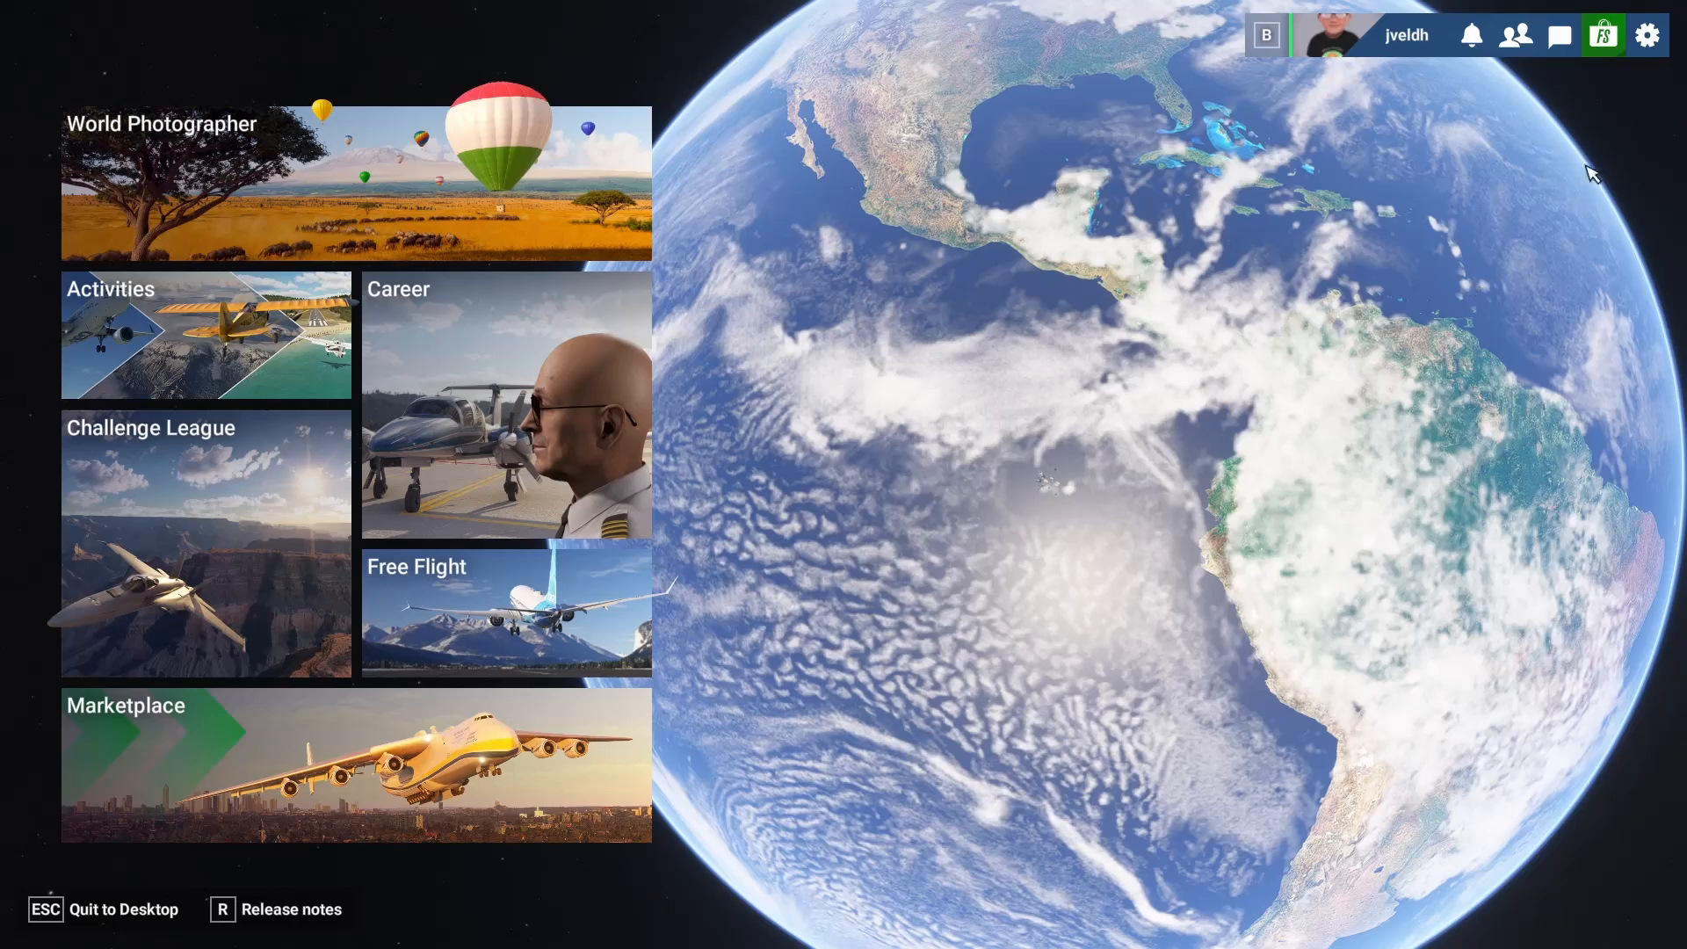
# Open the control settings for the T.16000M joystick and filter its actions to Assigned.
pyautogui.click(1643, 44)
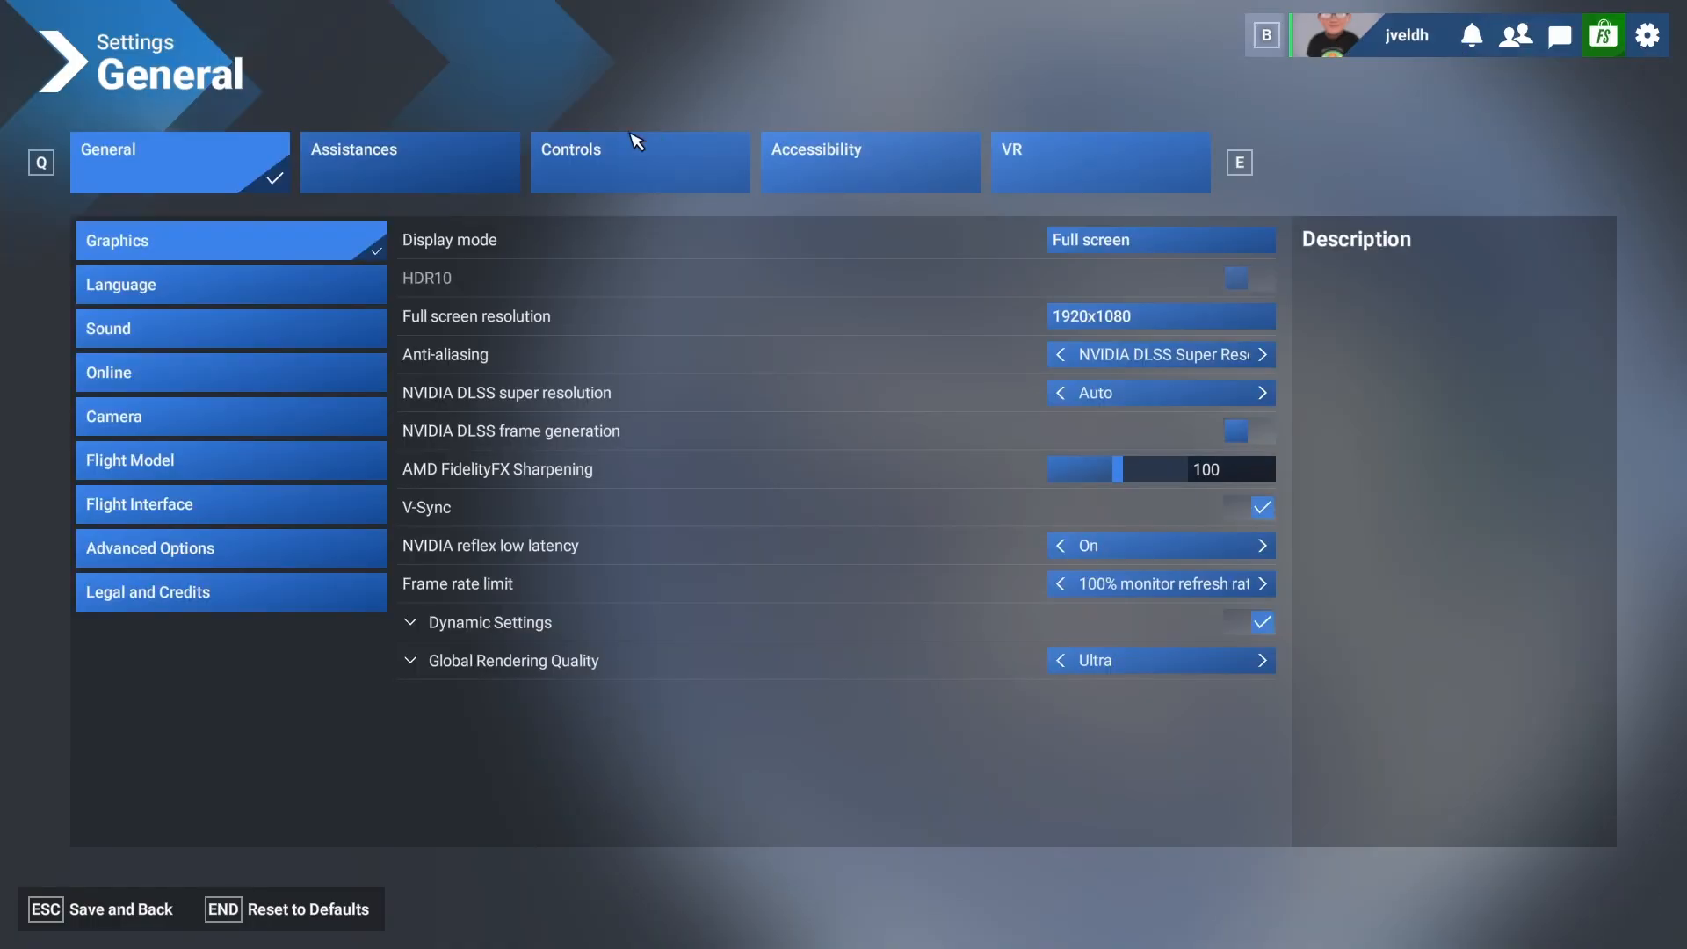
pyautogui.click(602, 163)
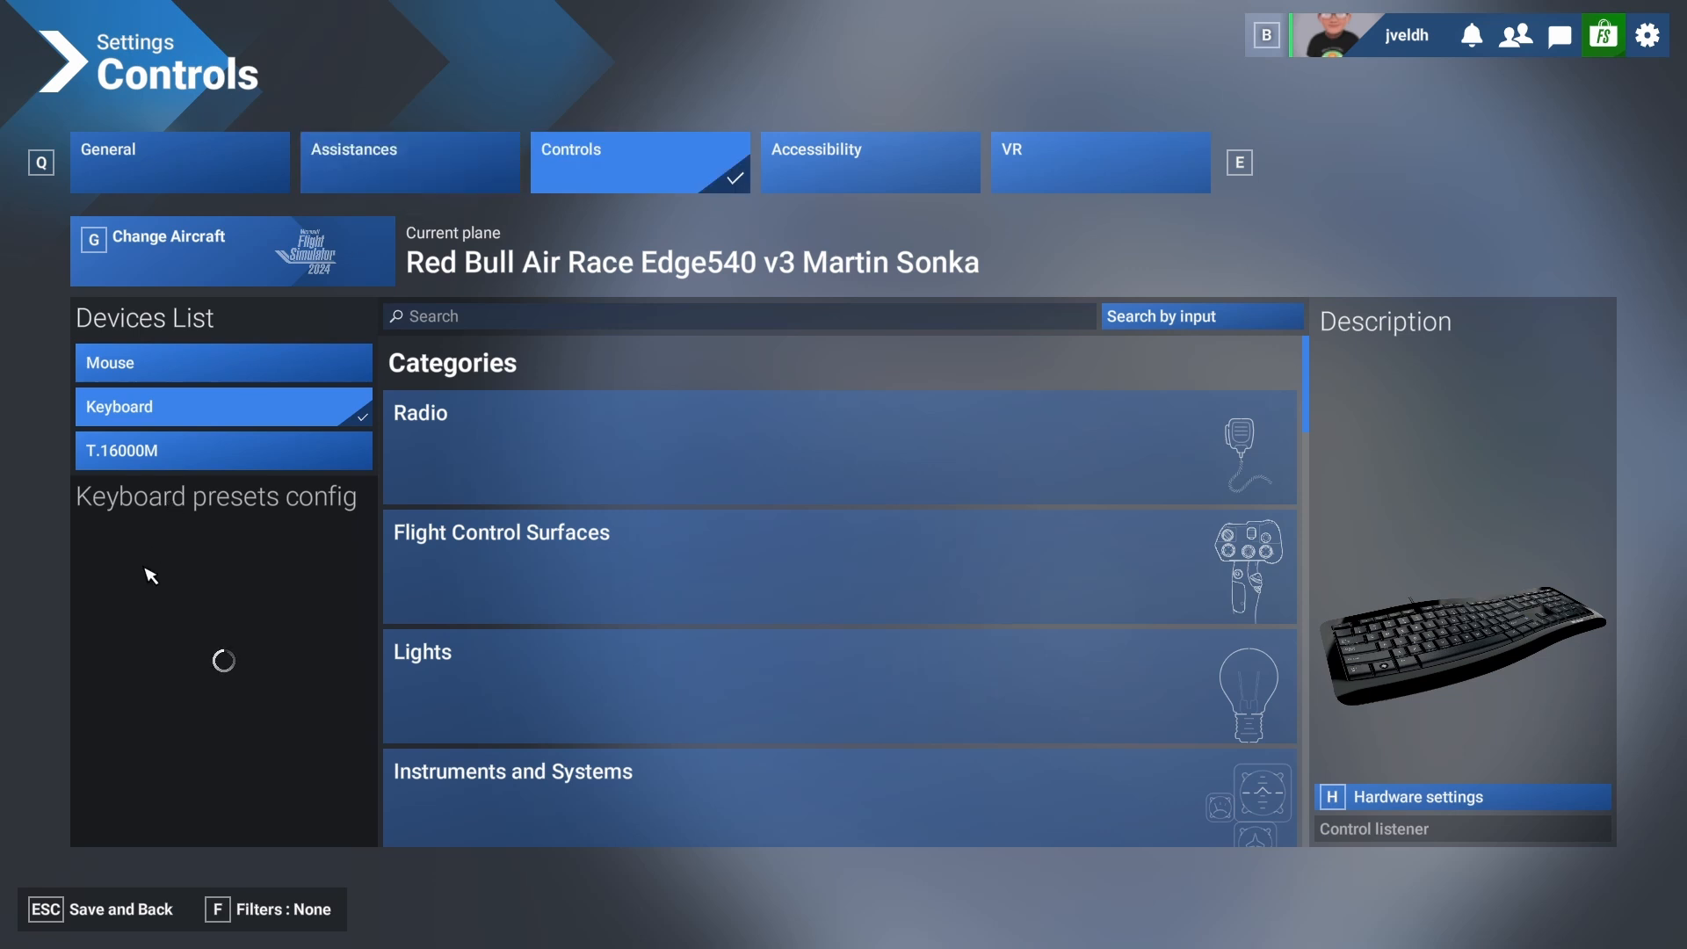
pyautogui.click(149, 455)
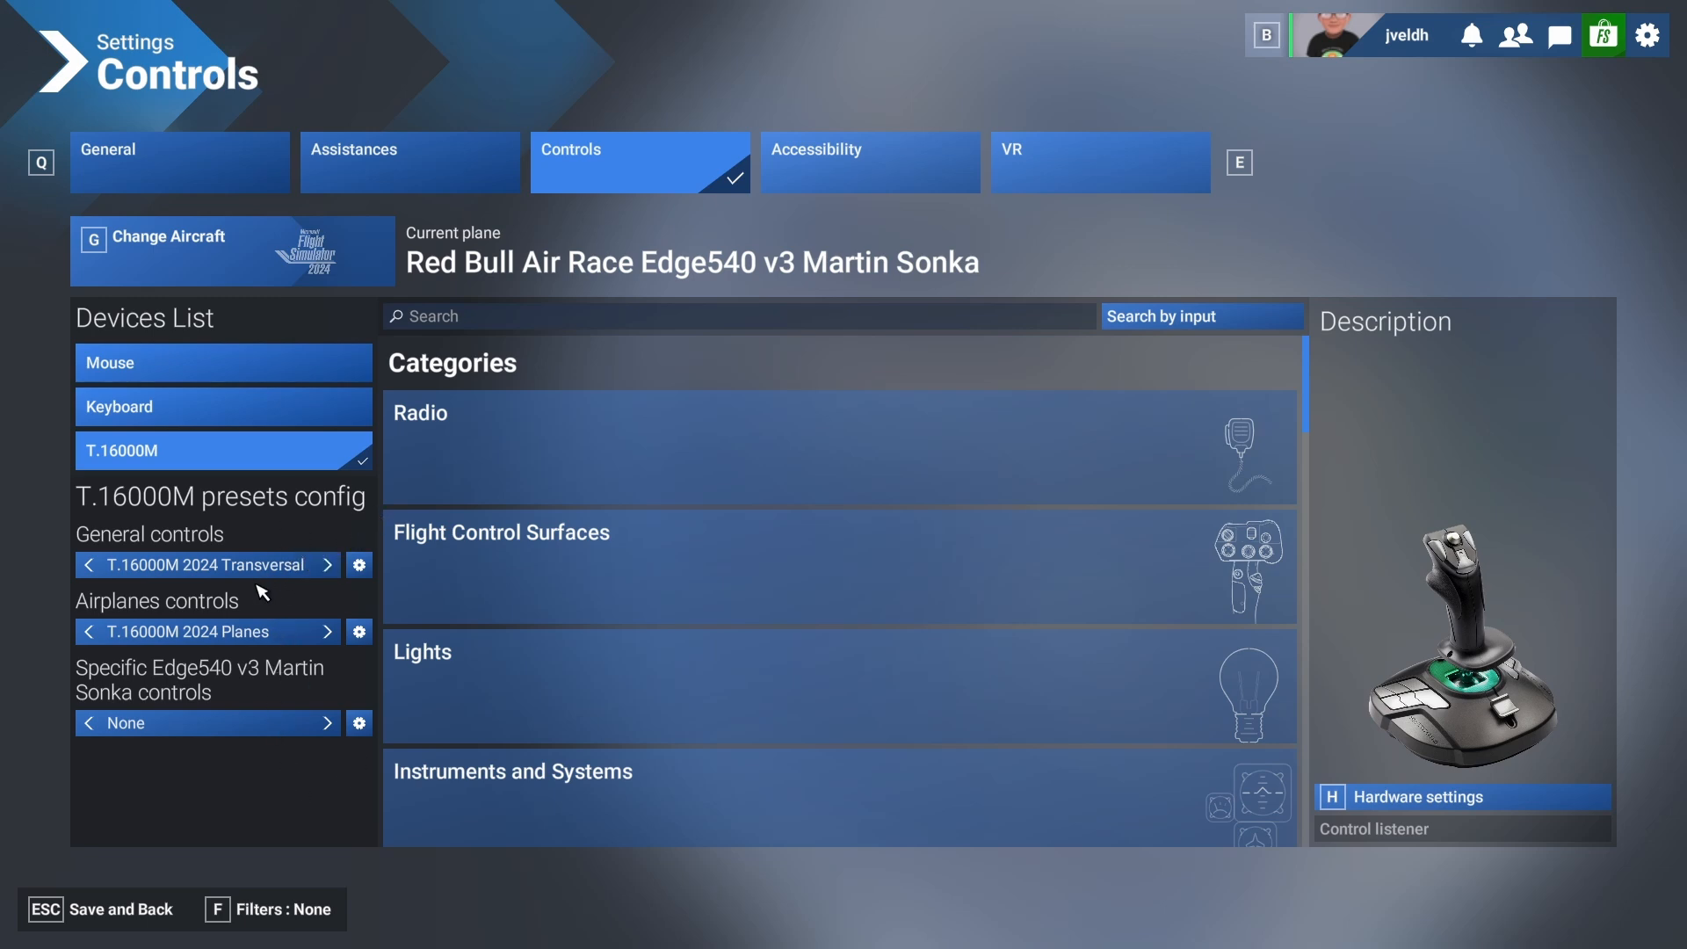
pyautogui.click(268, 911)
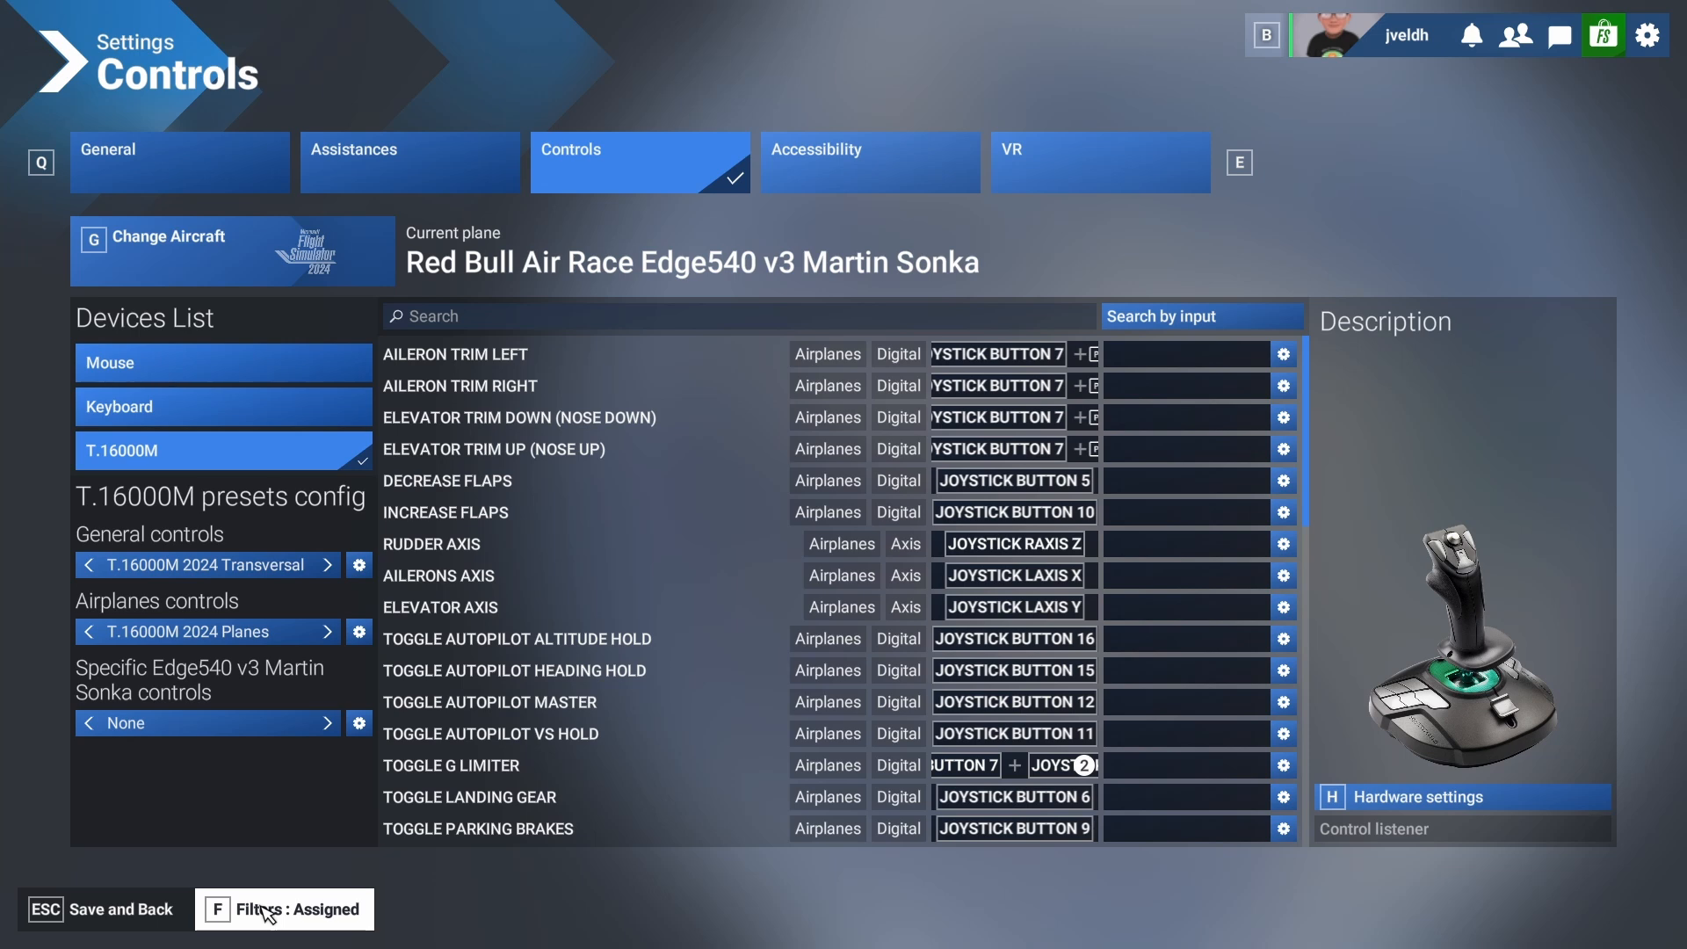
pyautogui.click(268, 913)
pyautogui.click(268, 914)
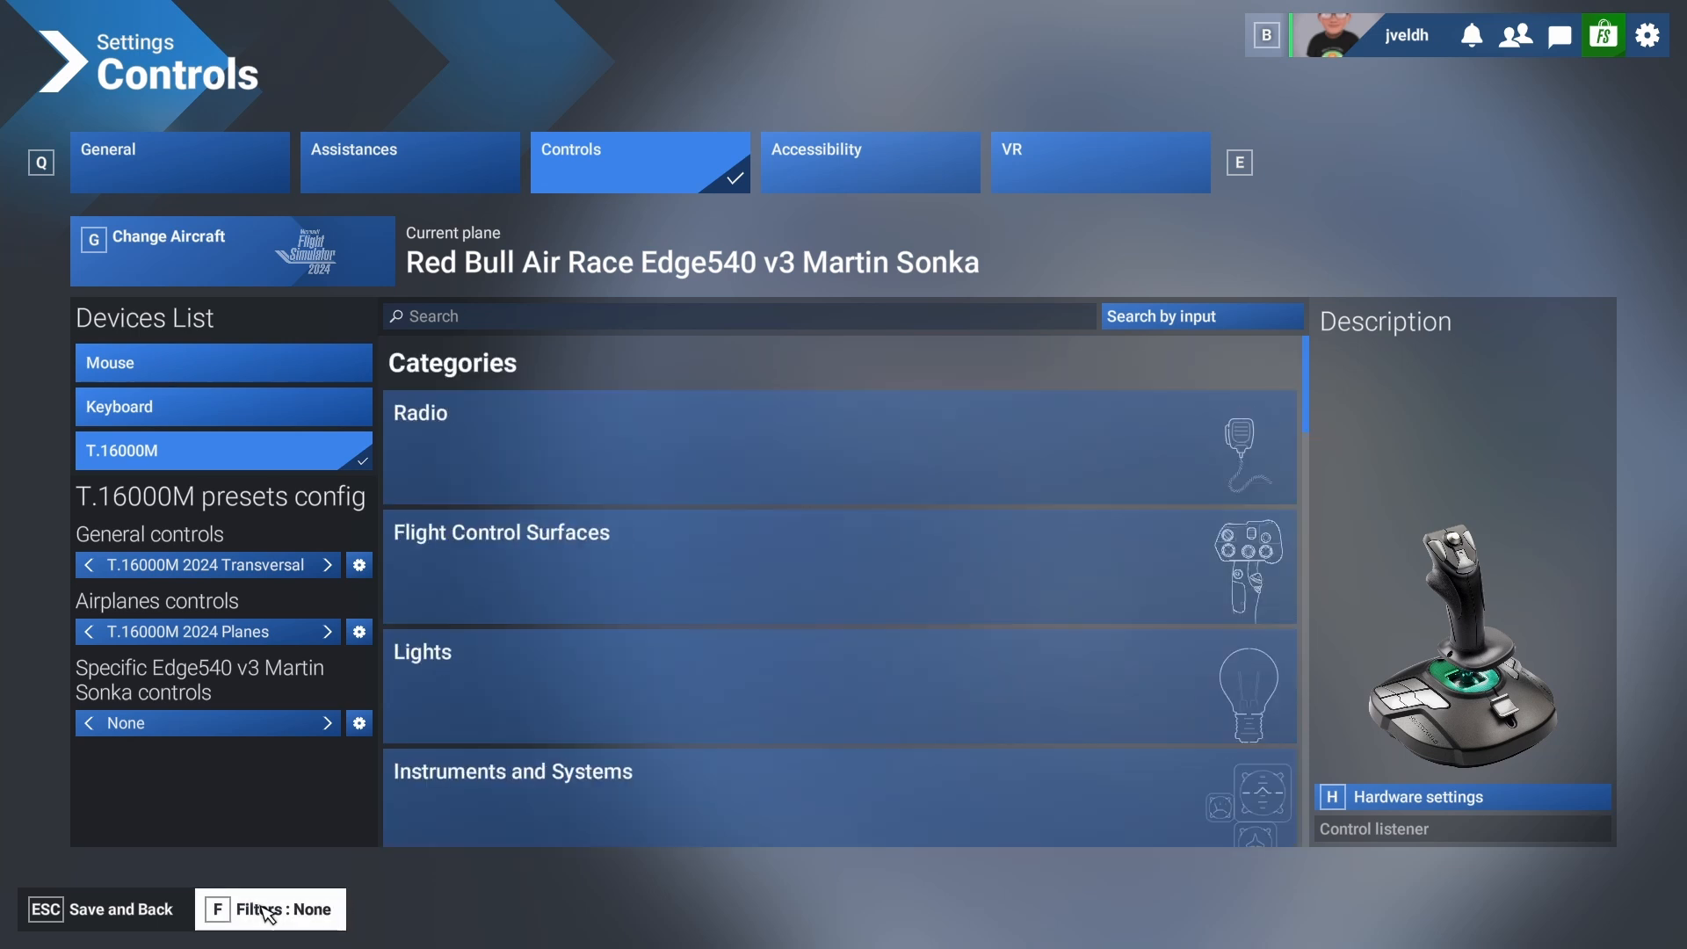
pyautogui.click(268, 914)
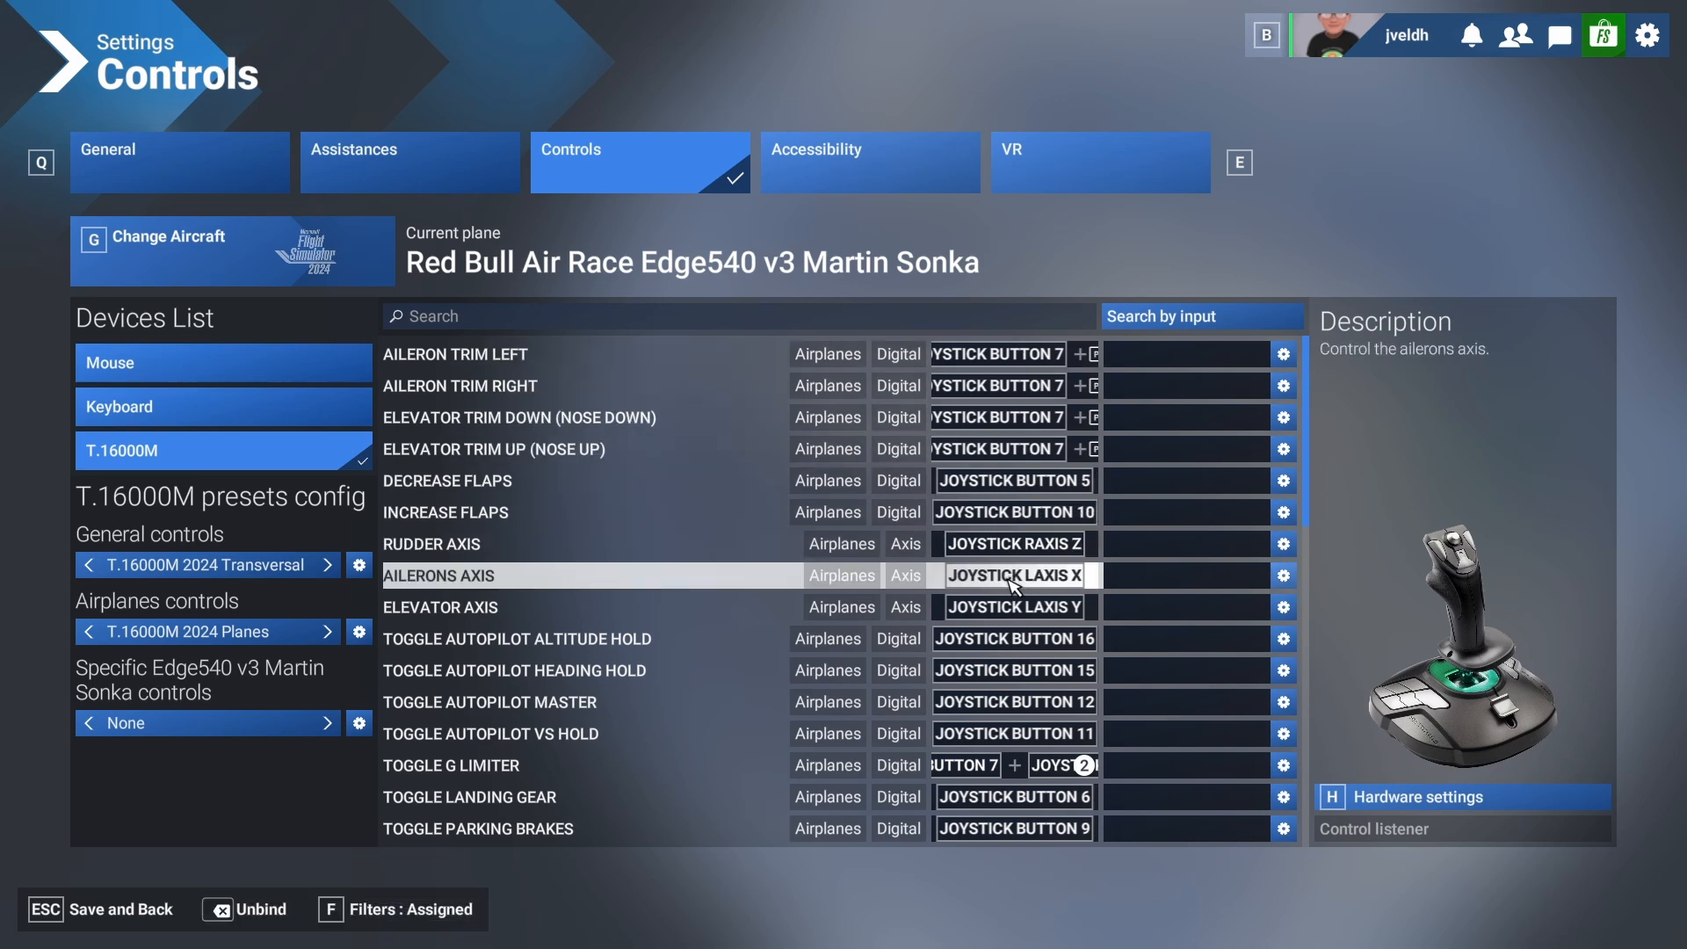
# Review the joystick's default assigned bindings, including the action settings and conflicts of Toggle Afterburner.
pyautogui.scroll(-2, 1019, 667)
pyautogui.scroll(-6, 1019, 668)
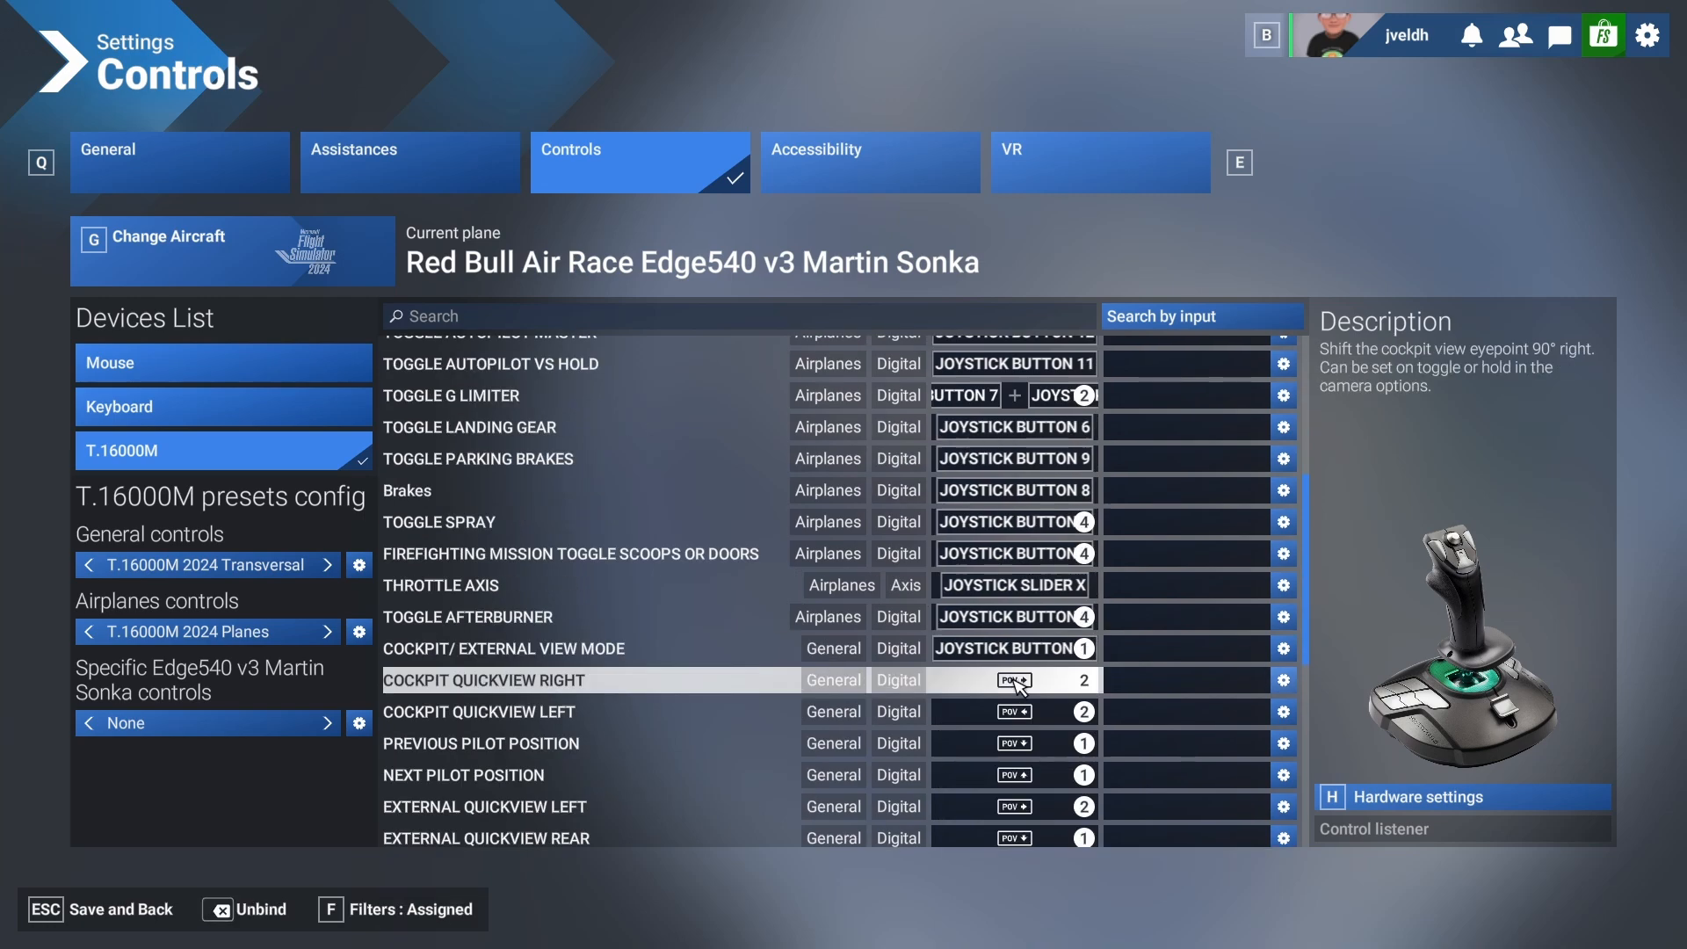
pyautogui.scroll(-4, 1014, 698)
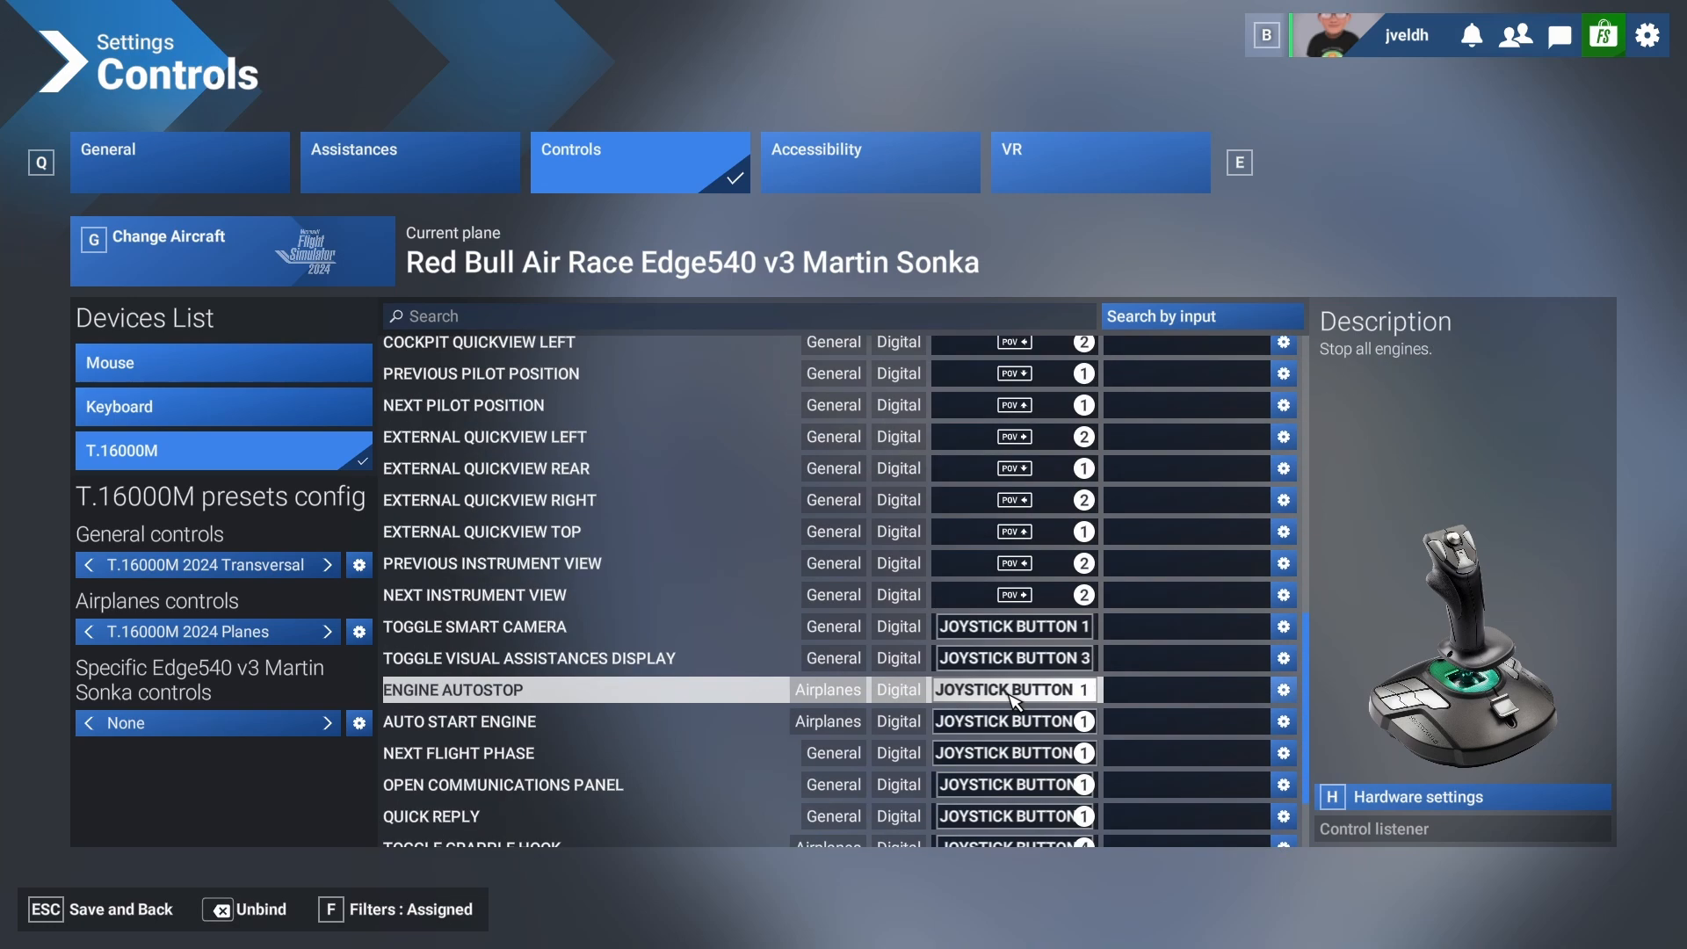
pyautogui.scroll(-2, 1014, 698)
pyautogui.scroll(15, 1014, 700)
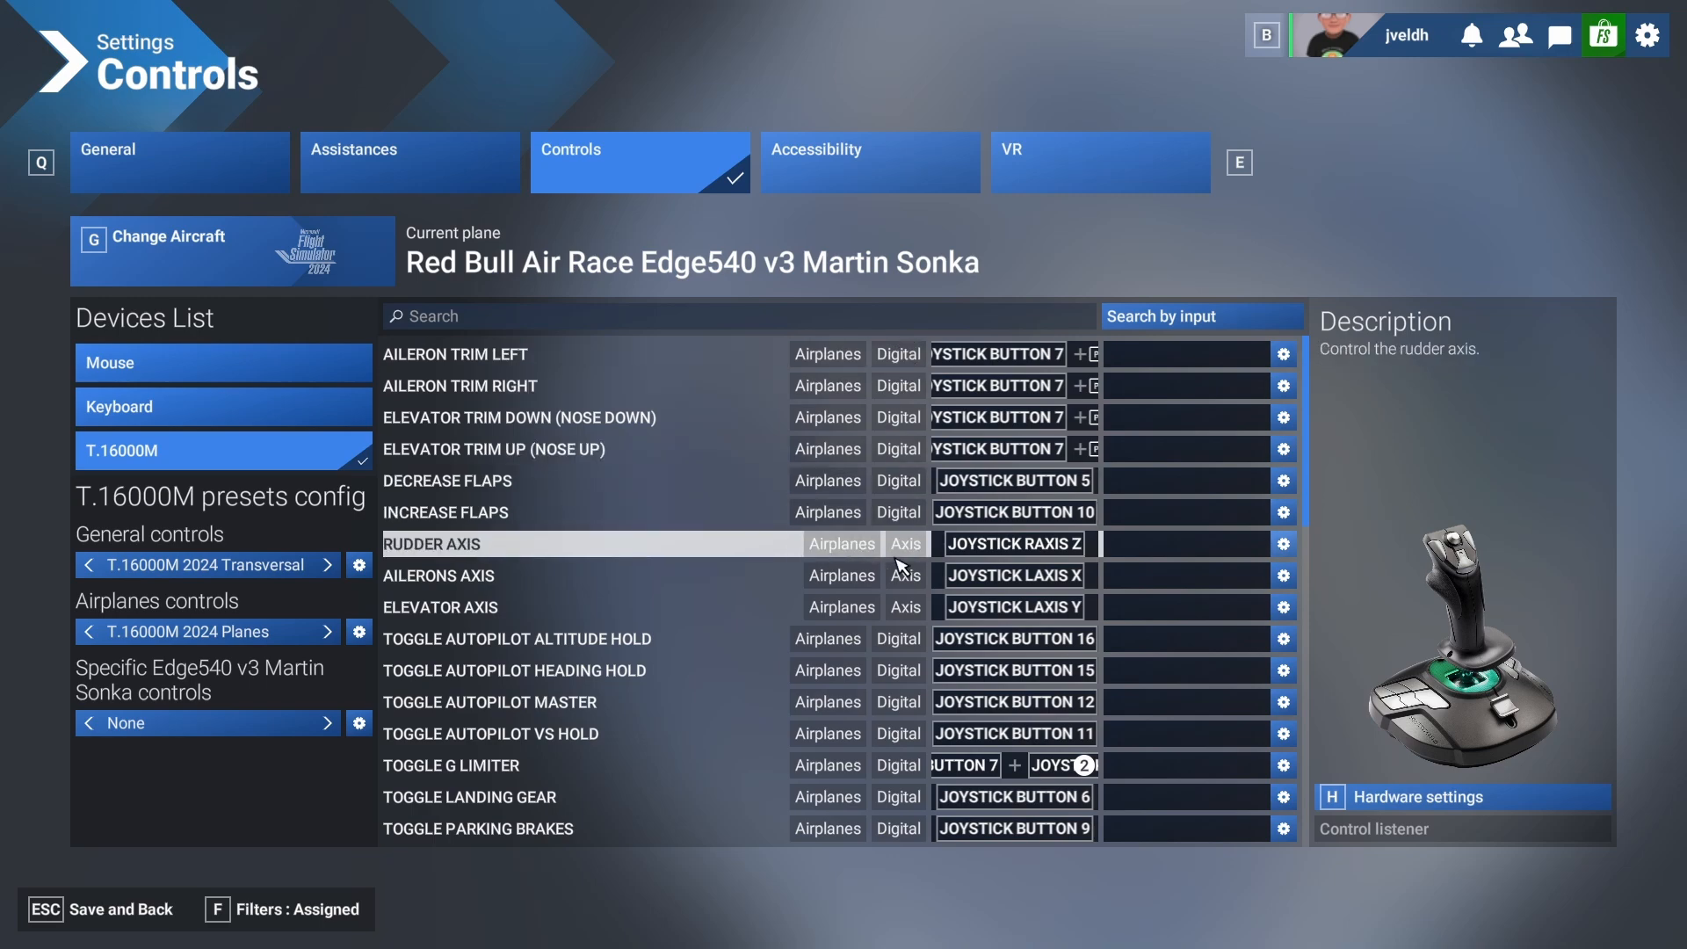
pyautogui.scroll(-10, 910, 609)
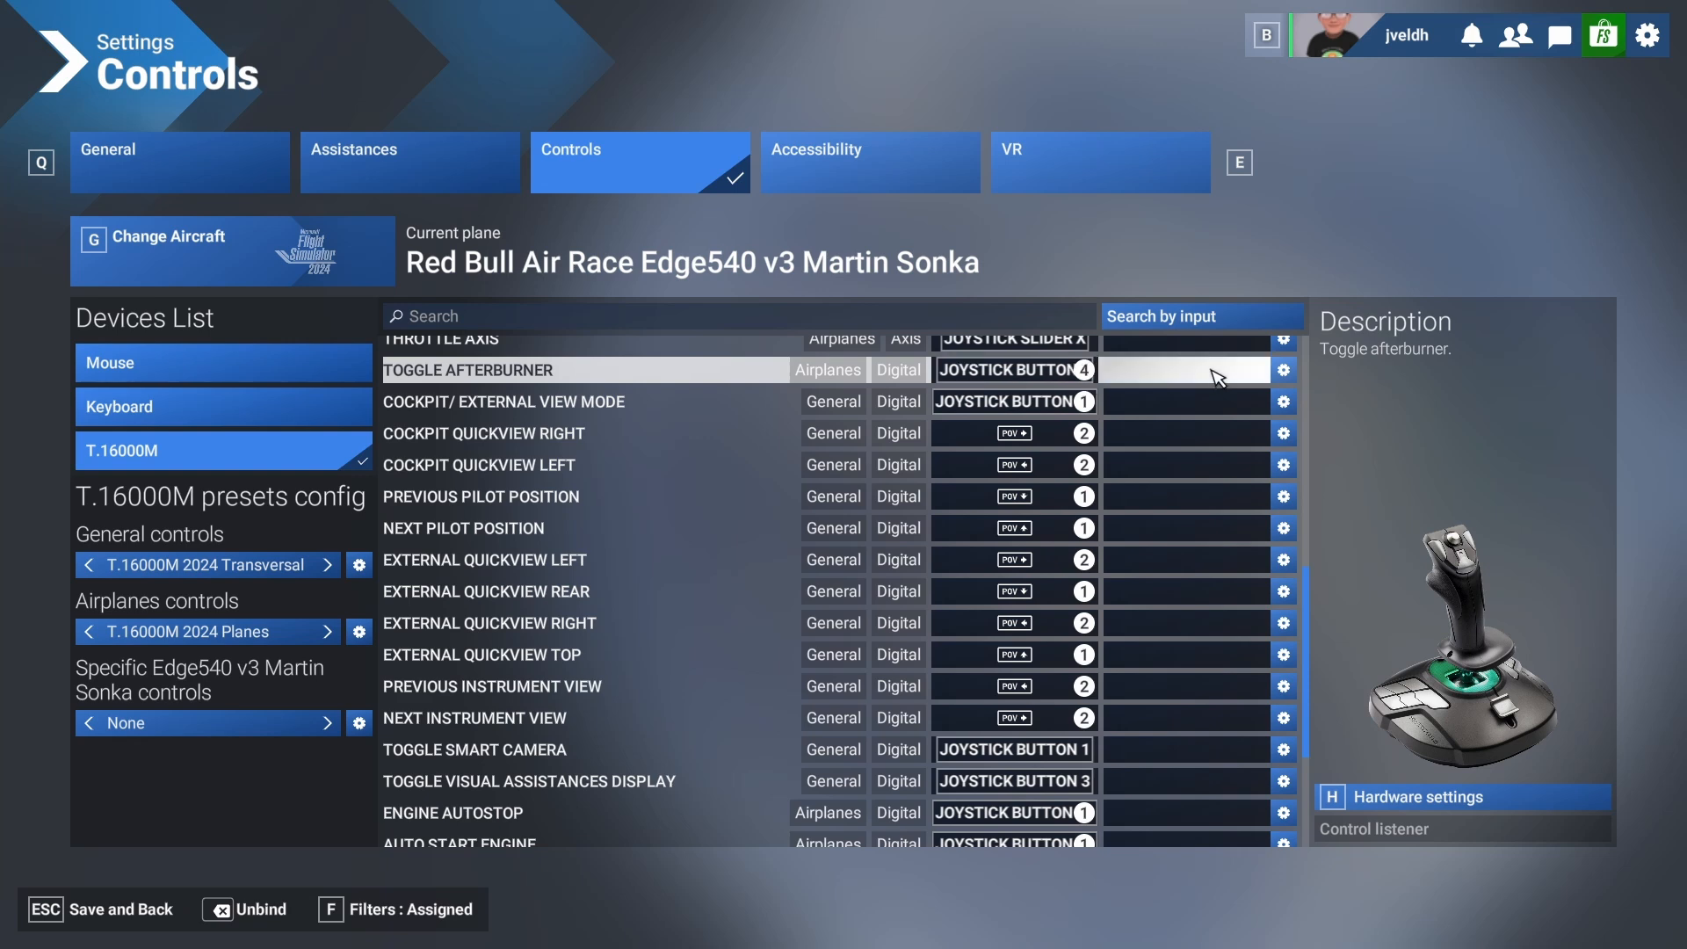
pyautogui.click(1283, 370)
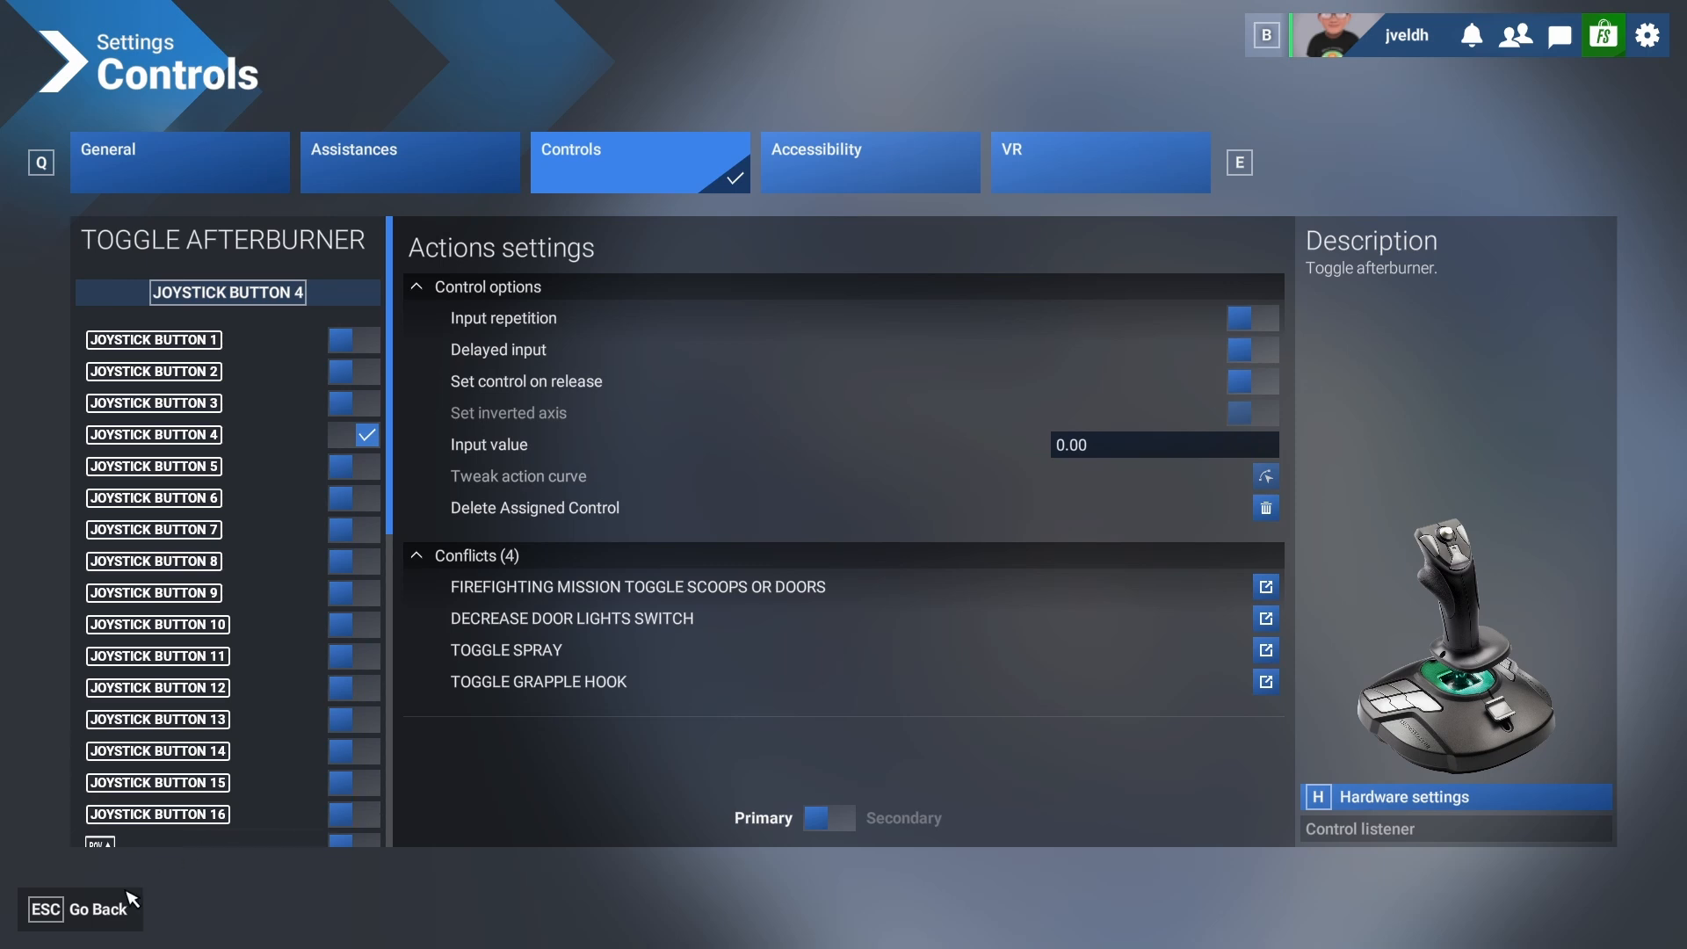
pyautogui.click(130, 905)
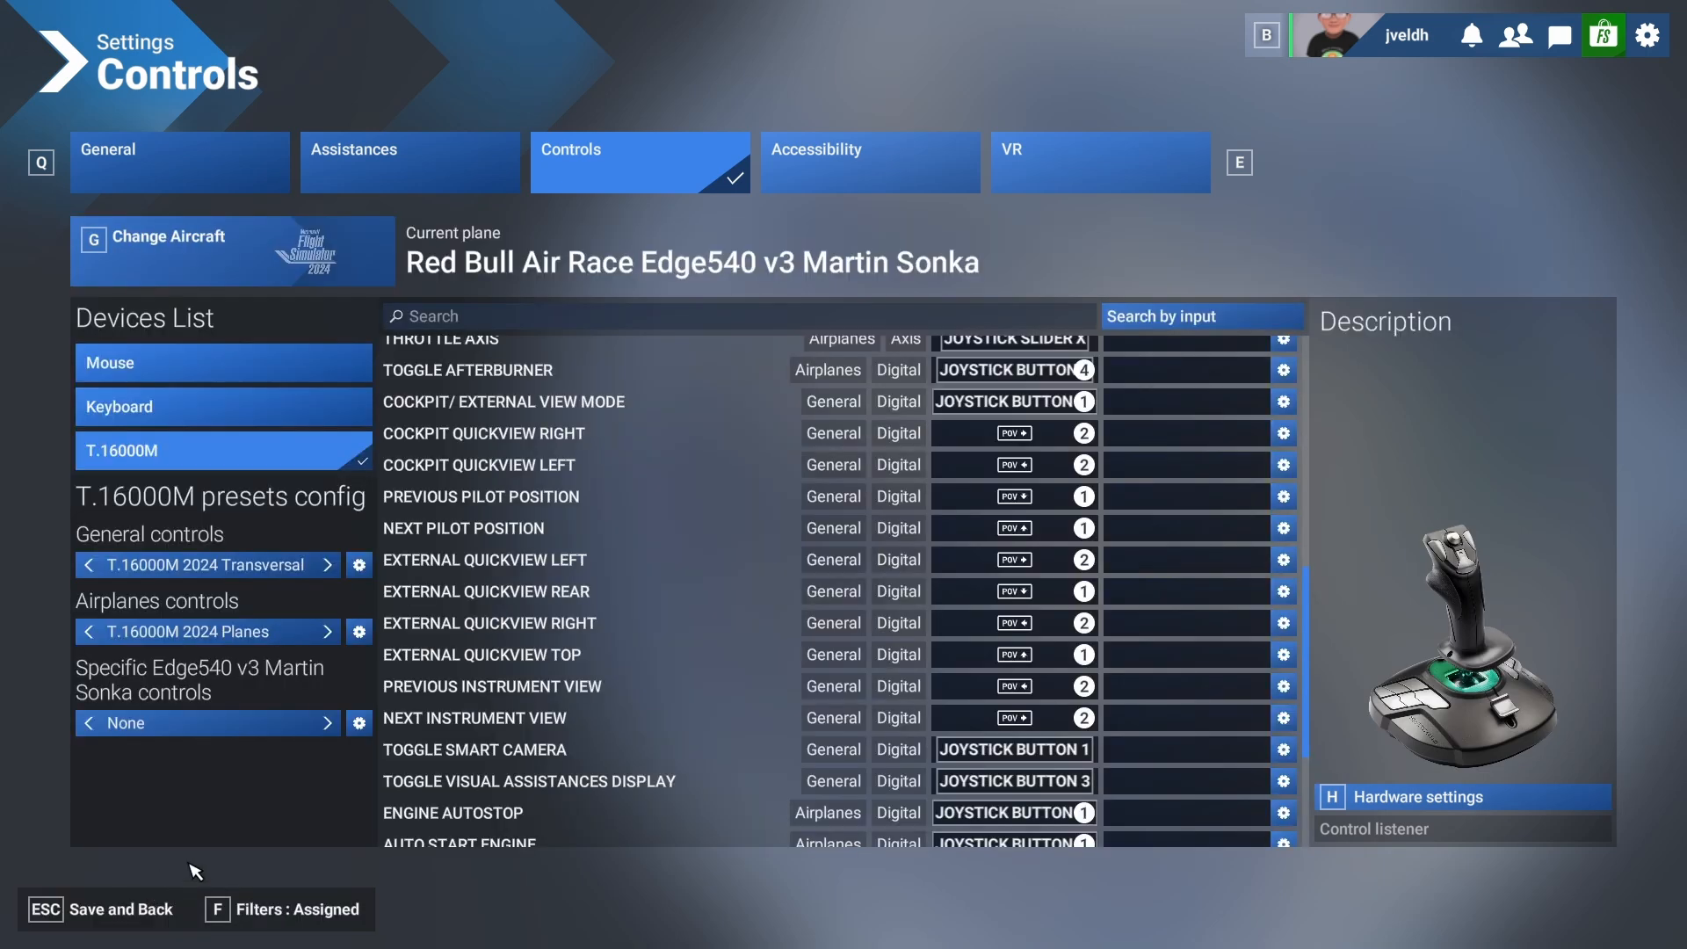
# Duplicate the T.16000M general controls preset as a new profile named "T.16000M msfs custom".
pyautogui.click(359, 565)
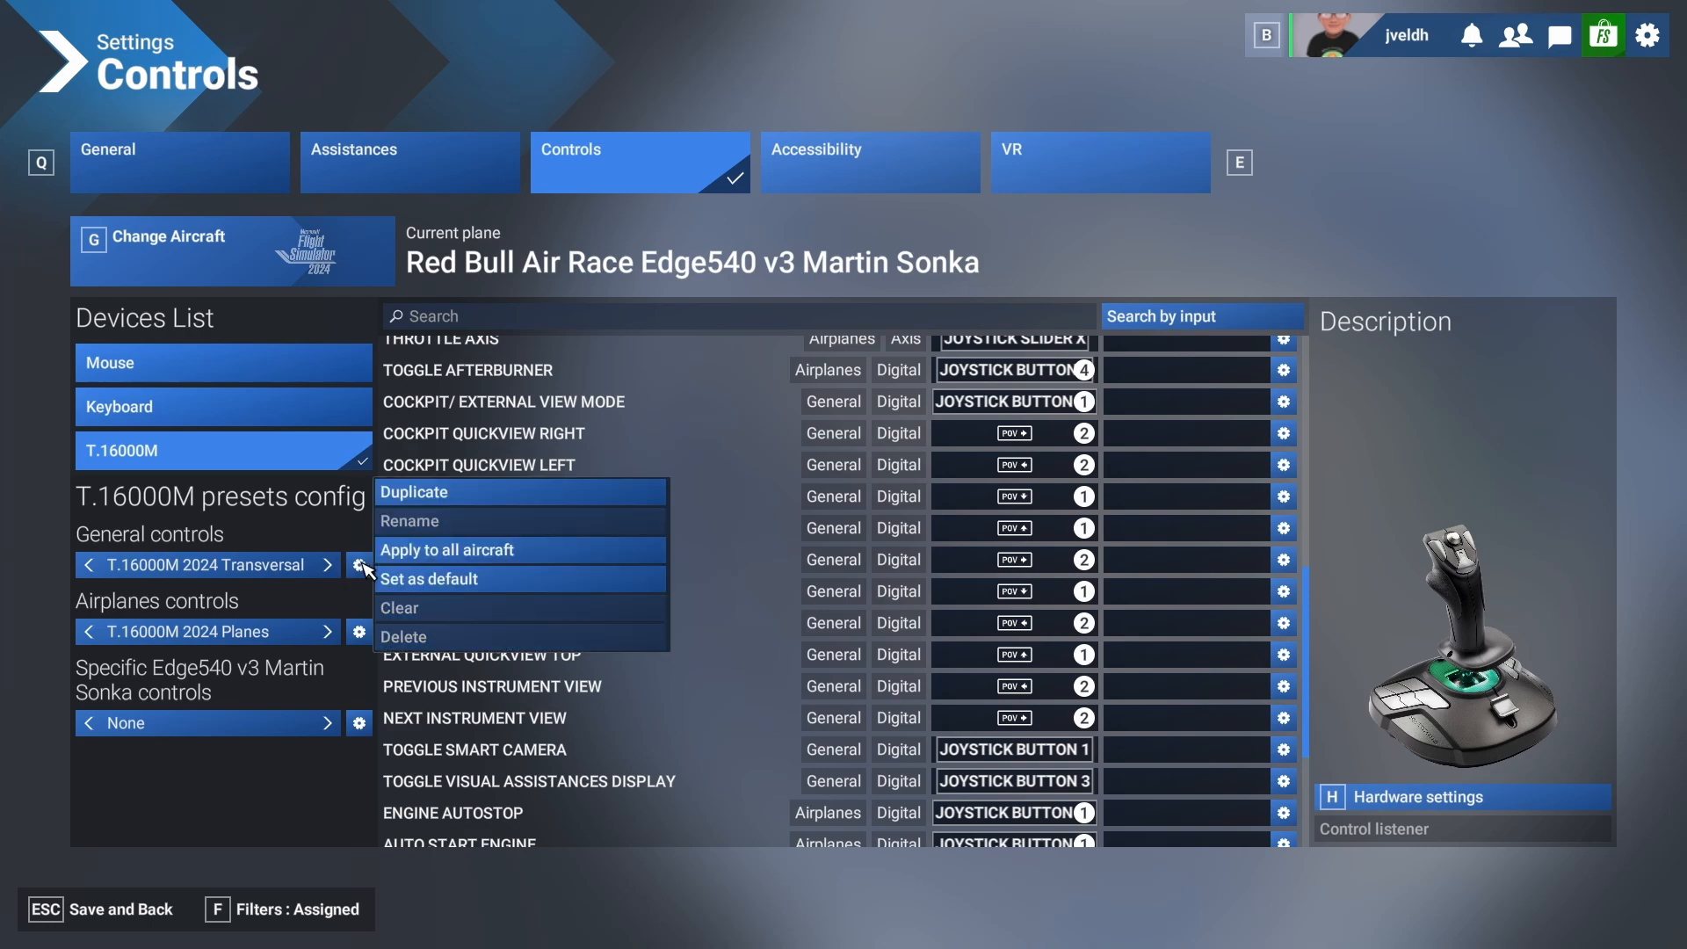
pyautogui.click(439, 497)
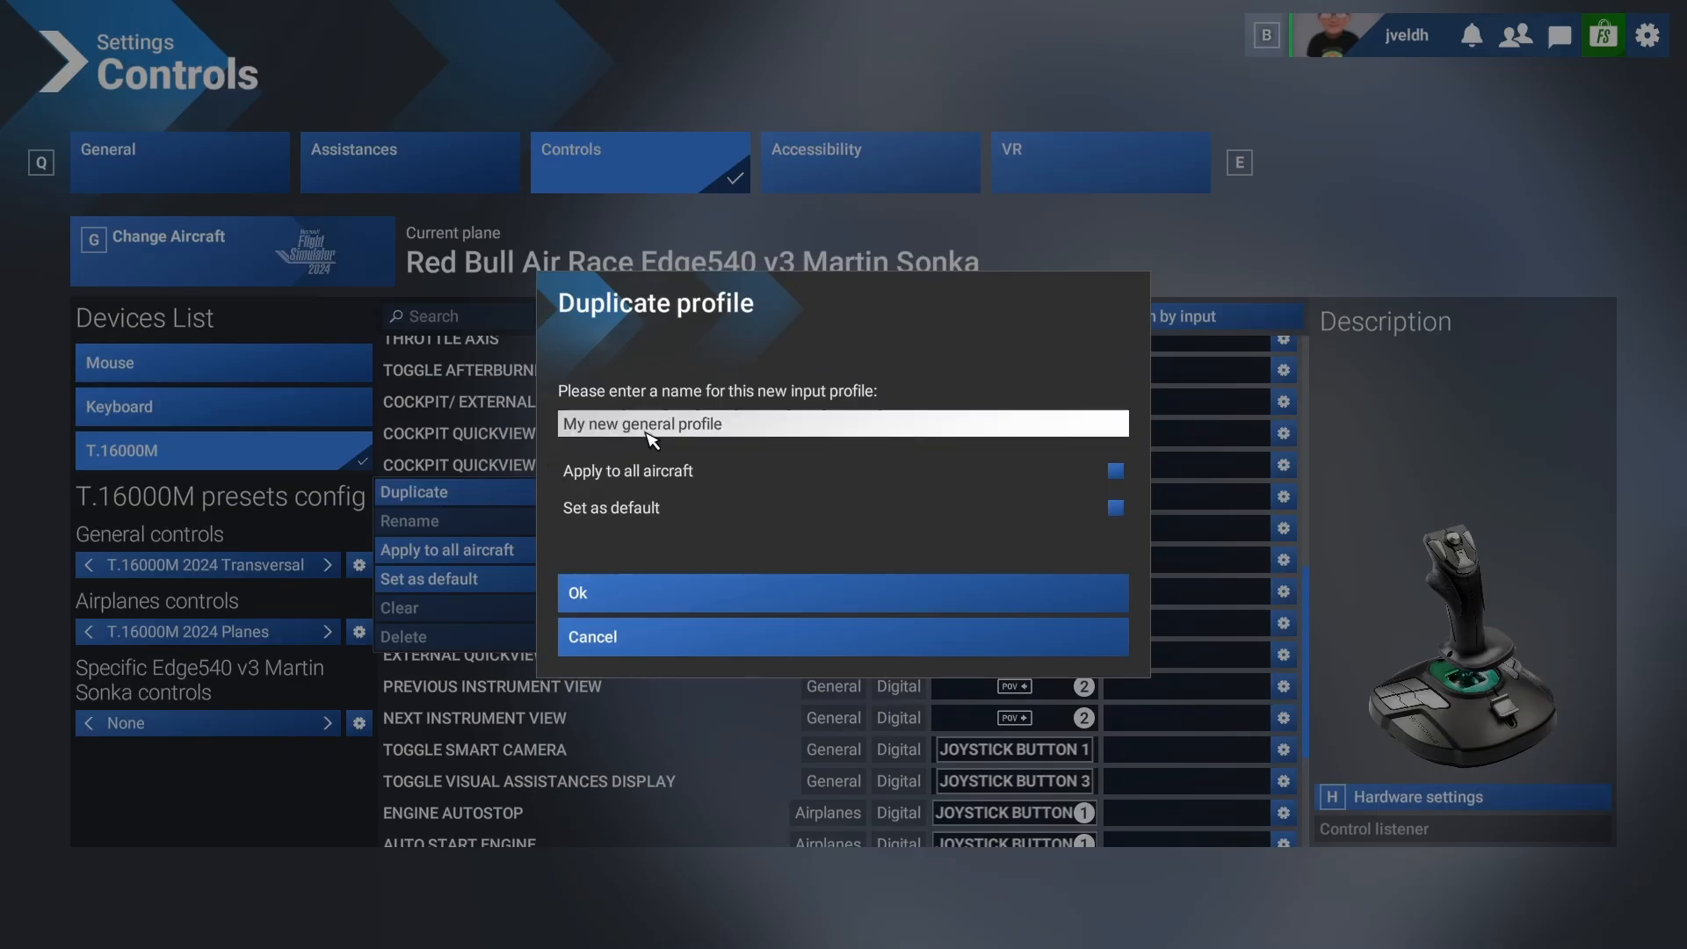
pyautogui.click(740, 430)
pyautogui.press('BackSpace')
pyautogui.press('BackSpace')
pyautogui.press('BackSpace')
pyautogui.press('BackSpace')
pyautogui.press('BackSpace')
pyautogui.press('BackSpace')
pyautogui.press('BackSpace')
pyautogui.press('BackSpace')
pyautogui.press('BackSpace')
pyautogui.press('BackSpace')
pyautogui.press('BackSpace')
pyautogui.press('BackSpace')
pyautogui.press('BackSpace')
pyautogui.press('BackSpace')
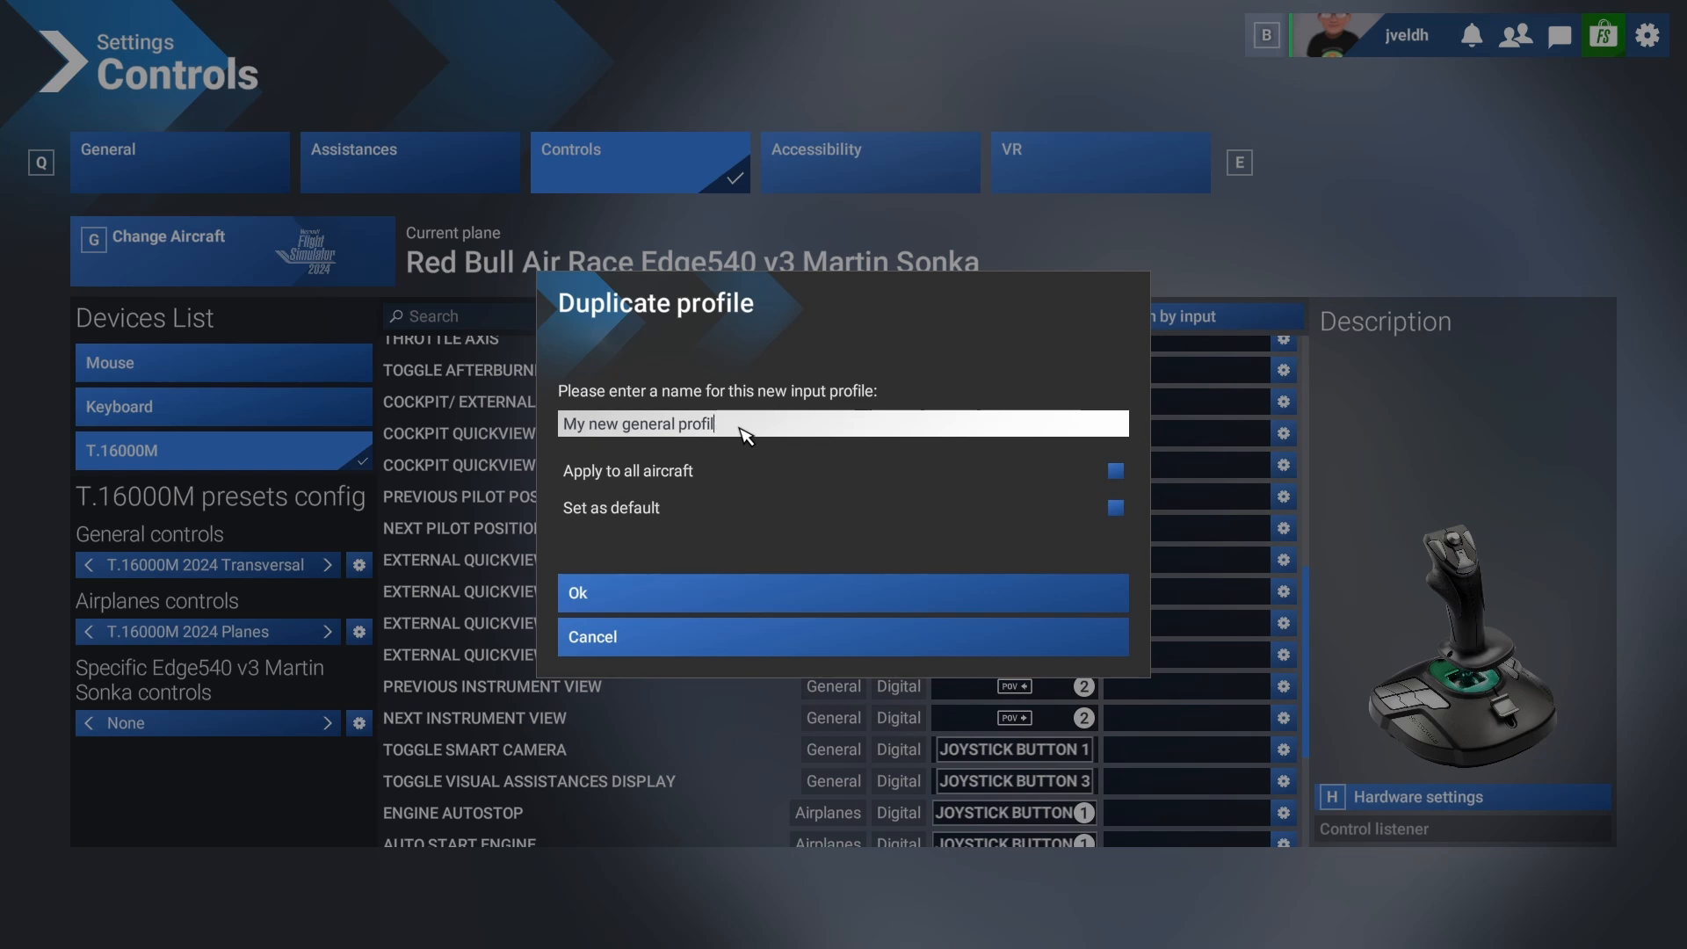
pyautogui.press('BackSpace')
pyautogui.press('BackSpace')
pyautogui.press('BackSpace')
pyautogui.press('BackSpace')
pyautogui.press('BackSpace')
pyautogui.press('BackSpace')
pyautogui.press('BackSpace')
pyautogui.press('BackSpace')
pyautogui.write('T.16000M')
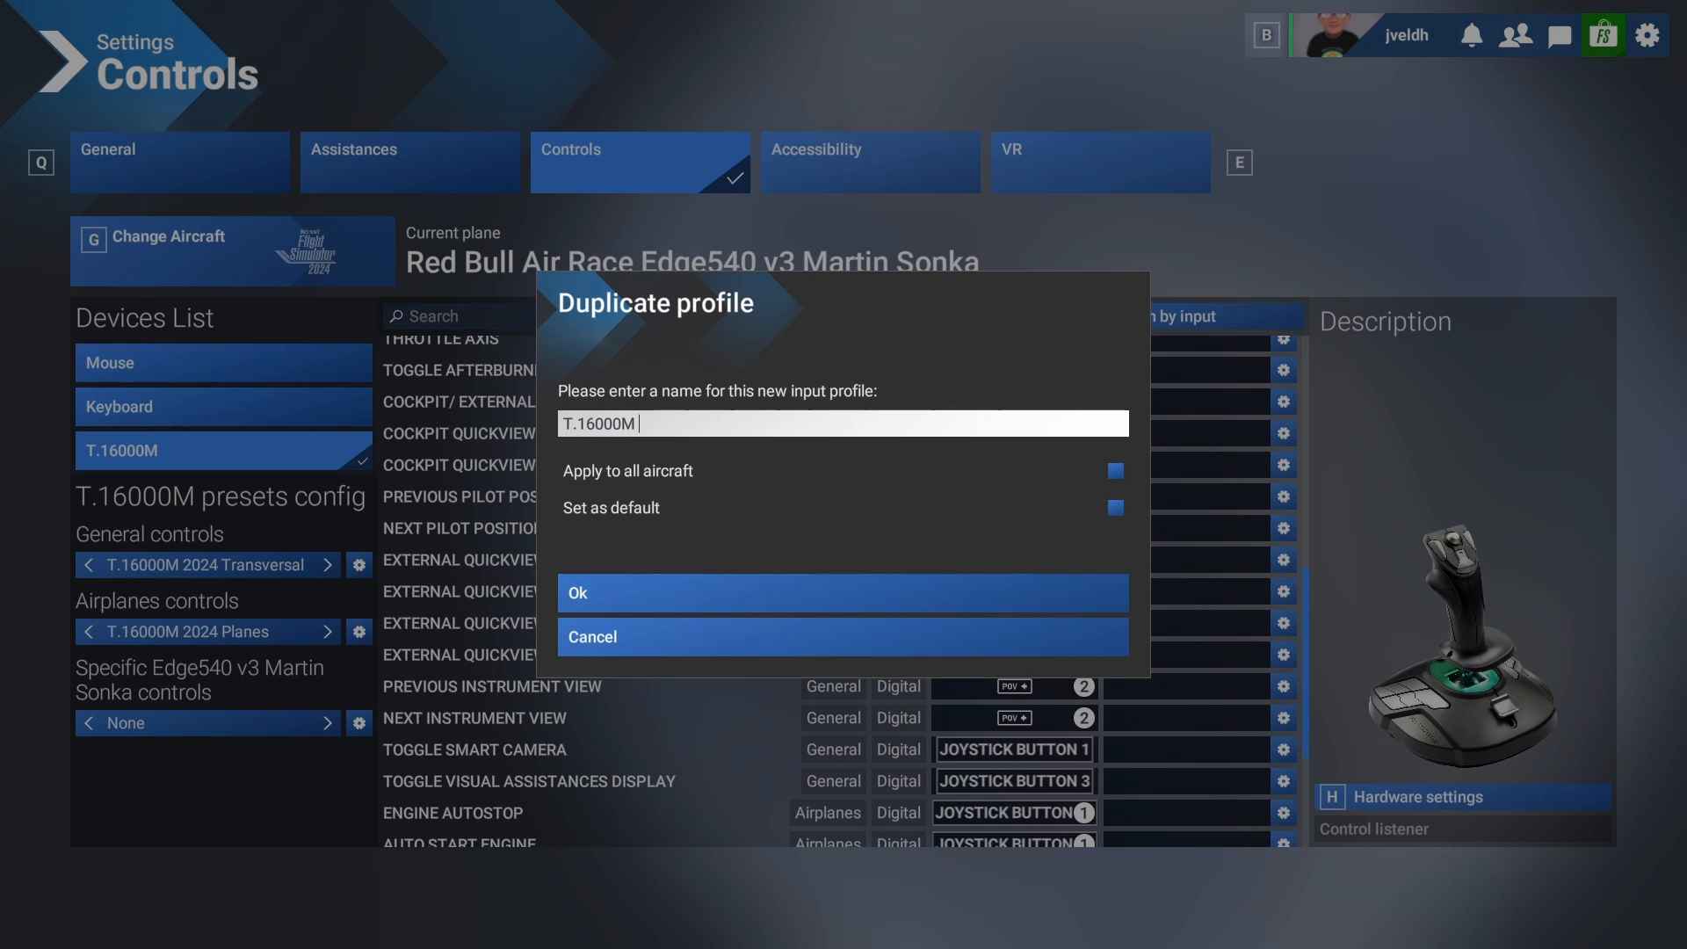
pyautogui.write('msfs custom')
pyautogui.click(591, 593)
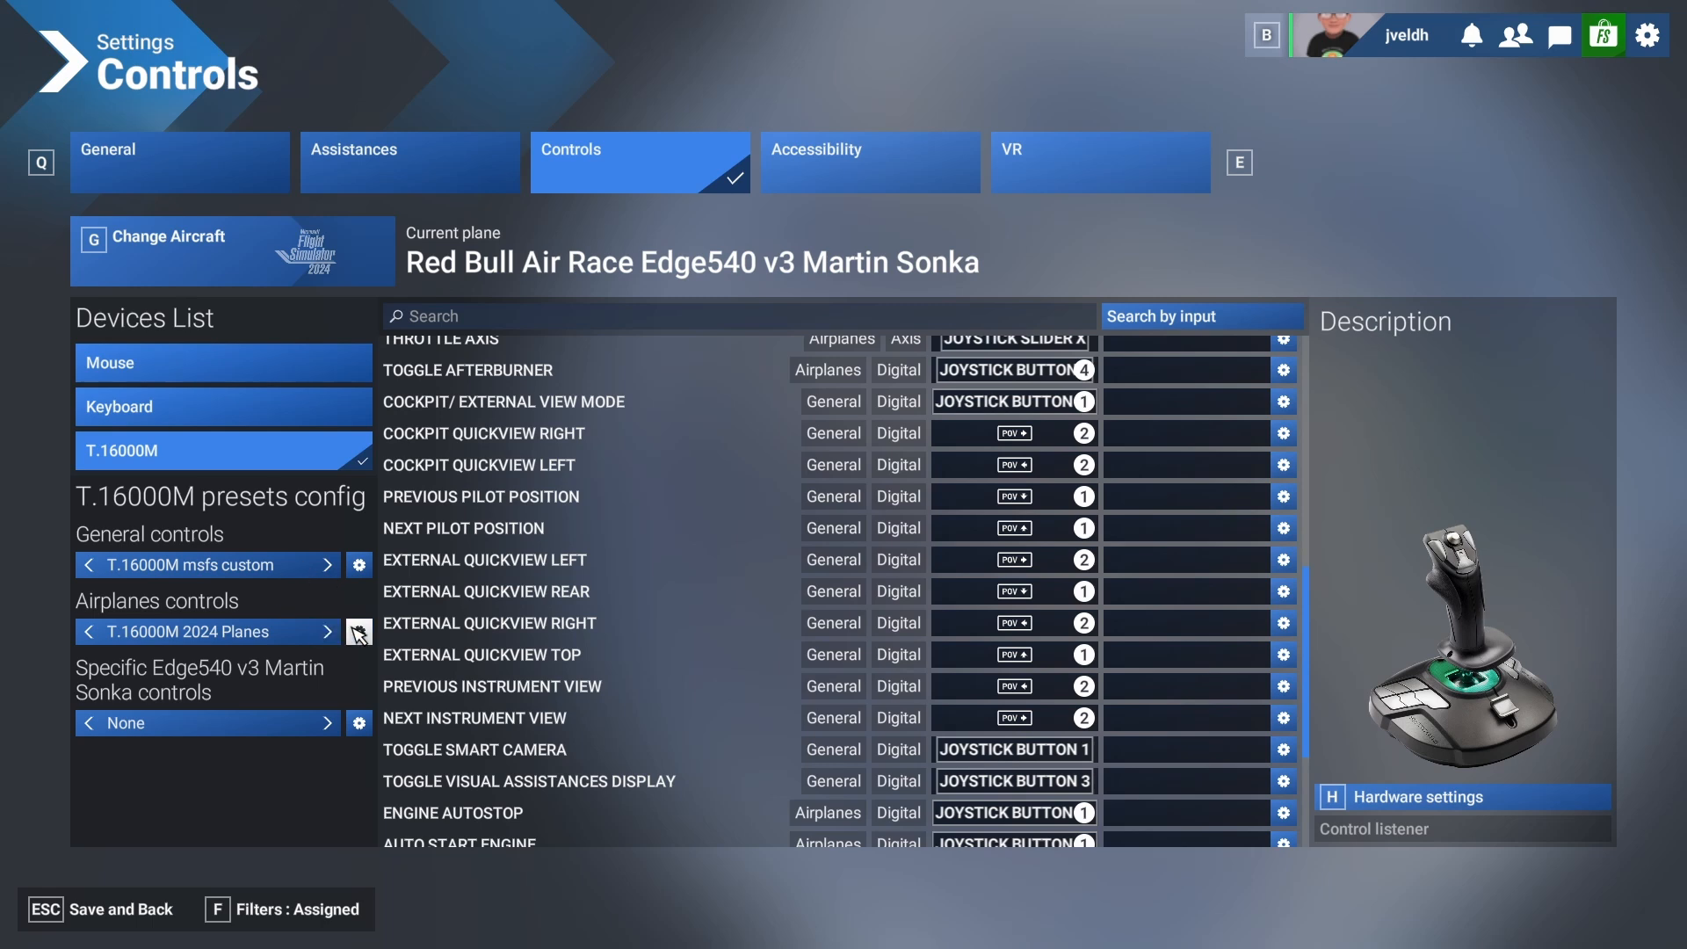
# Duplicate the T.16000M airplanes controls preset as a new profile named "T.16000M msfs custom".
pyautogui.click(359, 633)
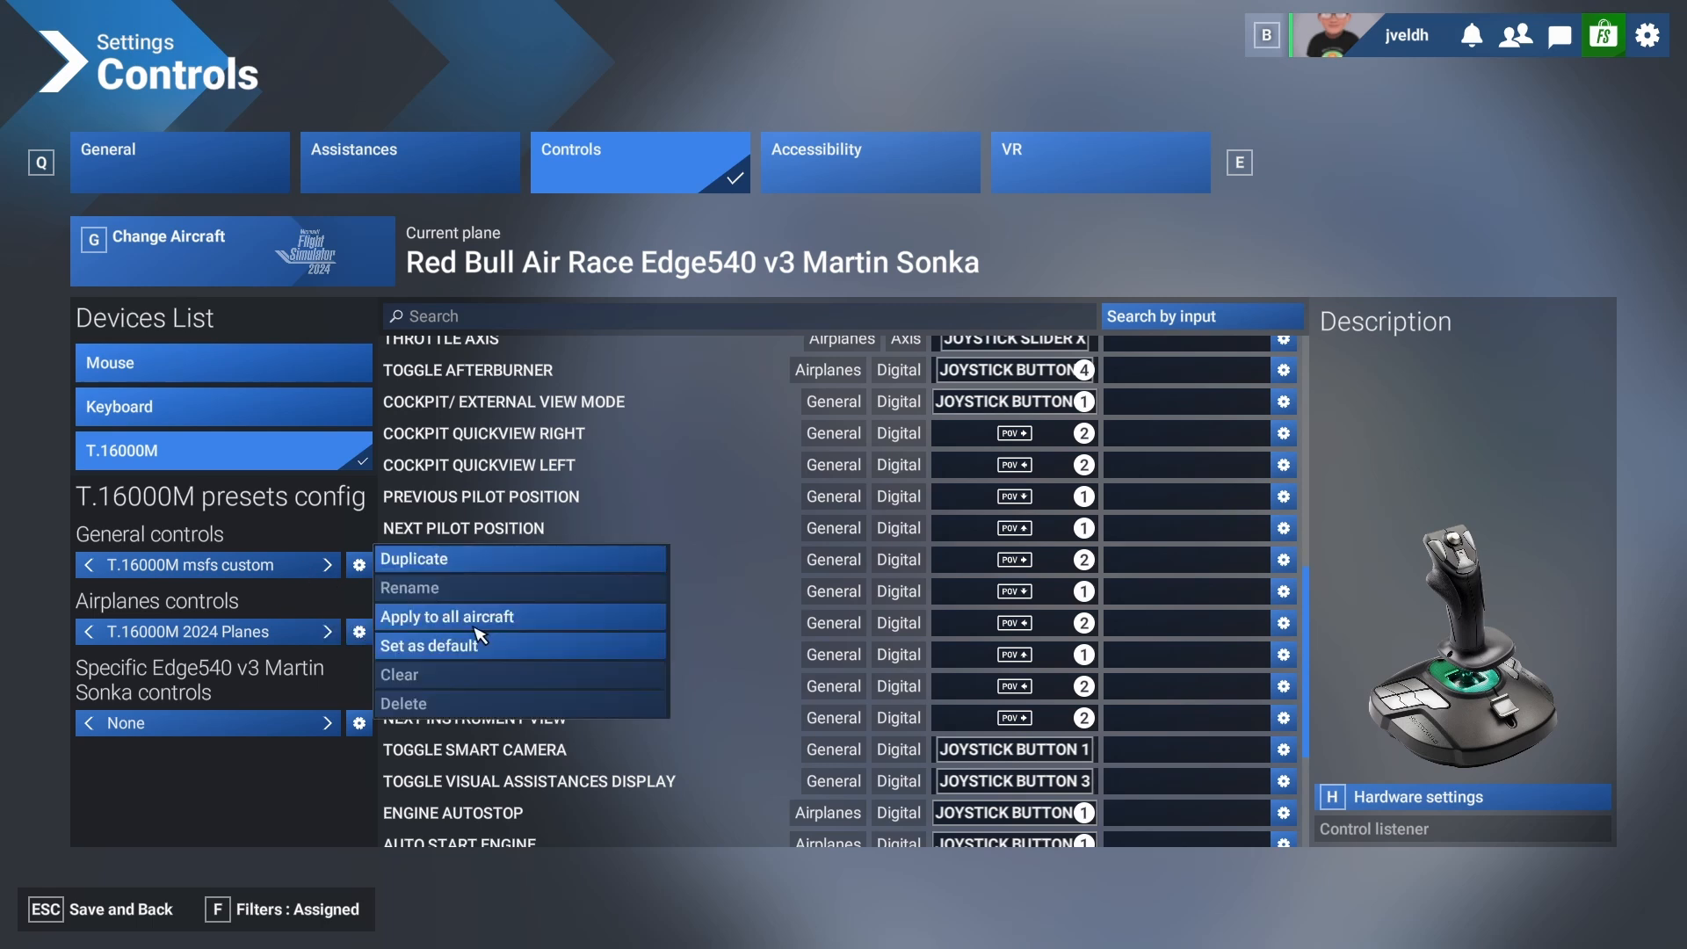
pyautogui.click(453, 569)
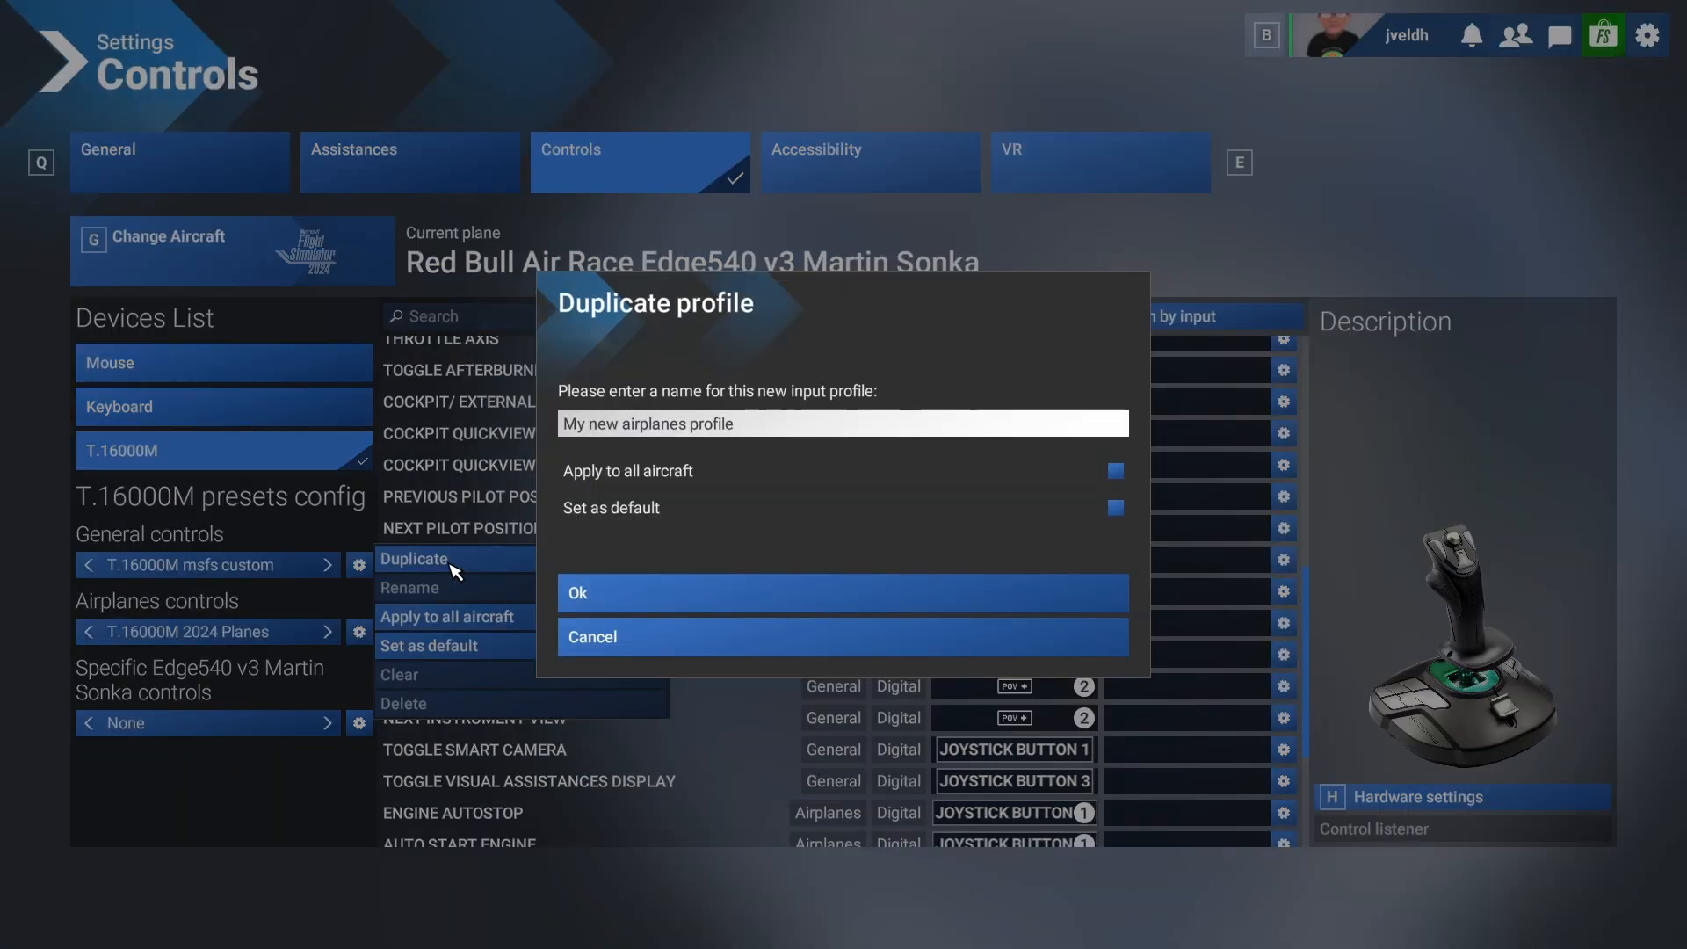
pyautogui.click(618, 426)
pyautogui.press('BackSpace')
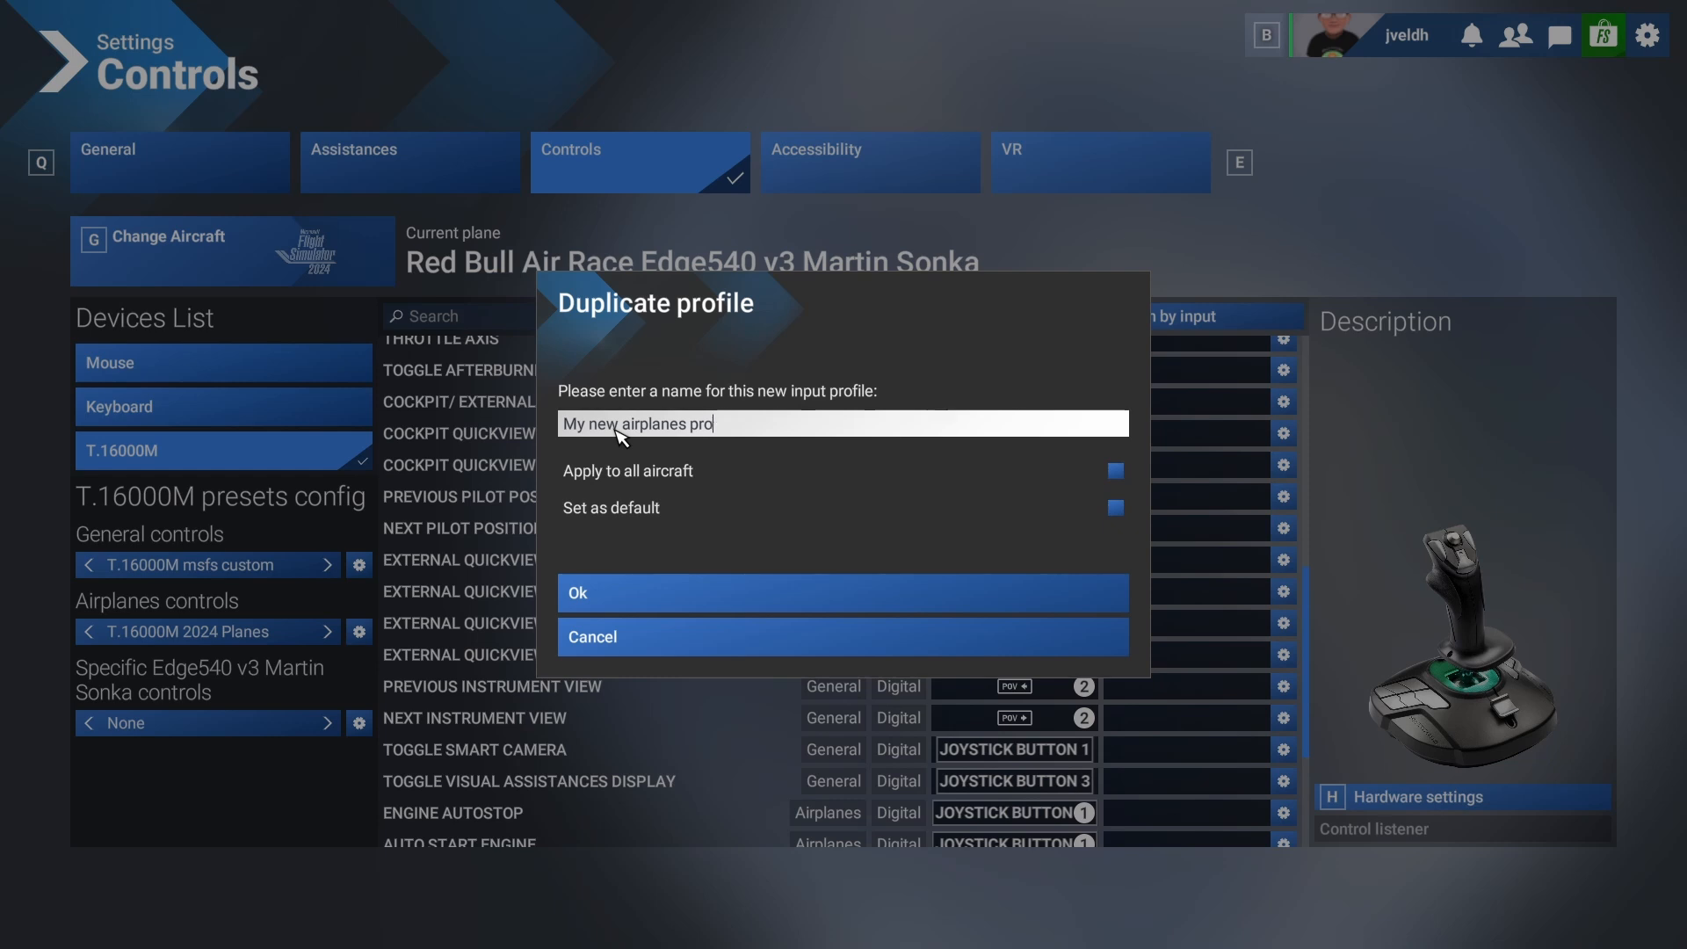
pyautogui.press('BackSpace')
pyautogui.press('BackSpace')
pyautogui.press('BackSpace')
pyautogui.press('BackSpace')
pyautogui.press('BackSpace')
pyautogui.press('BackSpace')
pyautogui.press('BackSpace')
pyautogui.press('BackSpace')
pyautogui.press('BackSpace')
pyautogui.press('BackSpace')
pyautogui.press('BackSpace')
pyautogui.press('BackSpace')
pyautogui.press('BackSpace')
pyautogui.press('BackSpace')
pyautogui.press('BackSpace')
pyautogui.press('BackSpace')
pyautogui.press('BackSpace')
pyautogui.press('BackSpace')
pyautogui.press('BackSpace')
pyautogui.press('BackSpace')
pyautogui.write('T')
pyautogui.write('.16000M msfs custom')
pyautogui.click(671, 595)
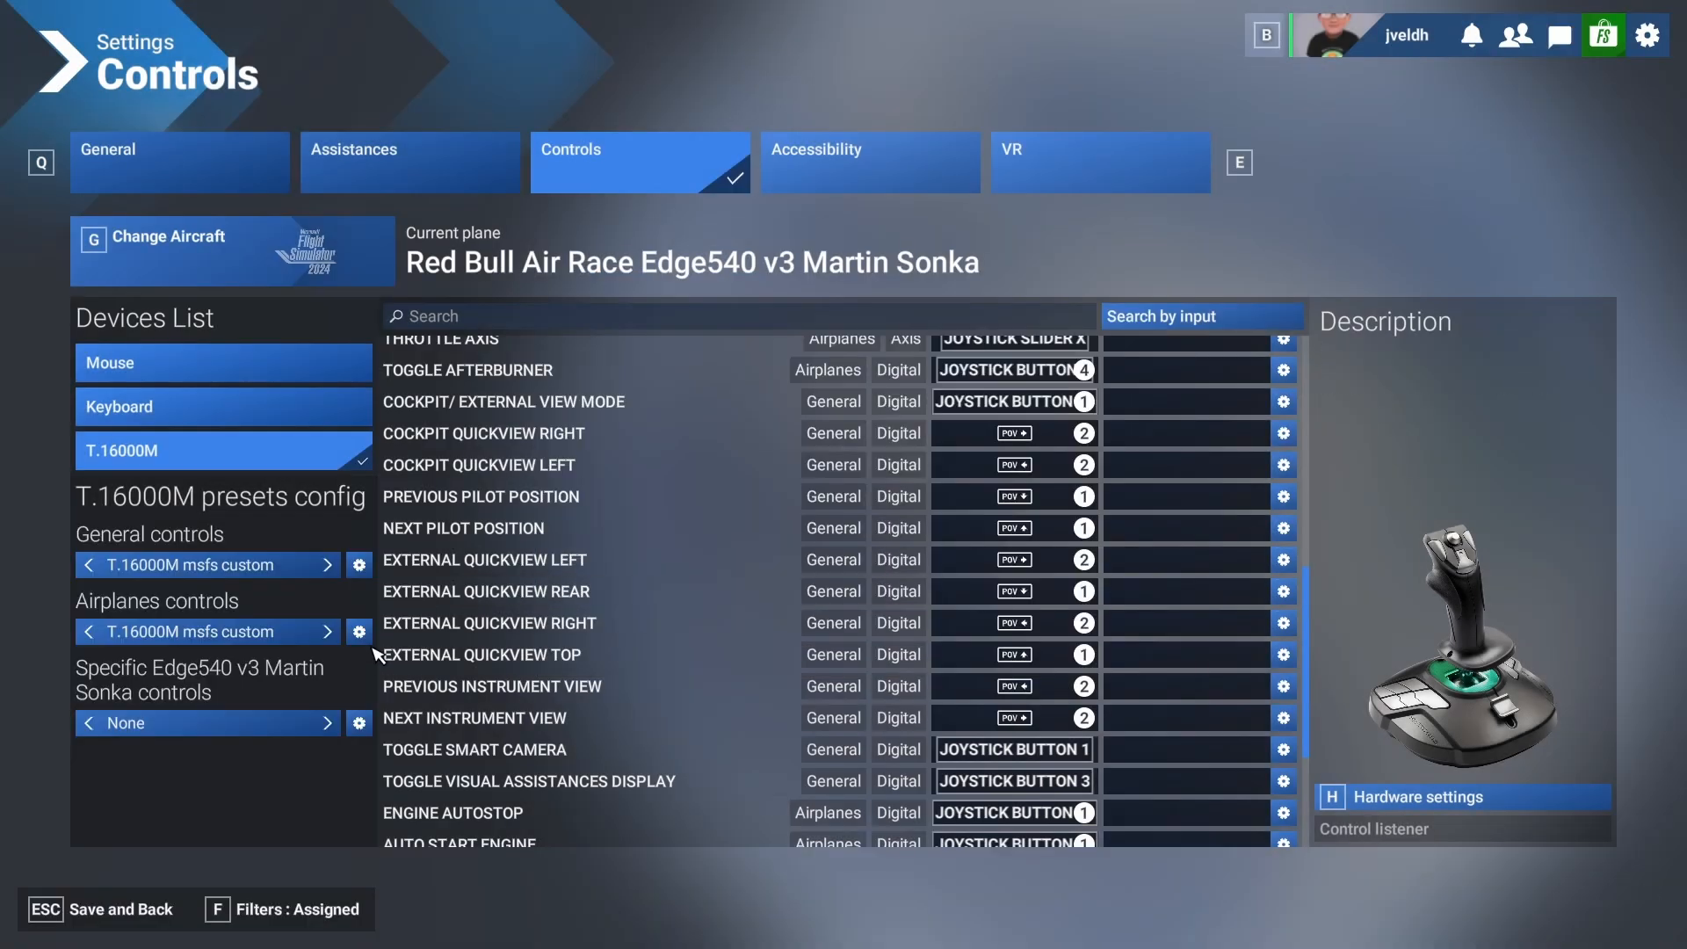
# Clear all bindings from the custom airplanes controls profile and the custom general controls profile.
pyautogui.click(359, 632)
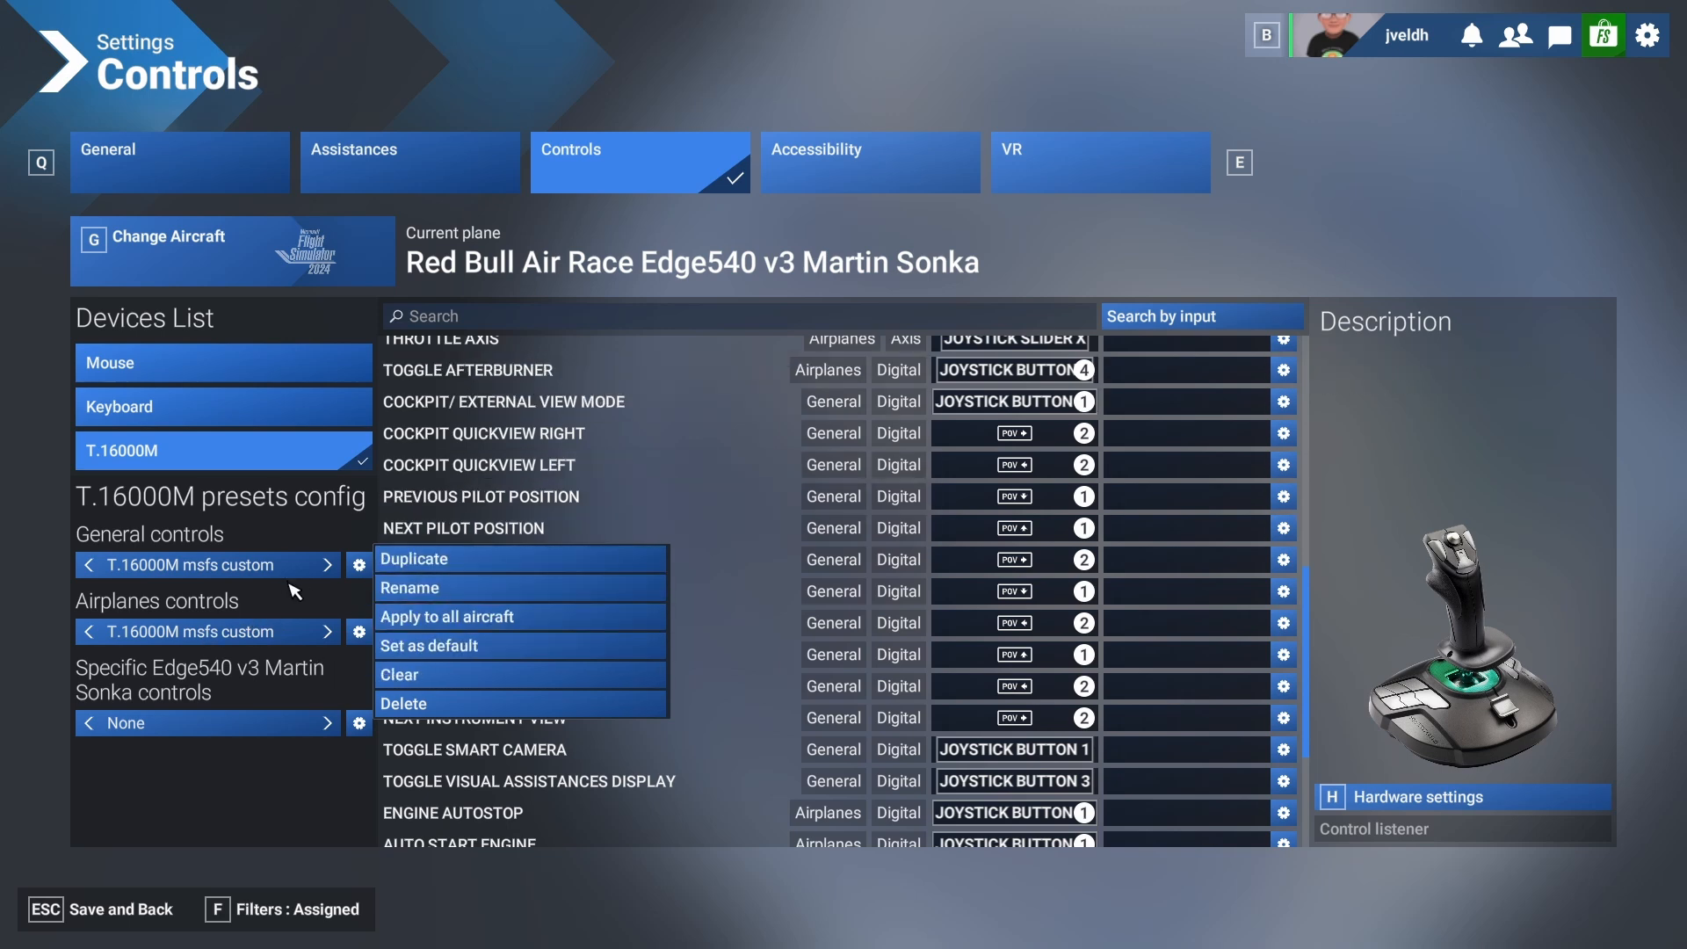
pyautogui.click(459, 676)
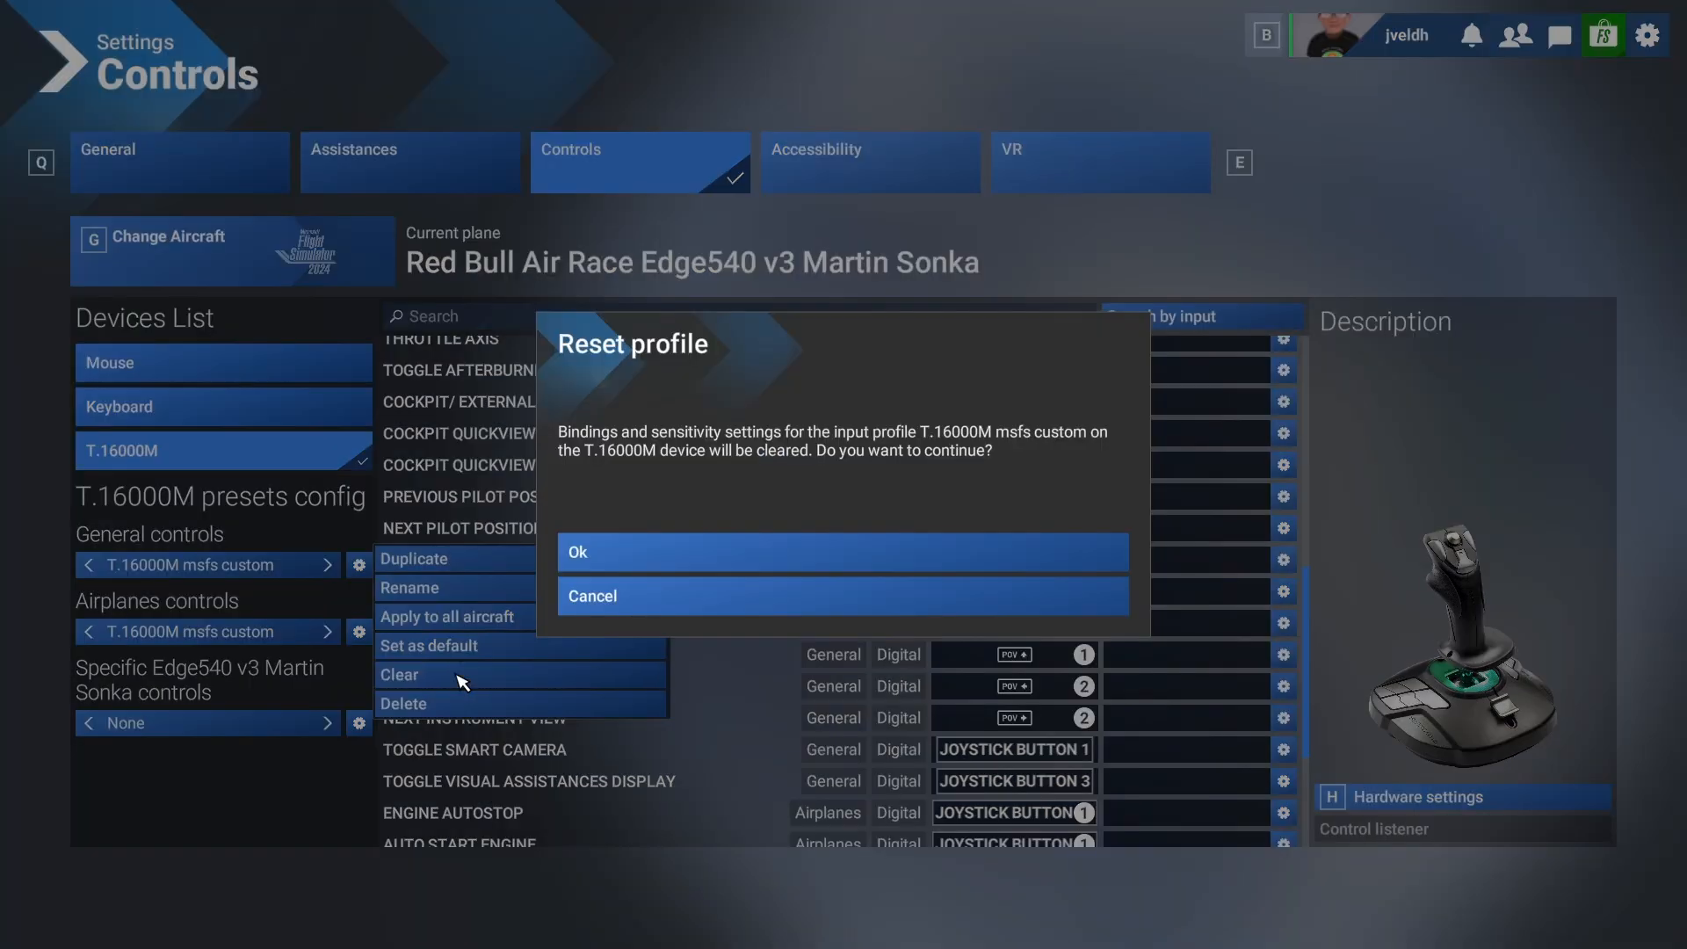
pyautogui.click(651, 563)
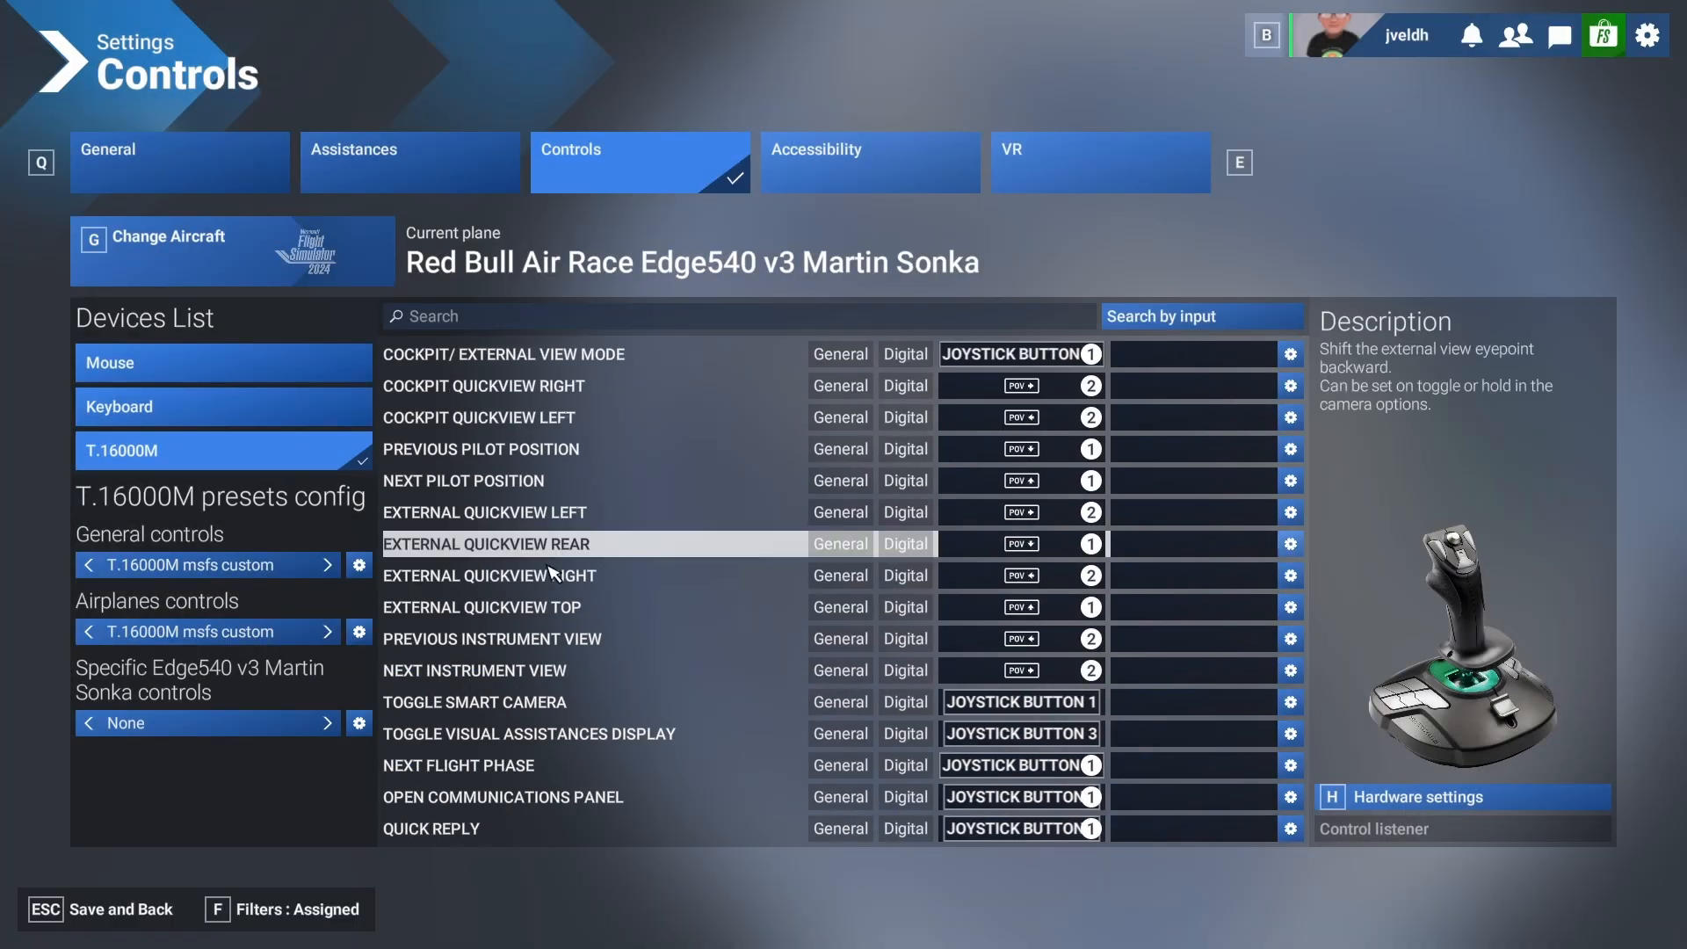
pyautogui.click(358, 565)
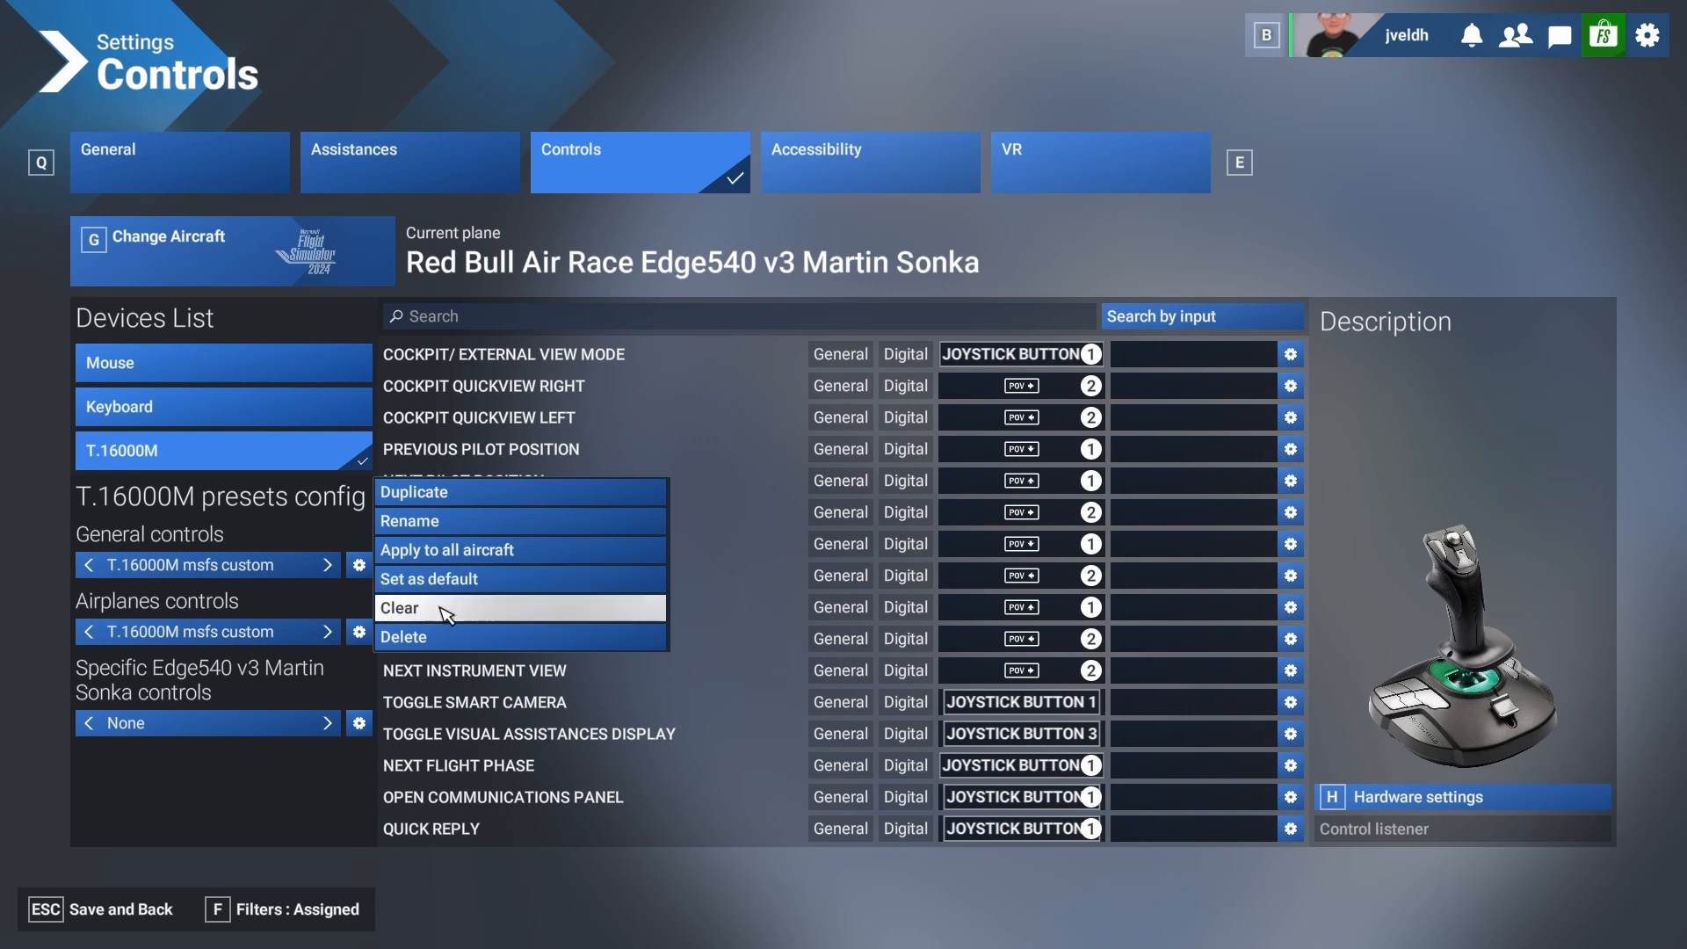
pyautogui.click(439, 609)
pyautogui.click(644, 562)
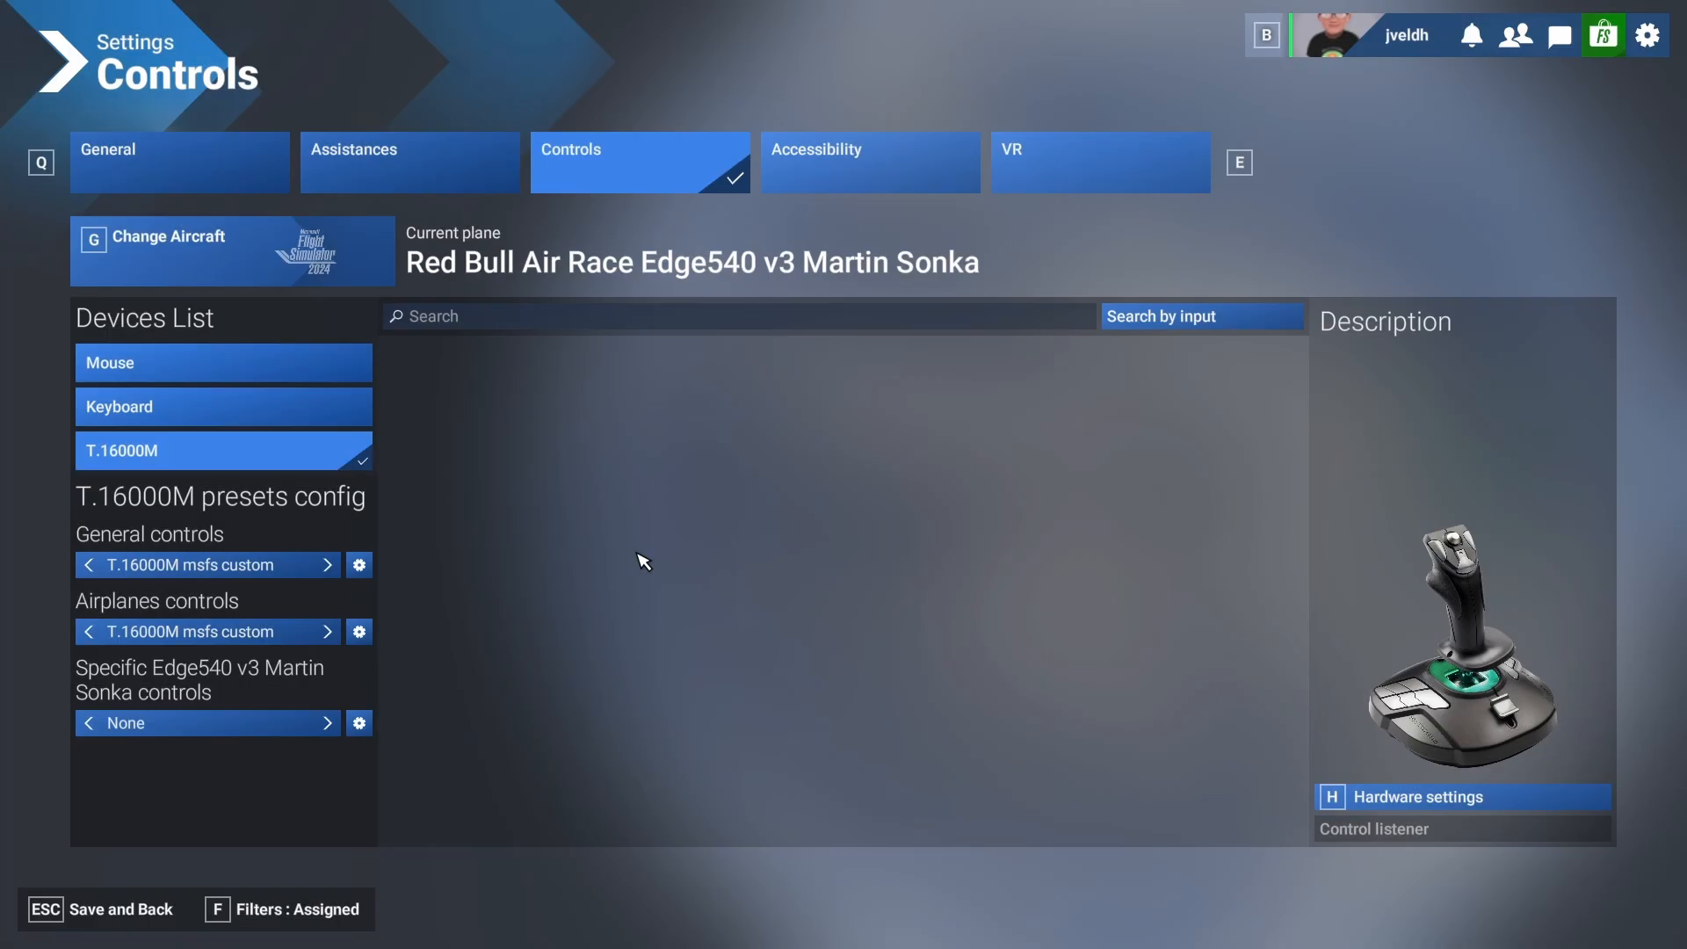
# Set the controls filter to None so that all action categories are listed.
pyautogui.click(316, 917)
pyautogui.click(316, 917)
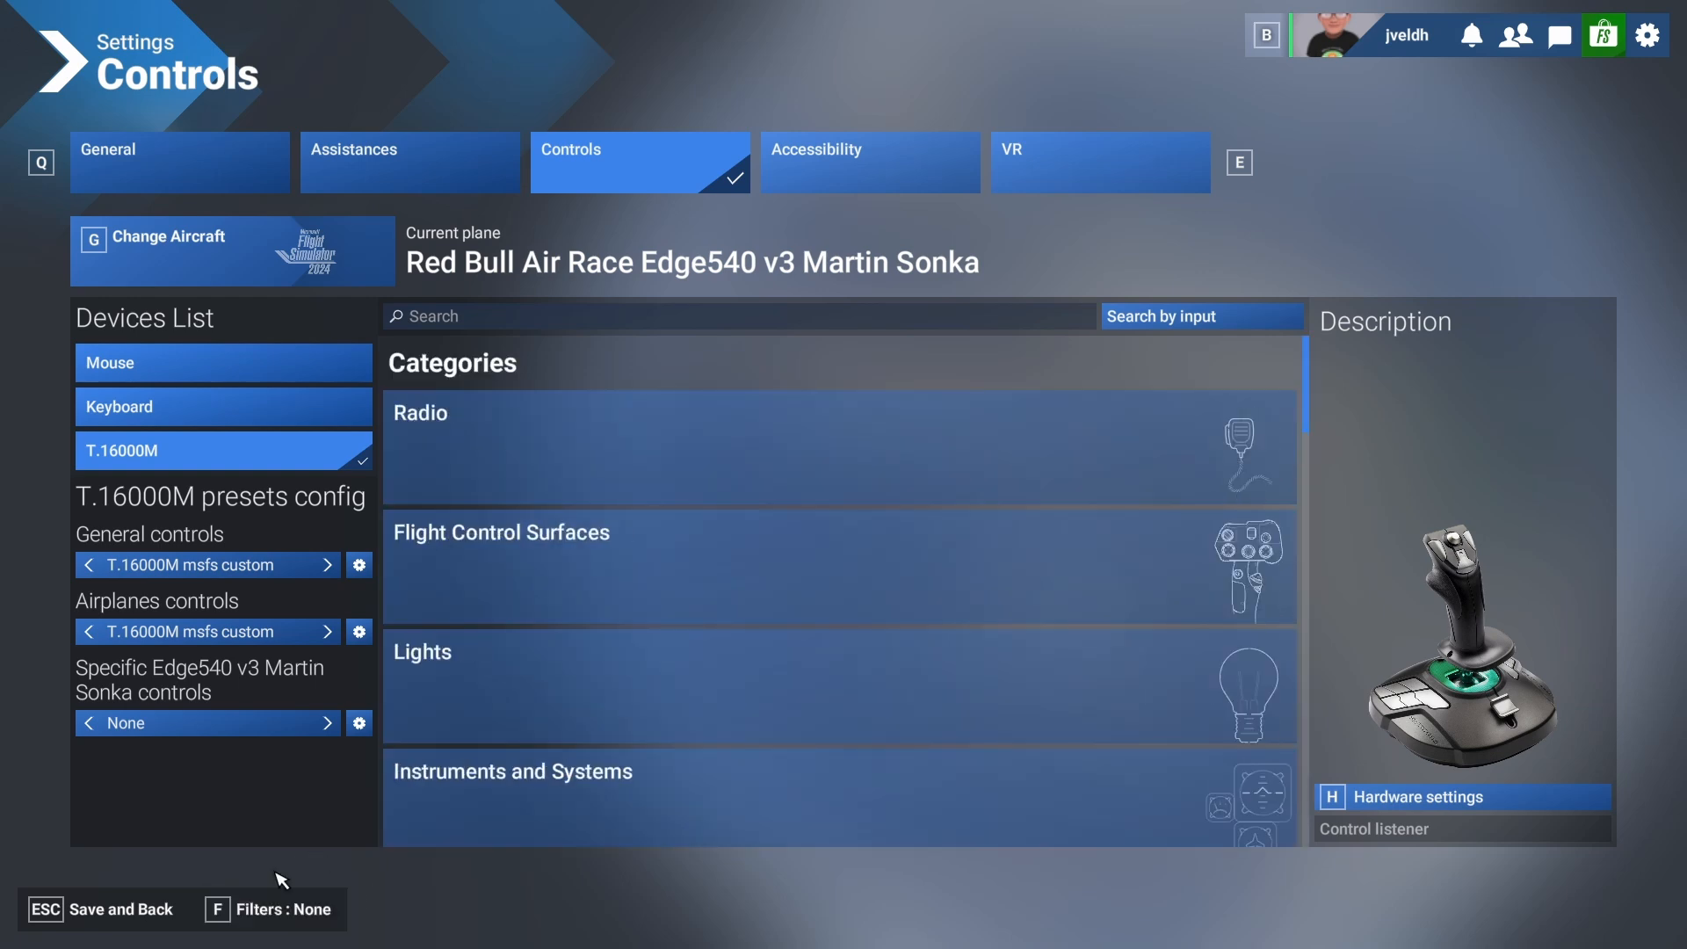
pyautogui.click(303, 915)
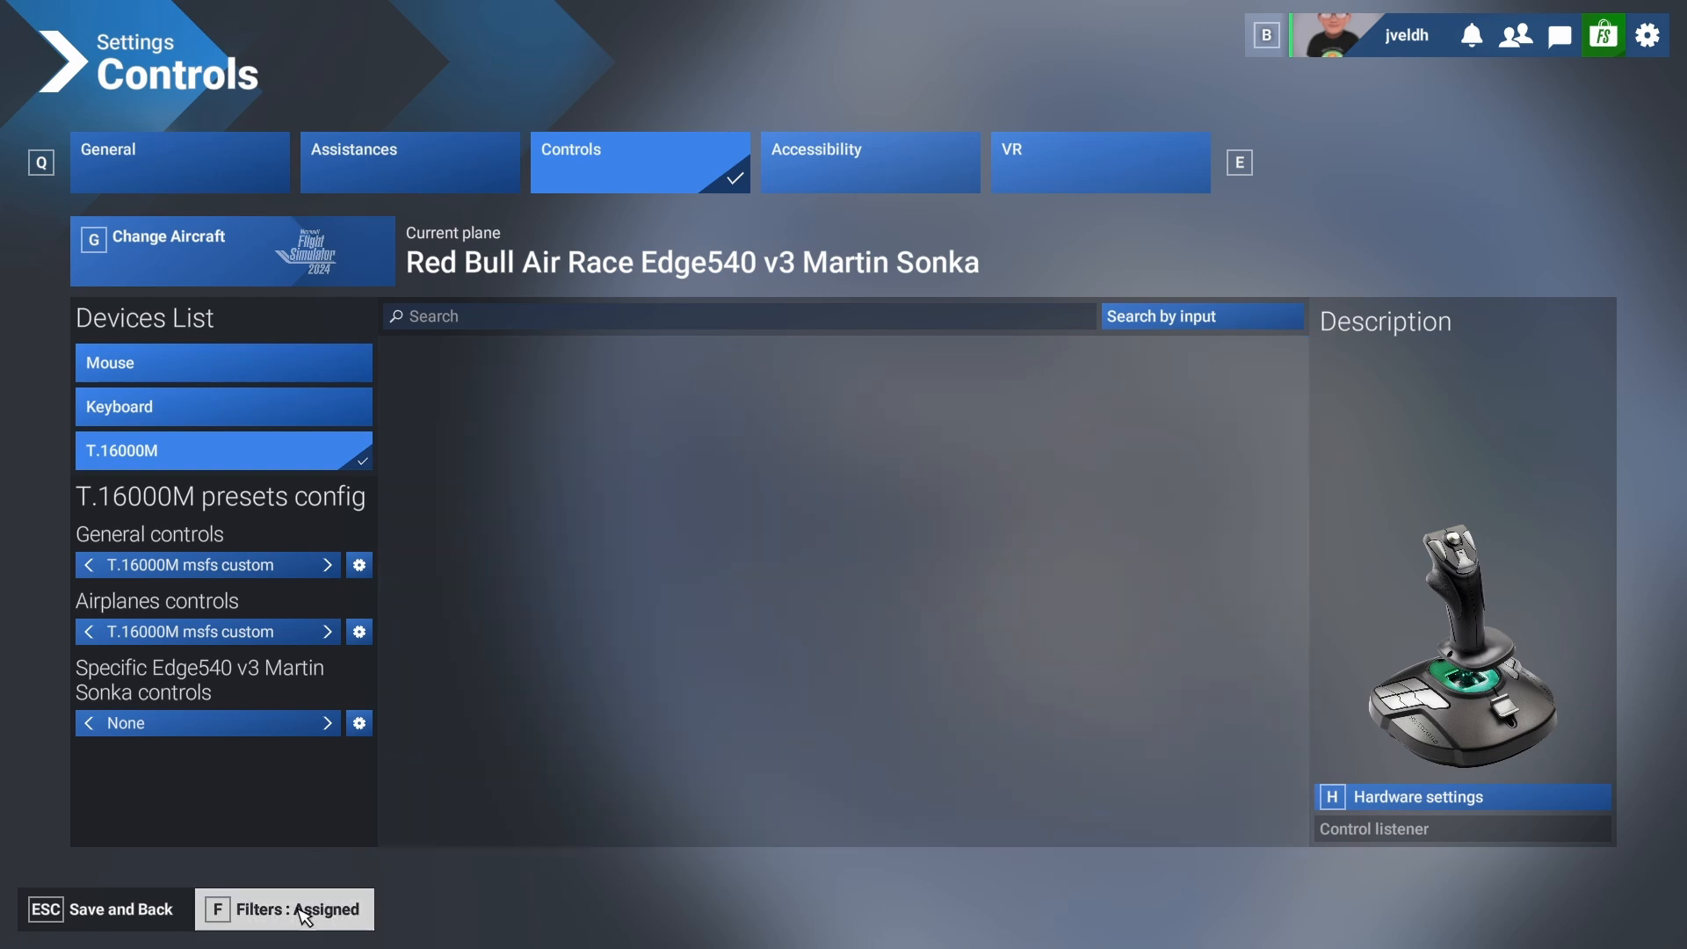
pyautogui.click(303, 915)
pyautogui.click(305, 917)
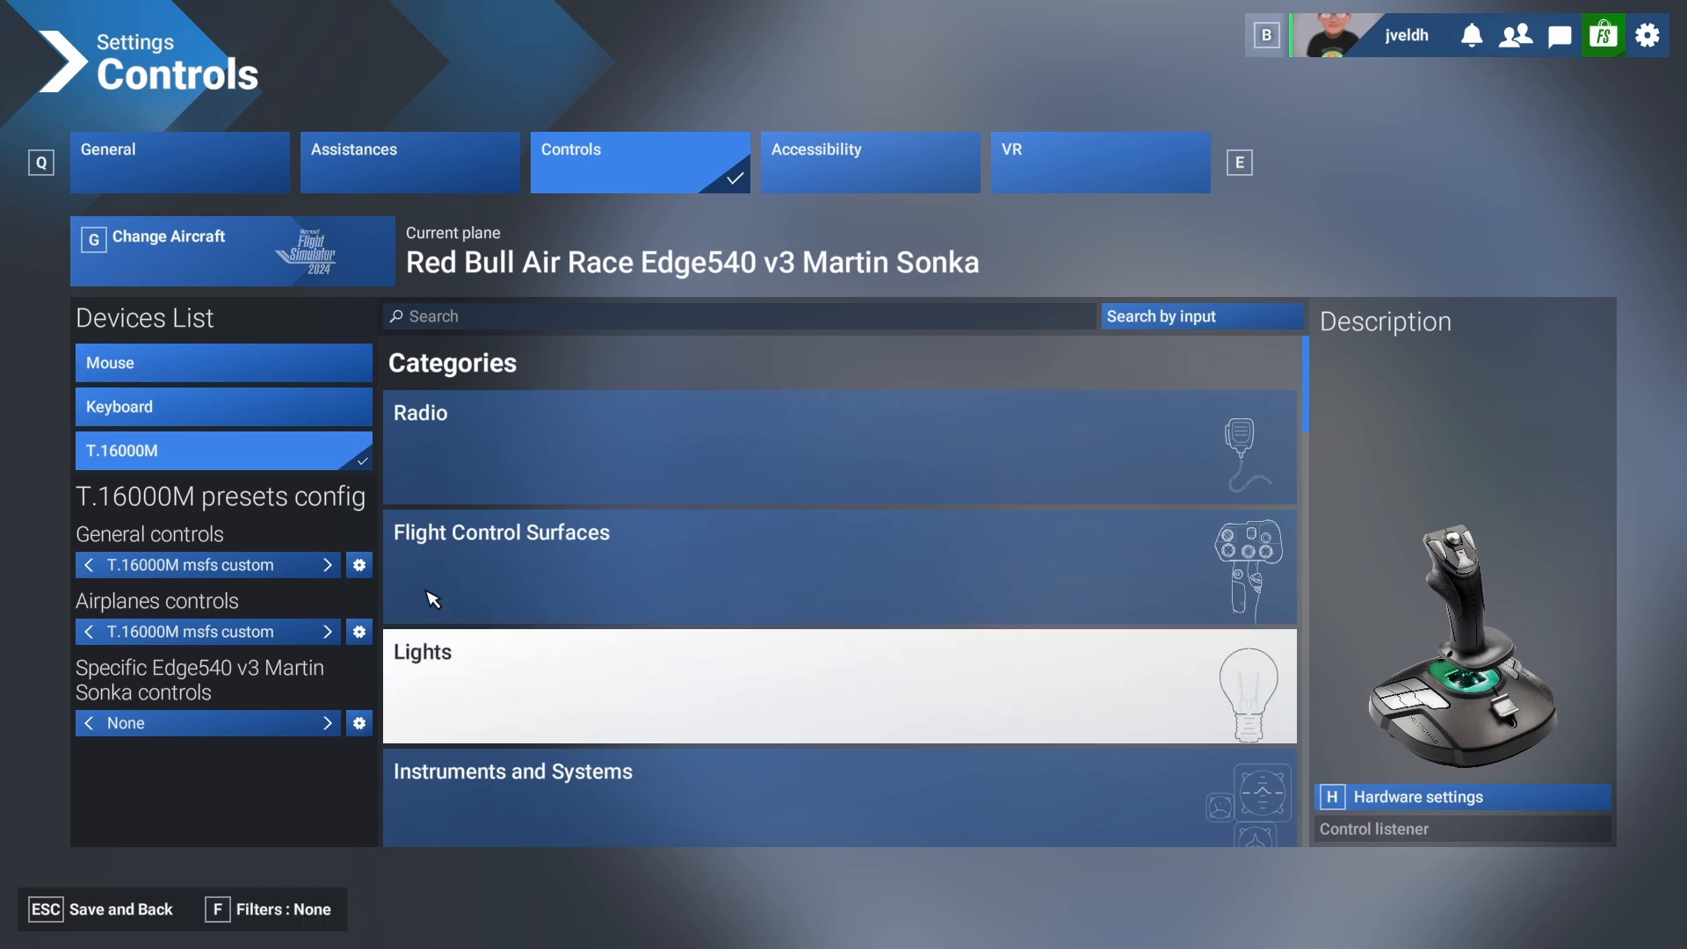
# Find the flaps actions and bind Decrease Flaps to joystick button 5 and Increase Flaps to joystick button 10.
pyautogui.click(497, 322)
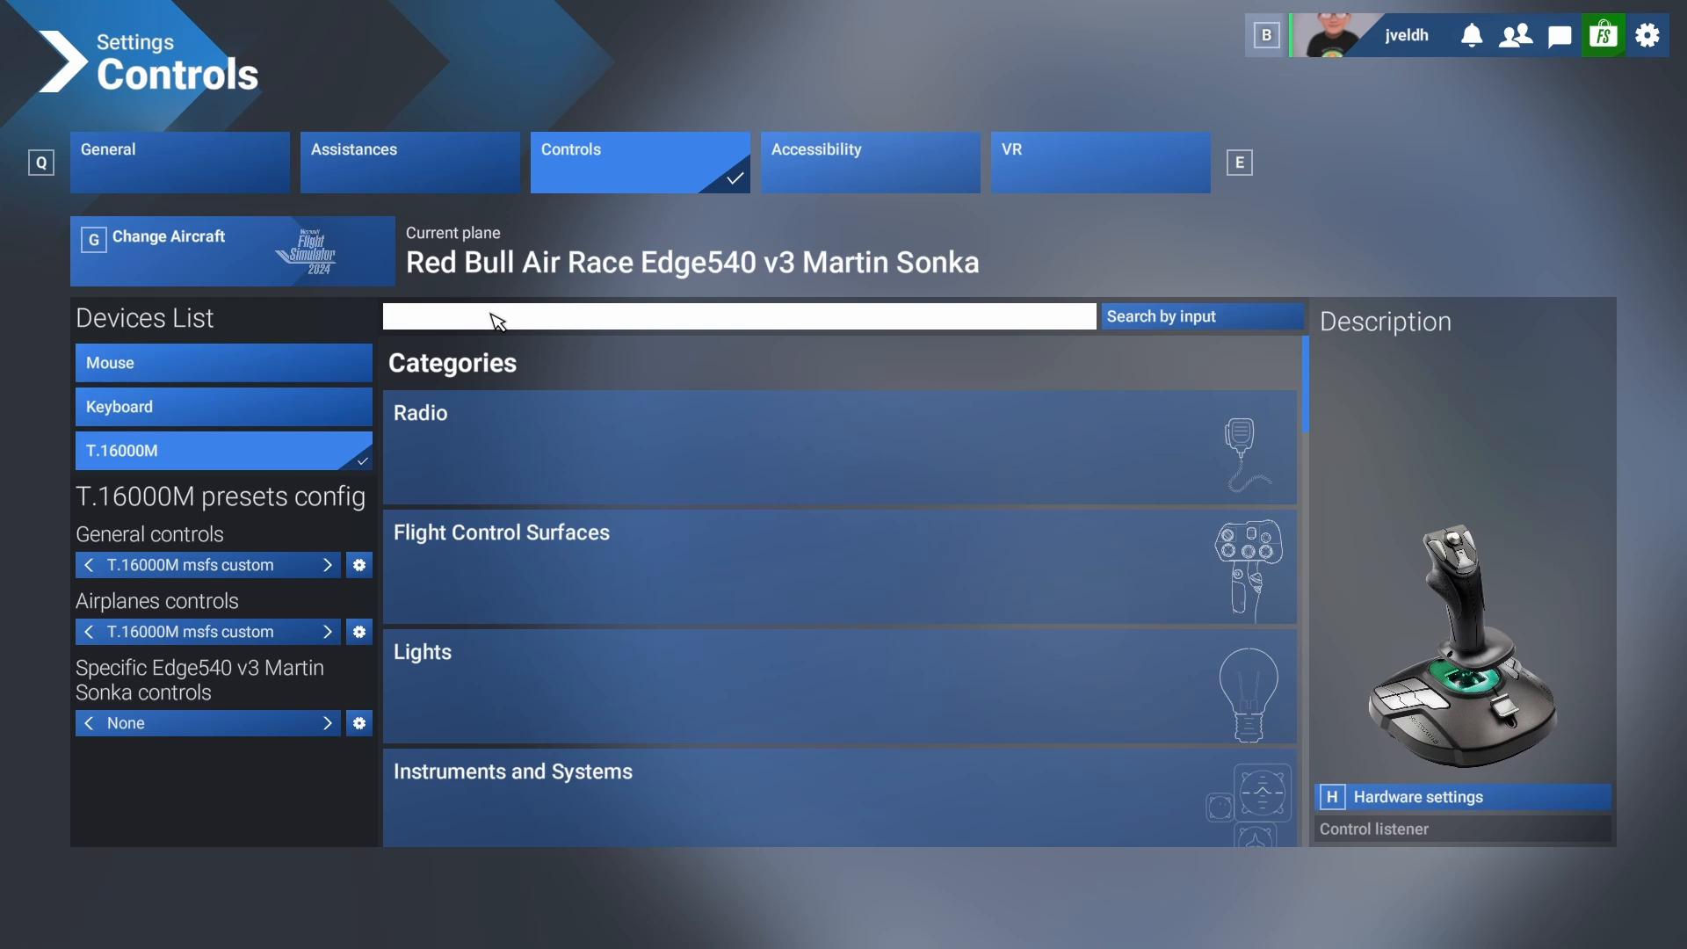
pyautogui.write('flaps')
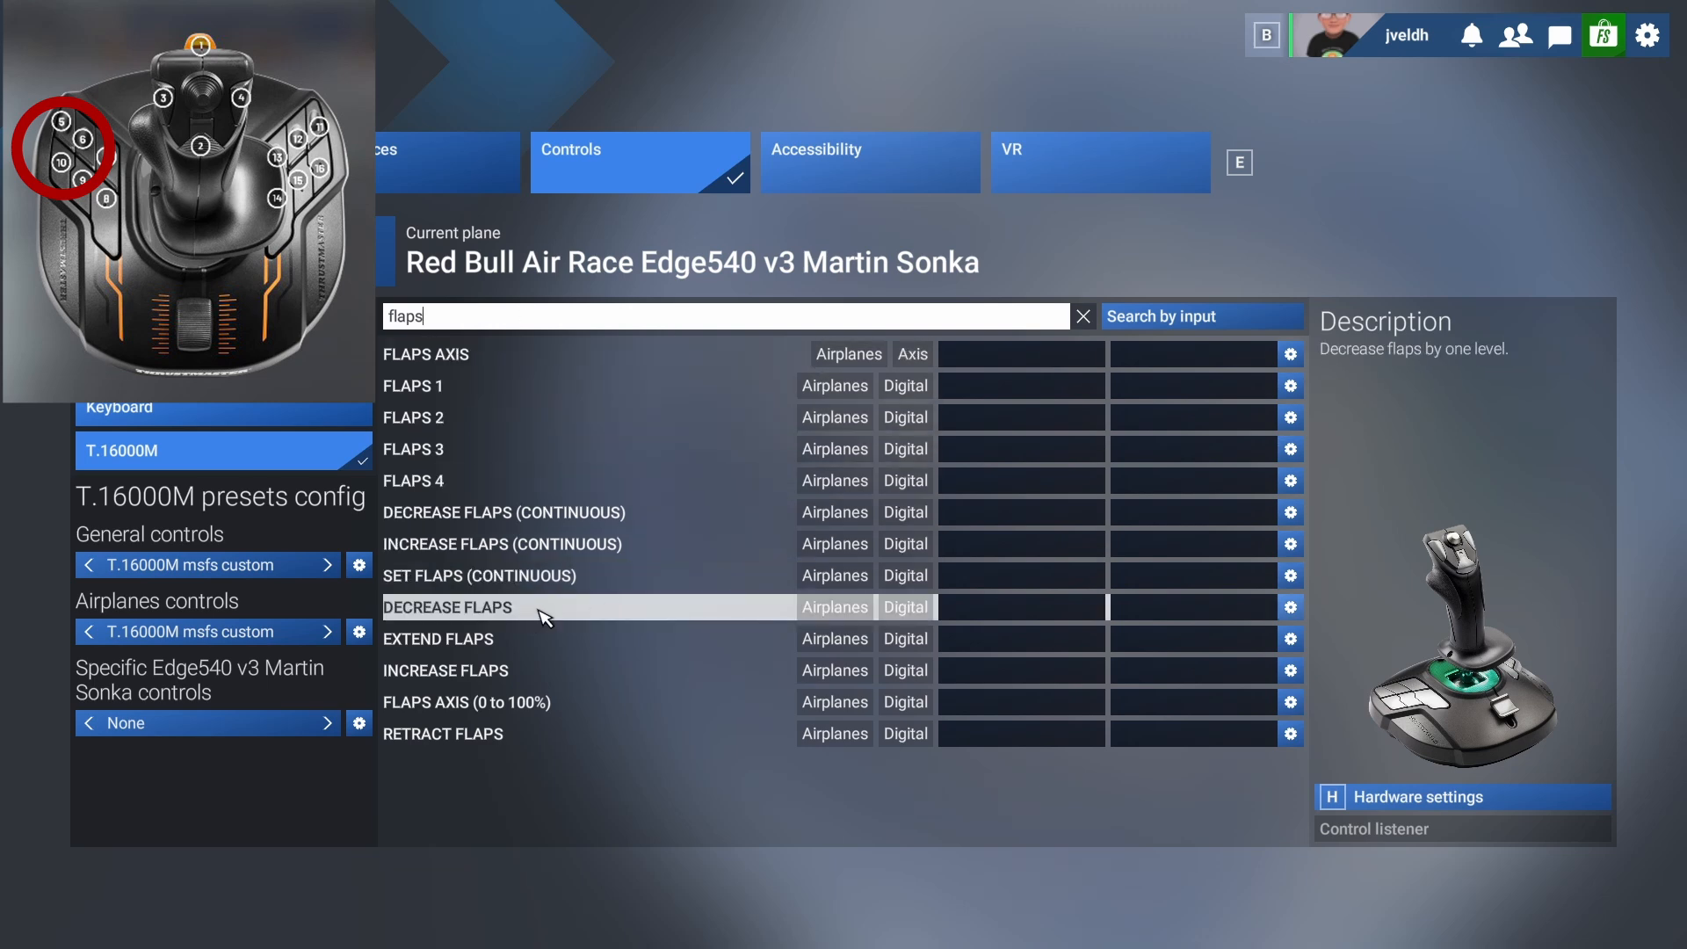
pyautogui.click(976, 607)
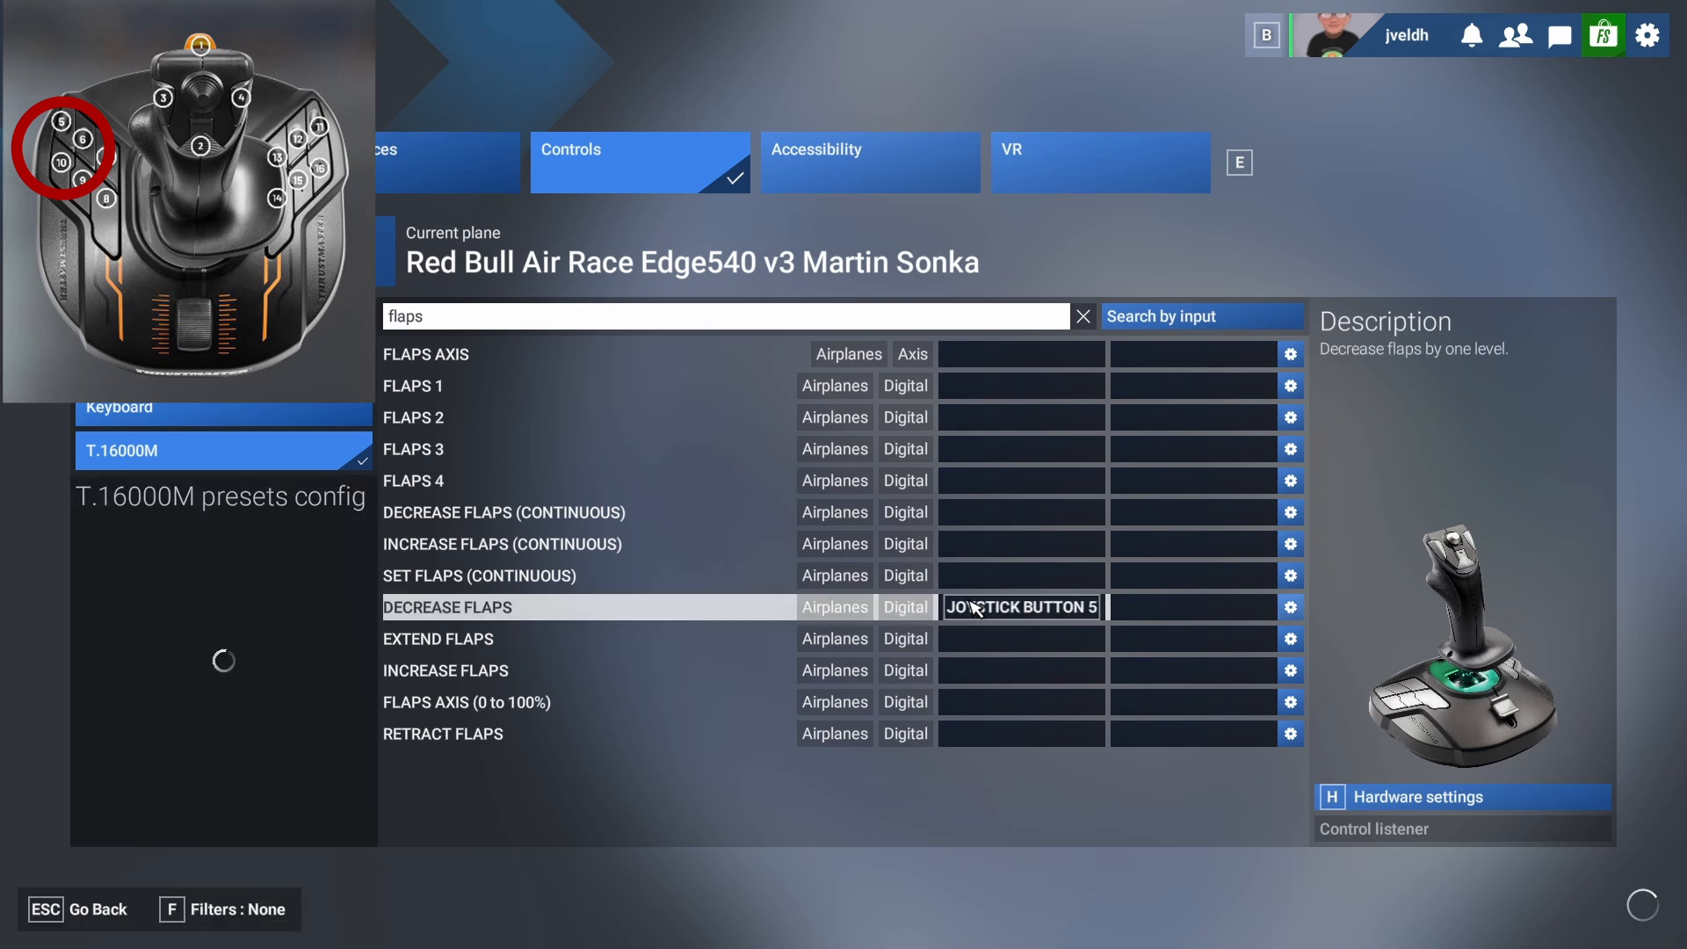
pyautogui.click(988, 672)
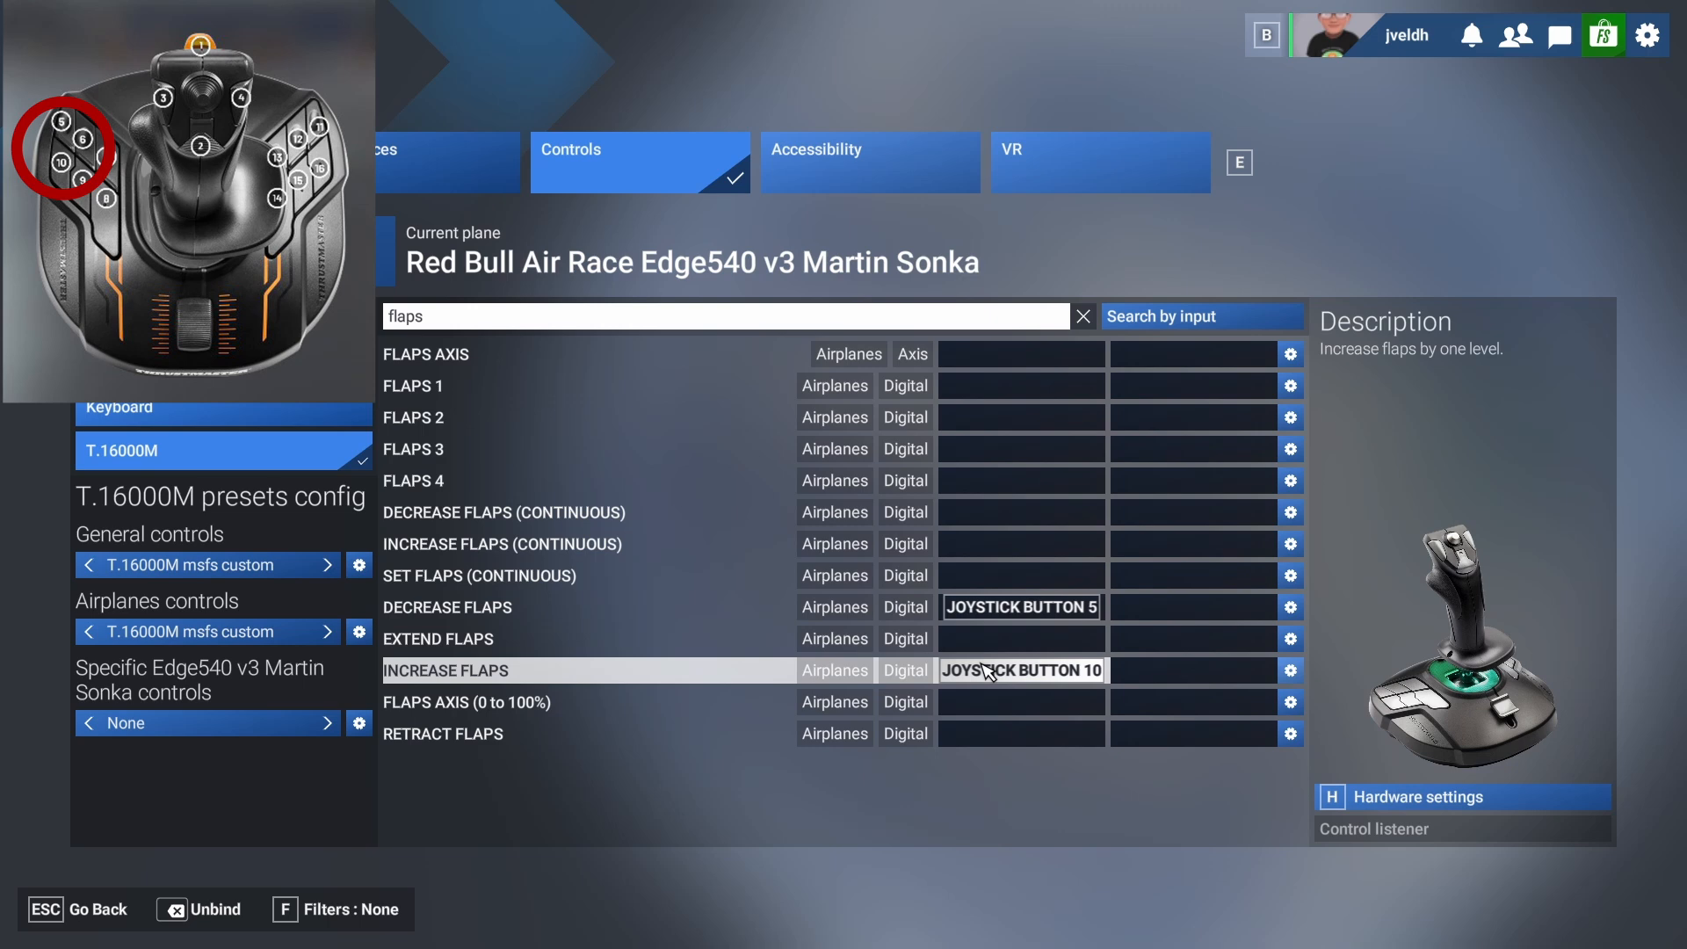
# Find the trim actions and bind Elevator Trim Down (Nose Down) to joystick button 6 and Elevator Trim Up (Nose Up) to joystick button 9.
pyautogui.click(468, 318)
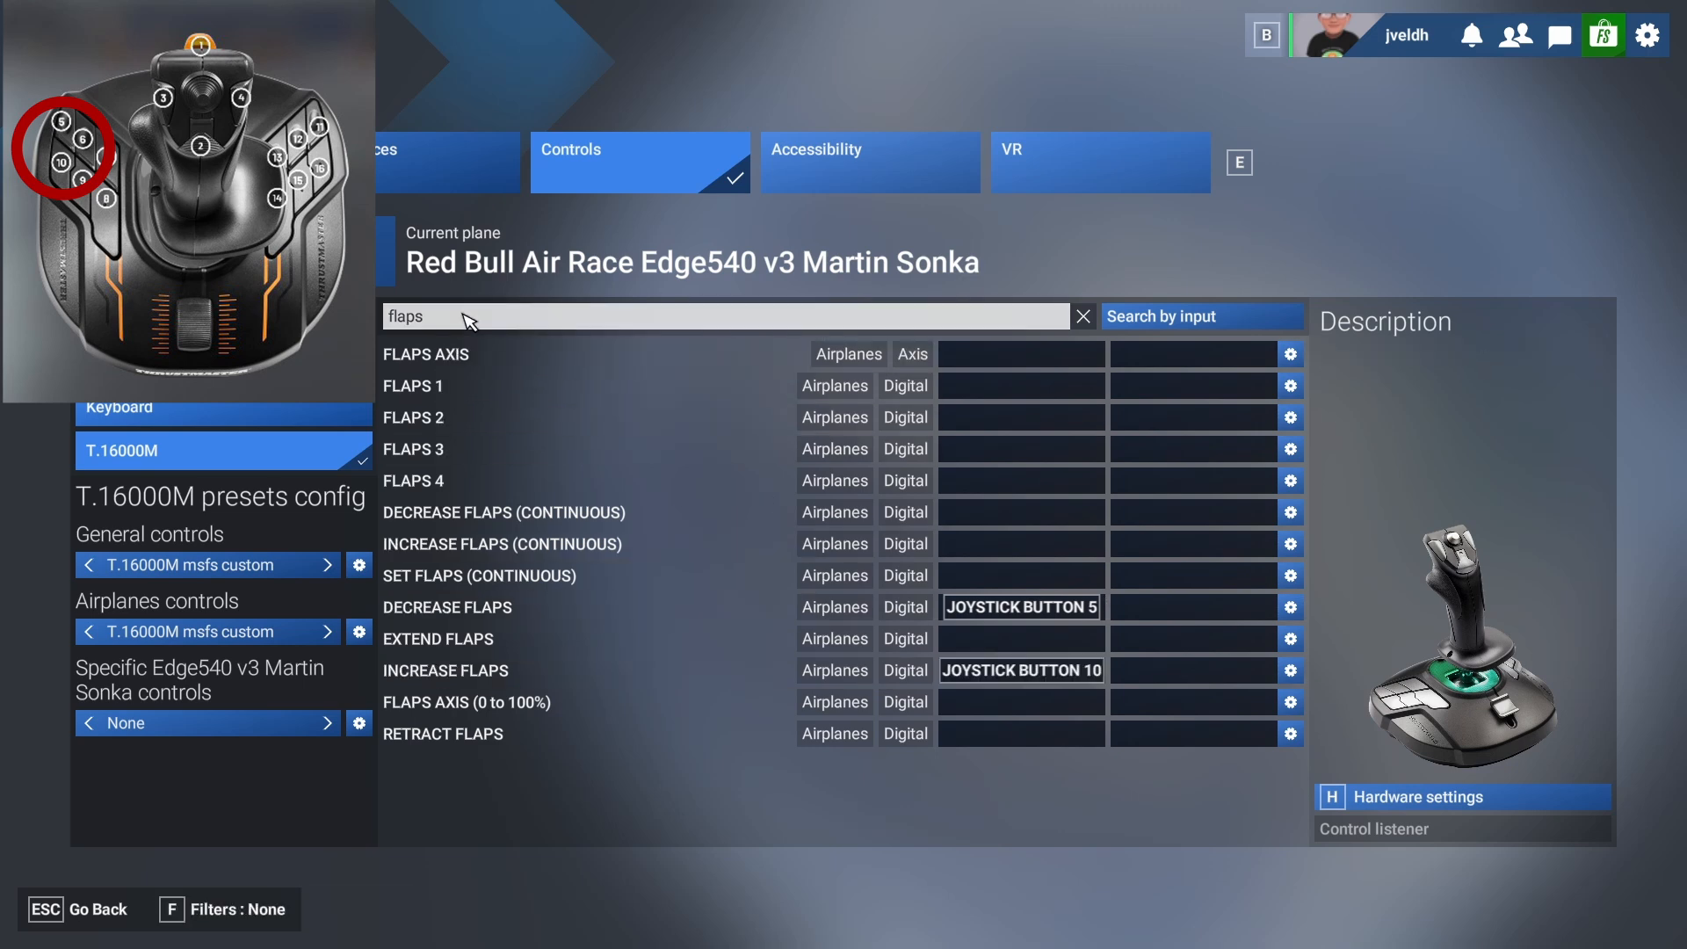
pyautogui.press('BackSpace')
pyautogui.press('BackSpace')
pyautogui.press('BackSpace')
pyautogui.press('BackSpace')
pyautogui.press('BackSpace')
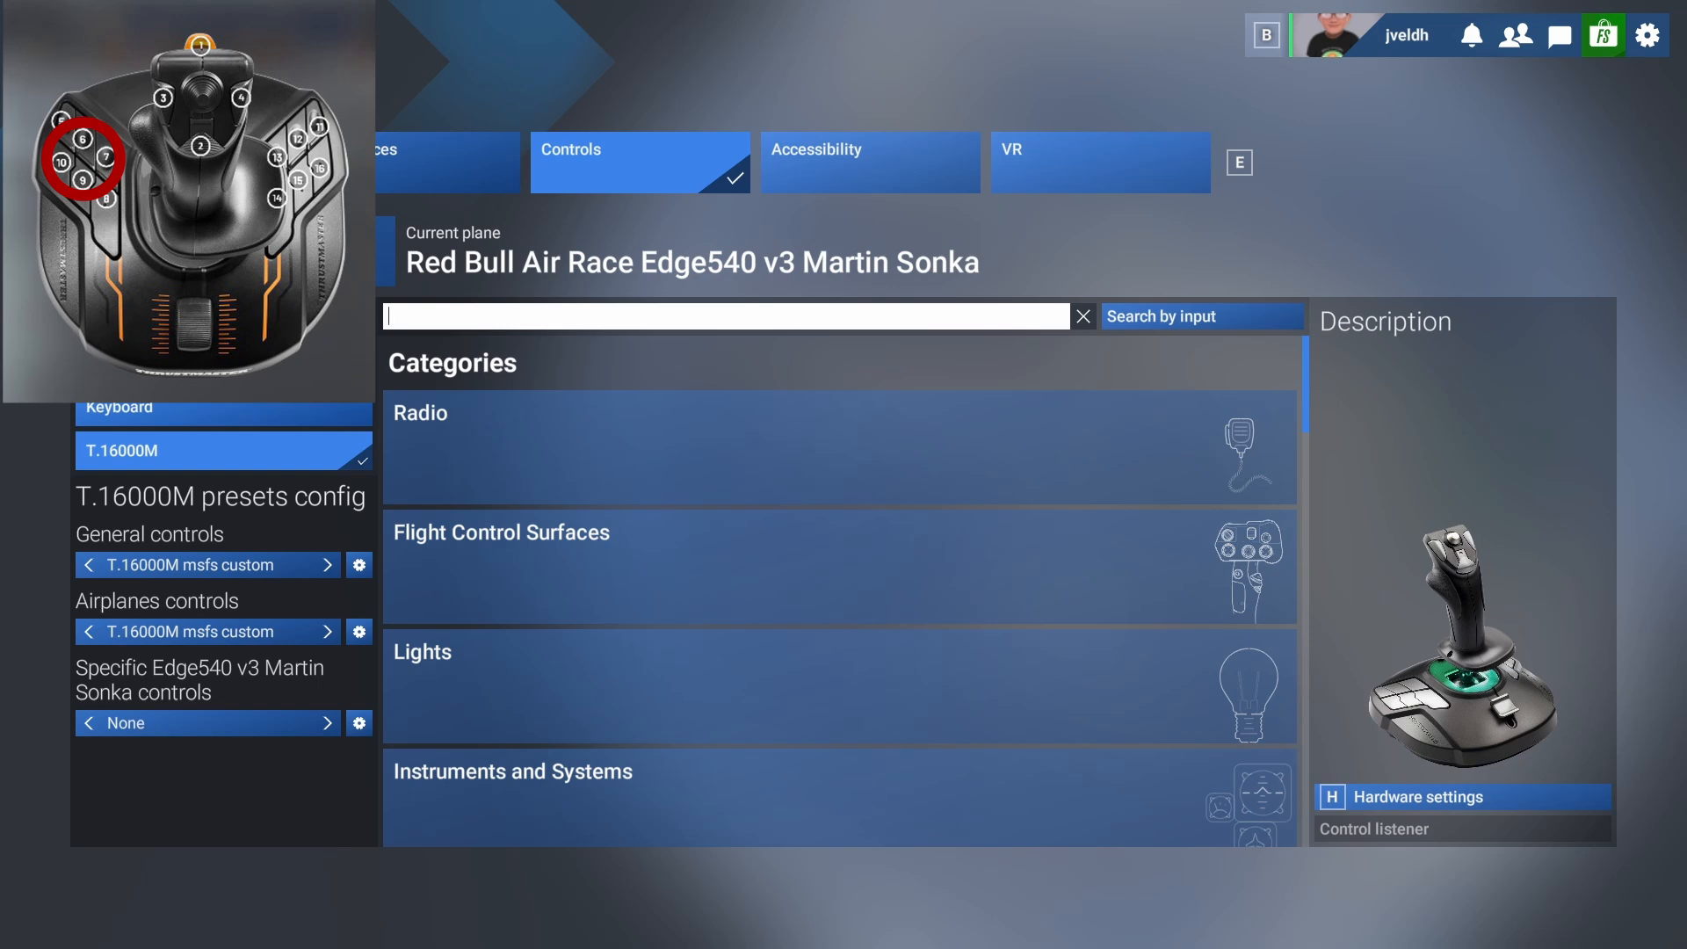
pyautogui.write('trim')
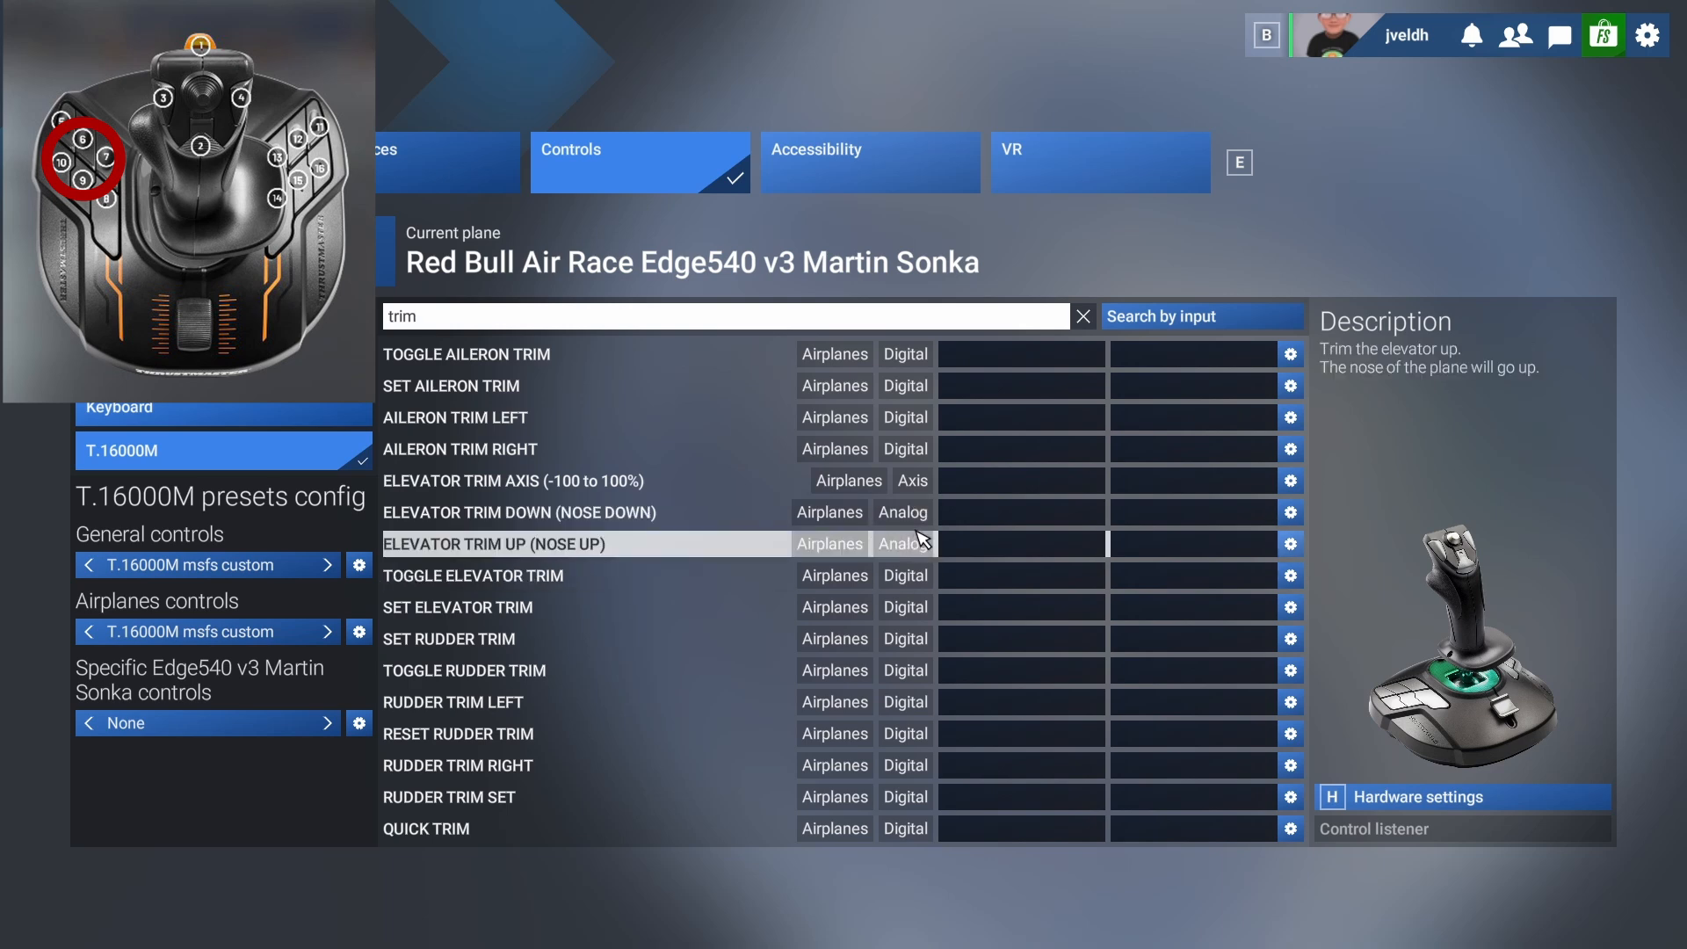
pyautogui.click(971, 524)
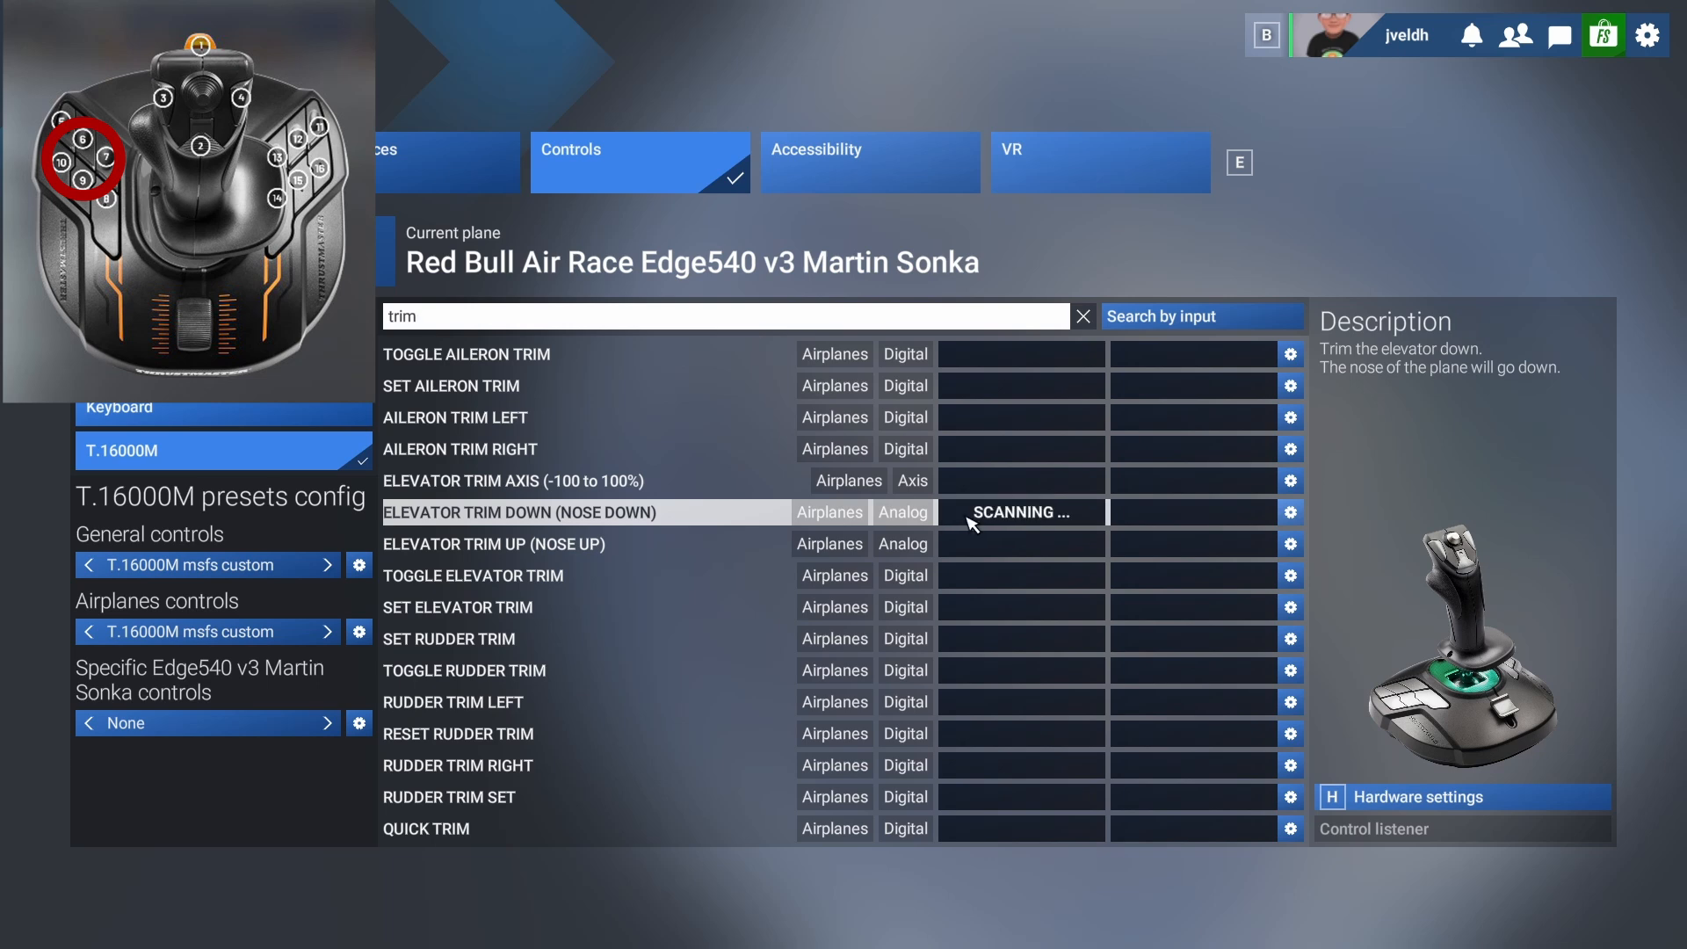
pyautogui.click(967, 546)
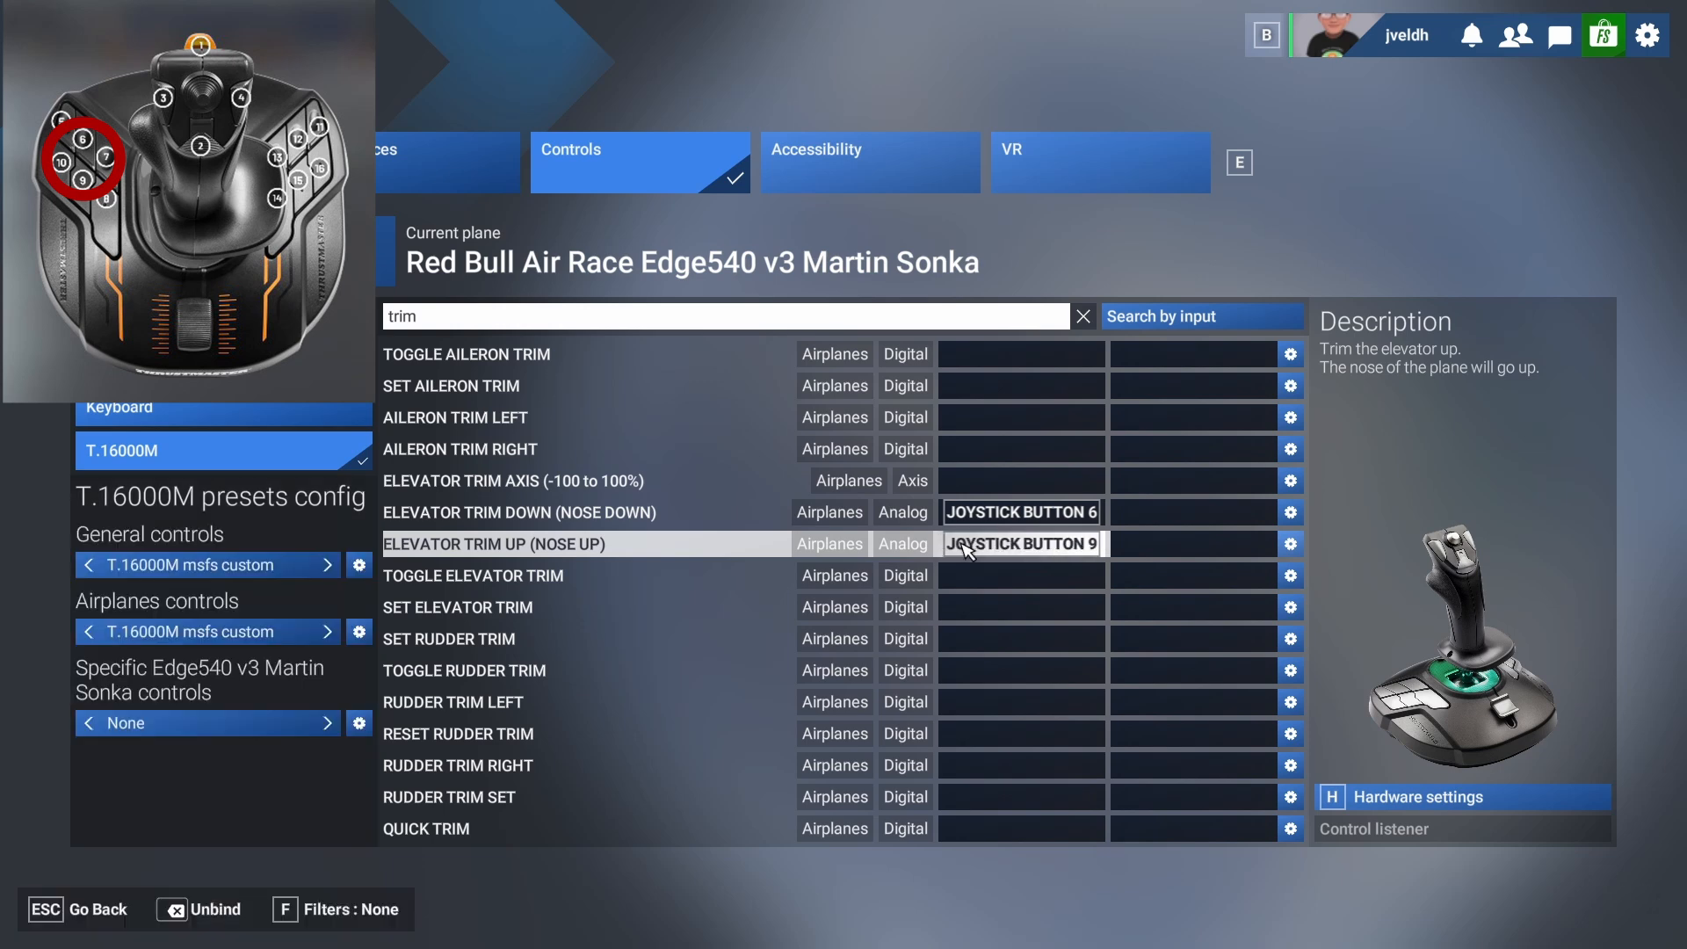
# Find the spoilers actions and bind Toggle Spoilers to joystick button 7.
pyautogui.click(509, 318)
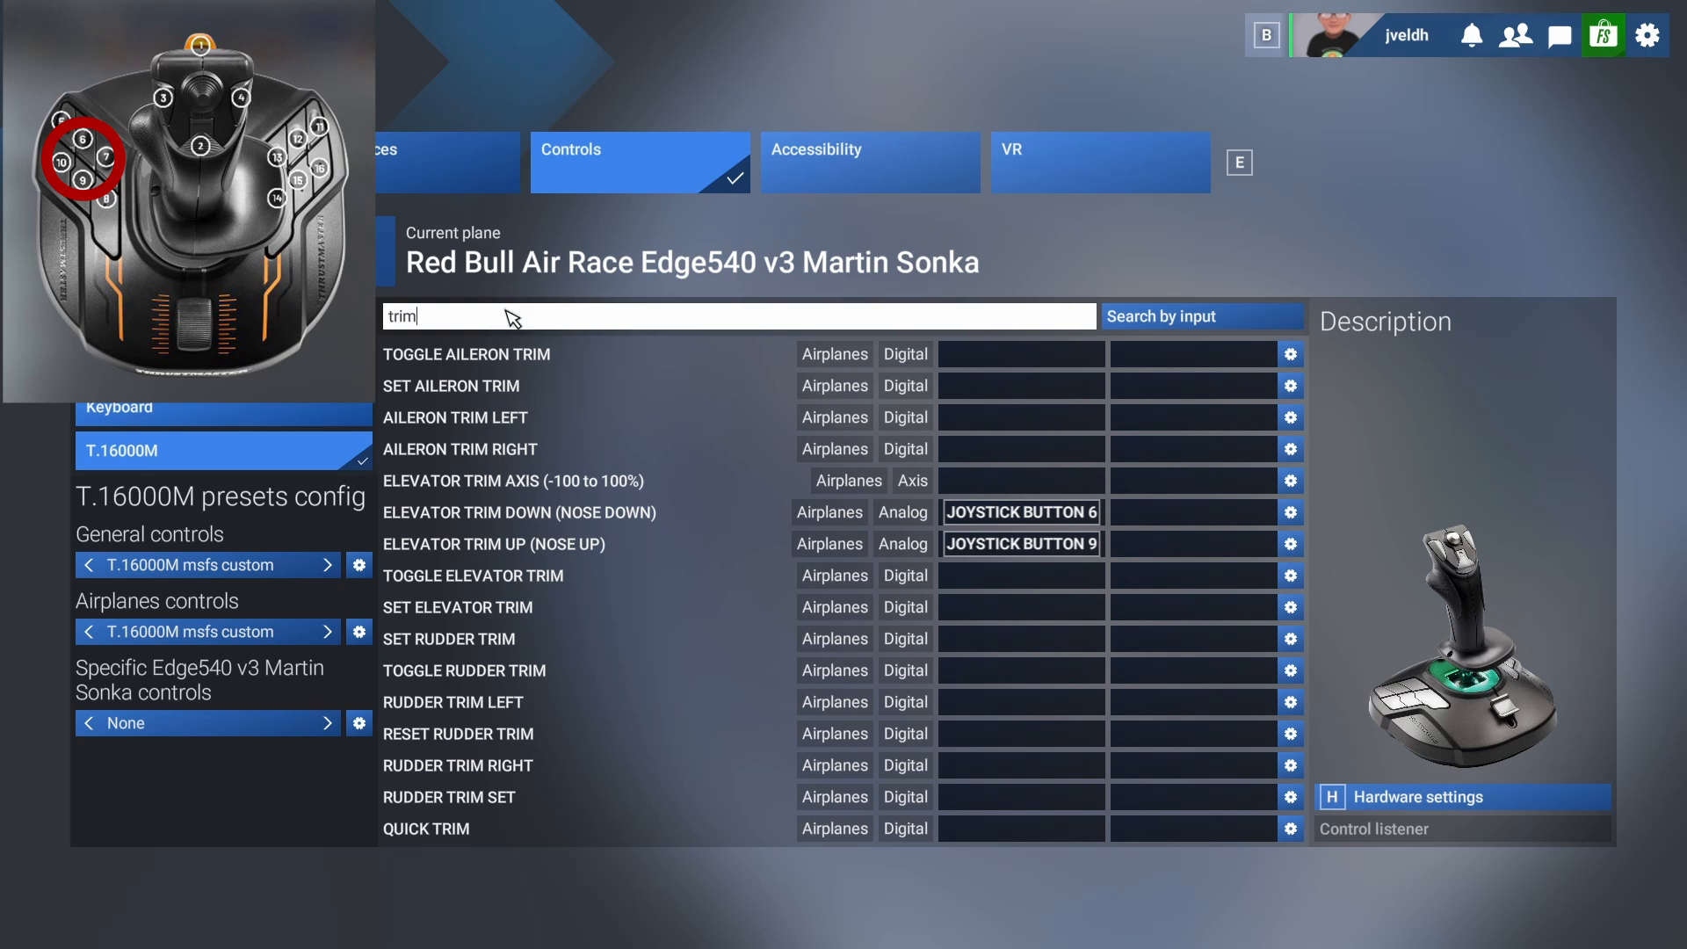
pyautogui.press('BackSpace')
pyautogui.press('BackSpace')
pyautogui.press('BackSpace')
pyautogui.press('BackSpace')
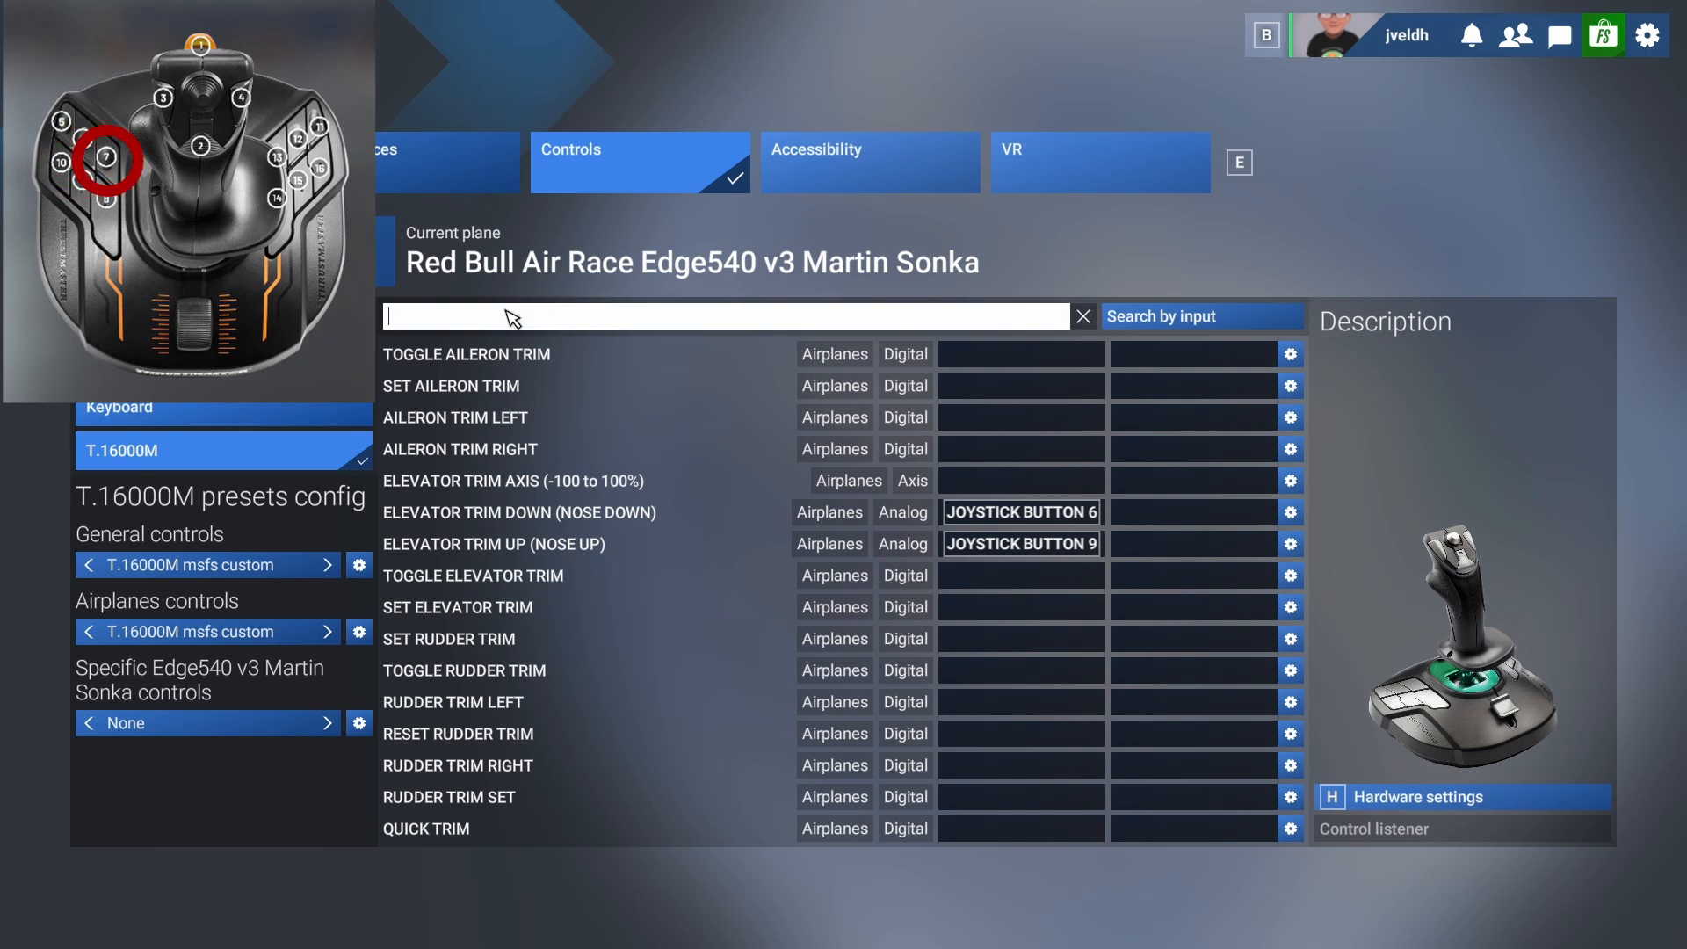
pyautogui.write('spoi')
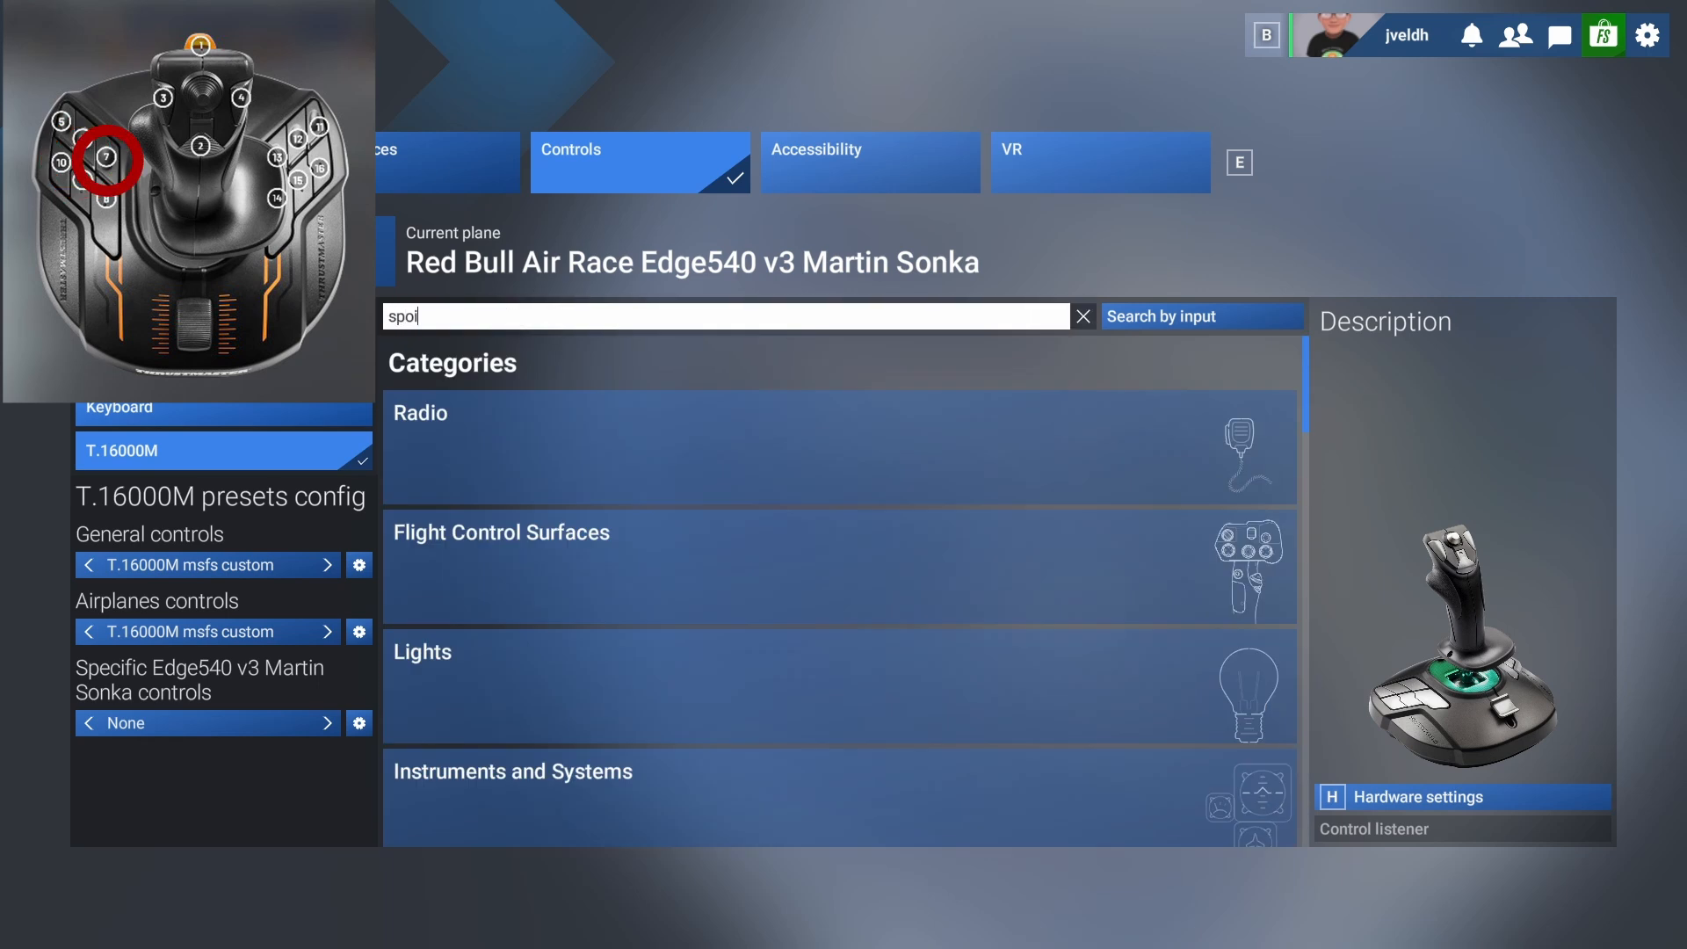
pyautogui.write('lrtd')
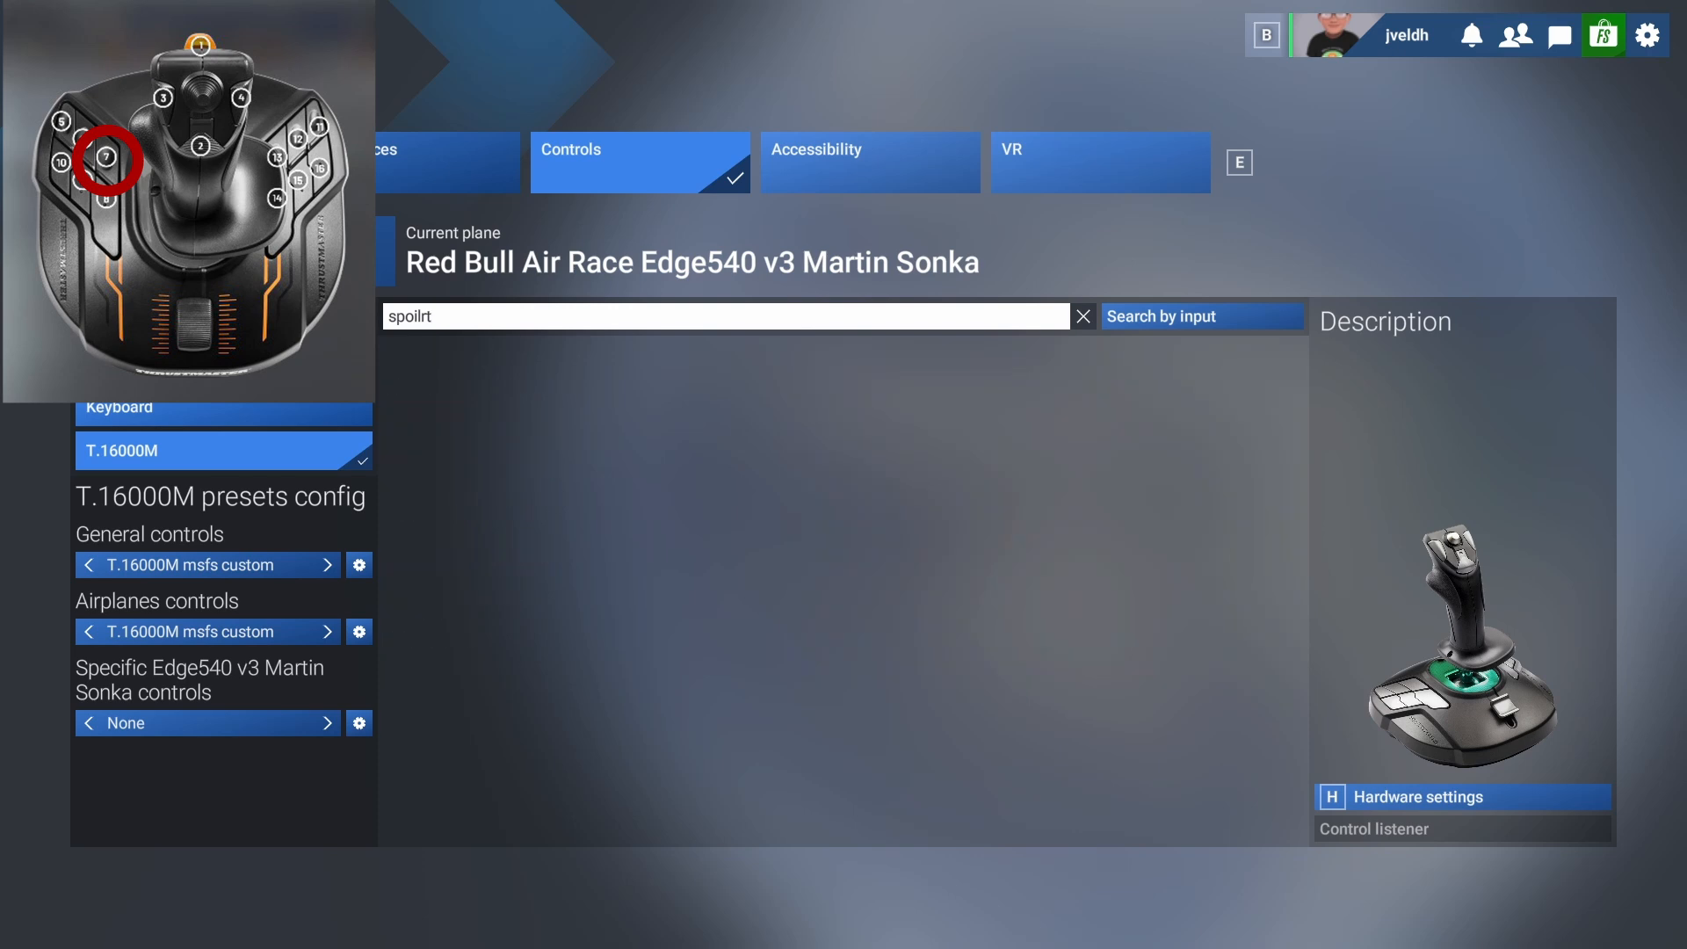
pyautogui.press('BackSpace')
pyautogui.press('BackSpace')
pyautogui.press('BackSpace')
pyautogui.write('ers')
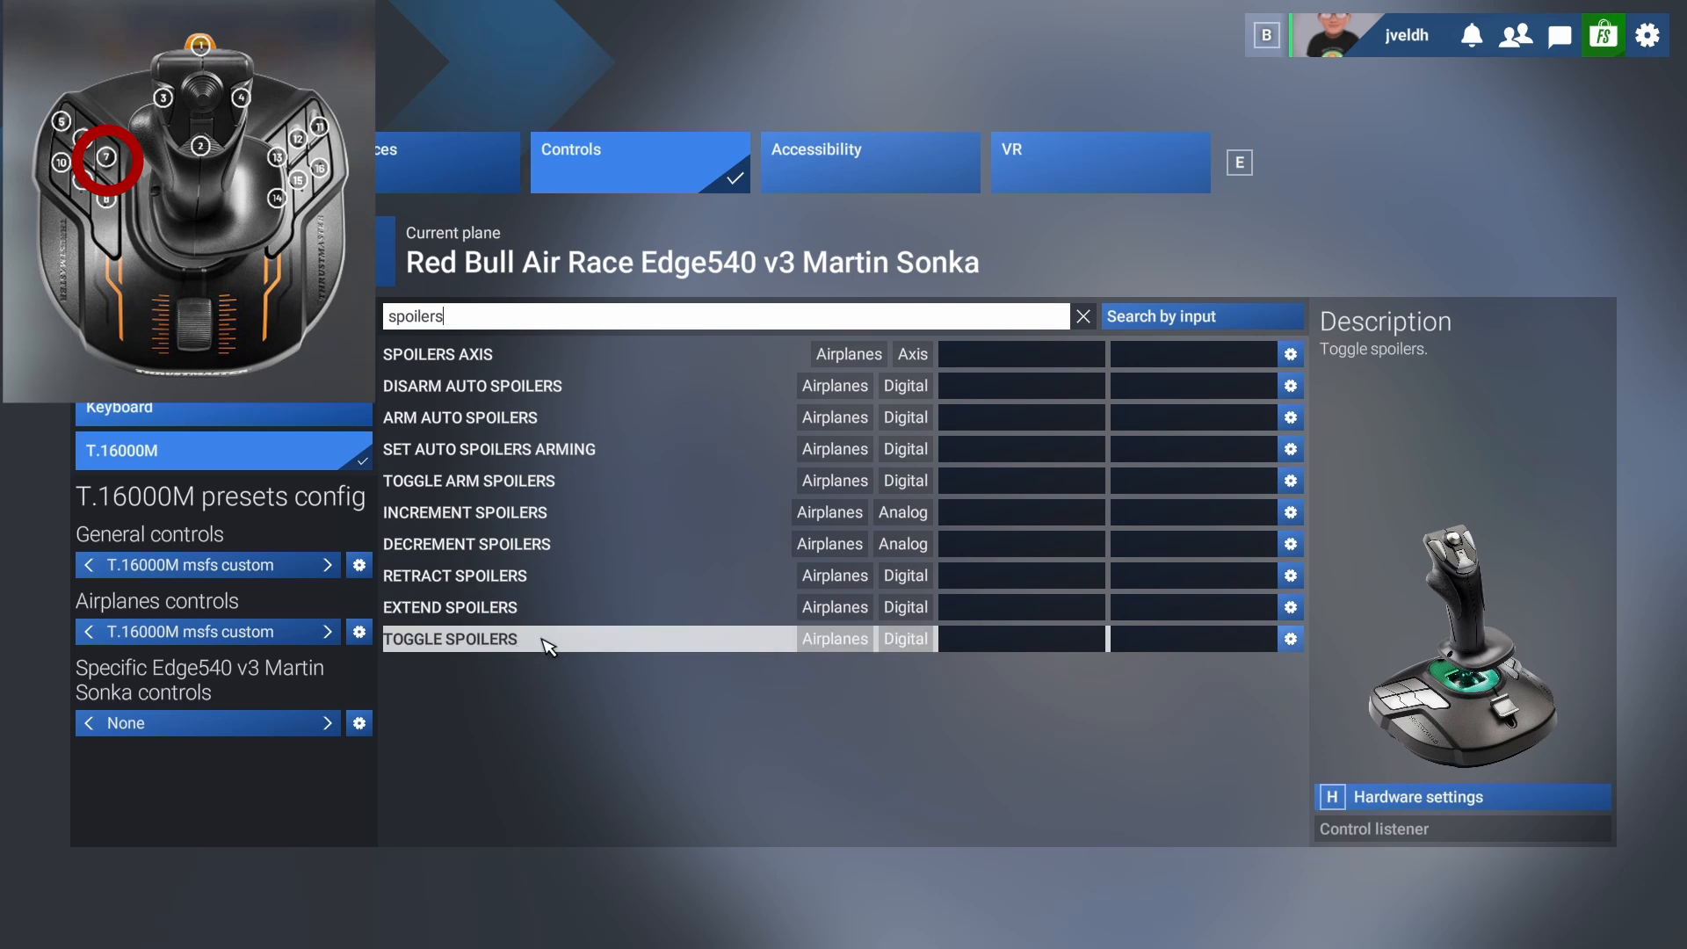
pyautogui.click(1010, 641)
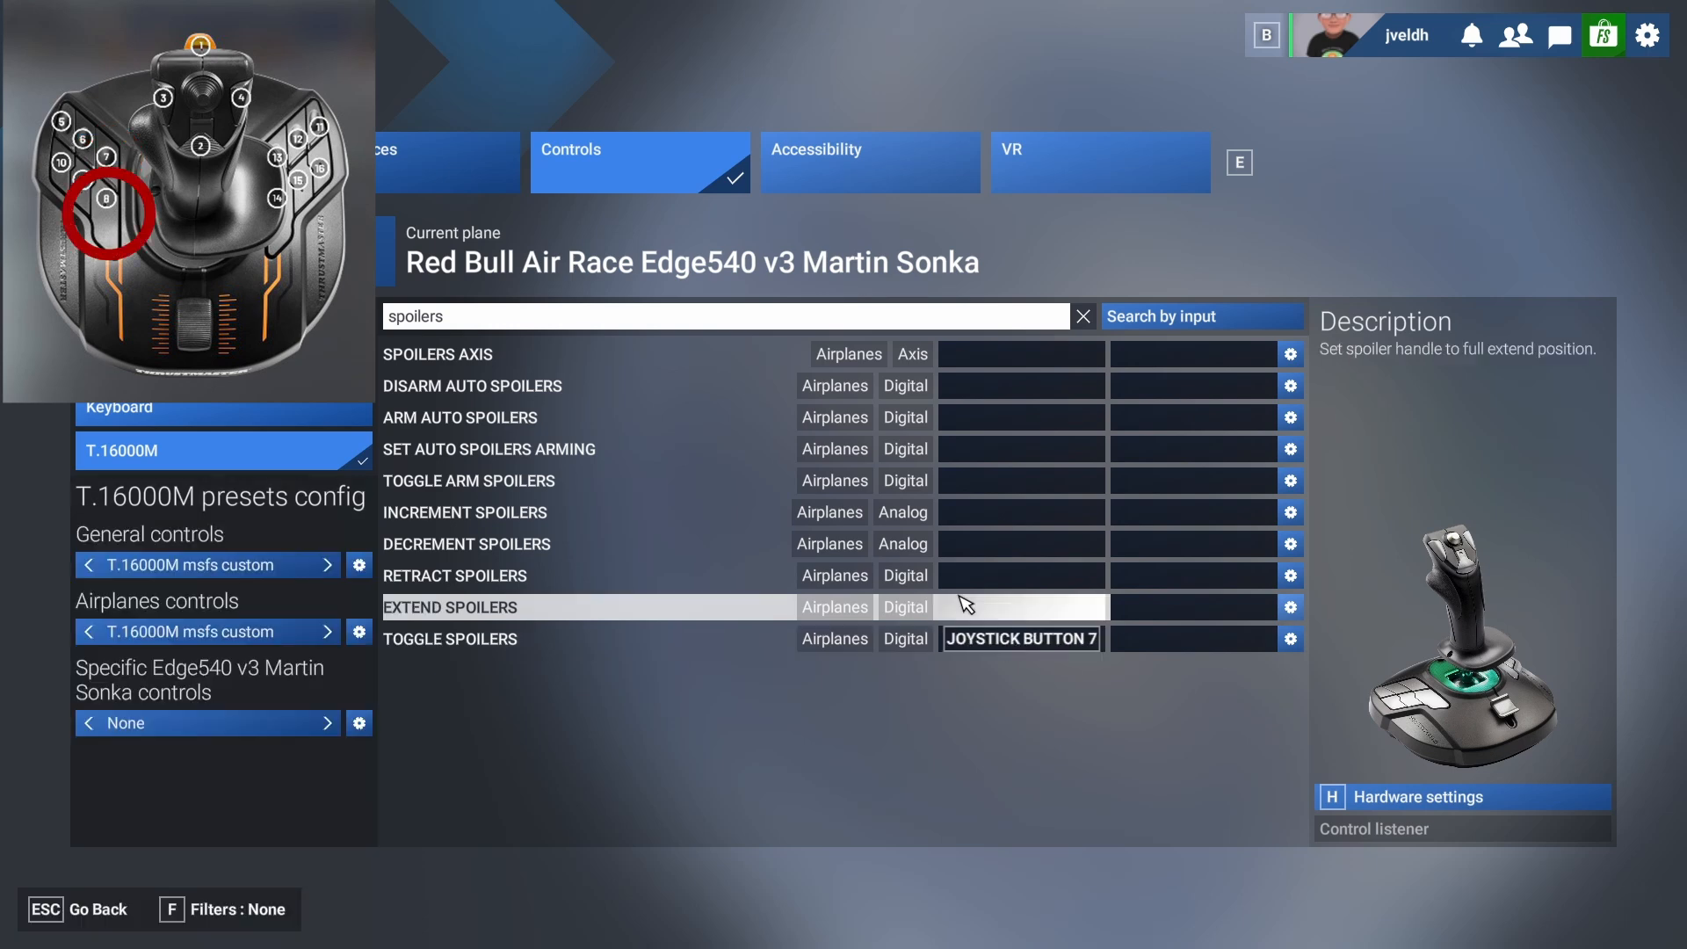
# Find the parking brakes actions and bind Toggle Parking Brakes to joystick button 8.
pyautogui.click(461, 320)
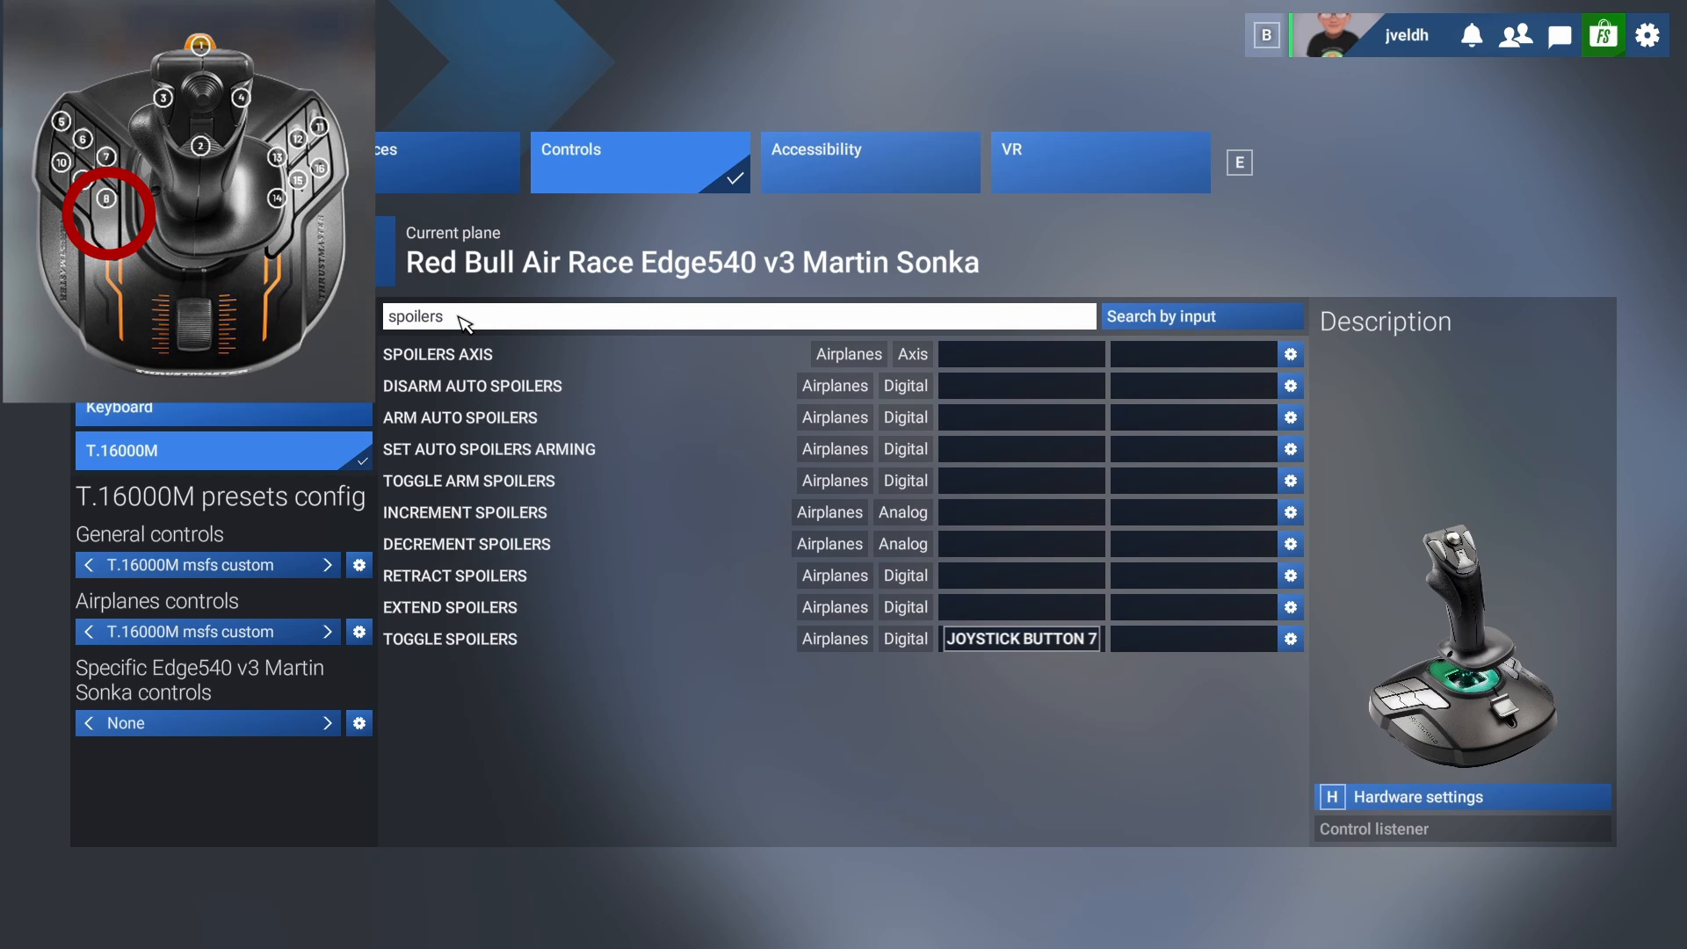
pyautogui.press('BackSpace')
pyautogui.press('BackSpace')
pyautogui.press('BackSpace')
pyautogui.press('BackSpace')
pyautogui.press('BackSpace')
pyautogui.press('BackSpace')
pyautogui.press('BackSpace')
pyautogui.press('BackSpace')
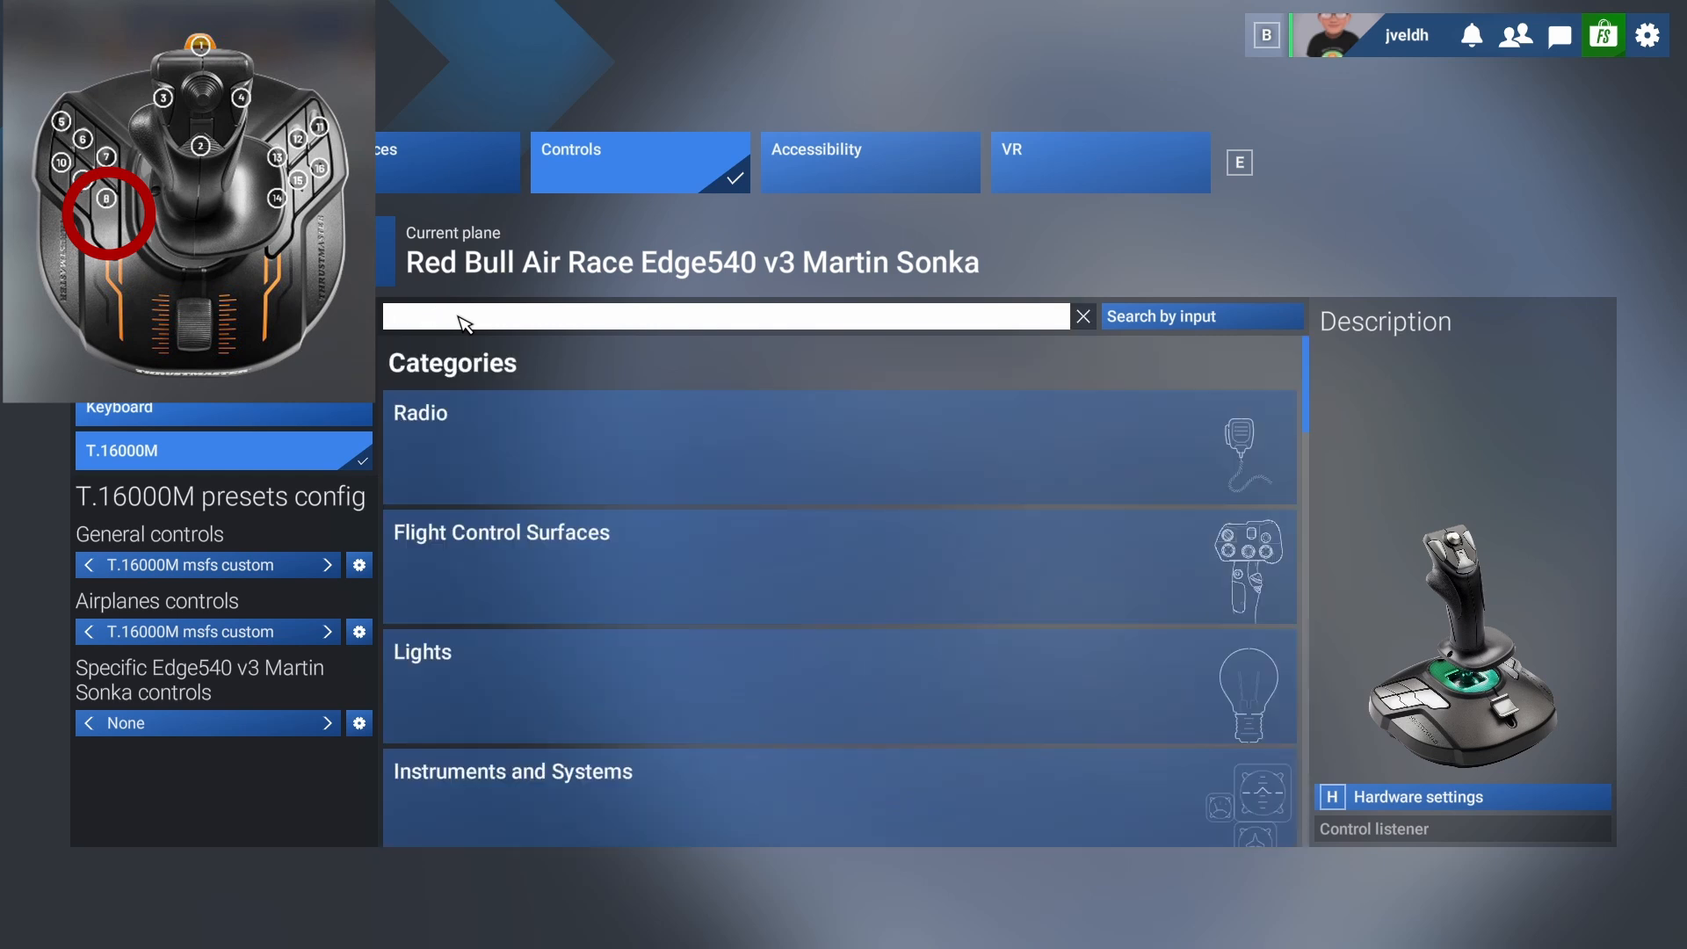
pyautogui.write('parking brakes')
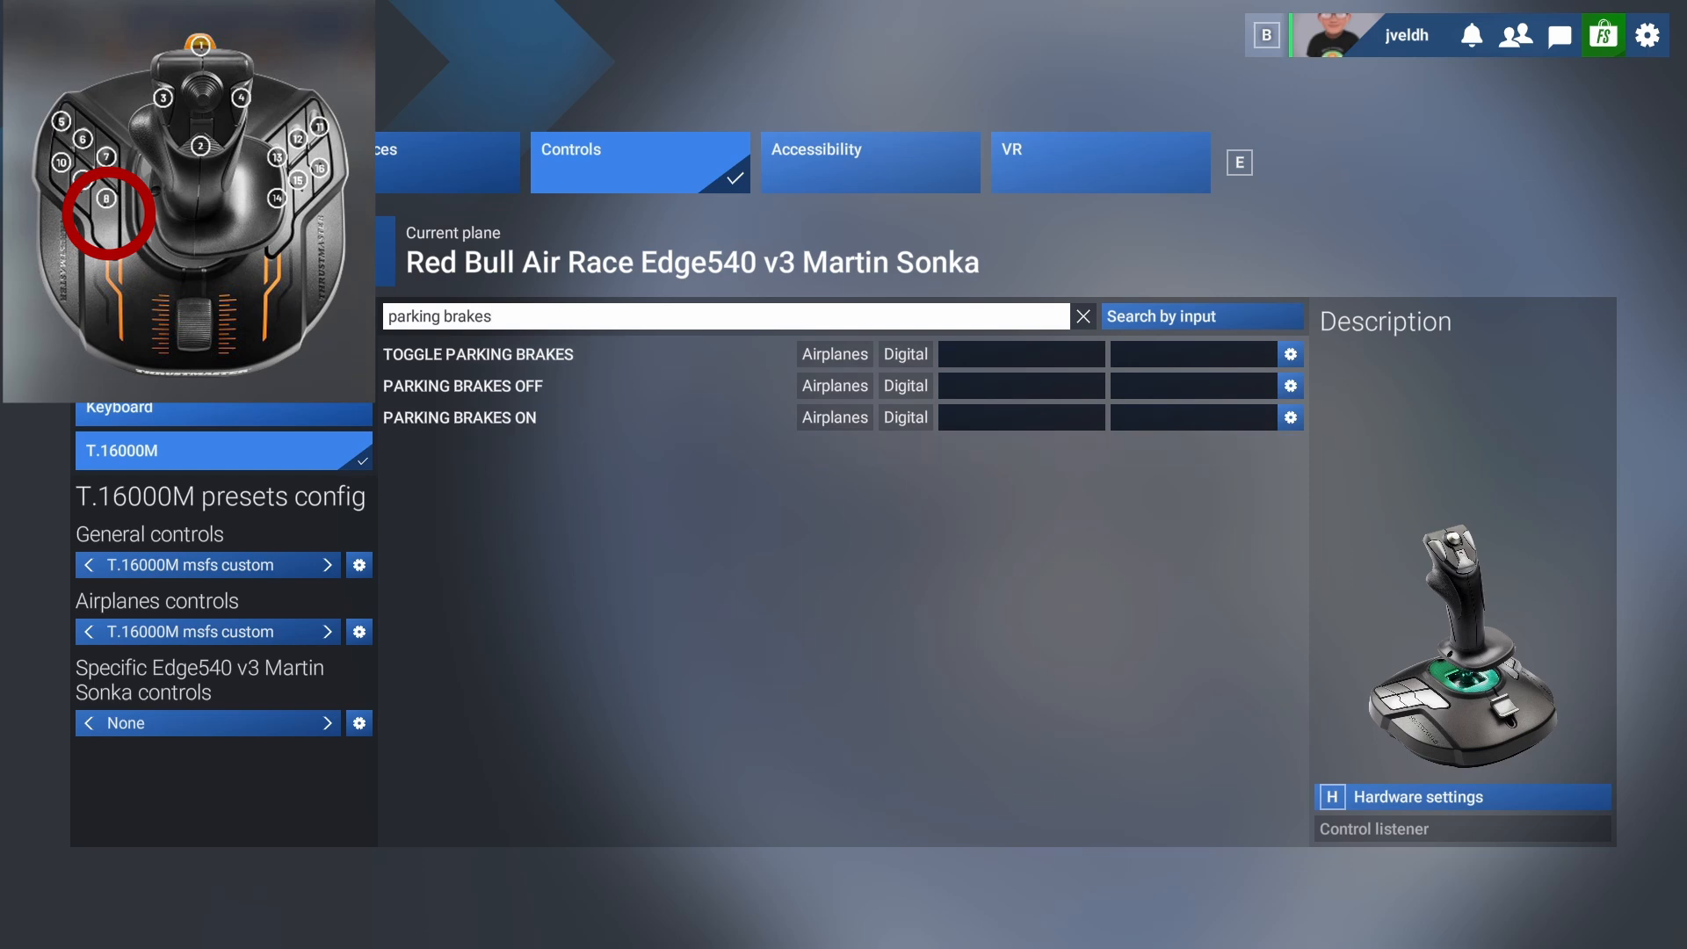
pyautogui.click(979, 358)
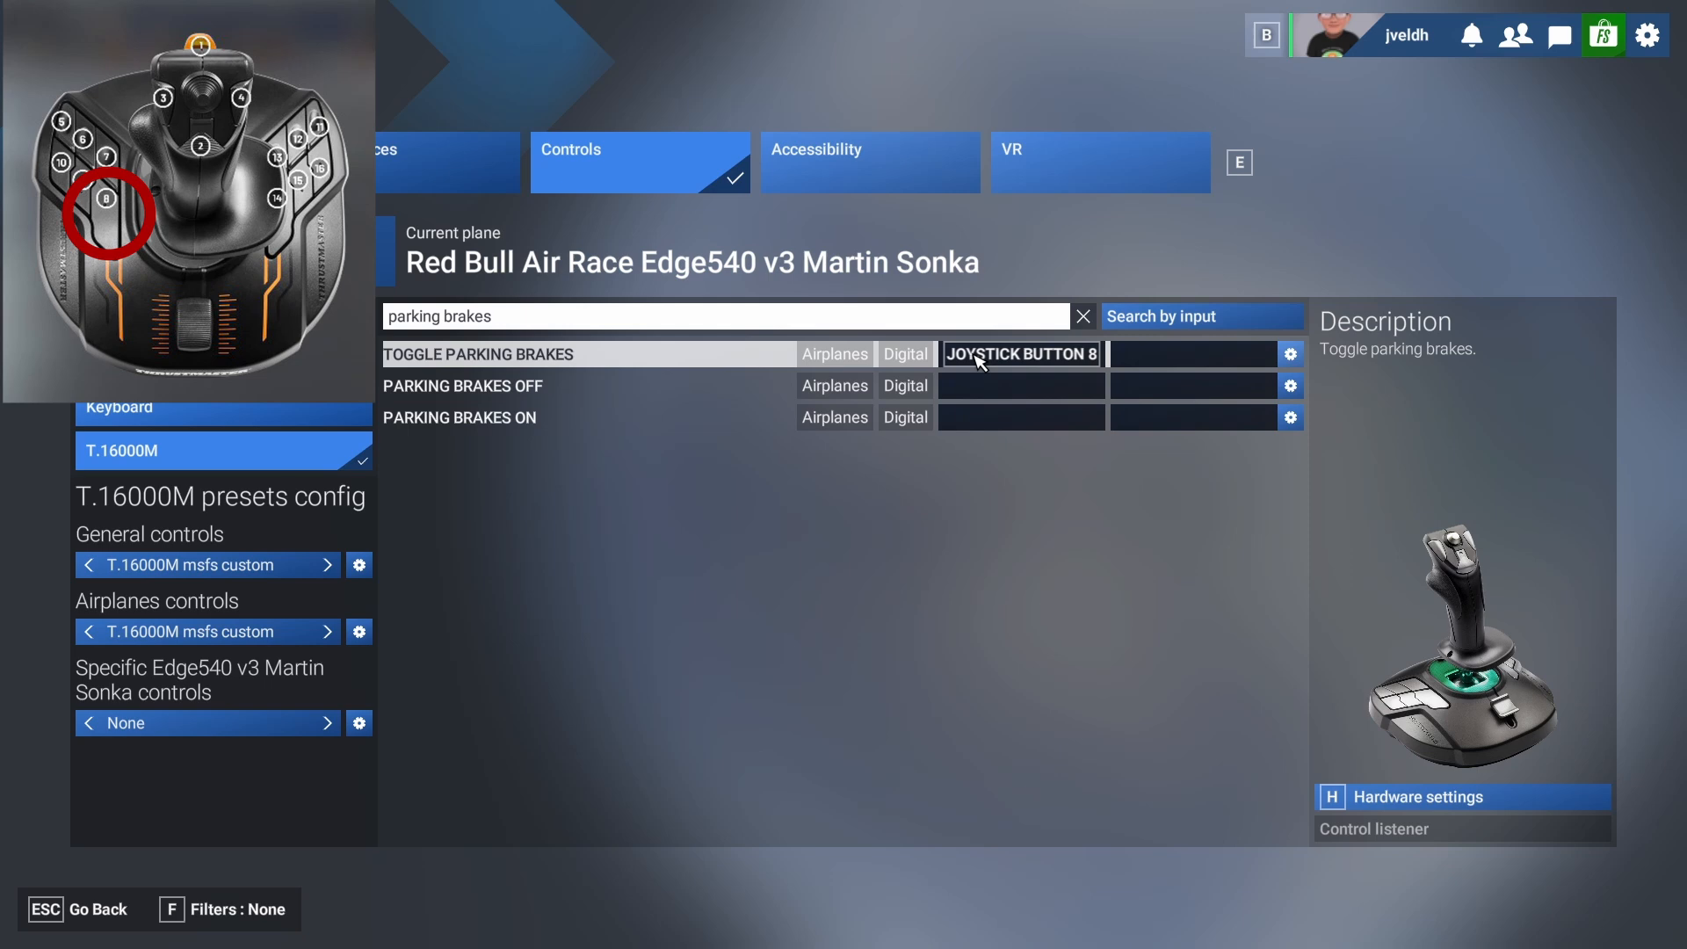
# Find the pause actions and bind Toggle Pause to joystick button 14.
pyautogui.click(506, 321)
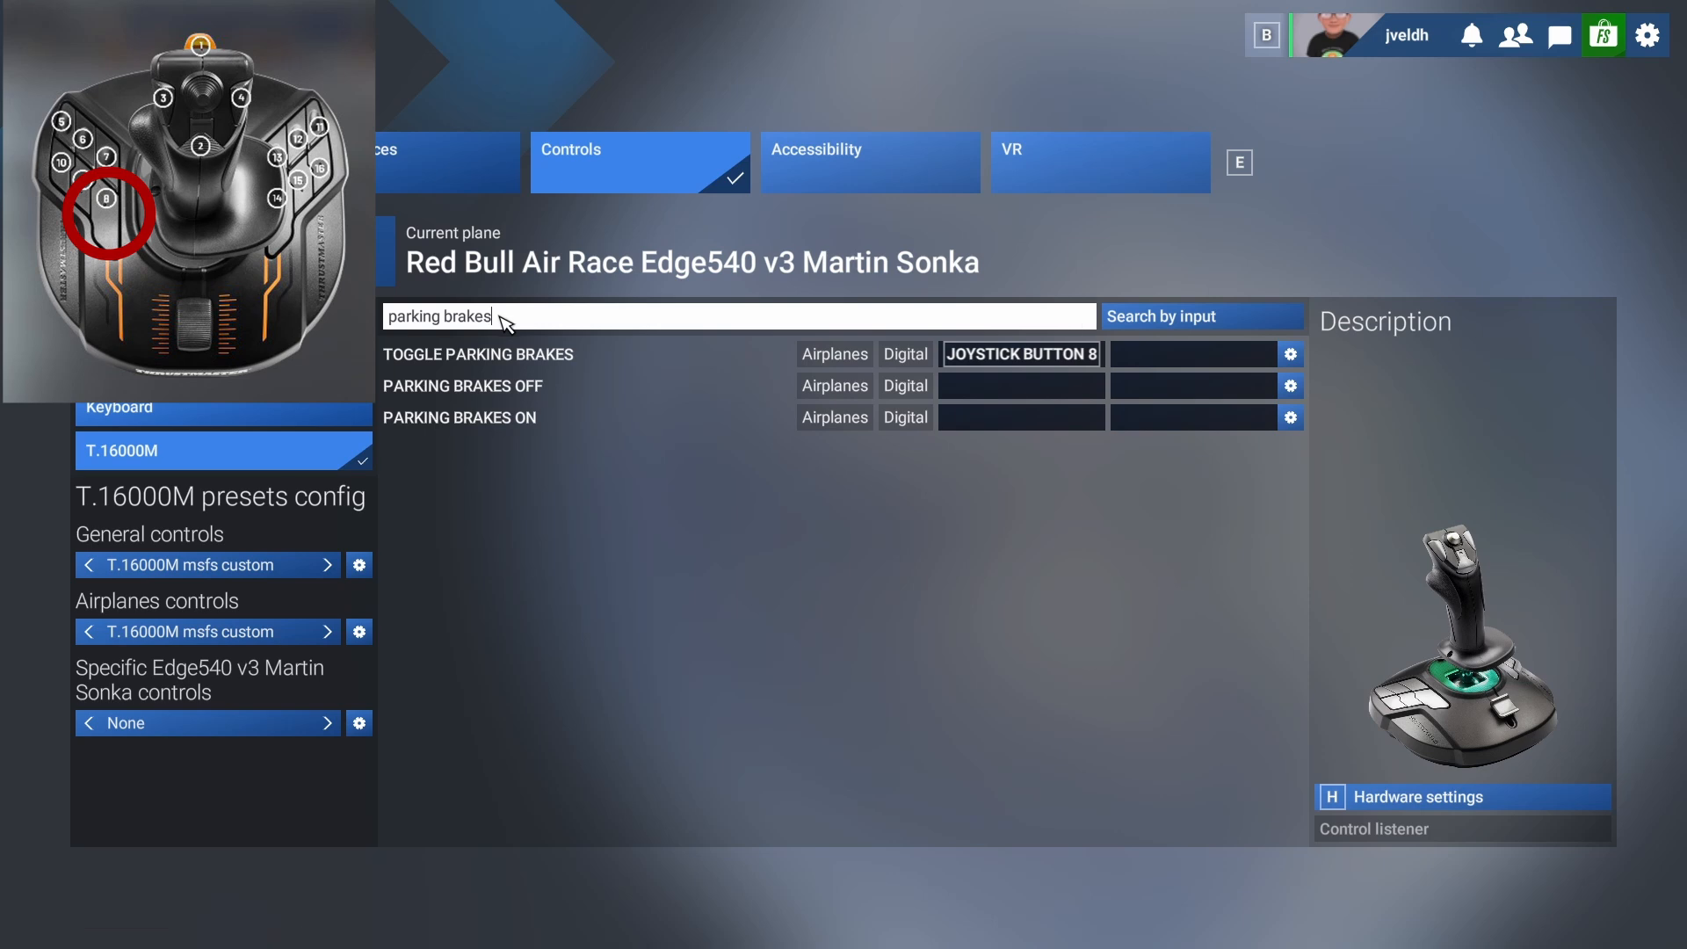
pyautogui.press('BackSpace')
pyautogui.press('BackSpace')
pyautogui.press('BackSpace')
pyautogui.press('BackSpace')
pyautogui.press('BackSpace')
pyautogui.press('BackSpace')
pyautogui.press('BackSpace')
pyautogui.press('BackSpace')
pyautogui.press('BackSpace')
pyautogui.press('BackSpace')
pyautogui.press('BackSpace')
pyautogui.press('BackSpace')
pyautogui.press('BackSpace')
pyautogui.press('BackSpace')
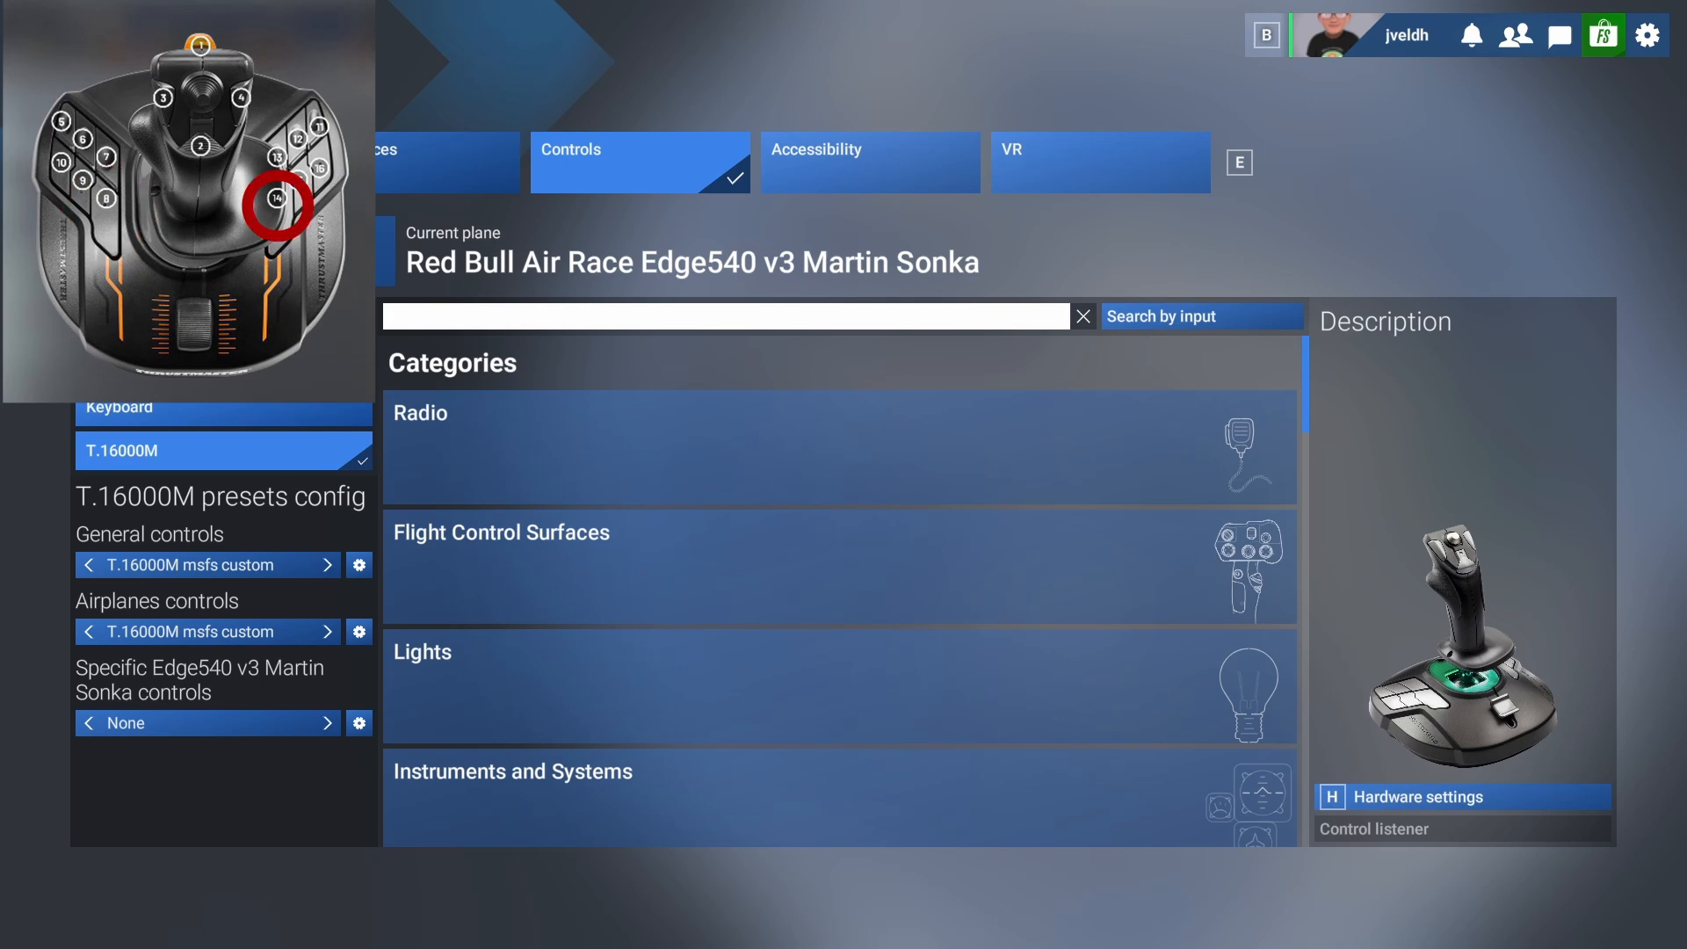
pyautogui.write('t')
pyautogui.press('BackSpace')
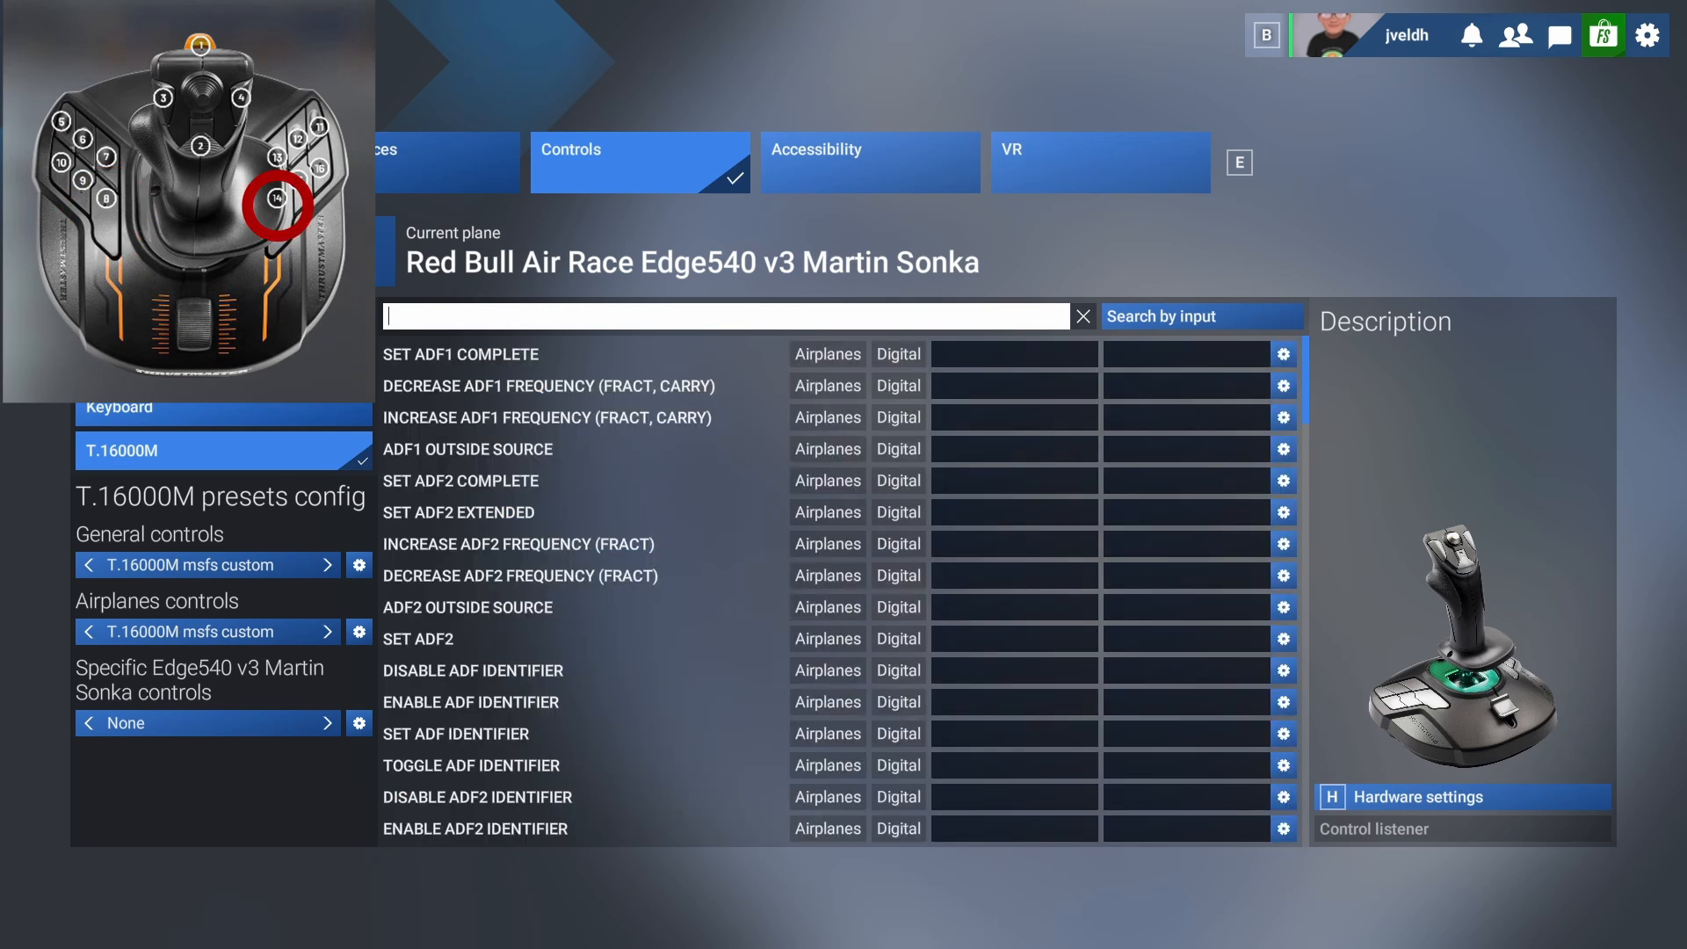
pyautogui.write('pau')
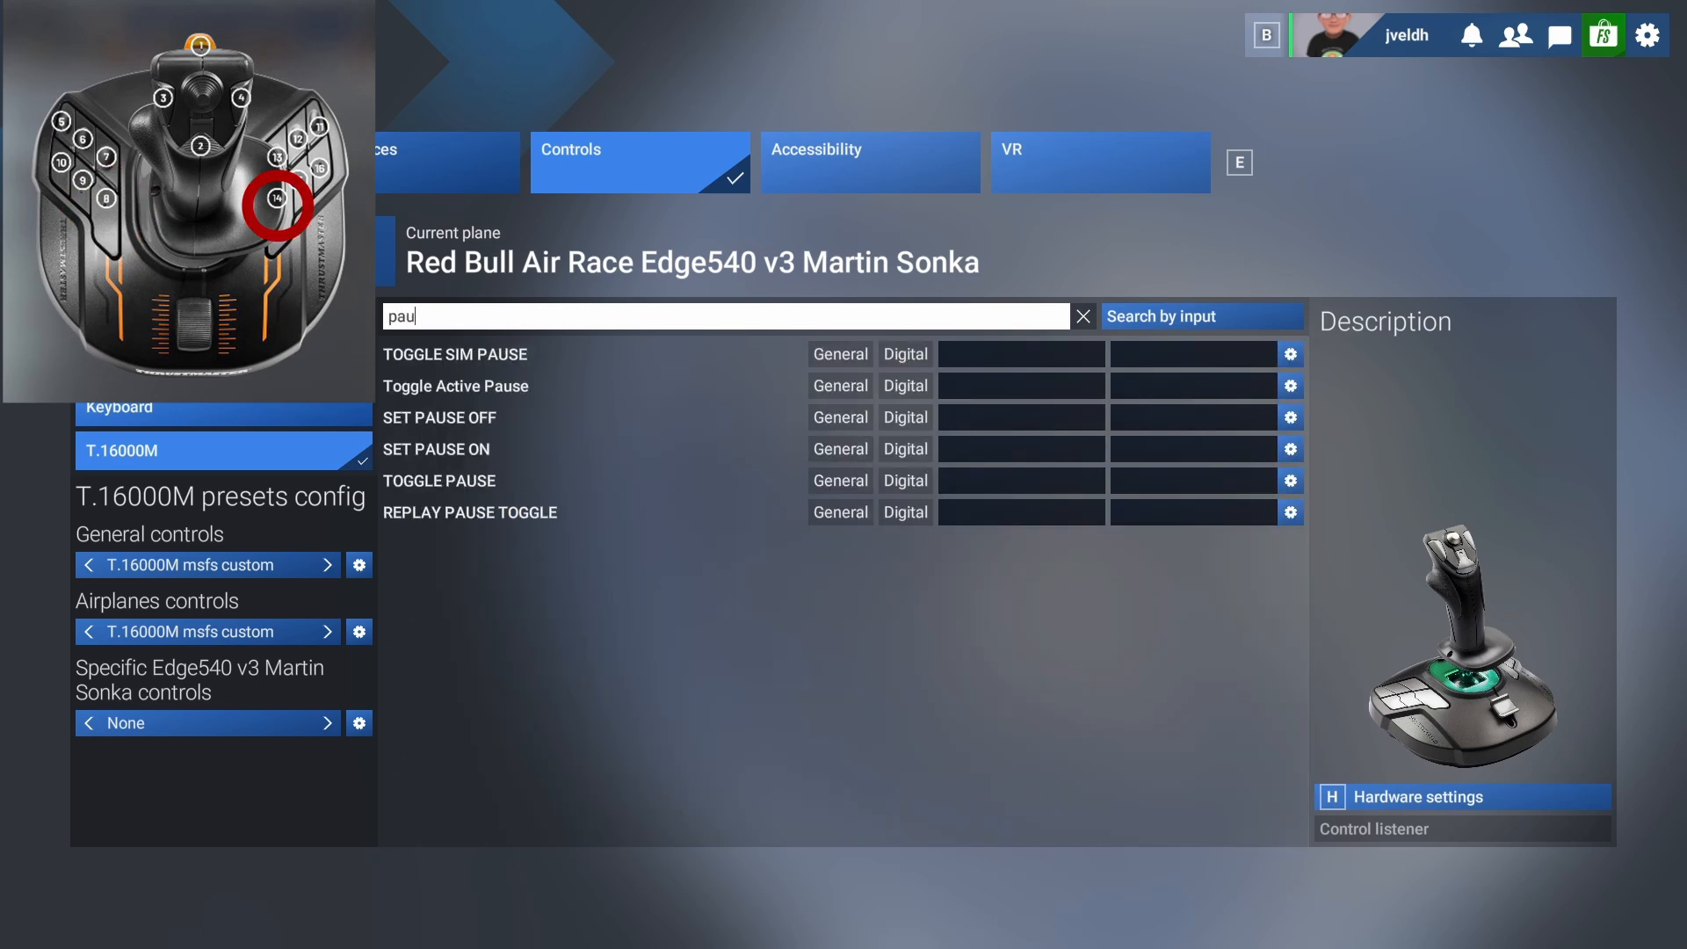
pyautogui.write('se')
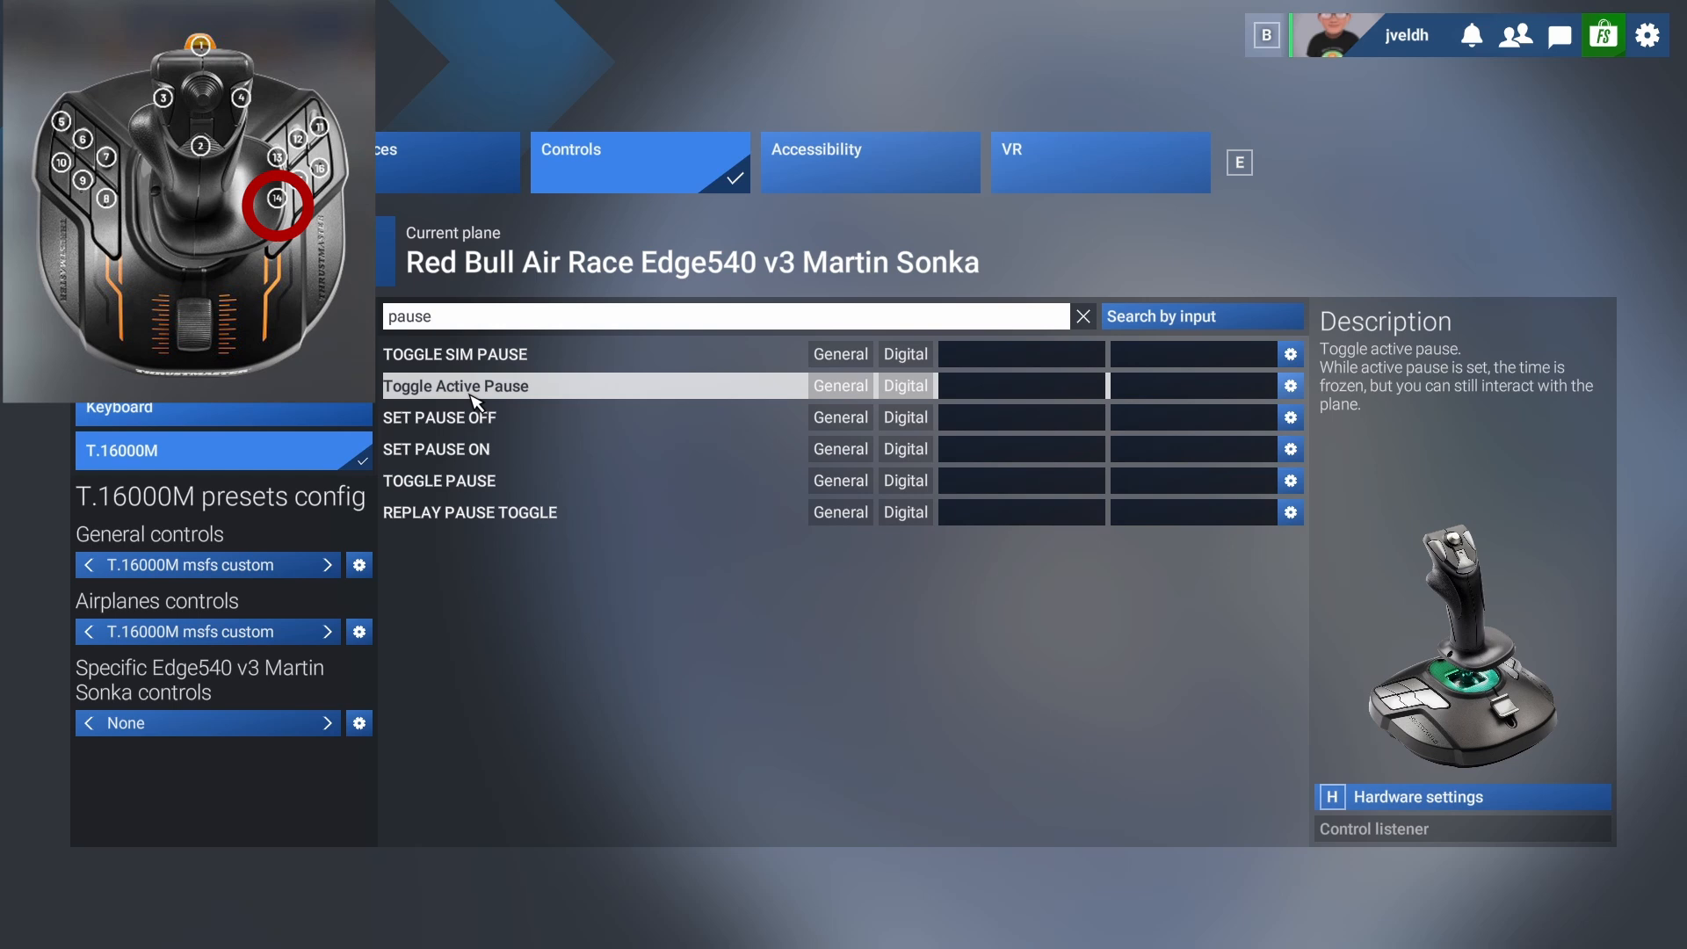
pyautogui.click(969, 485)
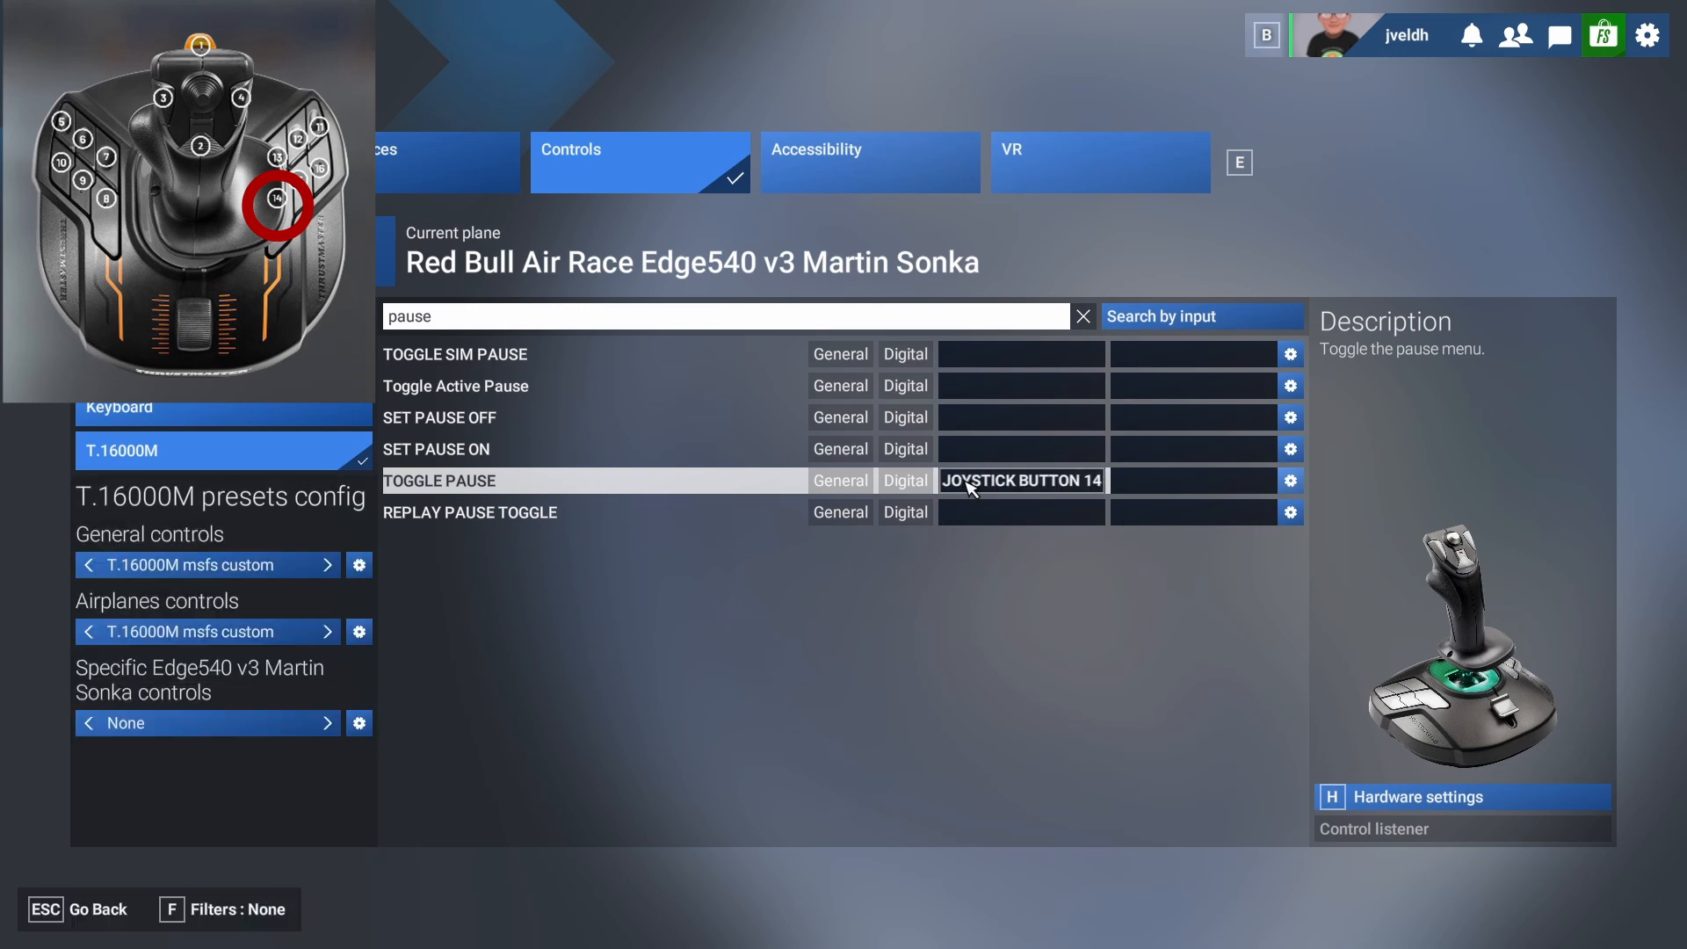
# Find the cockpit actions and bind Cockpit/External View Mode to joystick button 15.
pyautogui.click(622, 323)
pyautogui.press('BackSpace')
pyautogui.press('BackSpace')
pyautogui.press('BackSpace')
pyautogui.press('BackSpace')
pyautogui.press('BackSpace')
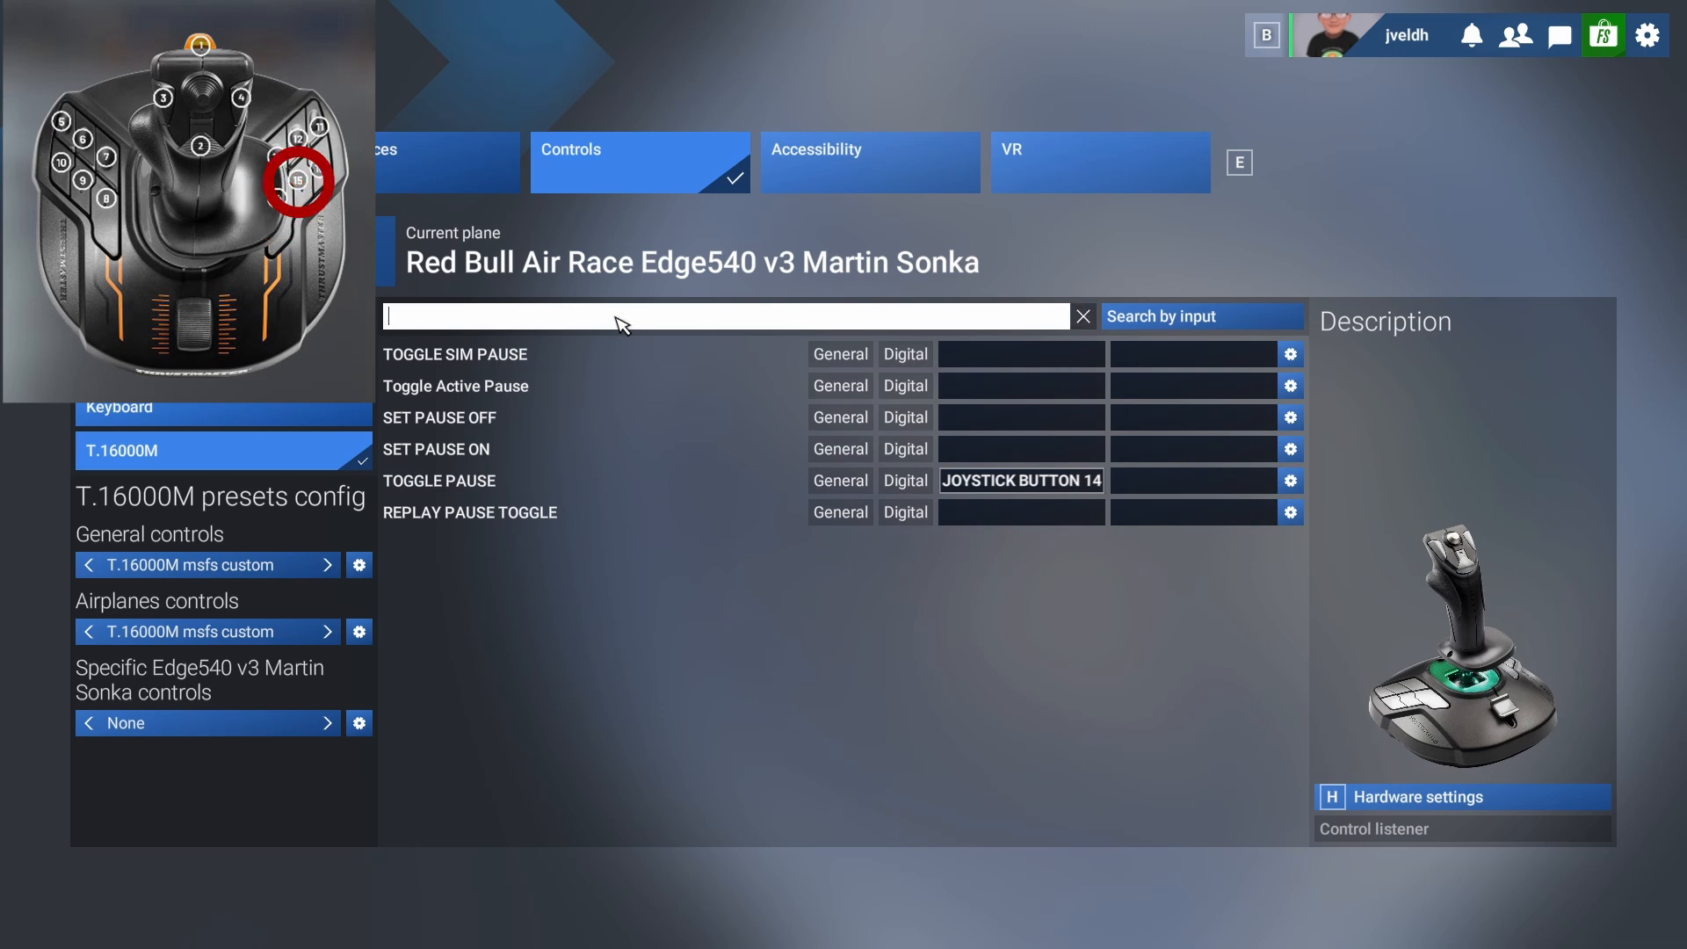
pyautogui.write('cockpit')
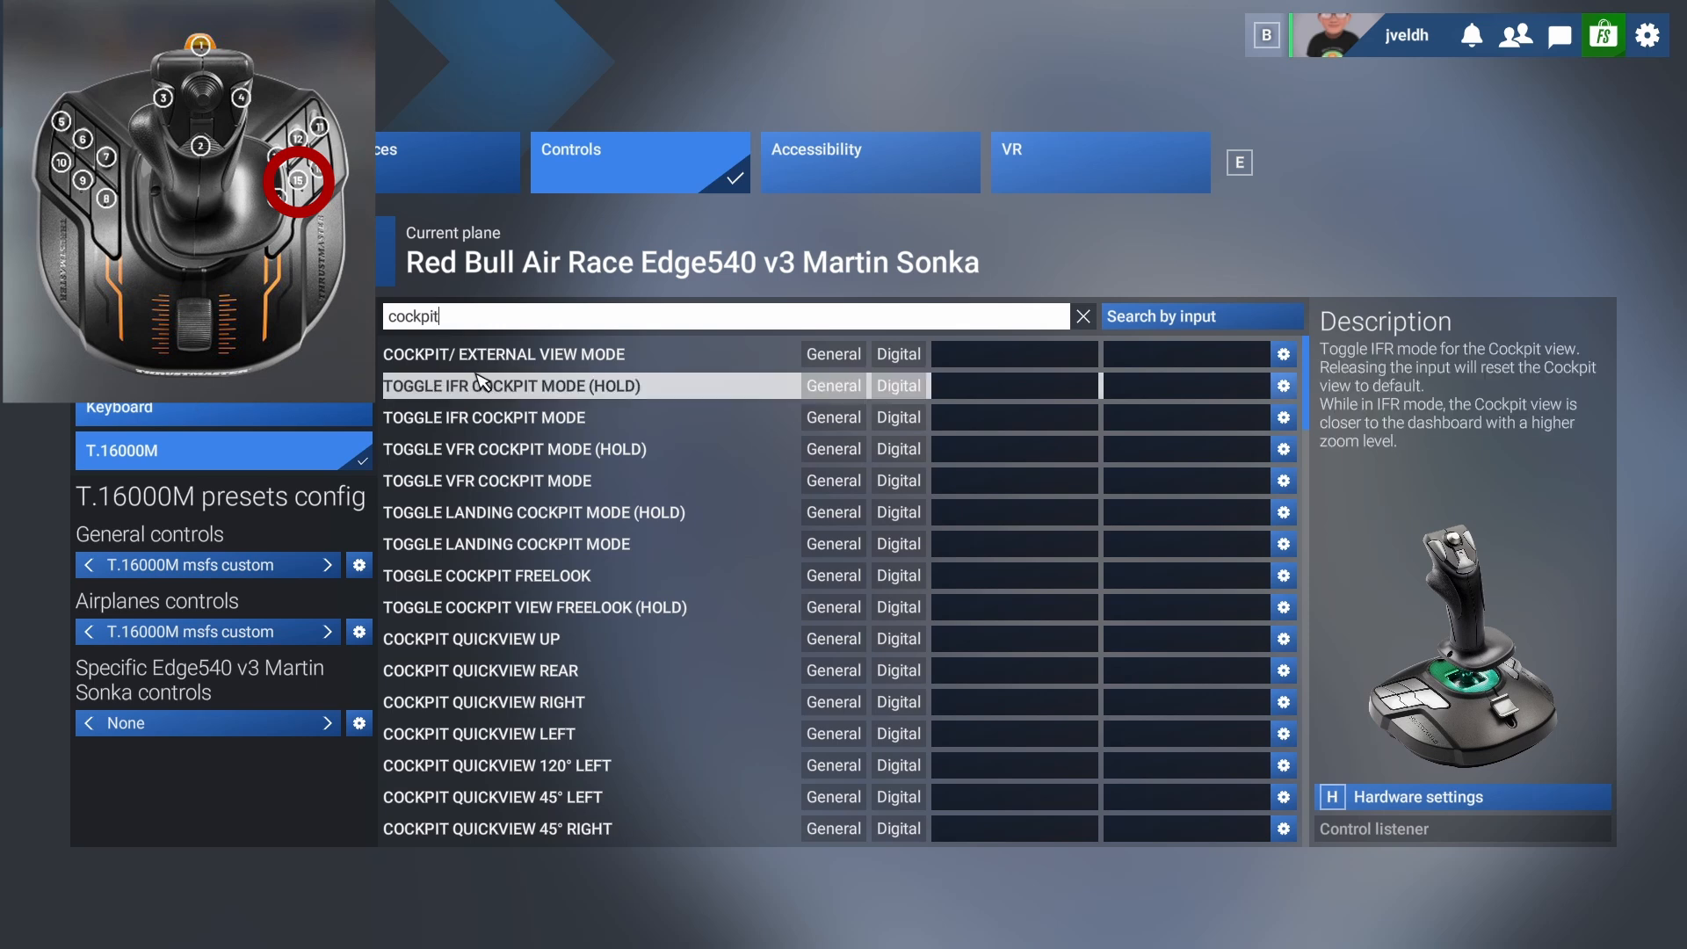
pyautogui.click(958, 362)
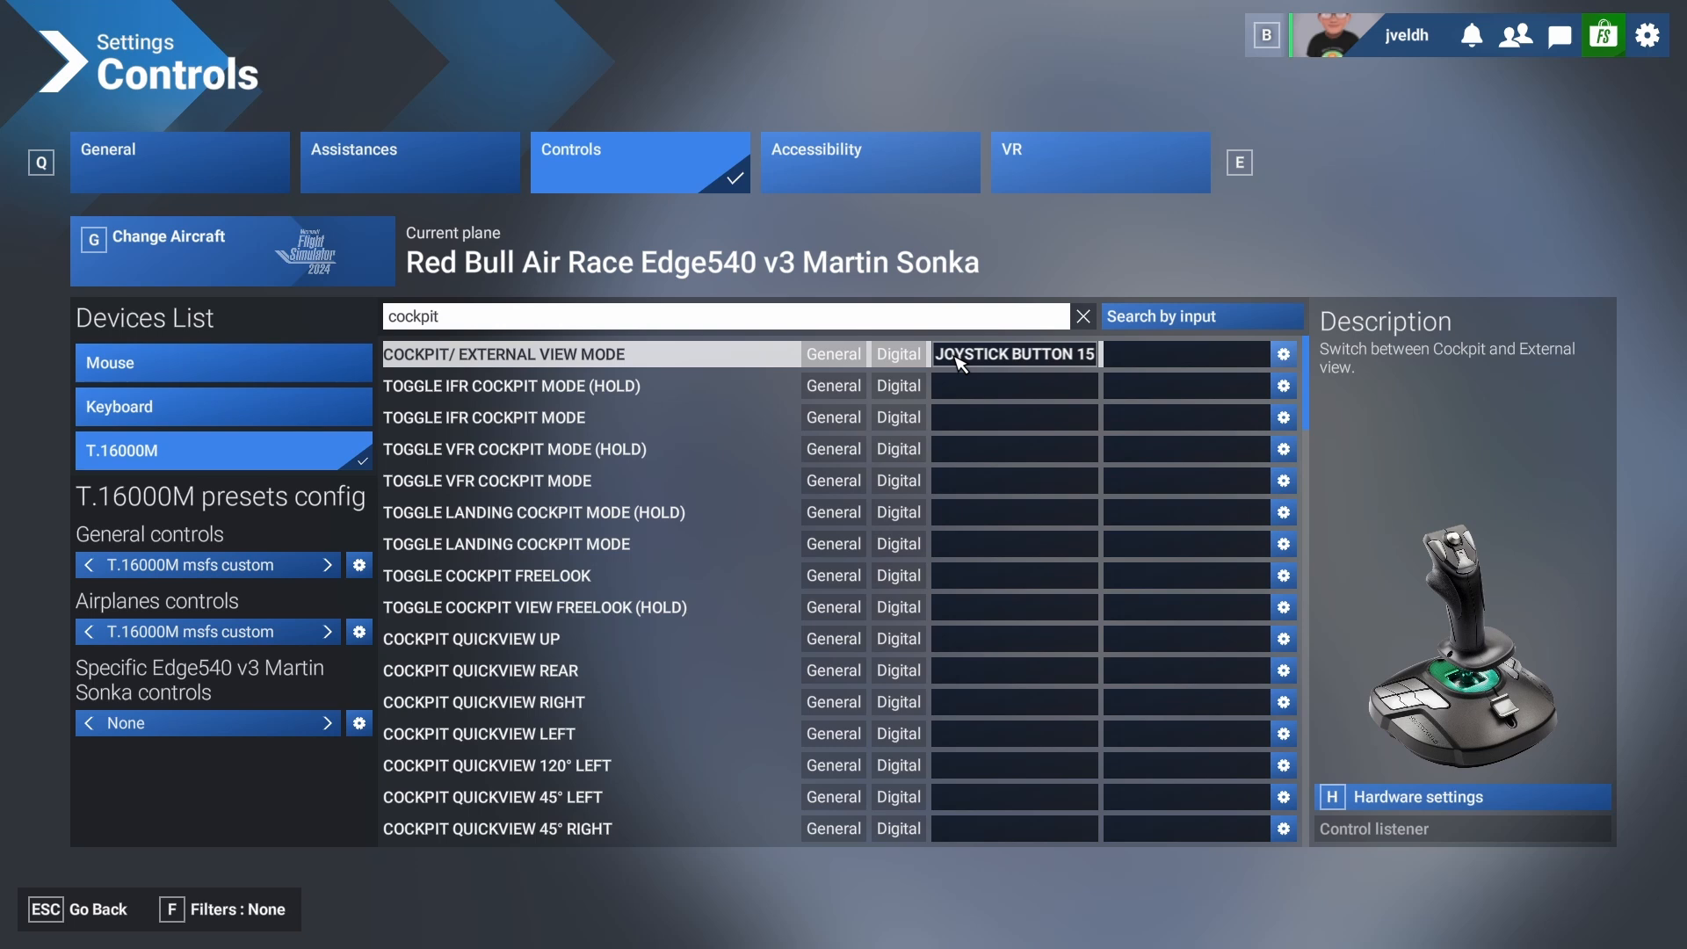
# Find the smart camera actions and bind Toggle Smart Camera to joystick button 1.
pyautogui.click(1079, 325)
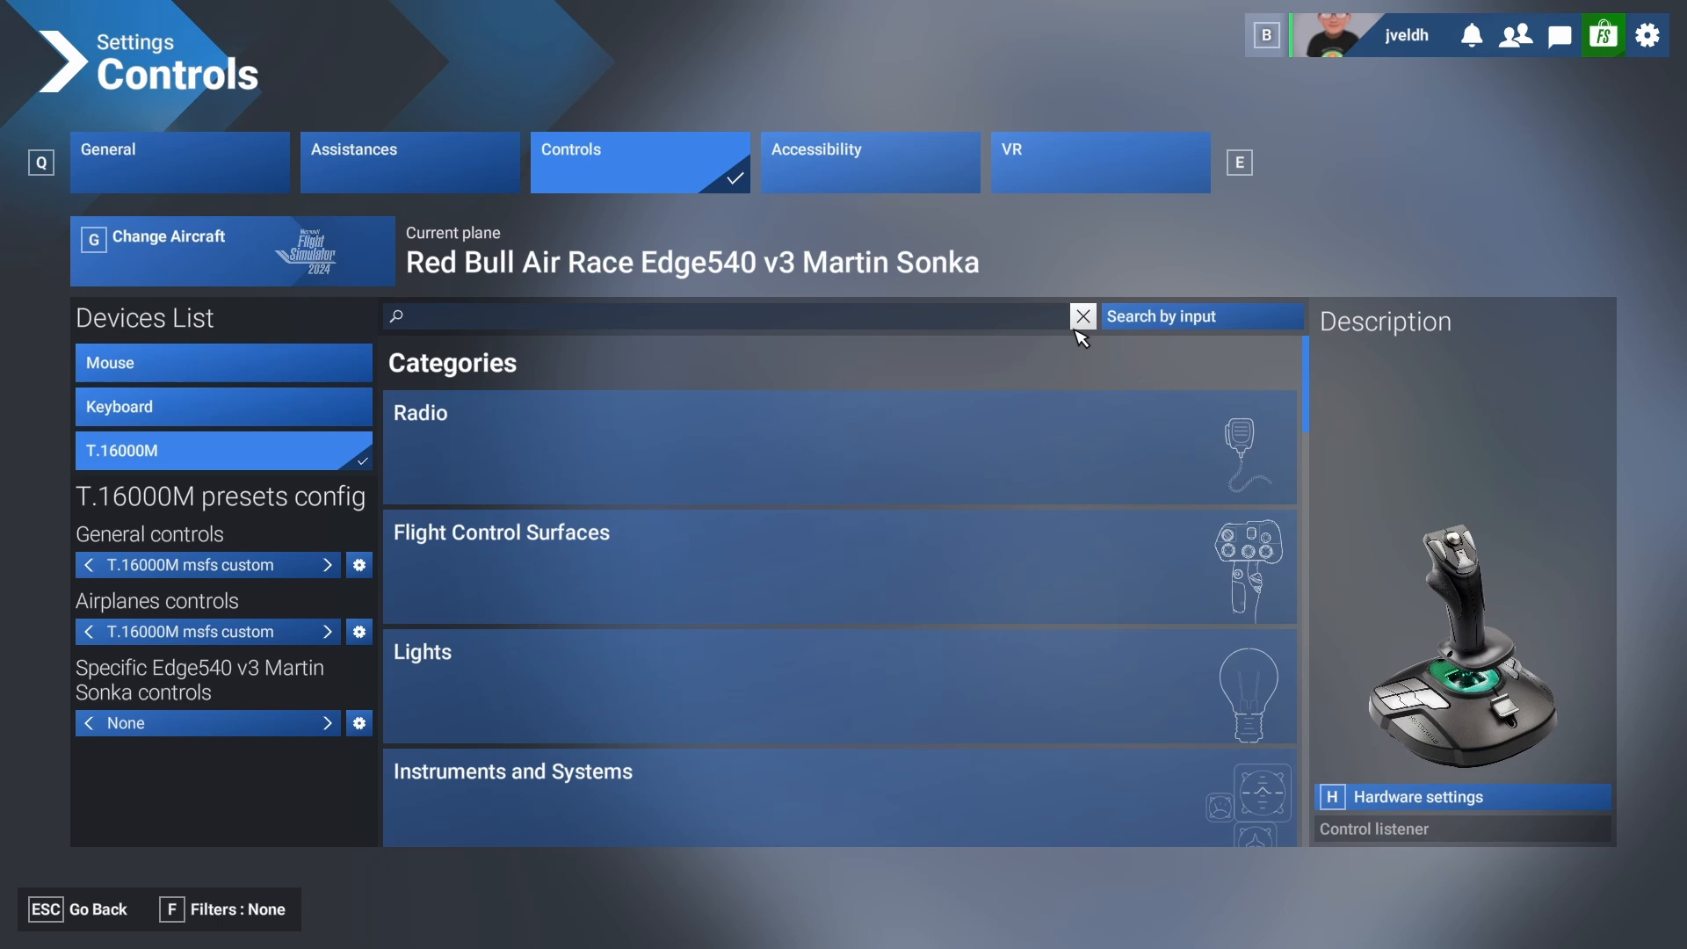
pyautogui.click(986, 325)
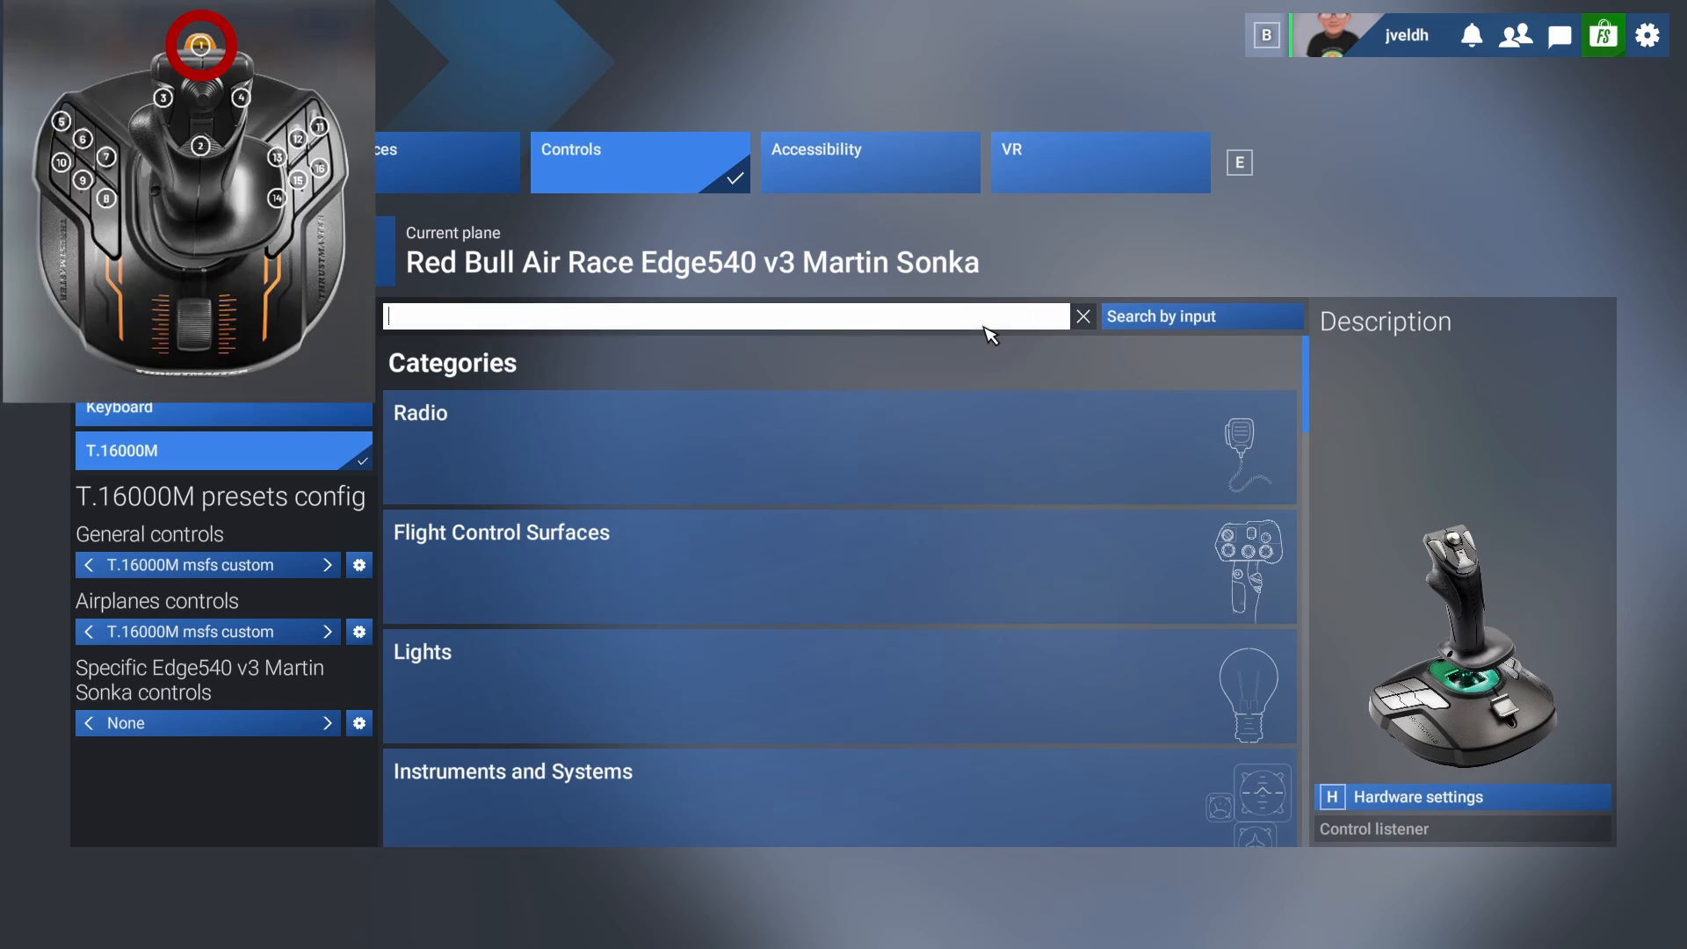
pyautogui.write('smart')
pyautogui.press('Return')
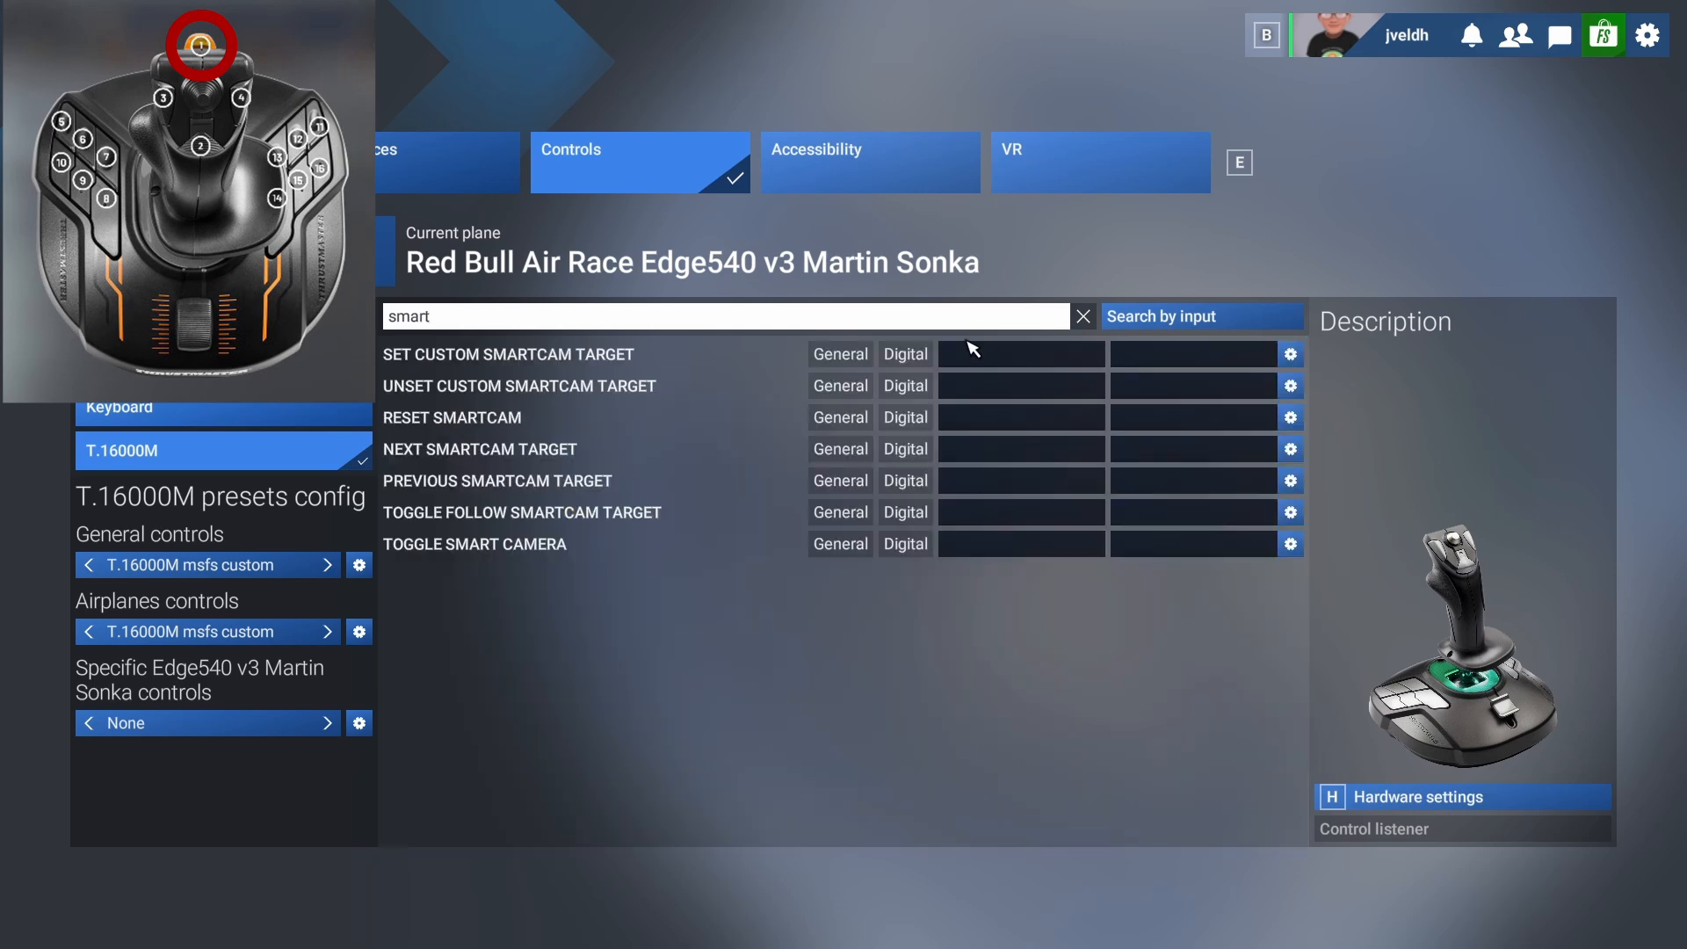
pyautogui.click(1016, 552)
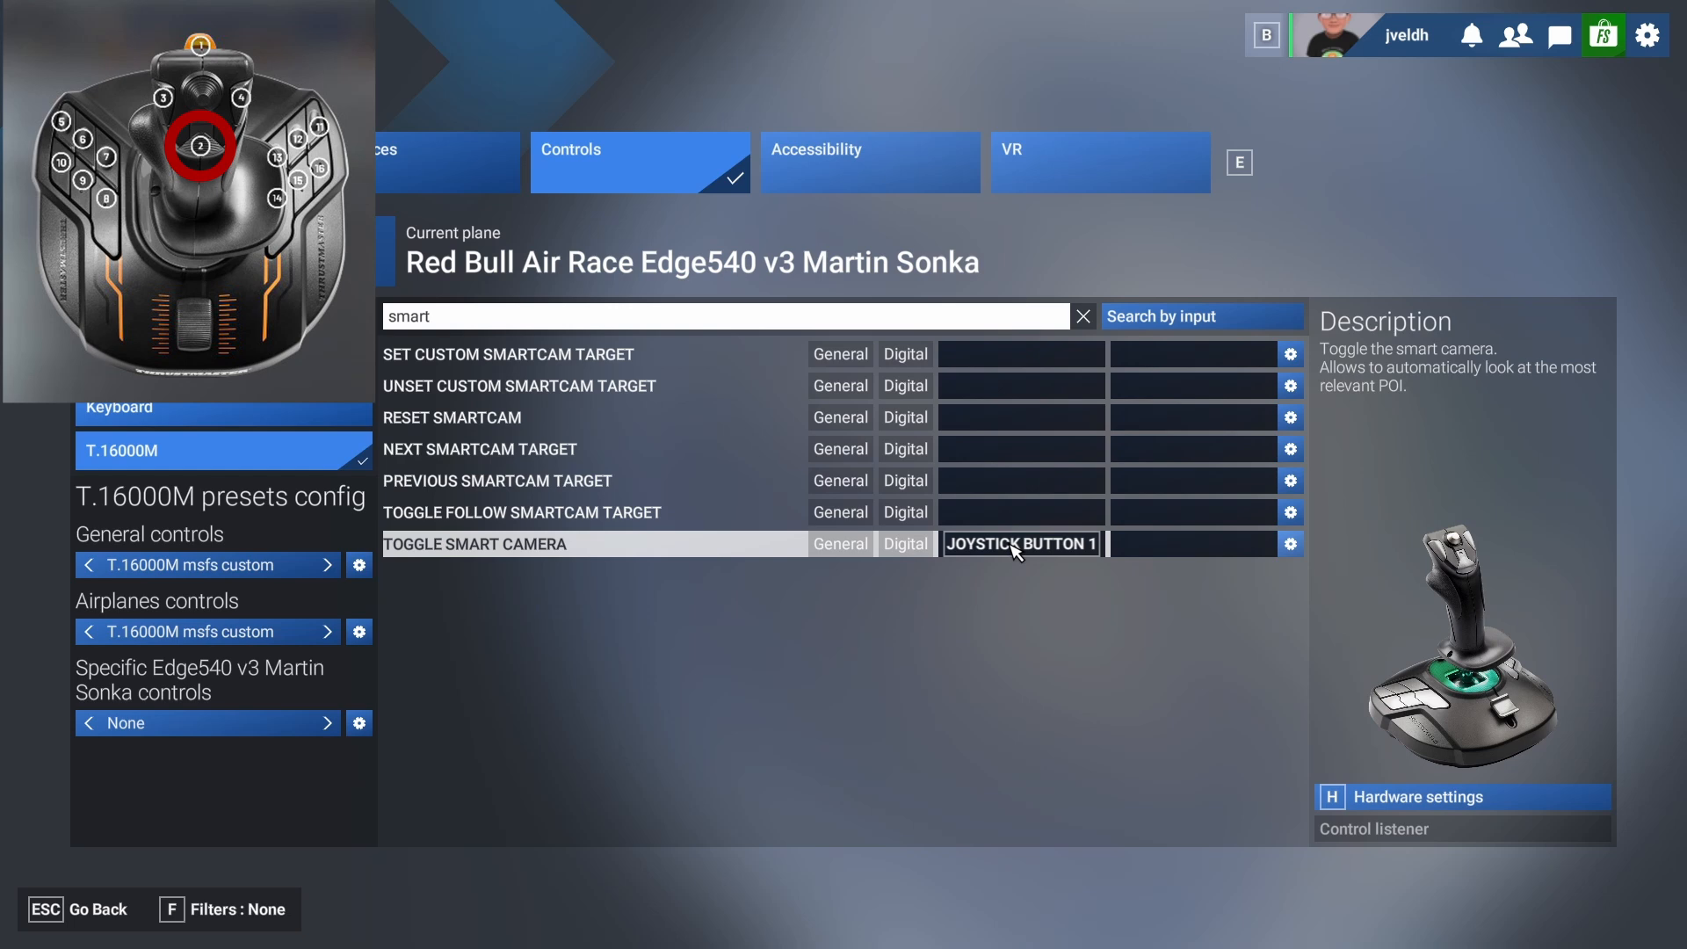
# Find the rear view actions and bind both Cockpit Quickview Rear and External Quickview Rear to joystick button 2.
pyautogui.click(463, 323)
pyautogui.press('BackSpace')
pyautogui.press('BackSpace')
pyautogui.press('BackSpace')
pyautogui.press('BackSpace')
pyautogui.press('BackSpace')
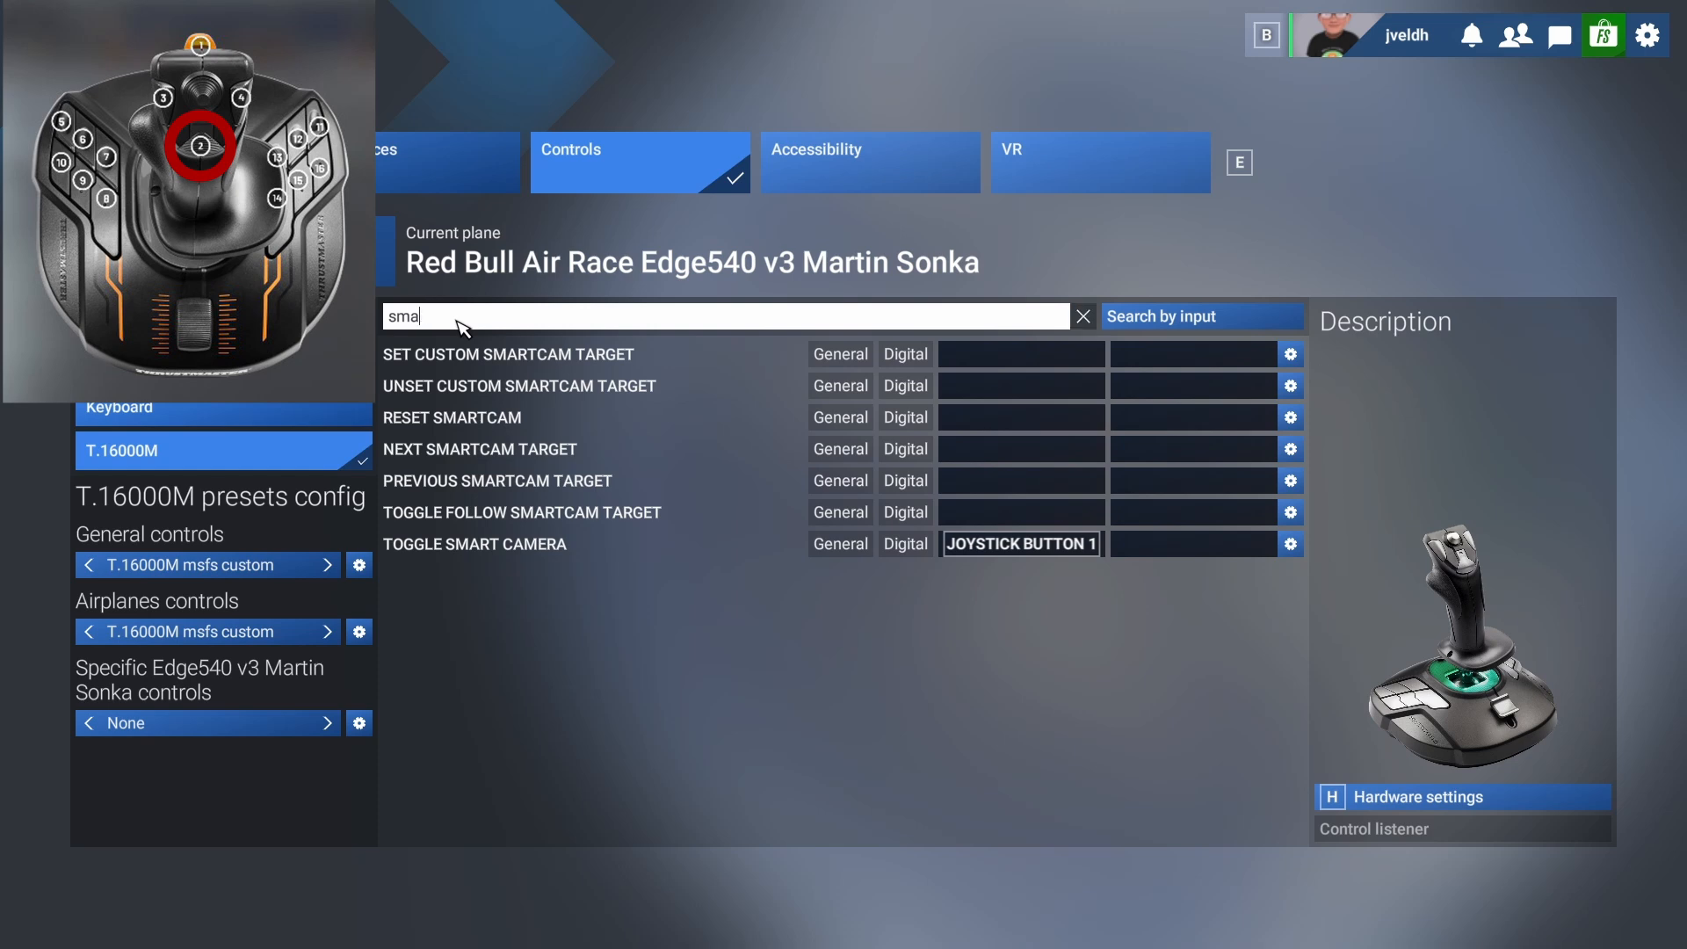
pyautogui.write('rear')
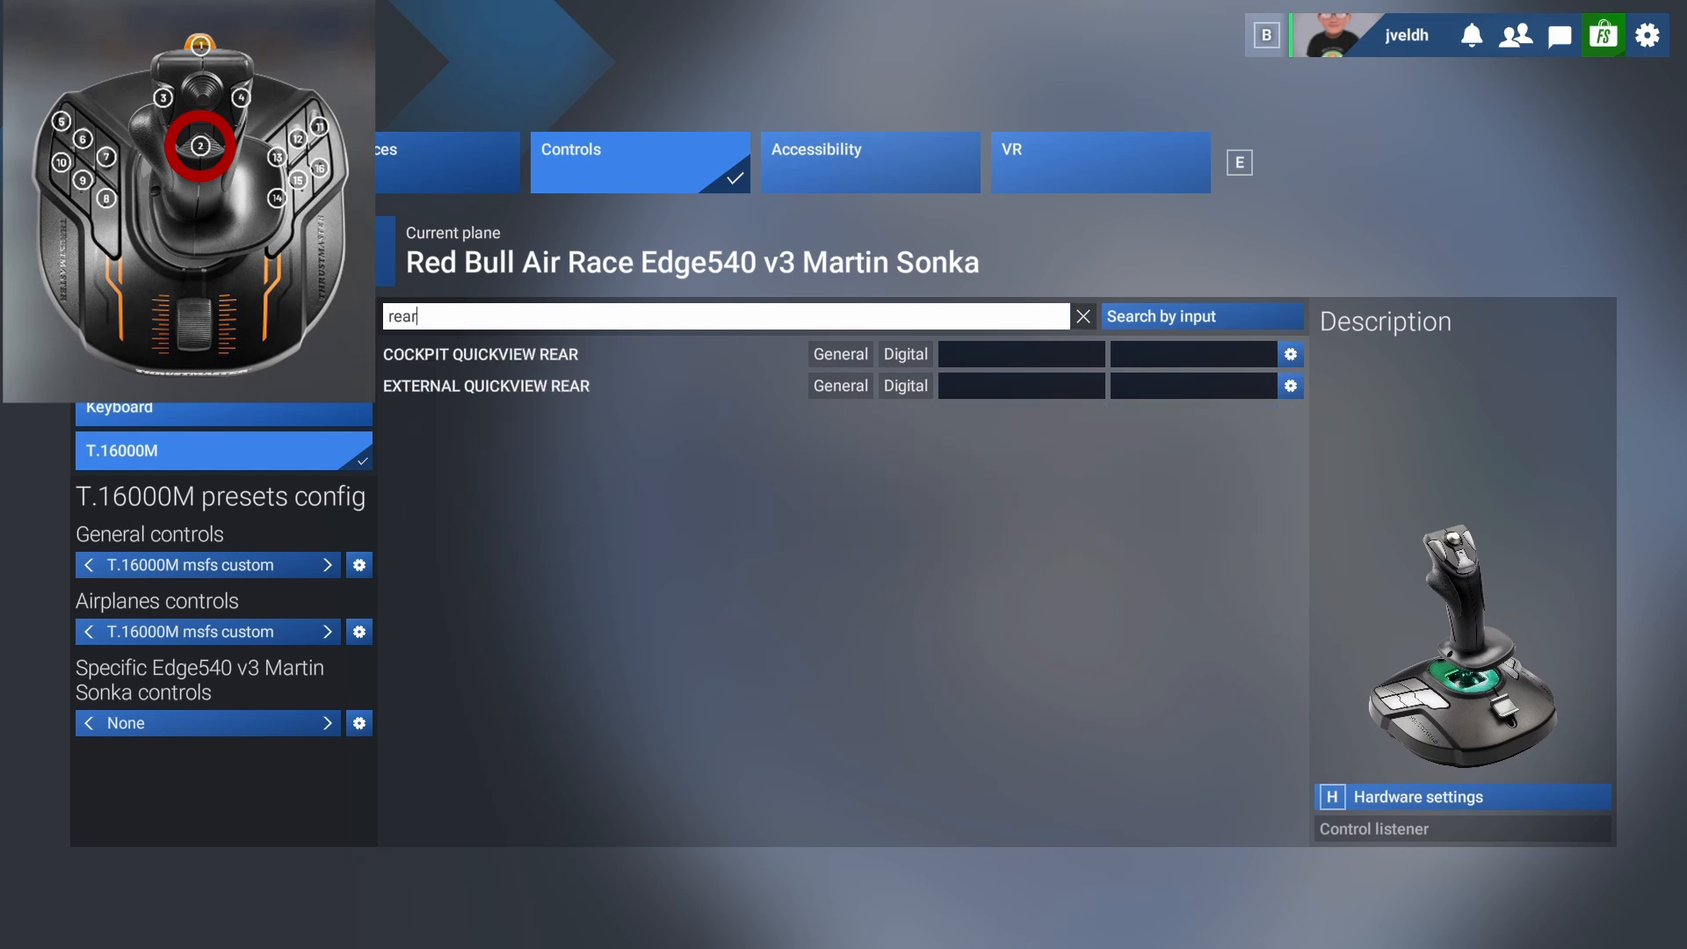
pyautogui.click(969, 357)
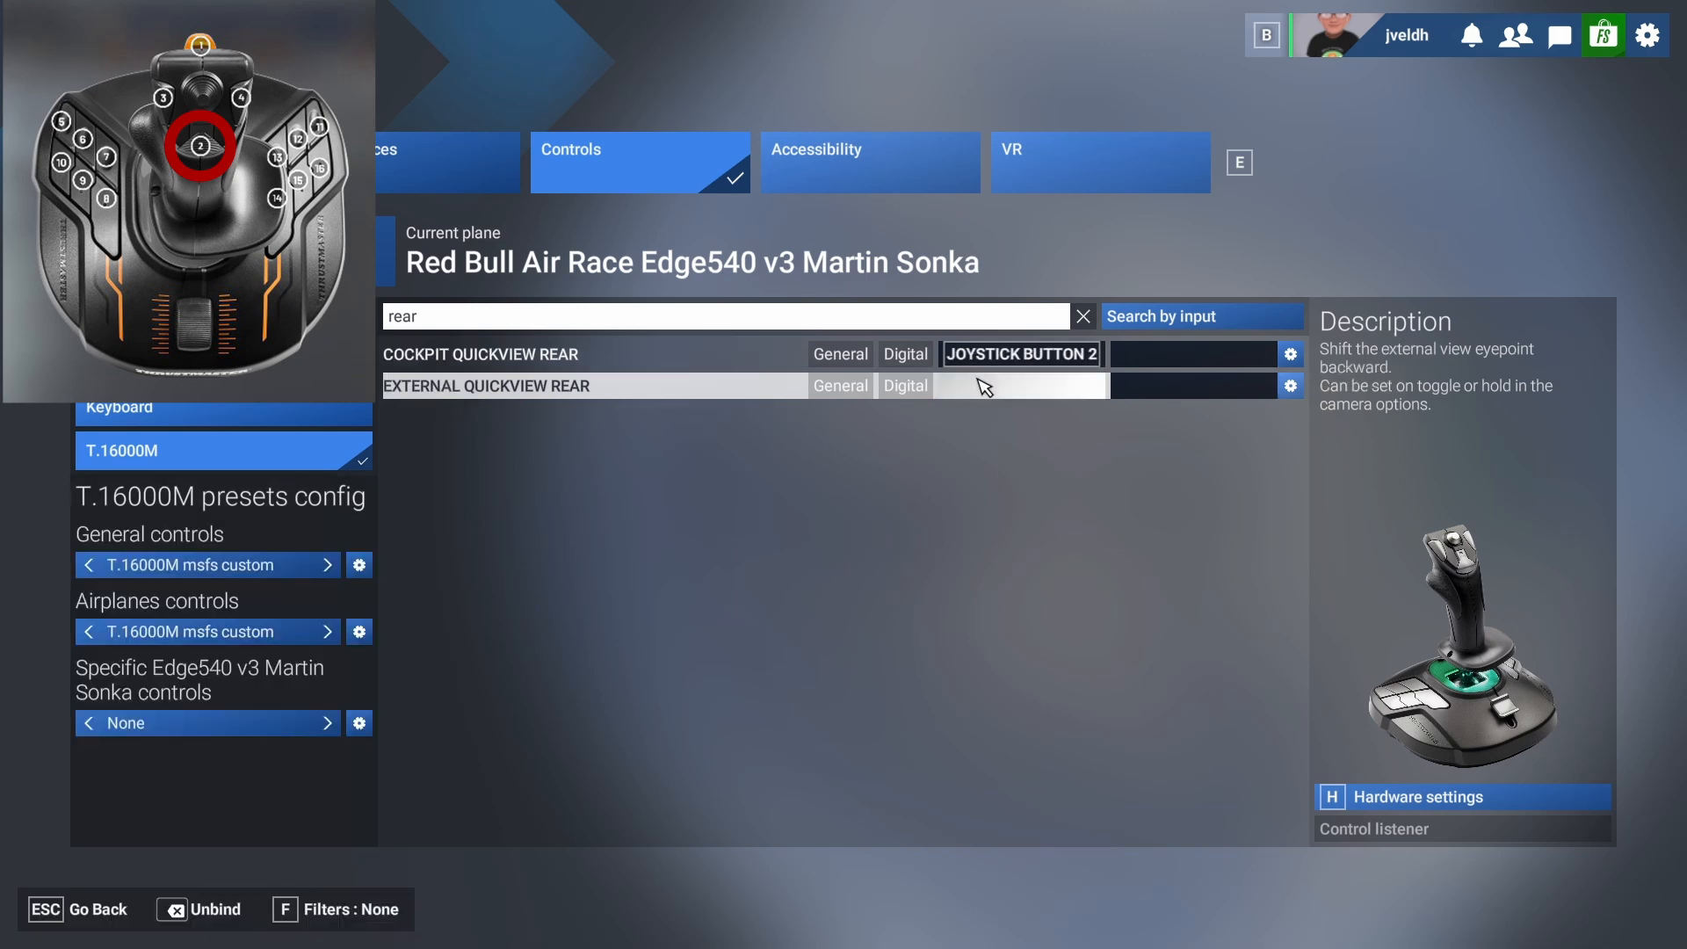
pyautogui.click(982, 385)
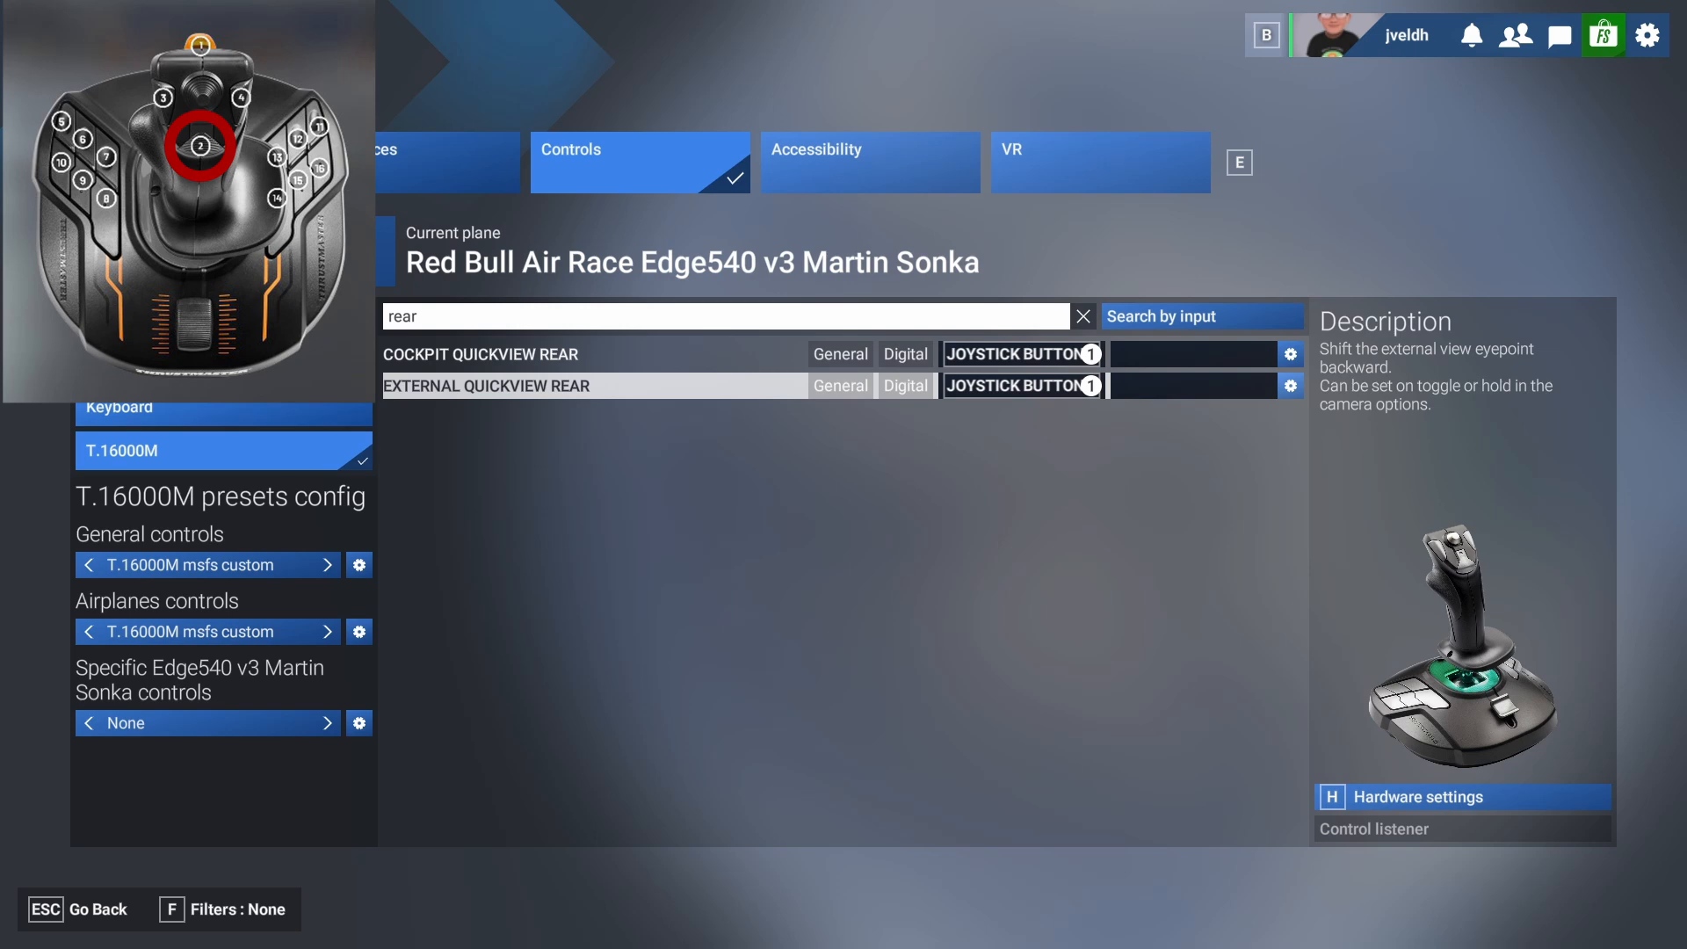
# Delete the assigned joystick controls from Cockpit Quickview Rear and External Quickview Rear.
pyautogui.click(1291, 354)
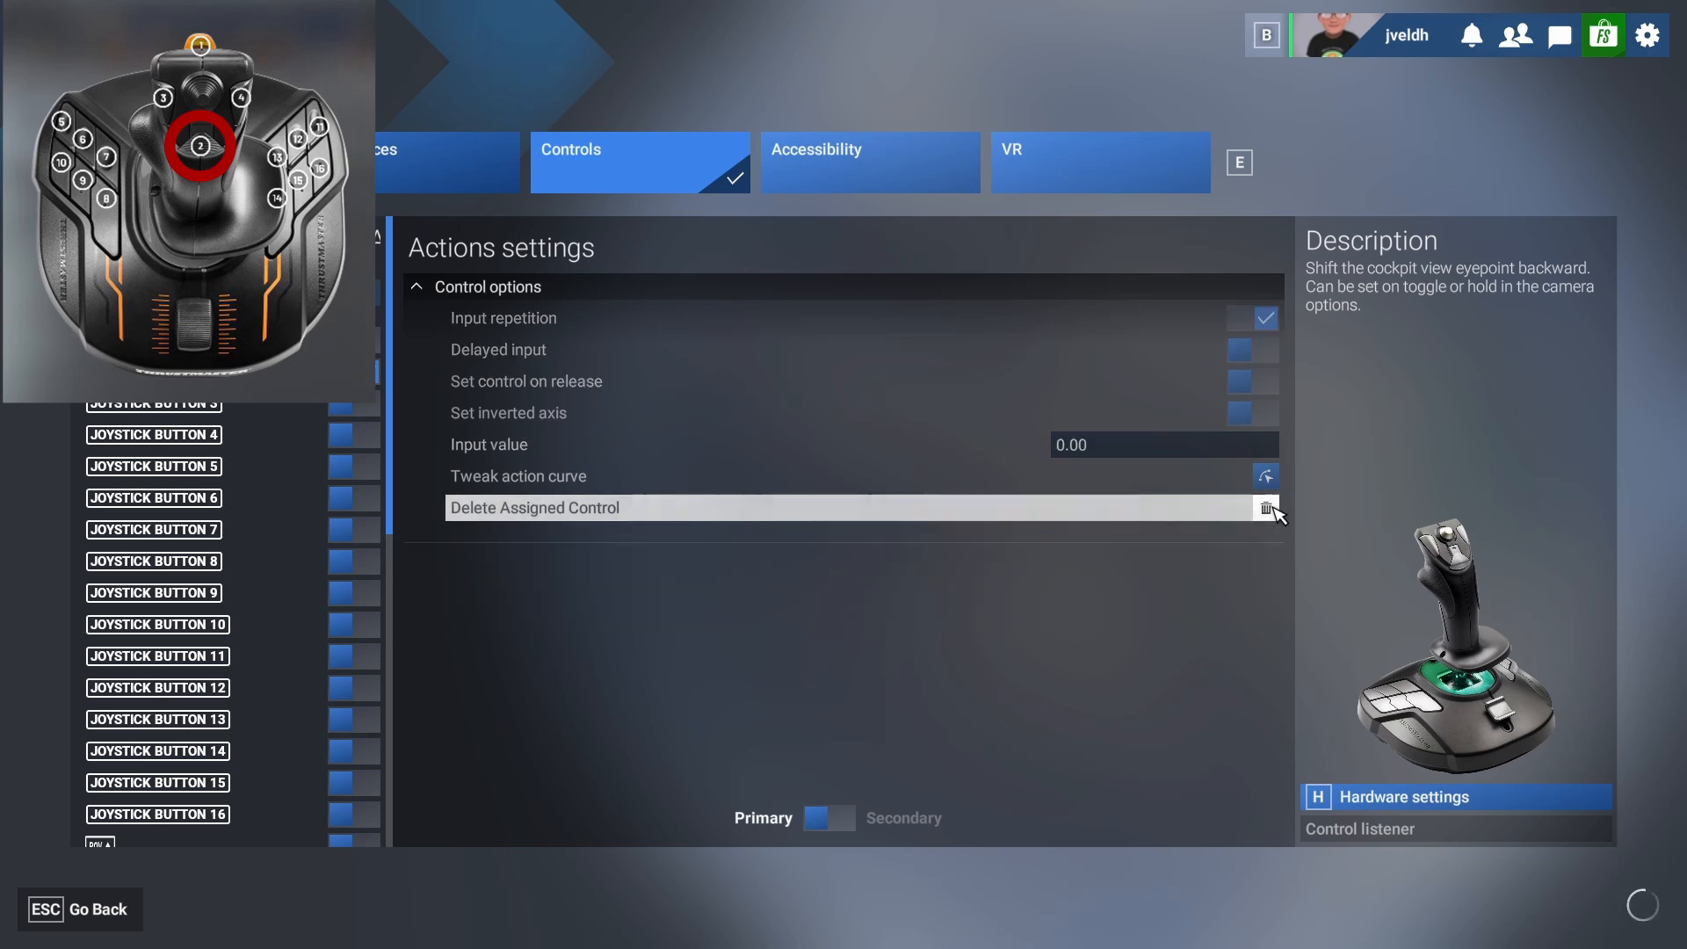
pyautogui.click(66, 914)
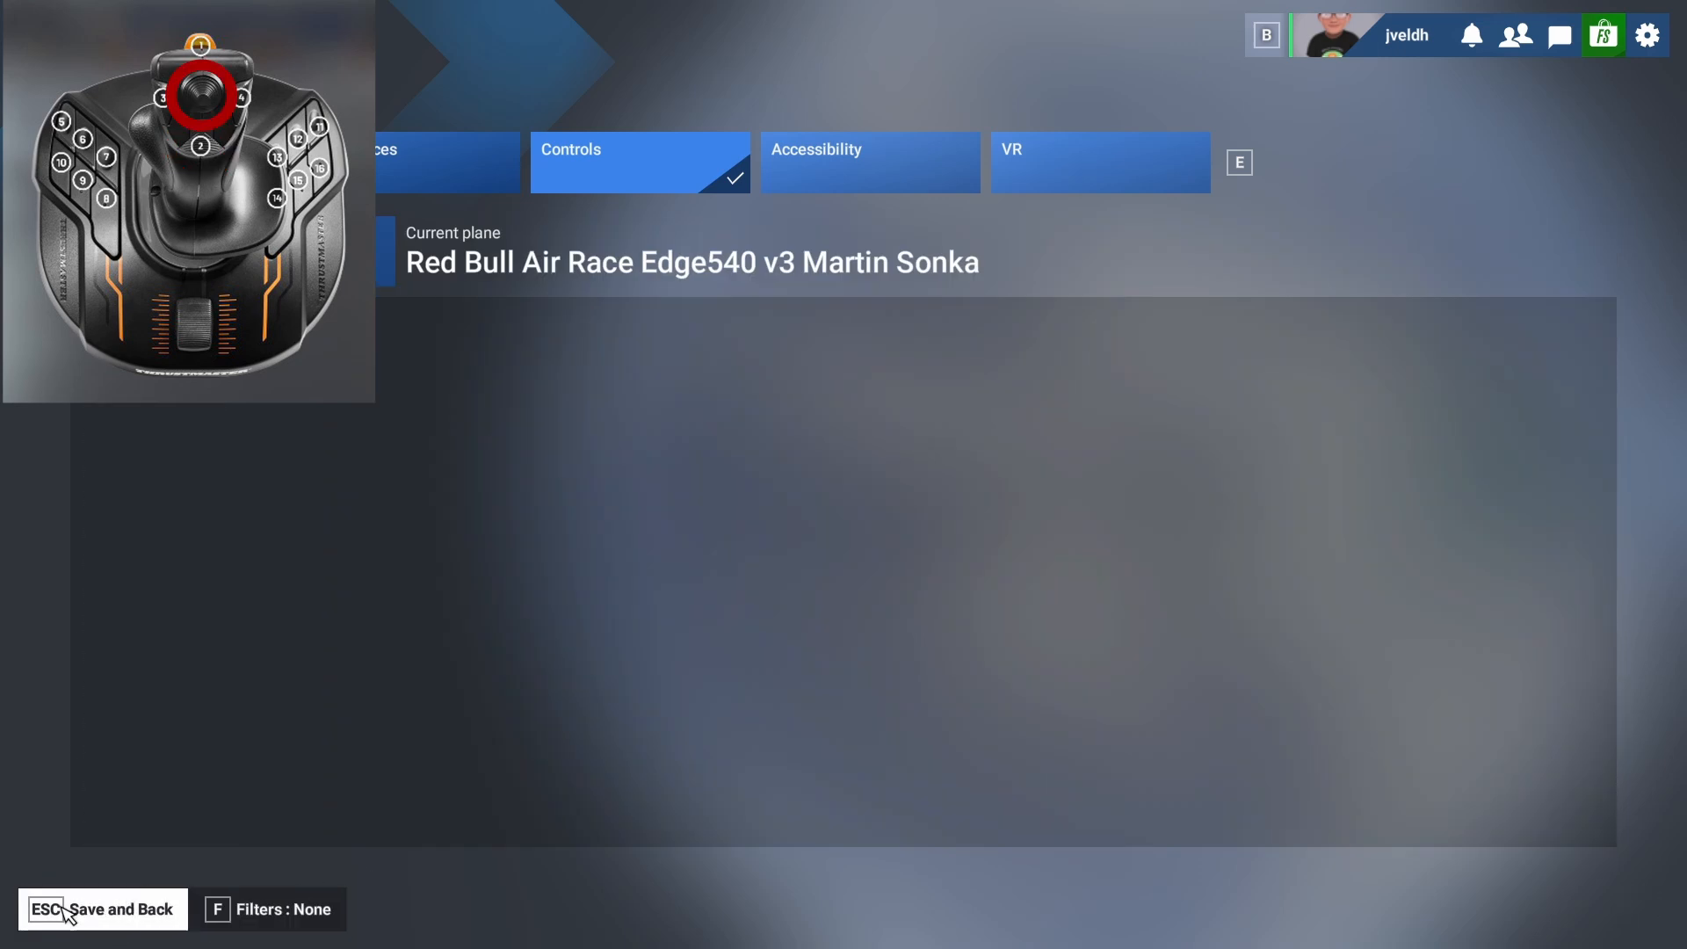
pyautogui.click(1295, 390)
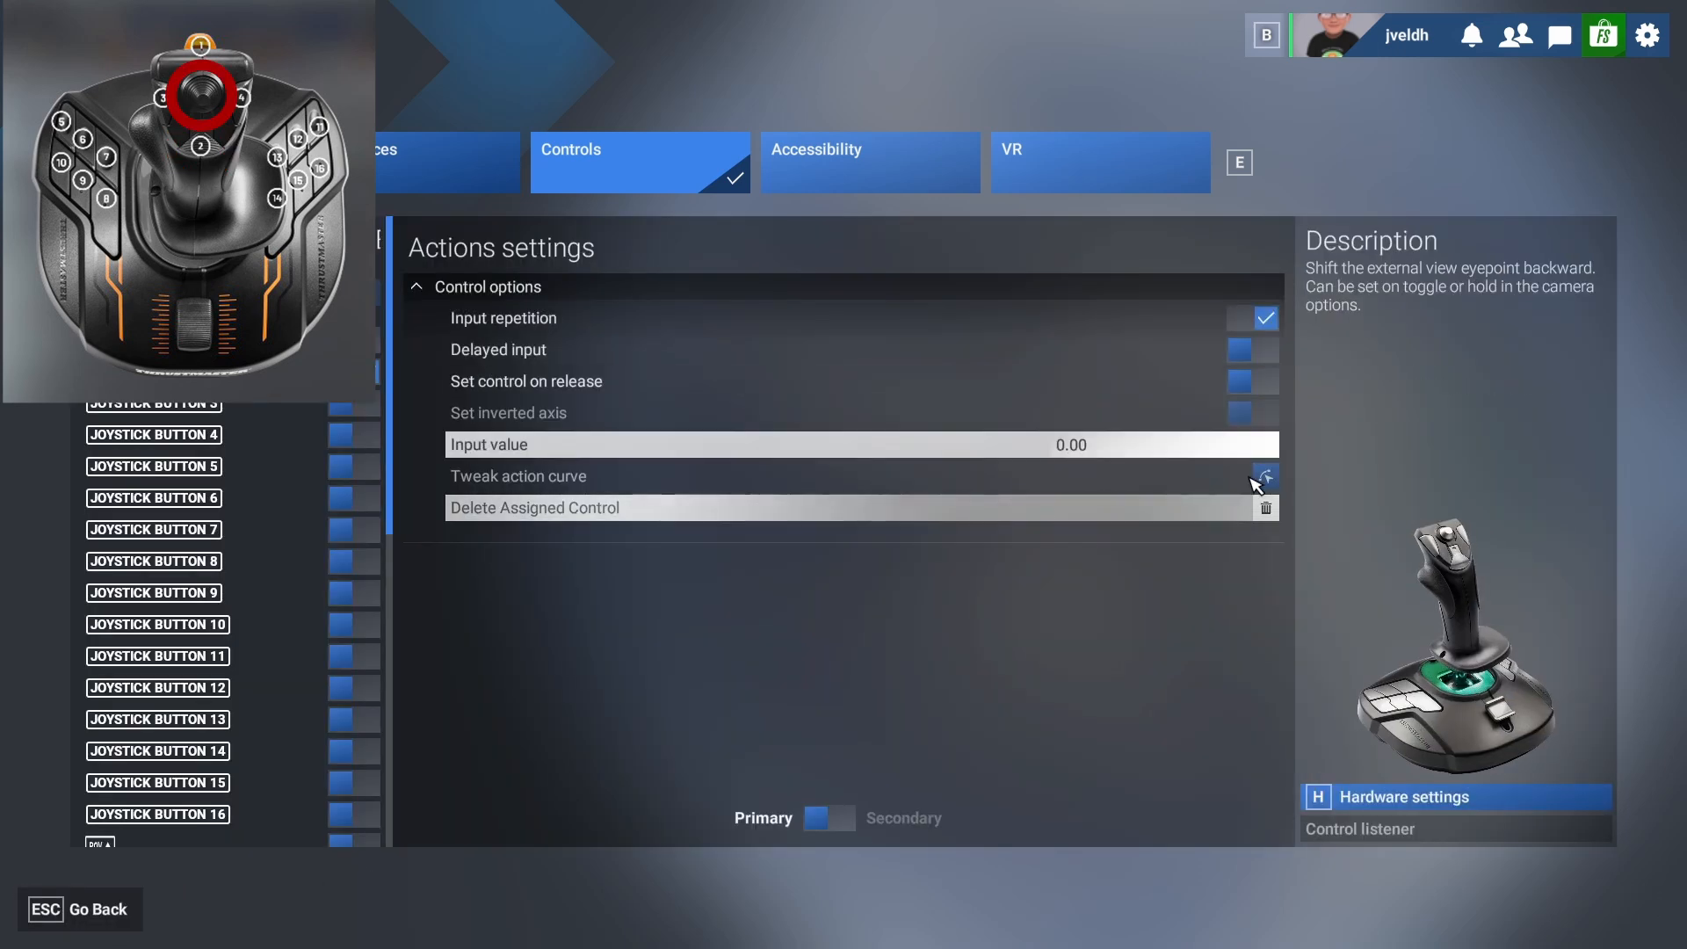
pyautogui.click(1270, 512)
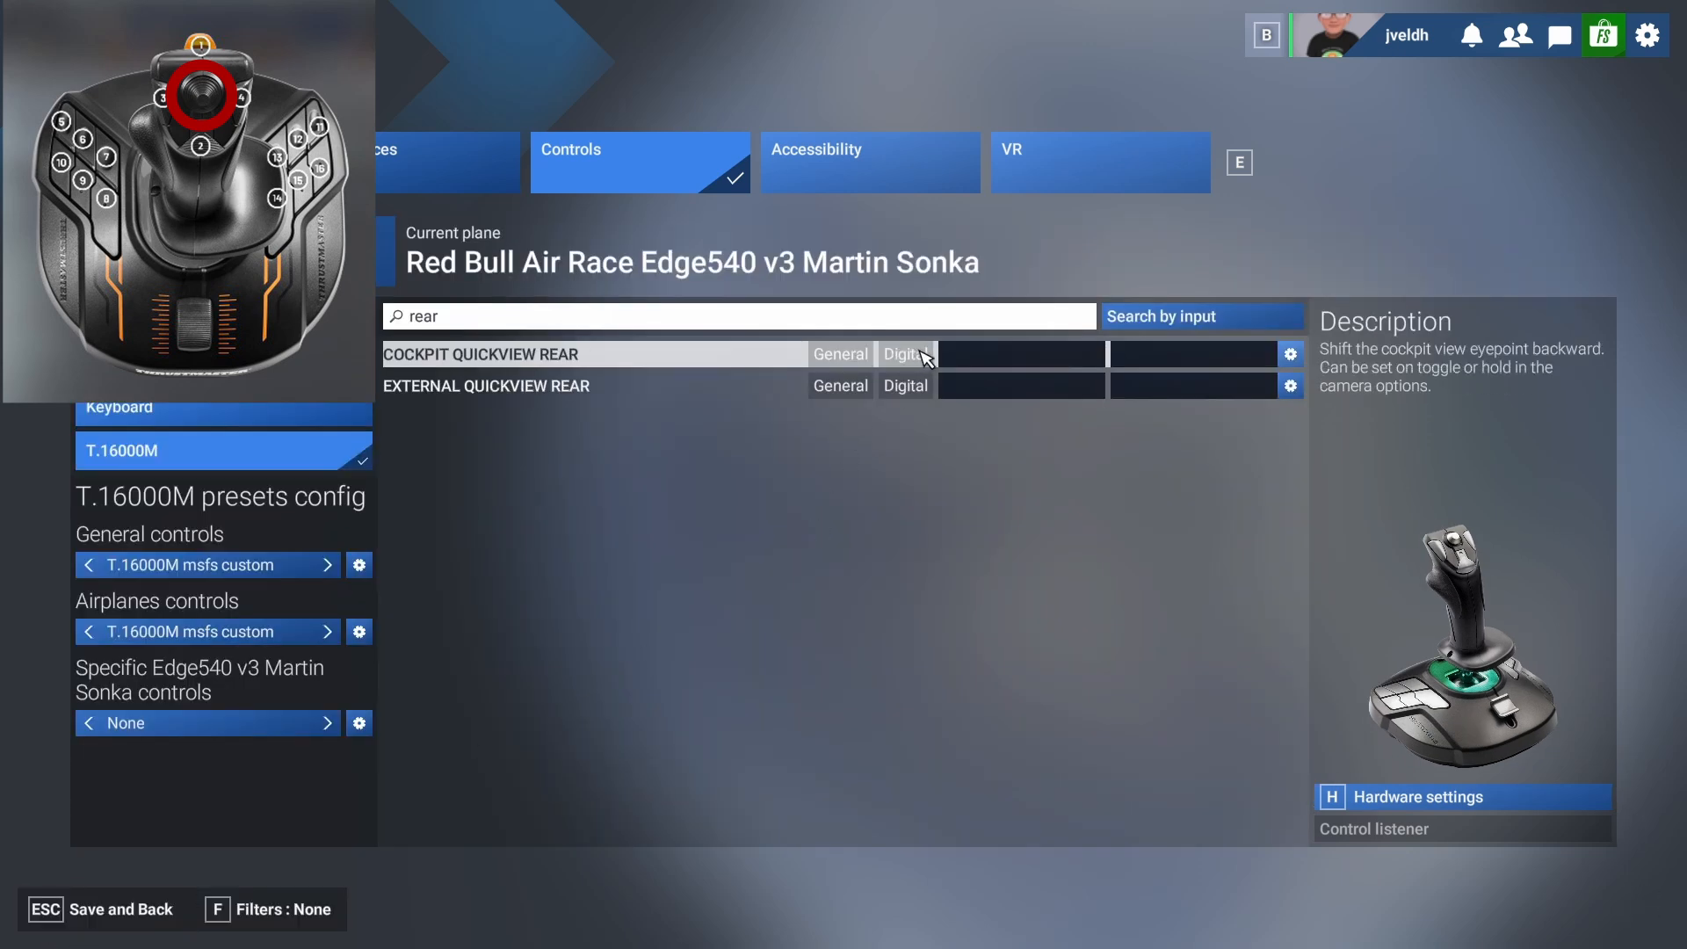
# Bind both Cockpit Quickview Rear and External Quickview Rear to the down direction of the POV hat.
pyautogui.click(977, 360)
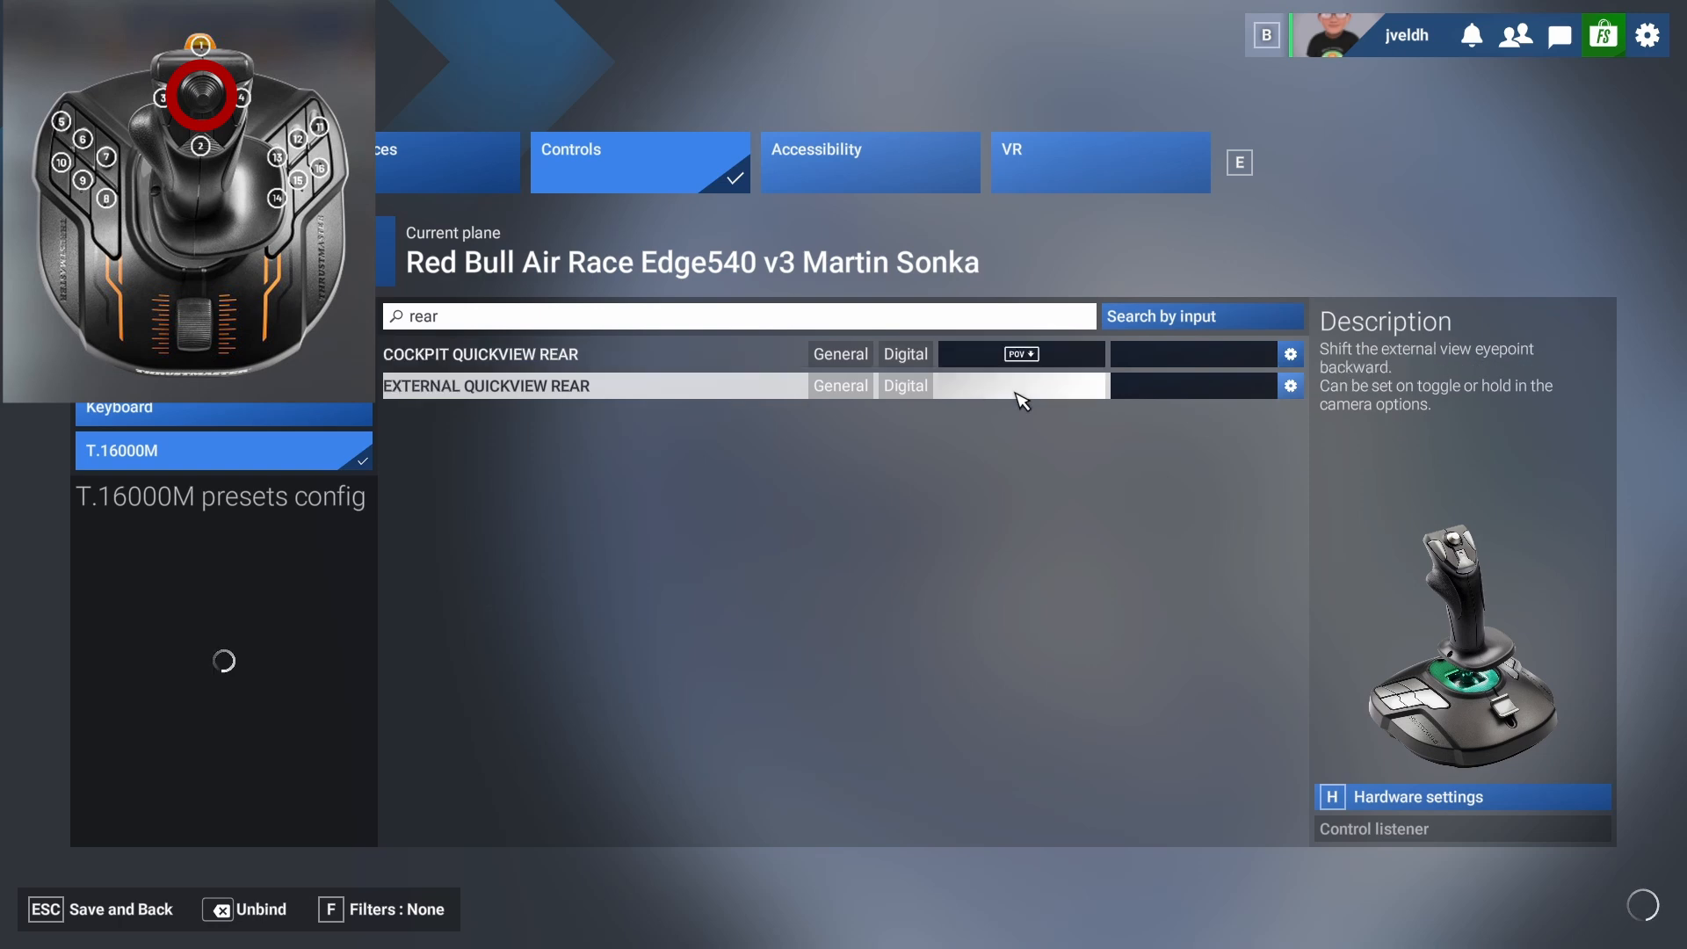
pyautogui.click(1015, 386)
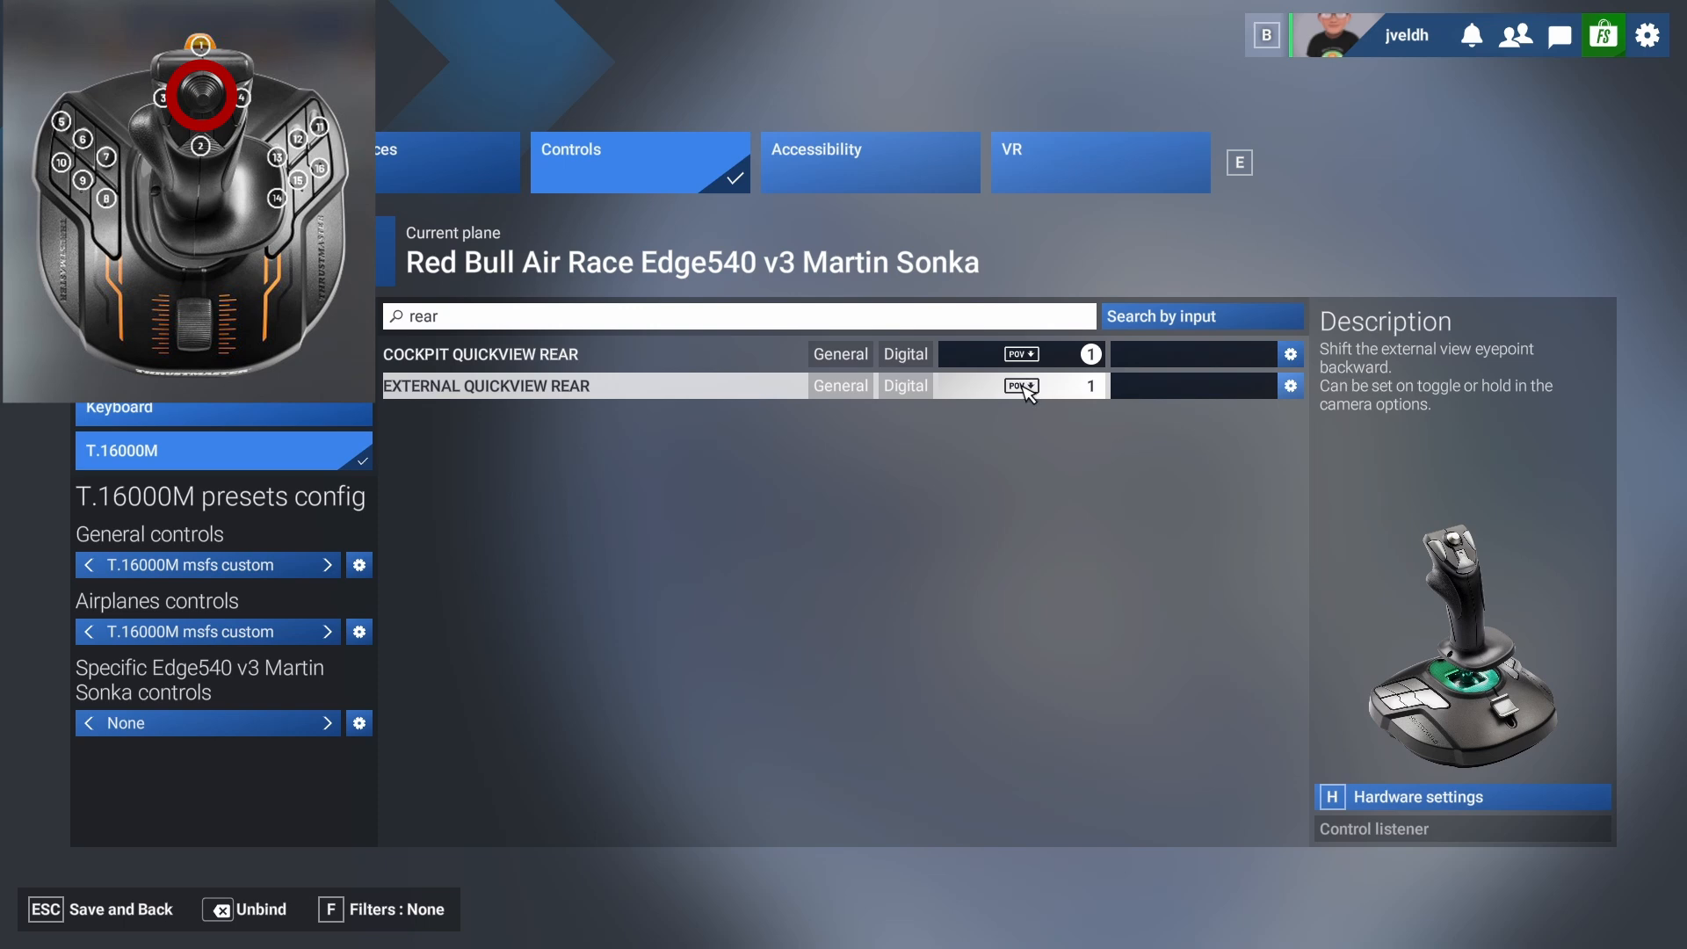
# Search the control actions for "view" and bind Cockpit Quickview Up to the POV hat.
pyautogui.click(672, 309)
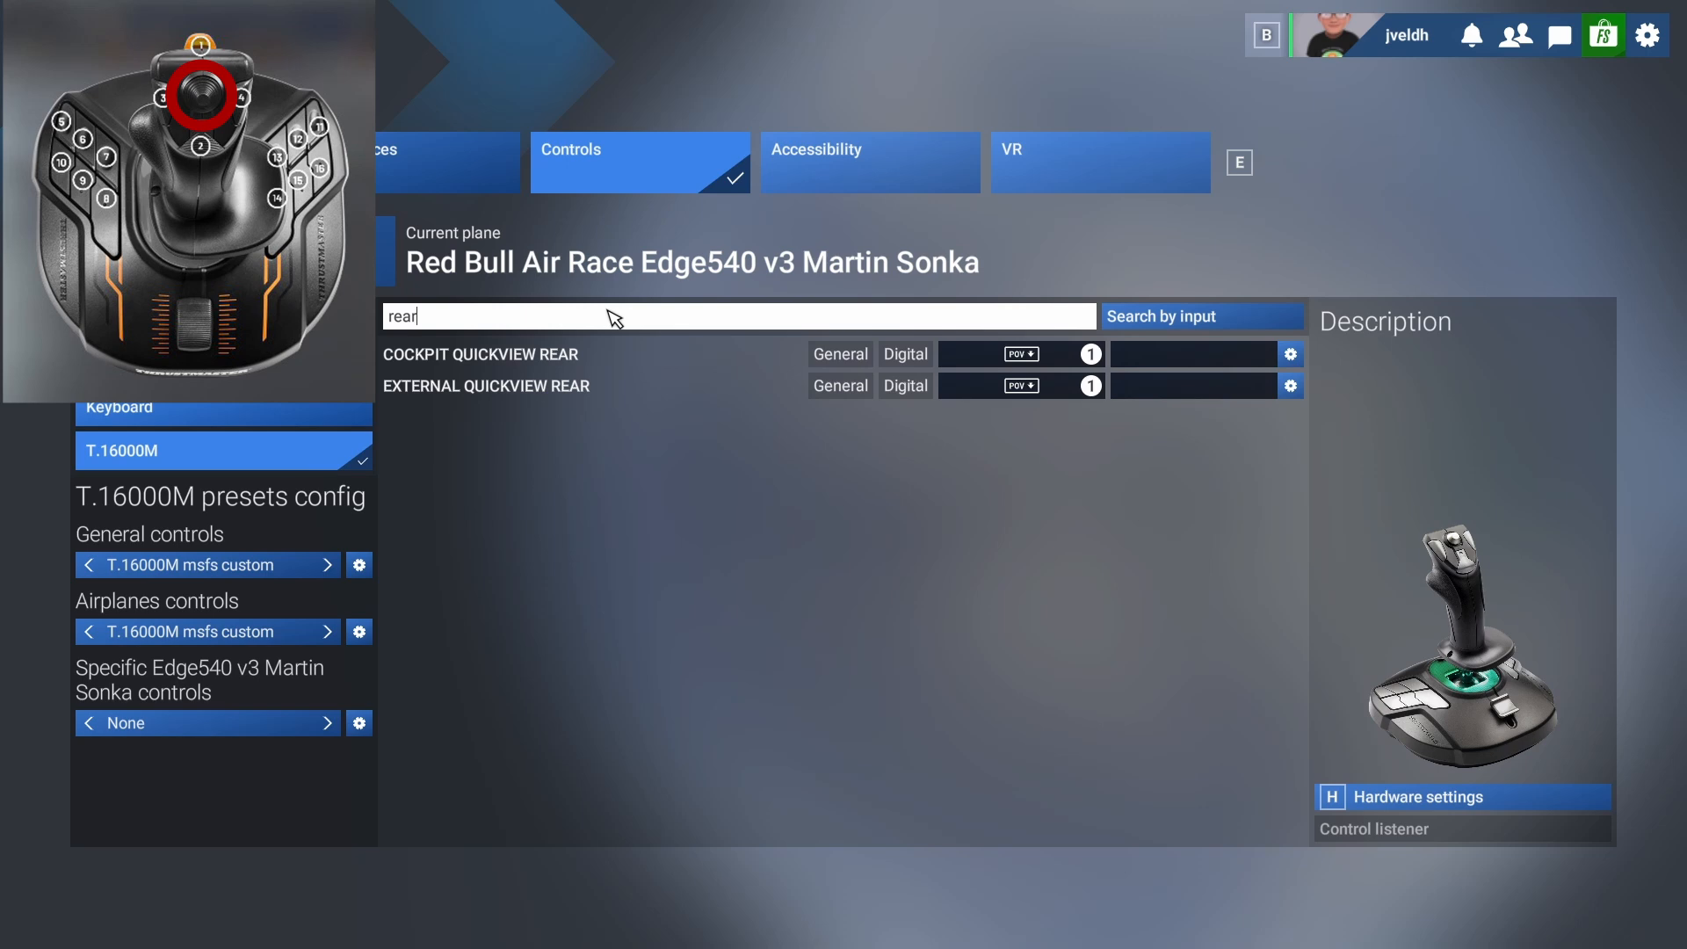
pyautogui.press('BackSpace')
pyautogui.press('BackSpace')
pyautogui.press('BackSpace')
pyautogui.press('BackSpace')
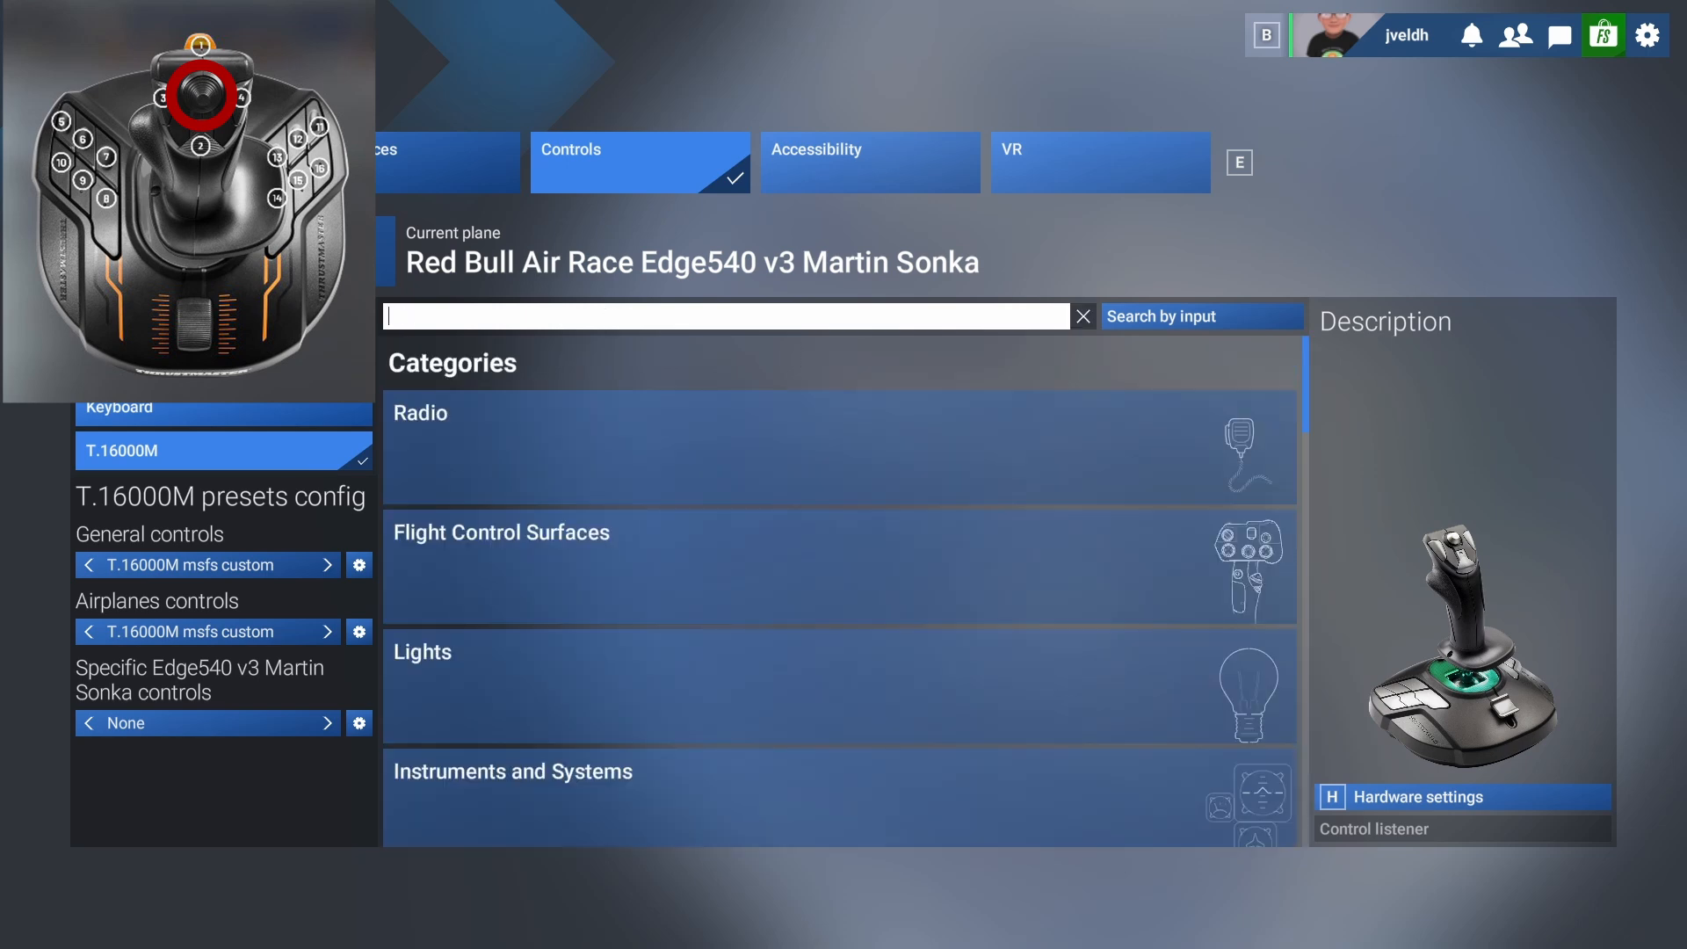
pyautogui.write('view')
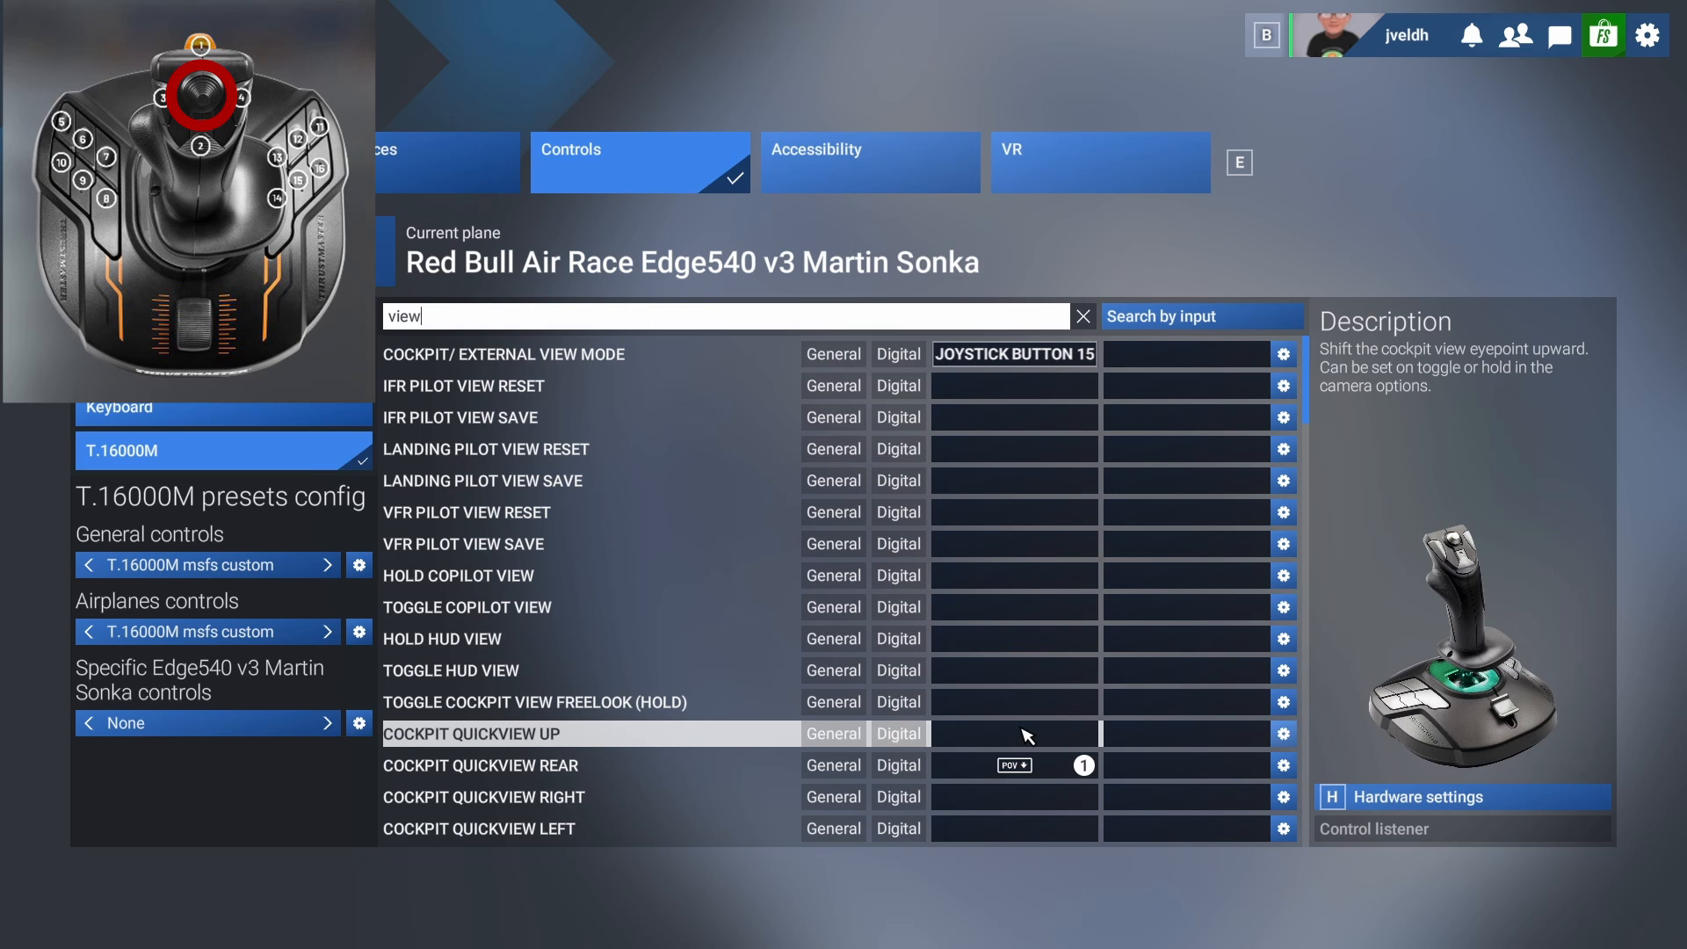
pyautogui.click(1024, 734)
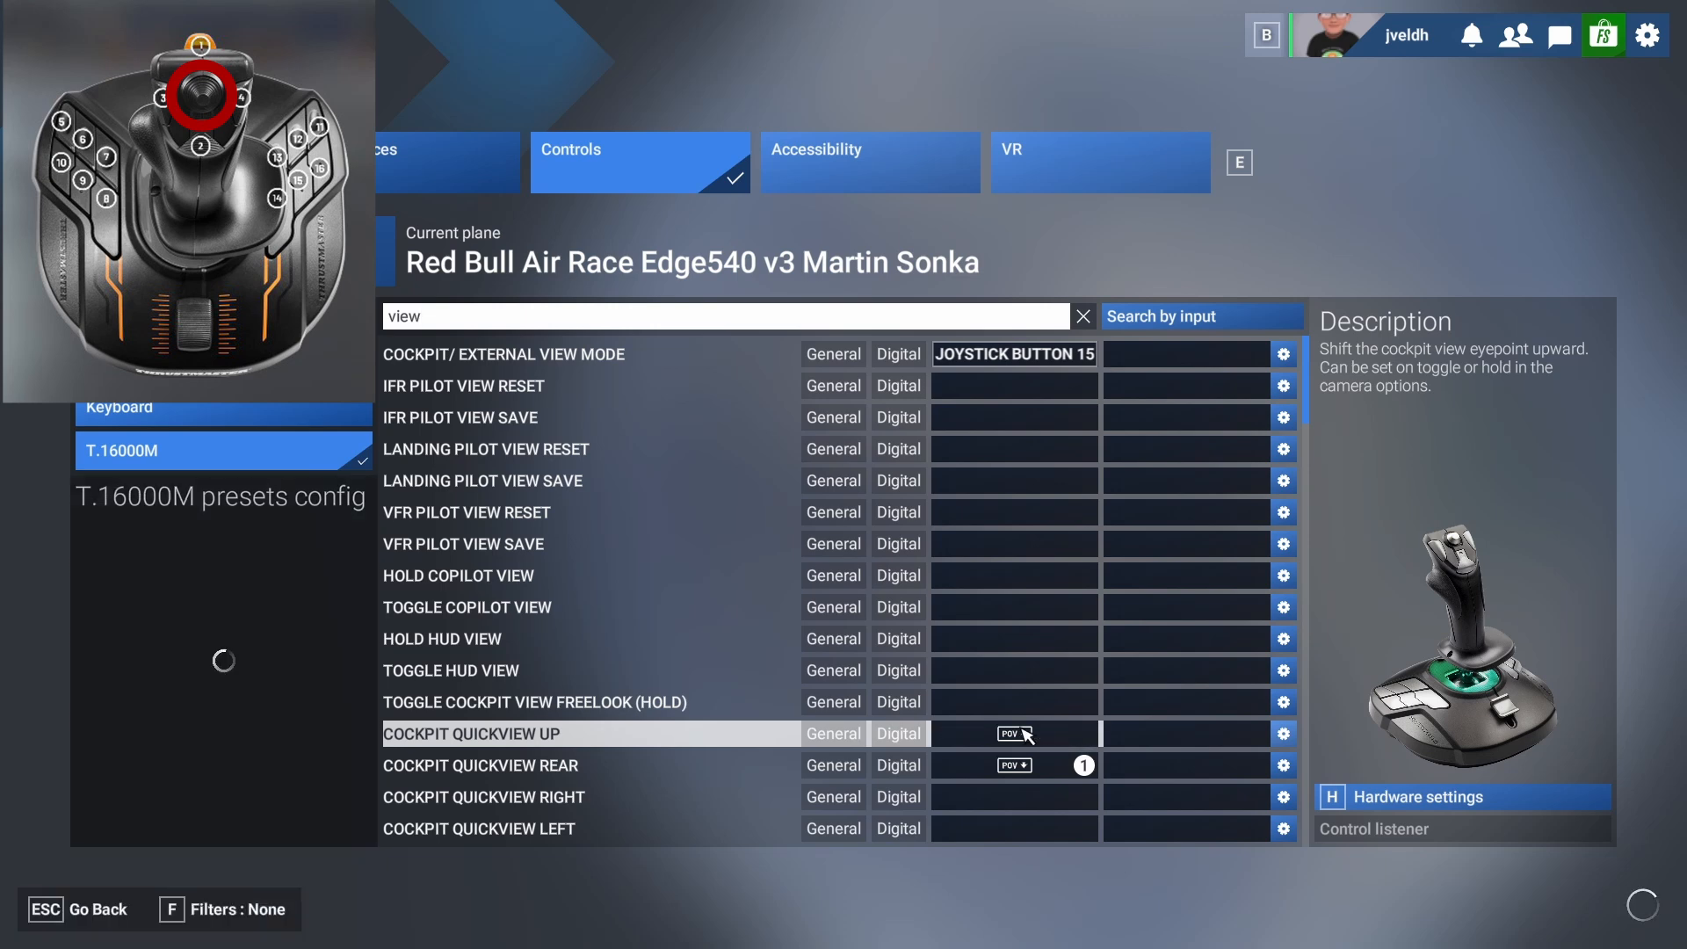
# Bind External Quickview Left, Right and Top to the matching directions of the POV hat.
pyautogui.scroll(-3, 845, 671)
pyautogui.scroll(-10, 845, 672)
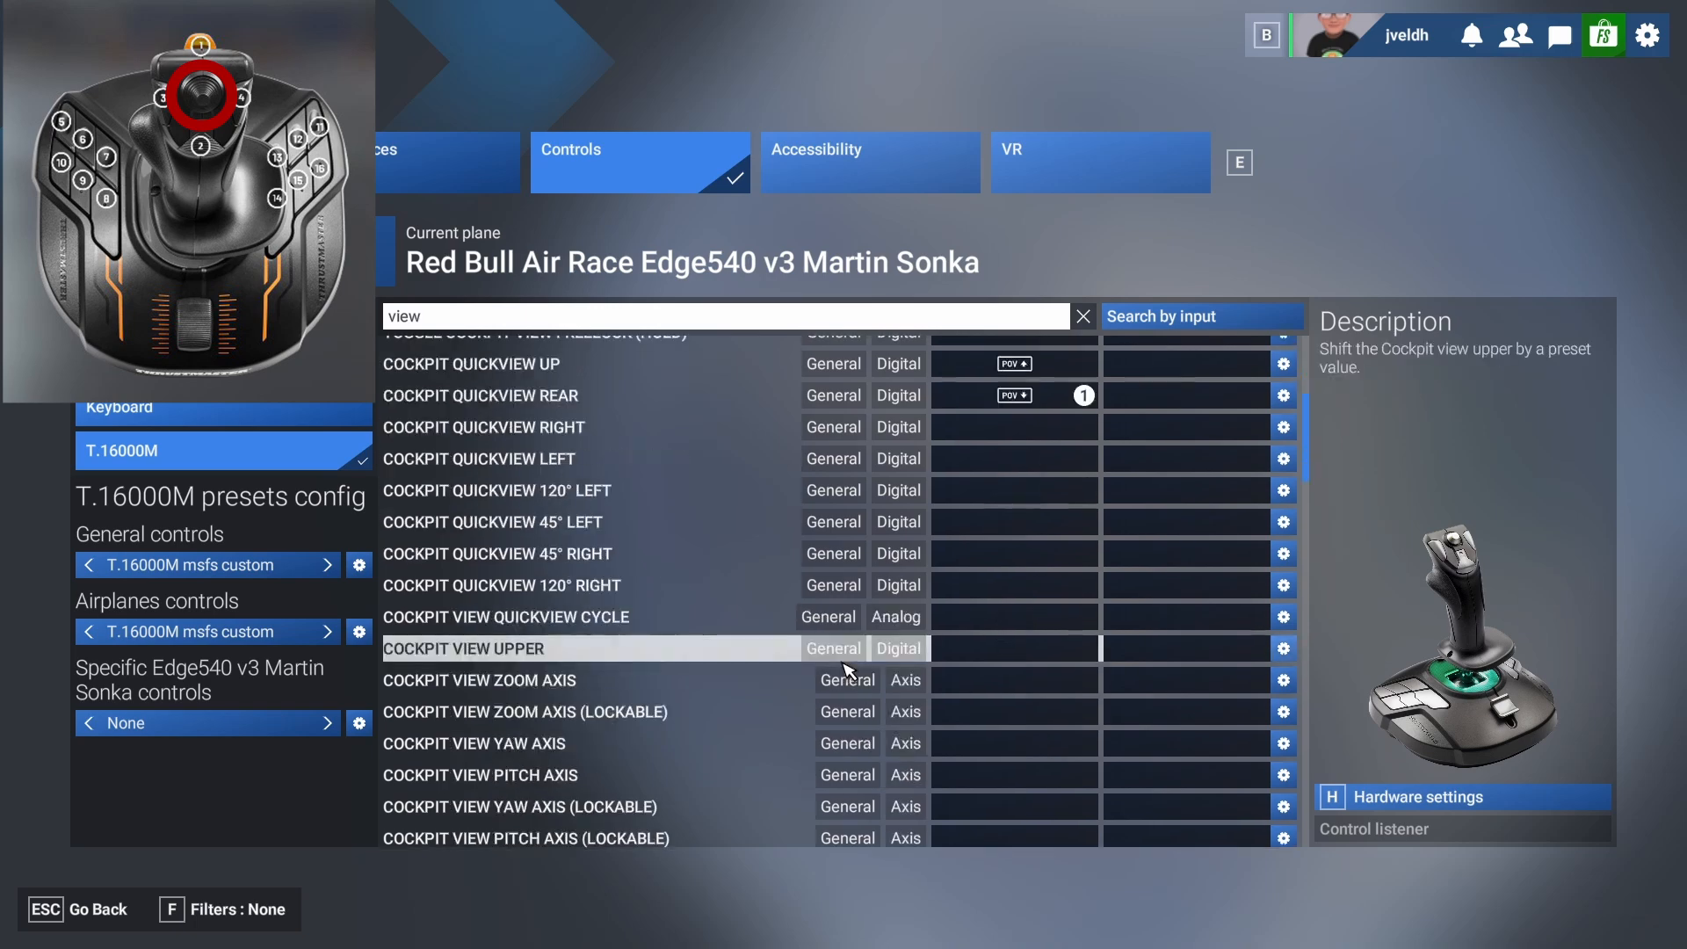
pyautogui.scroll(-10, 861, 680)
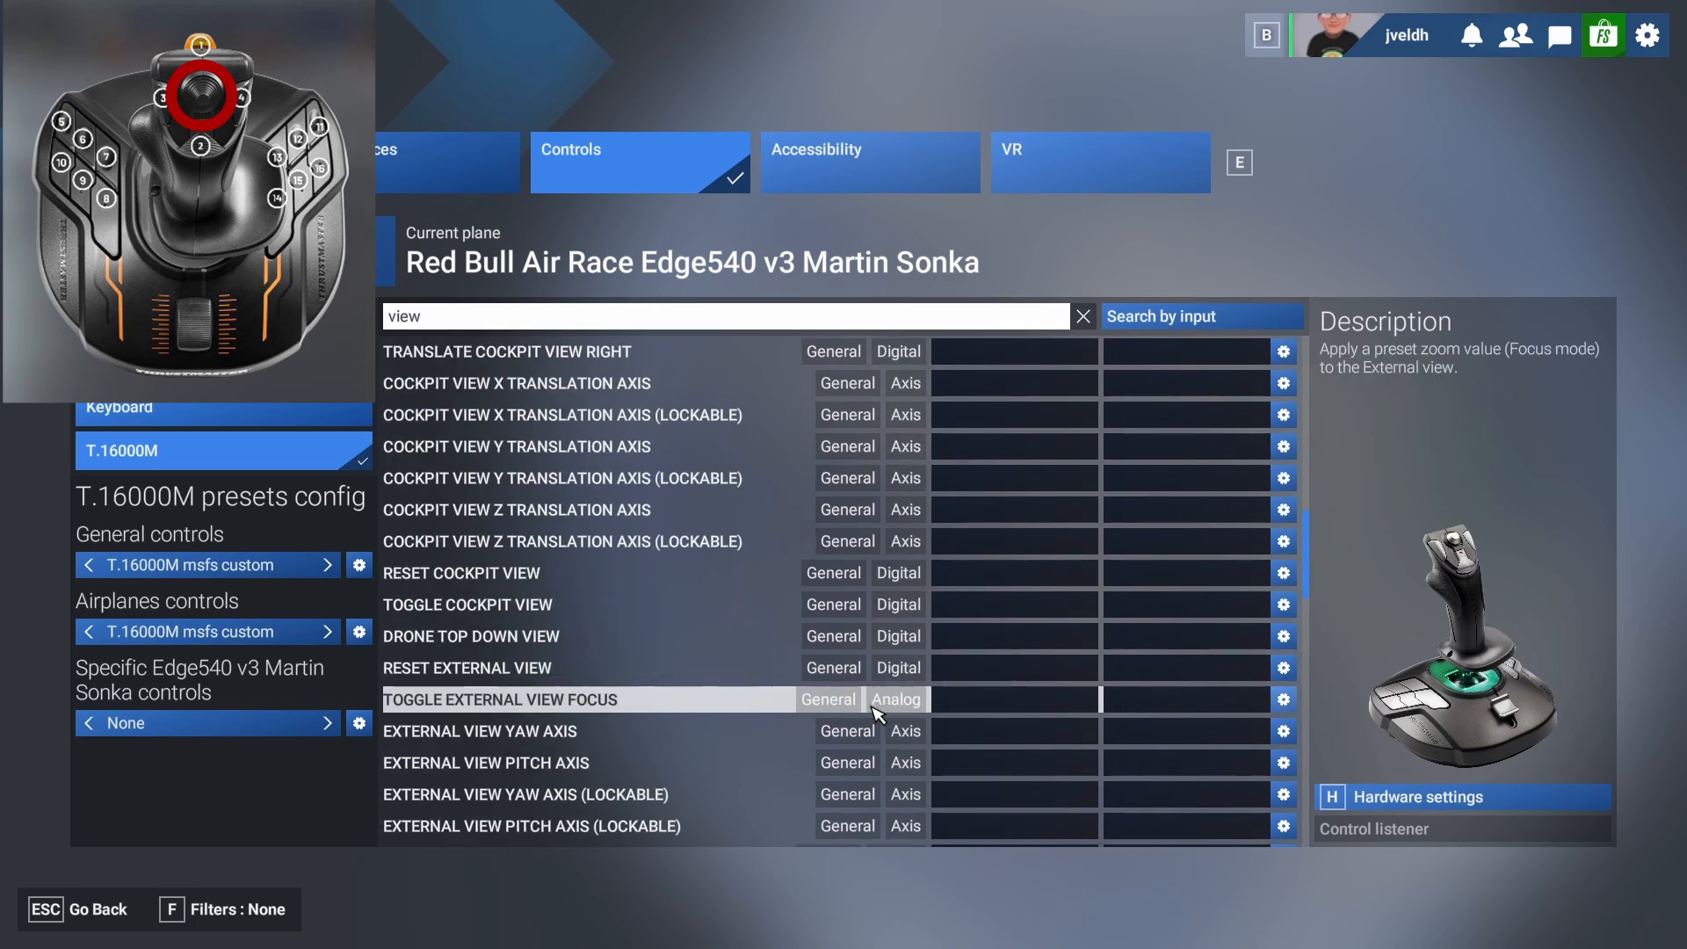
pyautogui.scroll(-8, 883, 703)
pyautogui.scroll(-5, 988, 683)
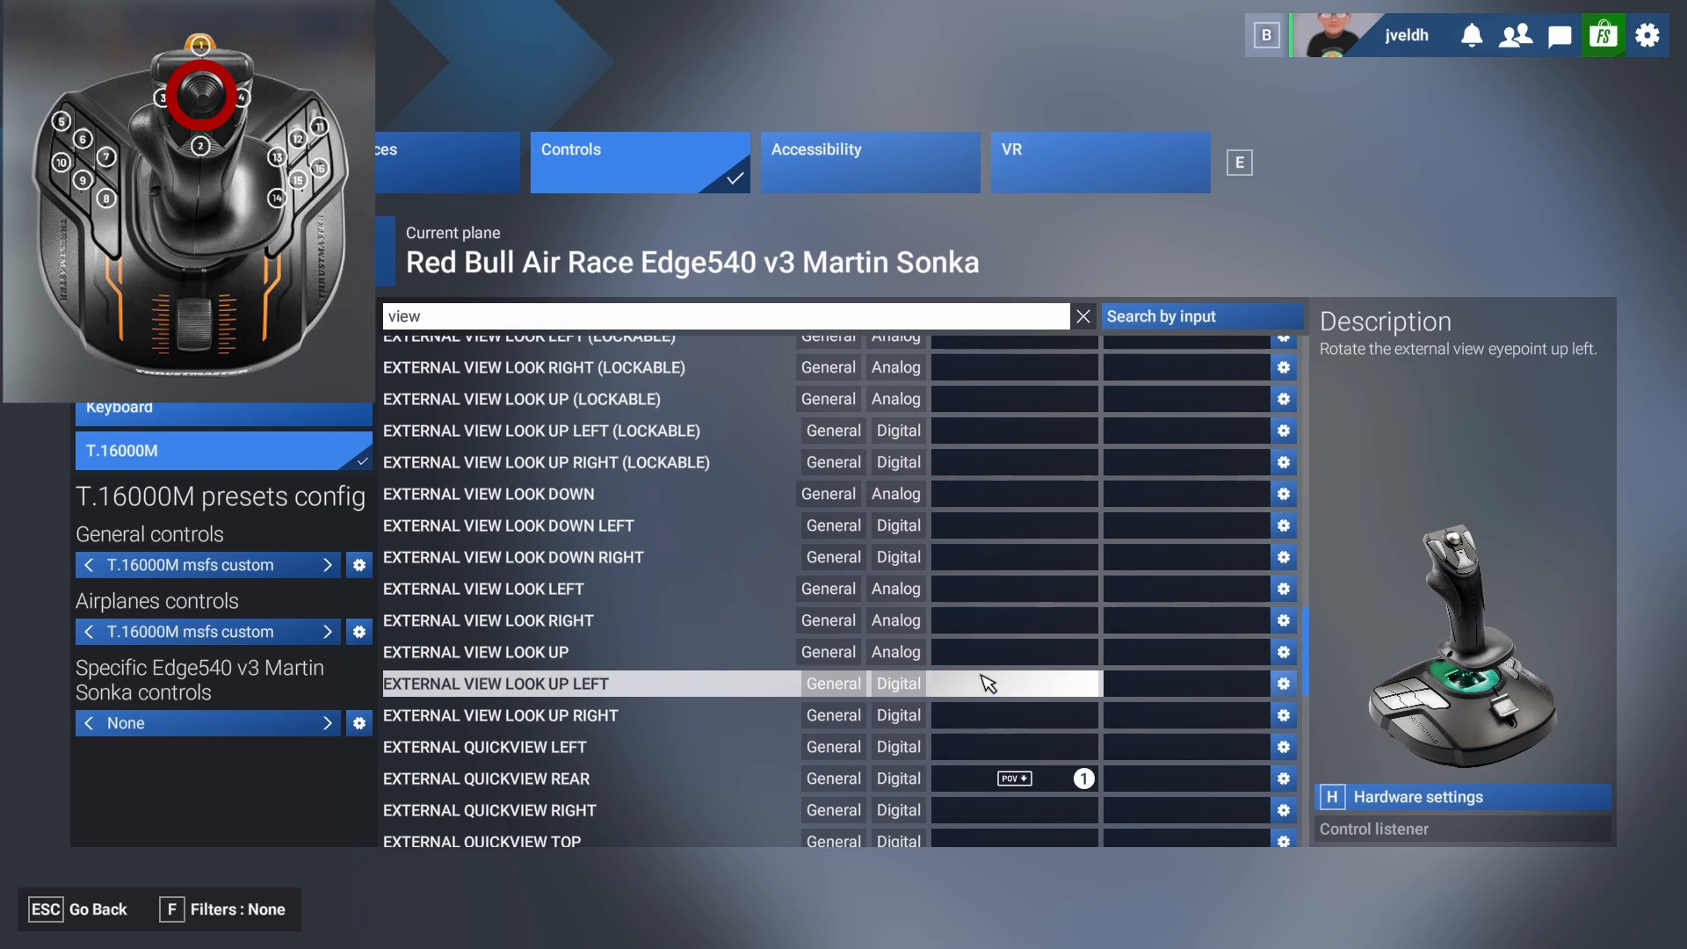
pyautogui.click(1030, 747)
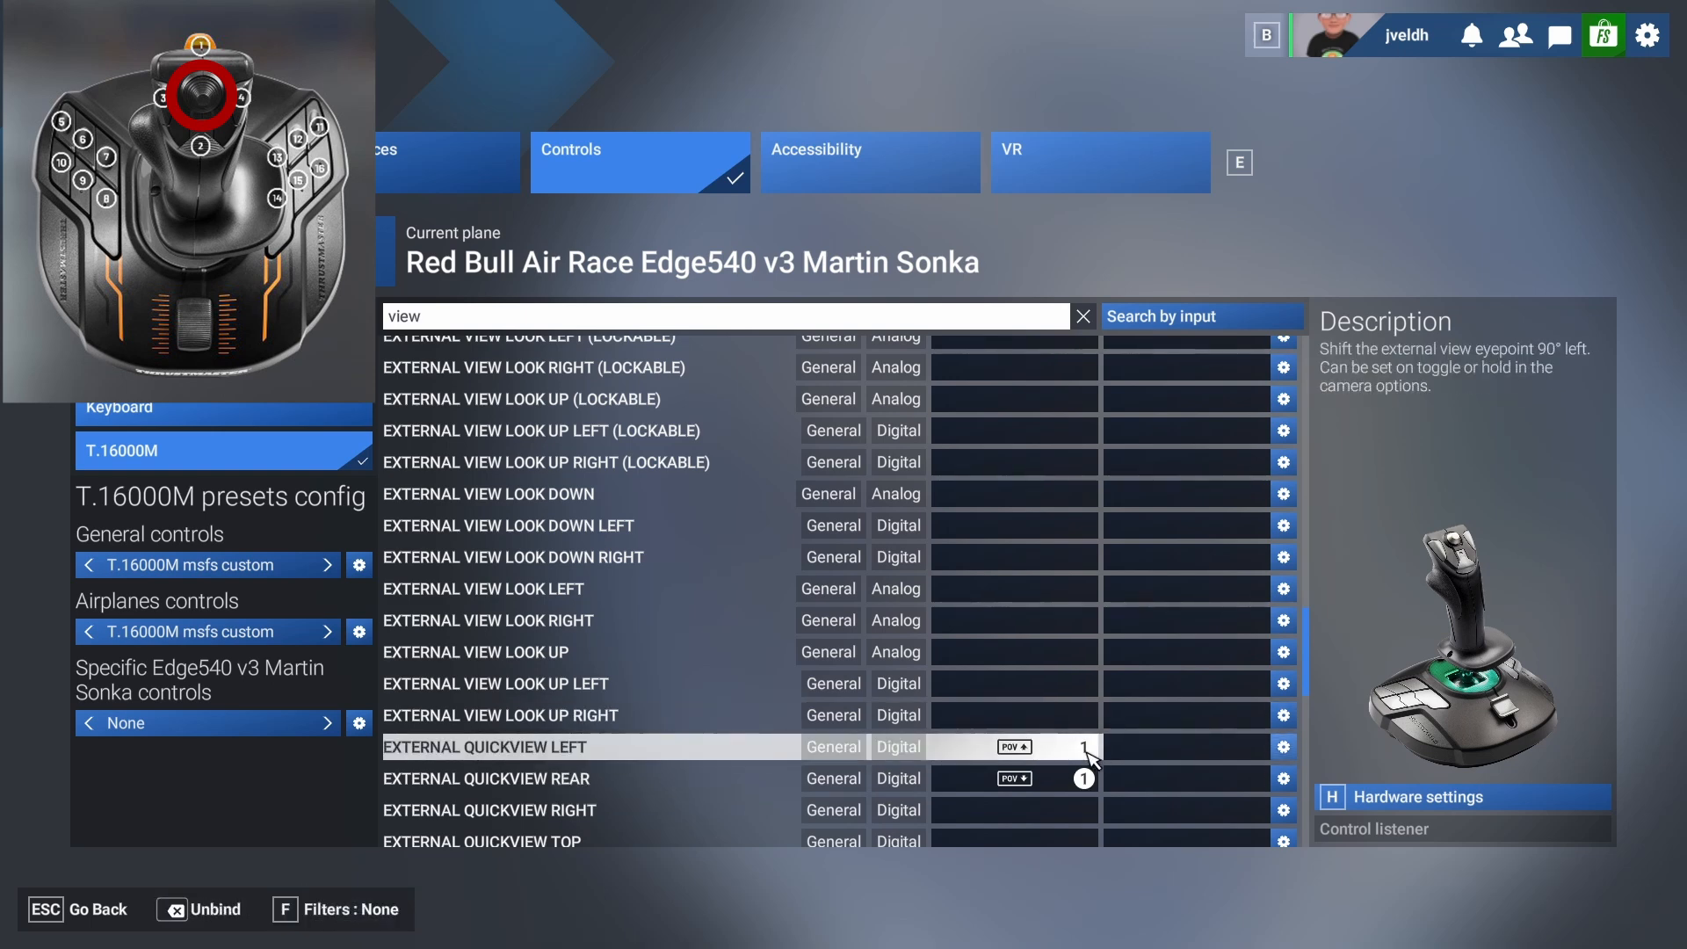
pyautogui.click(1058, 813)
pyautogui.scroll(2, 1059, 817)
pyautogui.scroll(-6, 1068, 679)
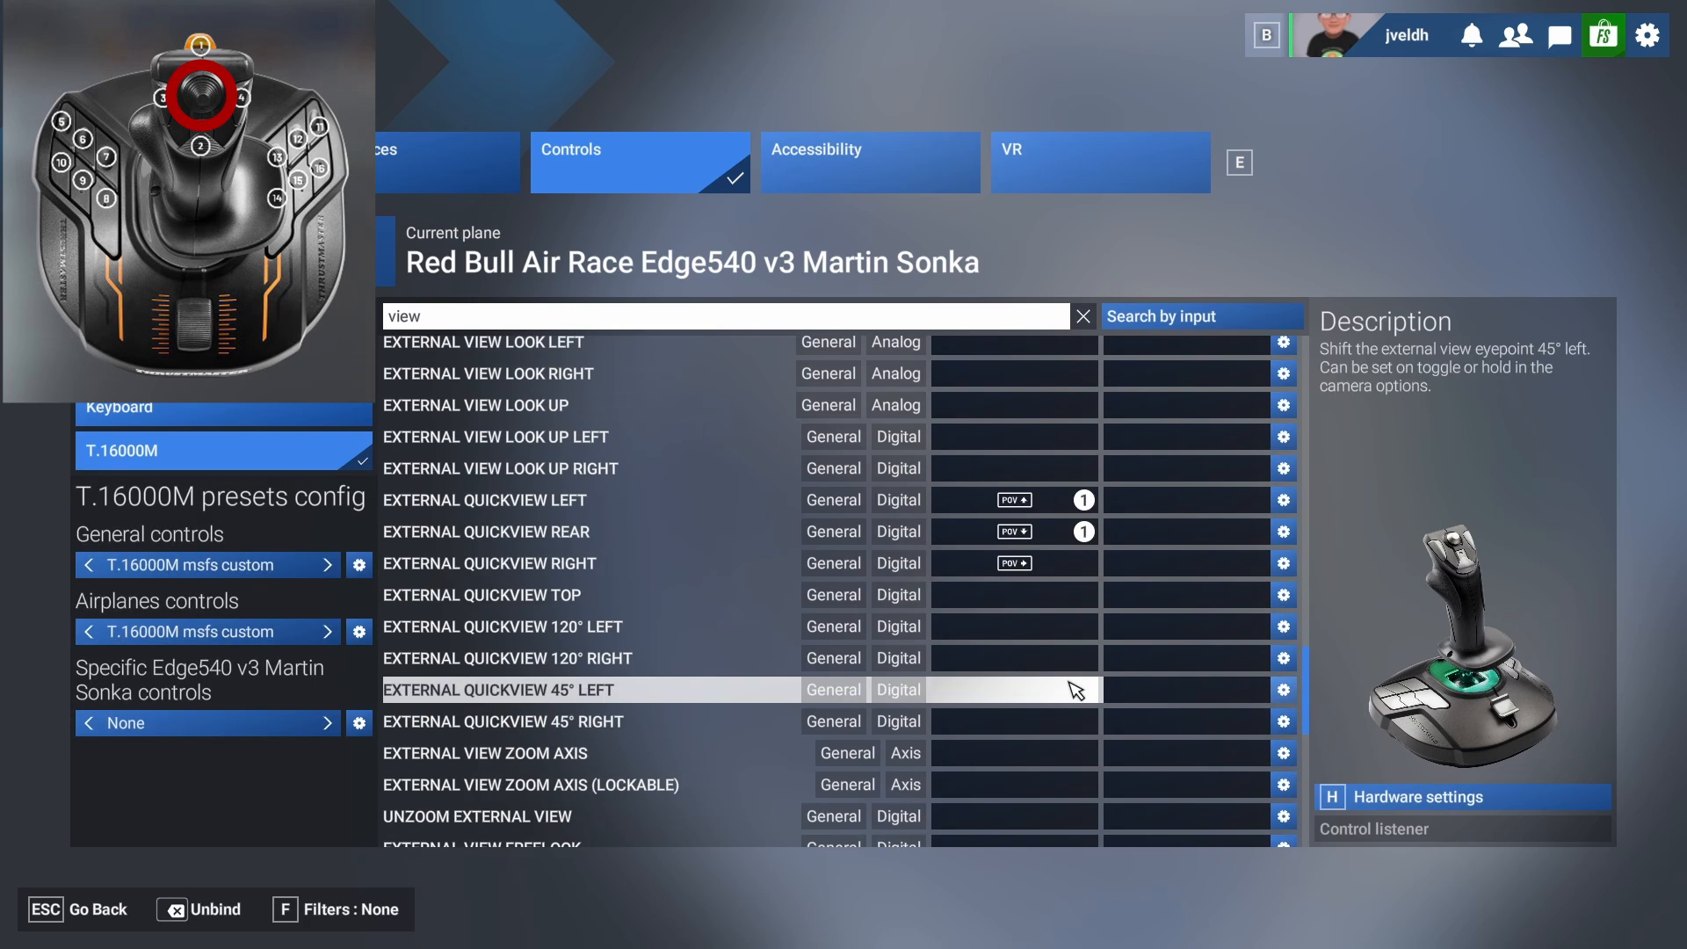
pyautogui.click(1026, 502)
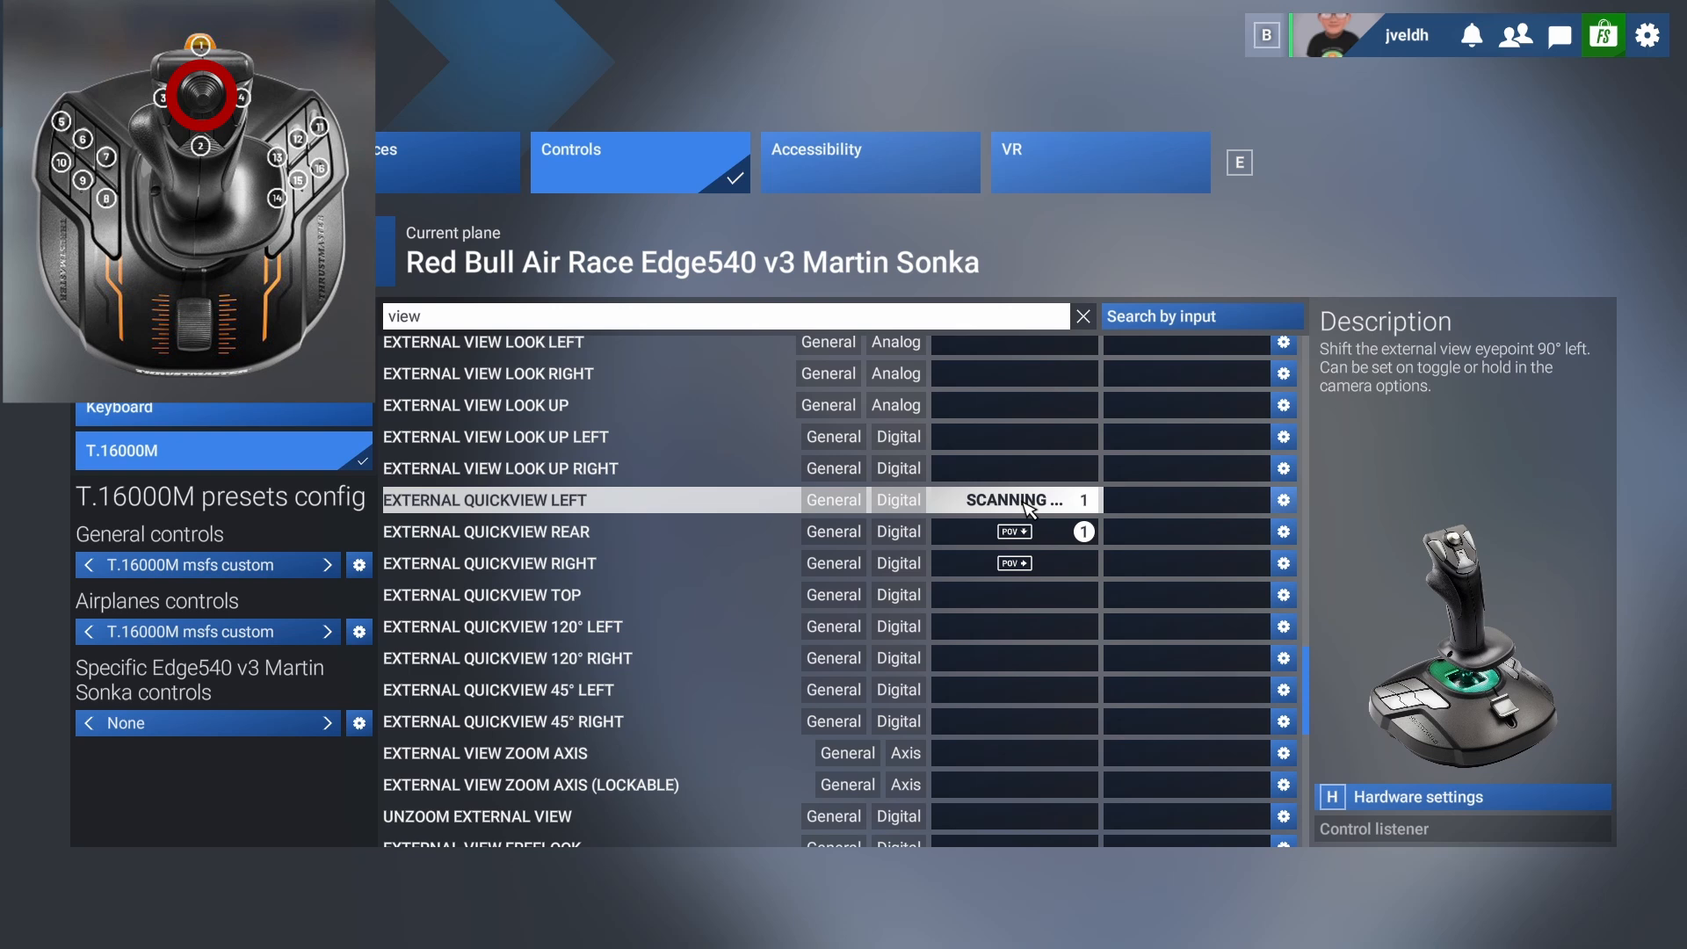
pyautogui.click(1019, 603)
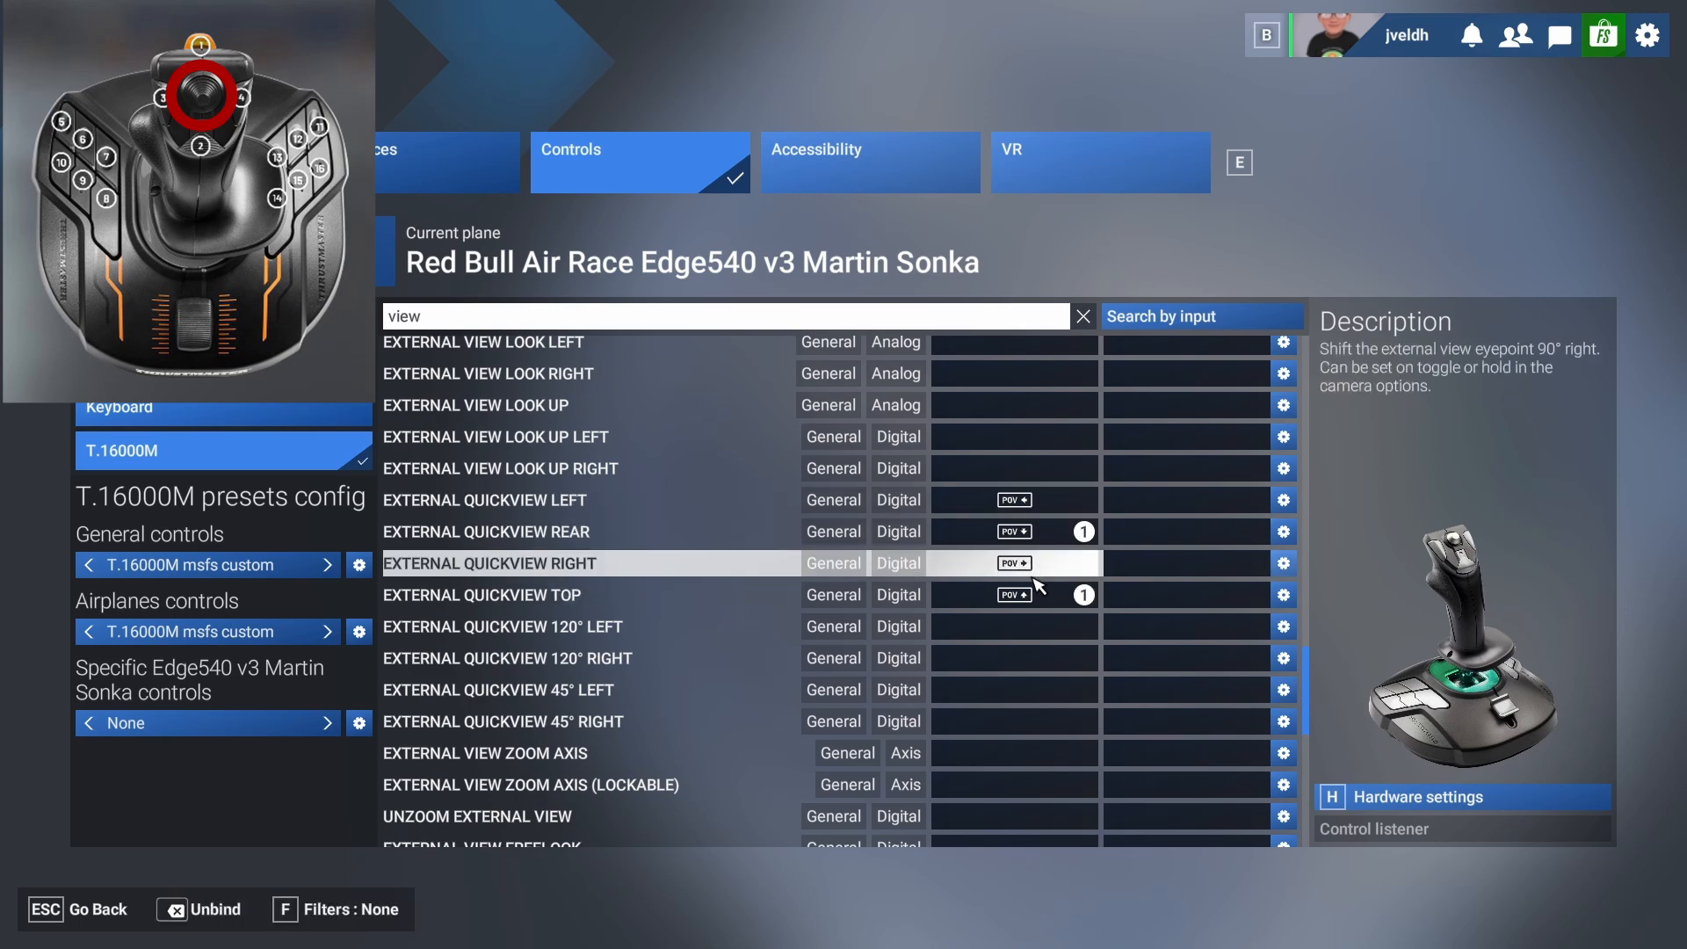
# Bind Cockpit Quickview Right and Cockpit Quickview Left to the matching POV hat directions.
pyautogui.scroll(5, 1042, 600)
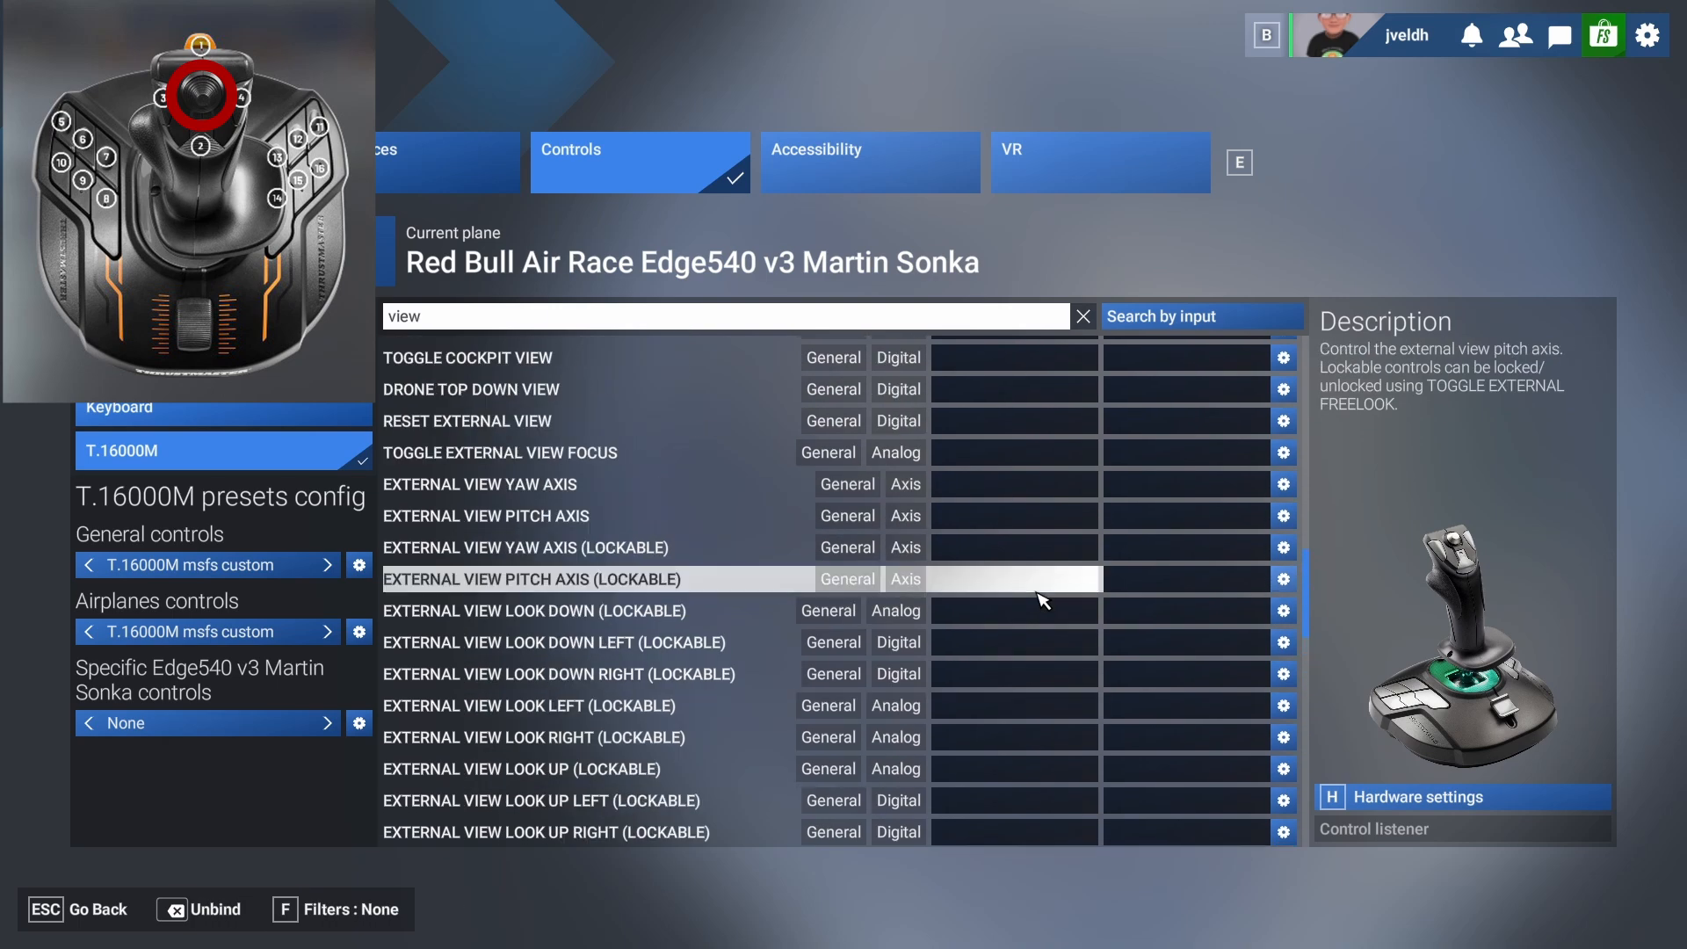
pyautogui.scroll(6, 1043, 600)
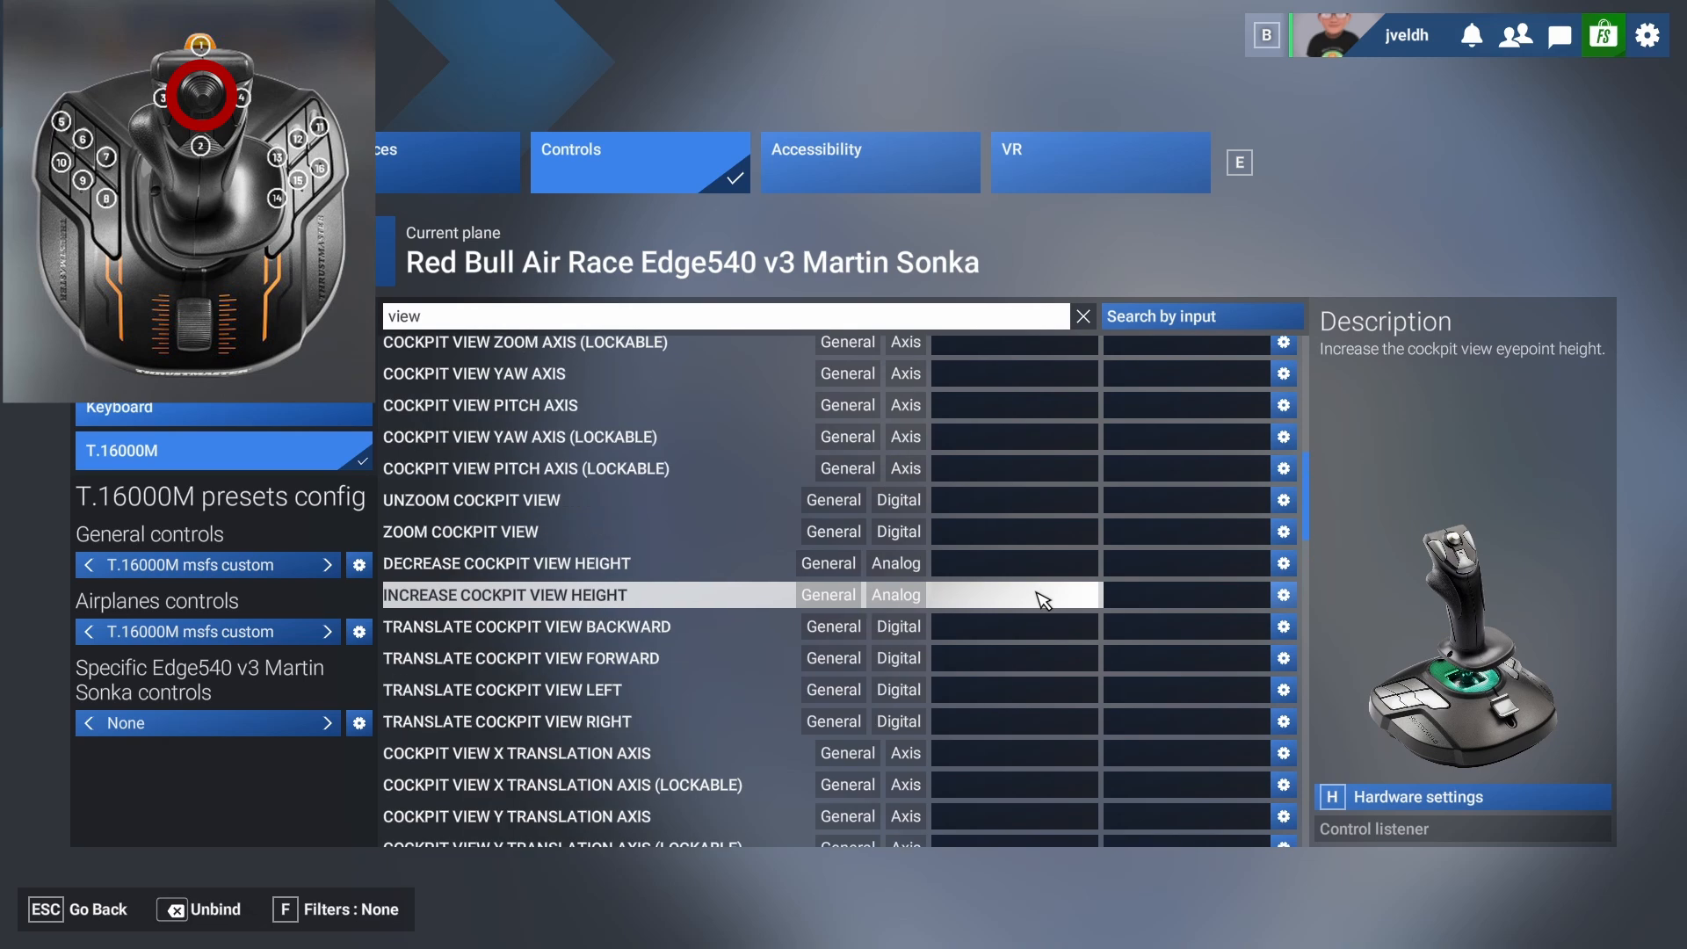
pyautogui.scroll(5, 1043, 600)
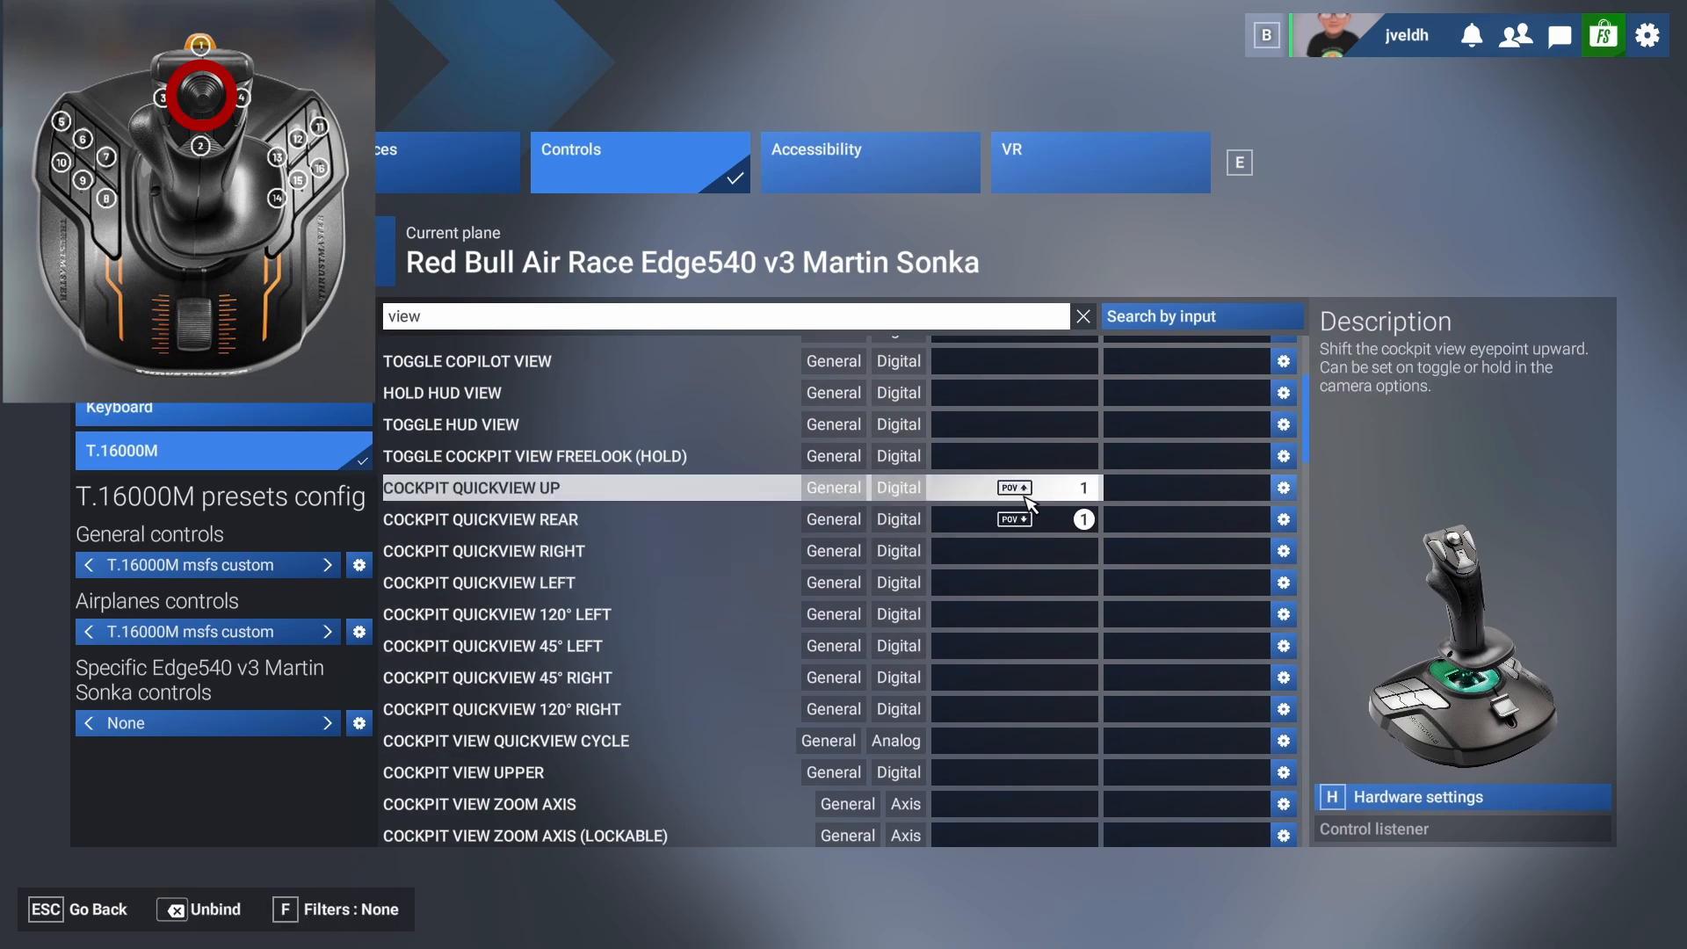
pyautogui.click(1019, 551)
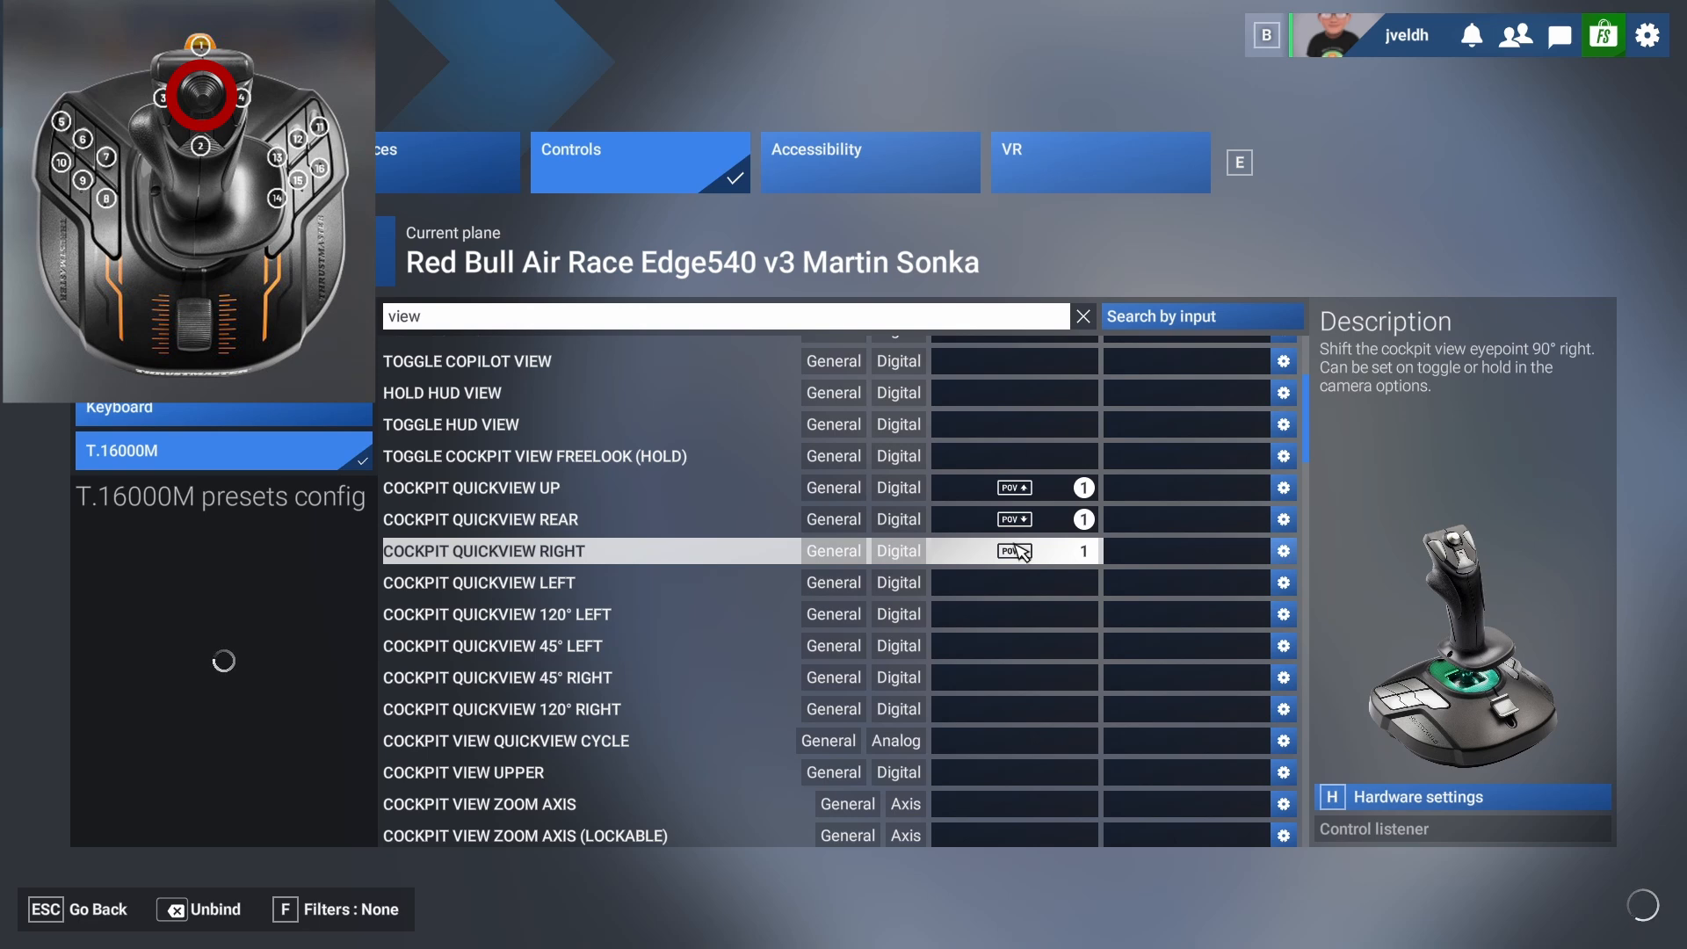
pyautogui.click(1003, 580)
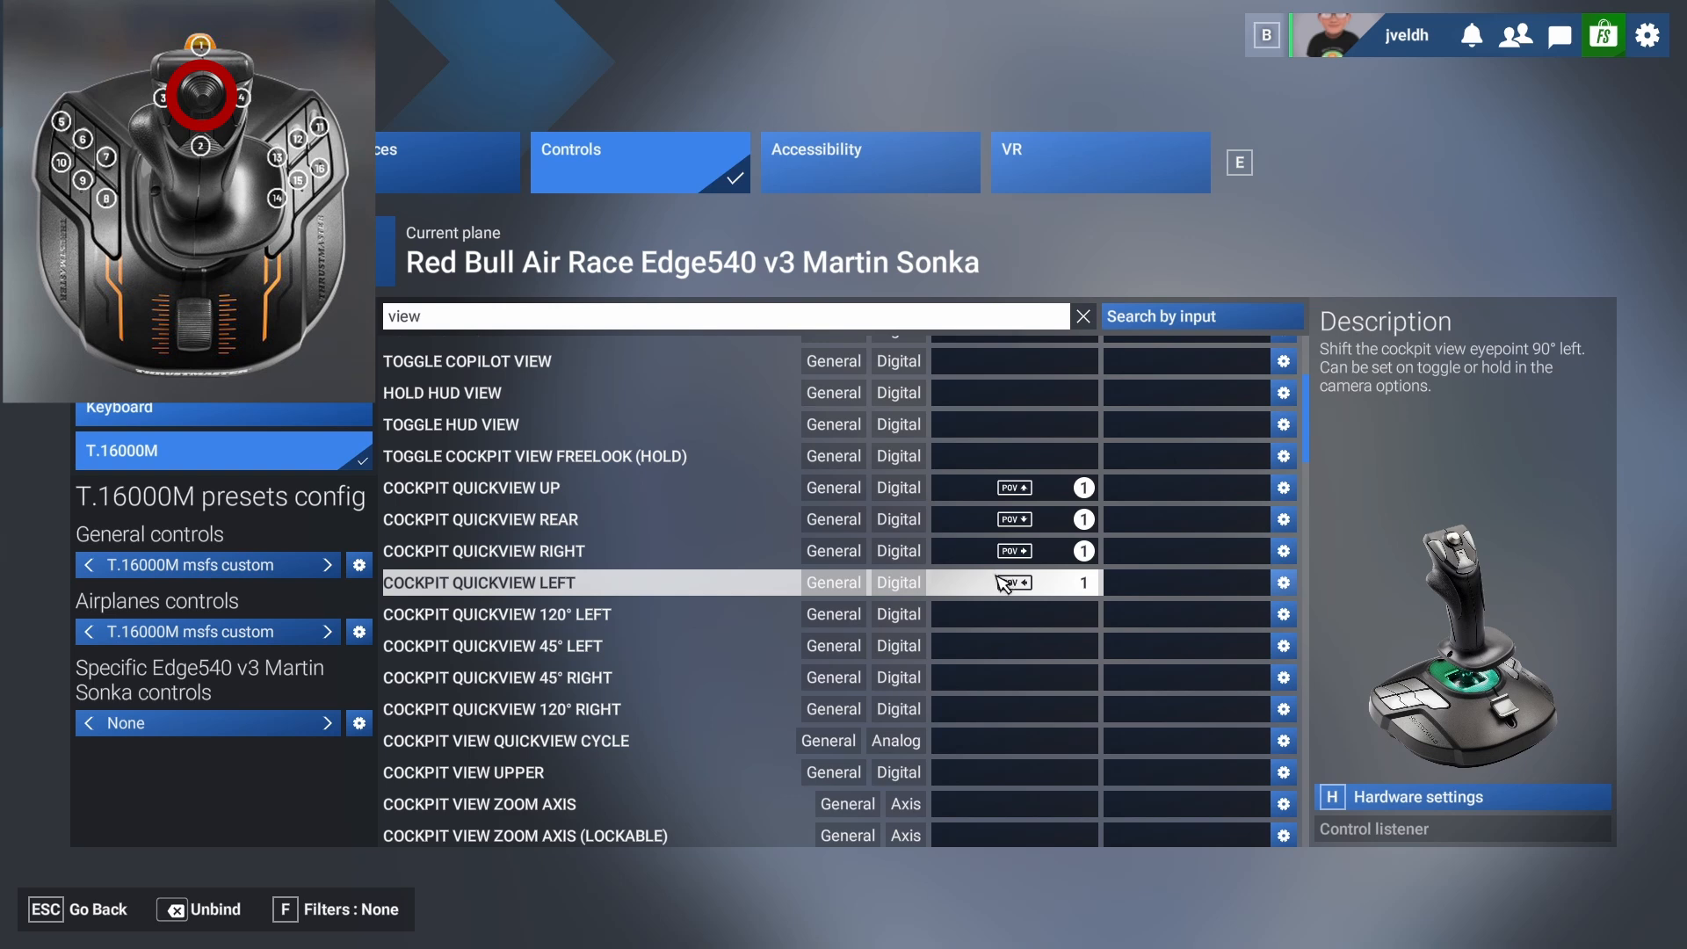
# Bind Previous Instrument View and Next Instrument View to the left and right directions of the POV hat.
pyautogui.scroll(-4, 993, 589)
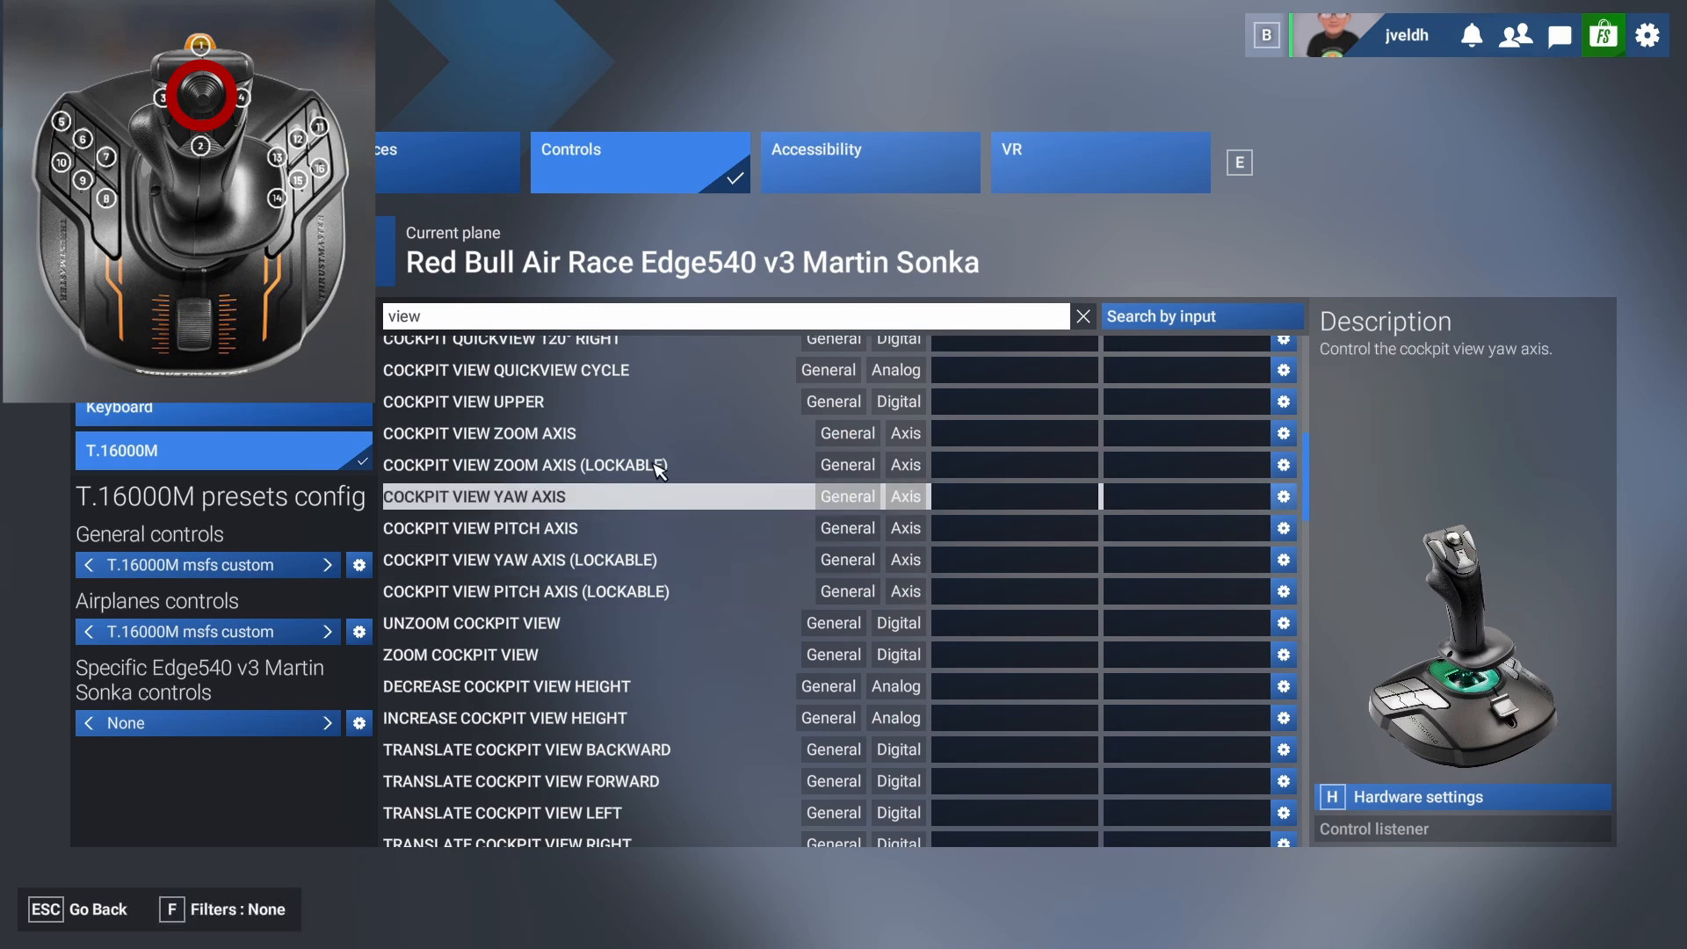
pyautogui.scroll(-3, 571, 558)
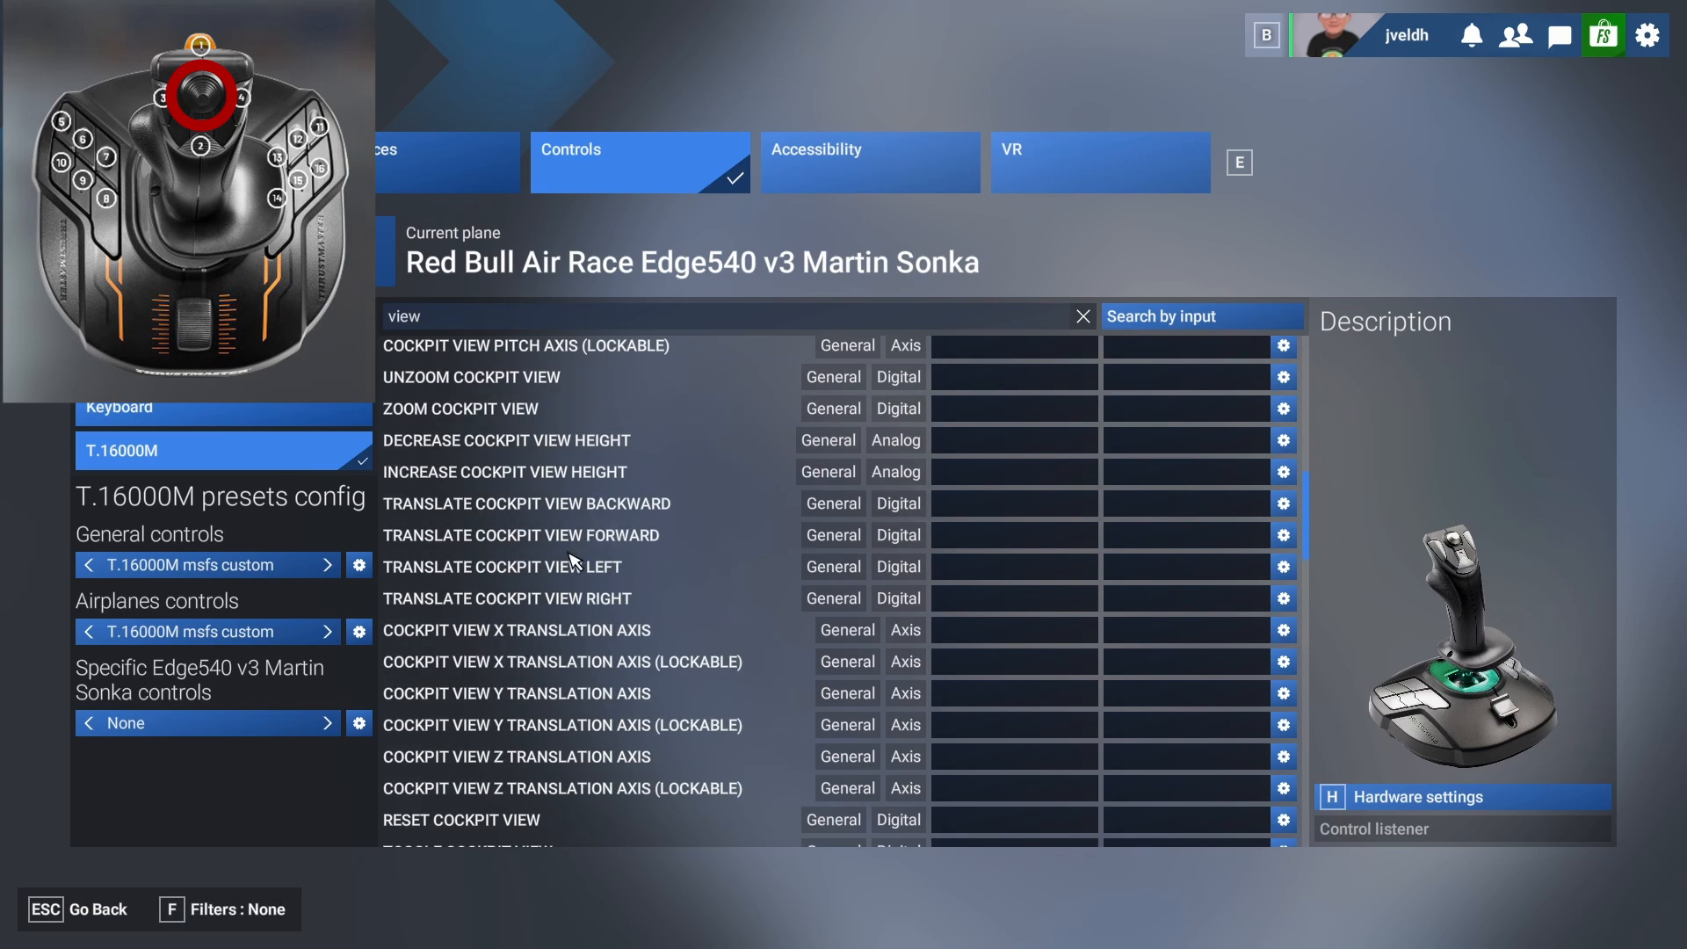
pyautogui.scroll(-7, 579, 571)
pyautogui.scroll(-12, 621, 709)
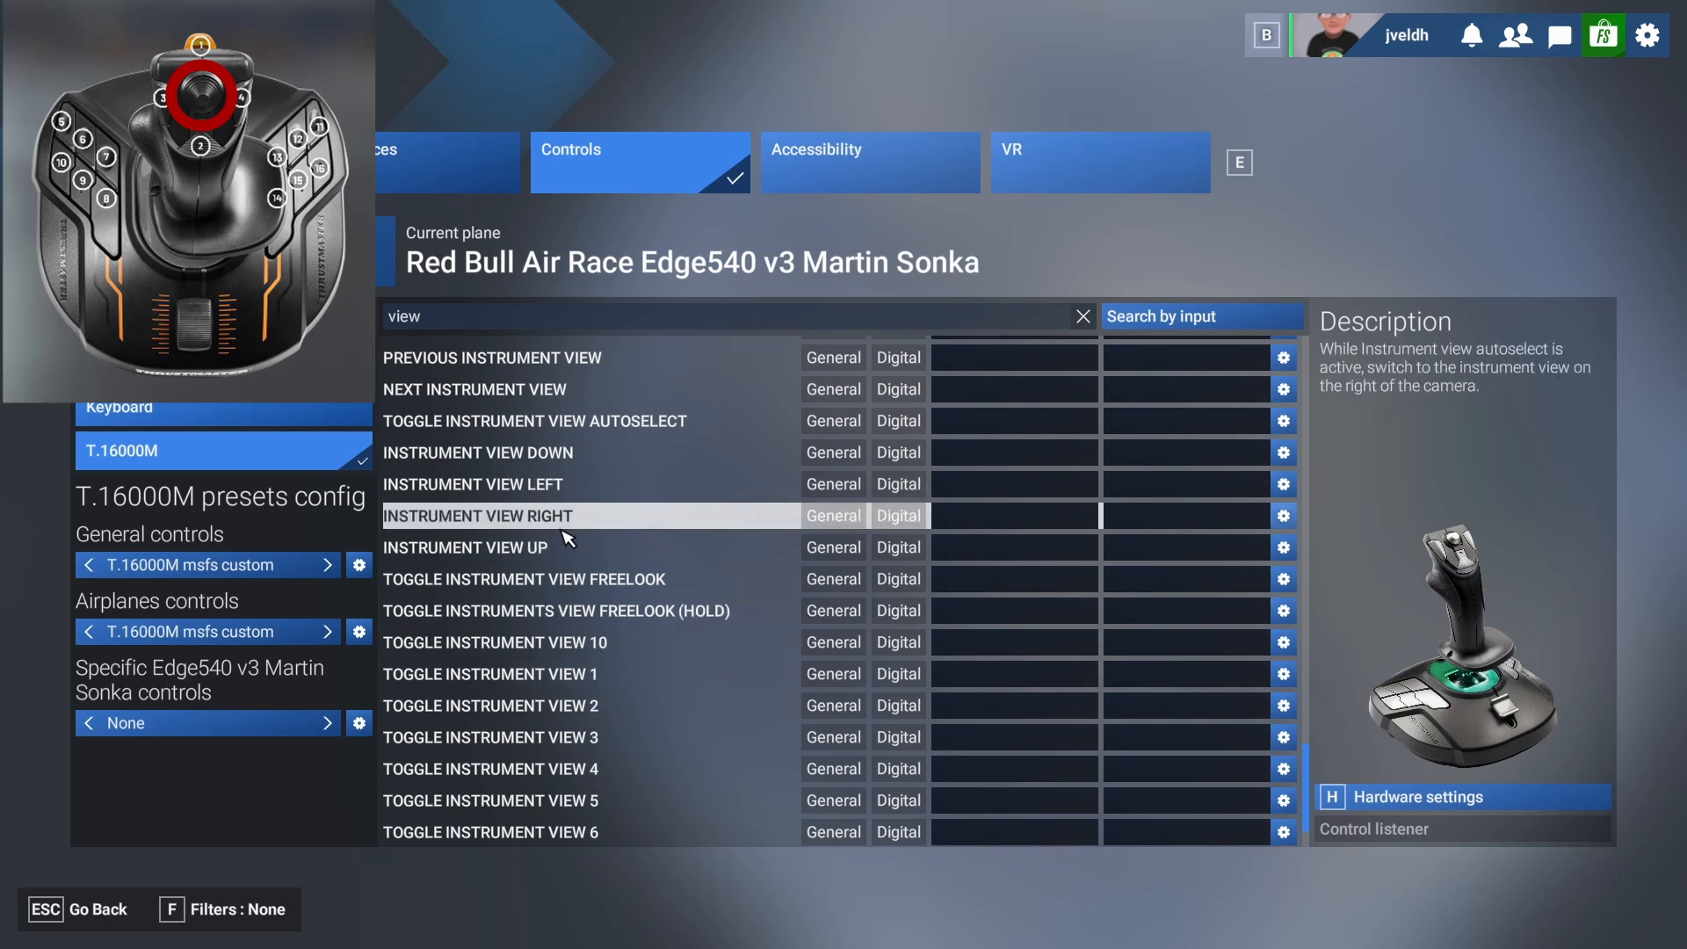
pyautogui.scroll(1, 567, 505)
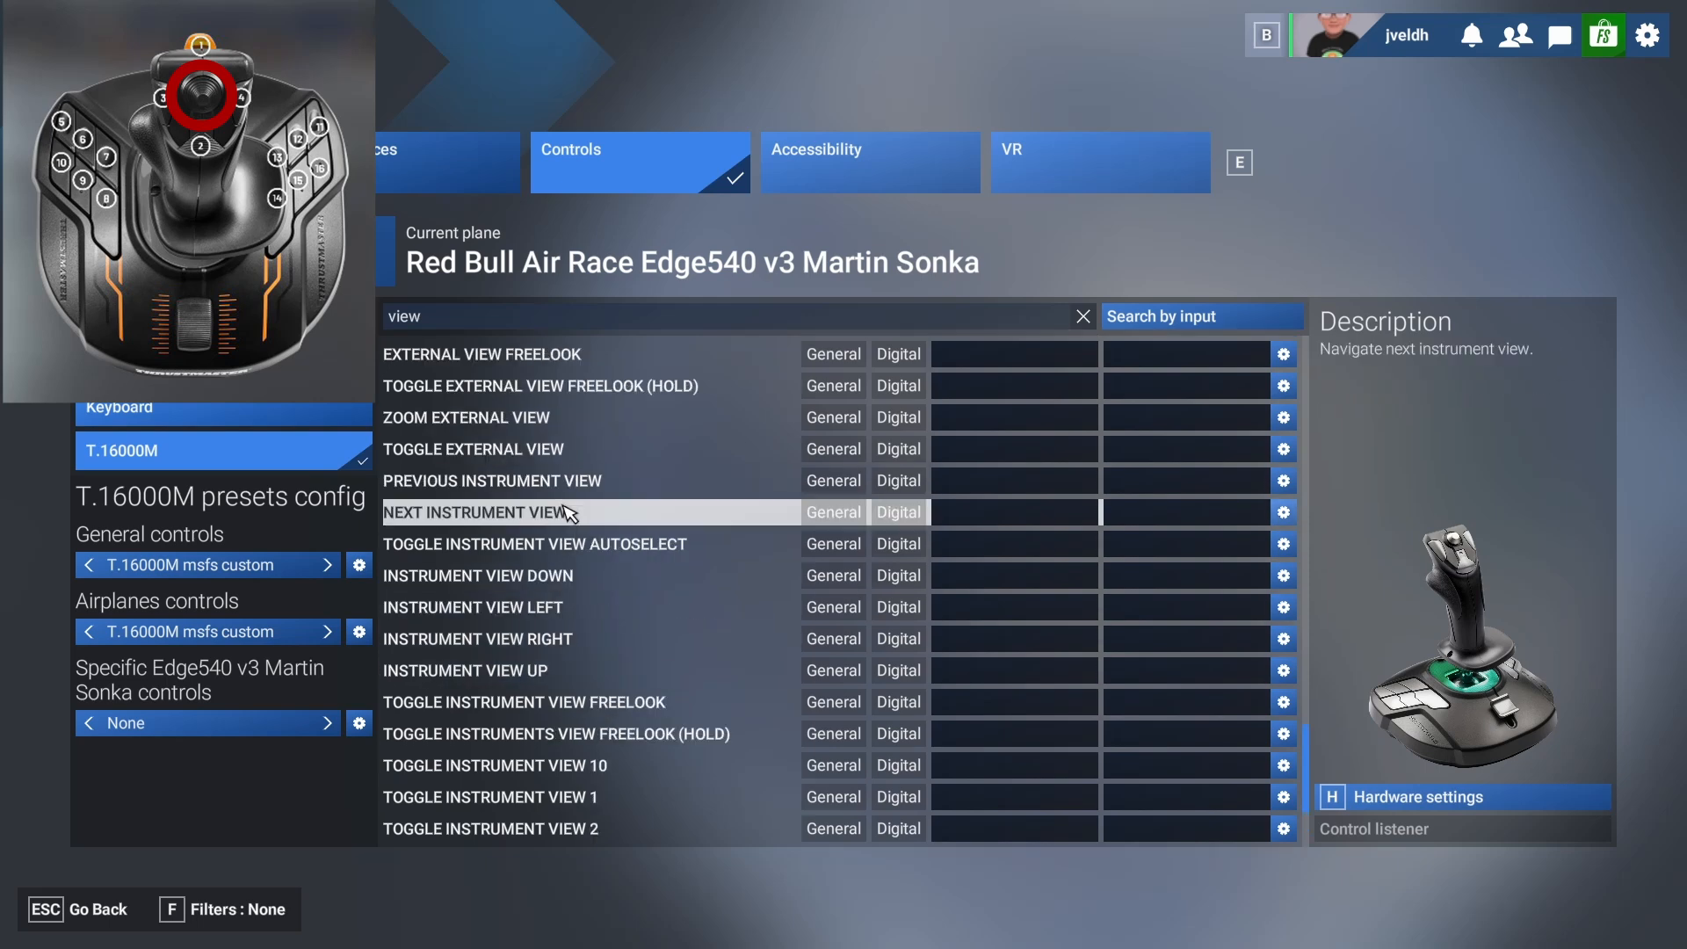
pyautogui.click(1010, 494)
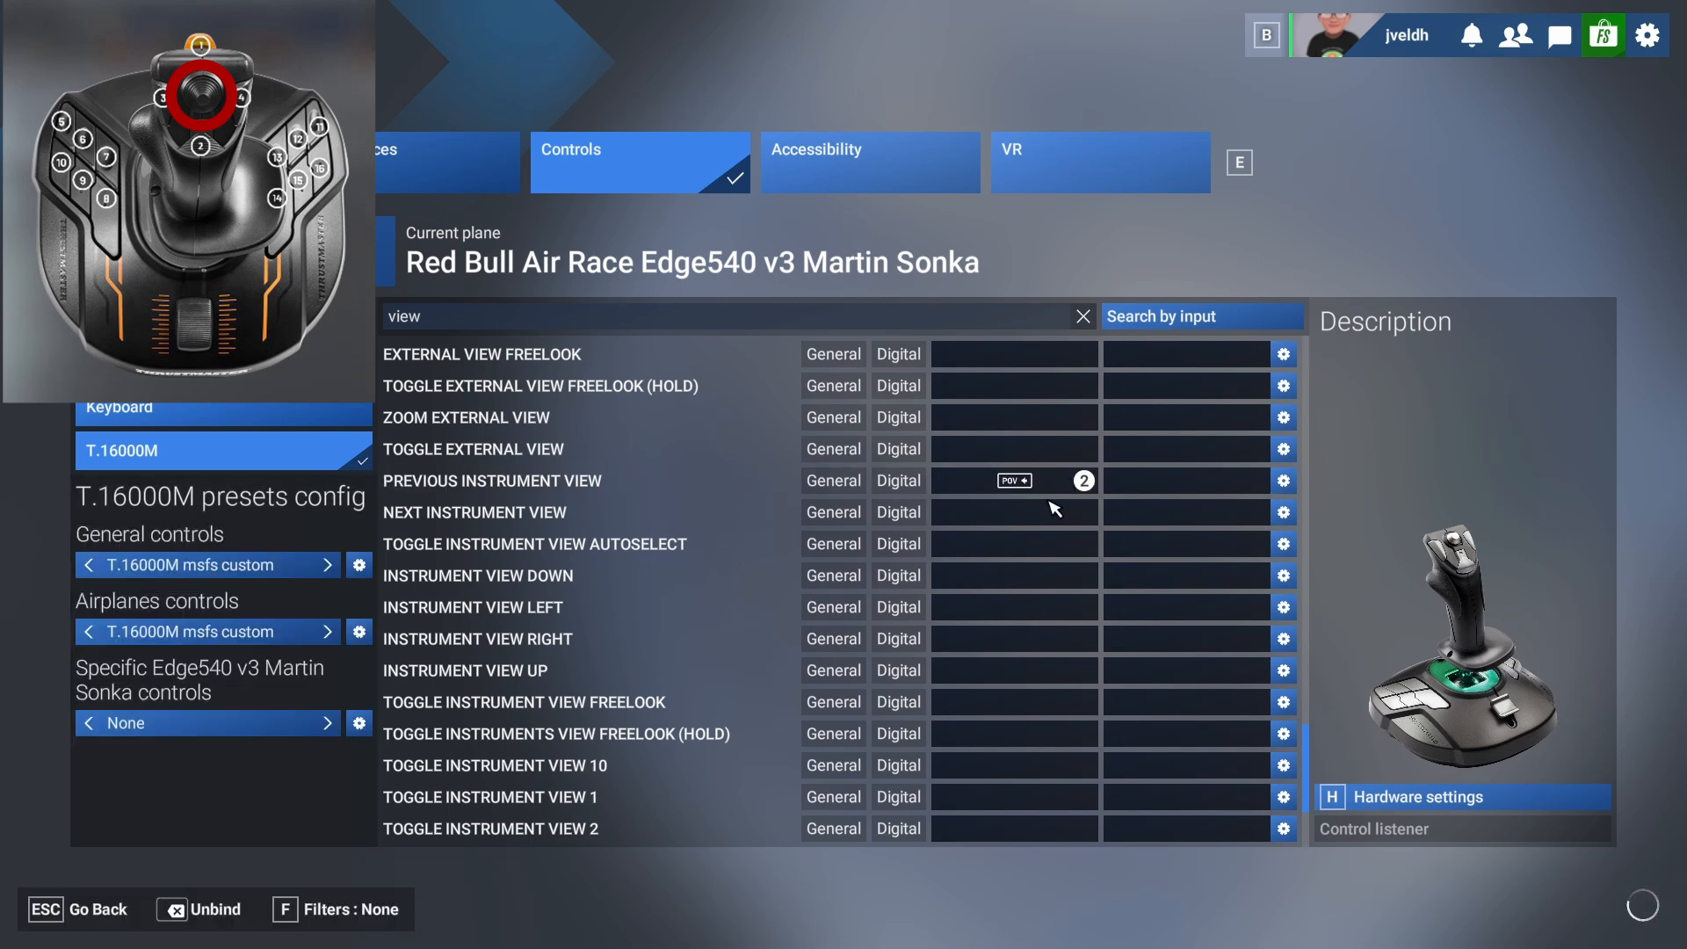
pyautogui.click(1046, 517)
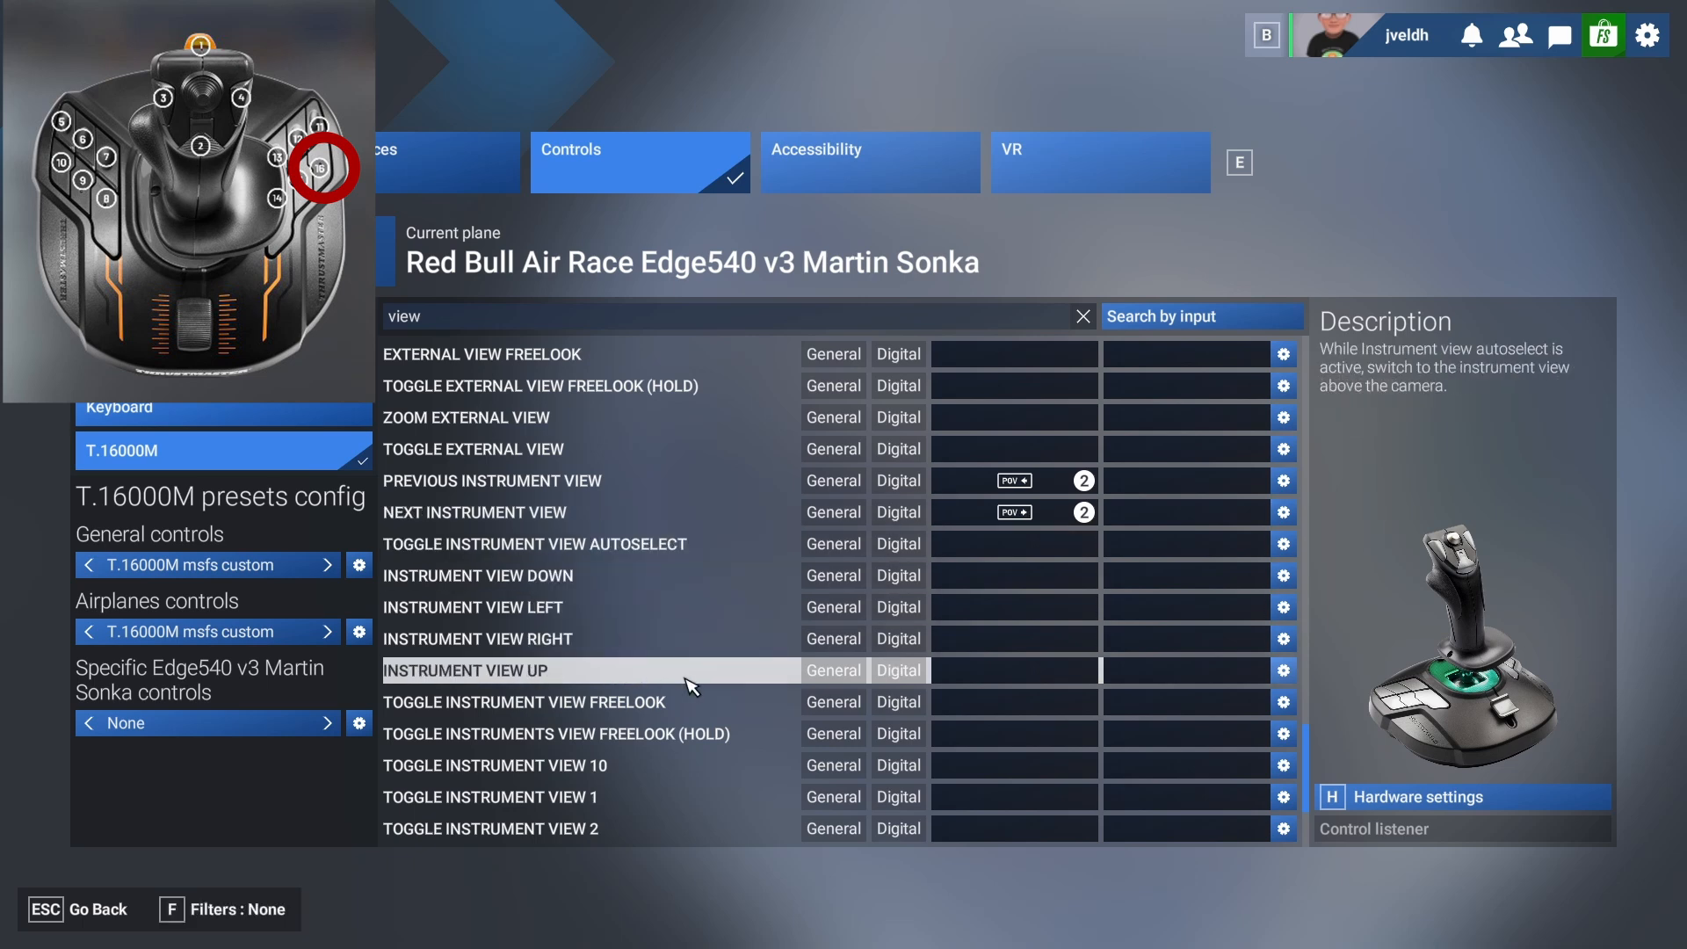
# Look through the remaining view actions and search the control actions for "instrument view".
pyautogui.scroll(-2, 677, 822)
pyautogui.scroll(-2, 673, 817)
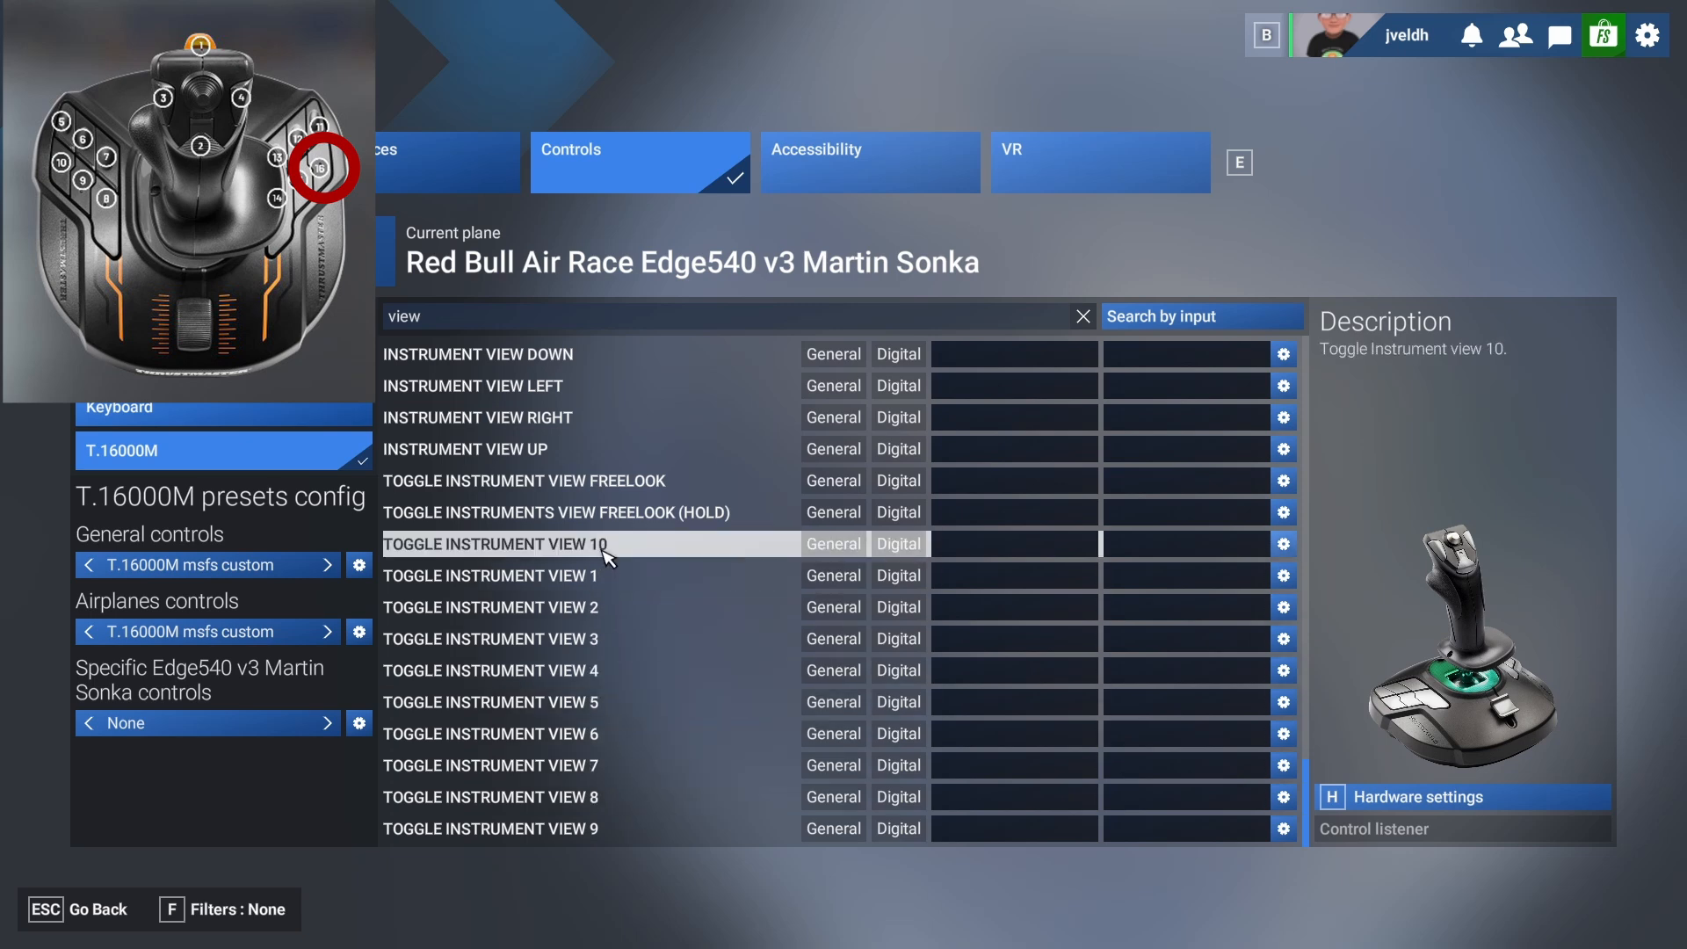
pyautogui.scroll(2, 606, 554)
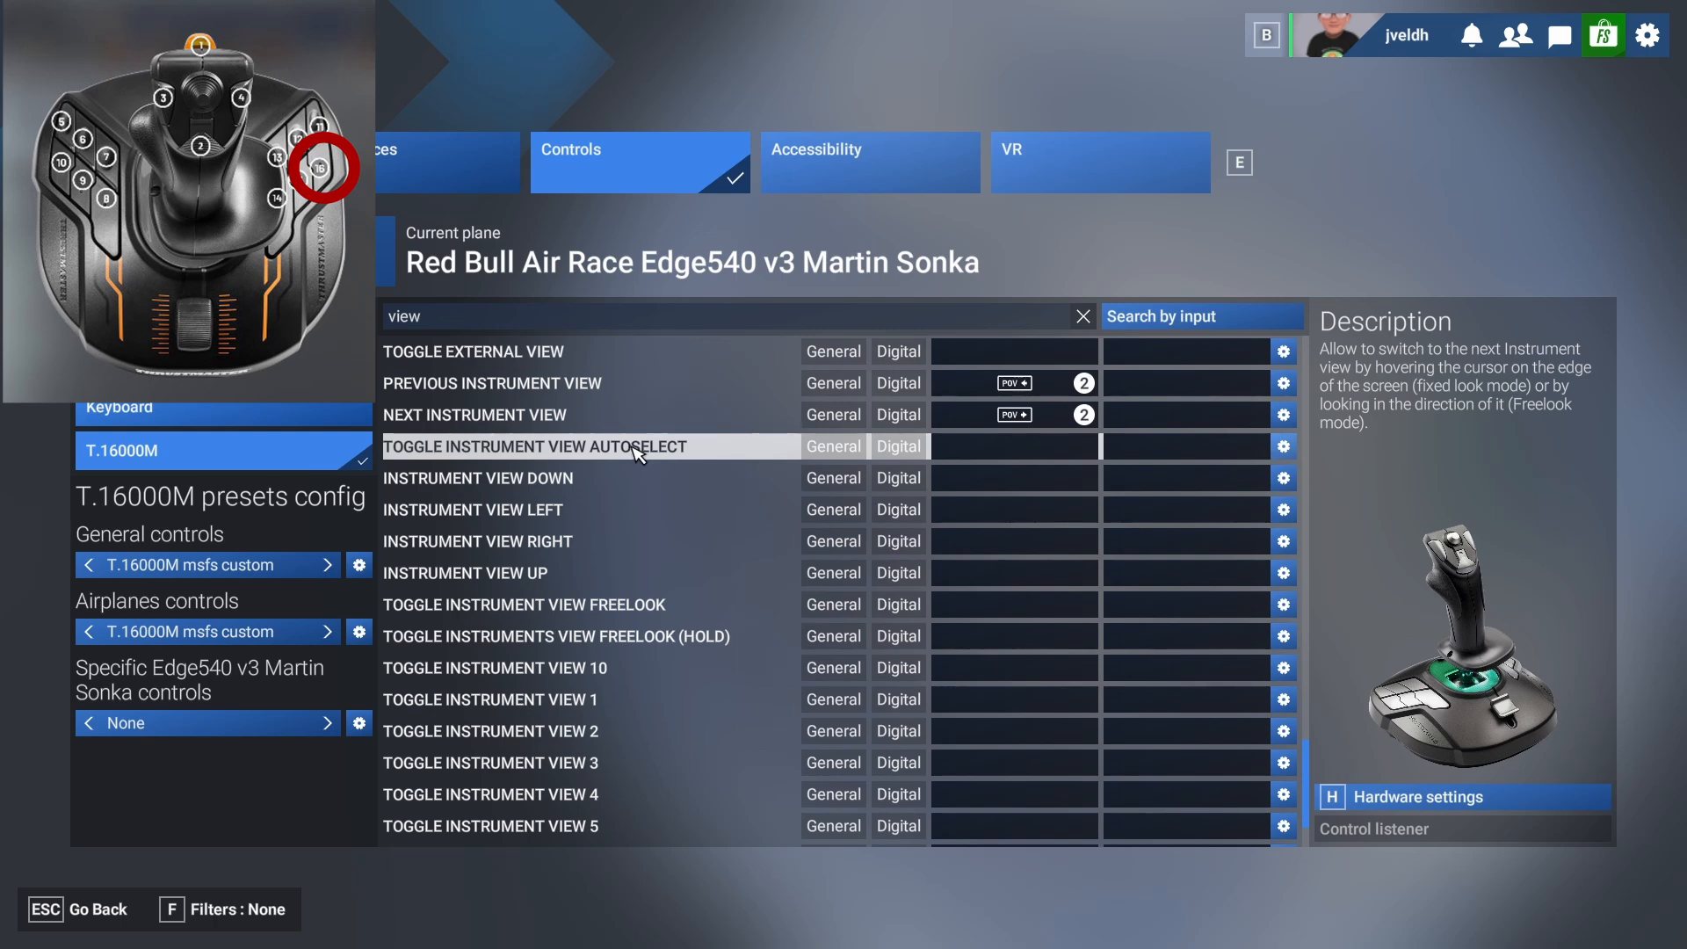
pyautogui.scroll(2, 639, 452)
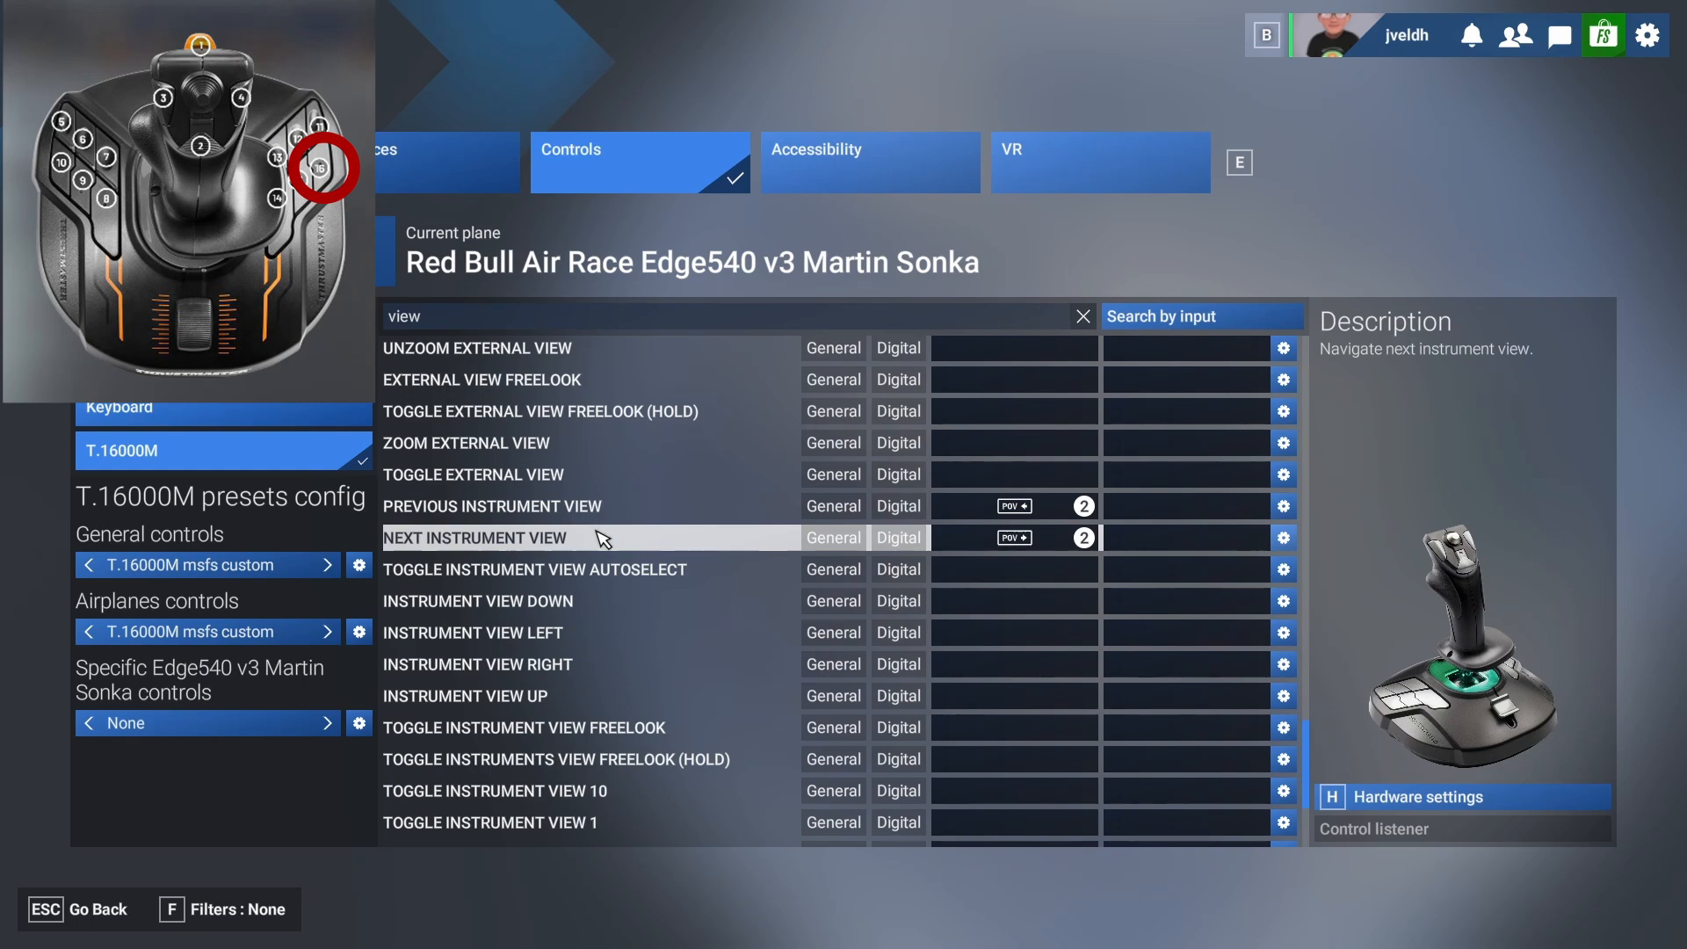
pyautogui.scroll(10, 607, 490)
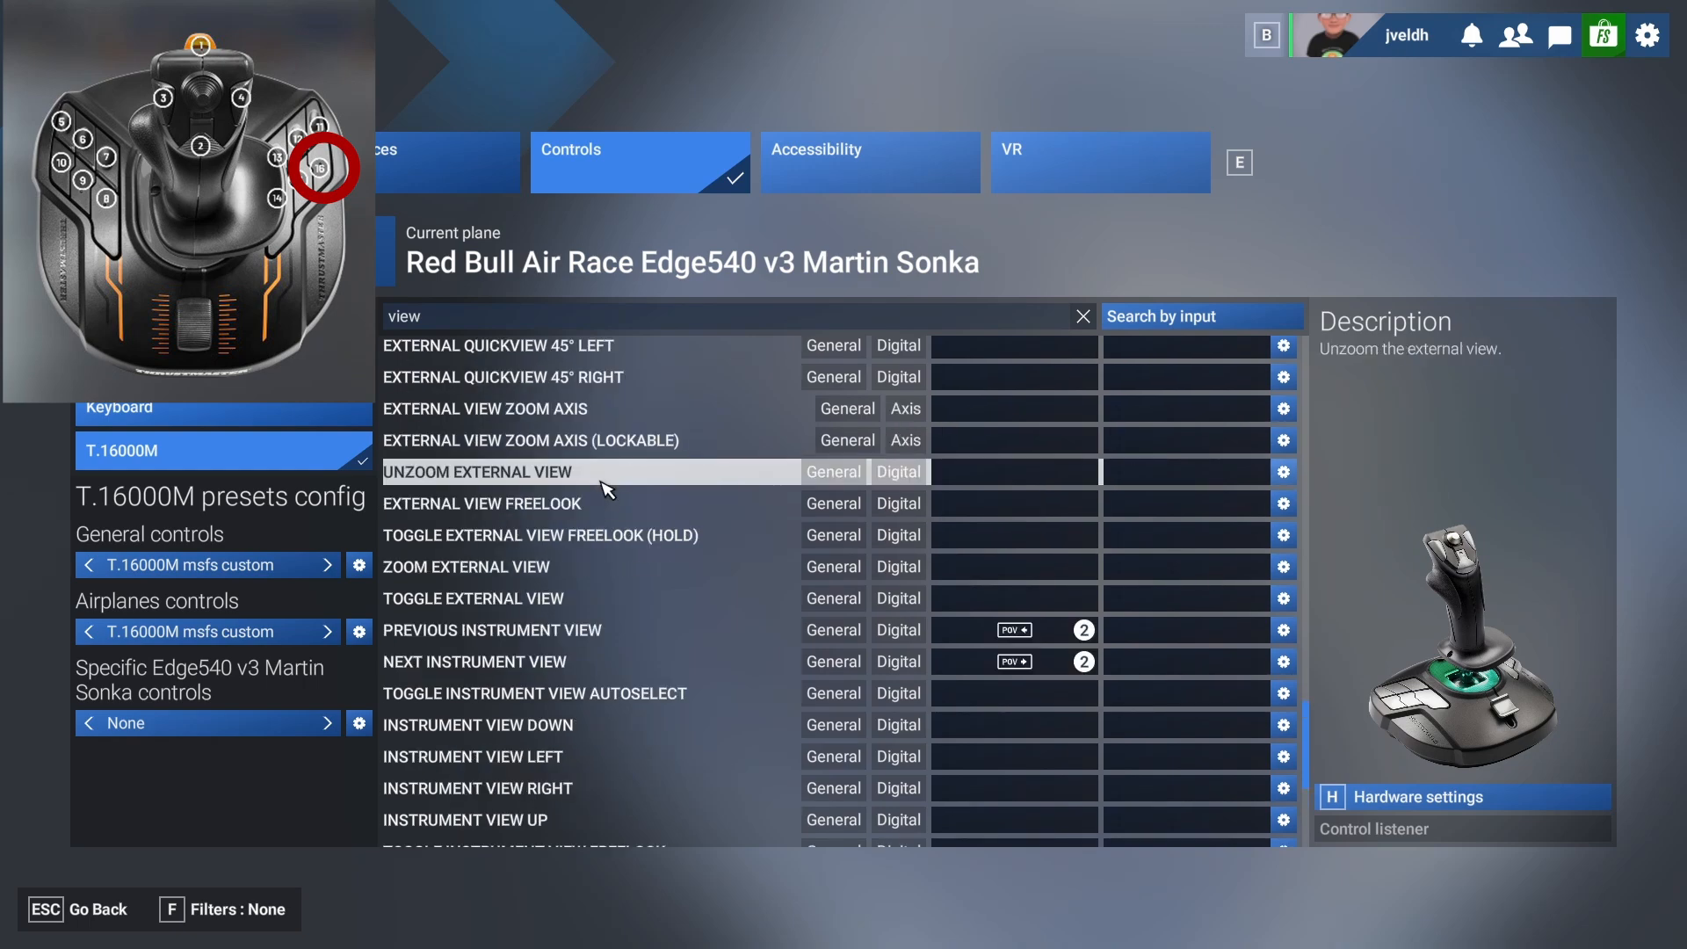
pyautogui.scroll(10, 595, 475)
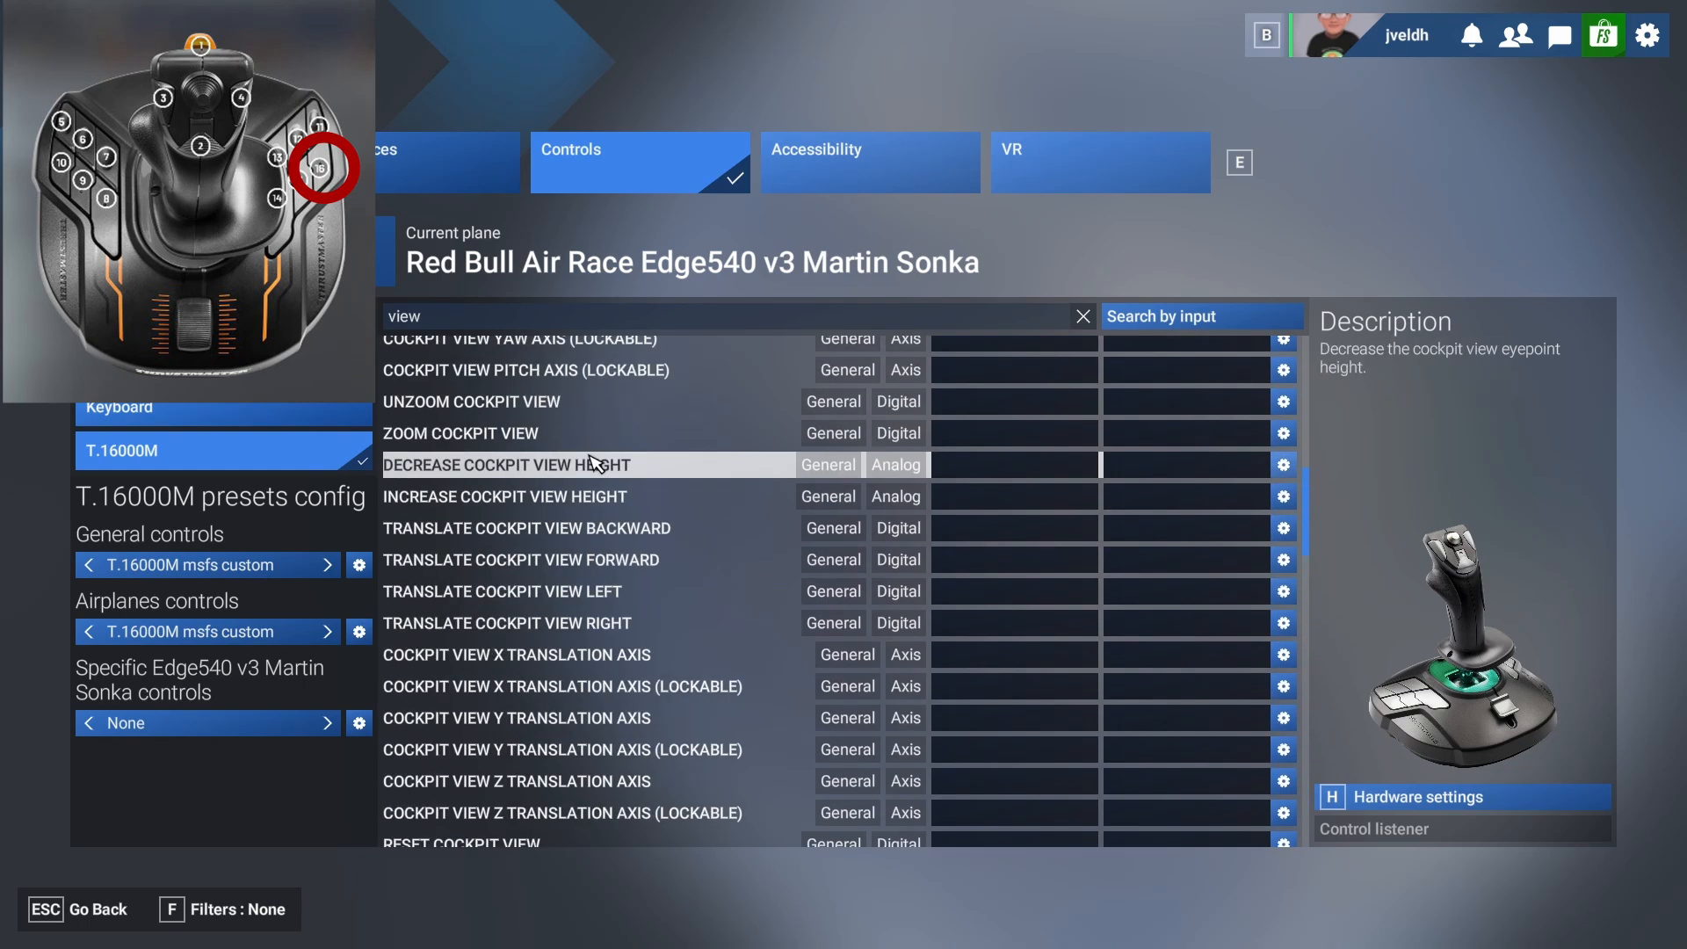
pyautogui.click(463, 321)
pyautogui.press('BackSpace')
pyautogui.press('BackSpace')
pyautogui.press('BackSpace')
pyautogui.press('BackSpace')
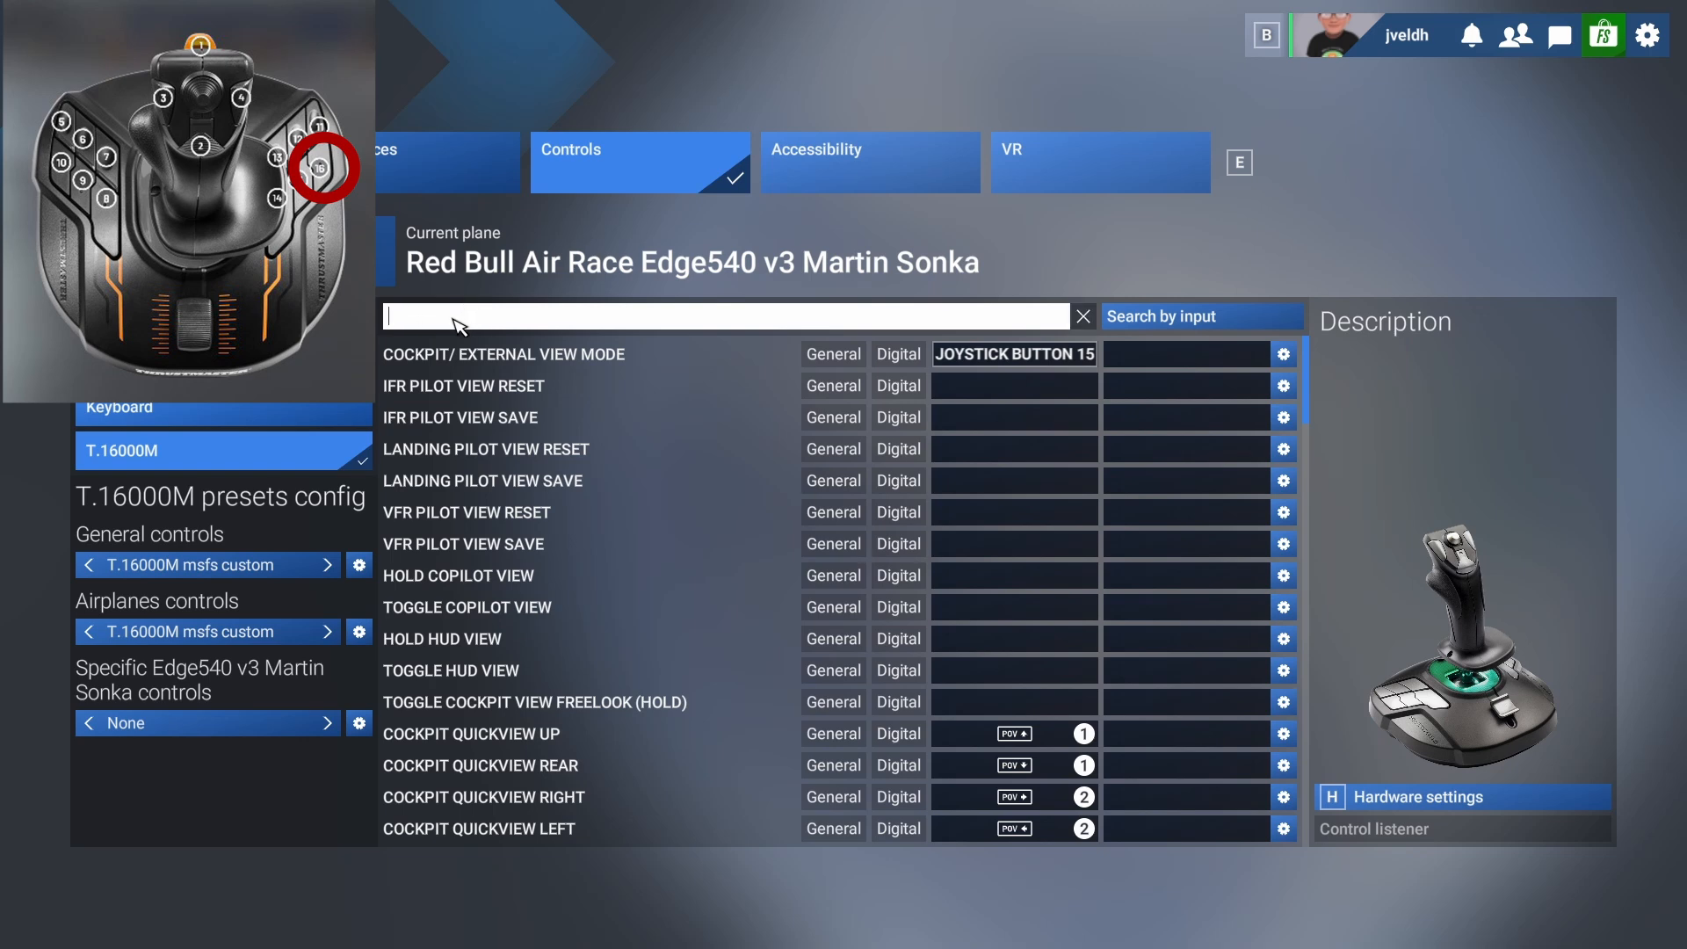
pyautogui.write('instrument view')
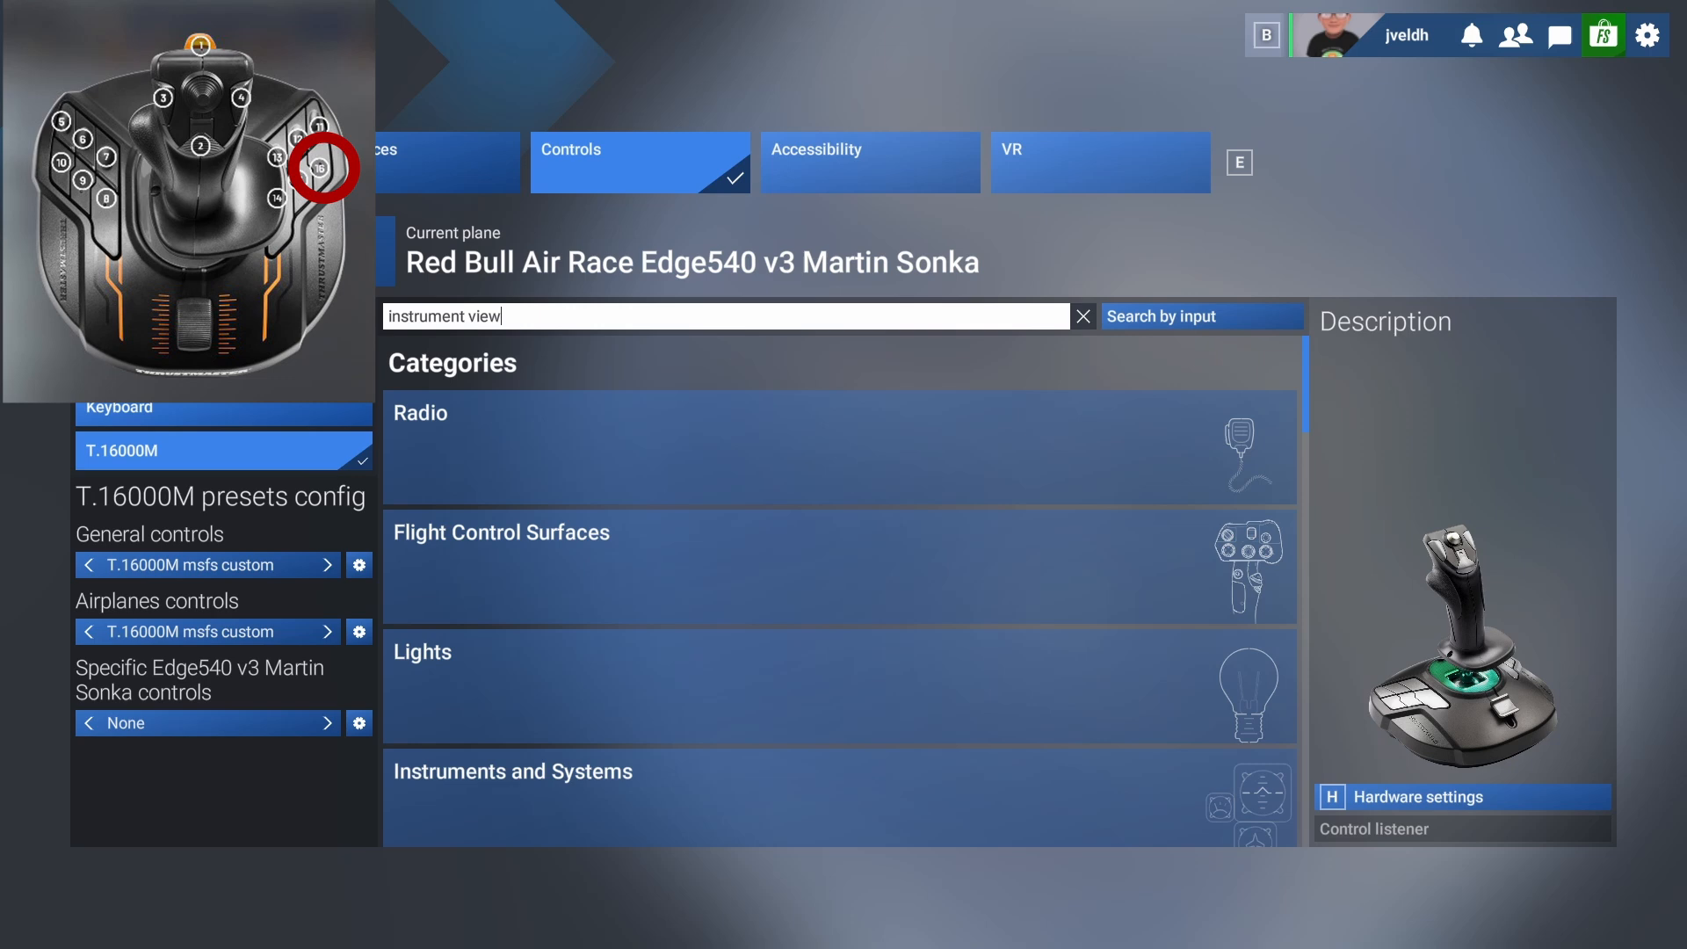
pyautogui.press('Return')
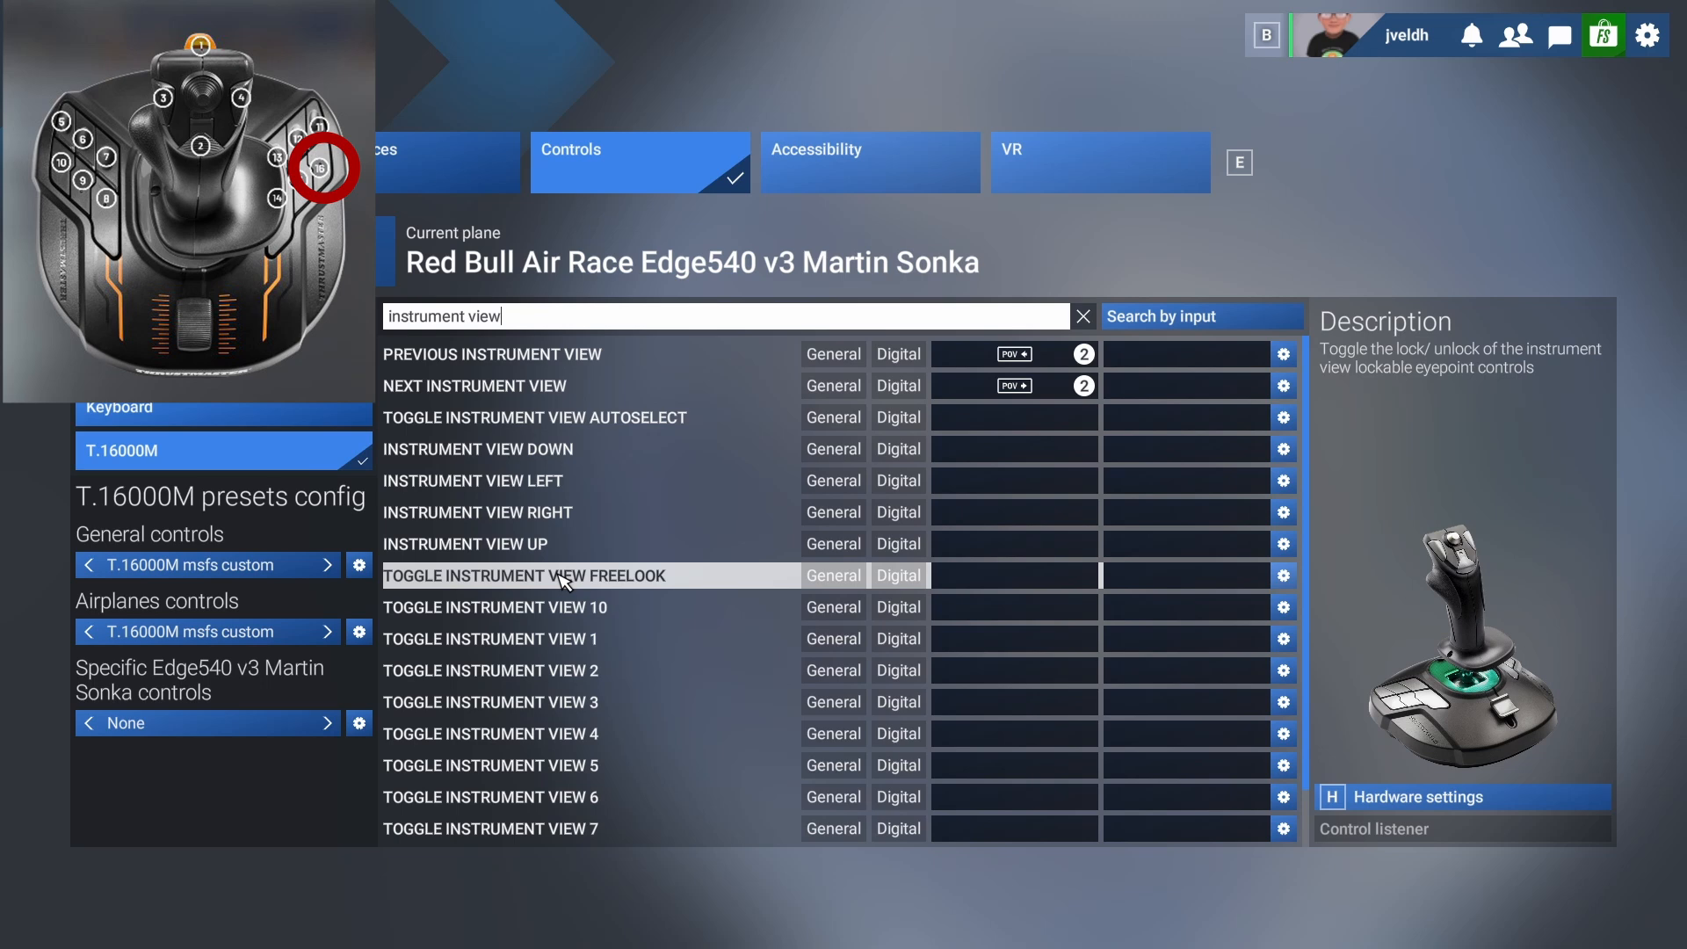
# Bind Toggle Instrument View 1 to joystick button 16.
pyautogui.scroll(-2, 562, 582)
pyautogui.scroll(2, 562, 582)
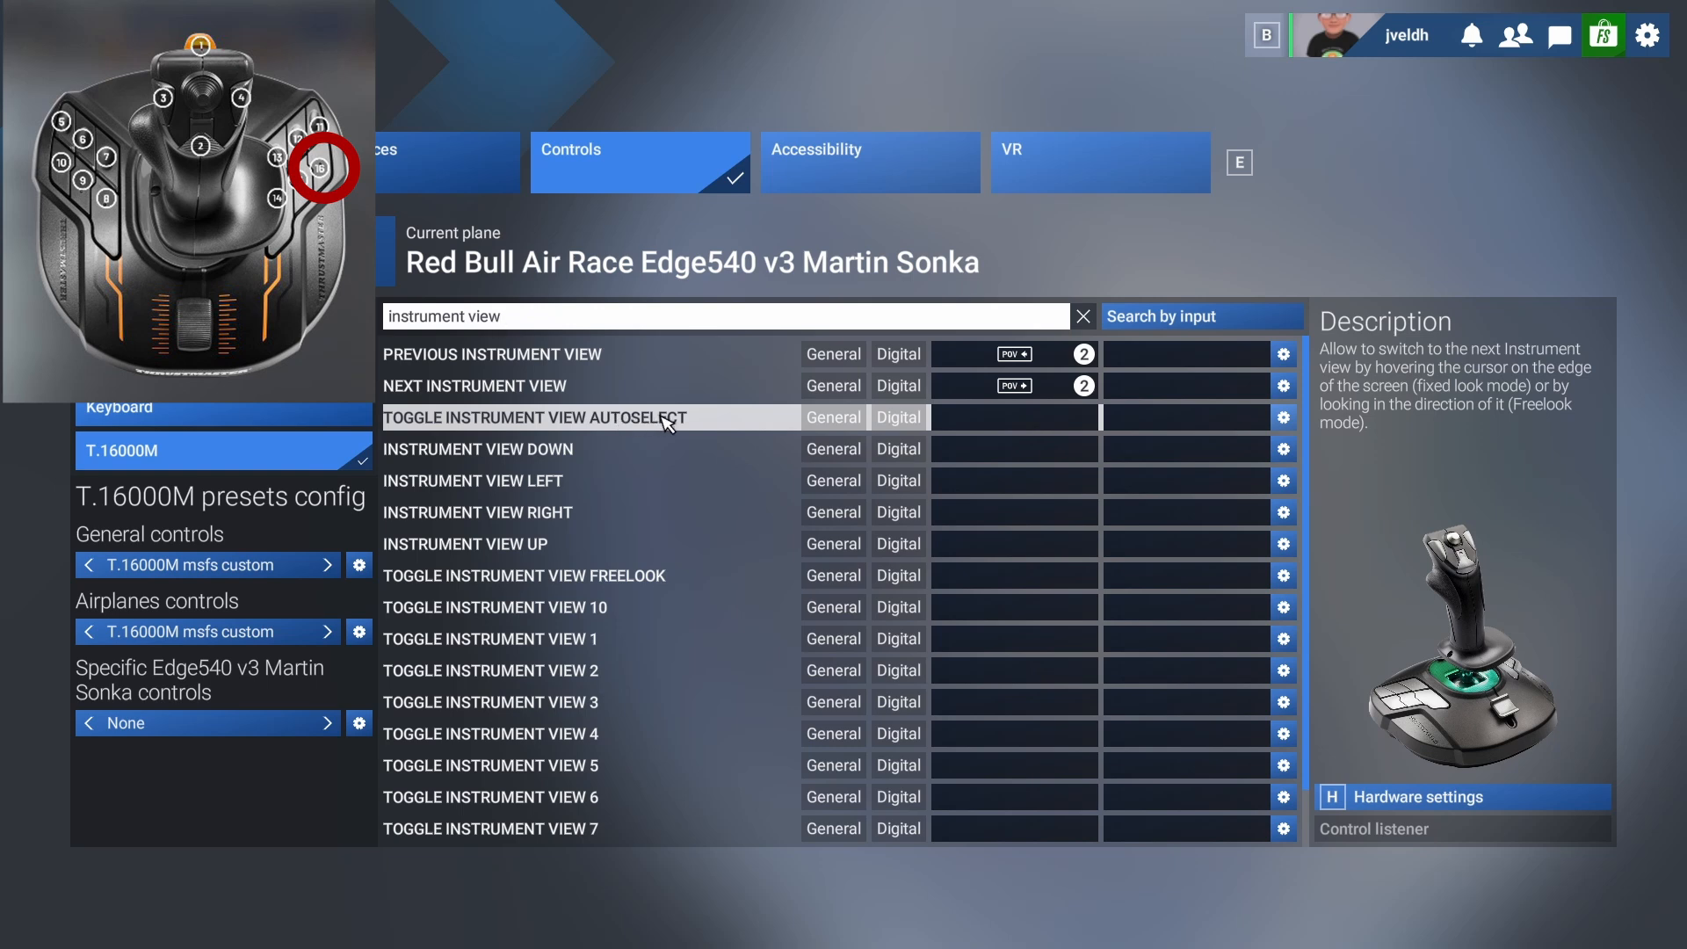
pyautogui.click(982, 647)
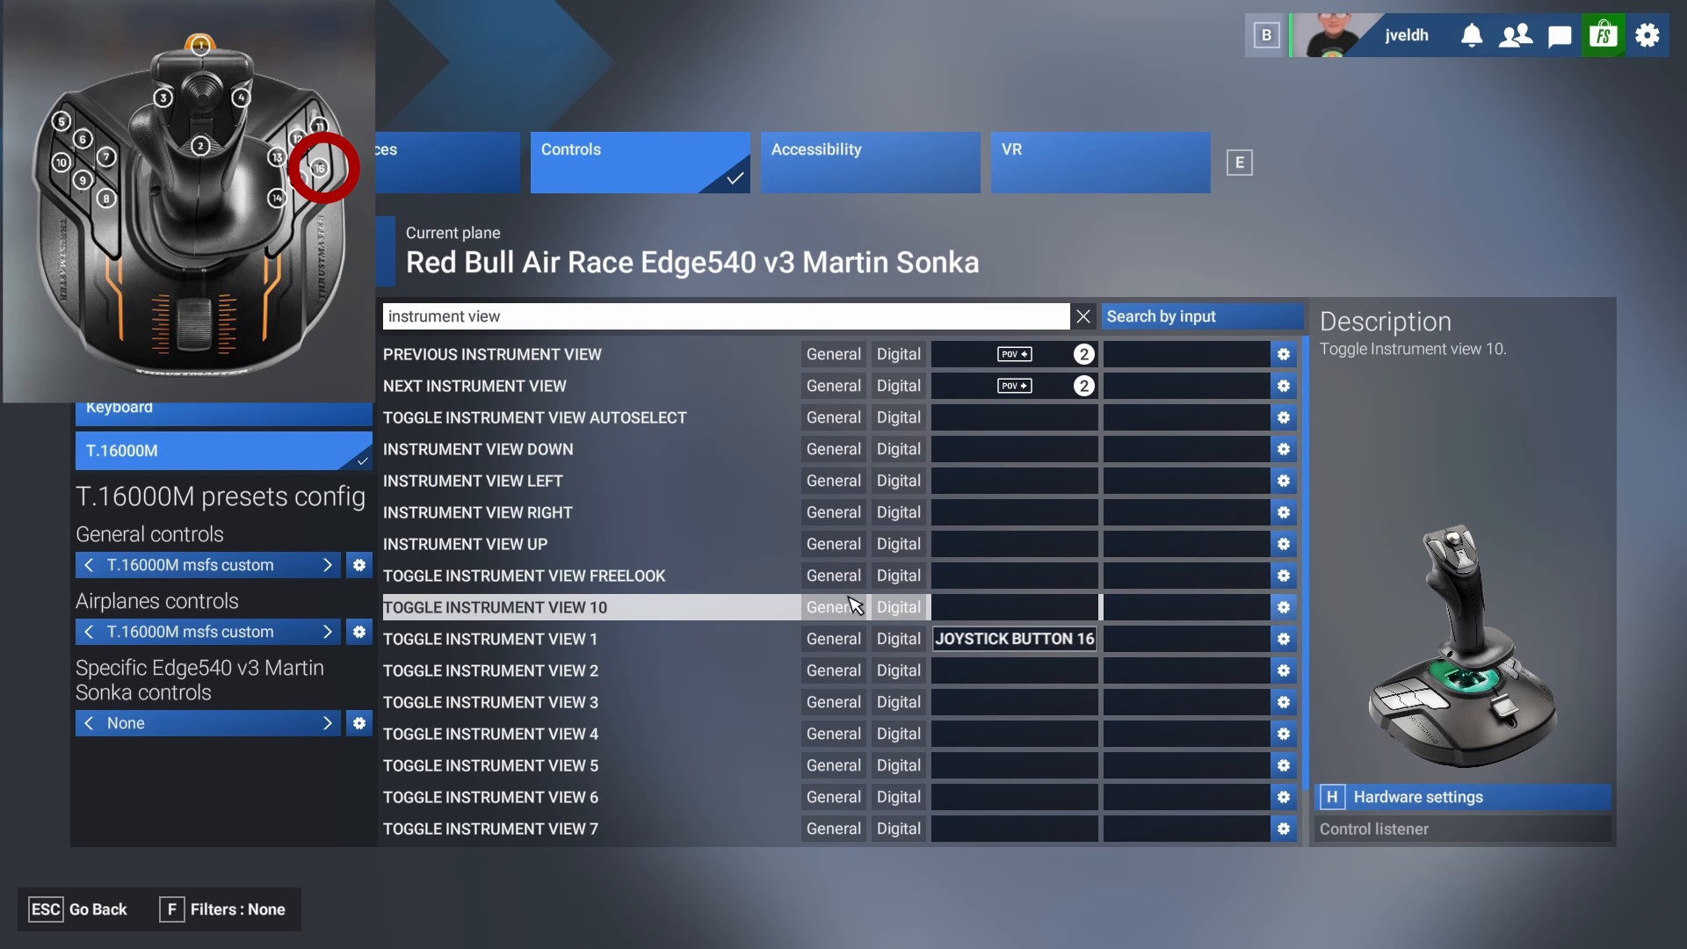
# Search the control actions for "brakes" and bind the Brakes action to joystick button 3.
pyautogui.click(531, 323)
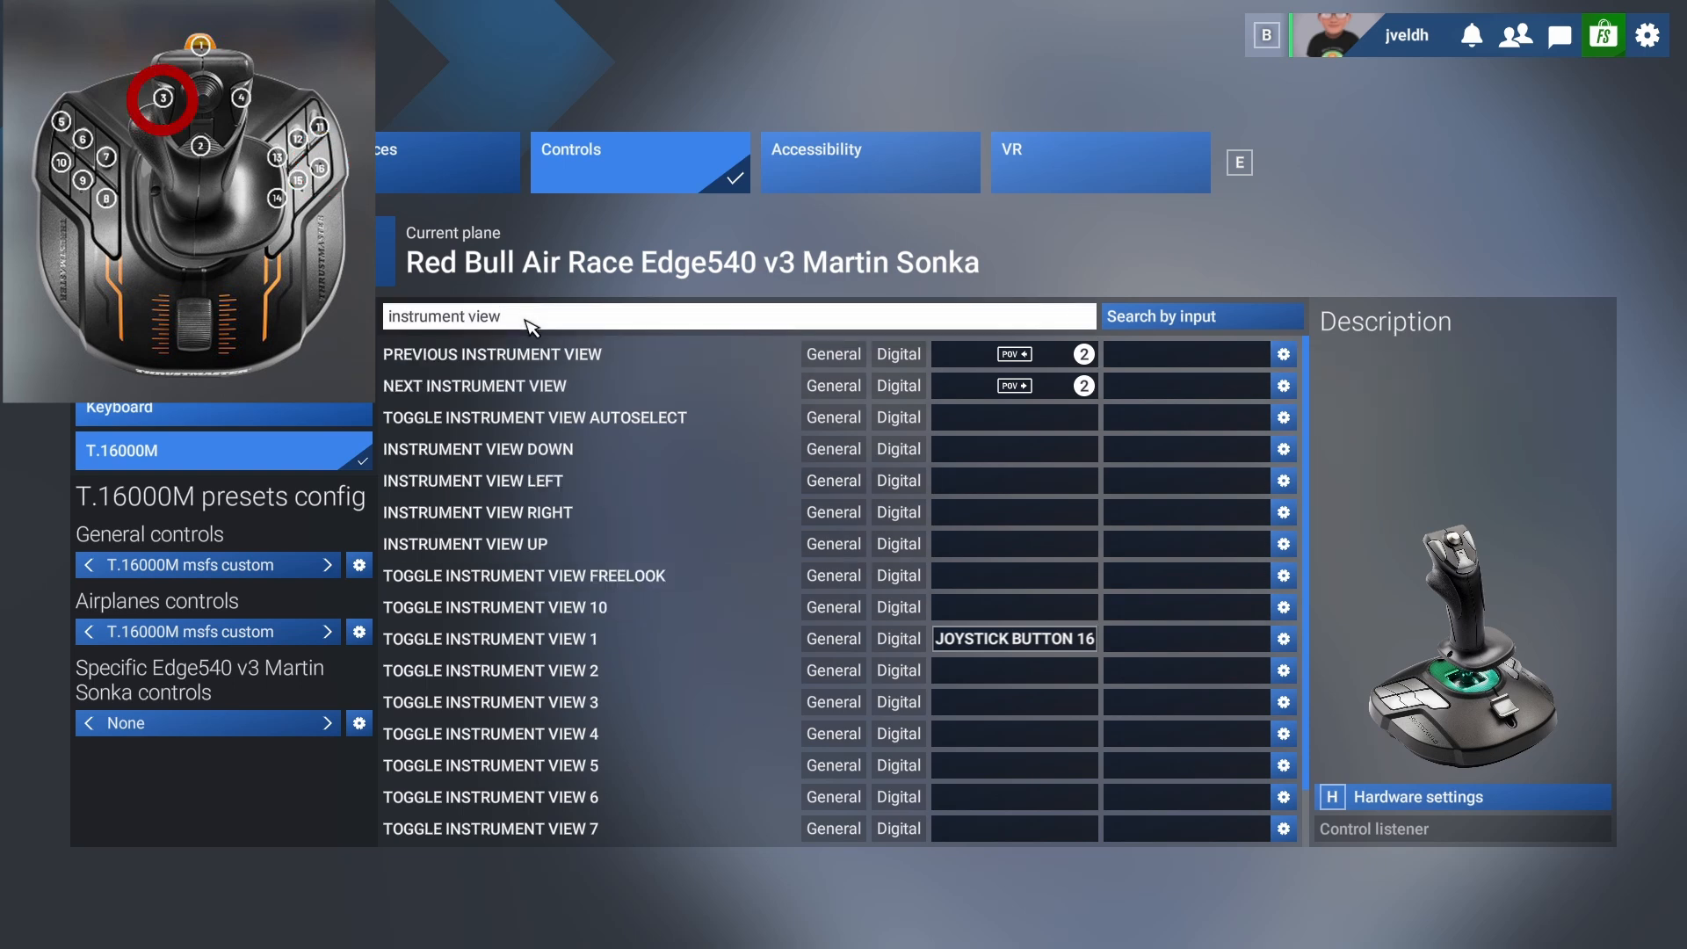
pyautogui.press('BackSpace')
pyautogui.press('BackSpace')
pyautogui.press('BackSpace')
pyautogui.press('BackSpace')
pyautogui.press('BackSpace')
pyautogui.press('BackSpace')
pyautogui.press('BackSpace')
pyautogui.press('BackSpace')
pyautogui.press('BackSpace')
pyautogui.press('BackSpace')
pyautogui.press('BackSpace')
pyautogui.press('BackSpace')
pyautogui.press('BackSpace')
pyautogui.press('BackSpace')
pyautogui.press('BackSpace')
pyautogui.write('br')
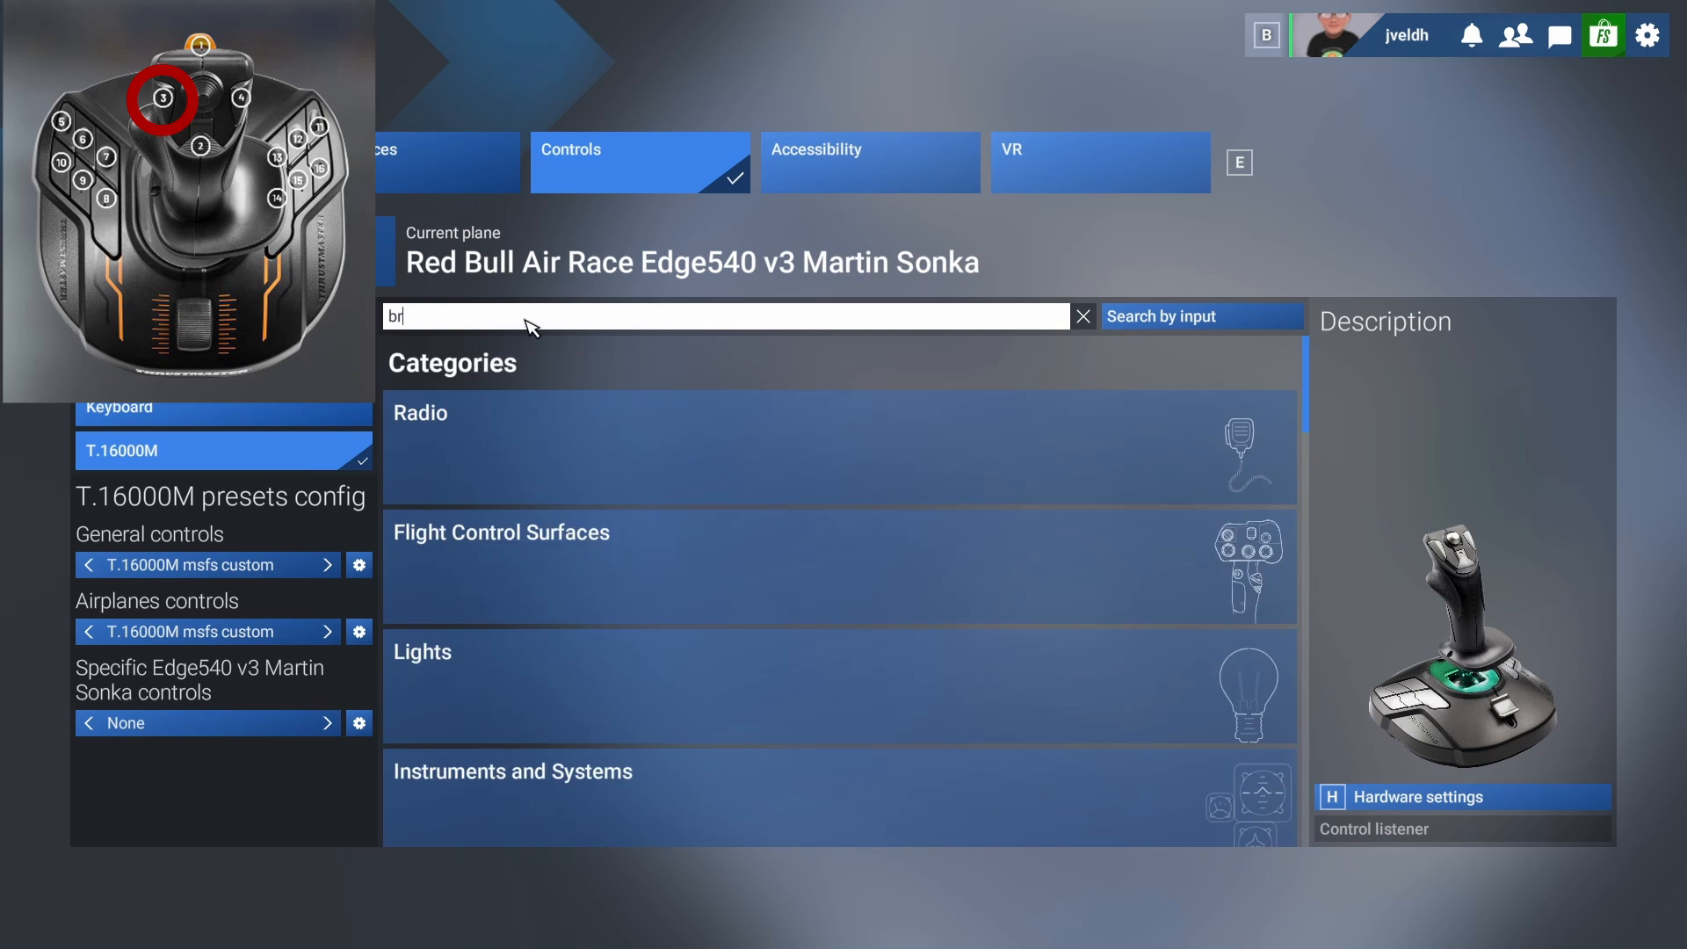
pyautogui.write('akes')
pyautogui.press('Return')
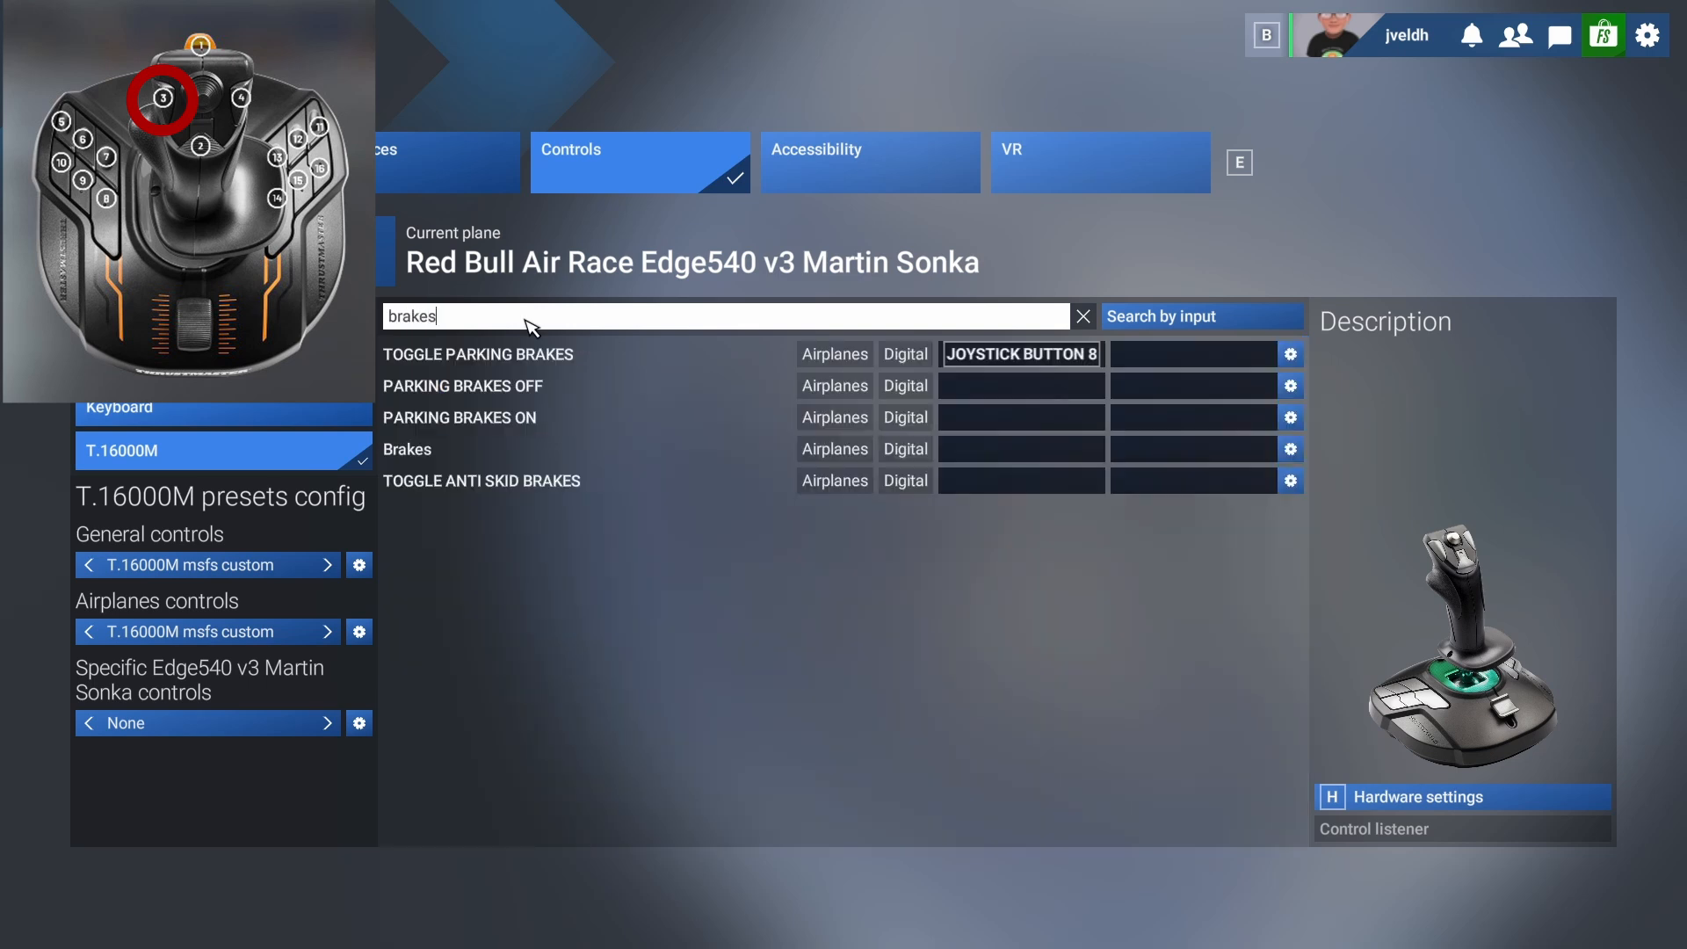
pyautogui.click(1004, 457)
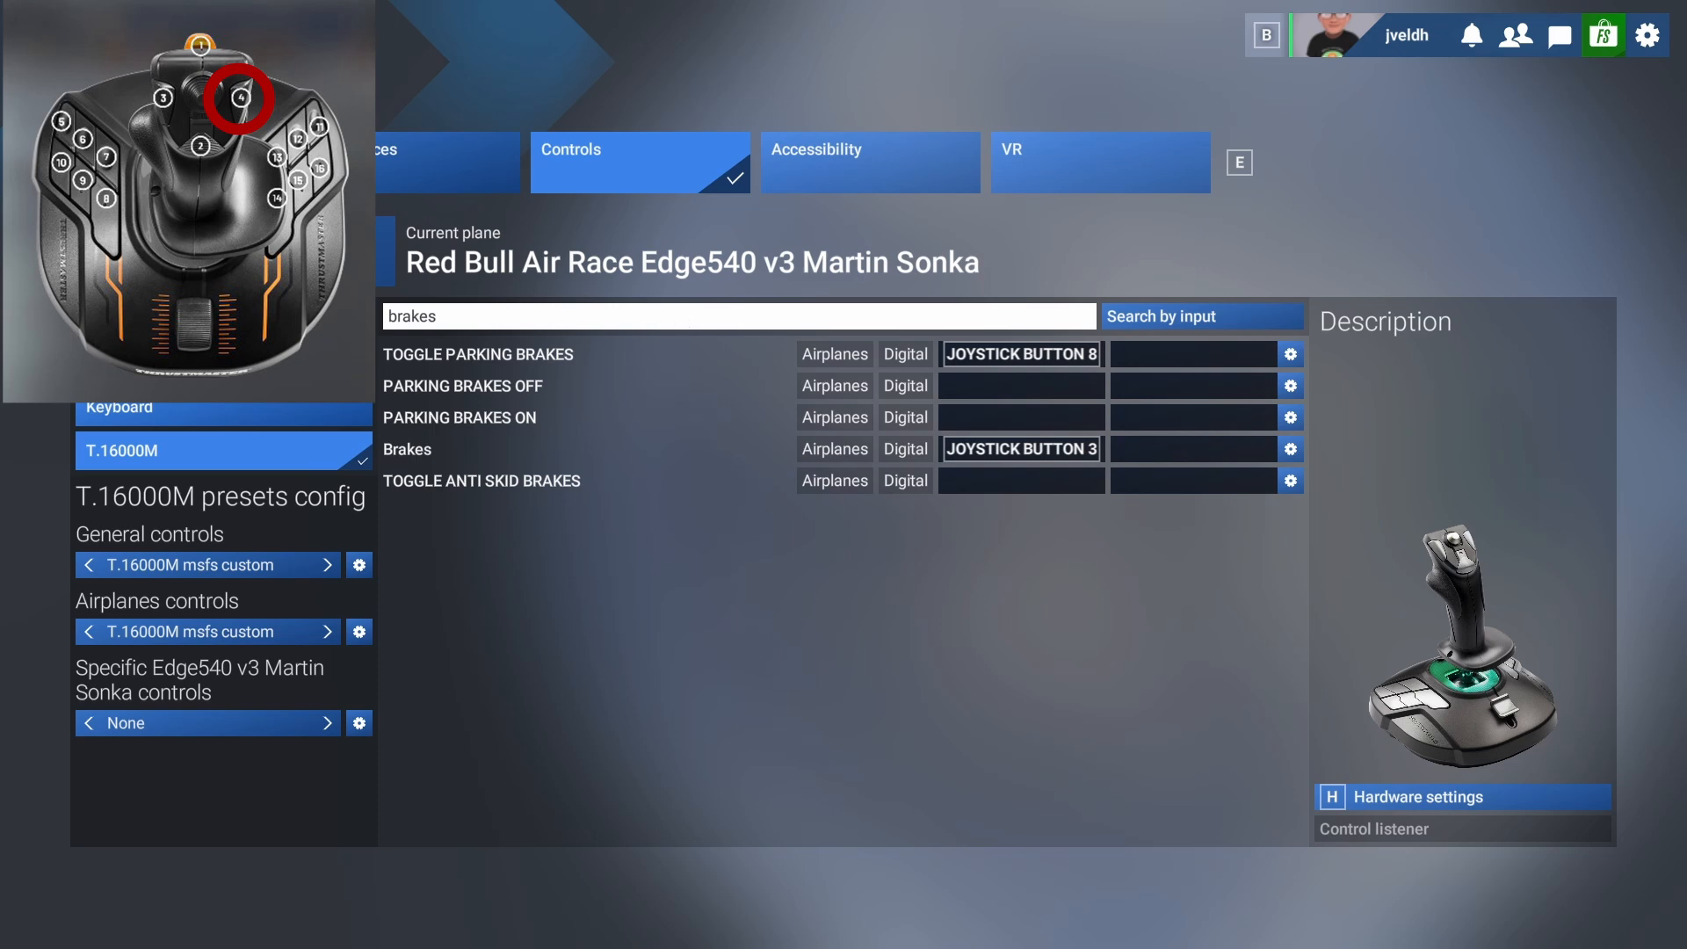
# Find the landing gear action and bind Toggle Landing Gear to joystick button 4.
pyautogui.press('BackSpace')
pyautogui.press('BackSpace')
pyautogui.press('BackSpace')
pyautogui.press('BackSpace')
pyautogui.press('BackSpace')
pyautogui.press('BackSpace')
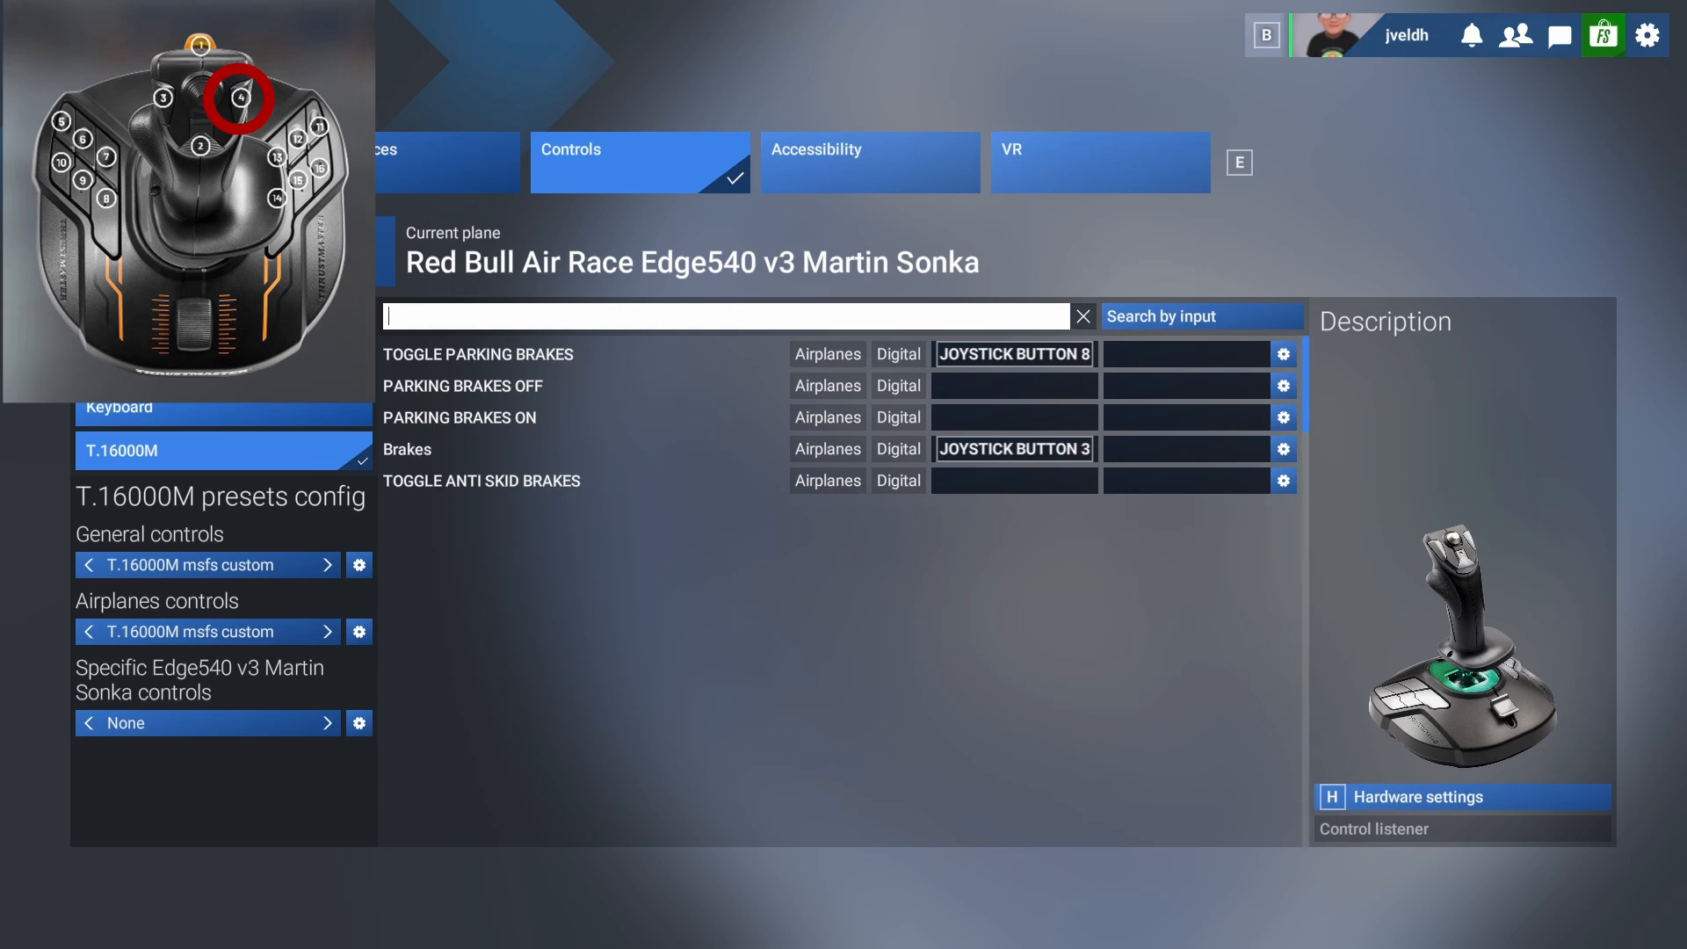
pyautogui.write('landing g')
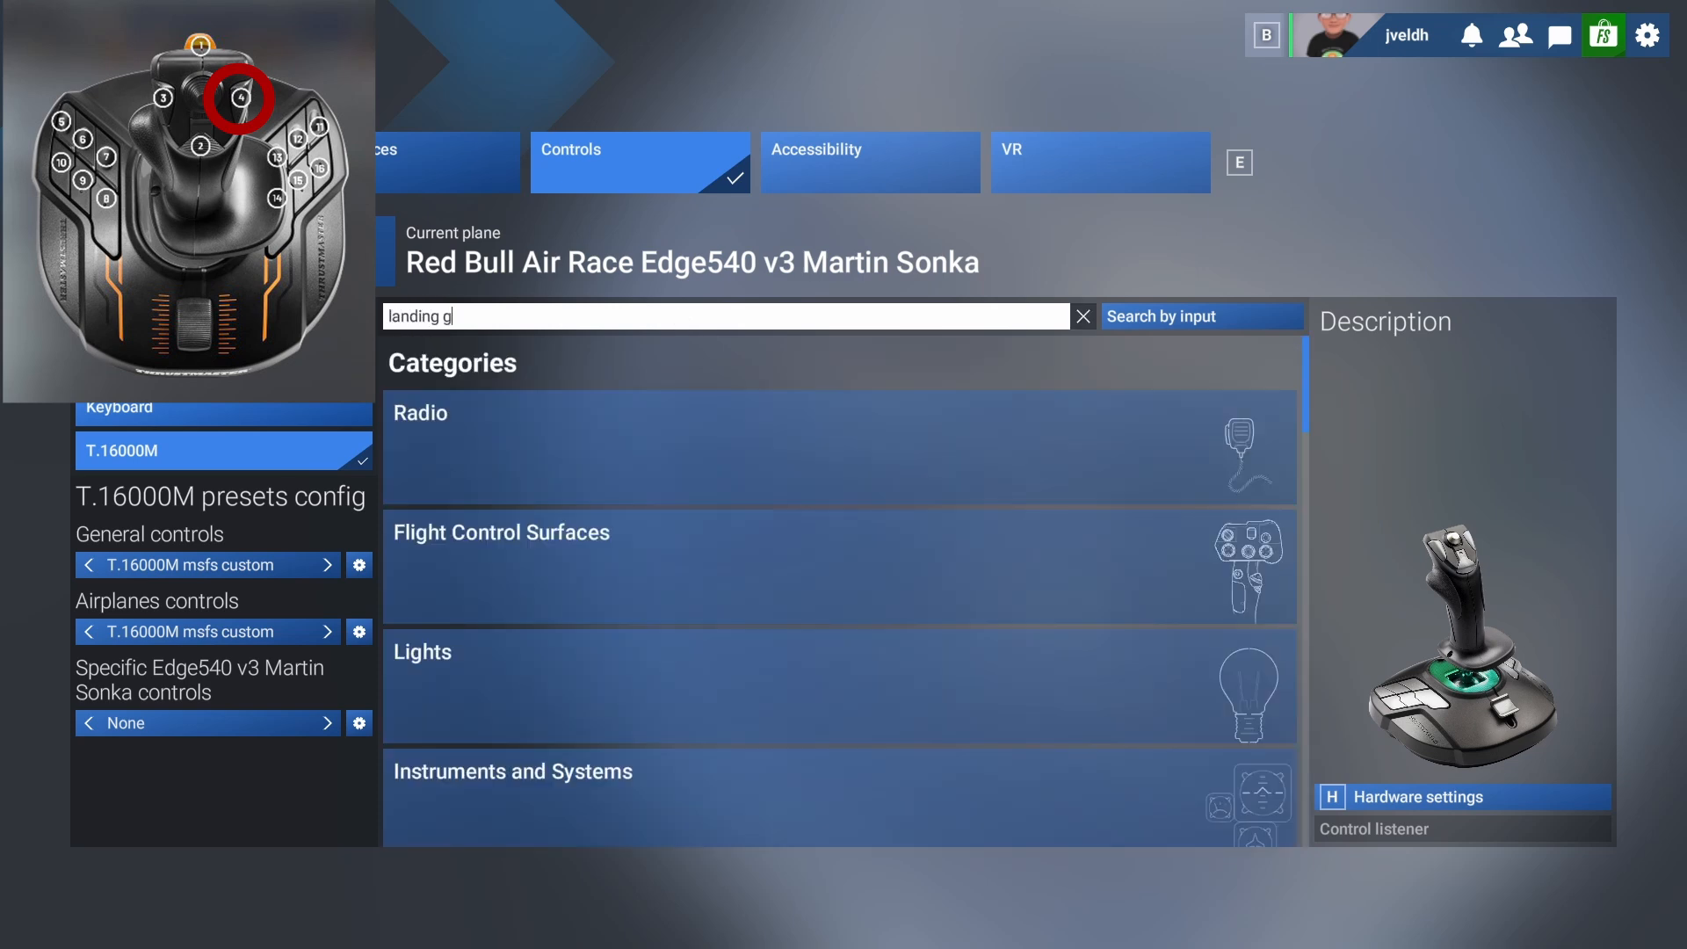
pyautogui.write('ea')
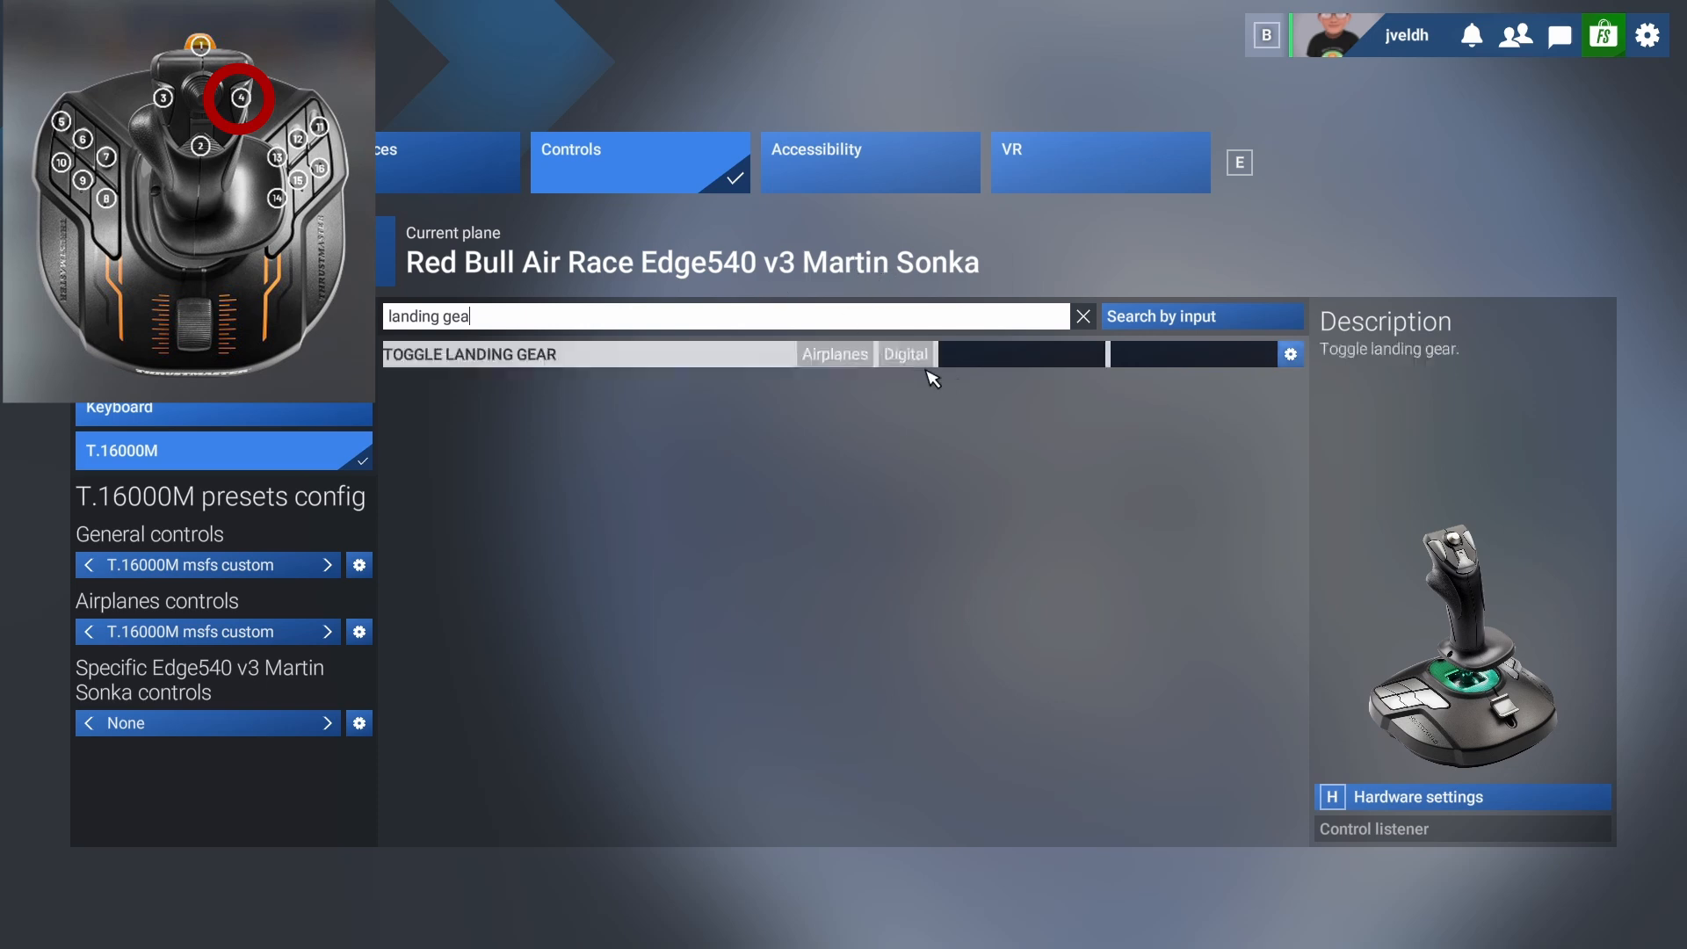
pyautogui.click(958, 360)
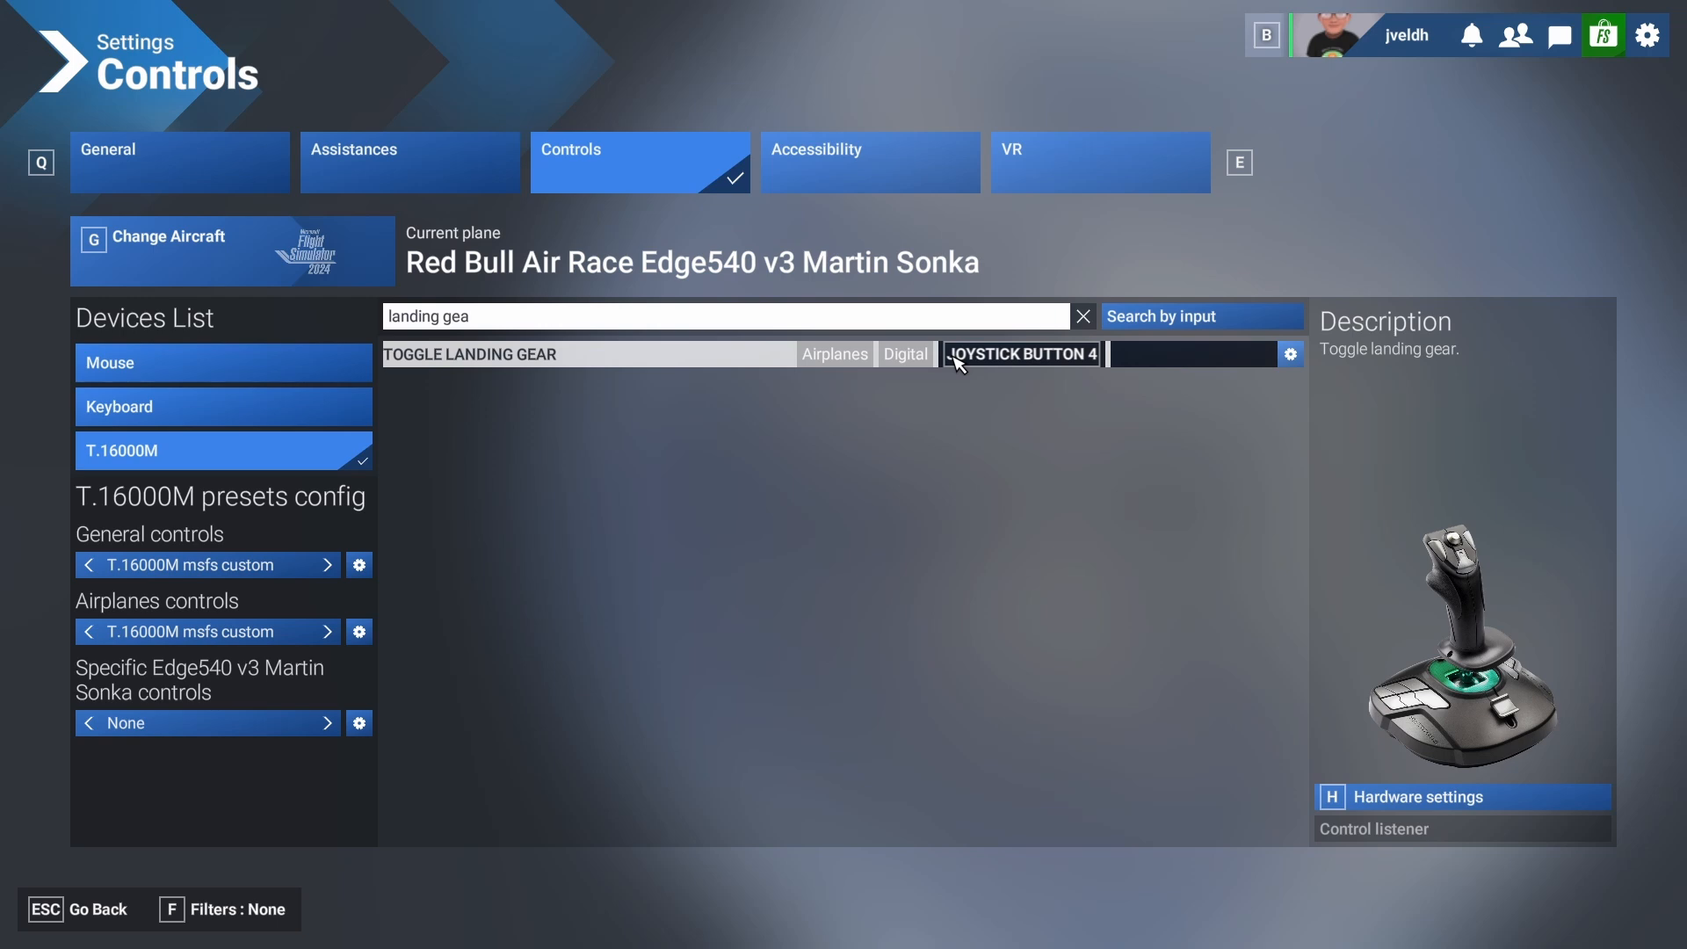
# Filter the actions to Assigned, clear the search and review all existing joystick bindings.
pyautogui.click(235, 912)
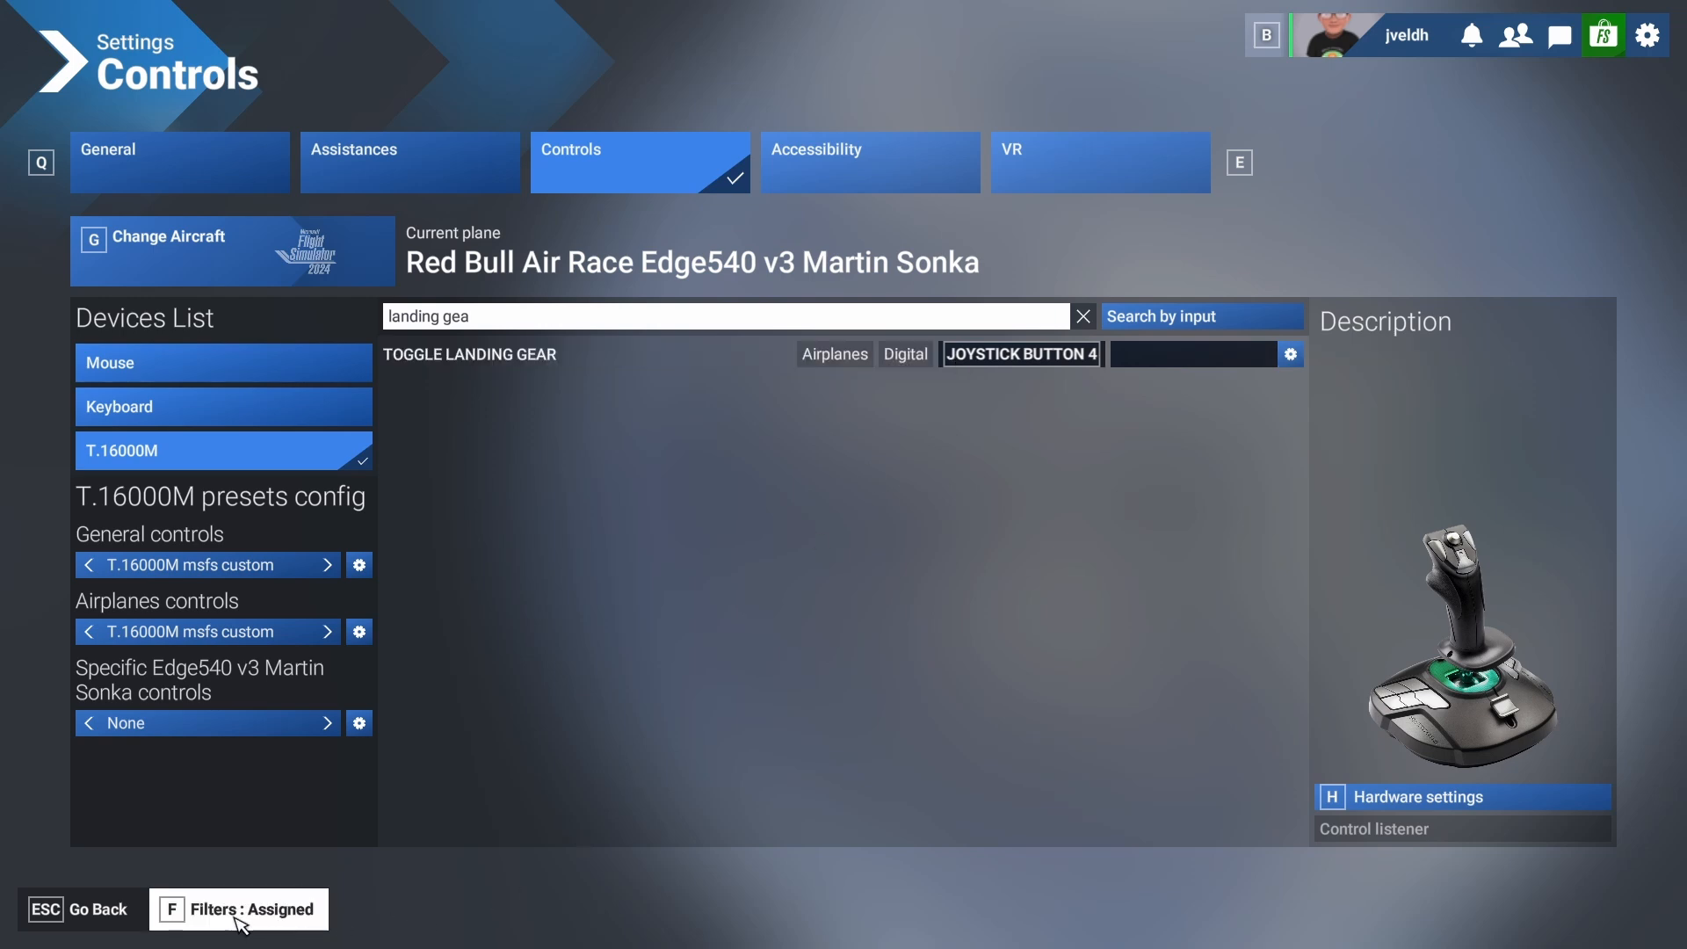
pyautogui.click(1084, 320)
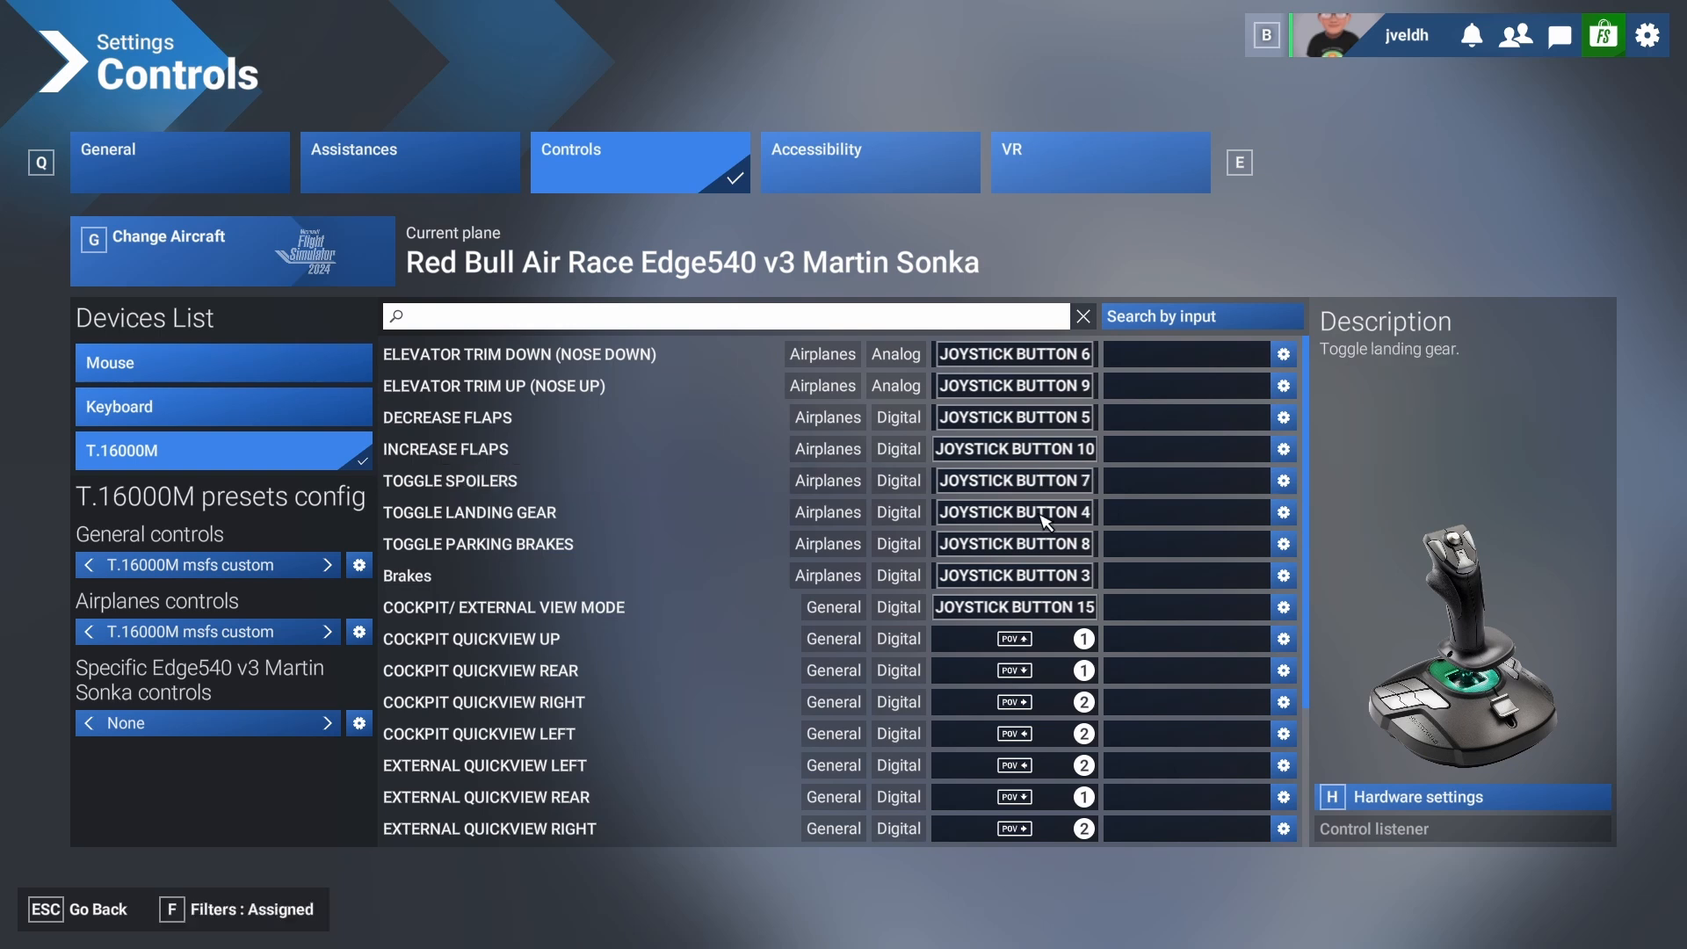
pyautogui.scroll(-3, 1043, 595)
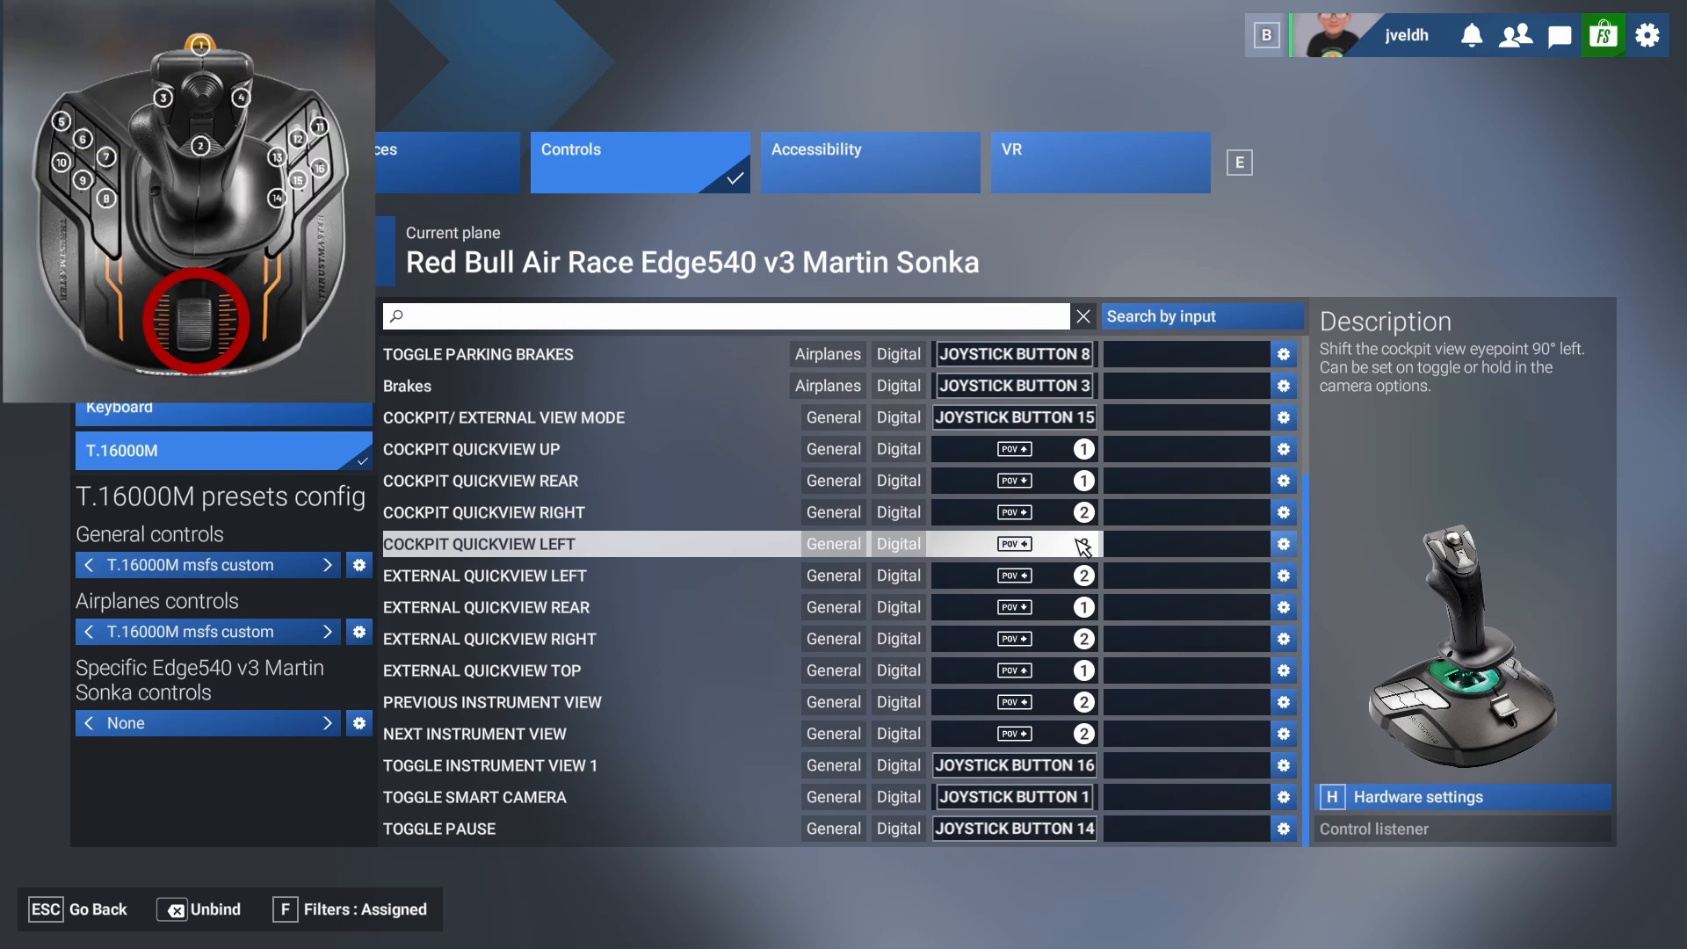
# Reset the filter to None, search for "throttle" and bind Throttle Axis to Joystick Slider X.
pyautogui.click(449, 320)
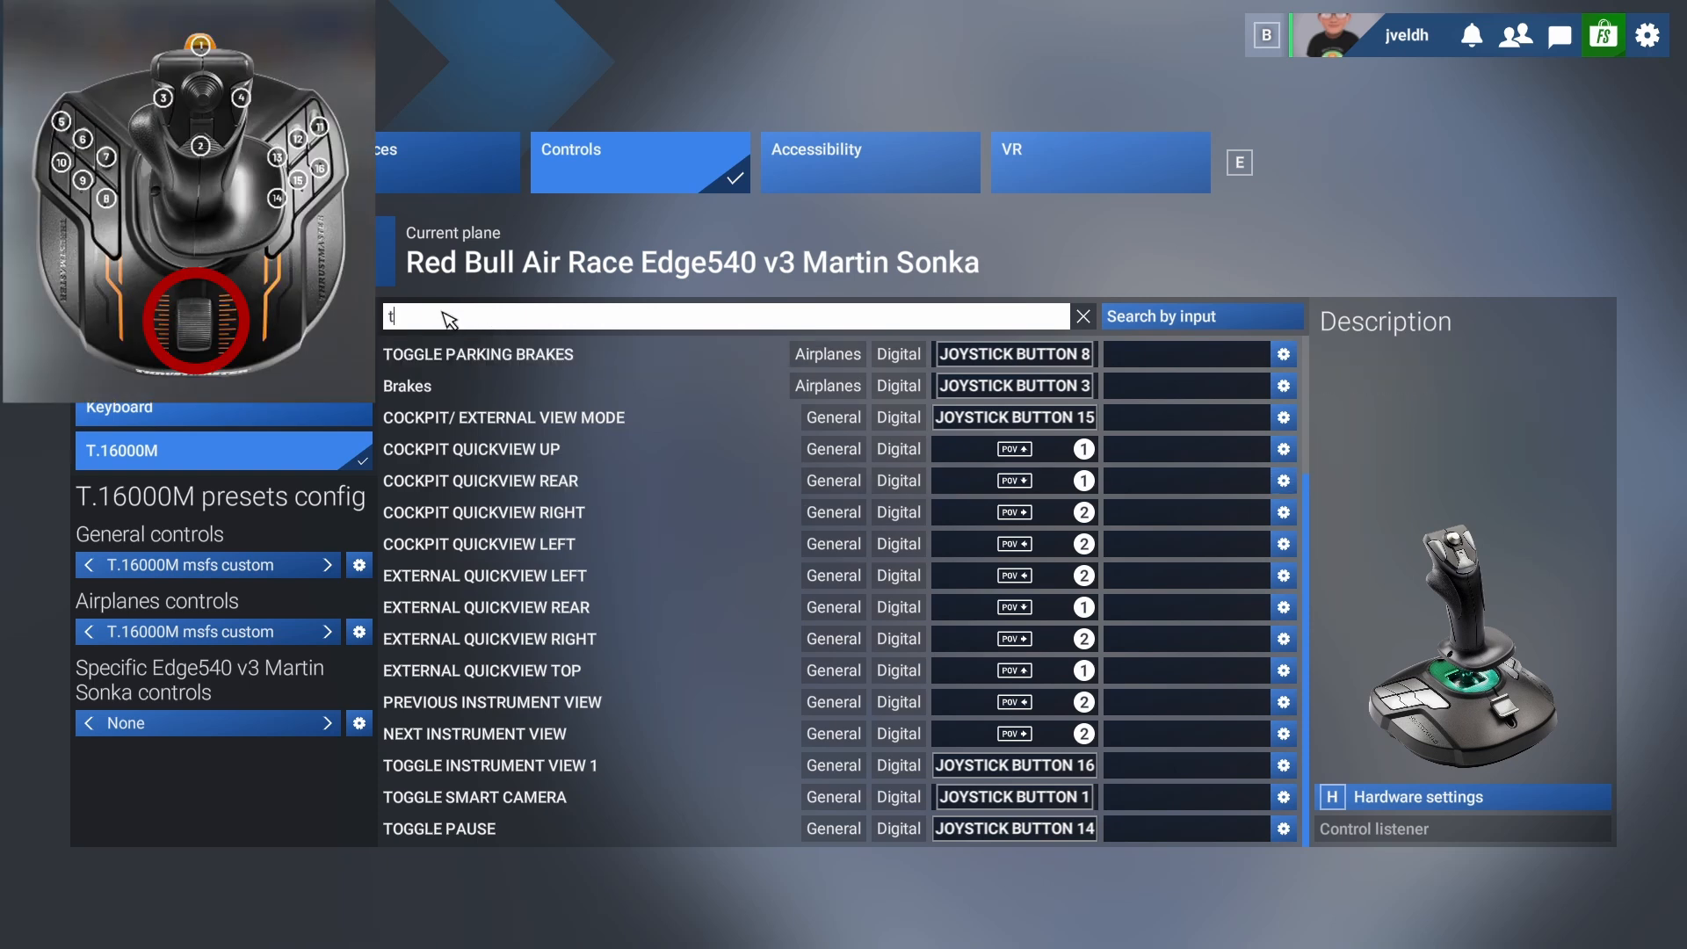
pyautogui.write('throttle')
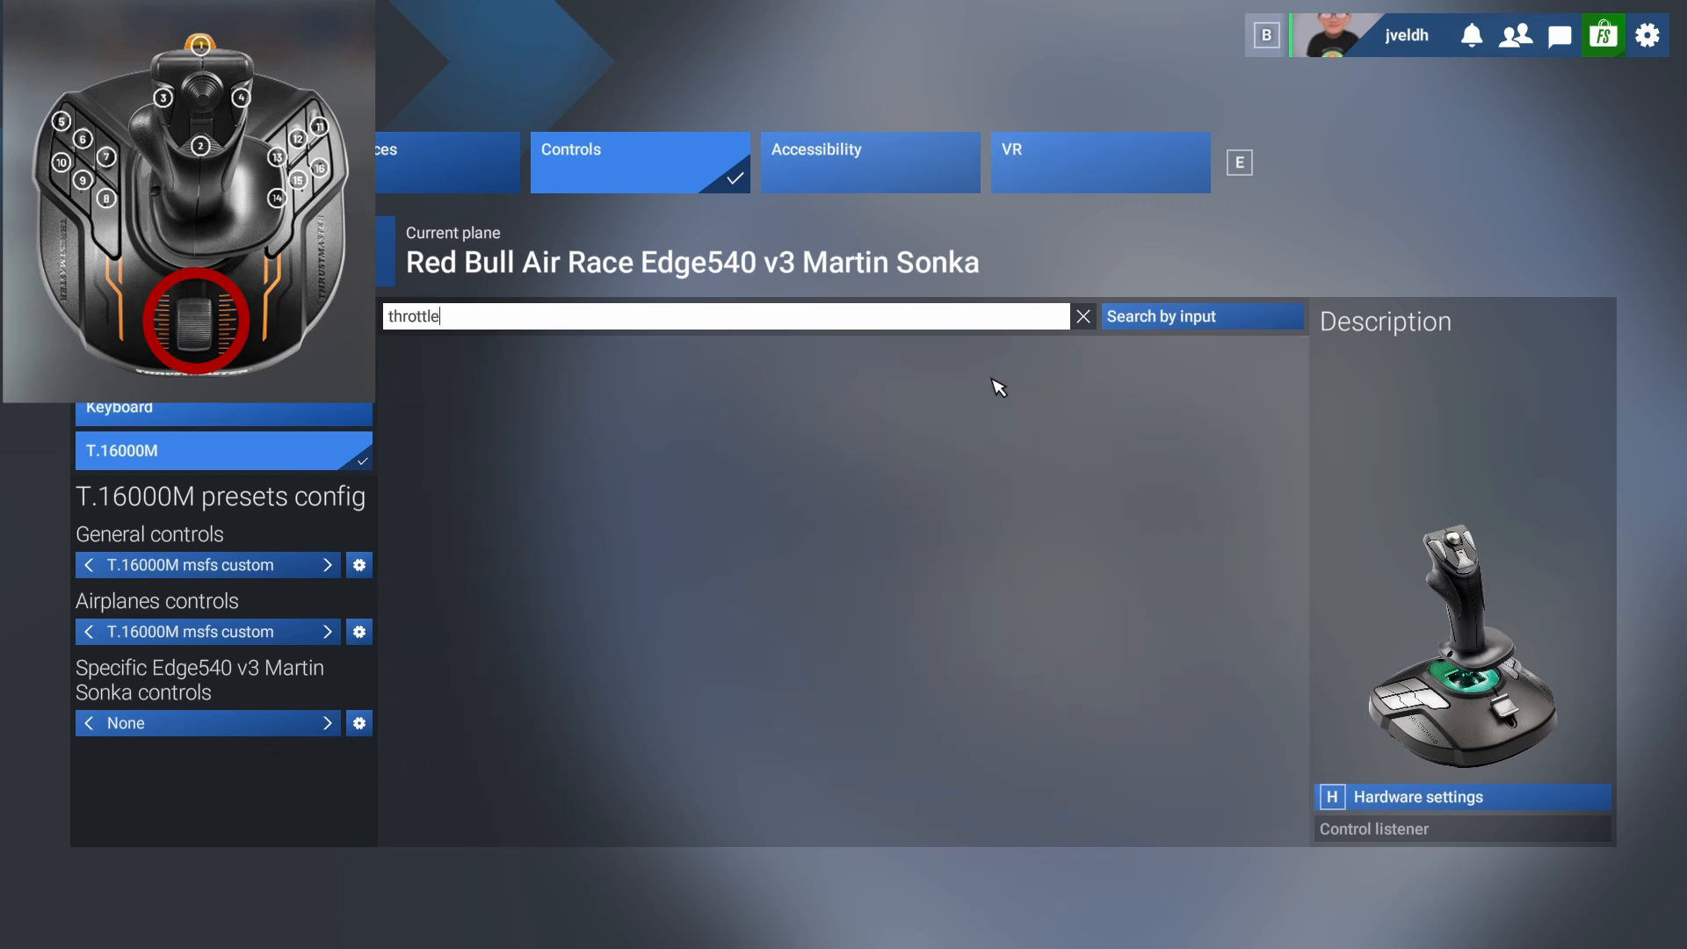
pyautogui.click(1084, 318)
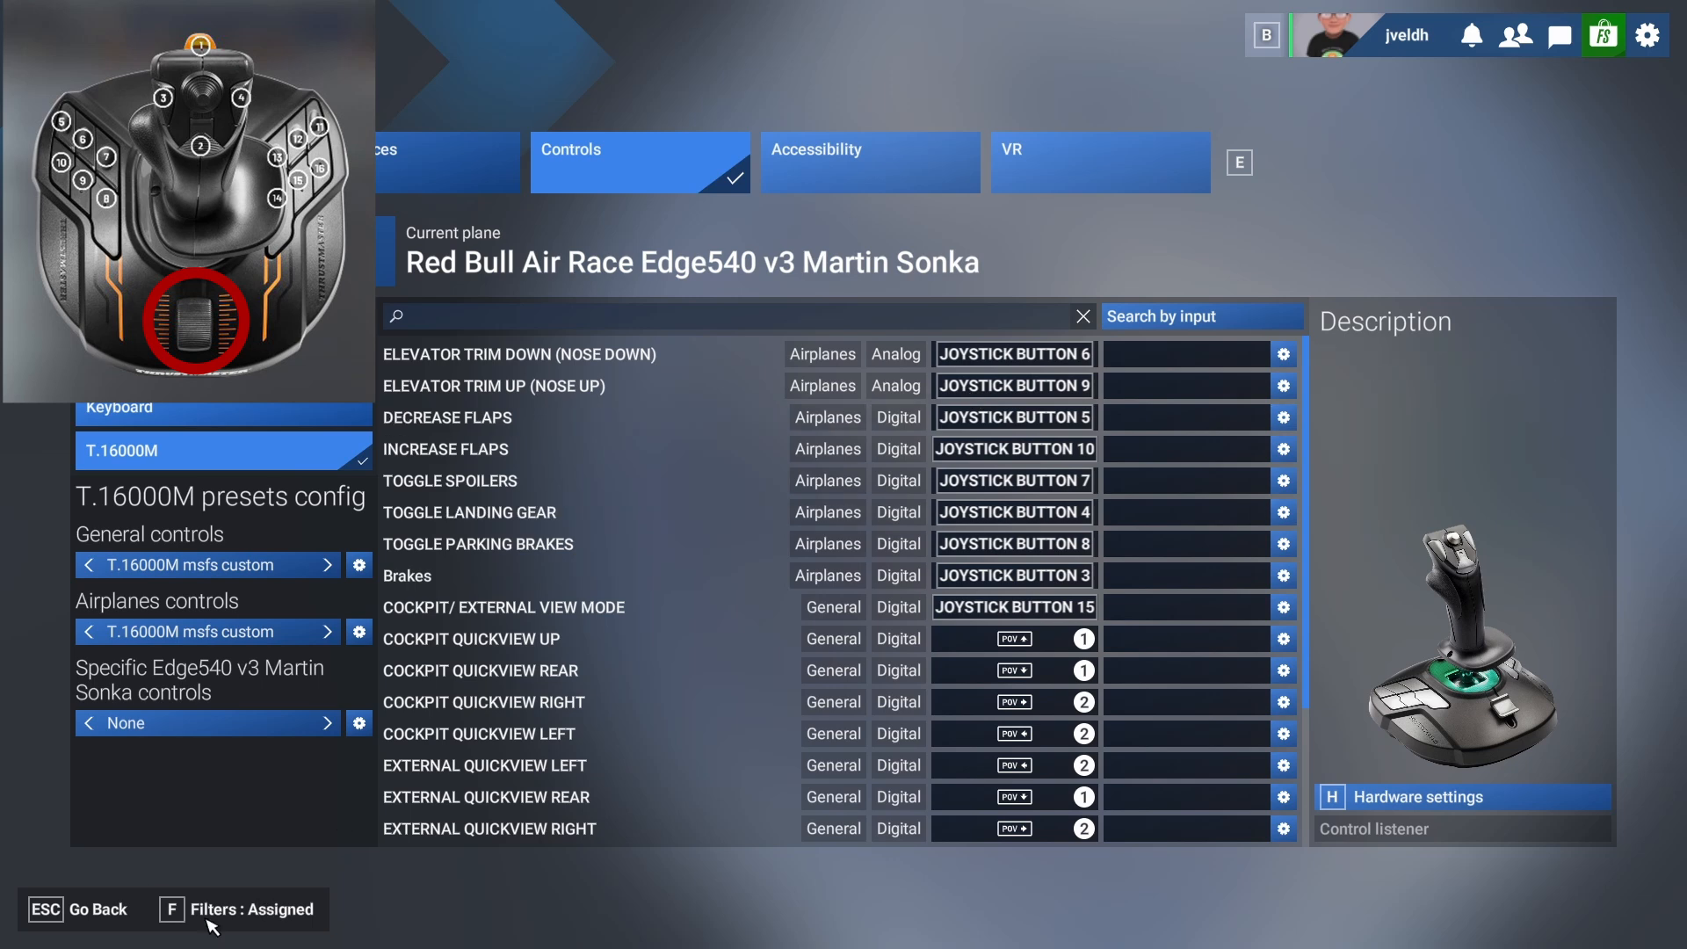
pyautogui.click(241, 907)
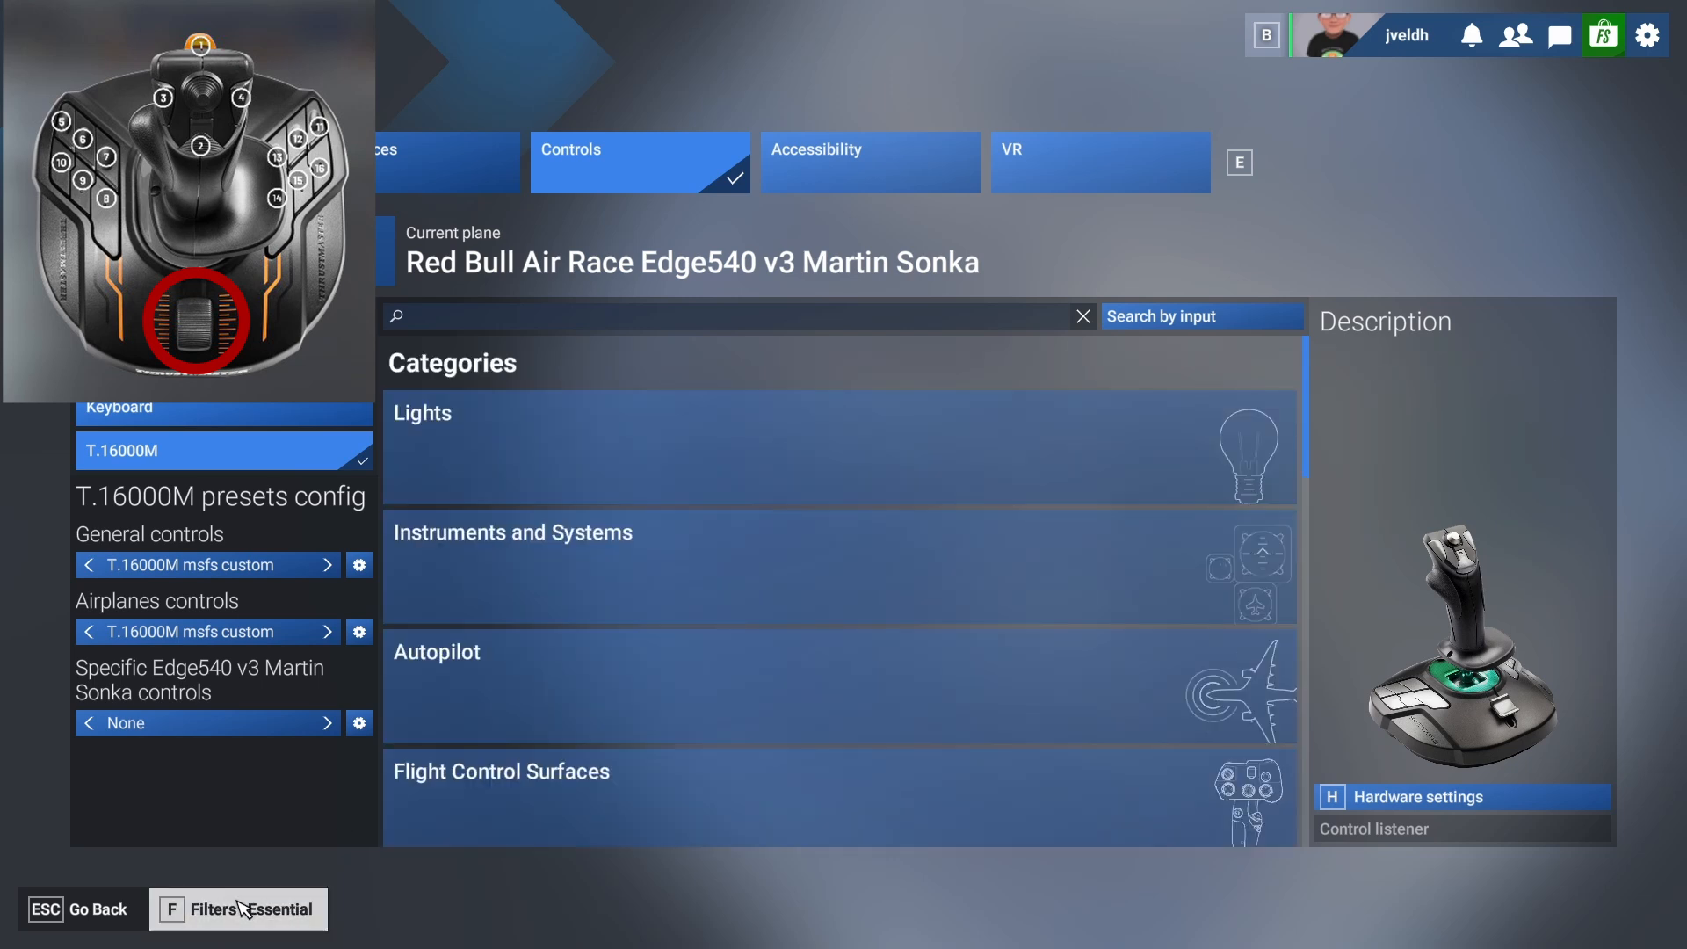
pyautogui.click(240, 907)
pyautogui.click(477, 318)
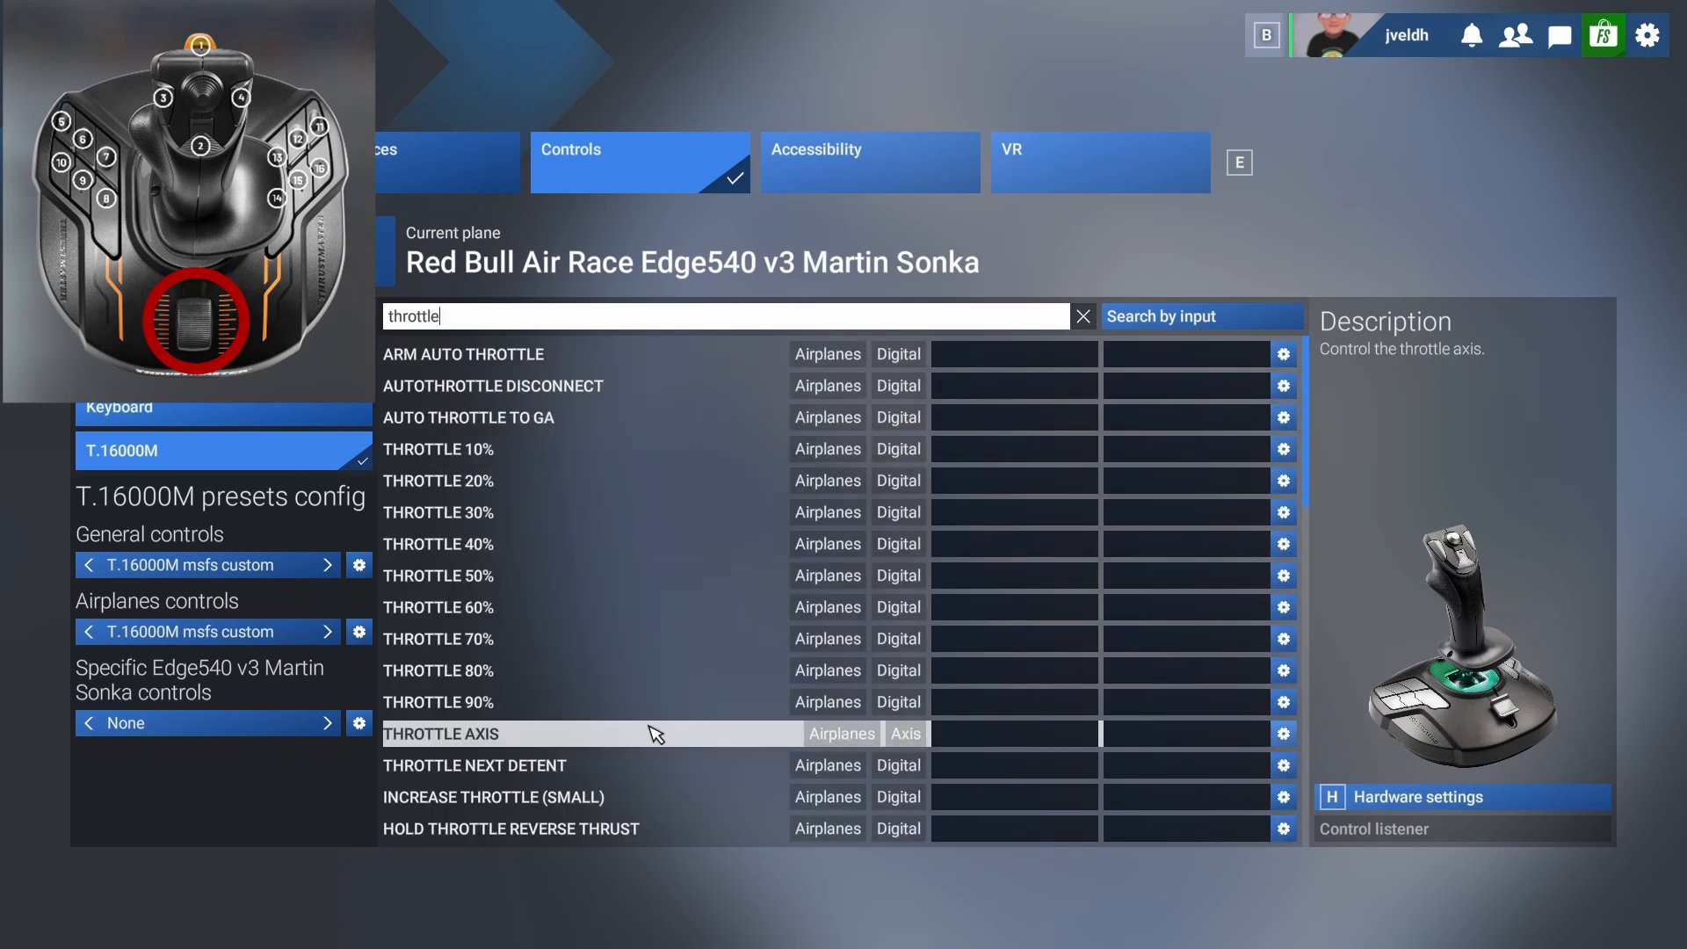
pyautogui.click(967, 737)
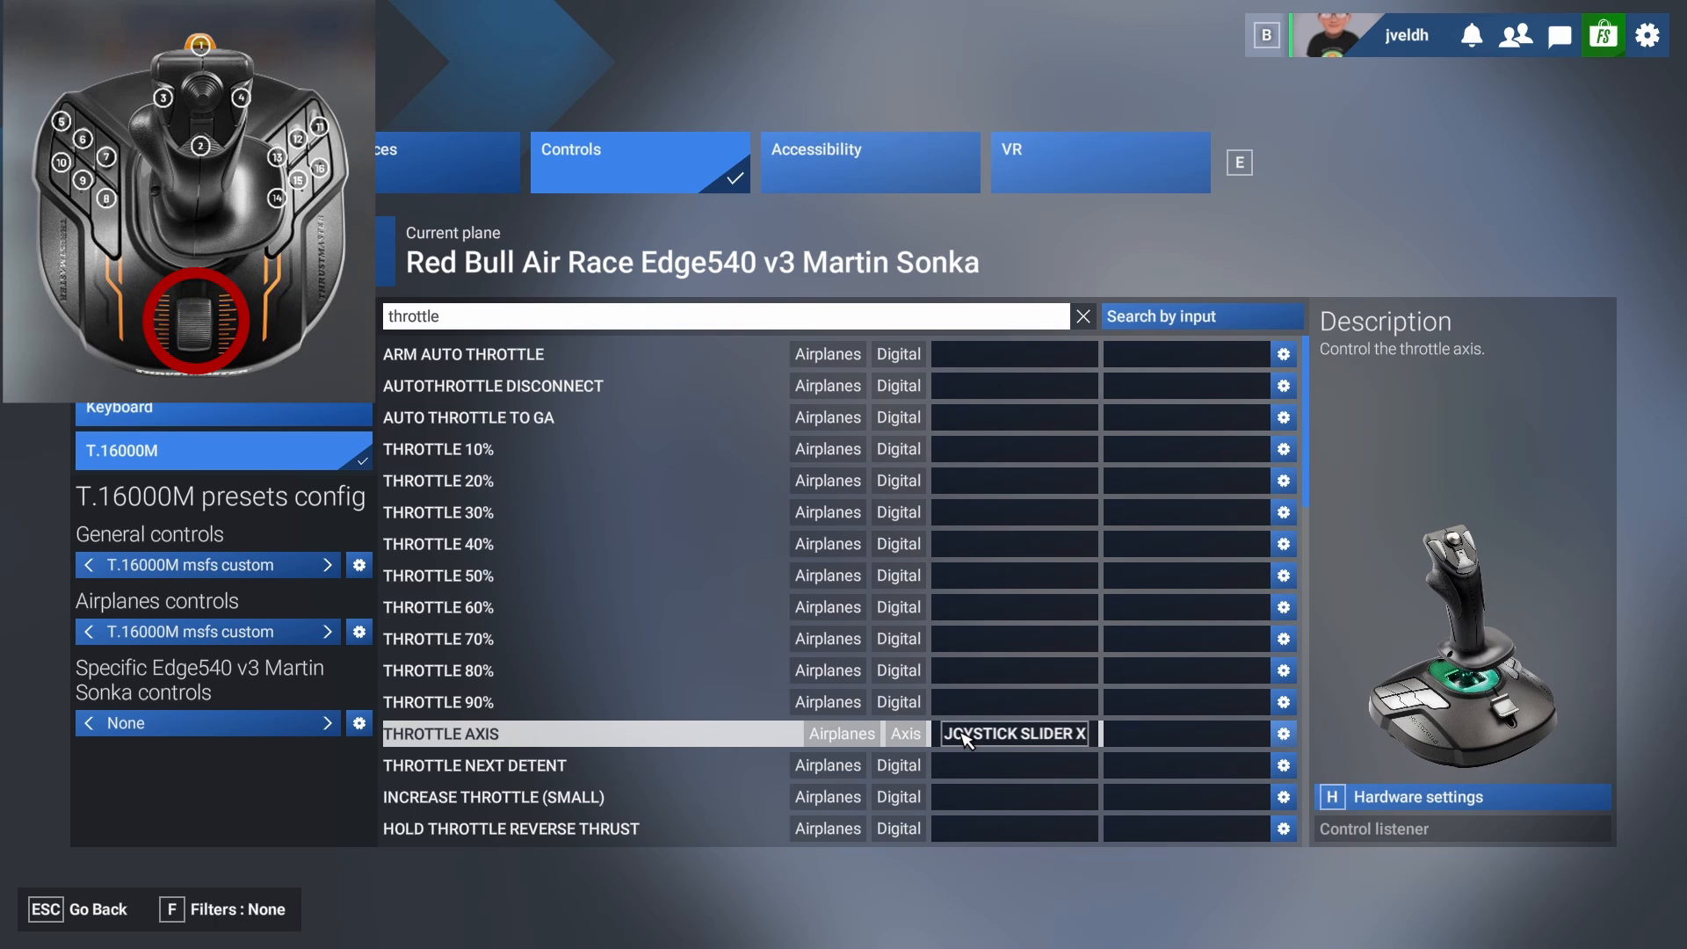
# Search the actions for "elev" and bind Elevator Axis to Joystick LAxis Y.
pyautogui.click(536, 318)
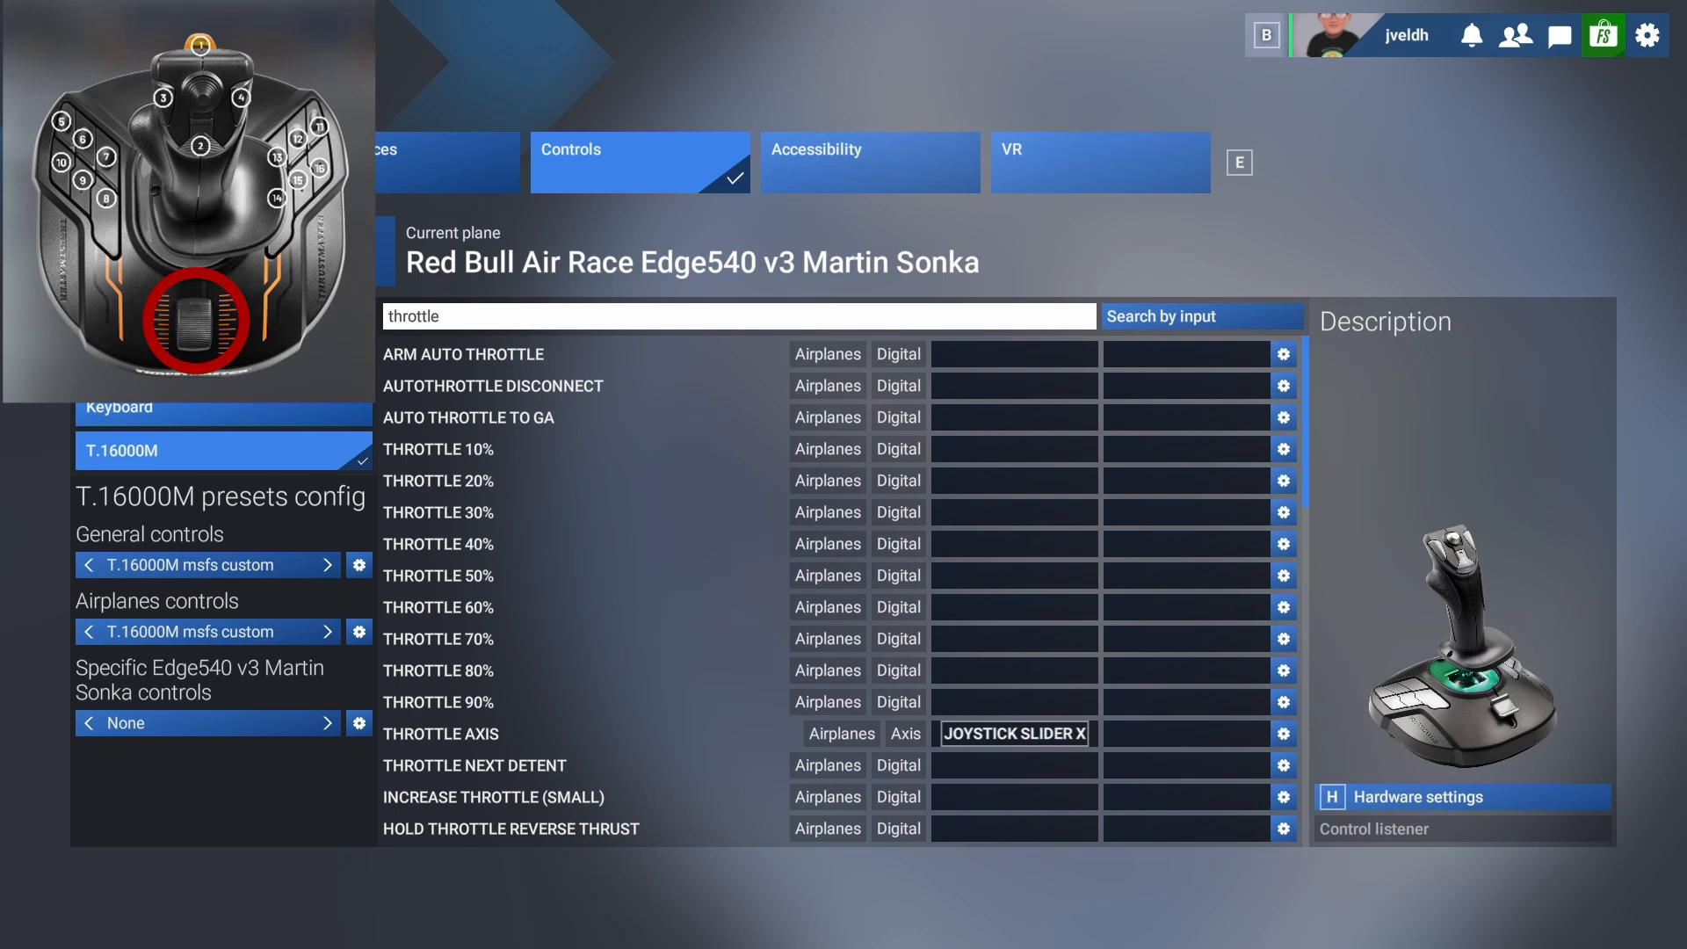
pyautogui.press('BackSpace')
pyautogui.press('BackSpace')
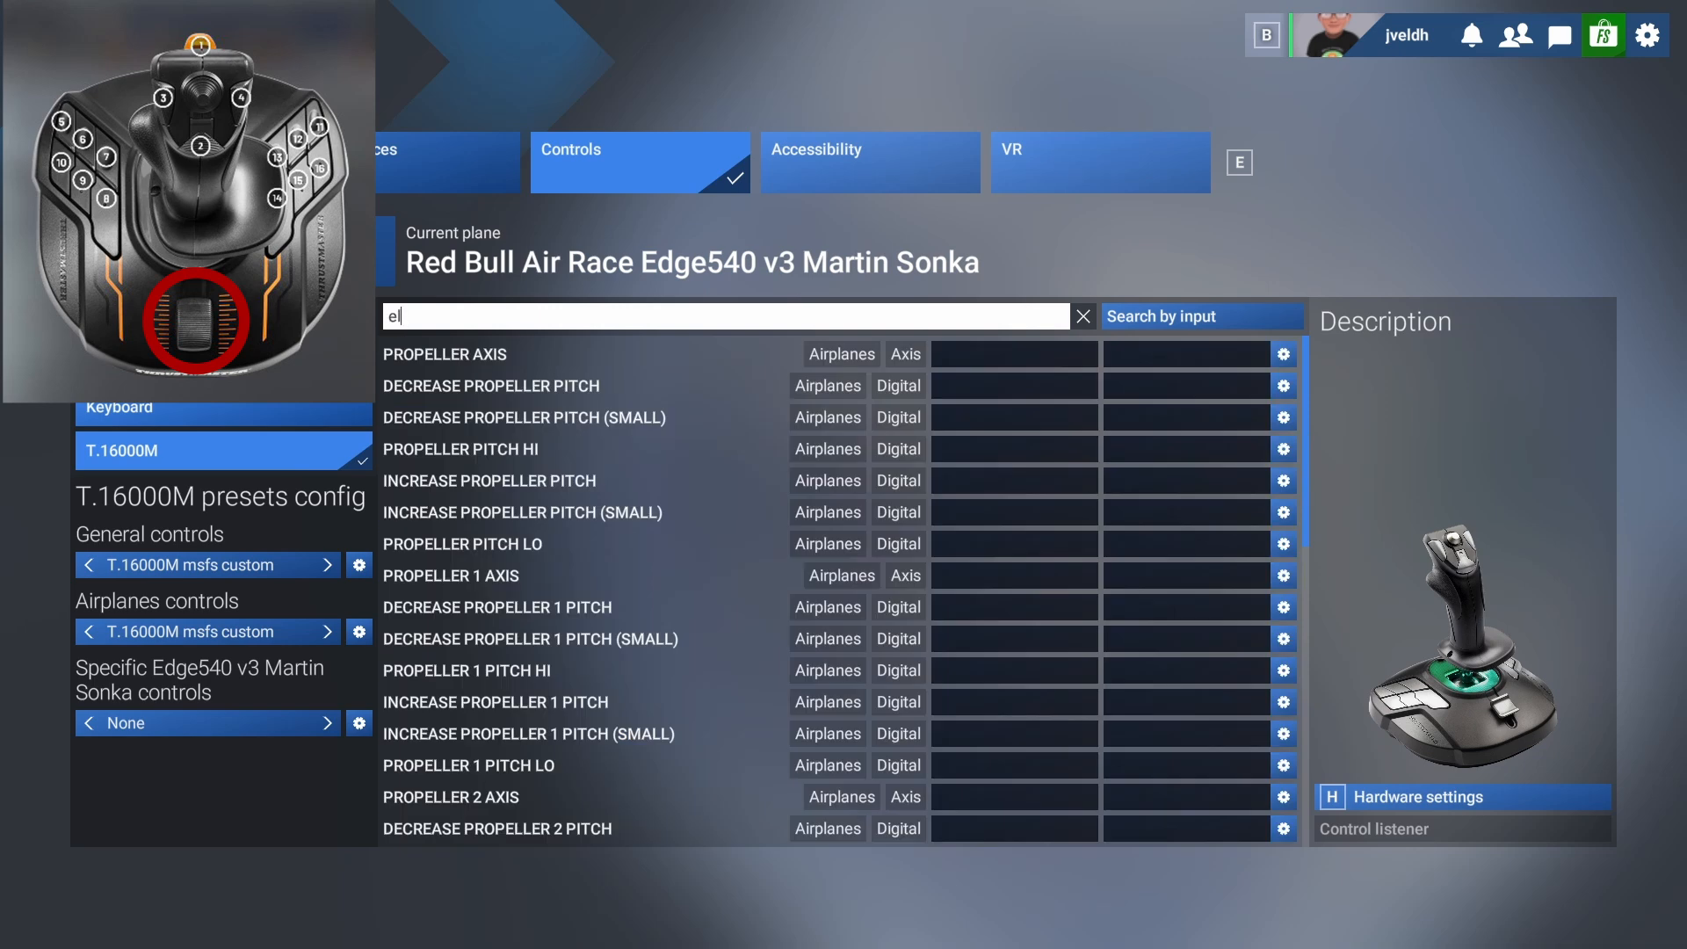
pyautogui.press('BackSpace')
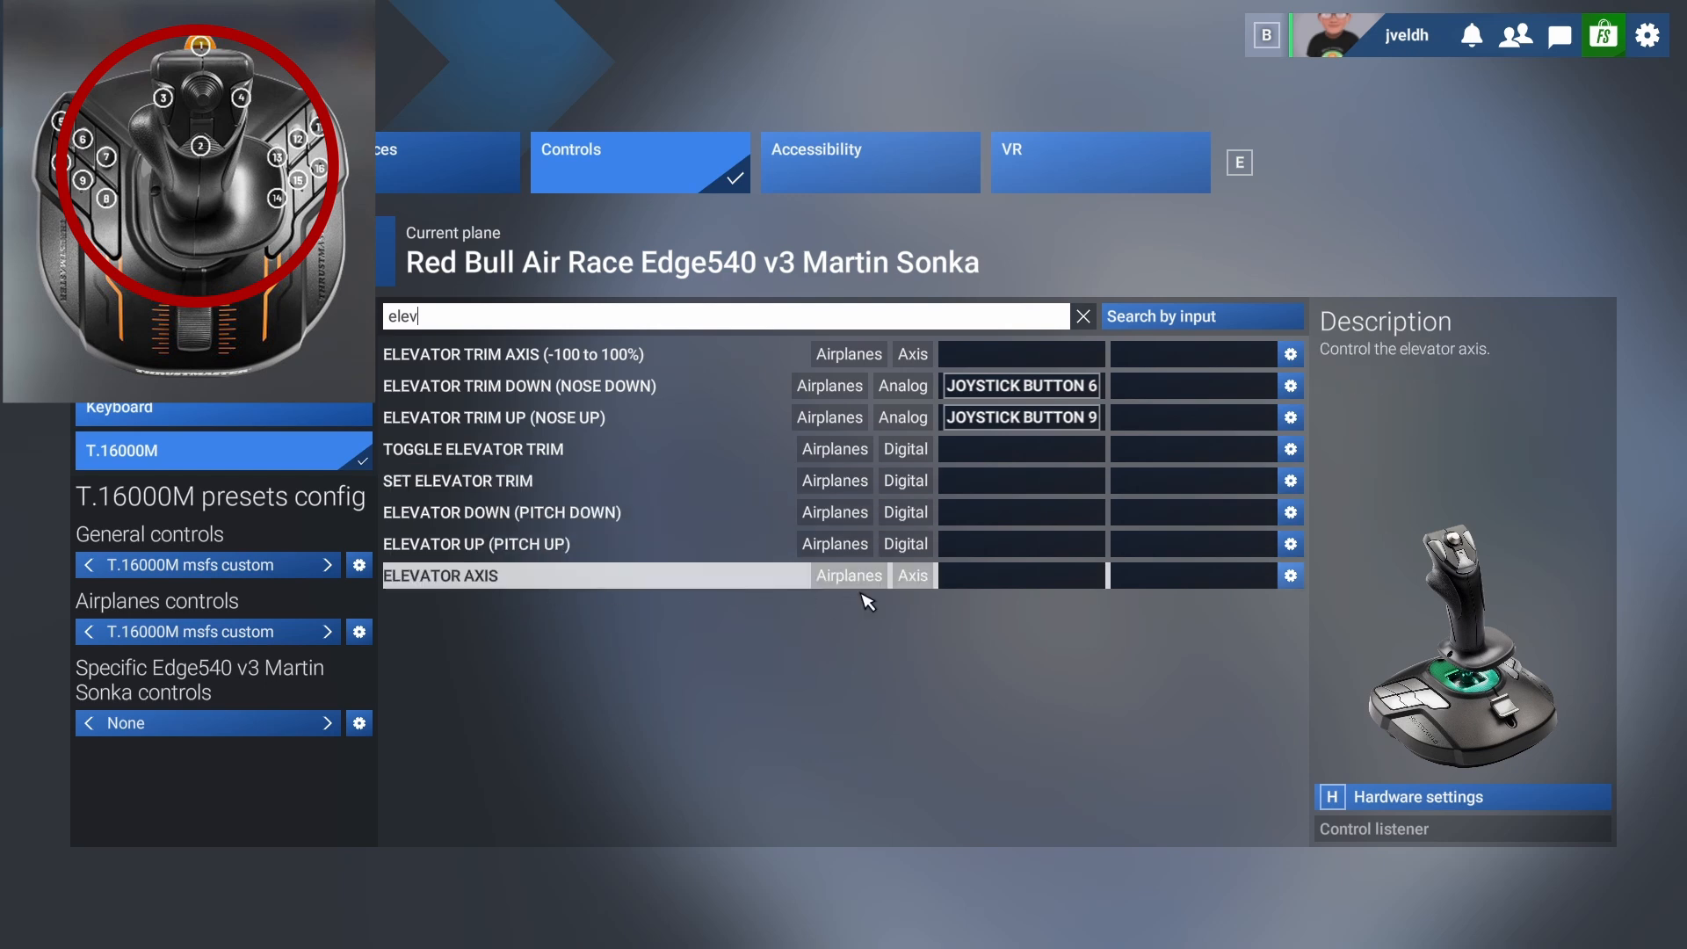
pyautogui.click(1007, 578)
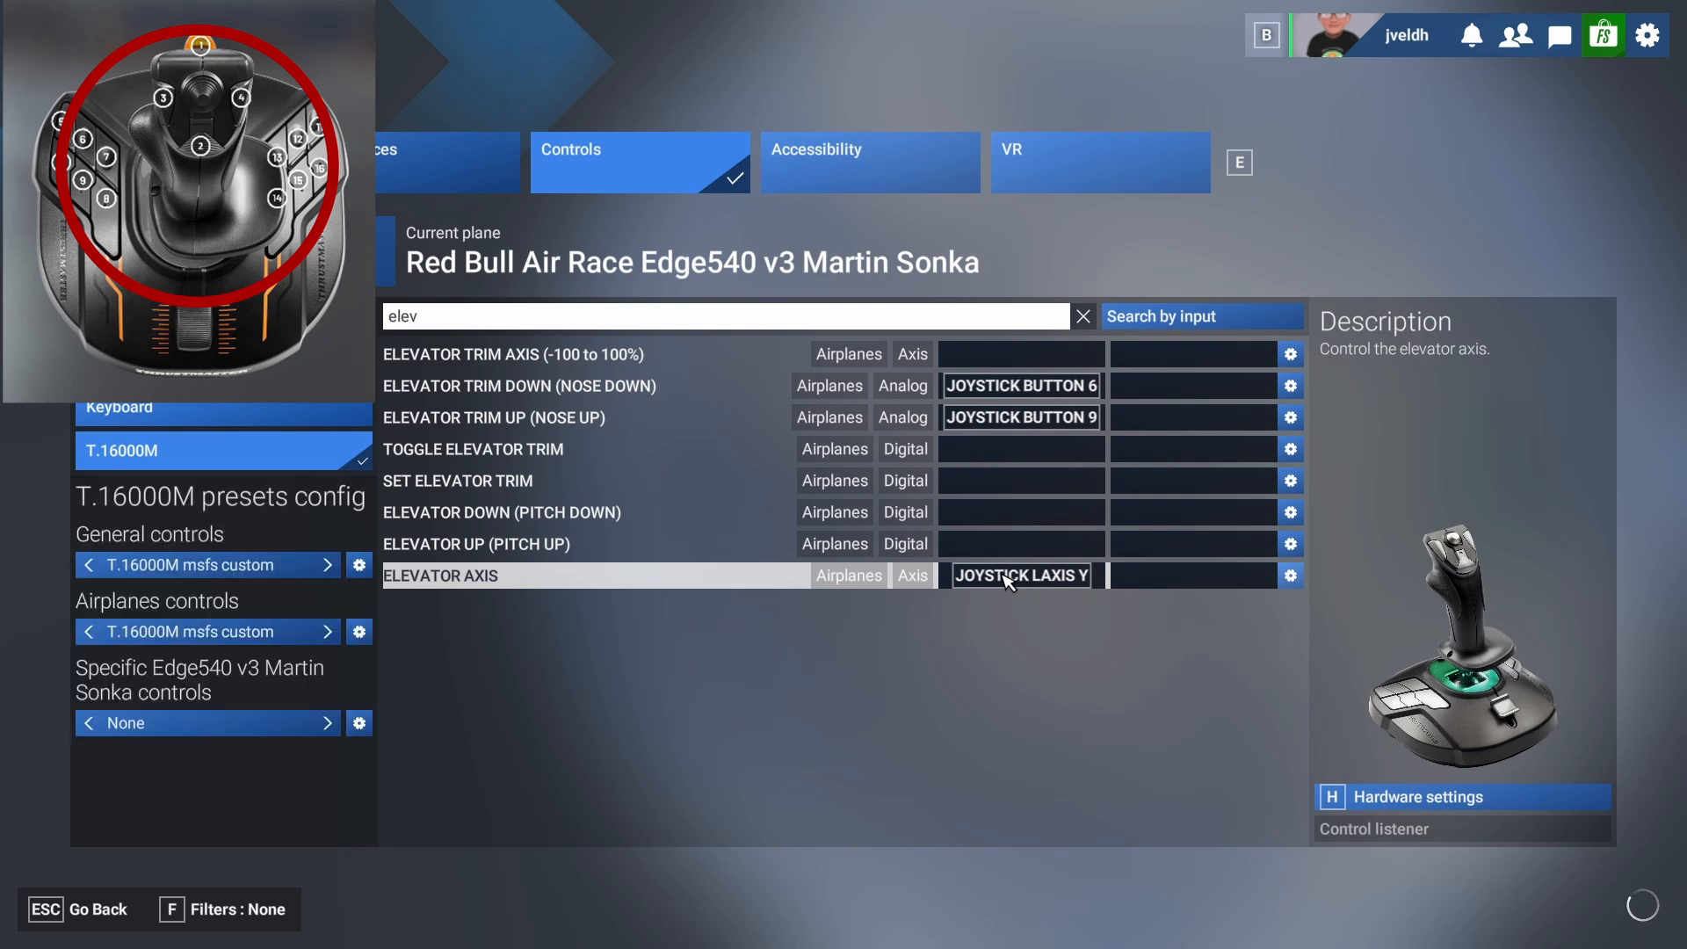
# Clear the search, filter to Essential and bind Ailerons Axis among the primary control surfaces to Joystick LAxis X.
pyautogui.click(432, 323)
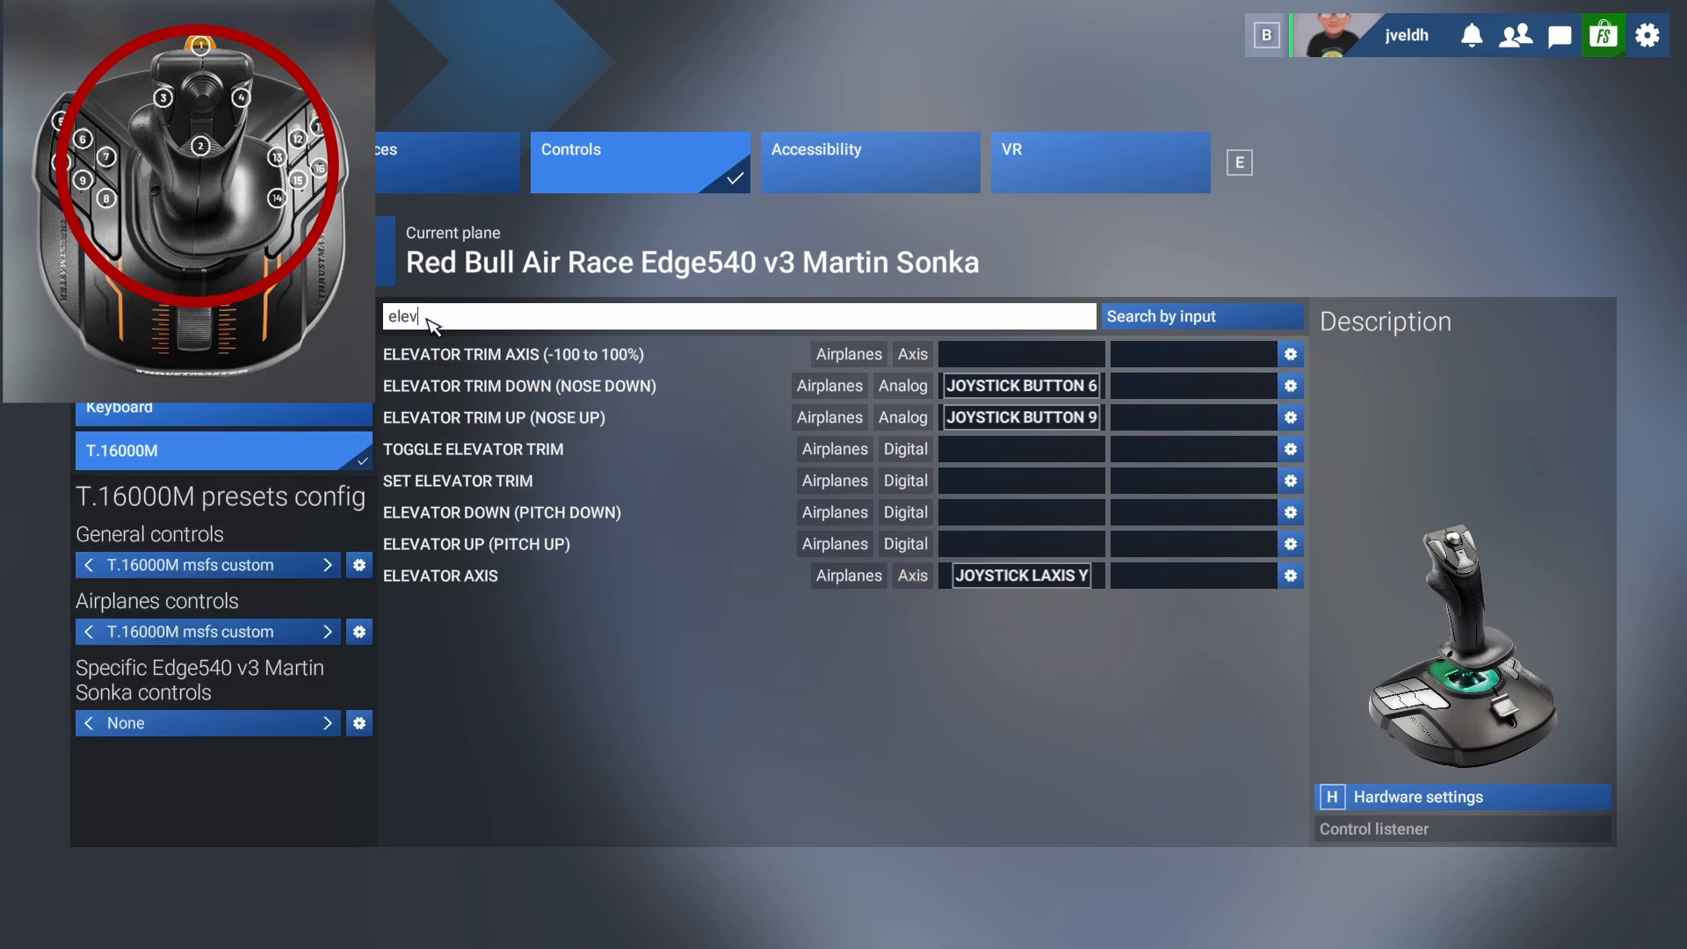
pyautogui.press('BackSpace')
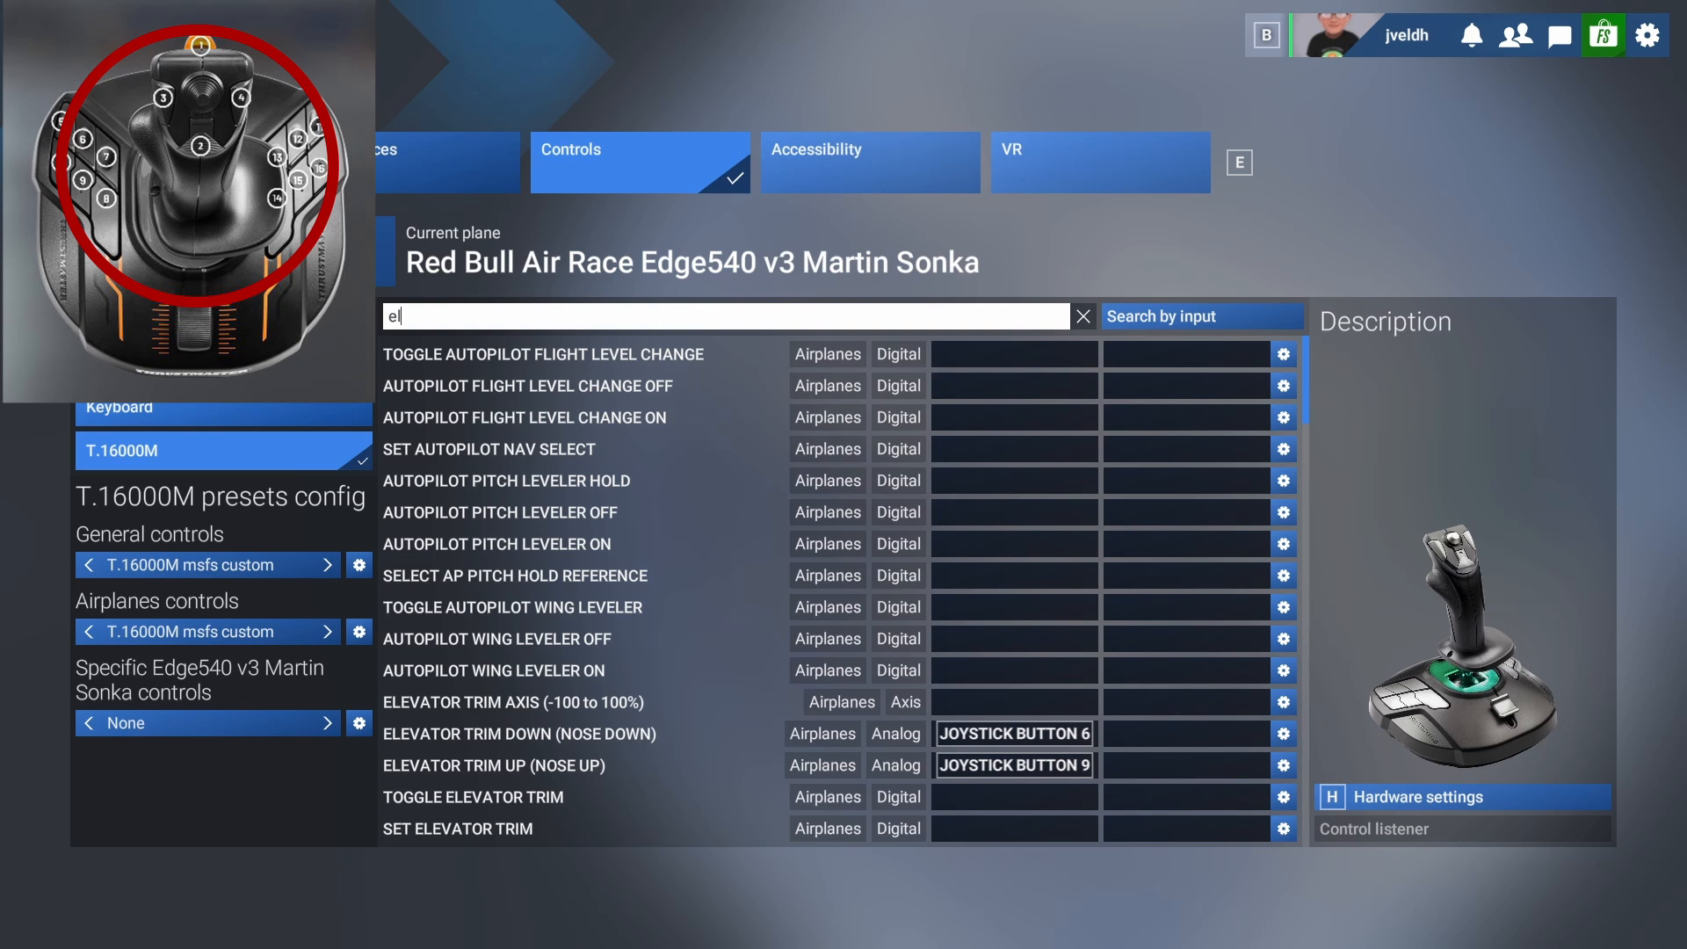
pyautogui.press('BackSpace')
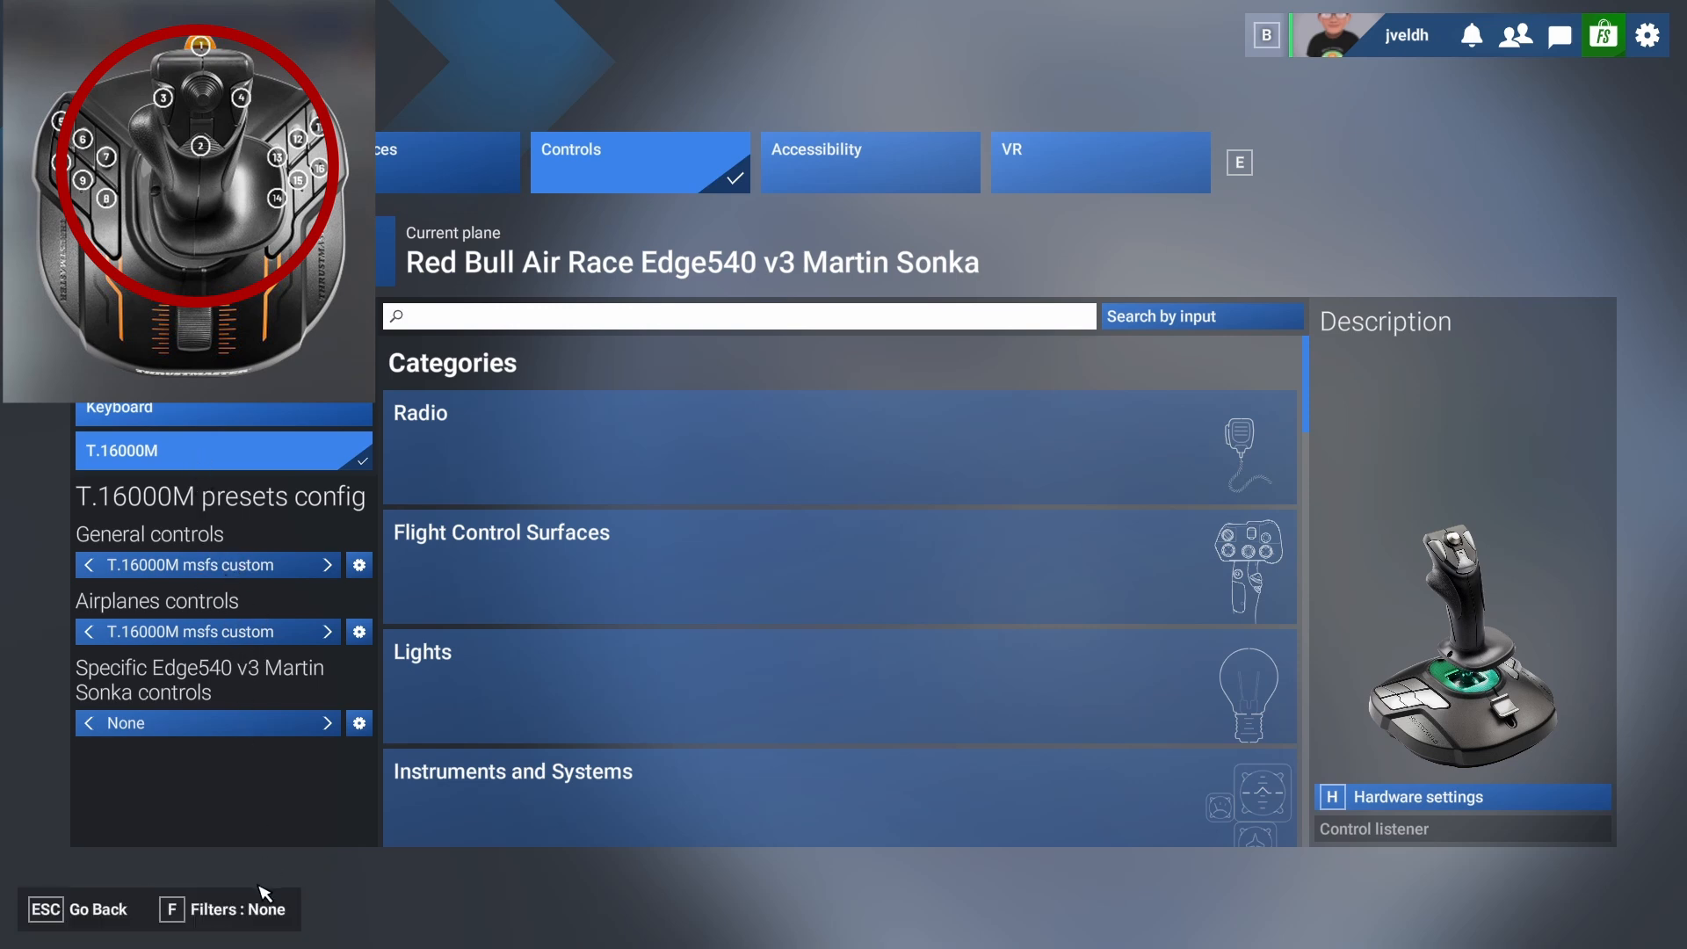
pyautogui.click(268, 901)
pyautogui.click(315, 905)
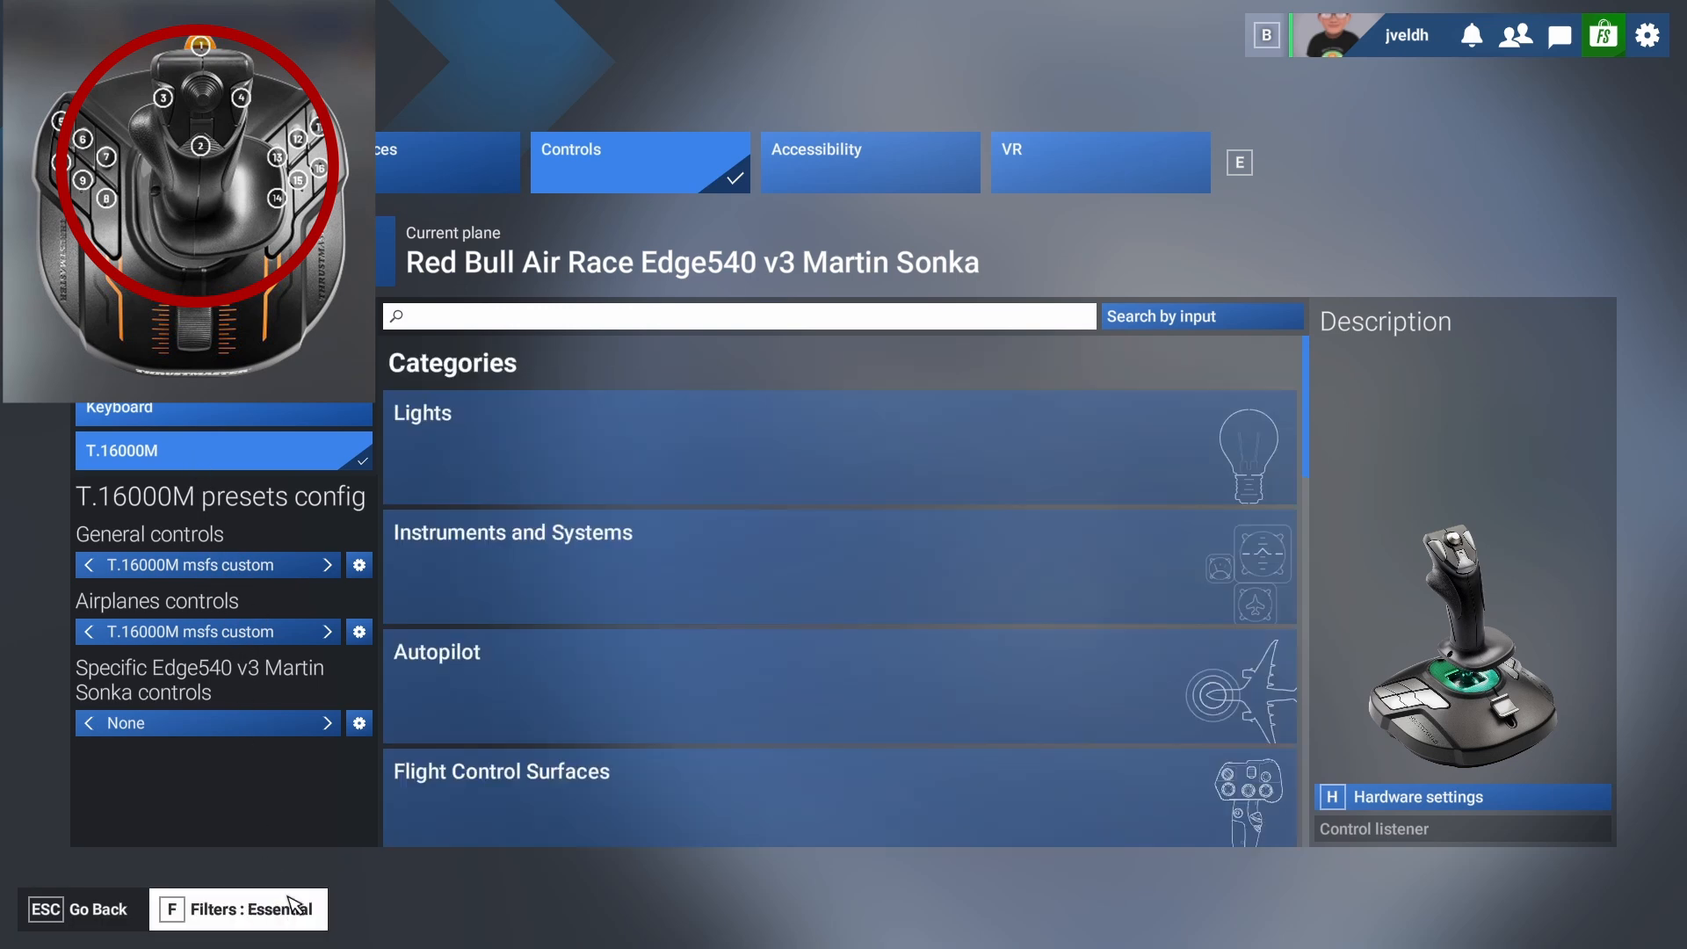
pyautogui.scroll(-1, 582, 602)
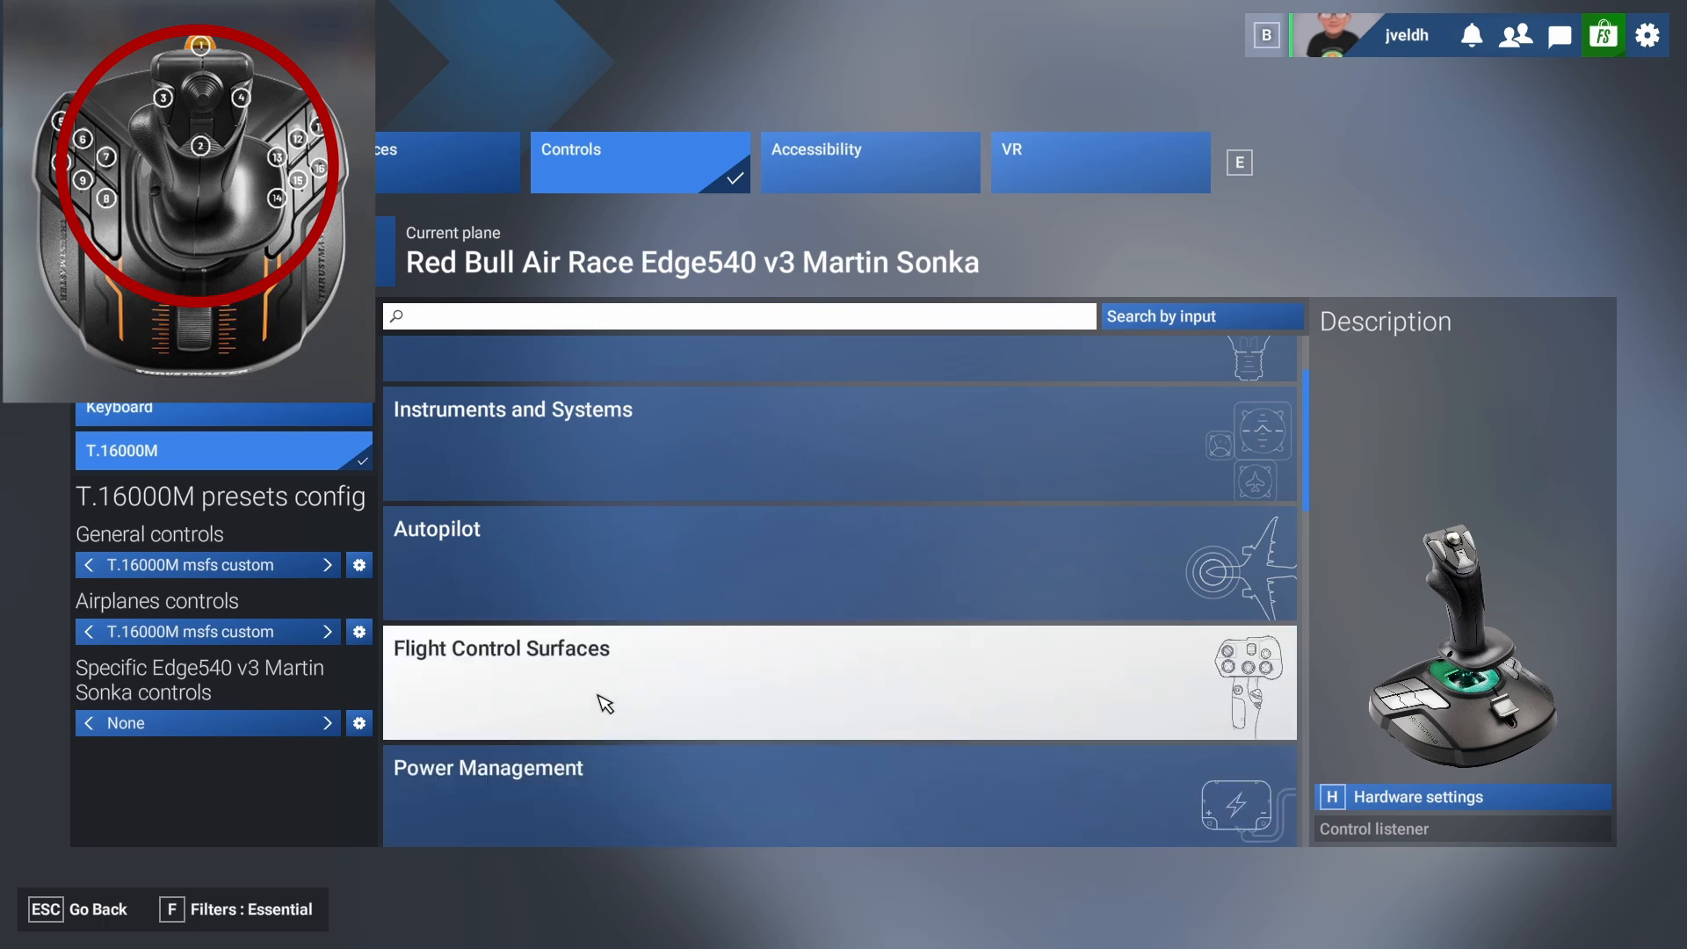
pyautogui.click(595, 700)
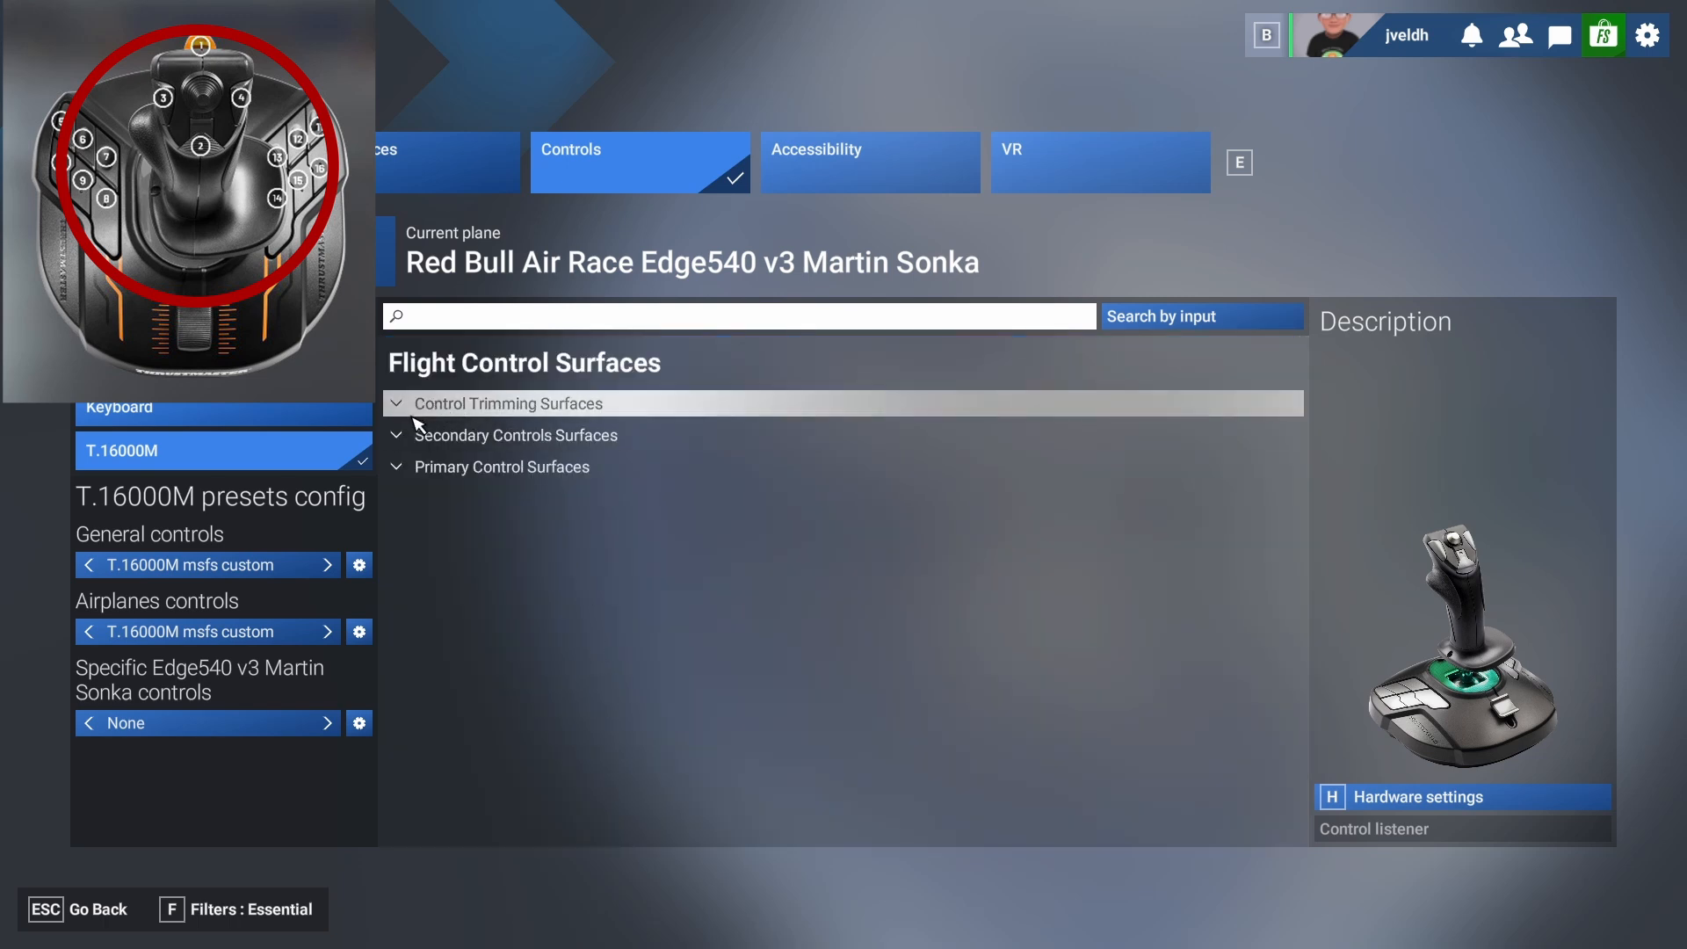
pyautogui.click(404, 475)
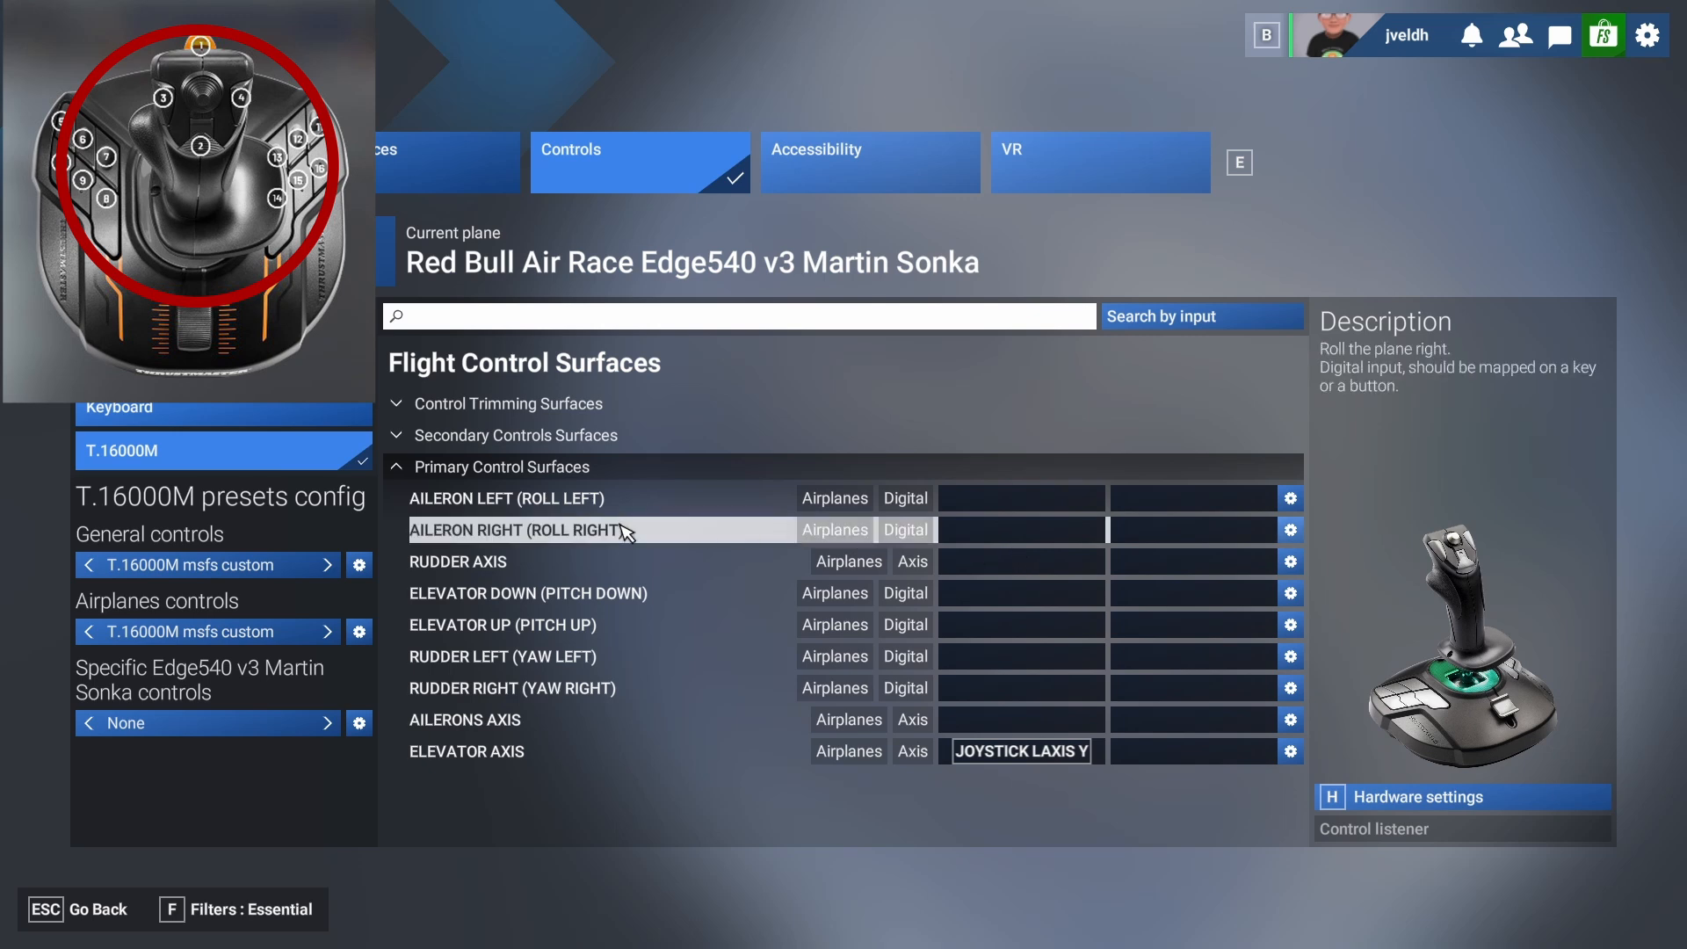
pyautogui.click(986, 735)
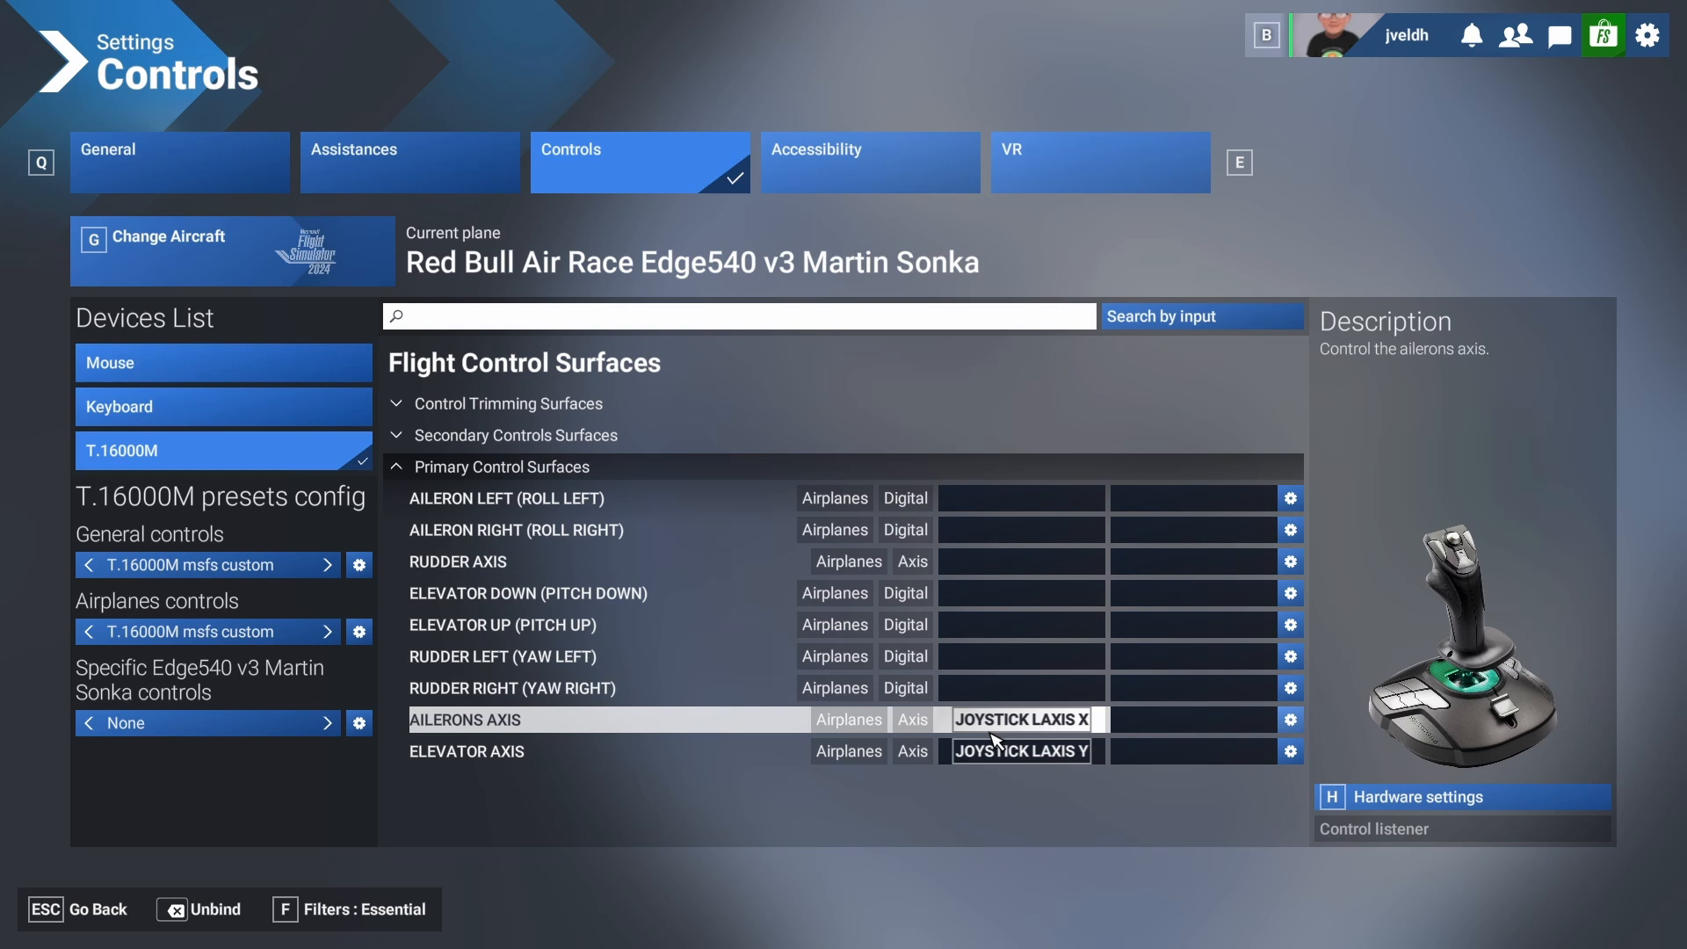
# Leave the control settings and open Free Flight.
pyautogui.click(106, 917)
pyautogui.click(107, 917)
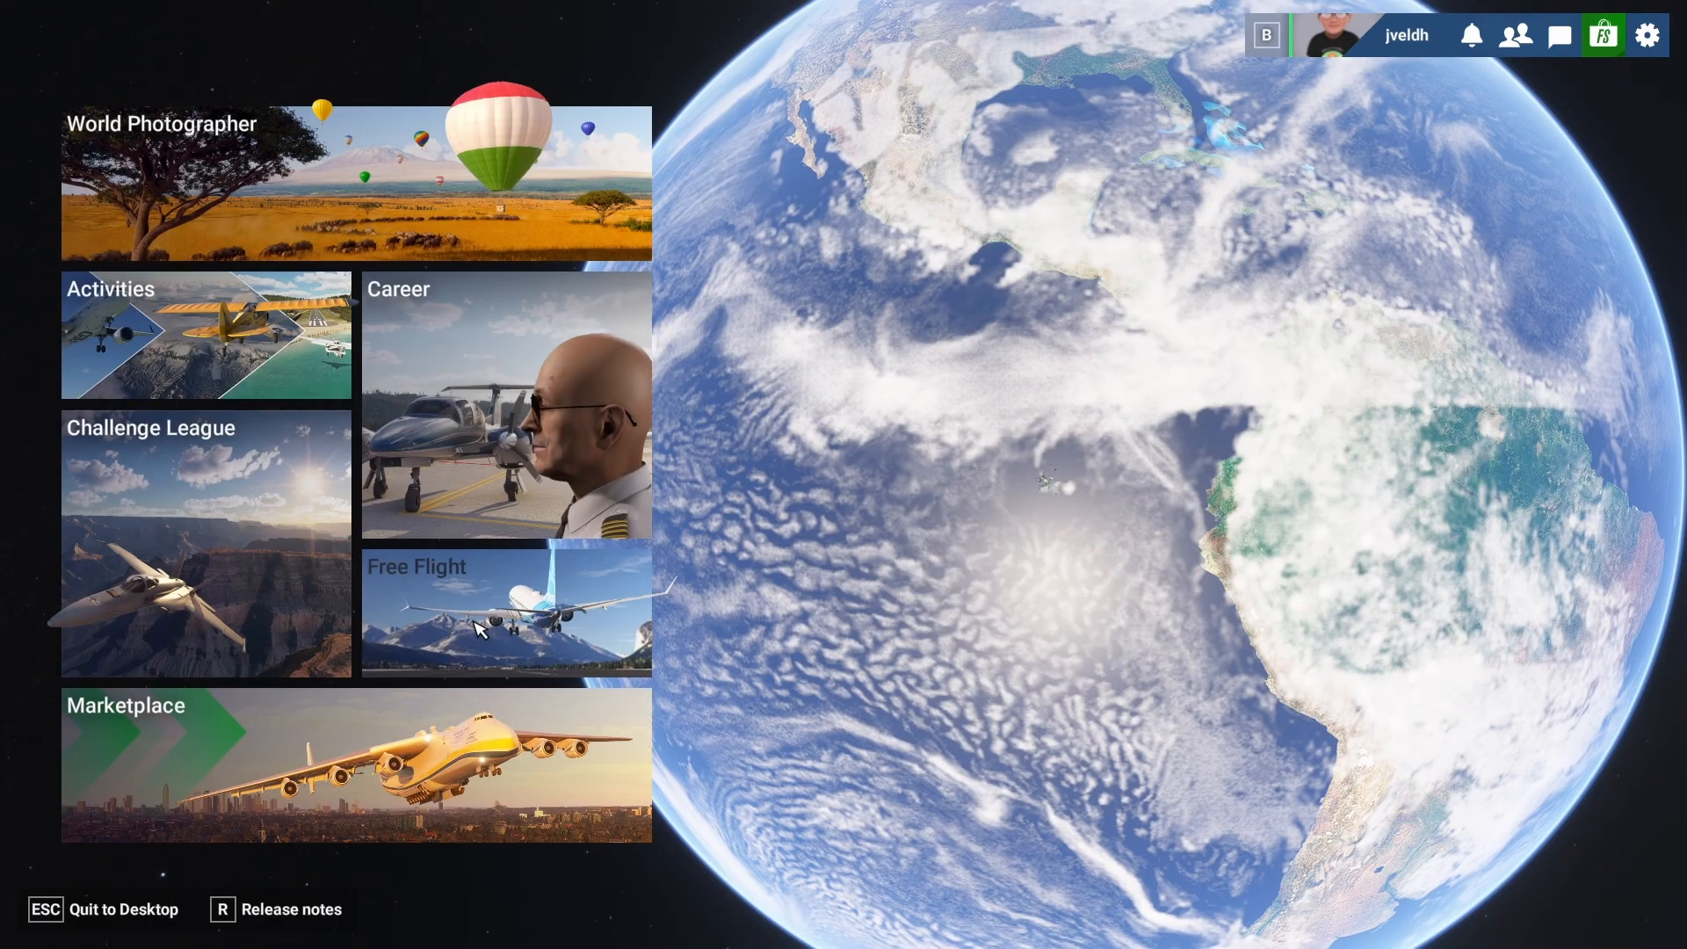
pyautogui.click(482, 614)
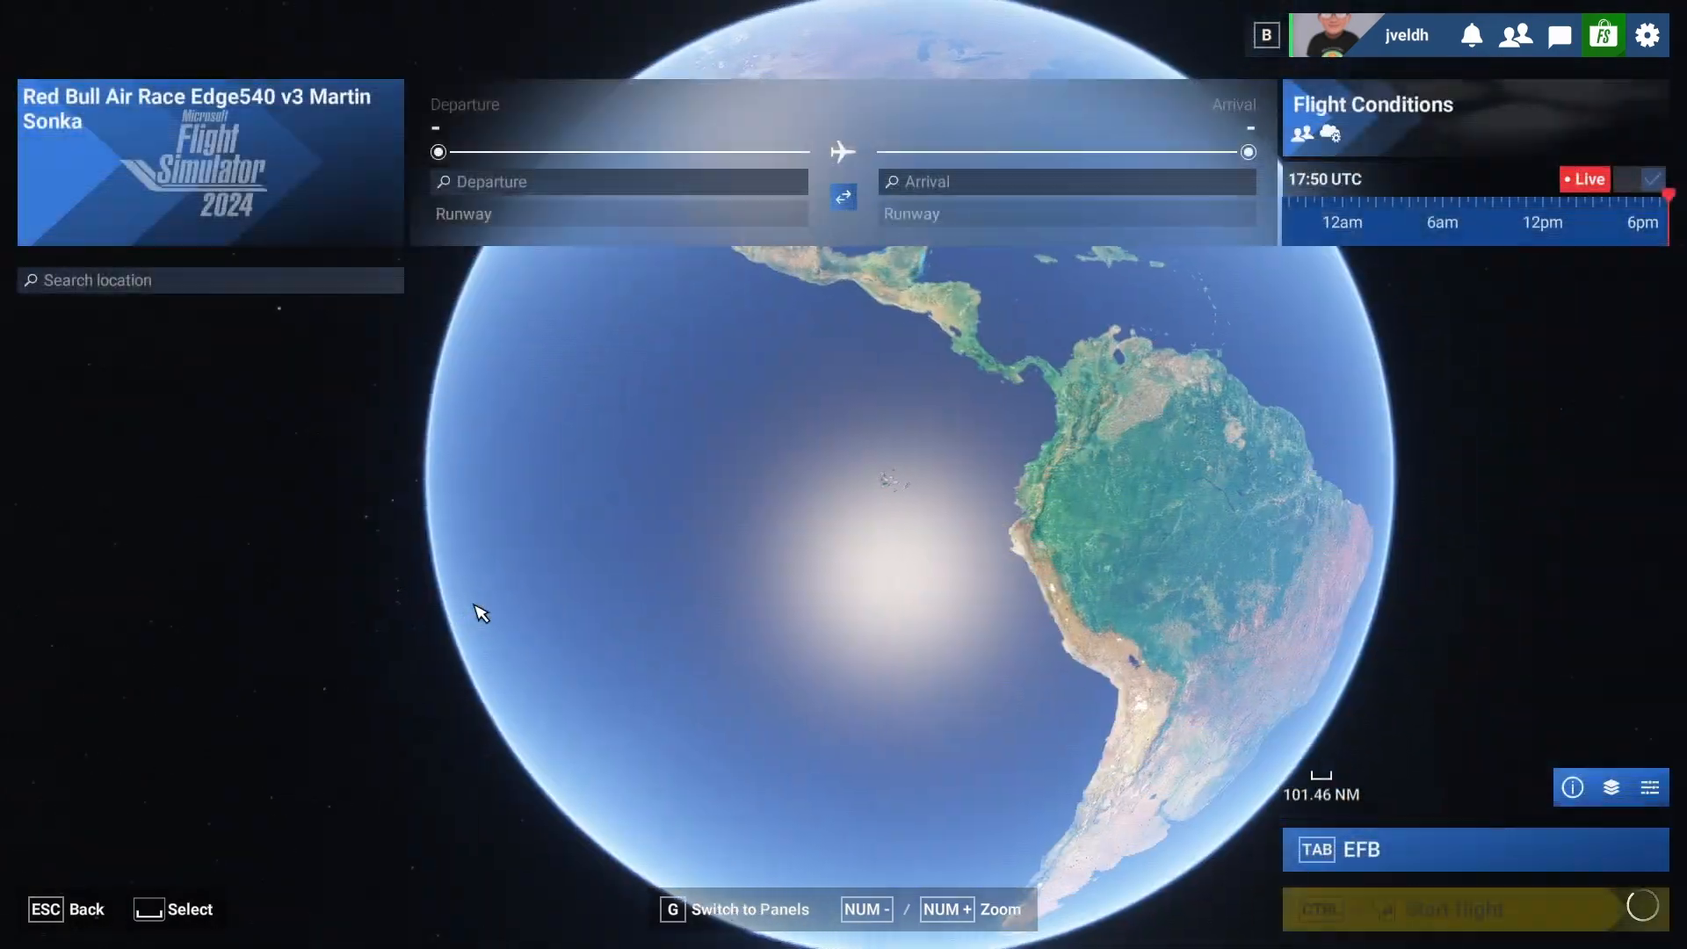
# Search the aircraft for "172" and select the Cessna 172 Skyhawk by Asobo Studio.
pyautogui.click(246, 202)
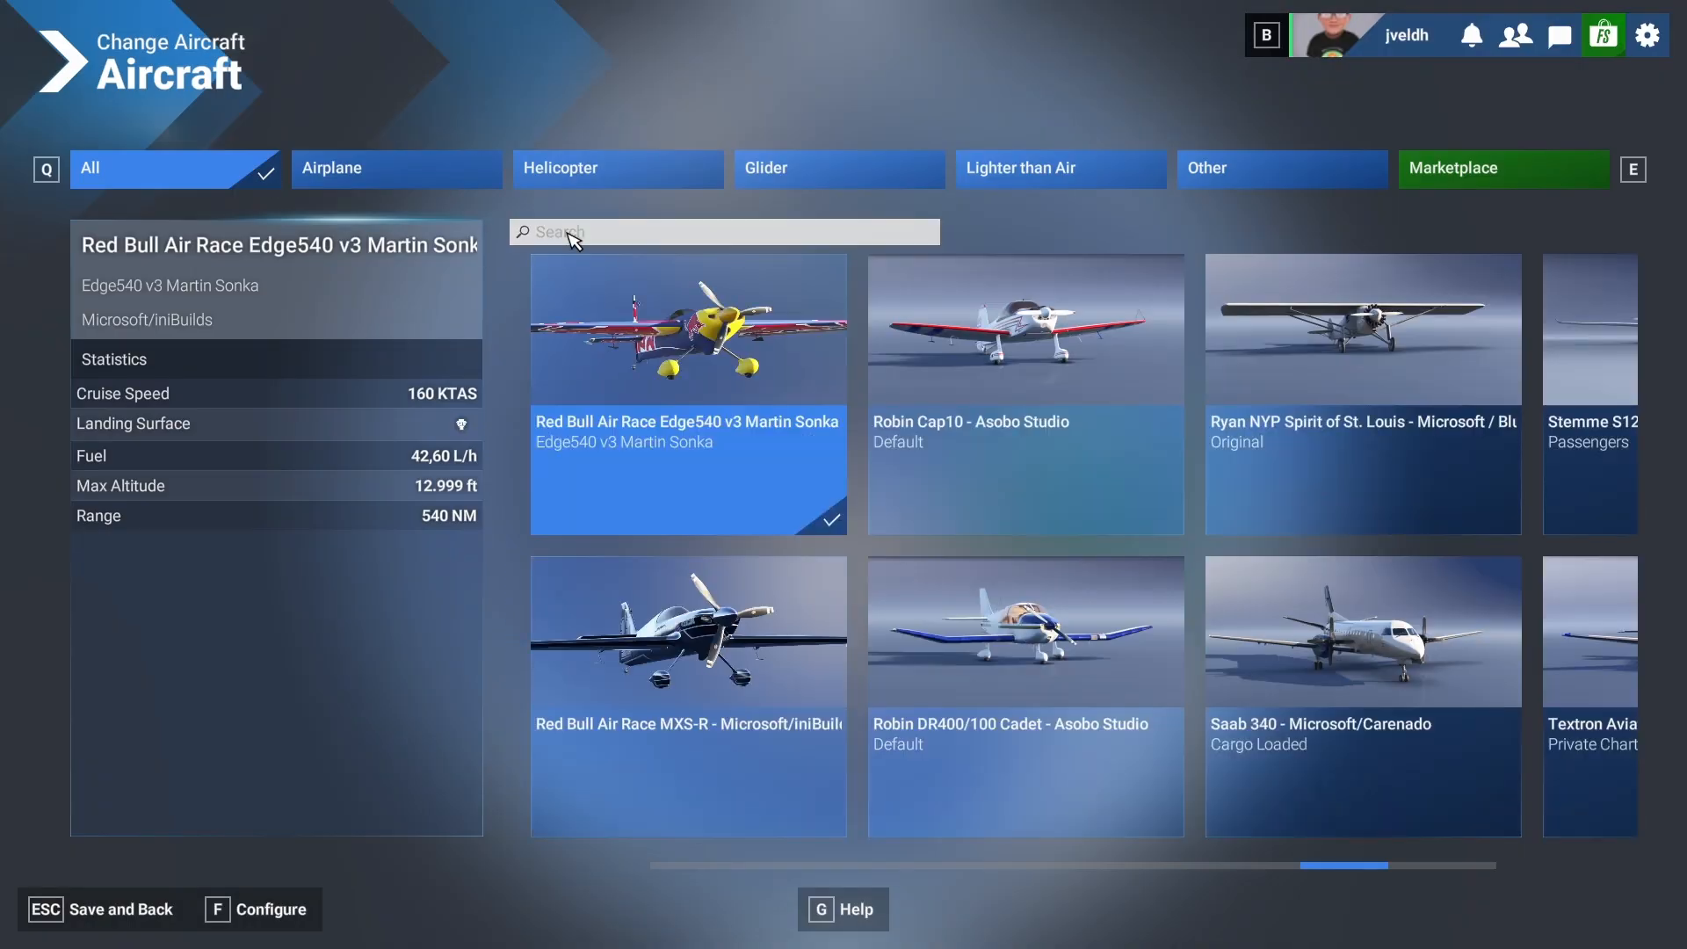
pyautogui.click(572, 233)
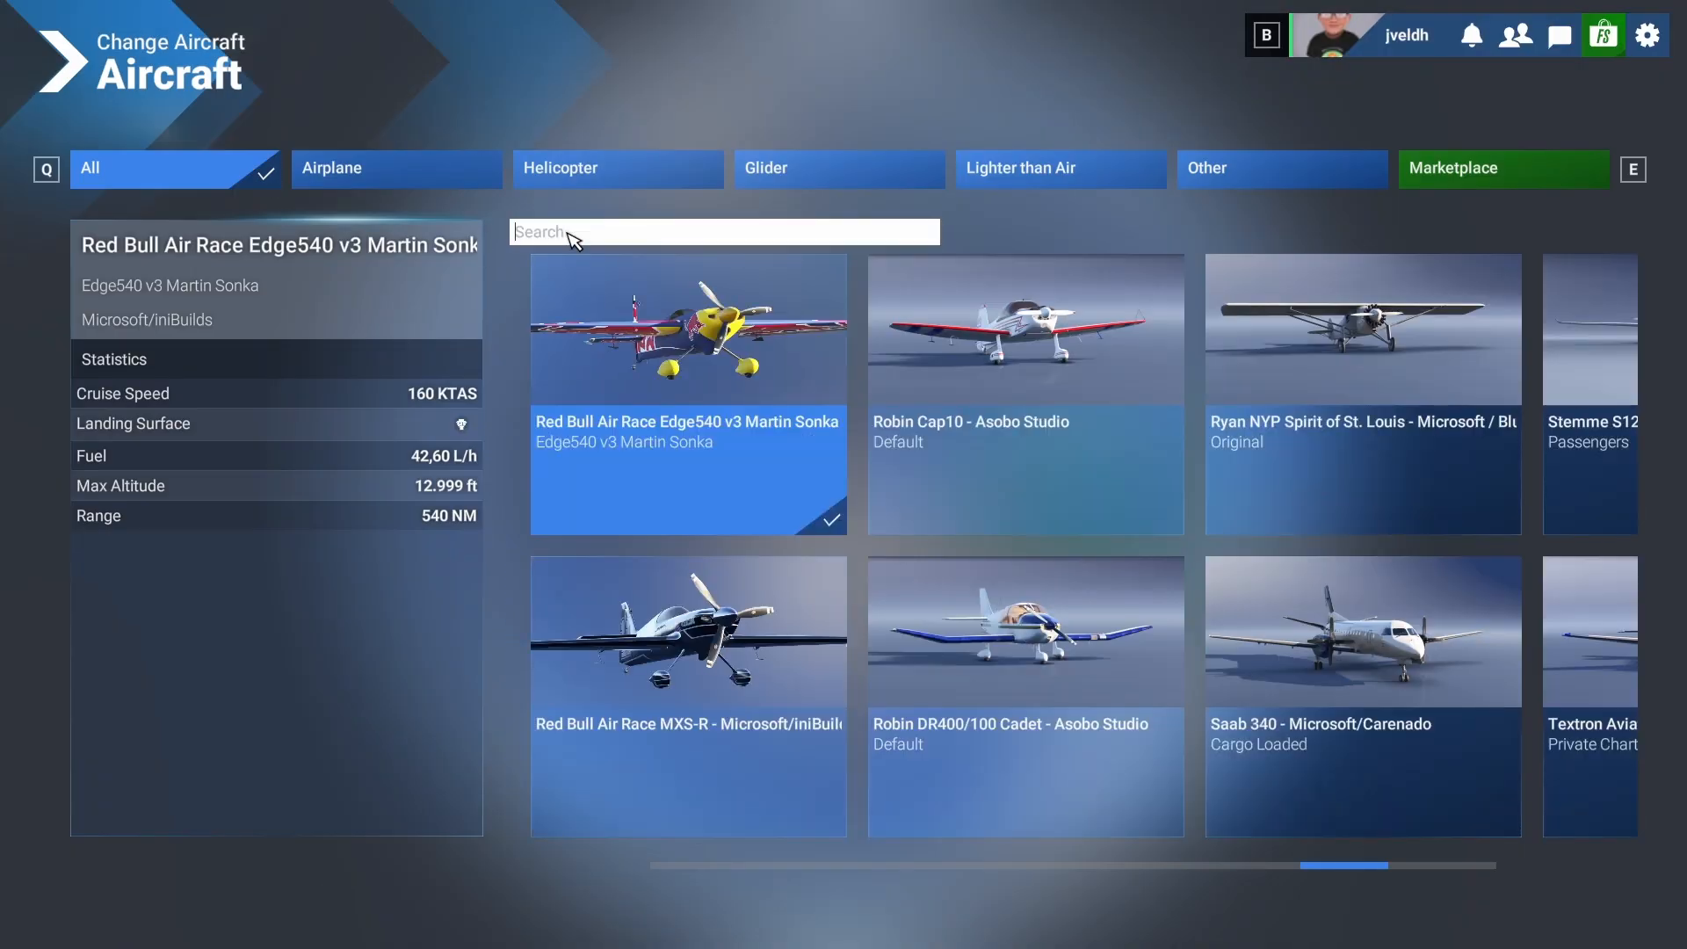
pyautogui.write('172')
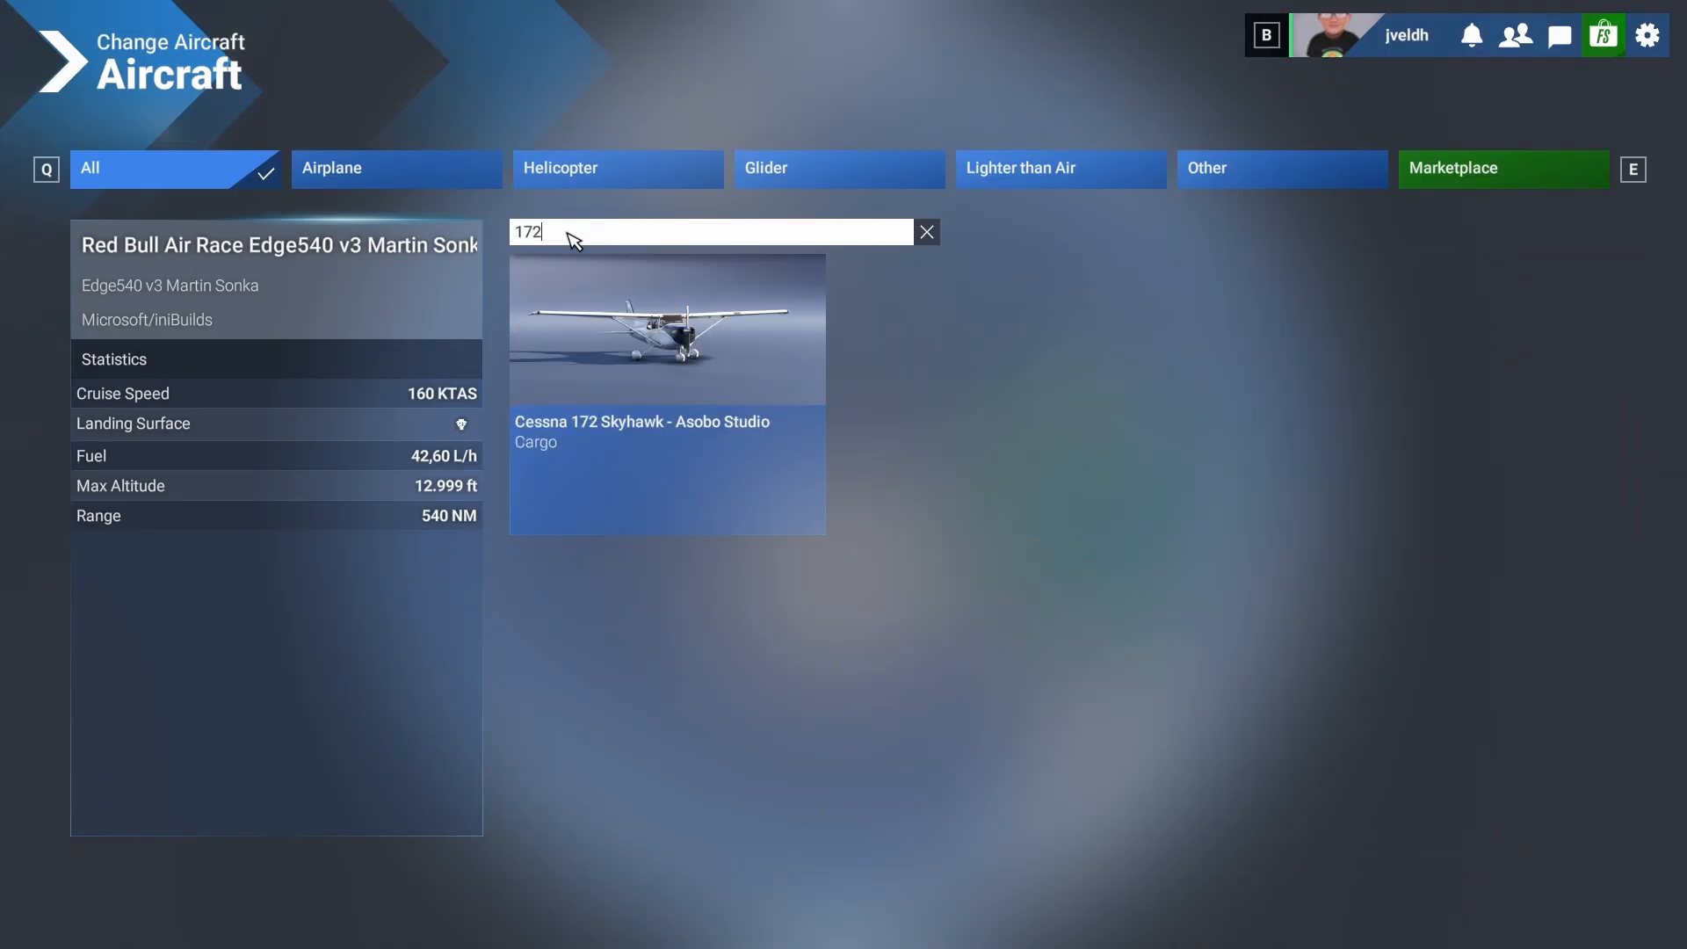
pyautogui.click(678, 367)
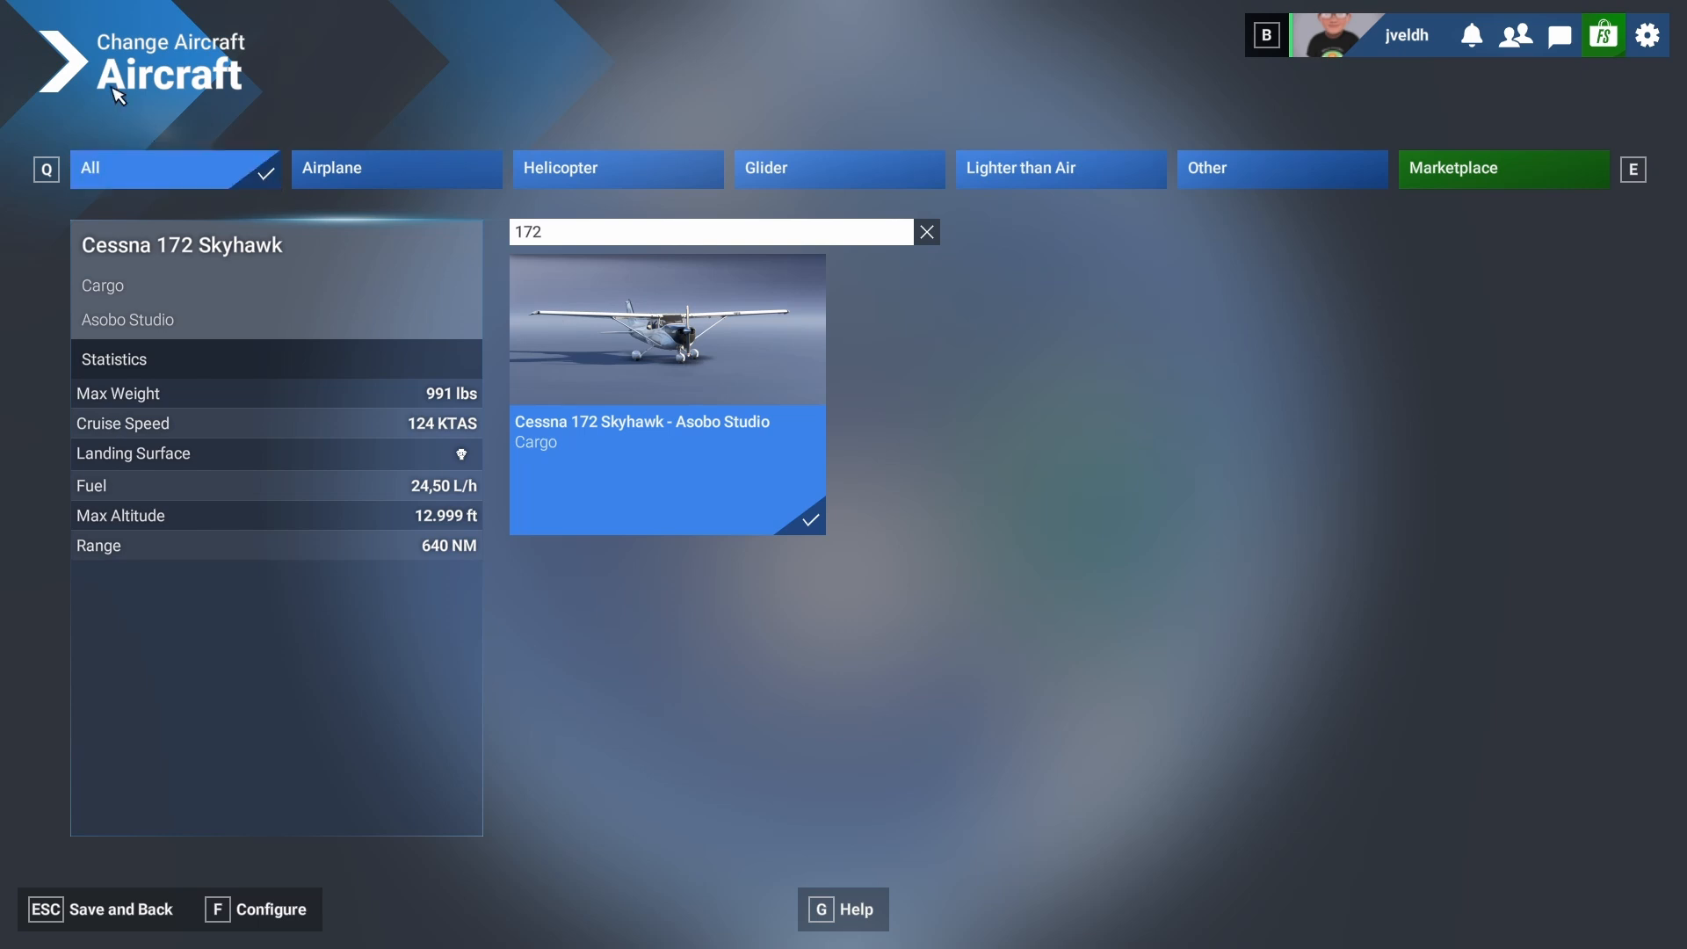
# Keep the aircraft choice and set SKAR El Eden, Parking 16 – Ramp GA Small, as the departure on the world map.
pyautogui.click(117, 905)
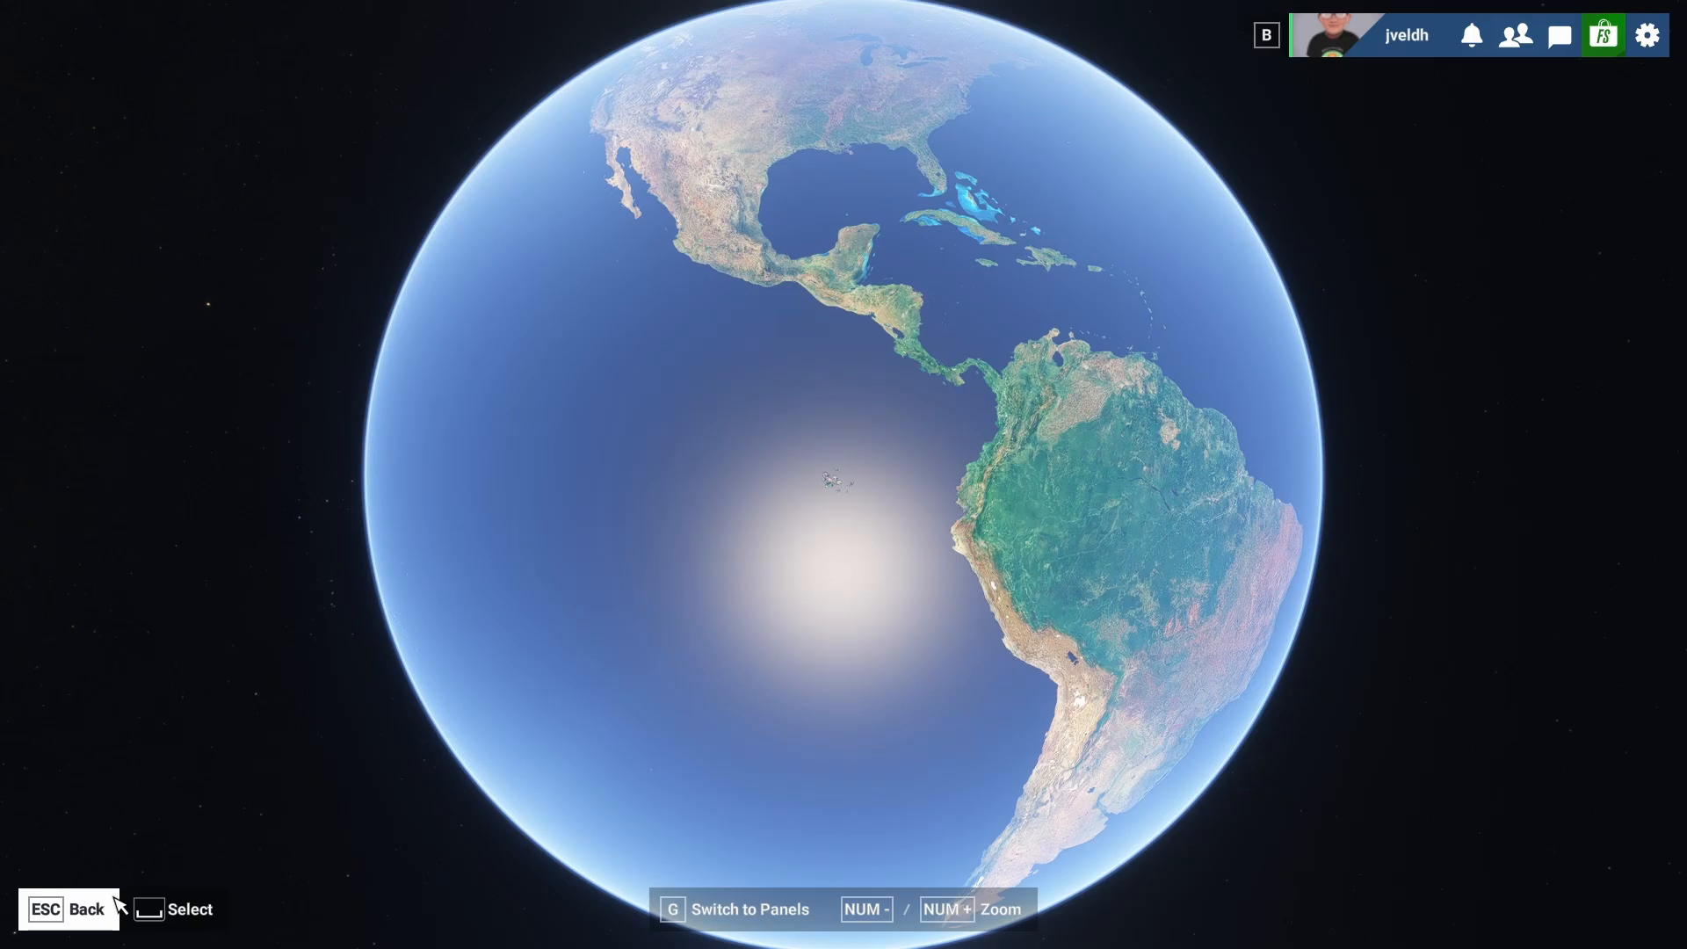
pyautogui.scroll(10, 1042, 444)
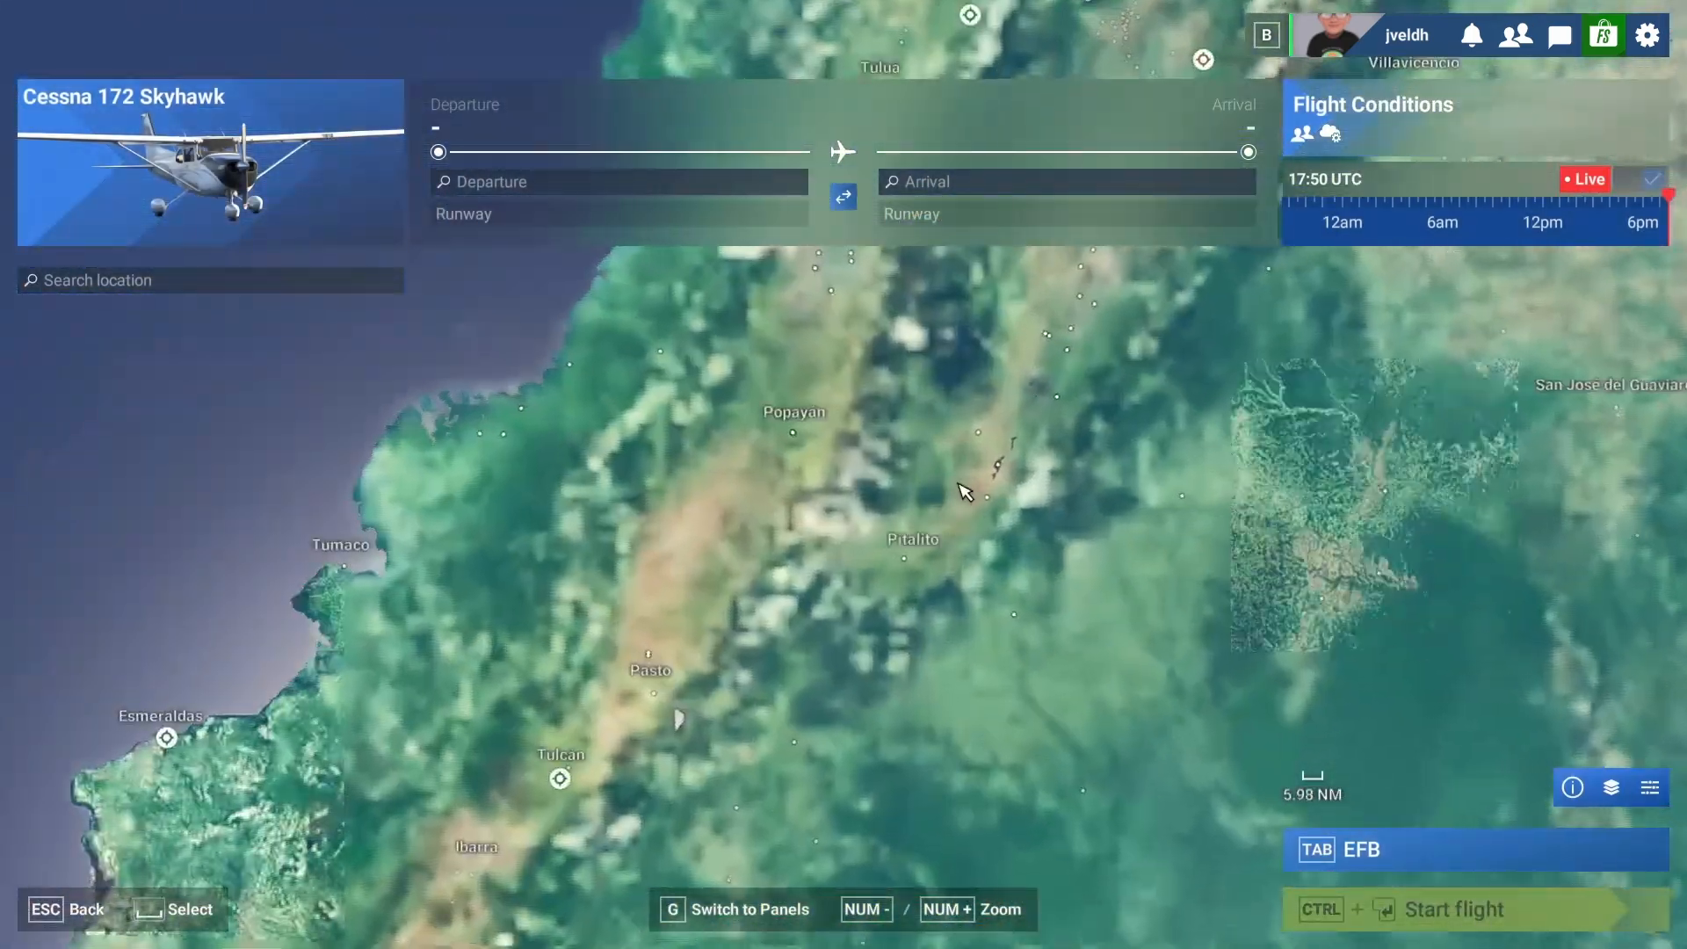
pyautogui.scroll(-2, 964, 490)
pyautogui.moveTo(995, 272); pyautogui.dragTo(755, 697)
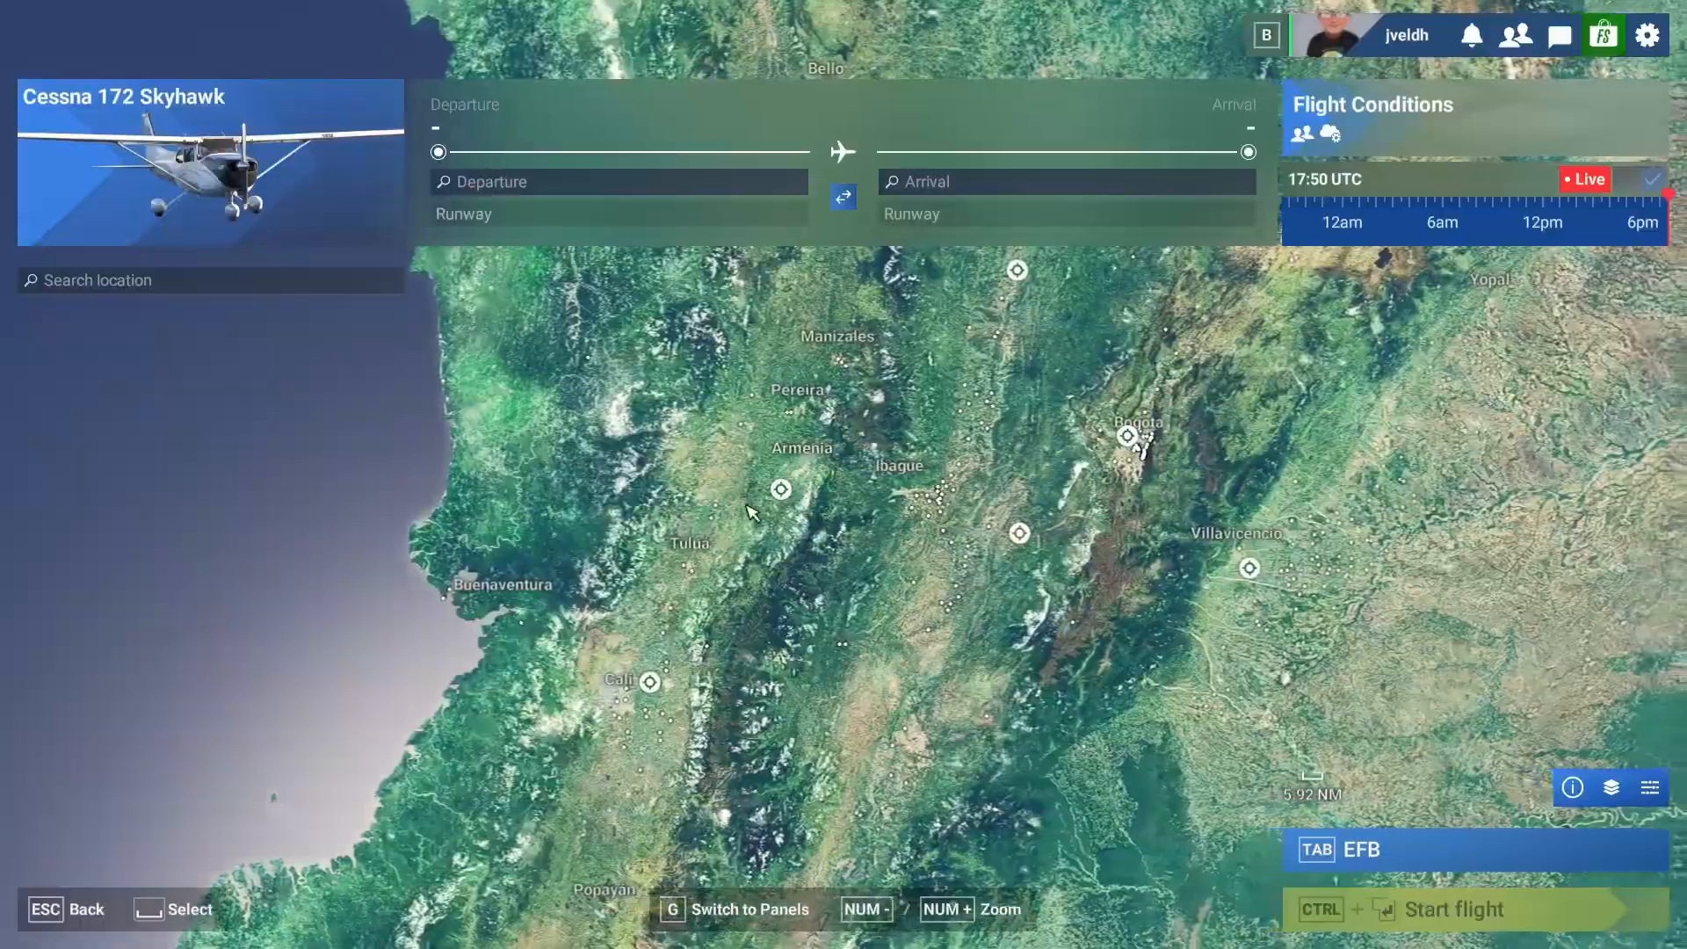
pyautogui.scroll(5, 755, 697)
pyautogui.scroll(5, 688, 535)
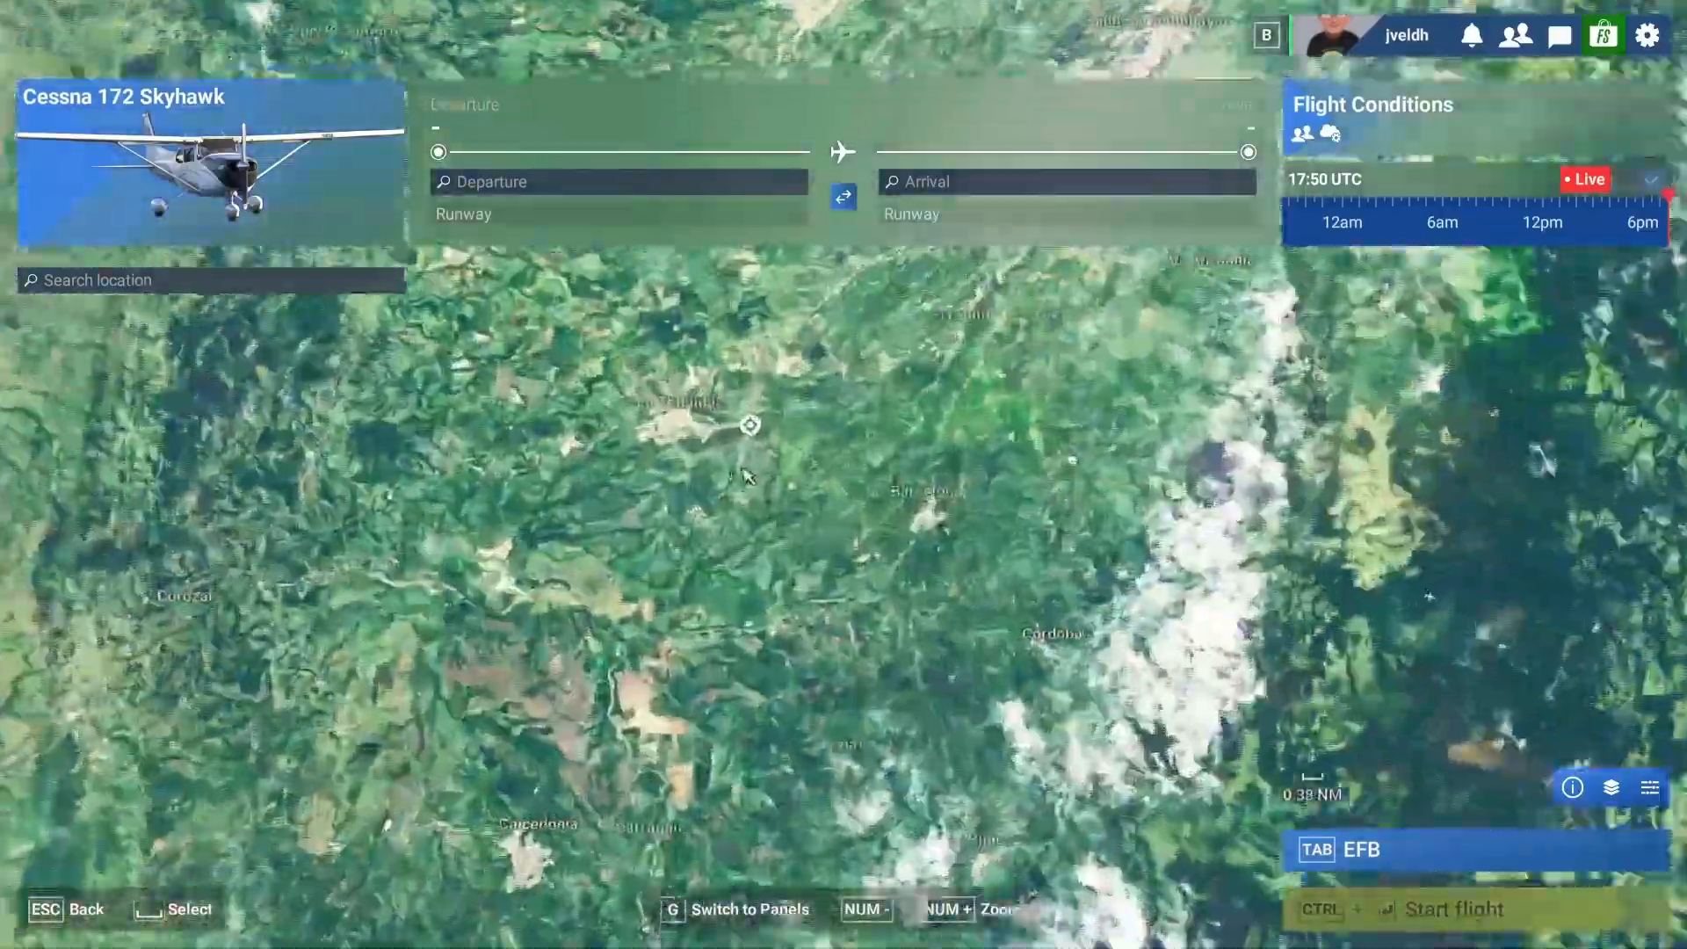
pyautogui.scroll(2, 797, 404)
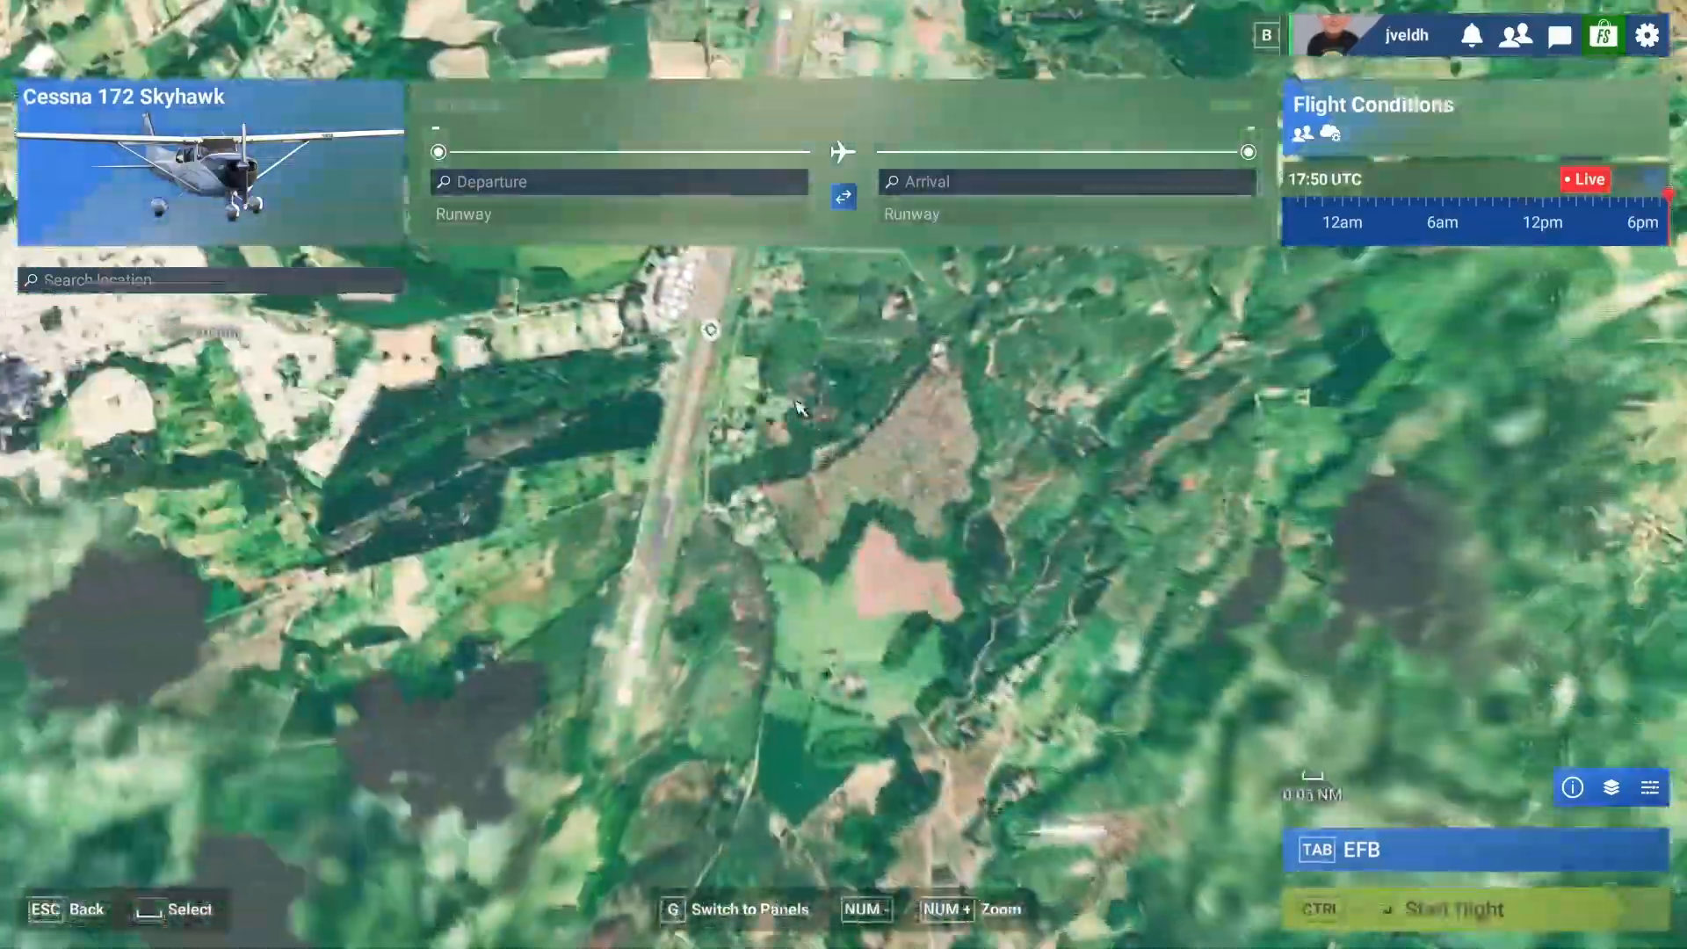
pyautogui.click(797, 404)
pyautogui.scroll(3, 742, 397)
pyautogui.moveTo(536, 297); pyautogui.dragTo(655, 636)
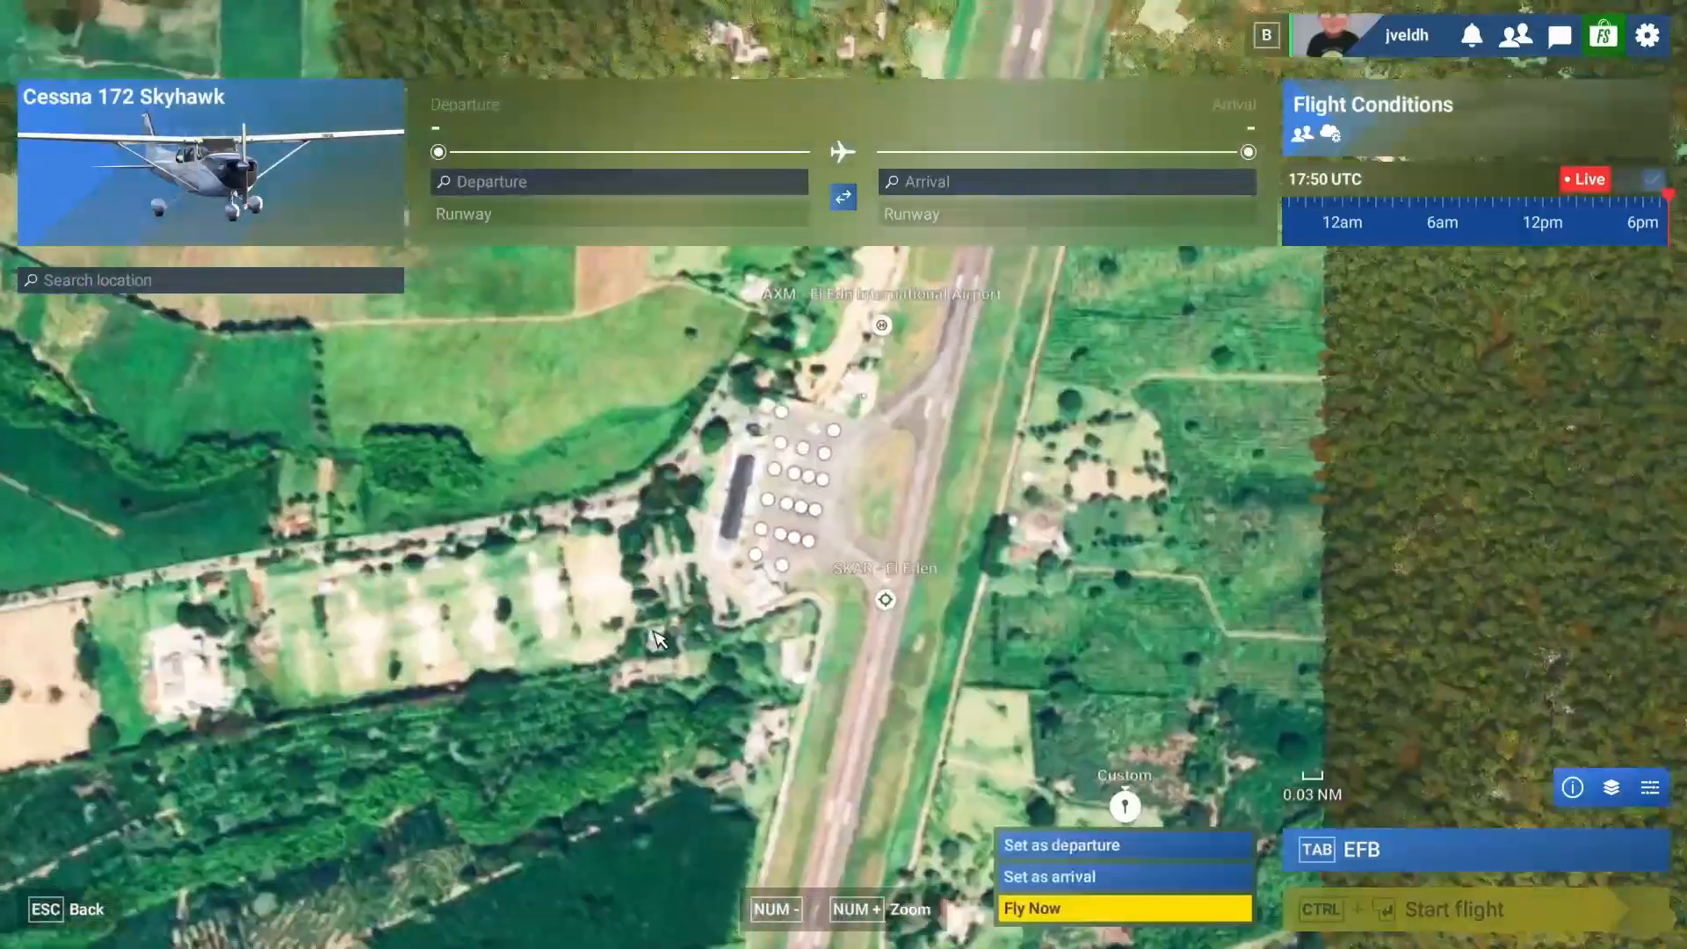
pyautogui.scroll(3, 776, 546)
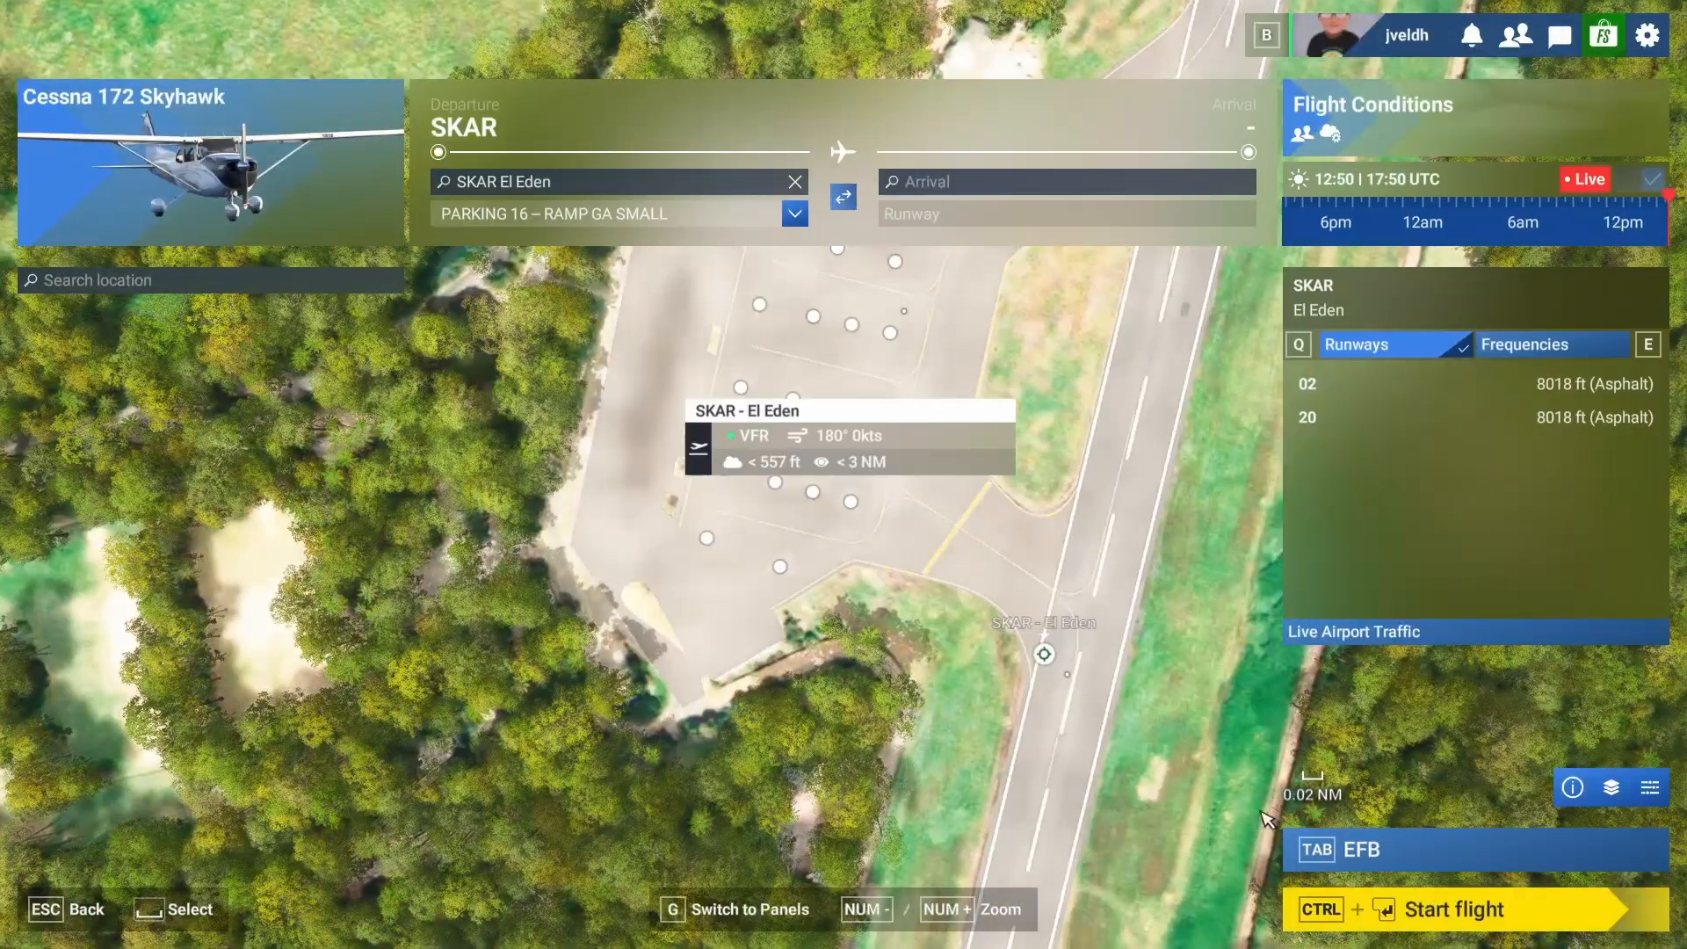
# Start the flight from El Eden, proceed as ready to fly and look around the Cessna's cockpit.
pyautogui.click(1424, 916)
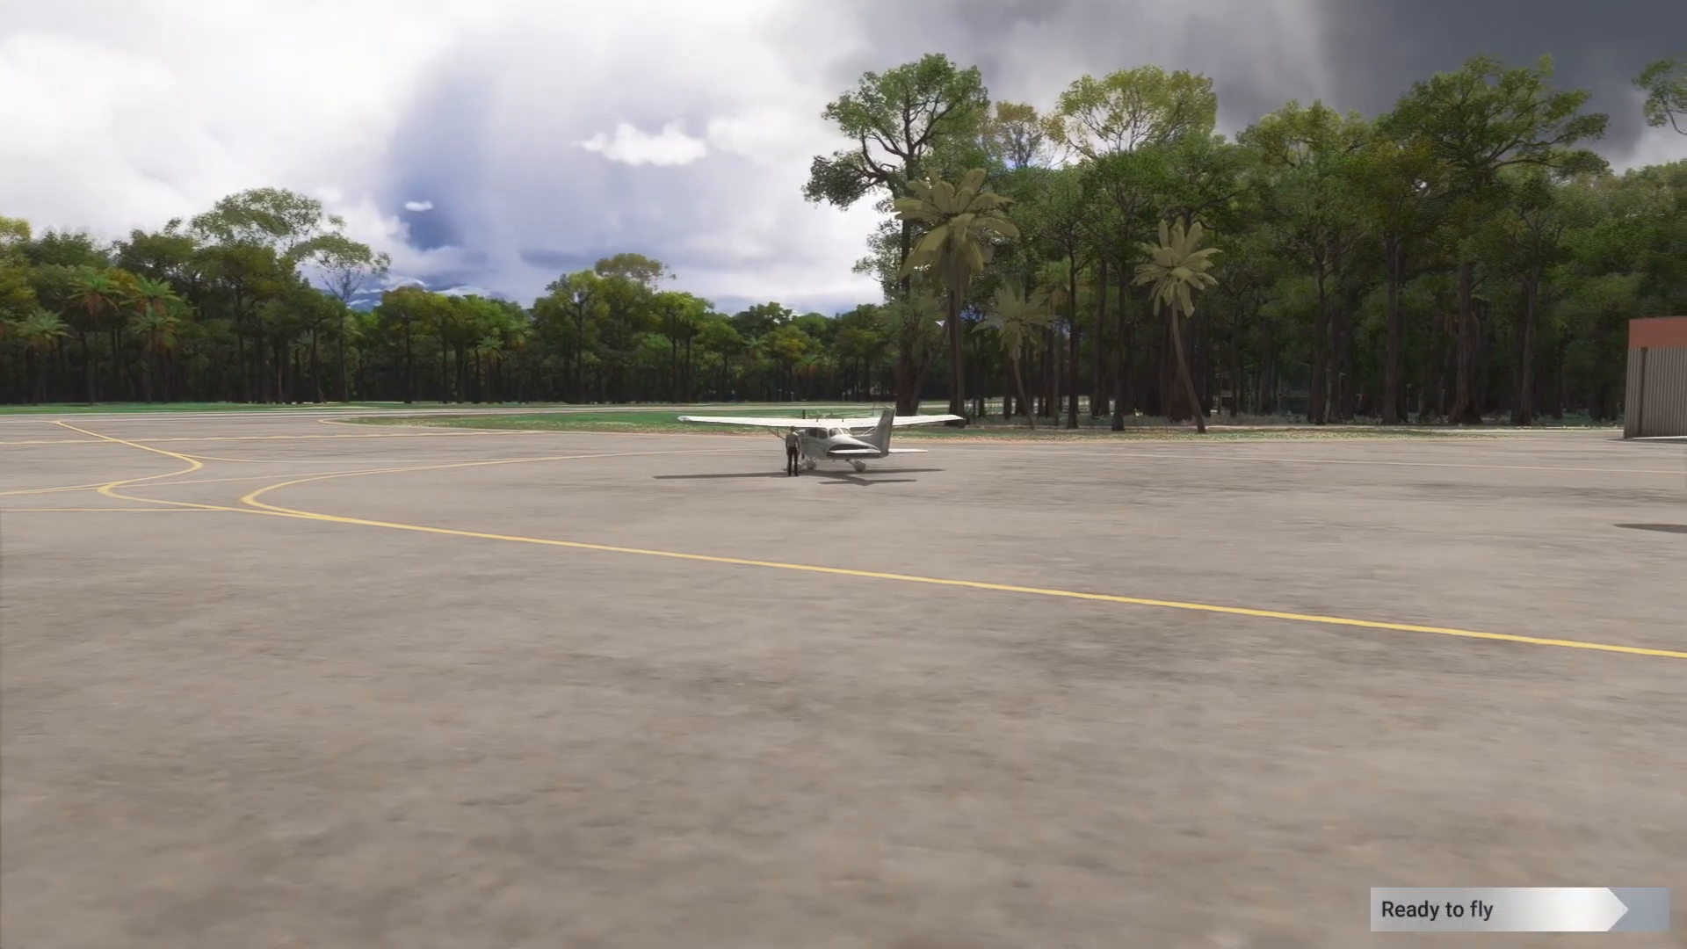
pyautogui.click(1449, 927)
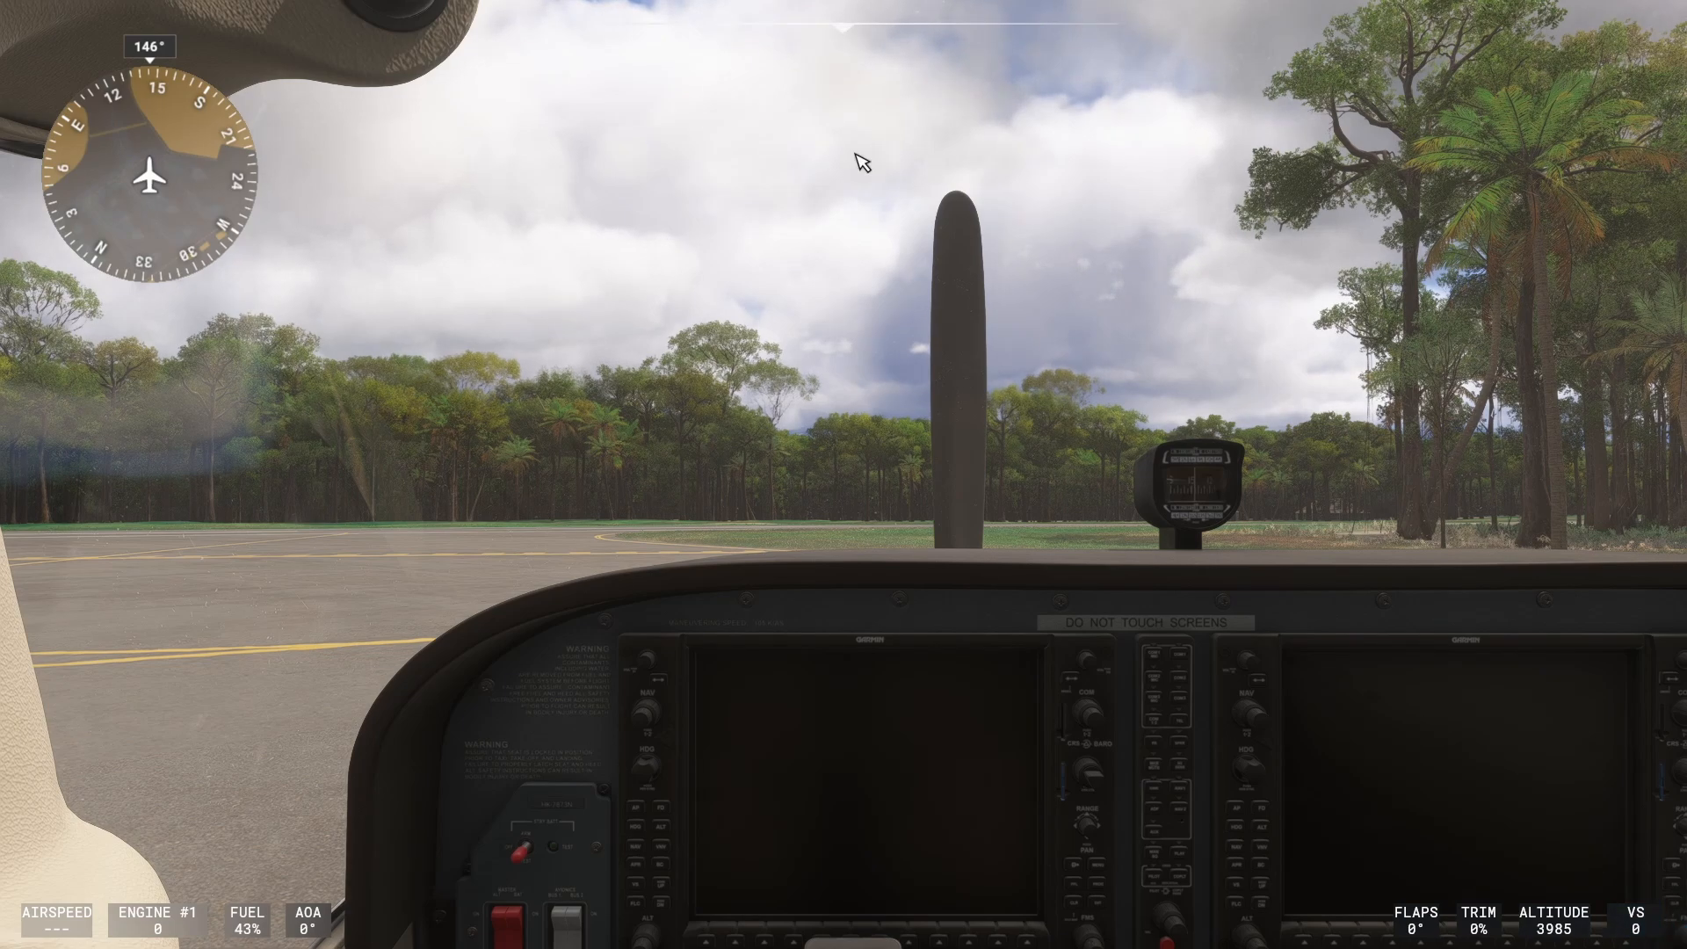
pyautogui.moveTo(592, 421); pyautogui.dragTo(613, 461)
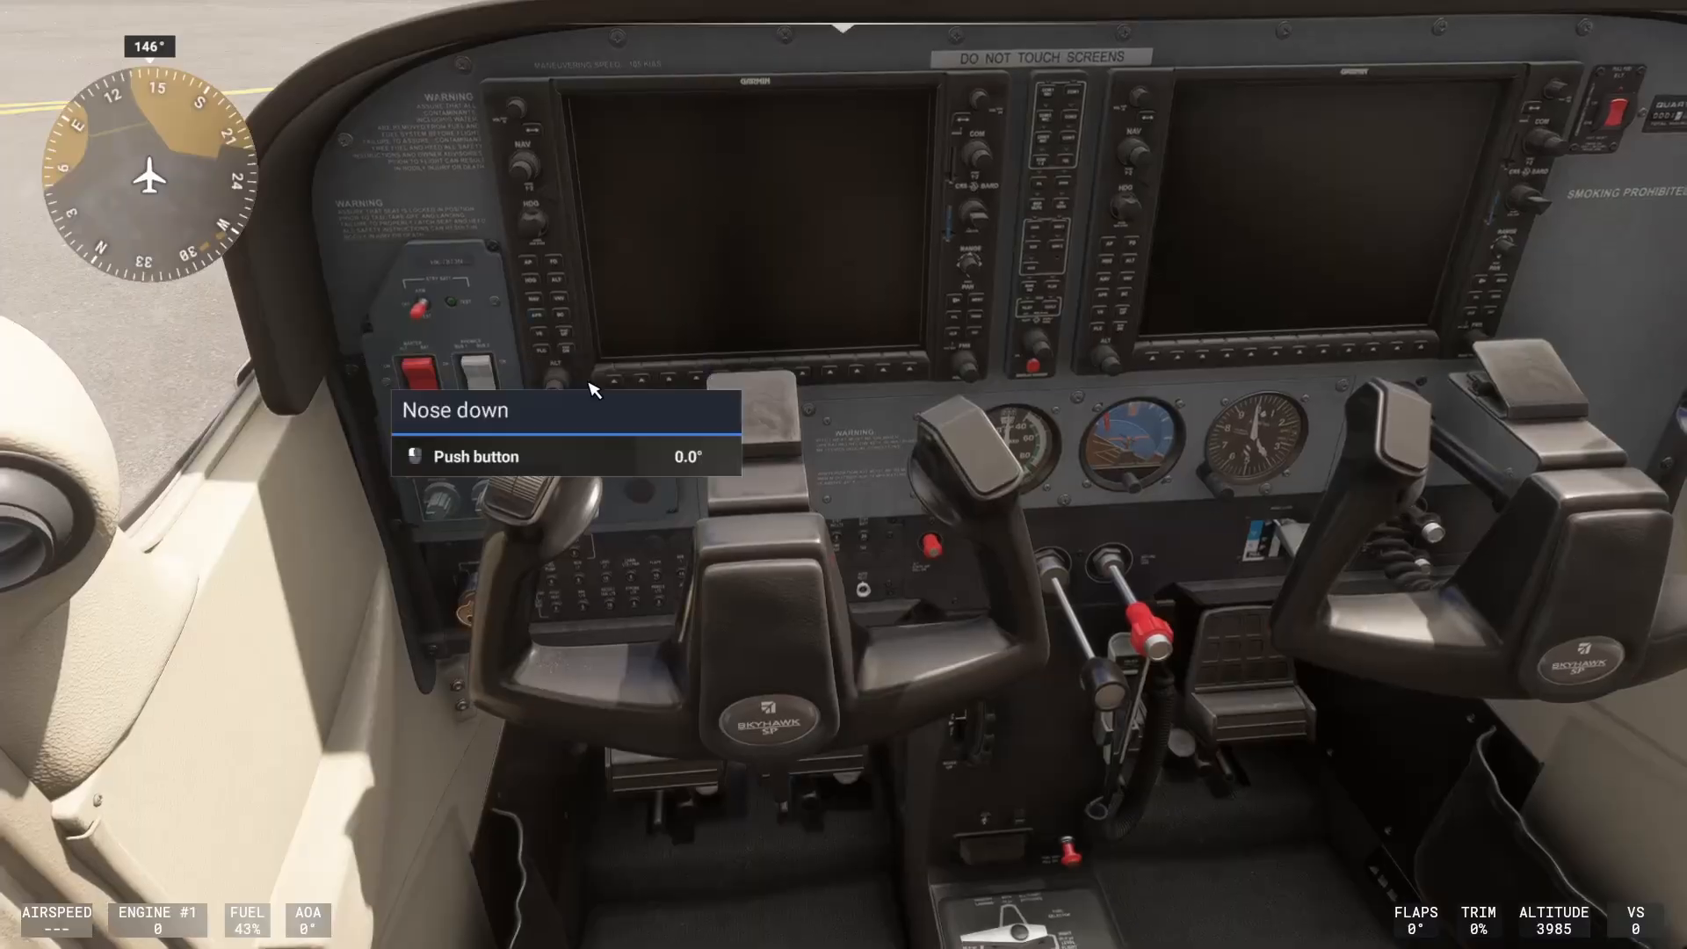
pyautogui.rightClick(546, 366)
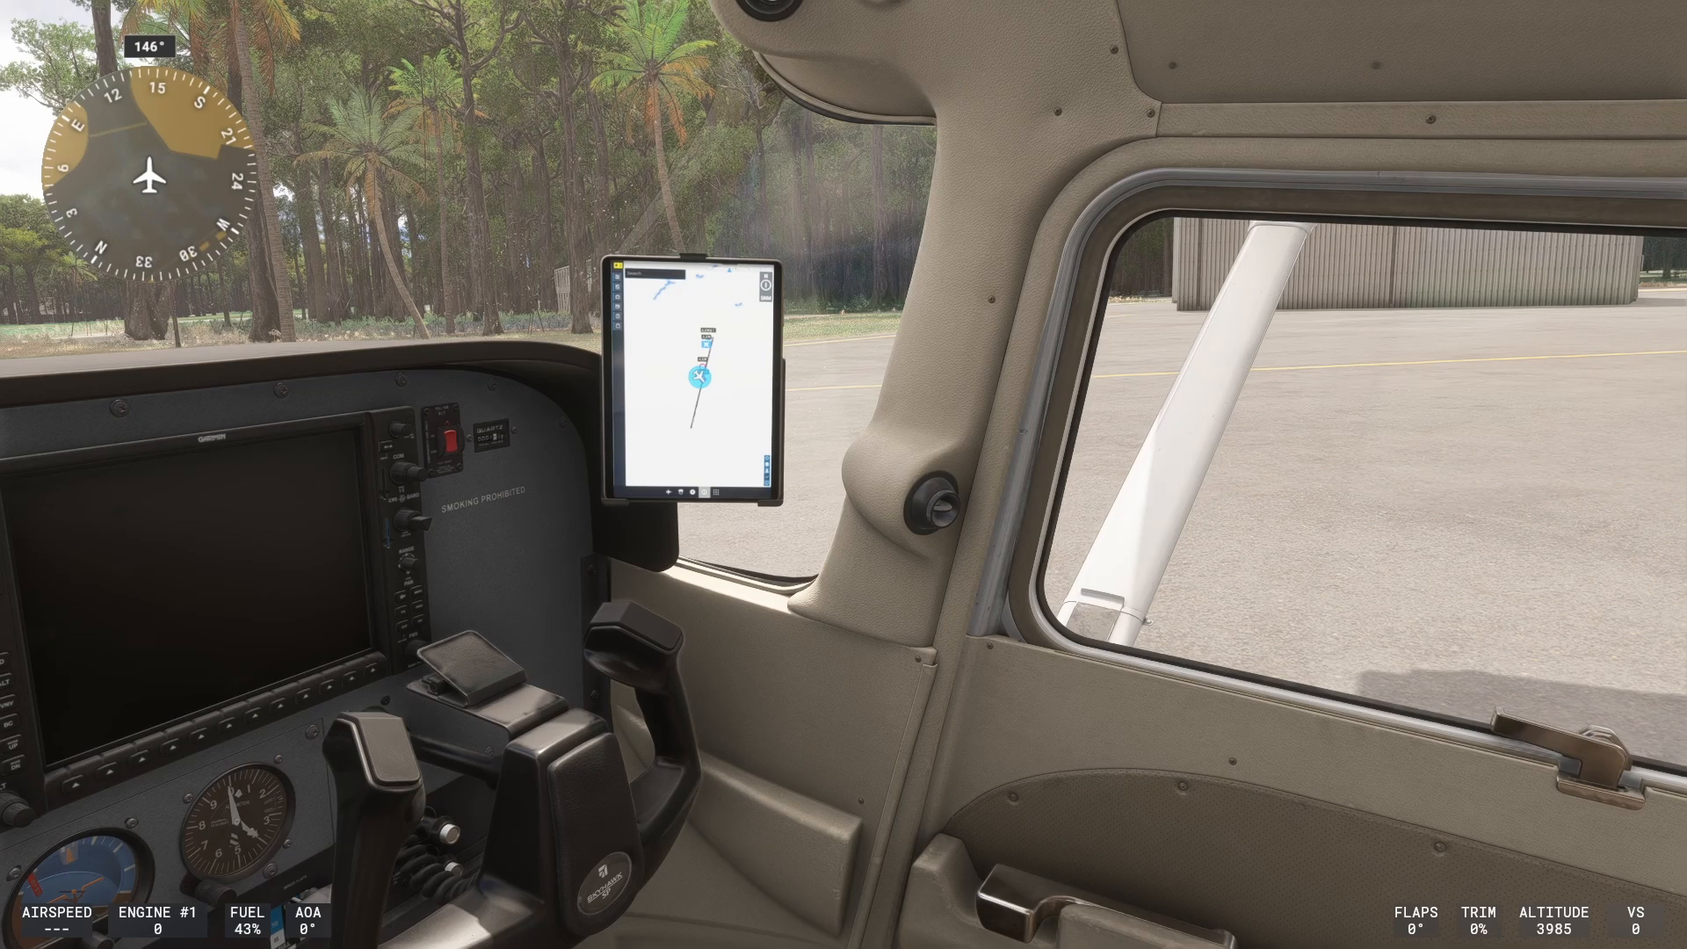
# Pause the flight, open the control settings and search the T.16000M actions for "reset".
pyautogui.press('Escape')
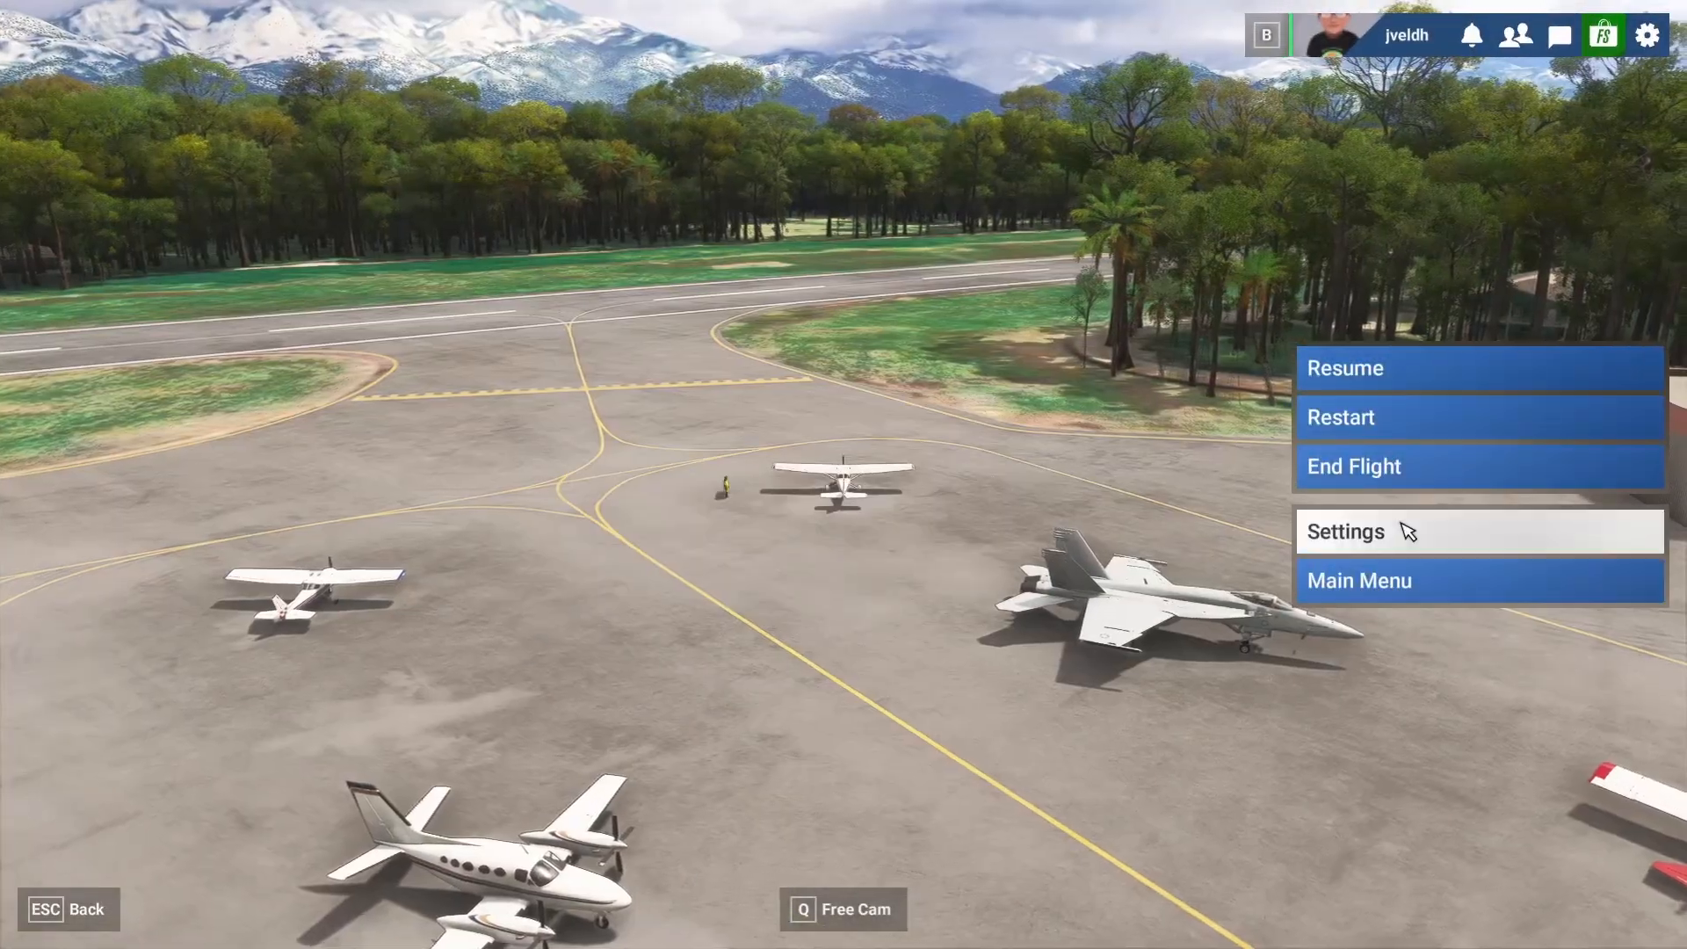
pyautogui.click(1404, 529)
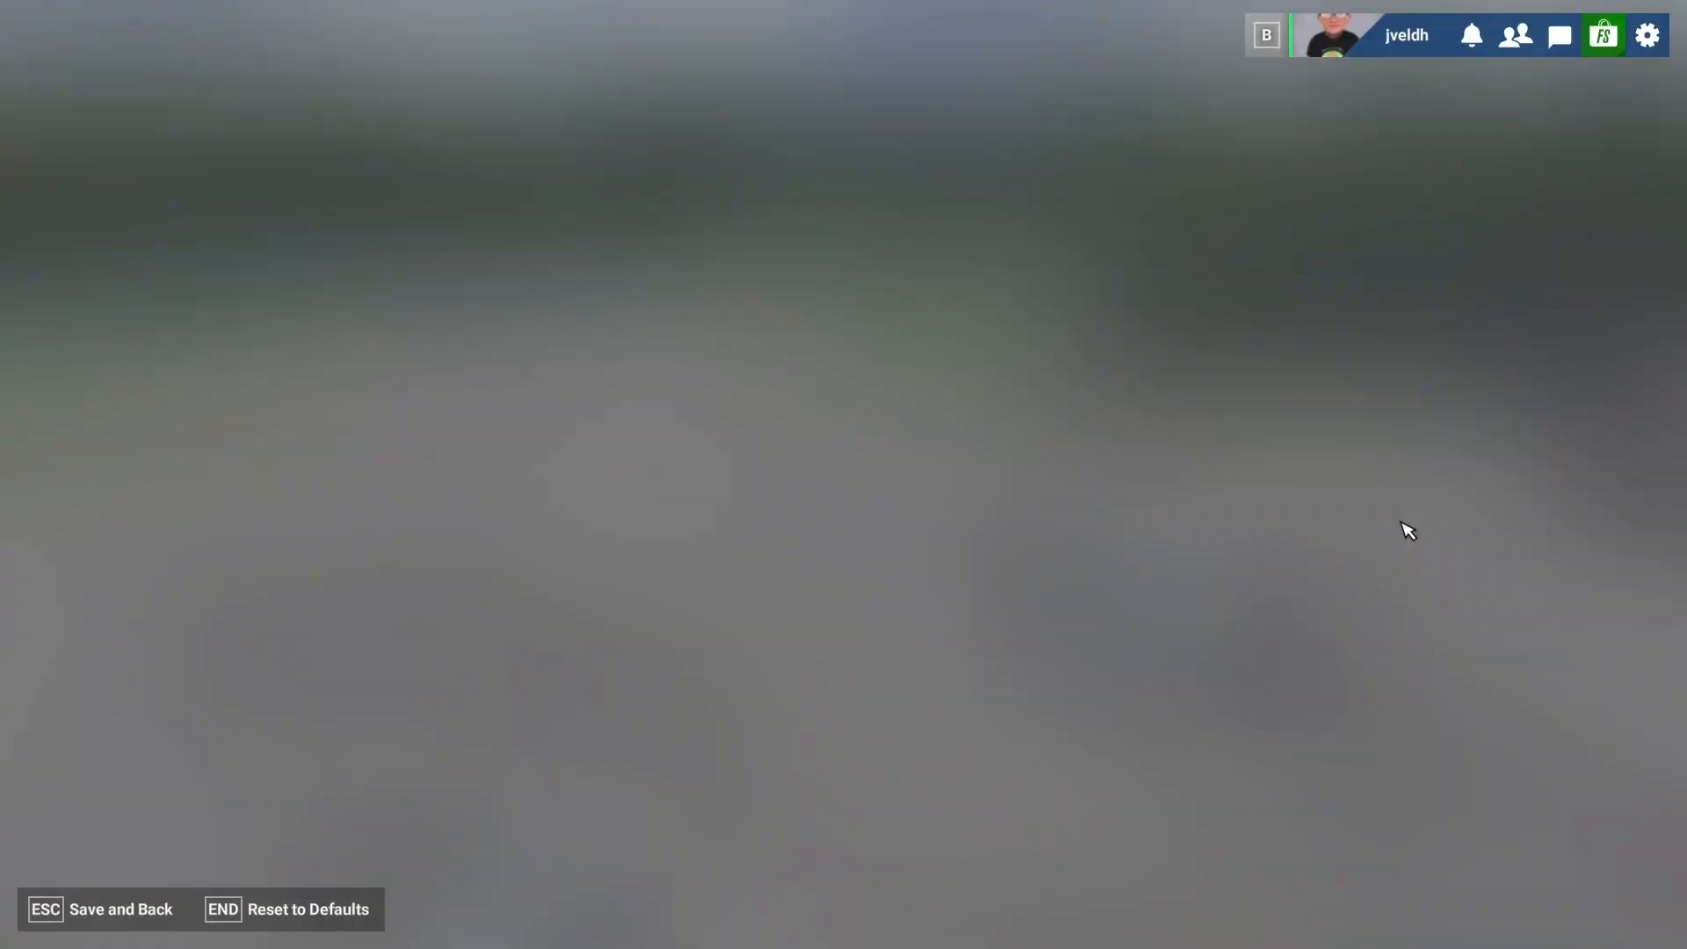
pyautogui.click(625, 161)
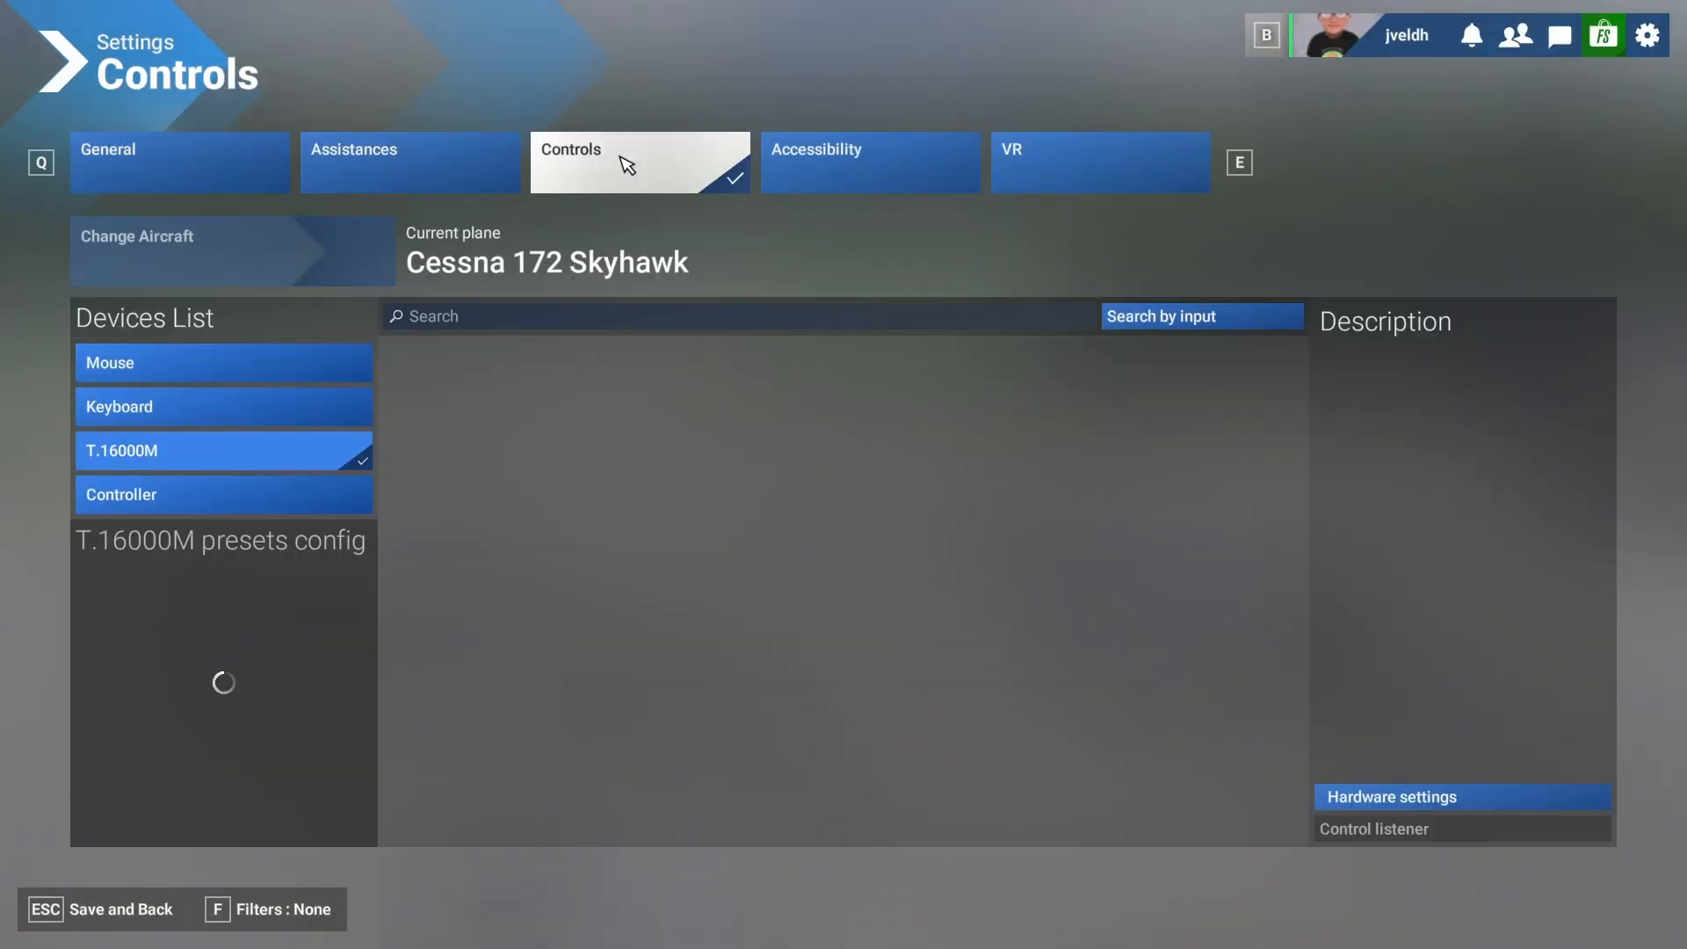
pyautogui.click(455, 318)
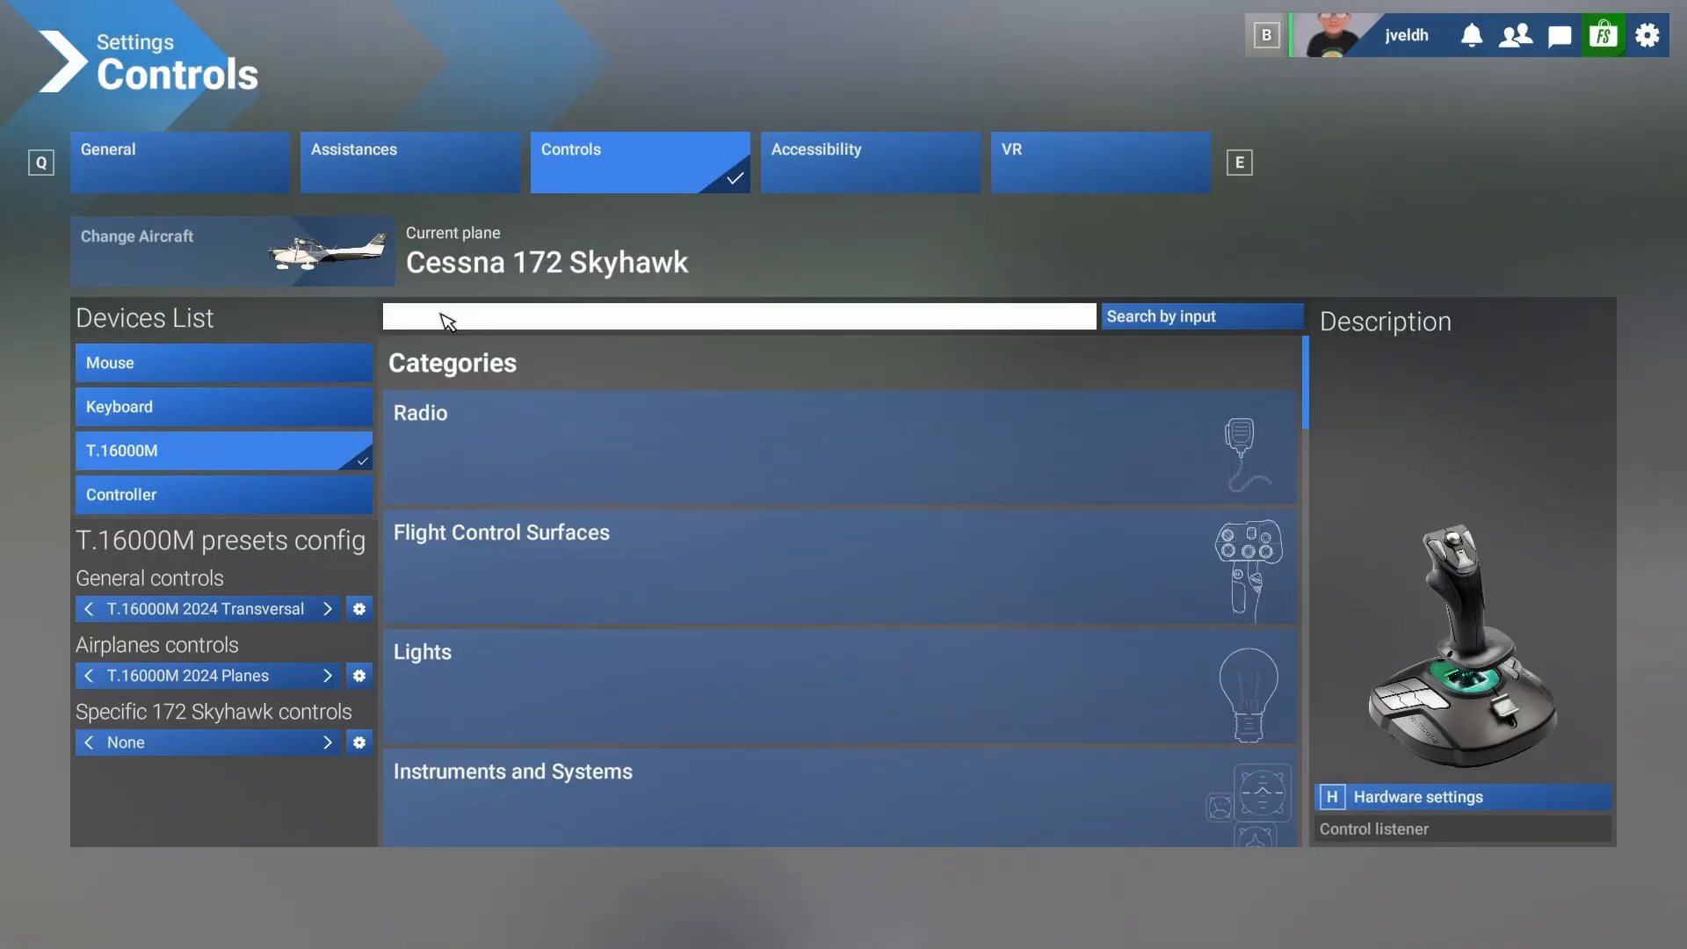
pyautogui.write('reset')
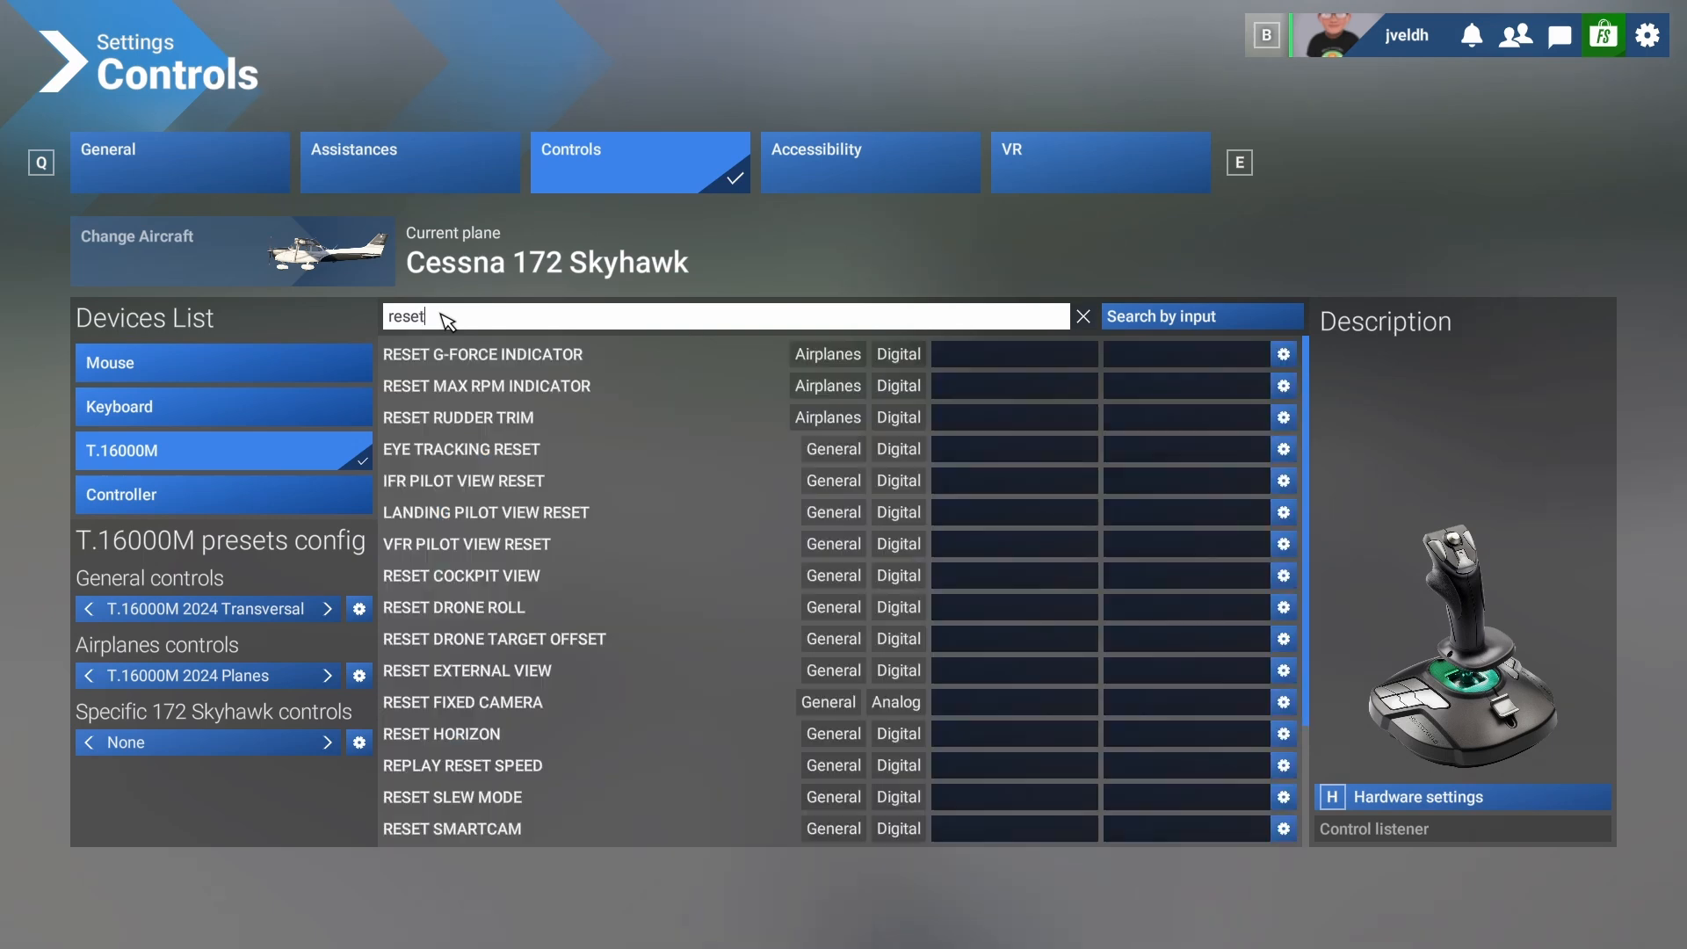
pyautogui.write(' vi')
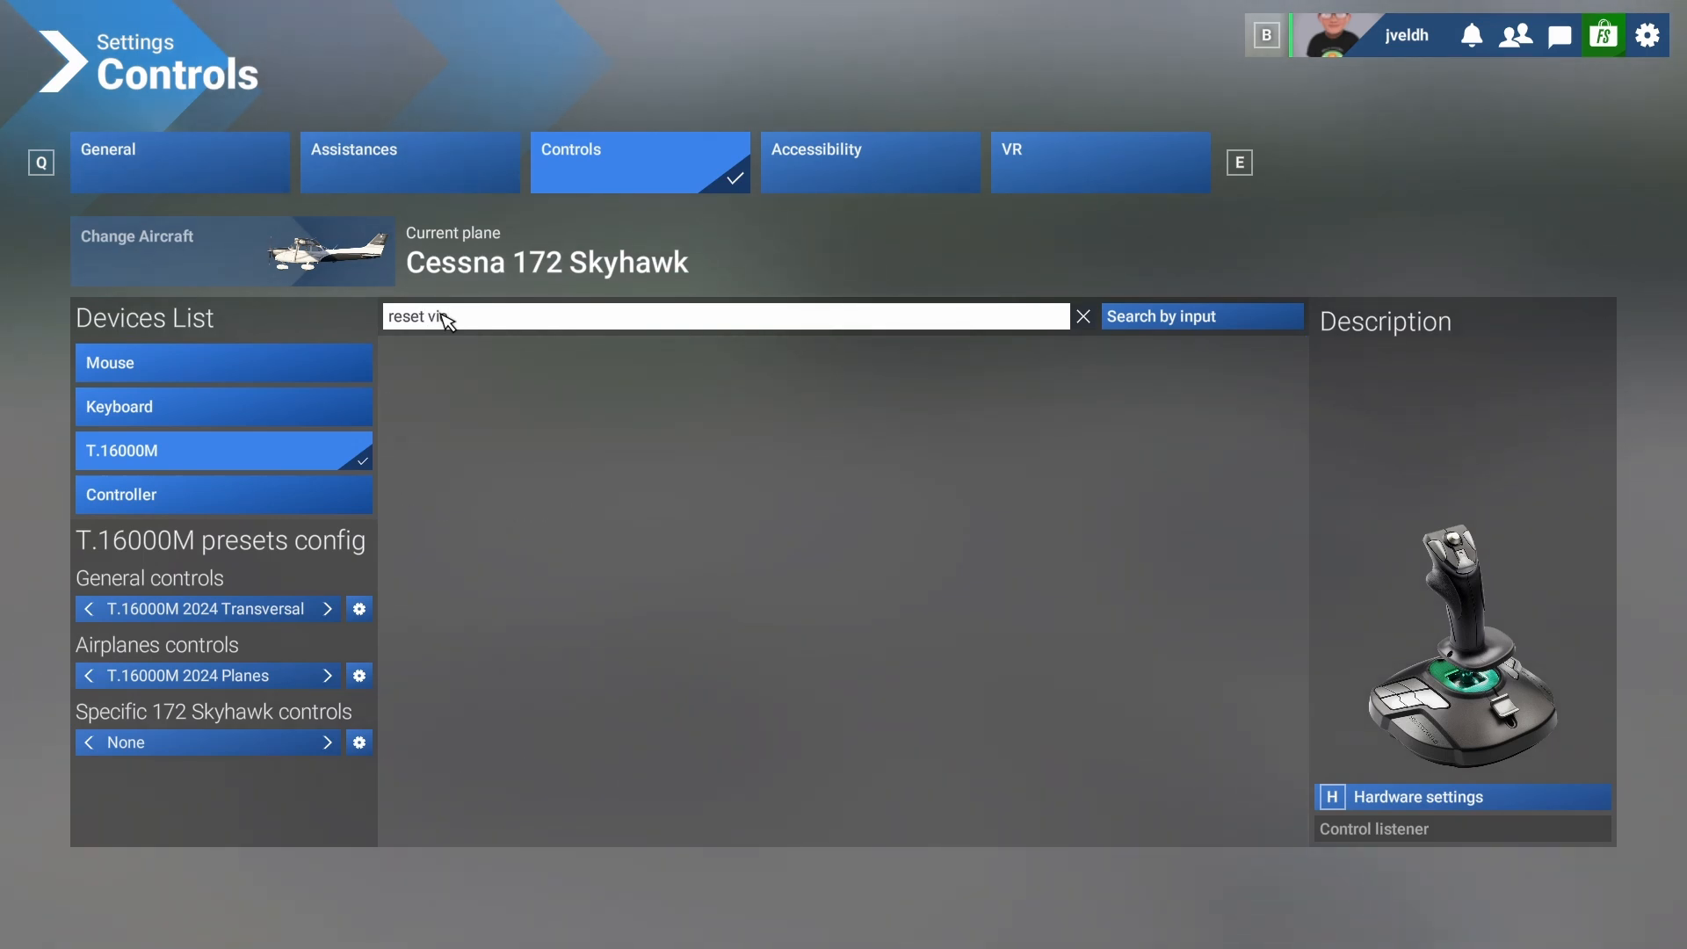
pyautogui.press('BackSpace')
pyautogui.press('BackSpace')
pyautogui.press('BackSpace')
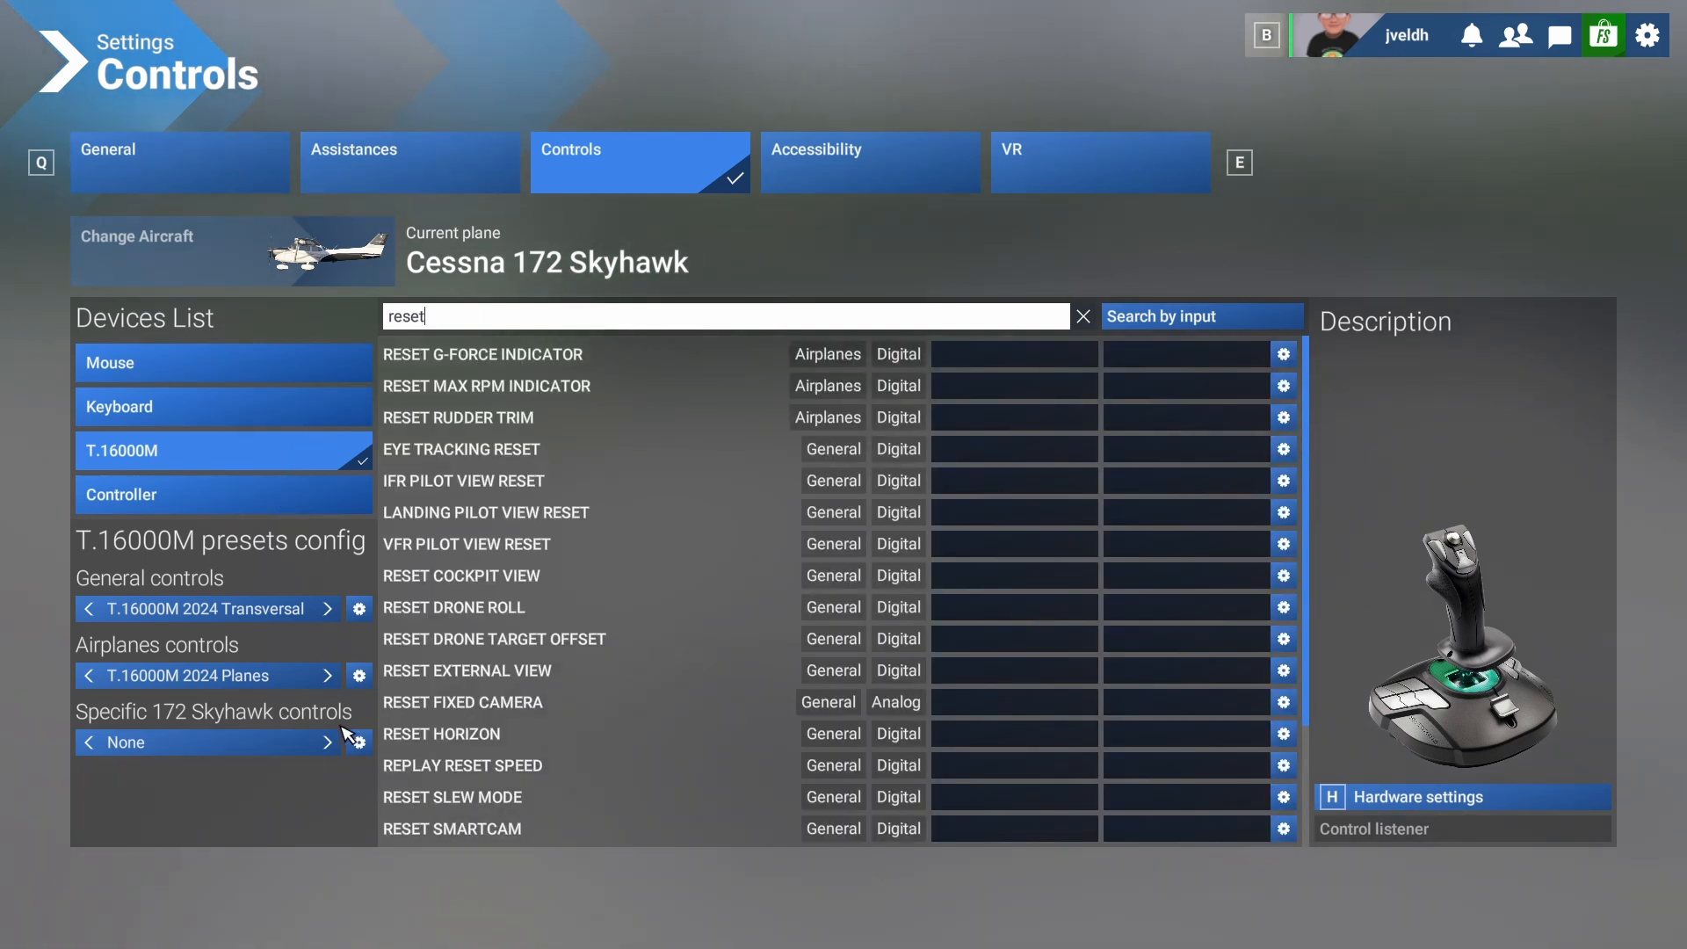
# Search the actions for "view" and try to bind Reset Cockpit View without duplicating the general profile.
pyautogui.hotkey('ctrl', 'a')
pyautogui.write('view')
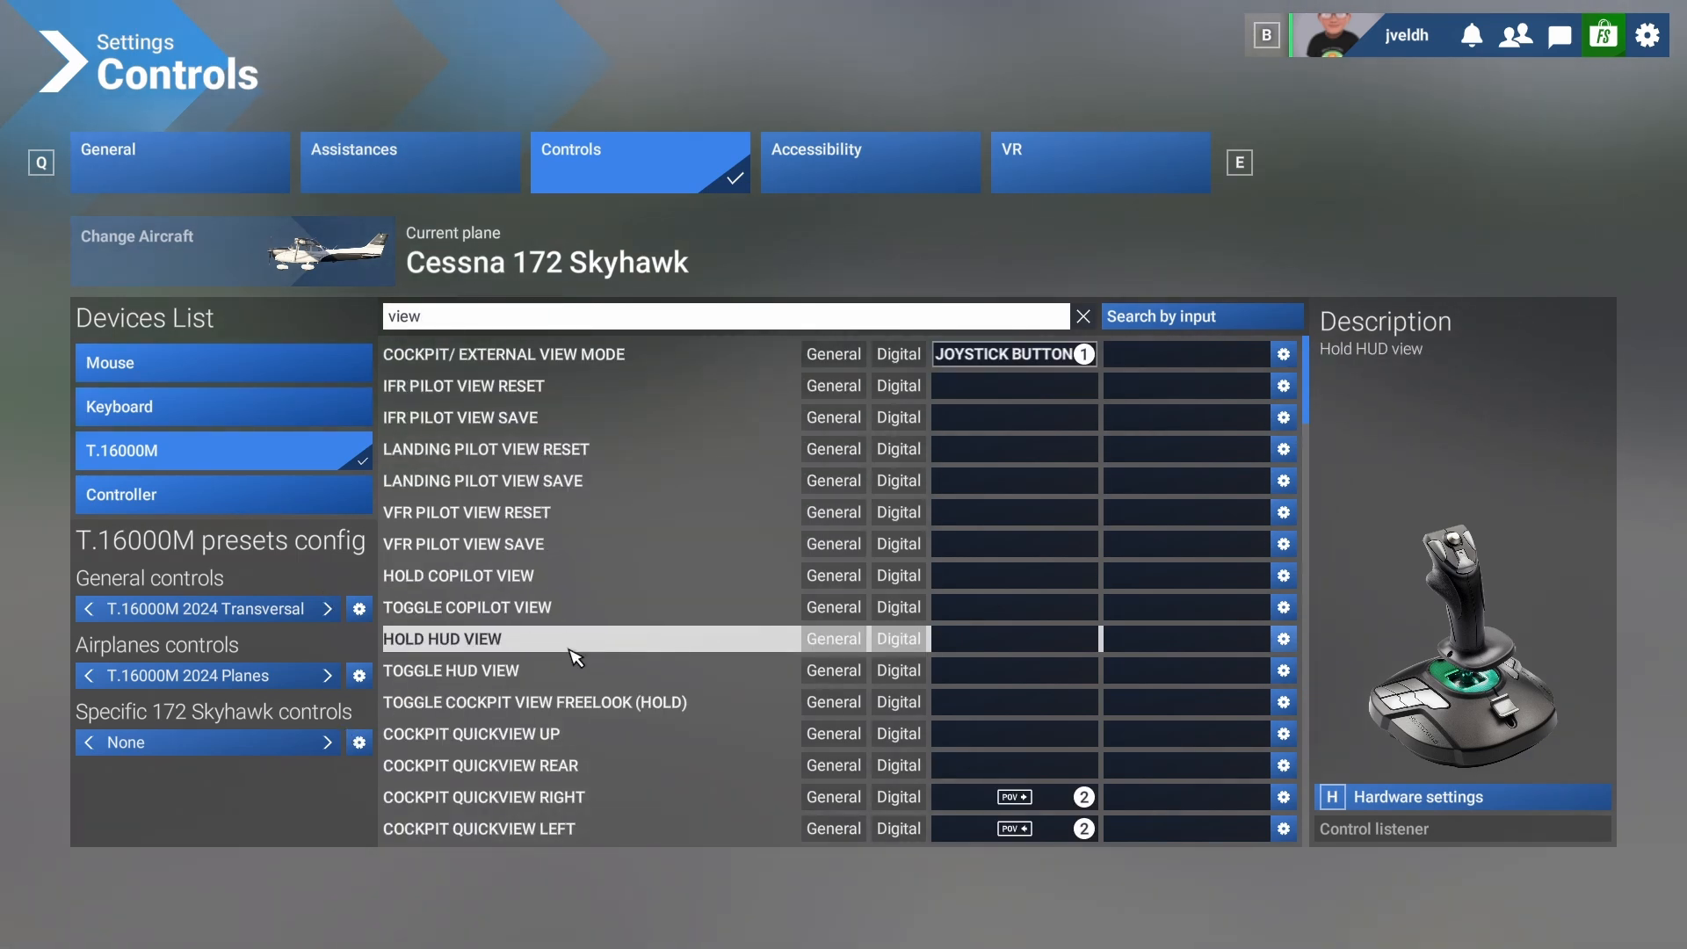
pyautogui.scroll(-2, 546, 605)
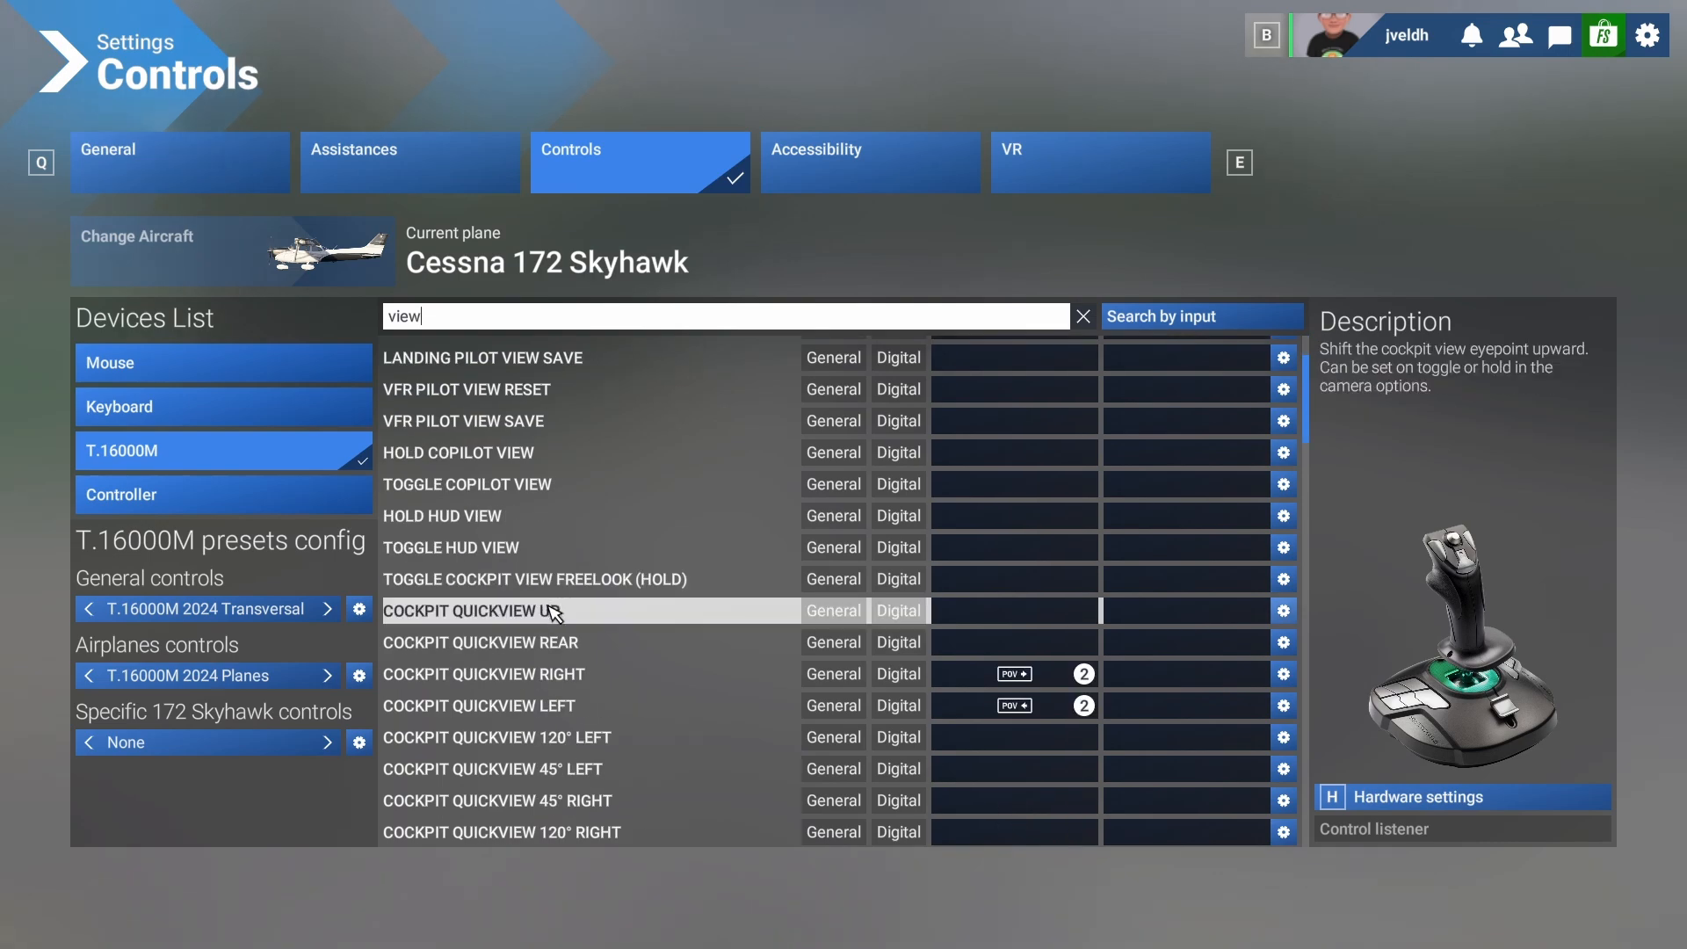
pyautogui.scroll(-4, 551, 613)
pyautogui.scroll(-13, 571, 650)
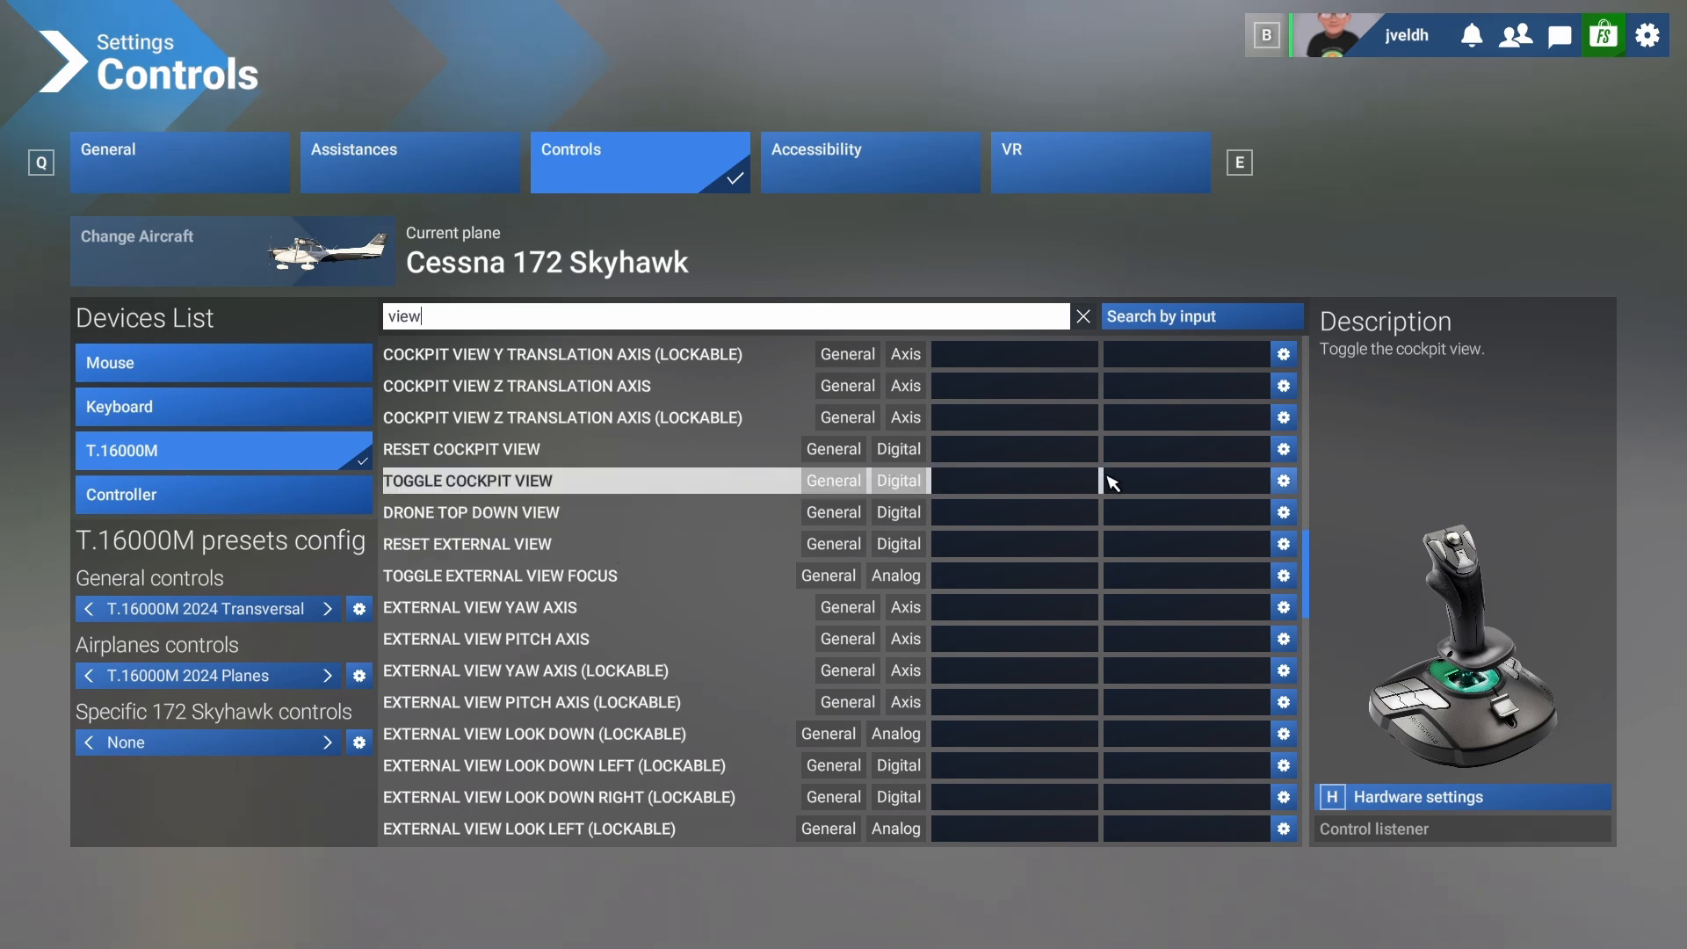
pyautogui.click(1003, 458)
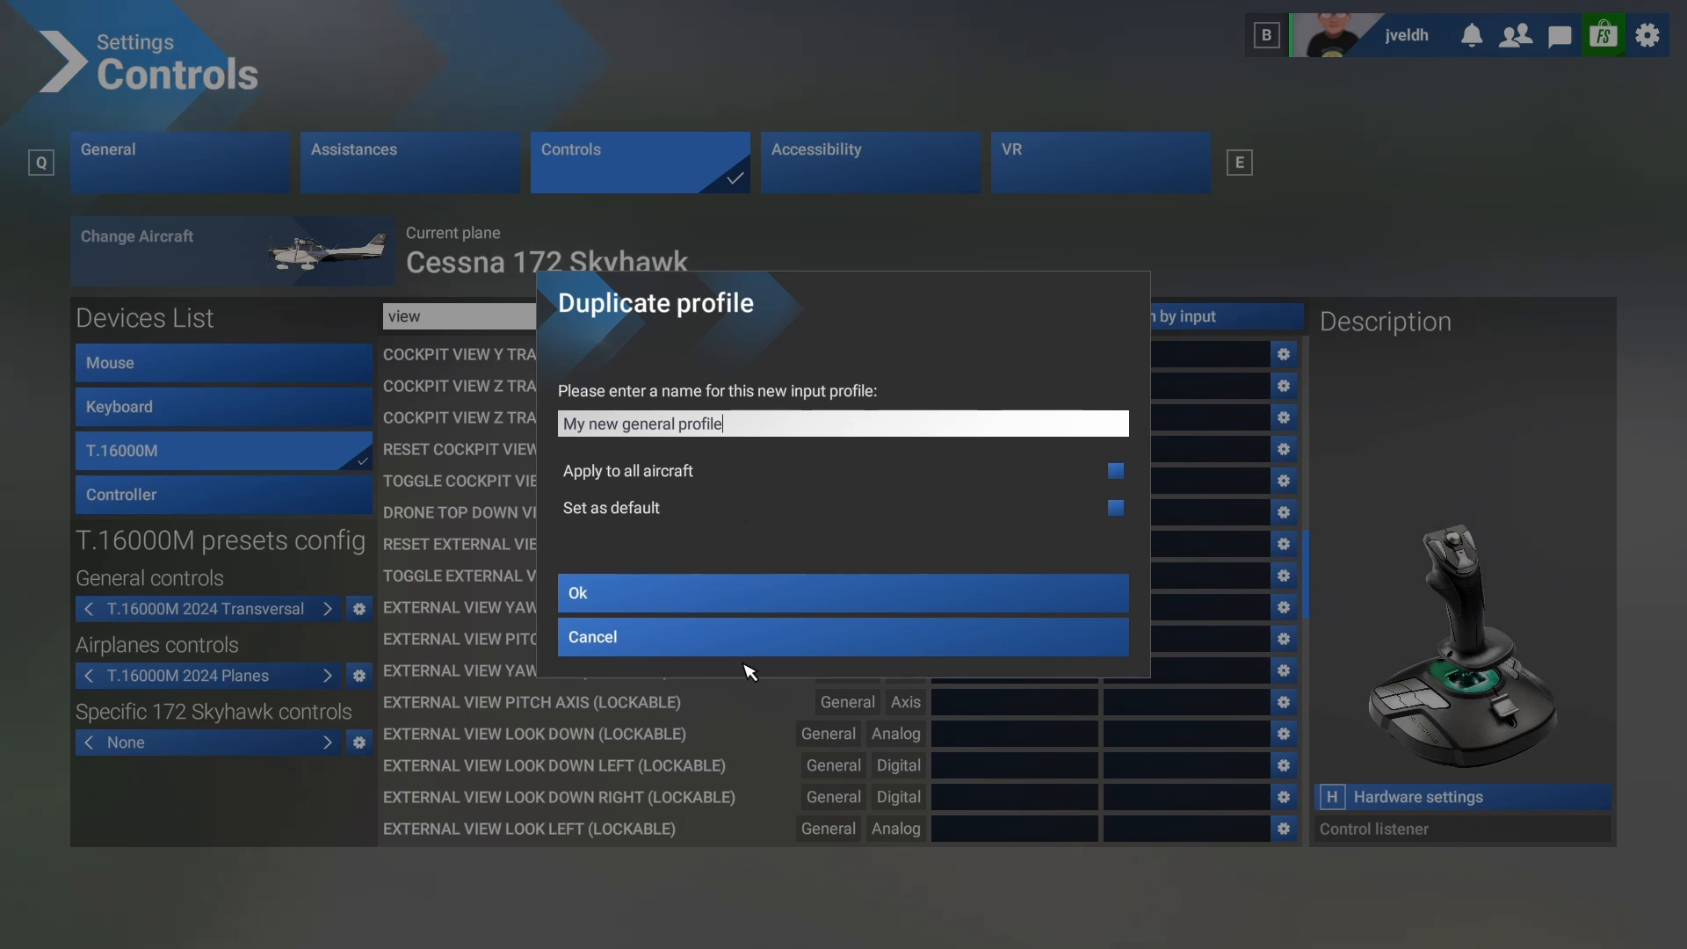
pyautogui.click(670, 649)
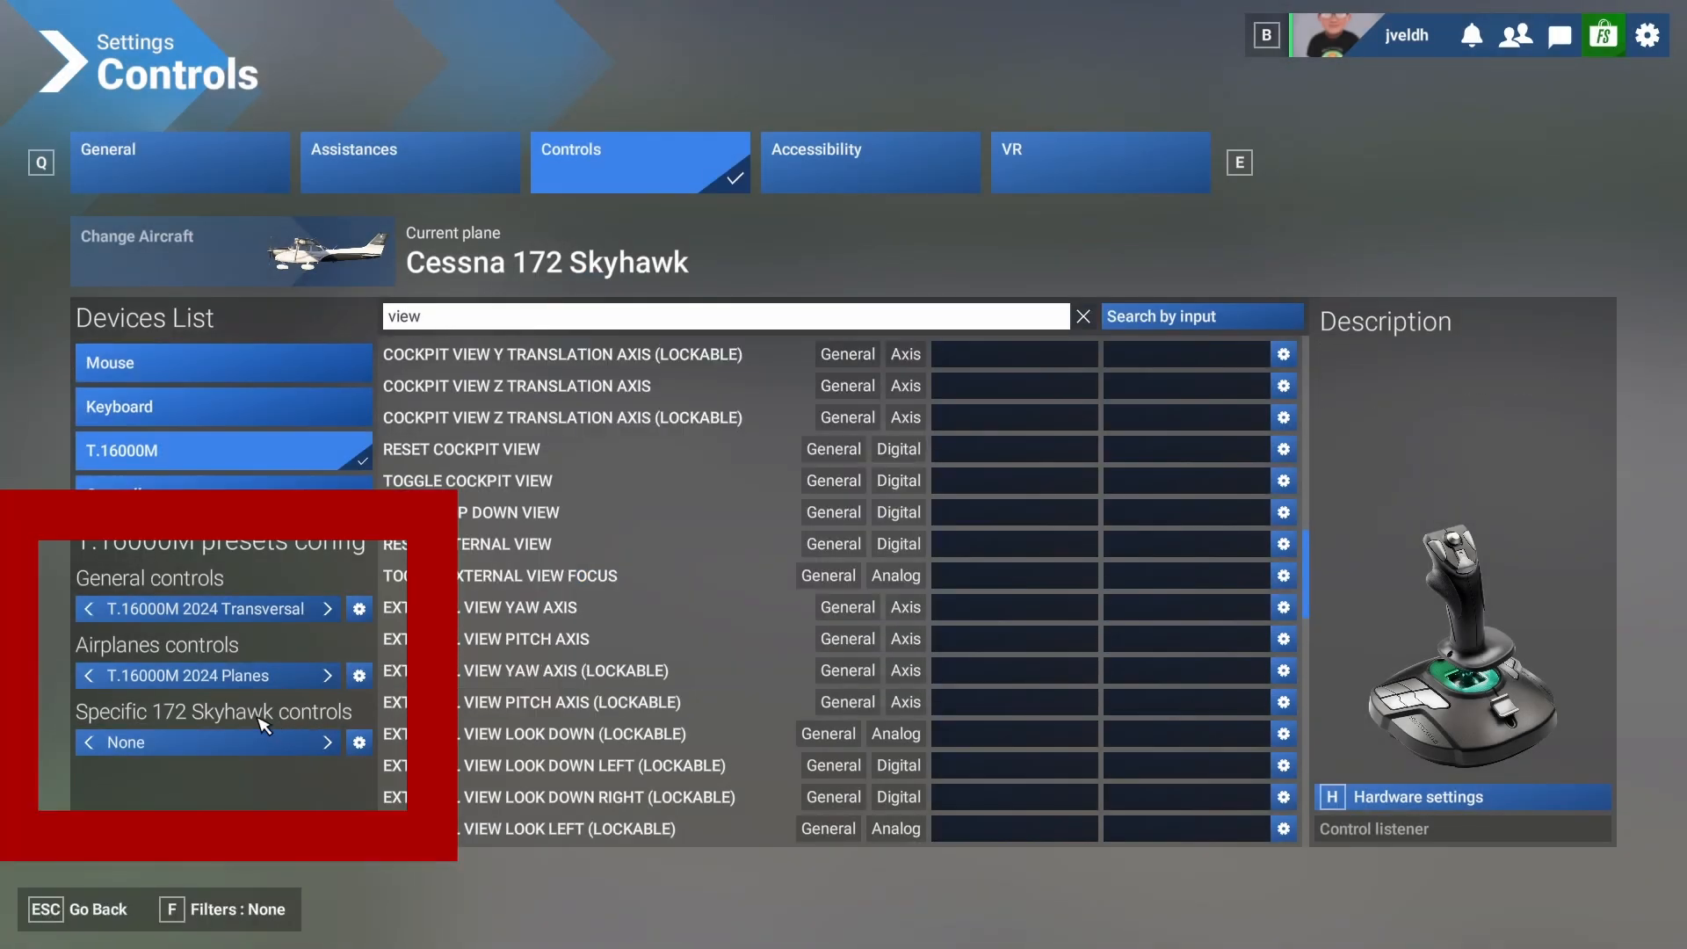
# Switch the general and airplanes control presets to T.16000M msfs custom, save them and return to the flight.
pyautogui.click(334, 617)
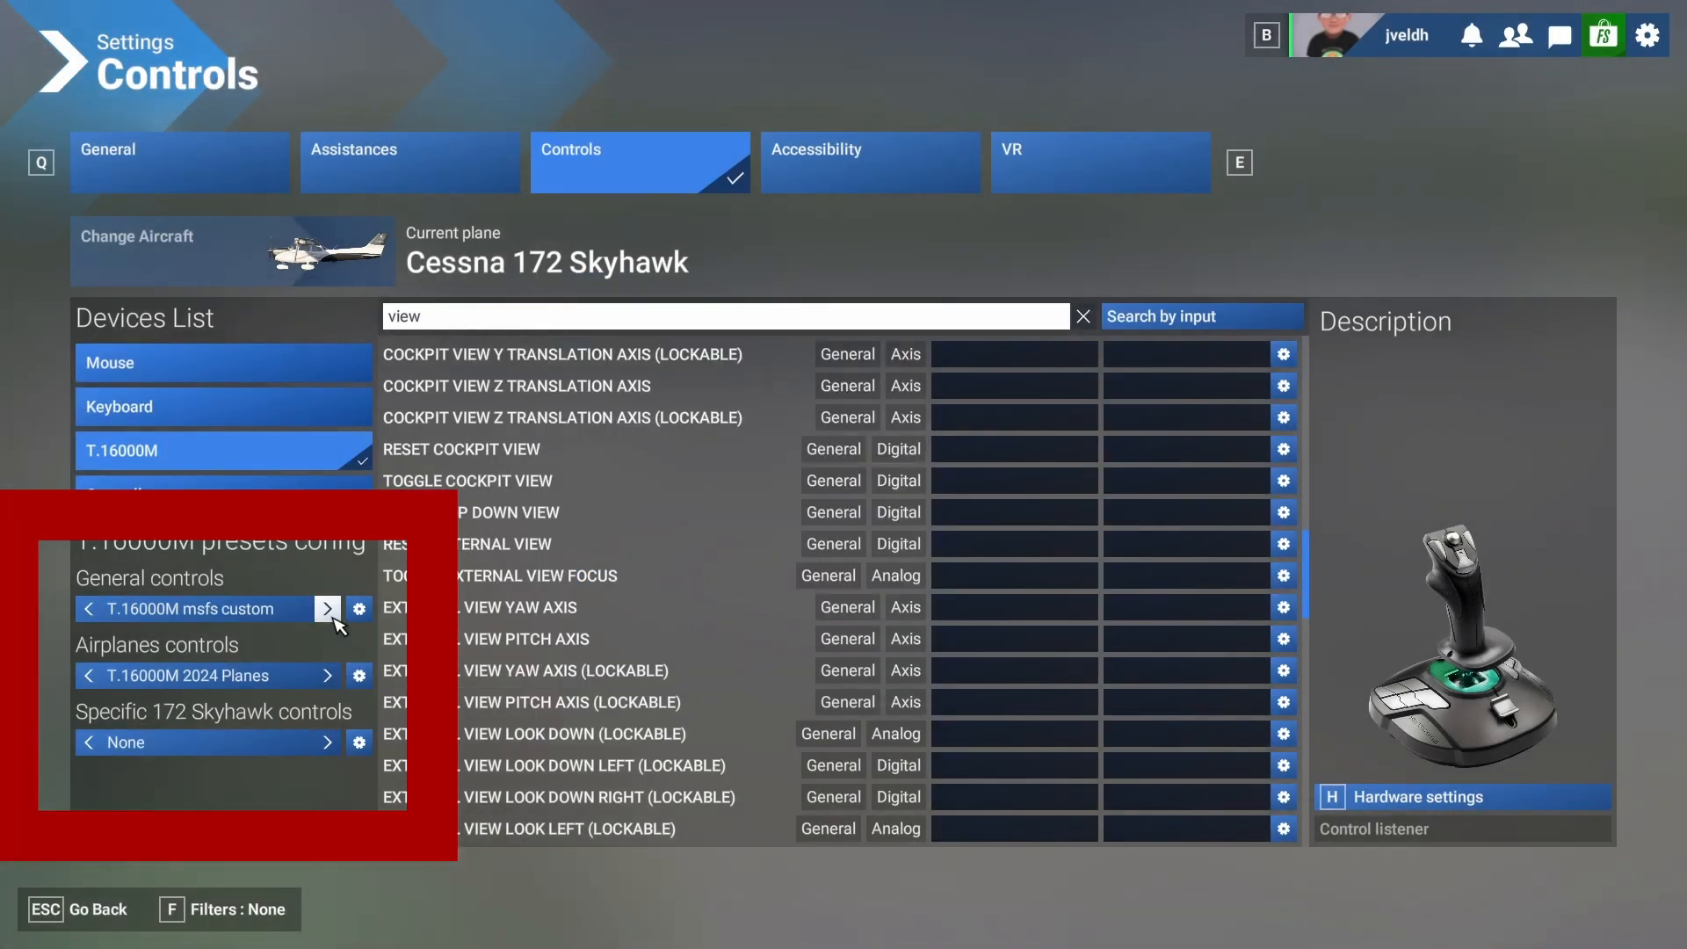
pyautogui.click(329, 676)
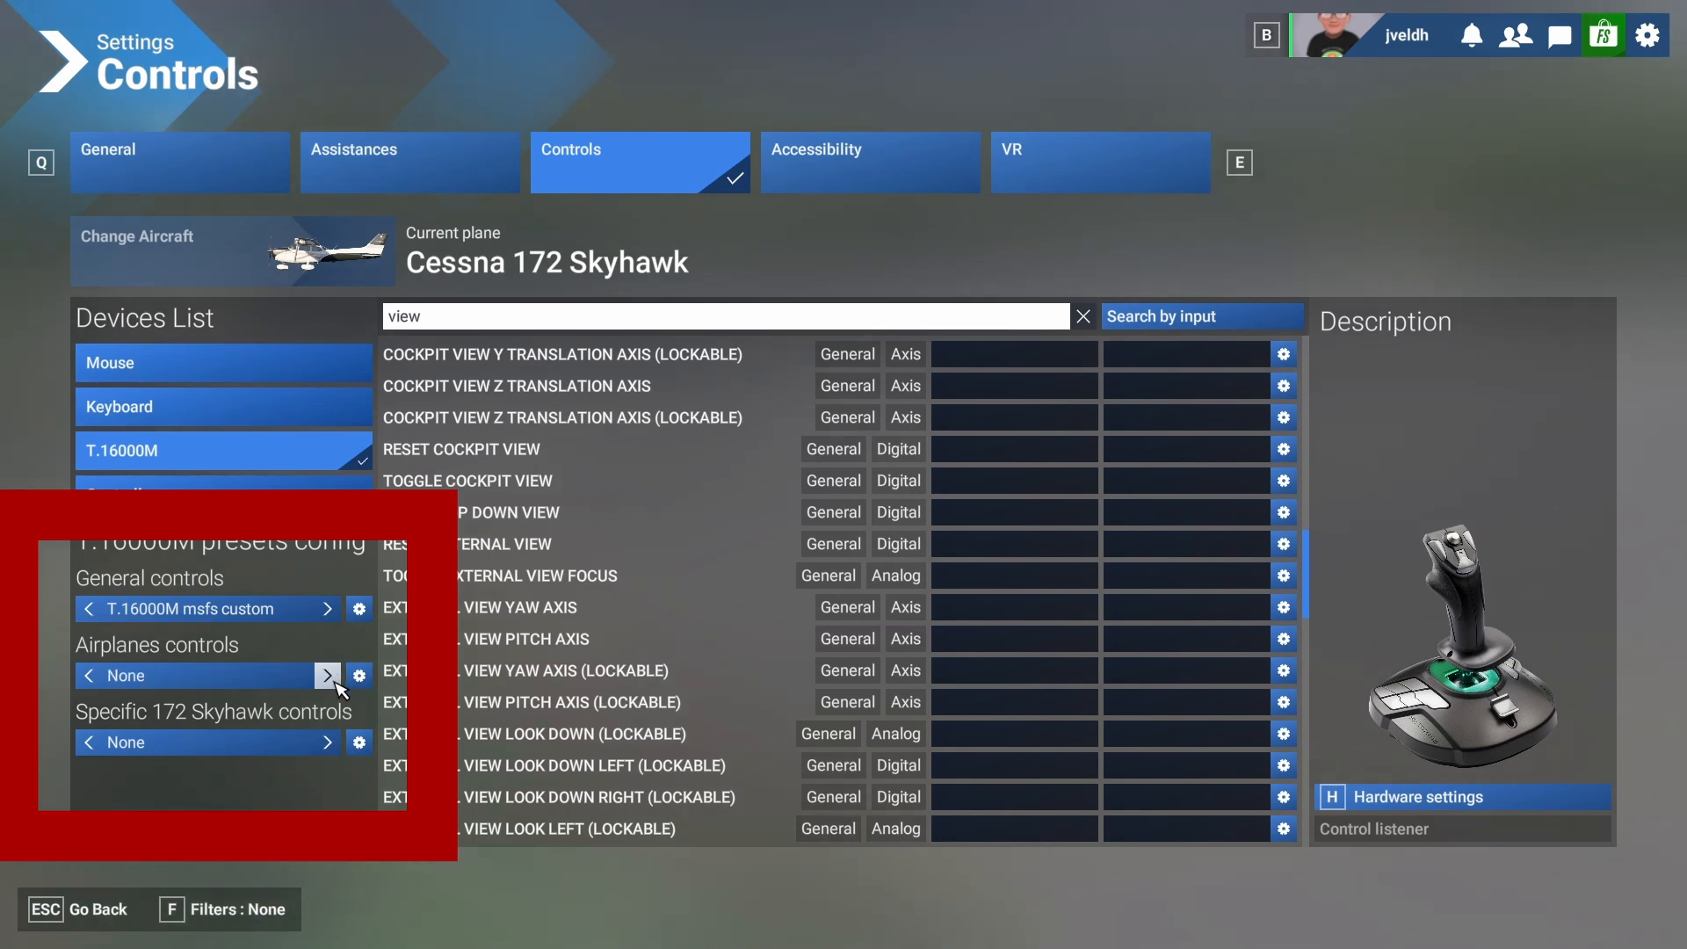
pyautogui.click(329, 676)
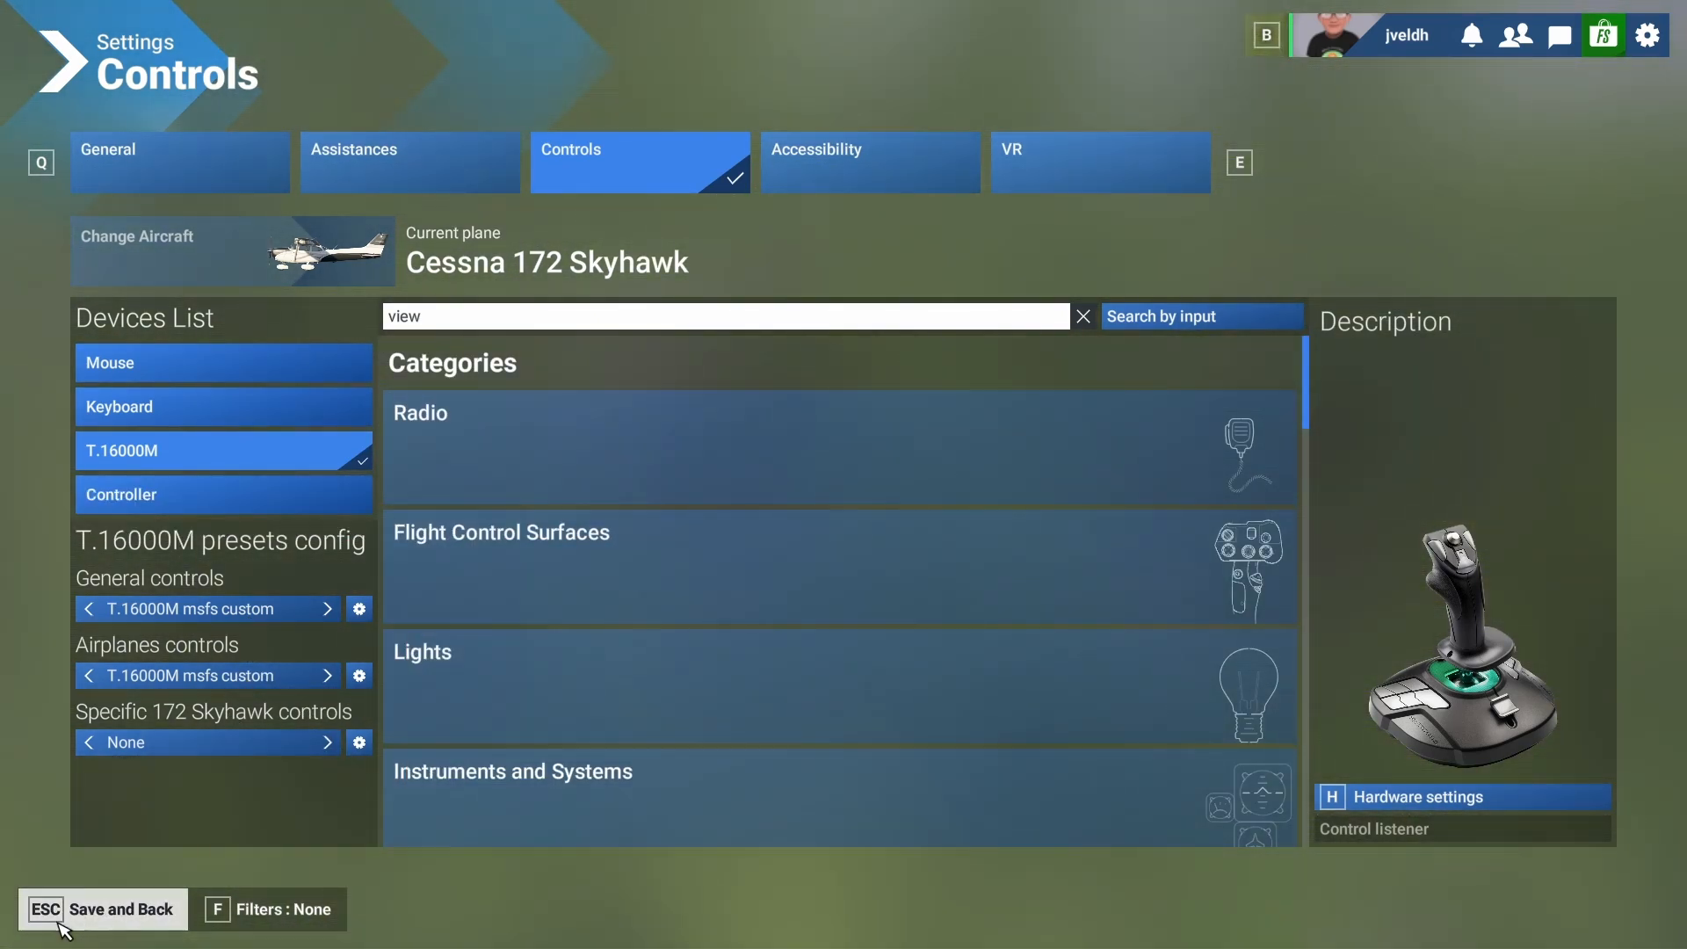
pyautogui.click(63, 930)
pyautogui.click(64, 930)
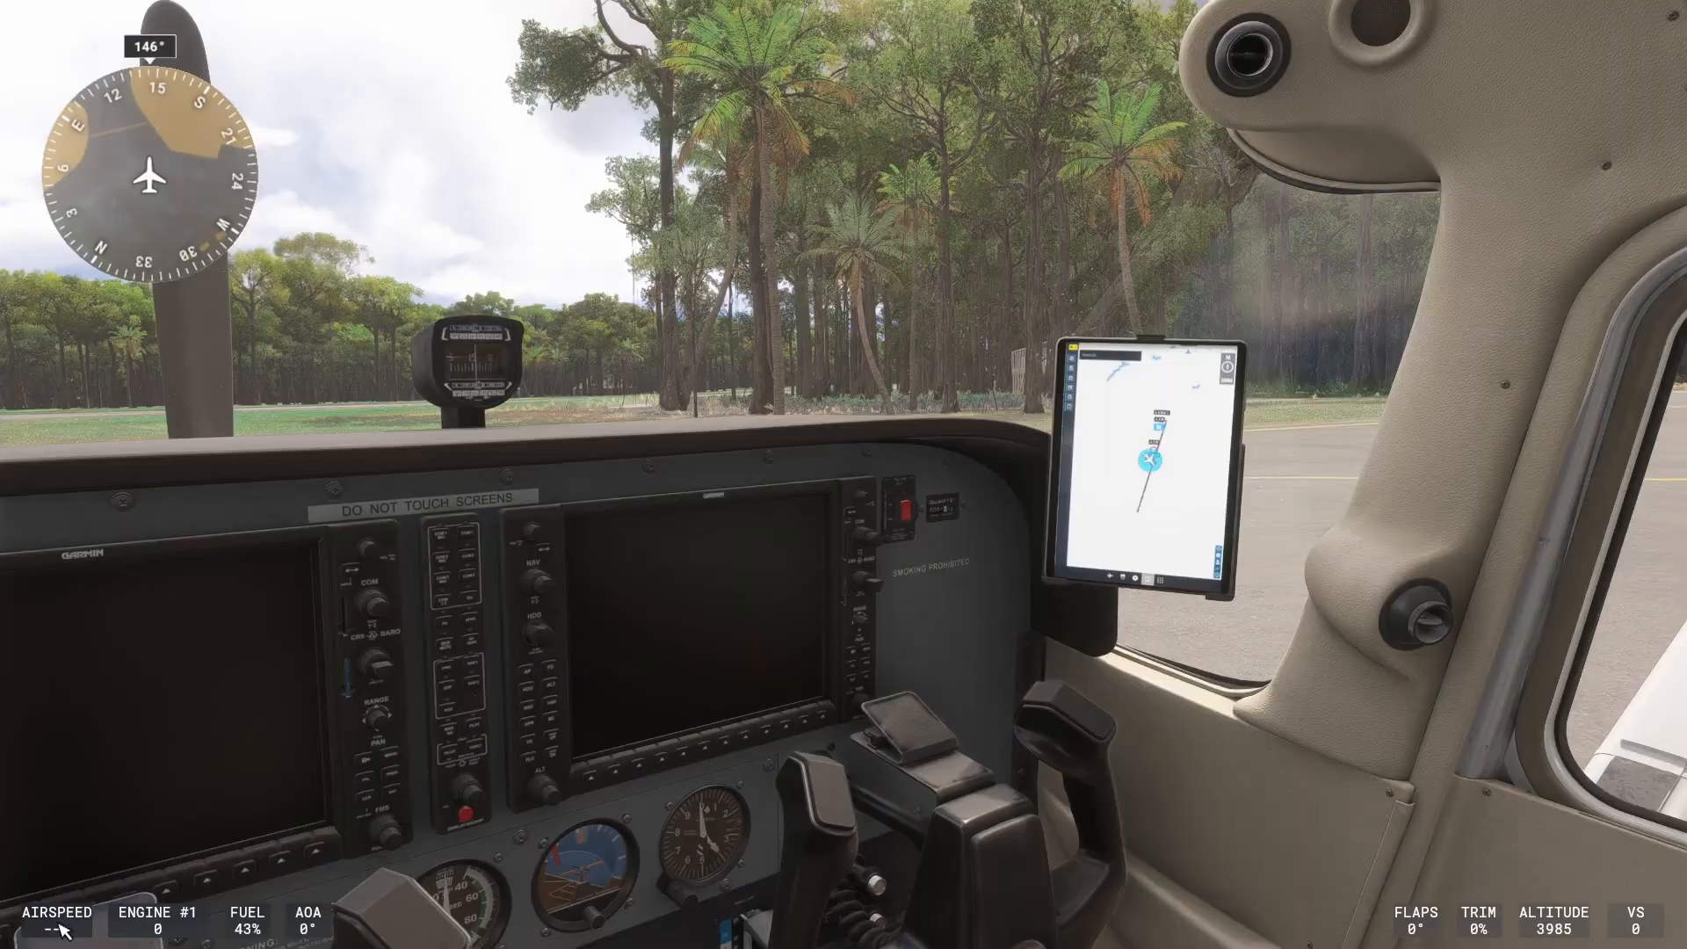
# Pause the flight again, reopen the control settings and search the custom profile's actions for "reset".
pyautogui.press('Escape')
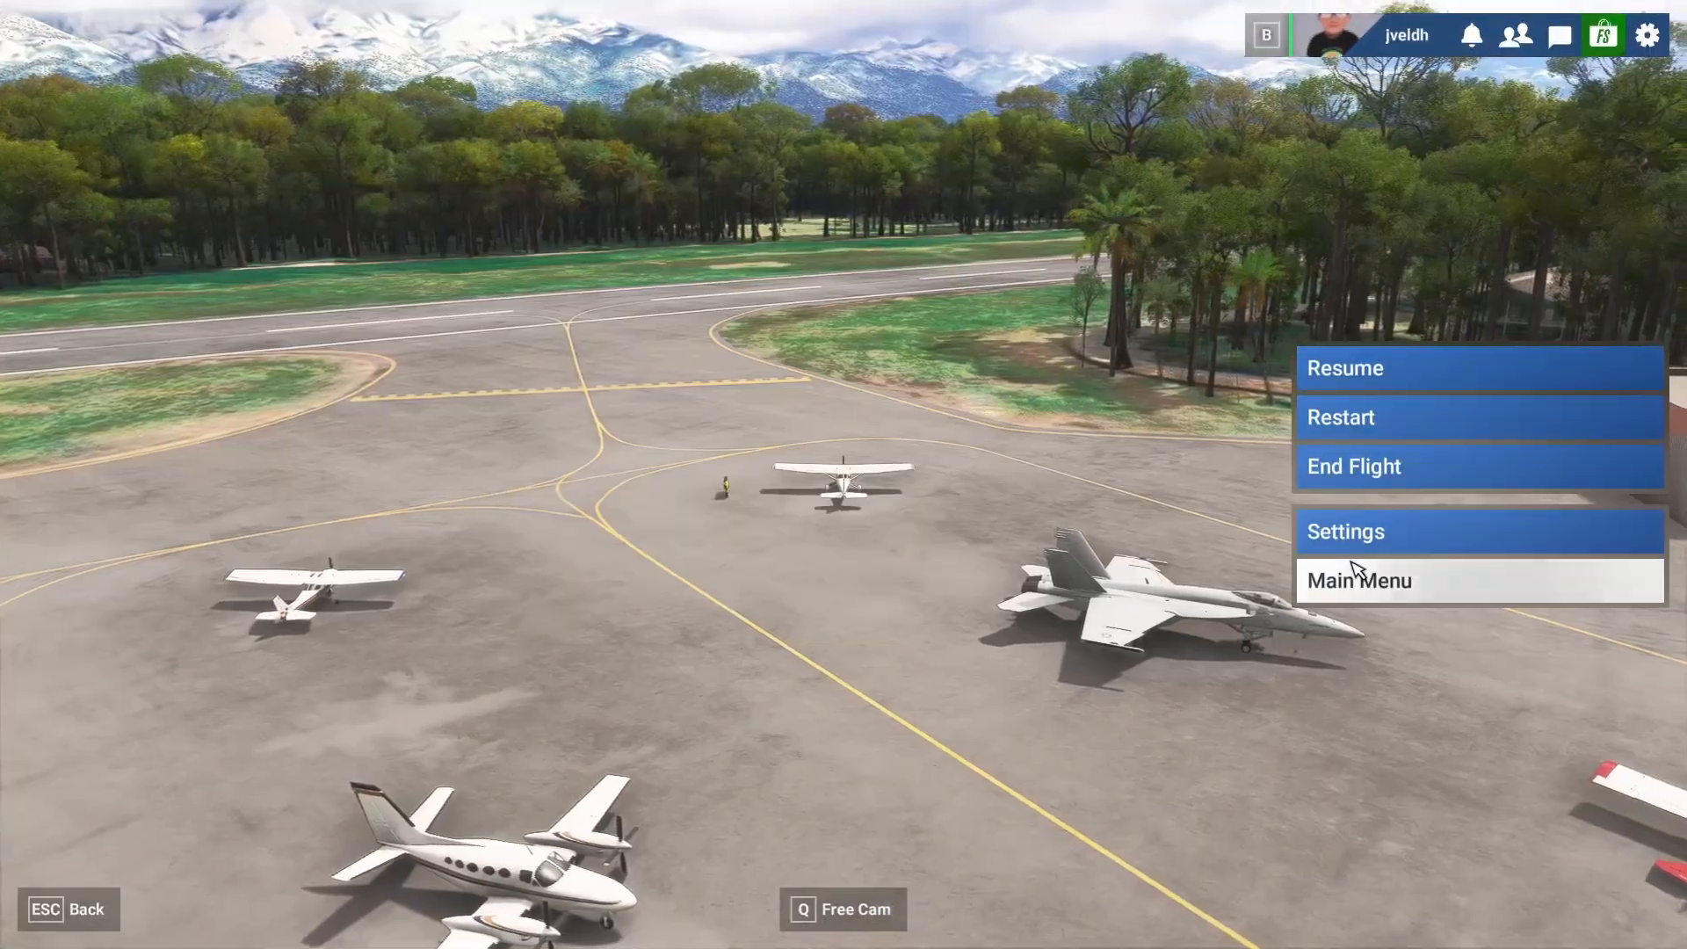
pyautogui.click(1344, 531)
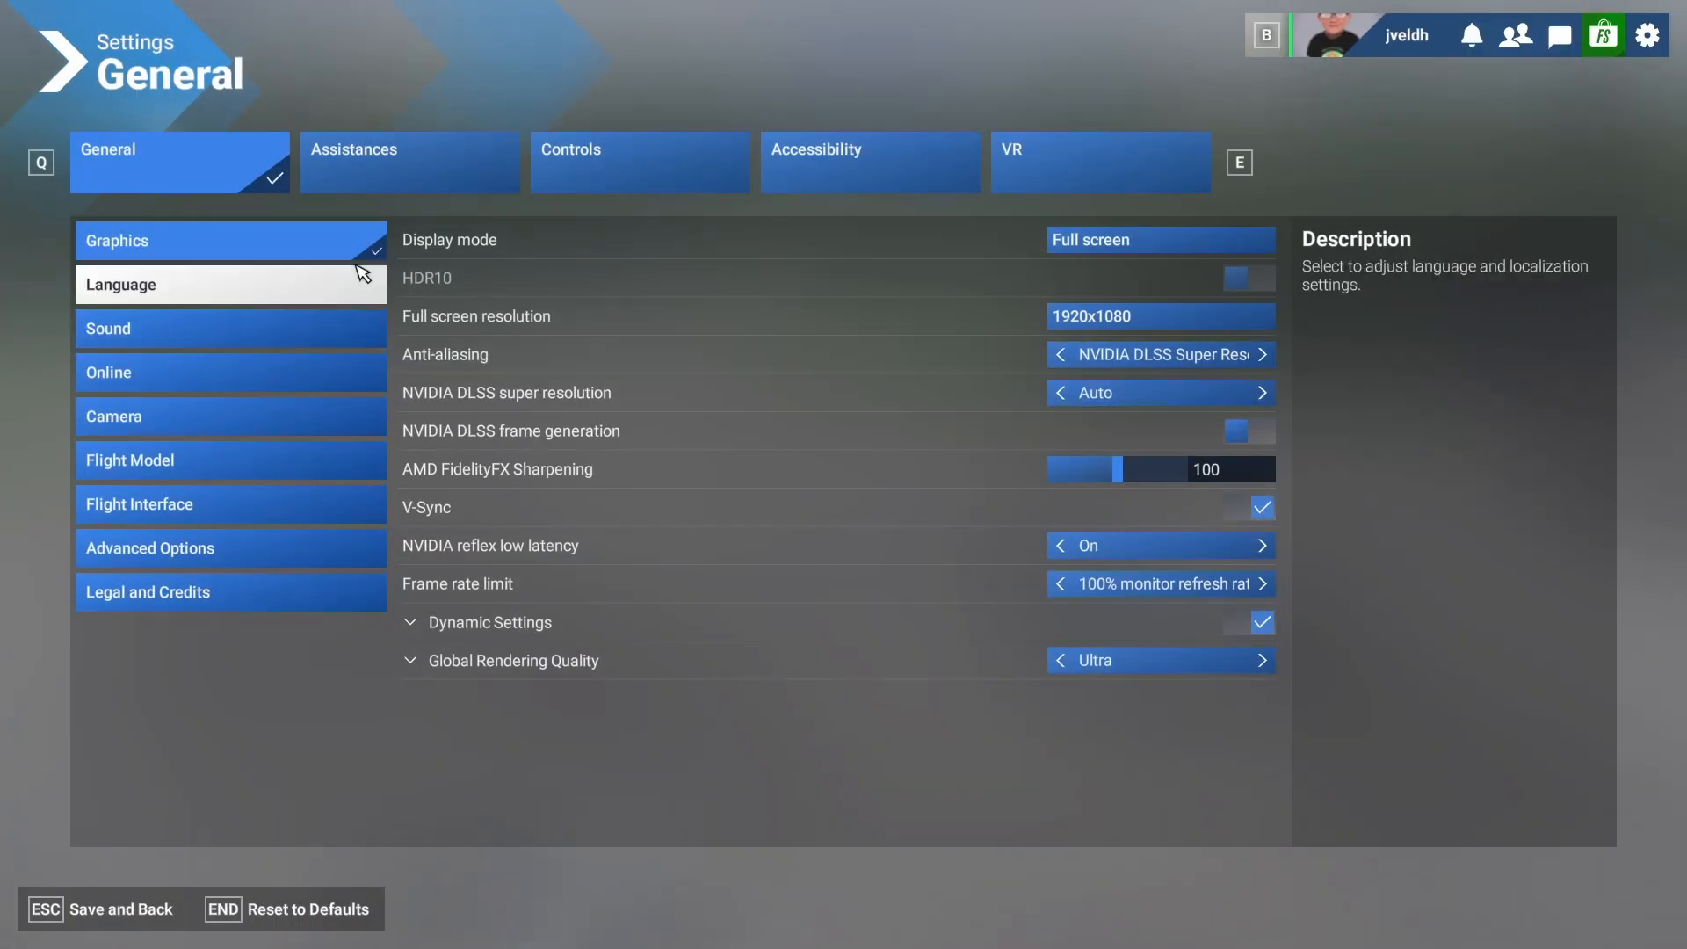
pyautogui.click(659, 162)
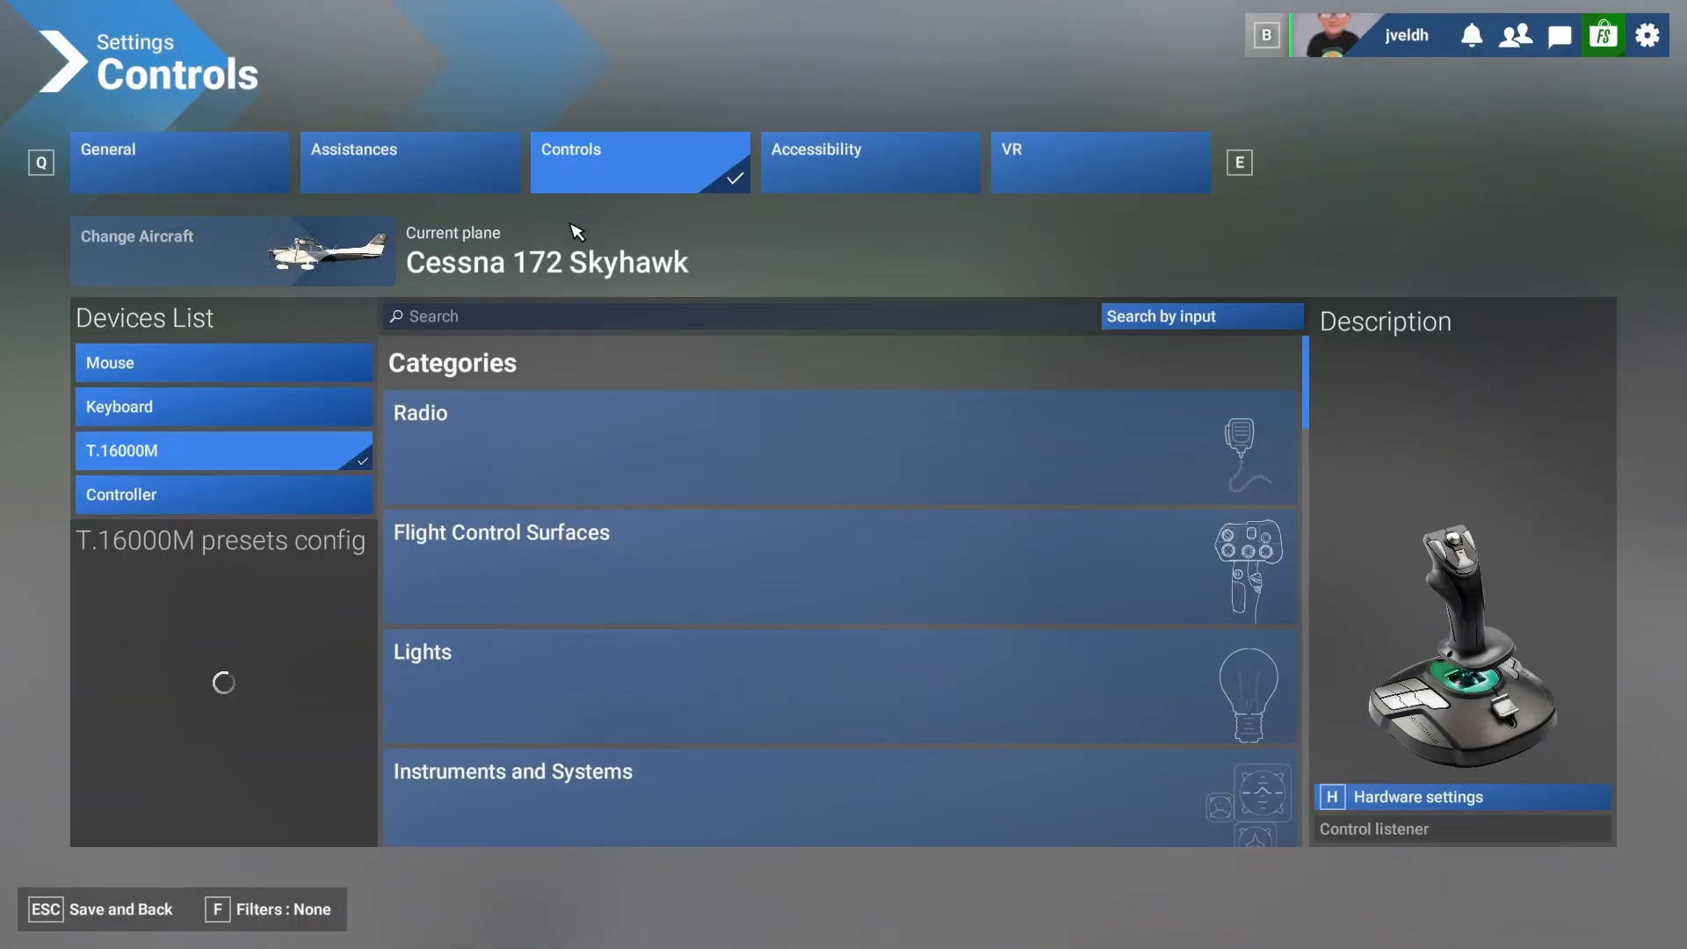
pyautogui.click(433, 318)
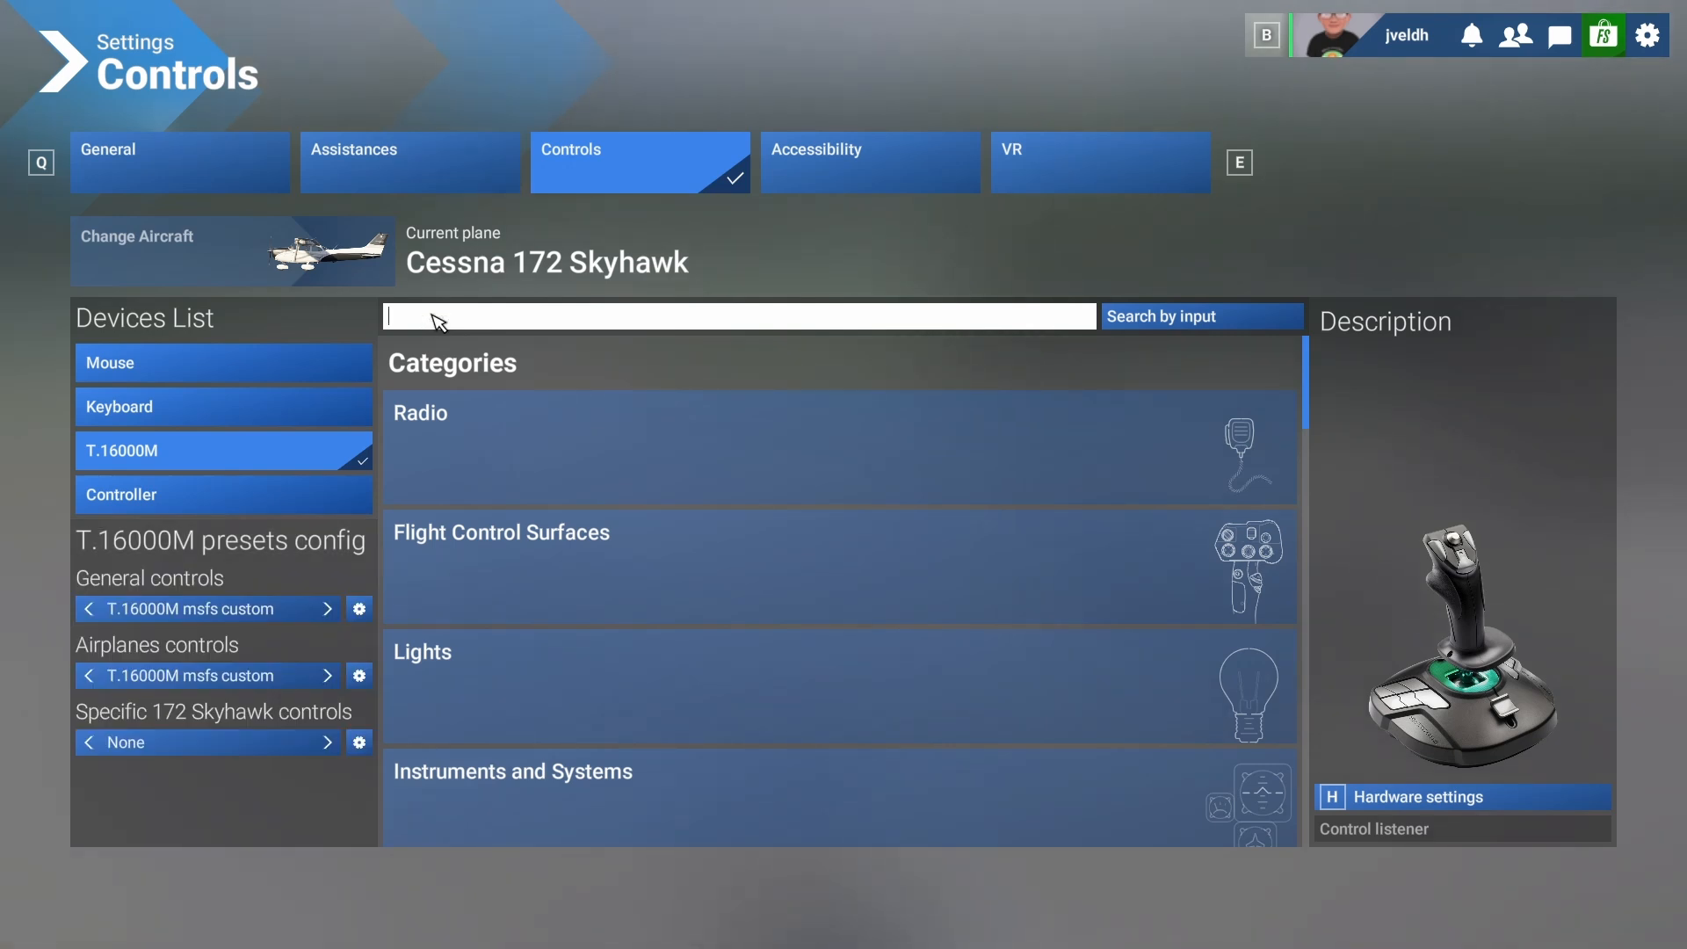
pyautogui.write('reset')
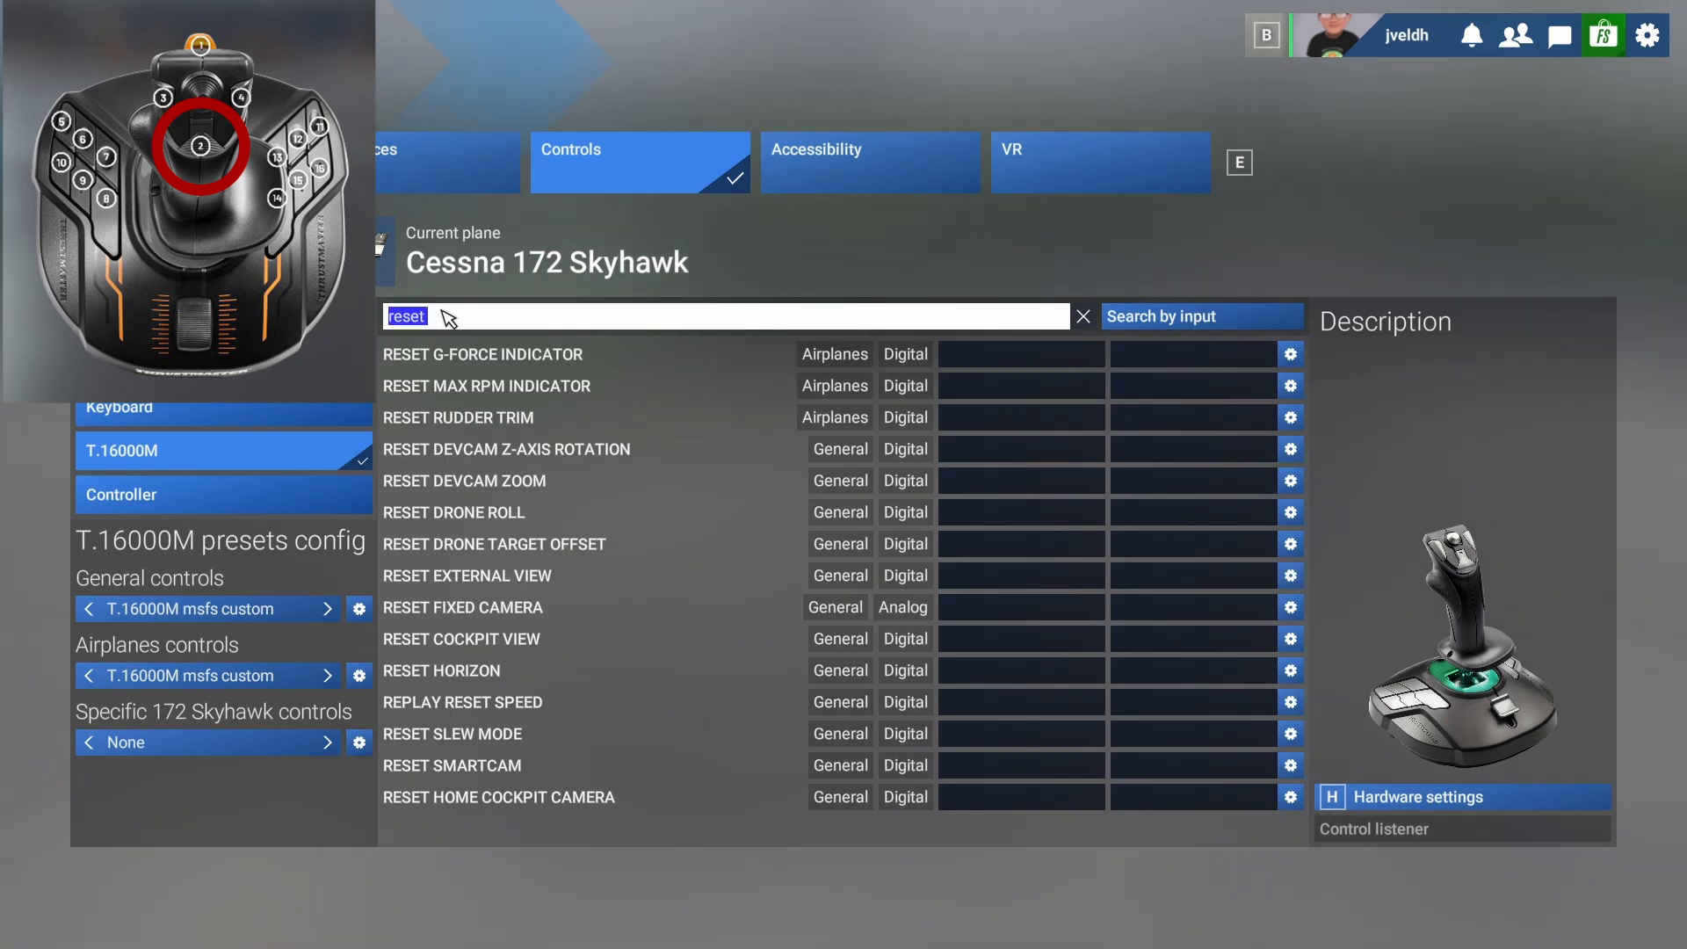
# Search the actions for "view" and bind both Reset Cockpit View and Reset External View to Joystick Button 2.
pyautogui.press('BackSpace')
pyautogui.press('BackSpace')
pyautogui.press('BackSpace')
pyautogui.press('BackSpace')
pyautogui.write('view')
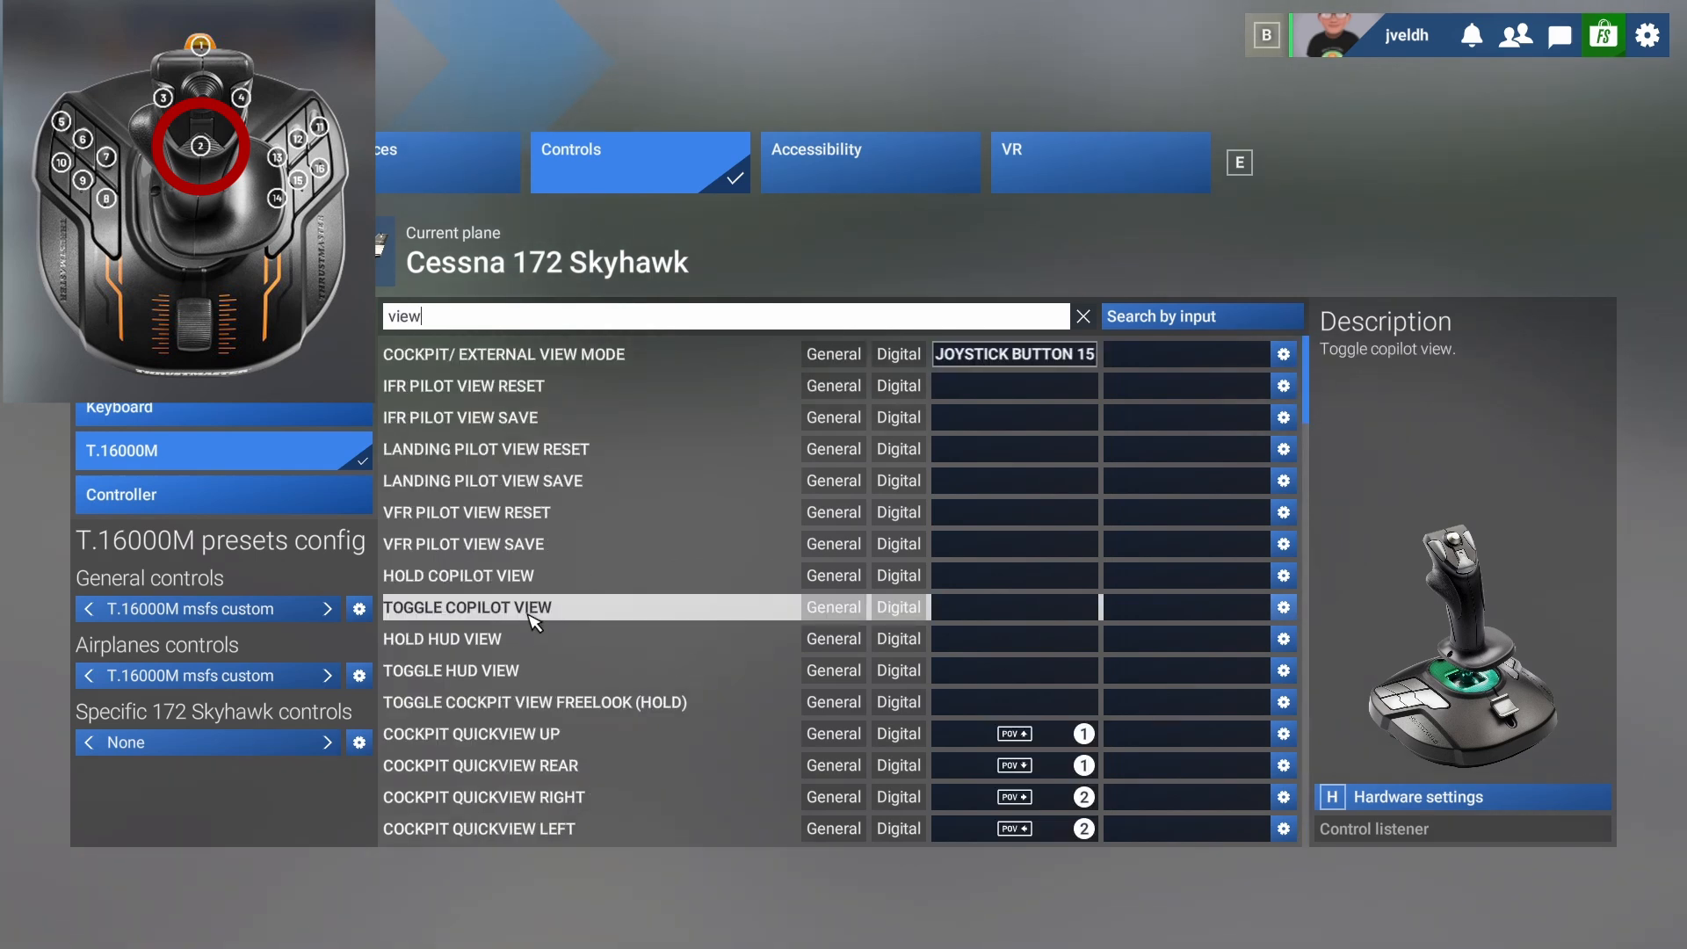
pyautogui.scroll(-3, 762, 615)
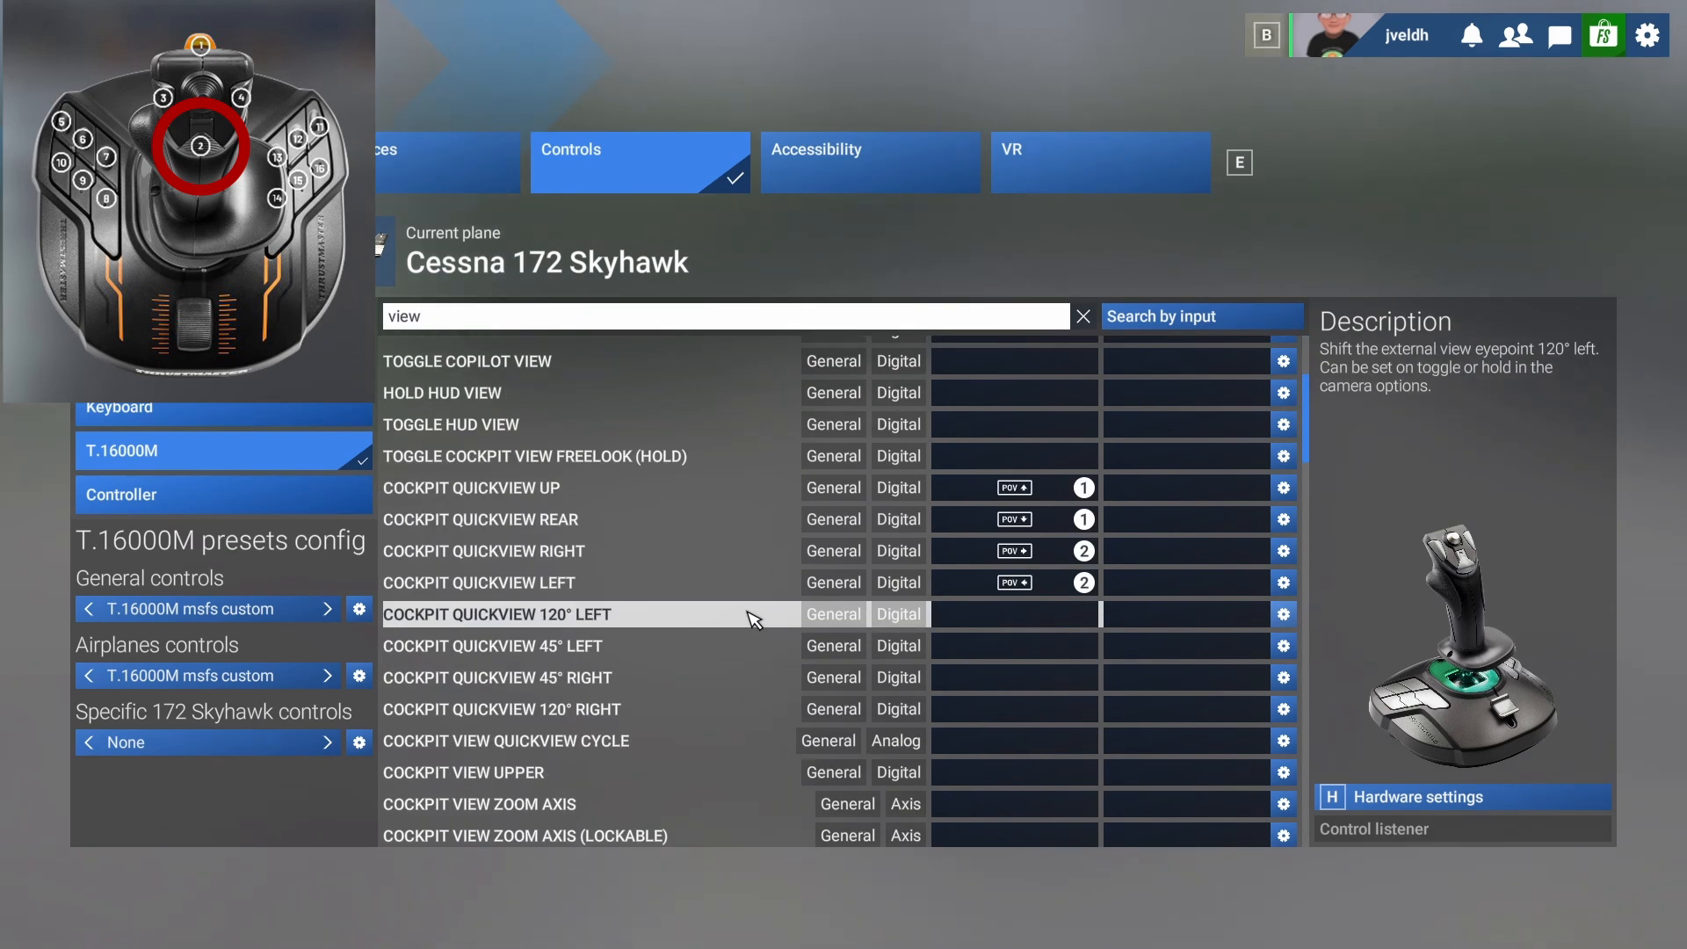
pyautogui.scroll(-2, 736, 619)
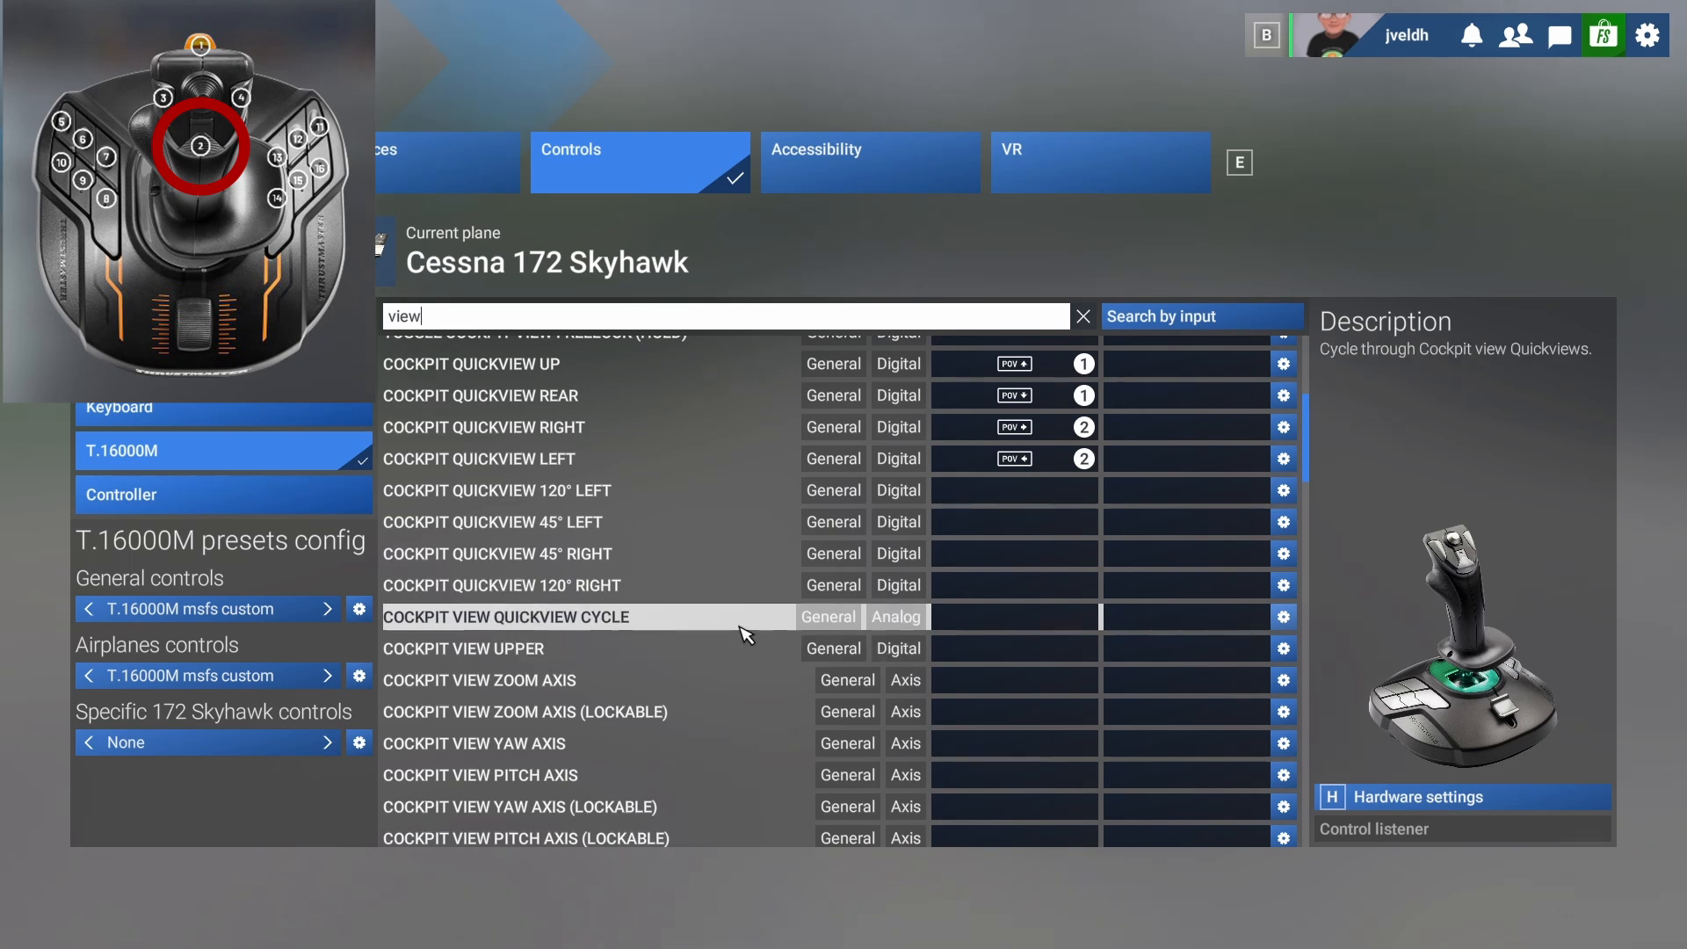
pyautogui.scroll(-3, 743, 625)
pyautogui.scroll(-3, 748, 629)
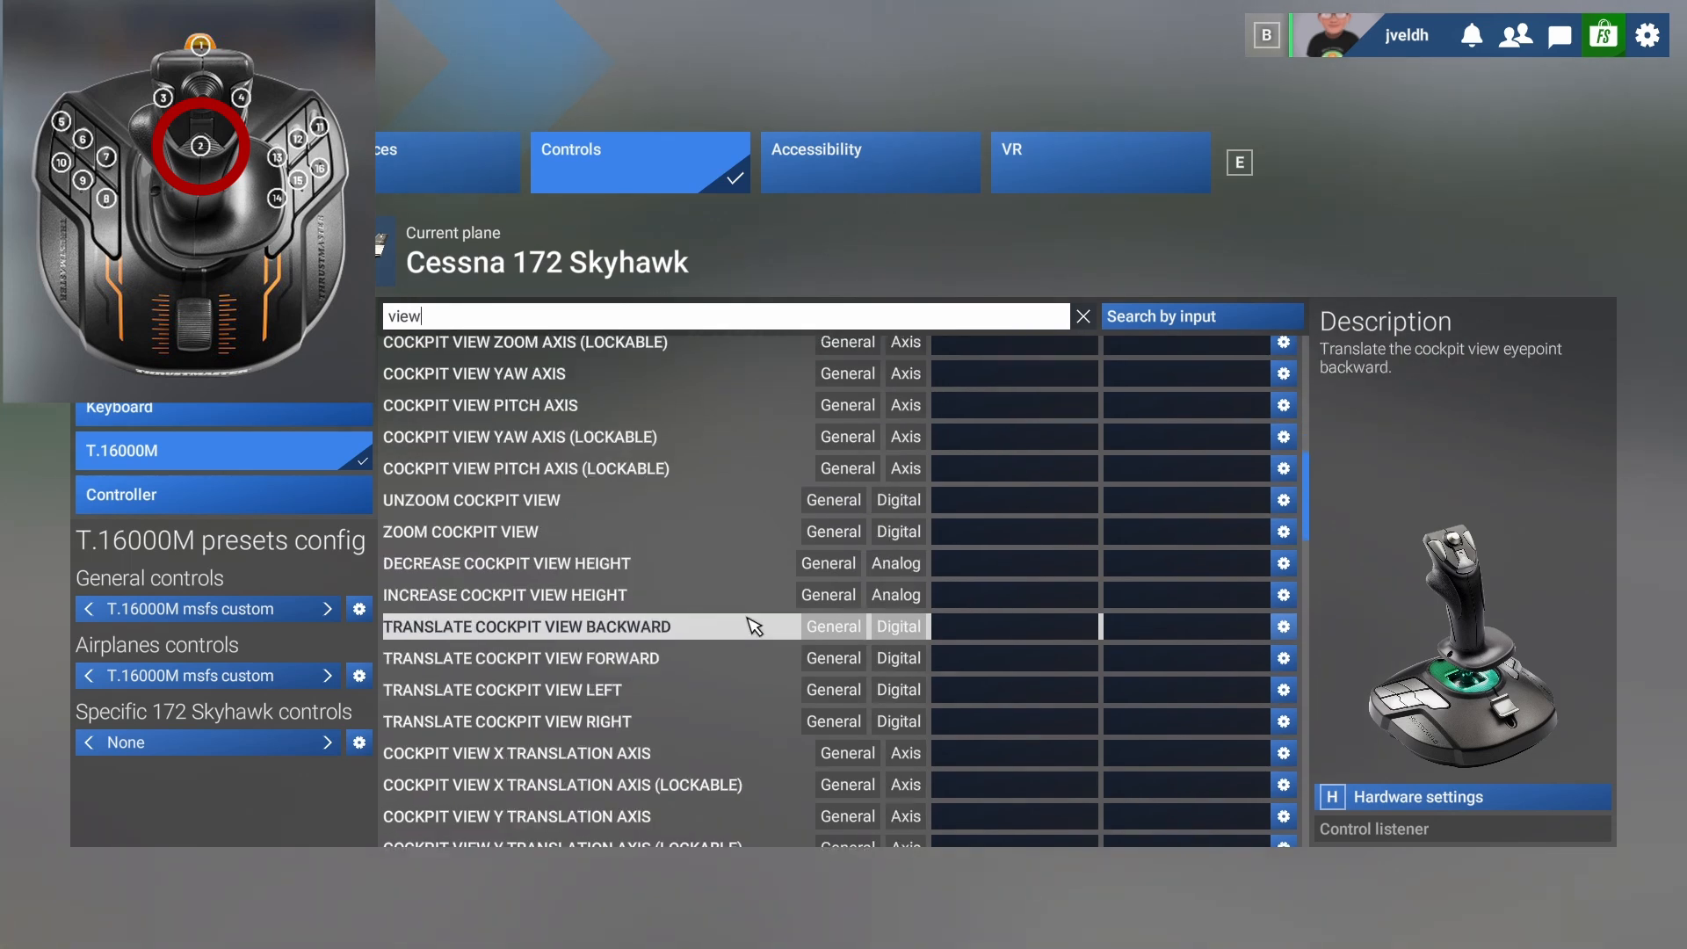
pyautogui.scroll(-2, 754, 625)
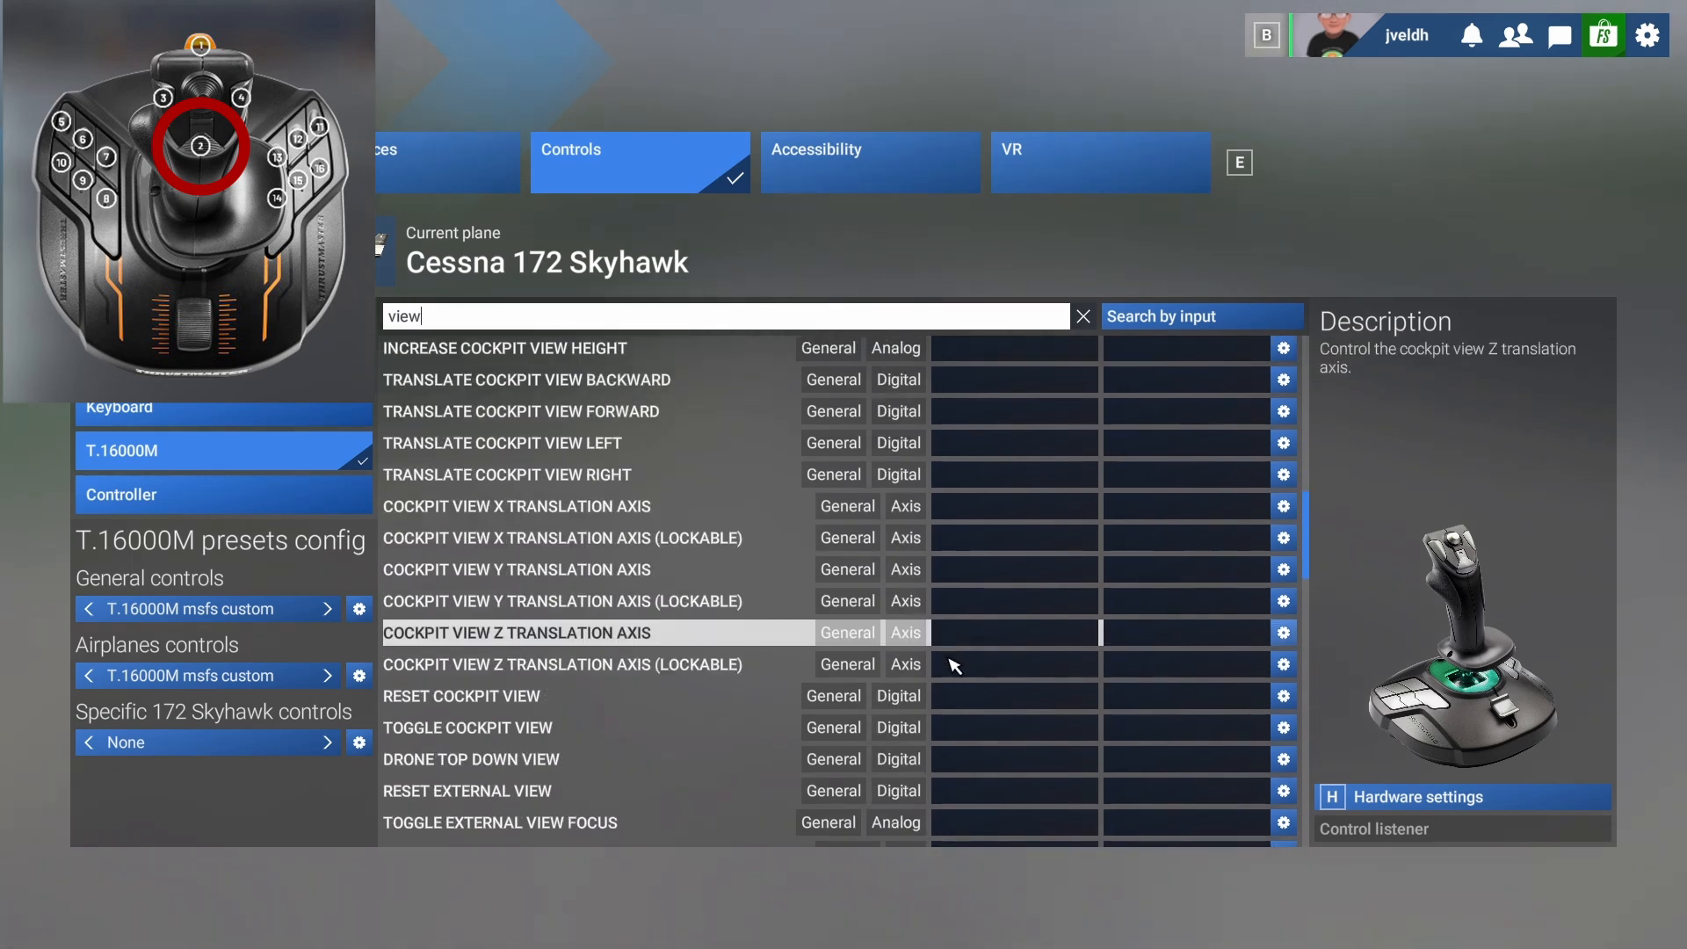
pyautogui.click(1047, 698)
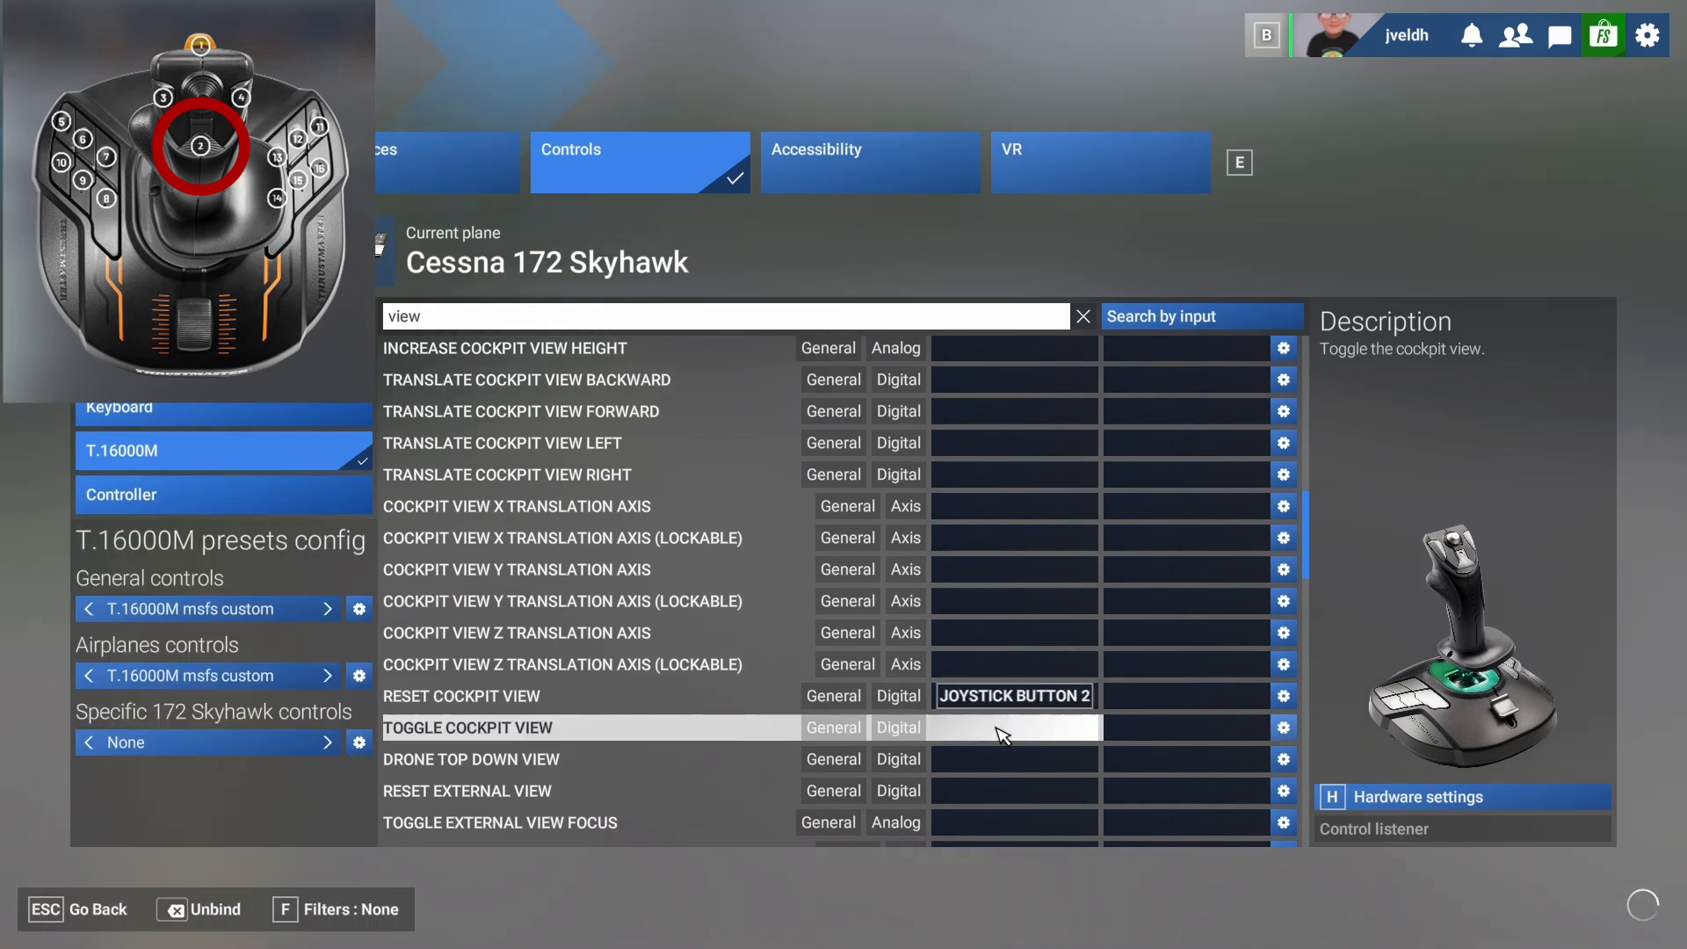
pyautogui.click(973, 793)
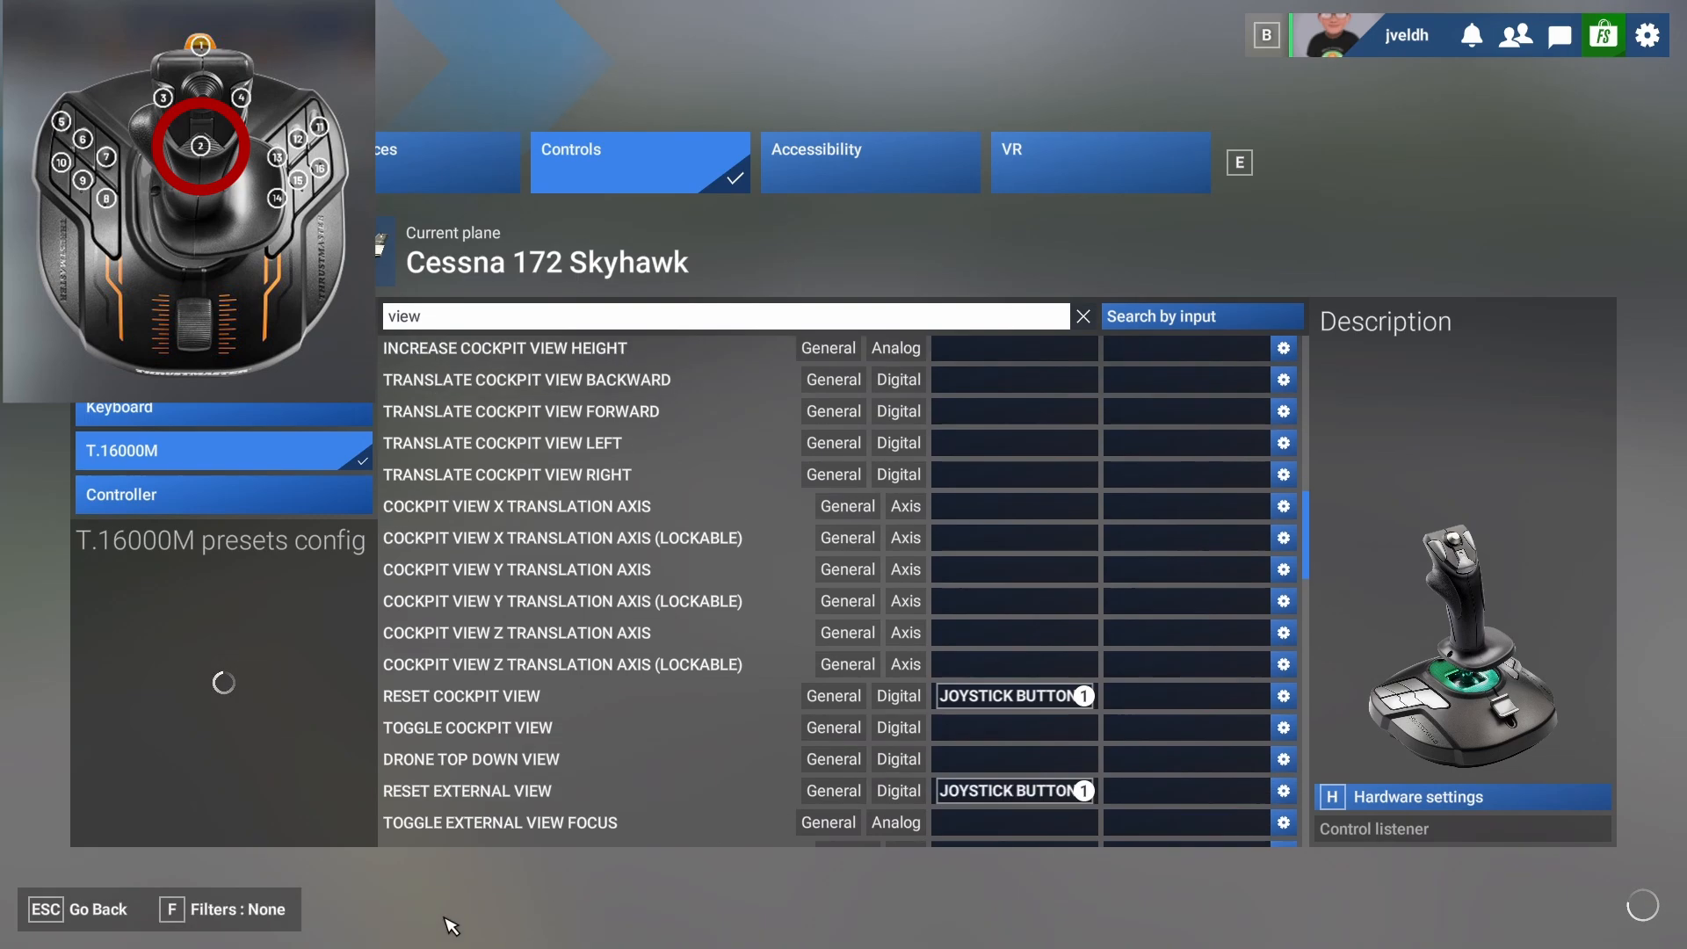
# Save the joystick control settings and resume the flight in the cockpit.
pyautogui.click(55, 913)
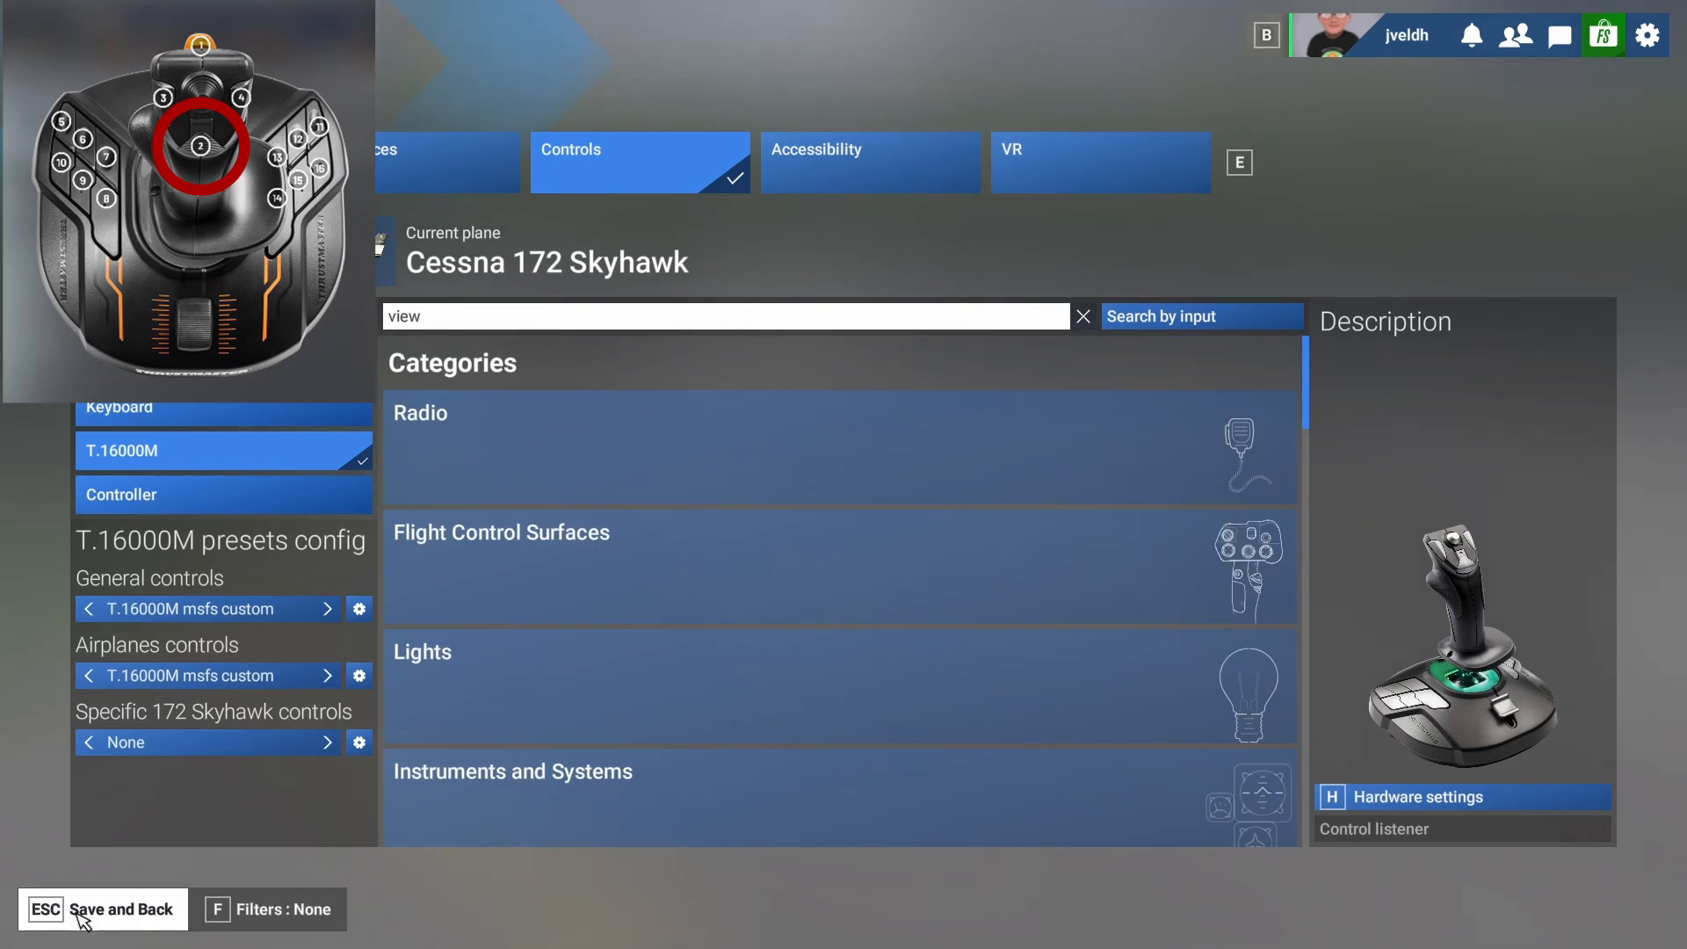
pyautogui.click(79, 915)
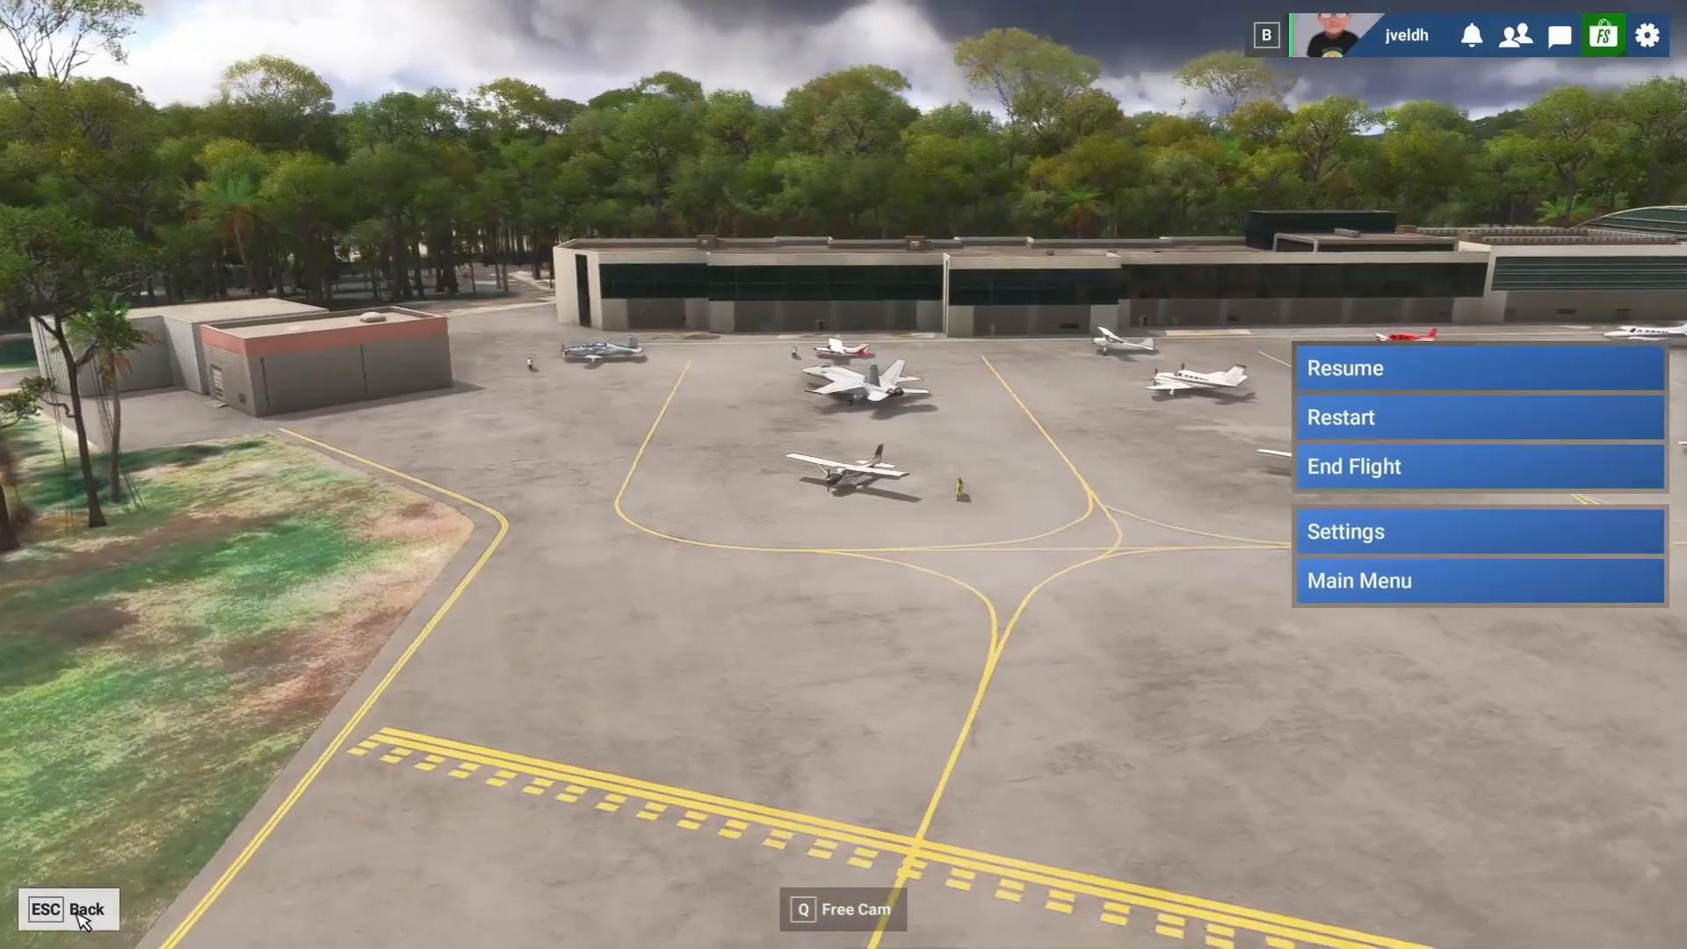
pyautogui.click(78, 915)
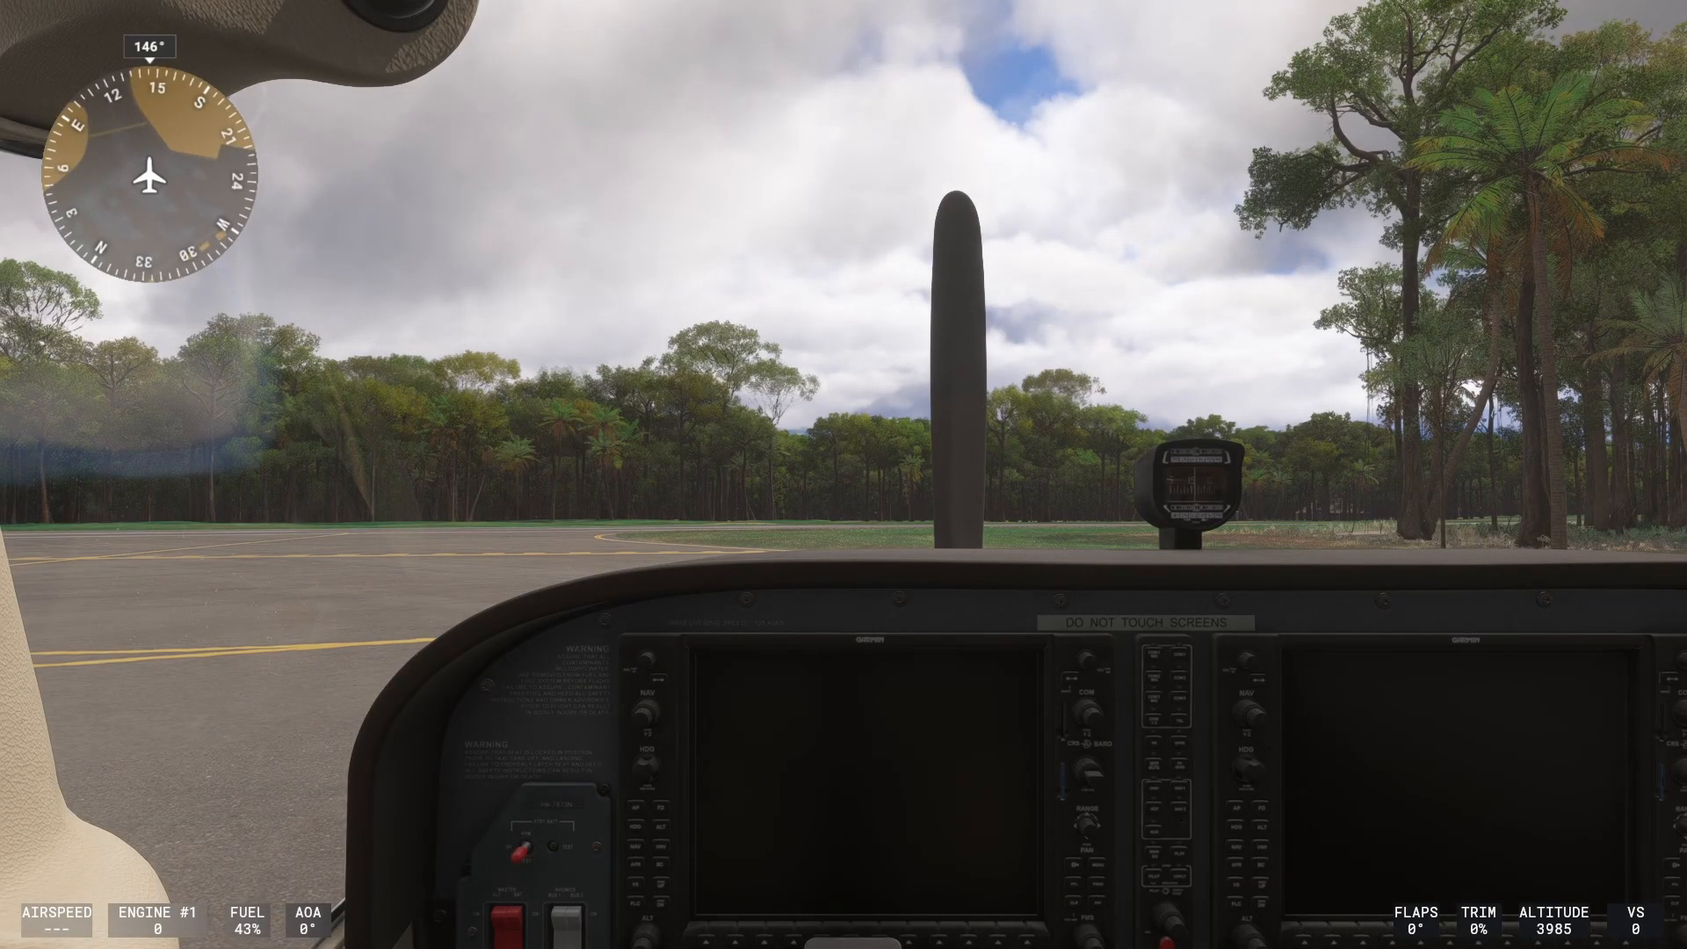
# Look down at the lower cockpit panel, hide the pilot's yoke, and move the flaps lever down and back up.
pyautogui.moveTo(454, 568); pyautogui.dragTo(457, 791)
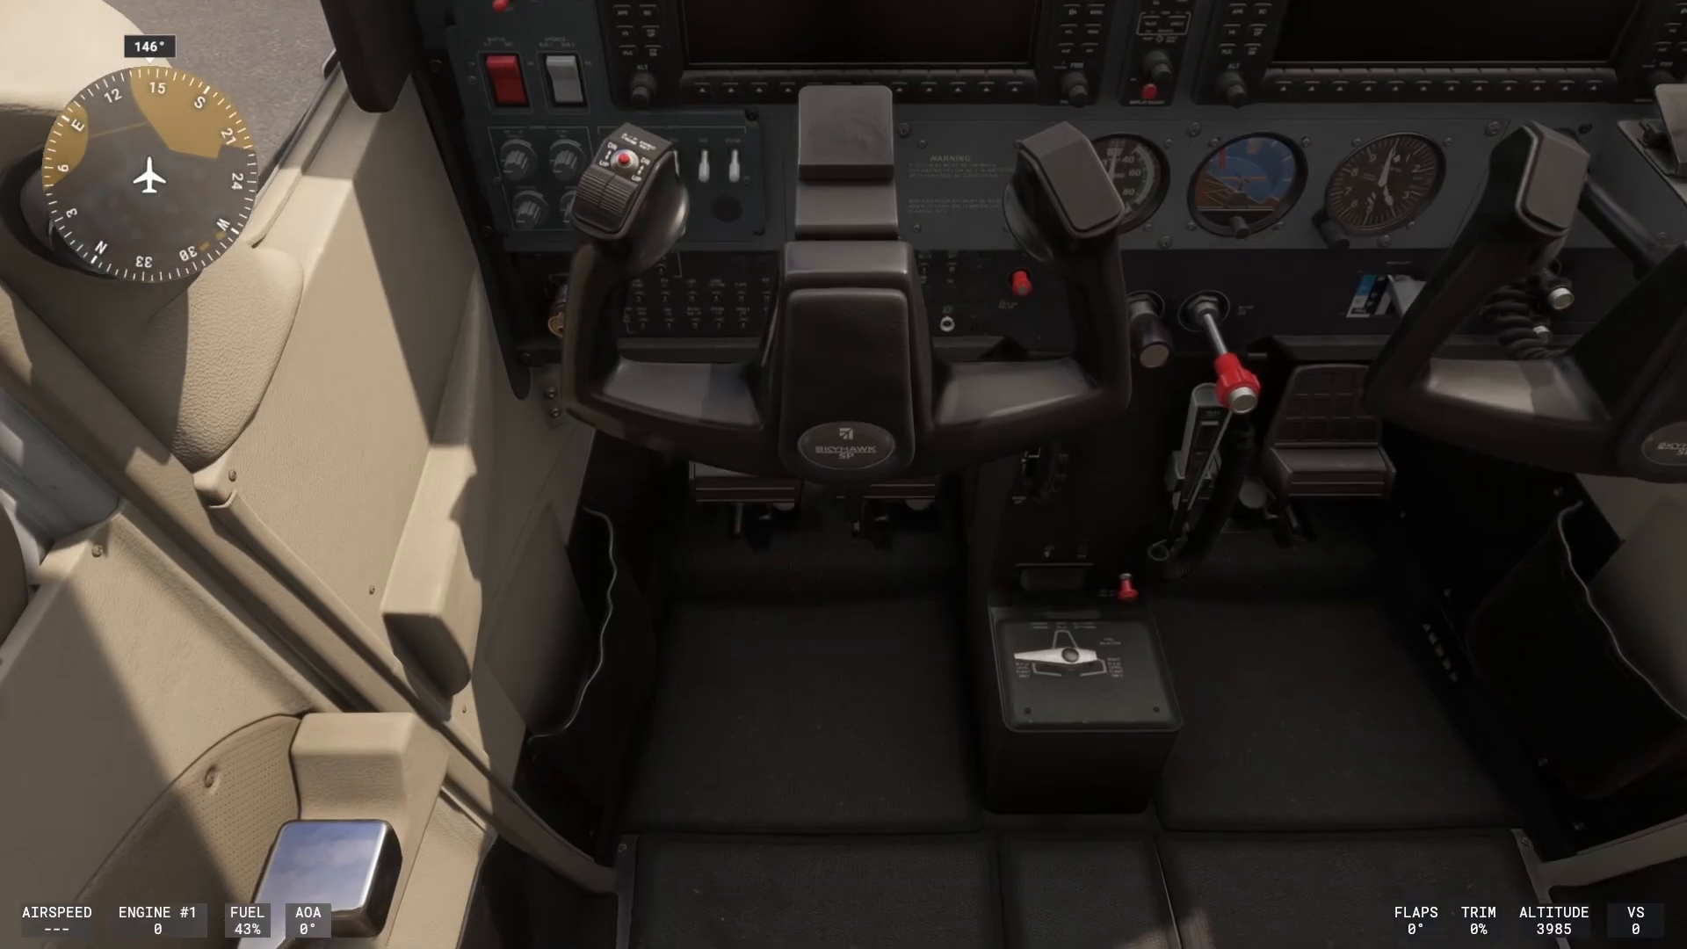
pyautogui.click(837, 143)
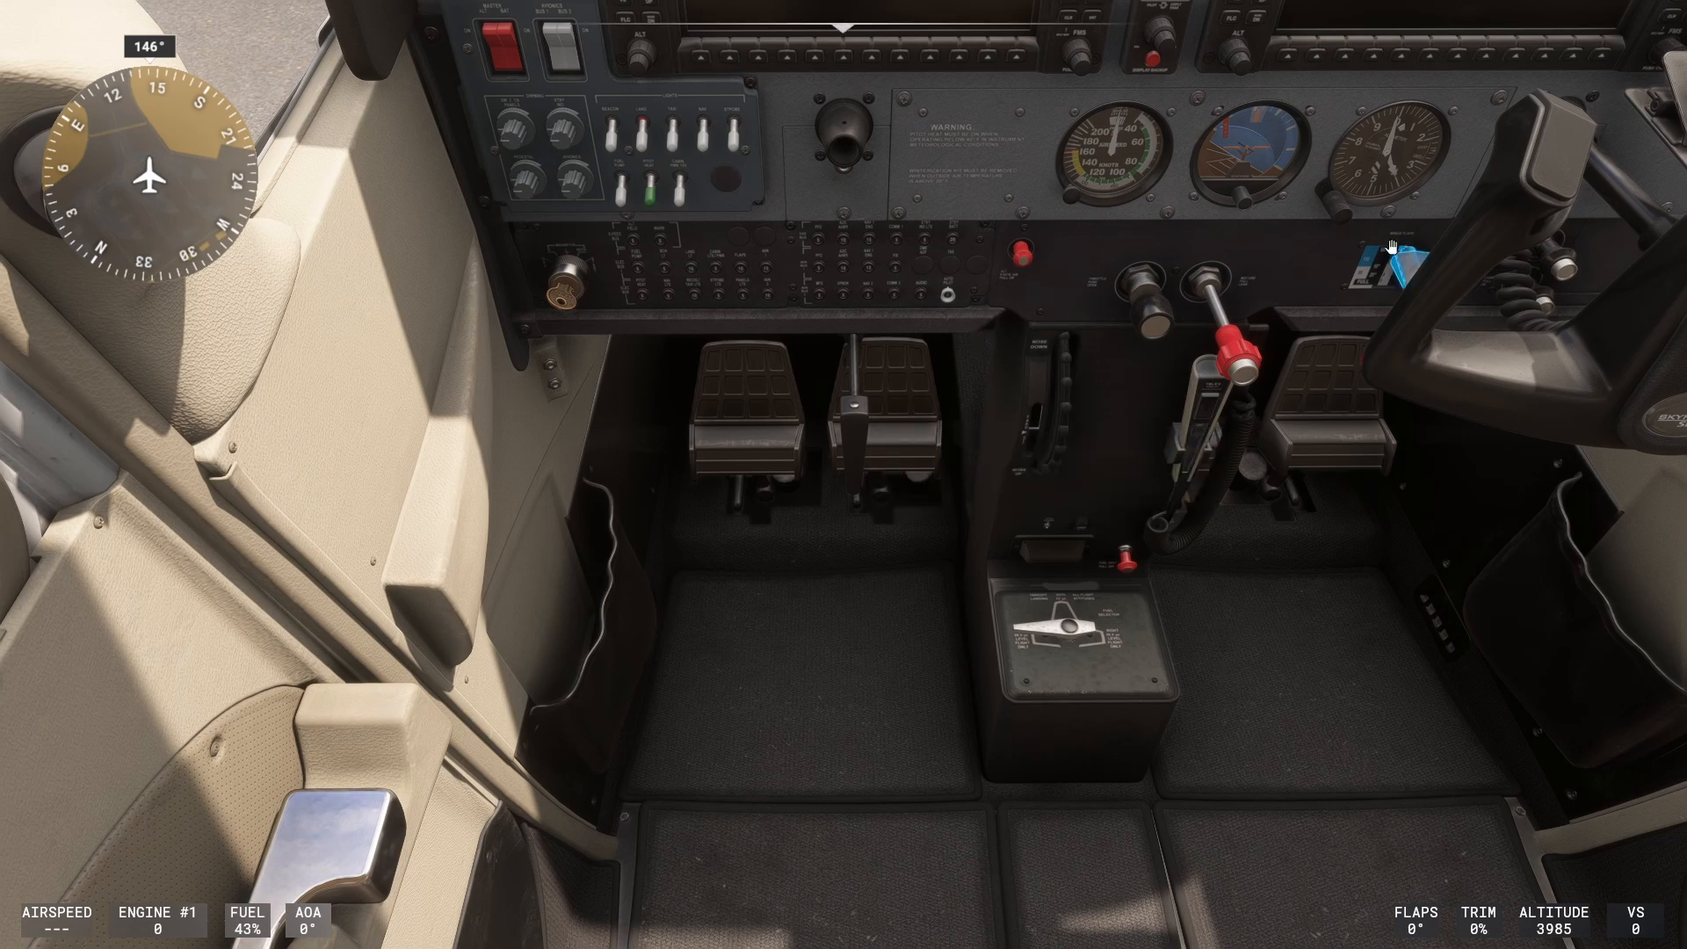
pyautogui.scroll(-1, 1398, 275)
pyautogui.scroll(-1, 1399, 275)
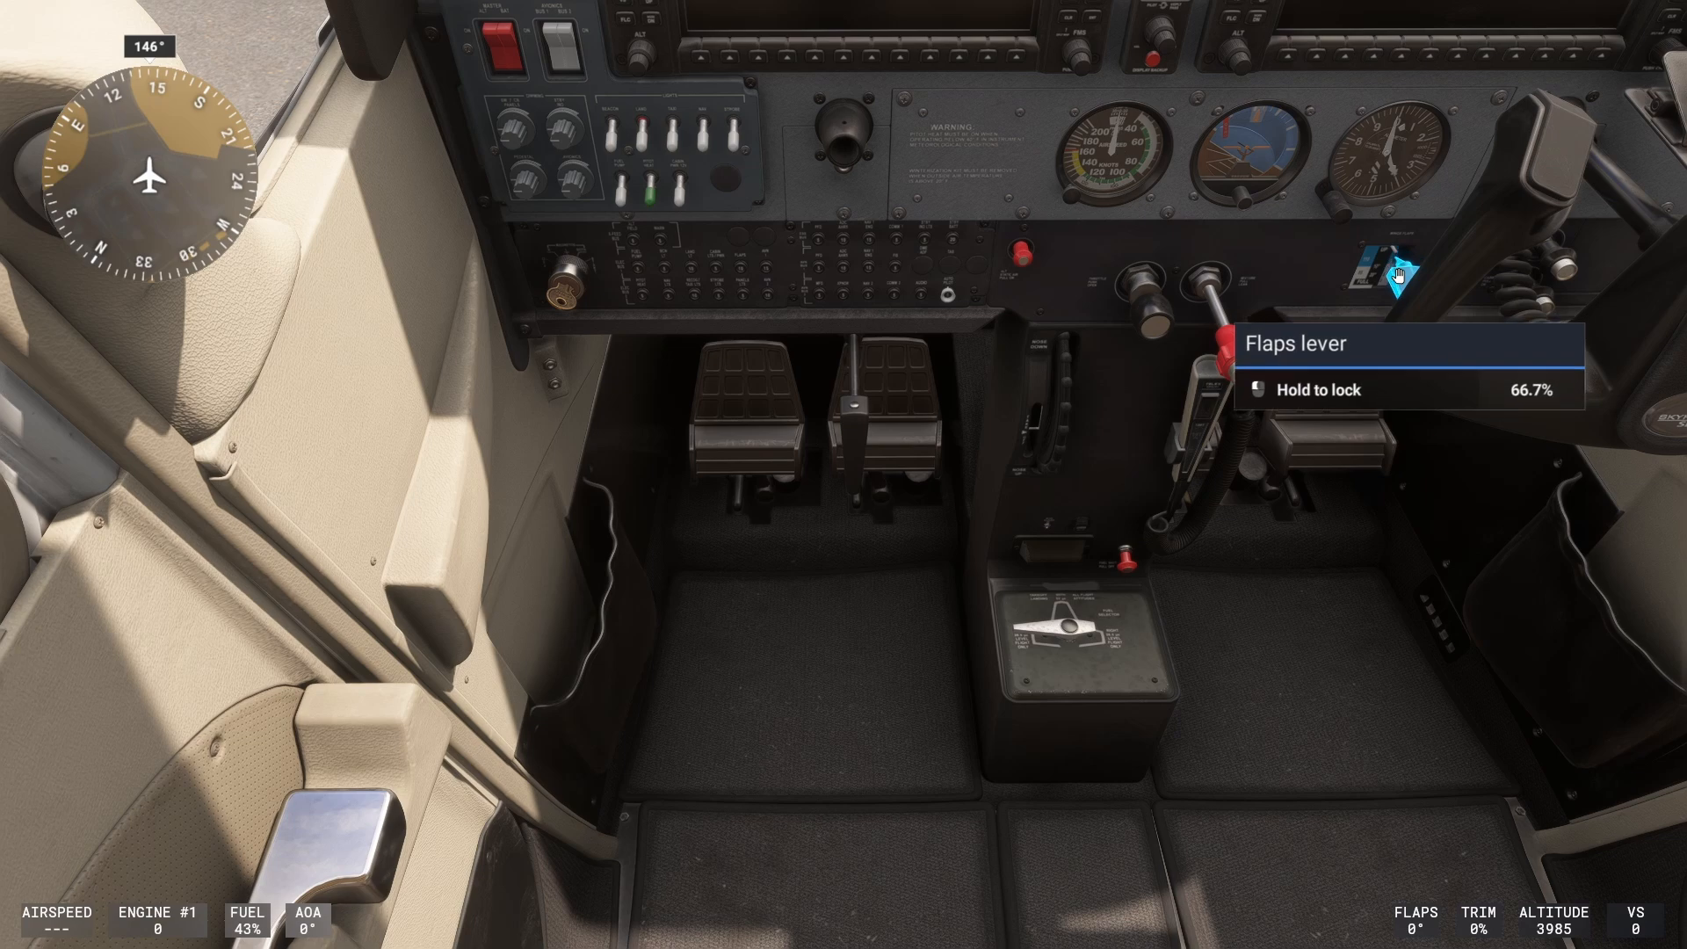
pyautogui.scroll(1, 1398, 275)
pyautogui.scroll(1, 1398, 275)
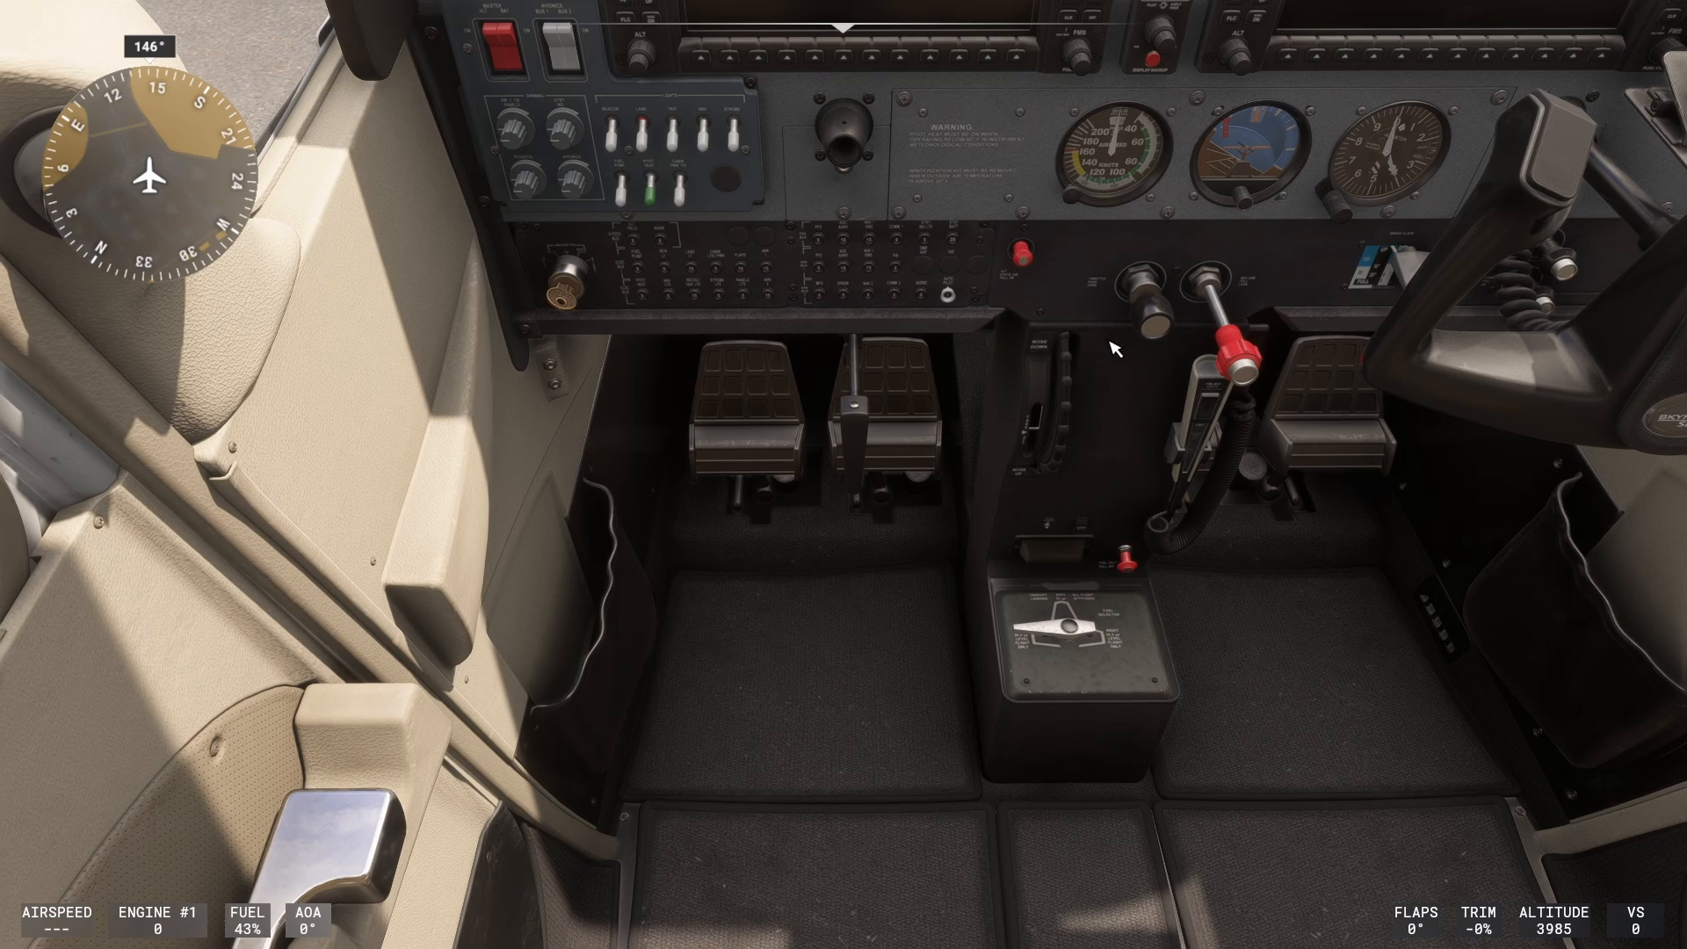
# Adjust the pitch trim wheel to 1.4°.
pyautogui.scroll(1, 1067, 403)
pyautogui.scroll(1, 1068, 403)
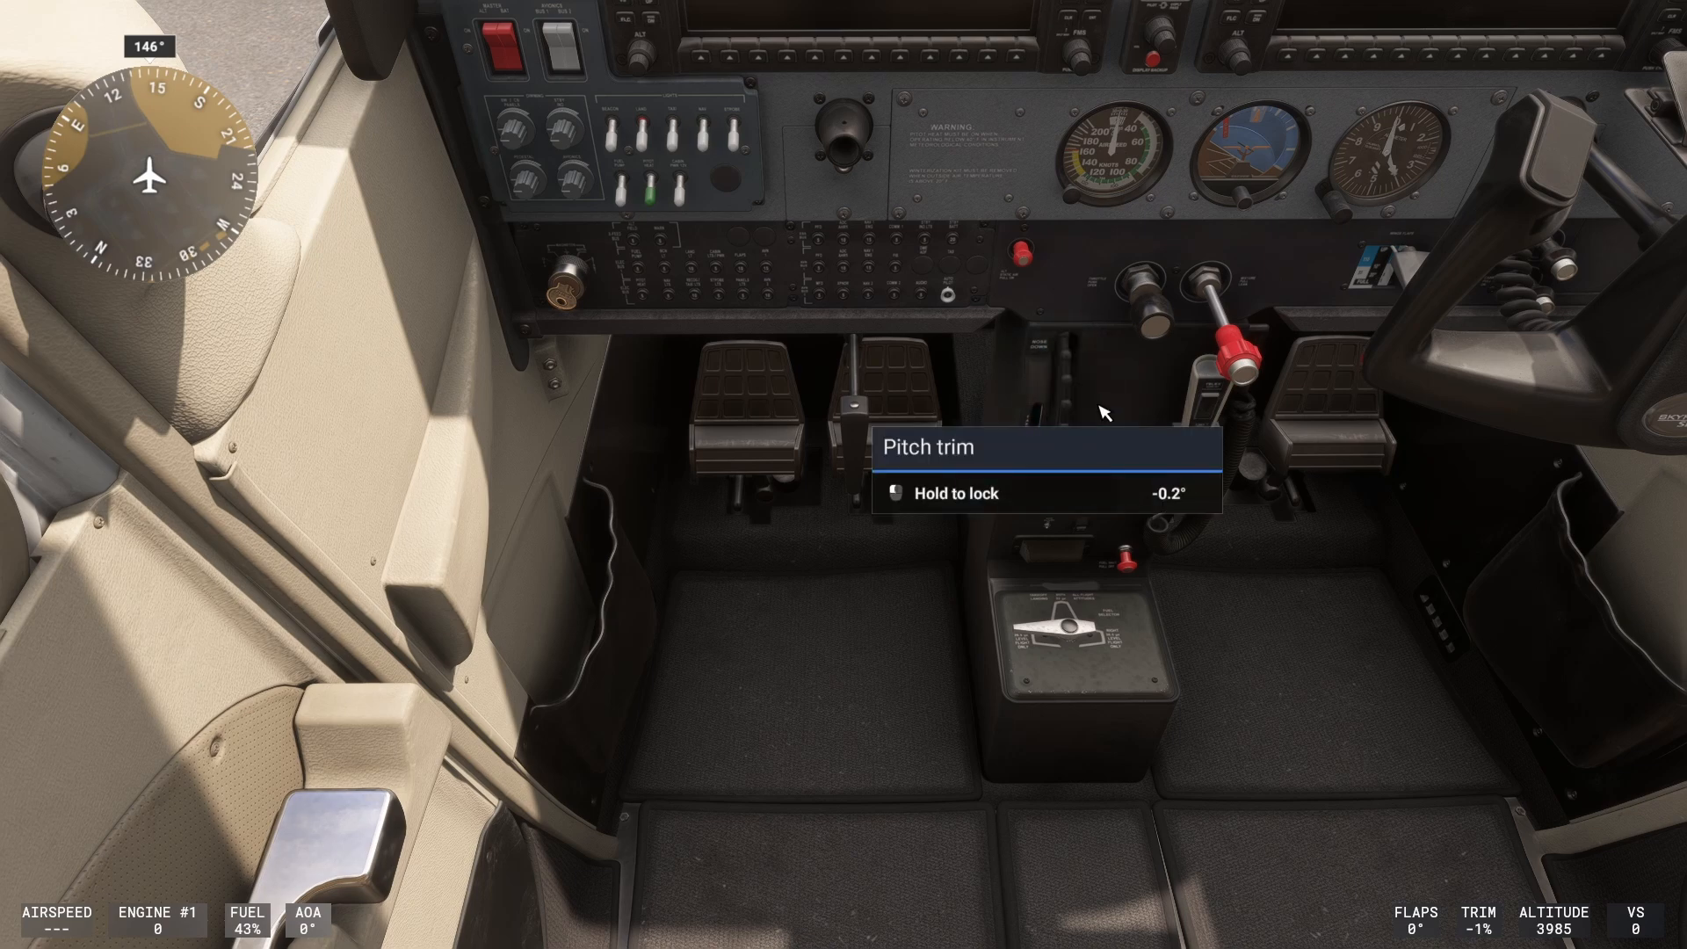
pyautogui.press('KP_1')
pyautogui.scroll(2, 1058, 374)
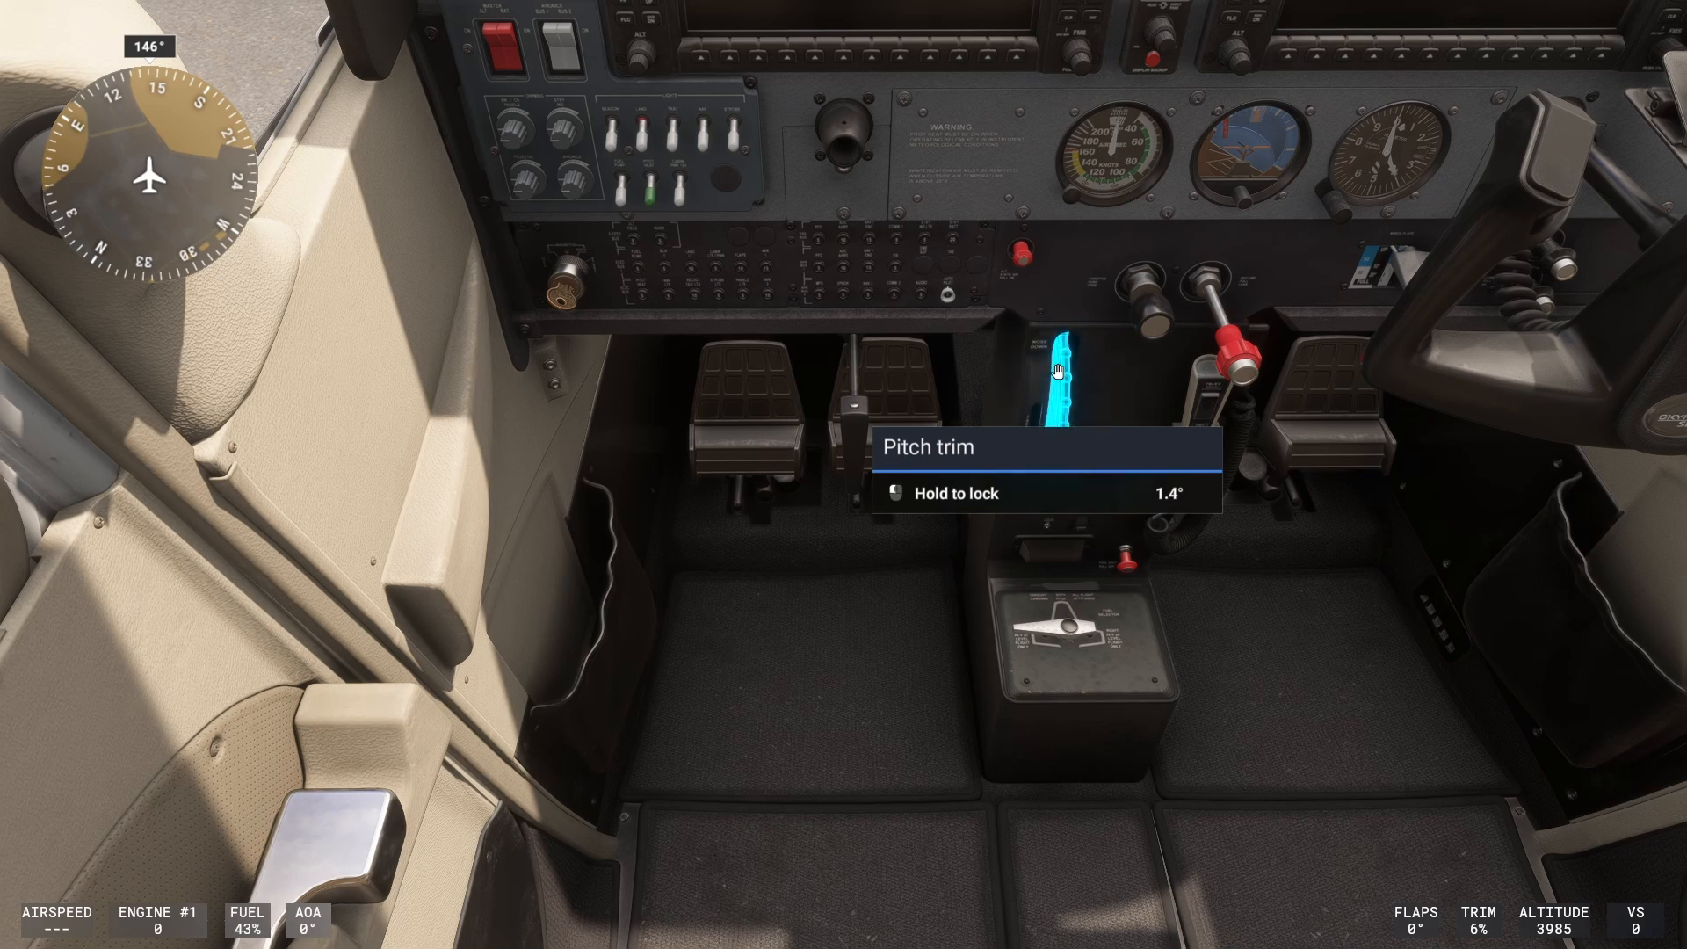
# Switch to the external view, orbit the camera around the aircraft and reset the external view.
pyautogui.press('End')
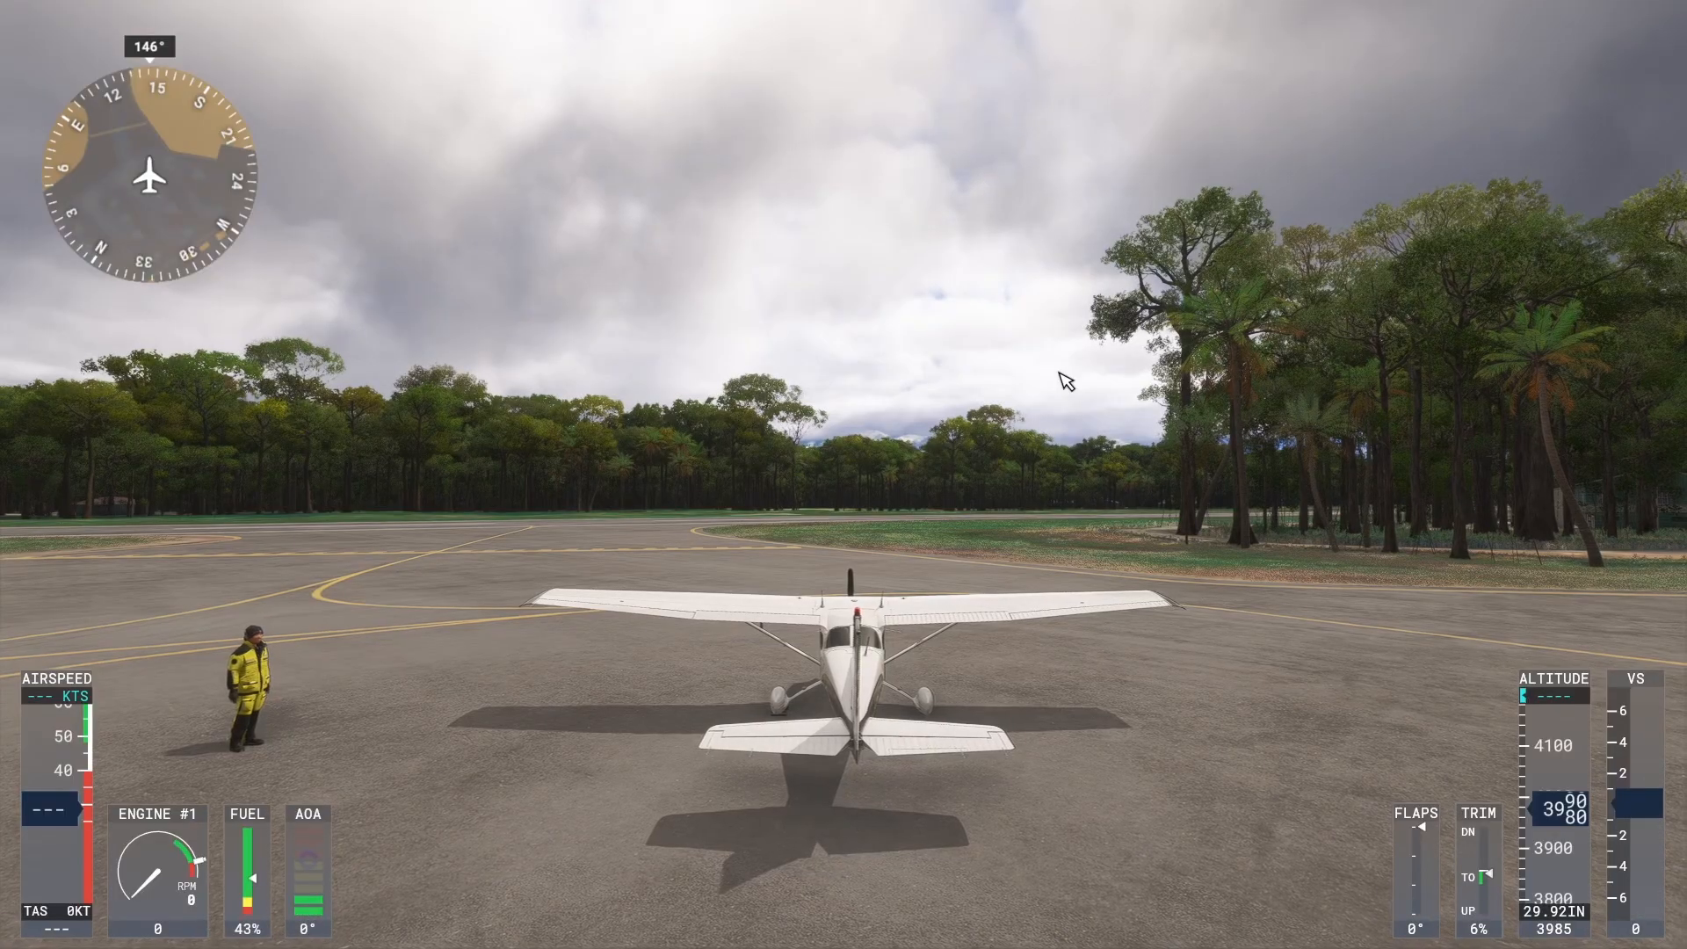
pyautogui.moveTo(1059, 372); pyautogui.dragTo(1051, 366)
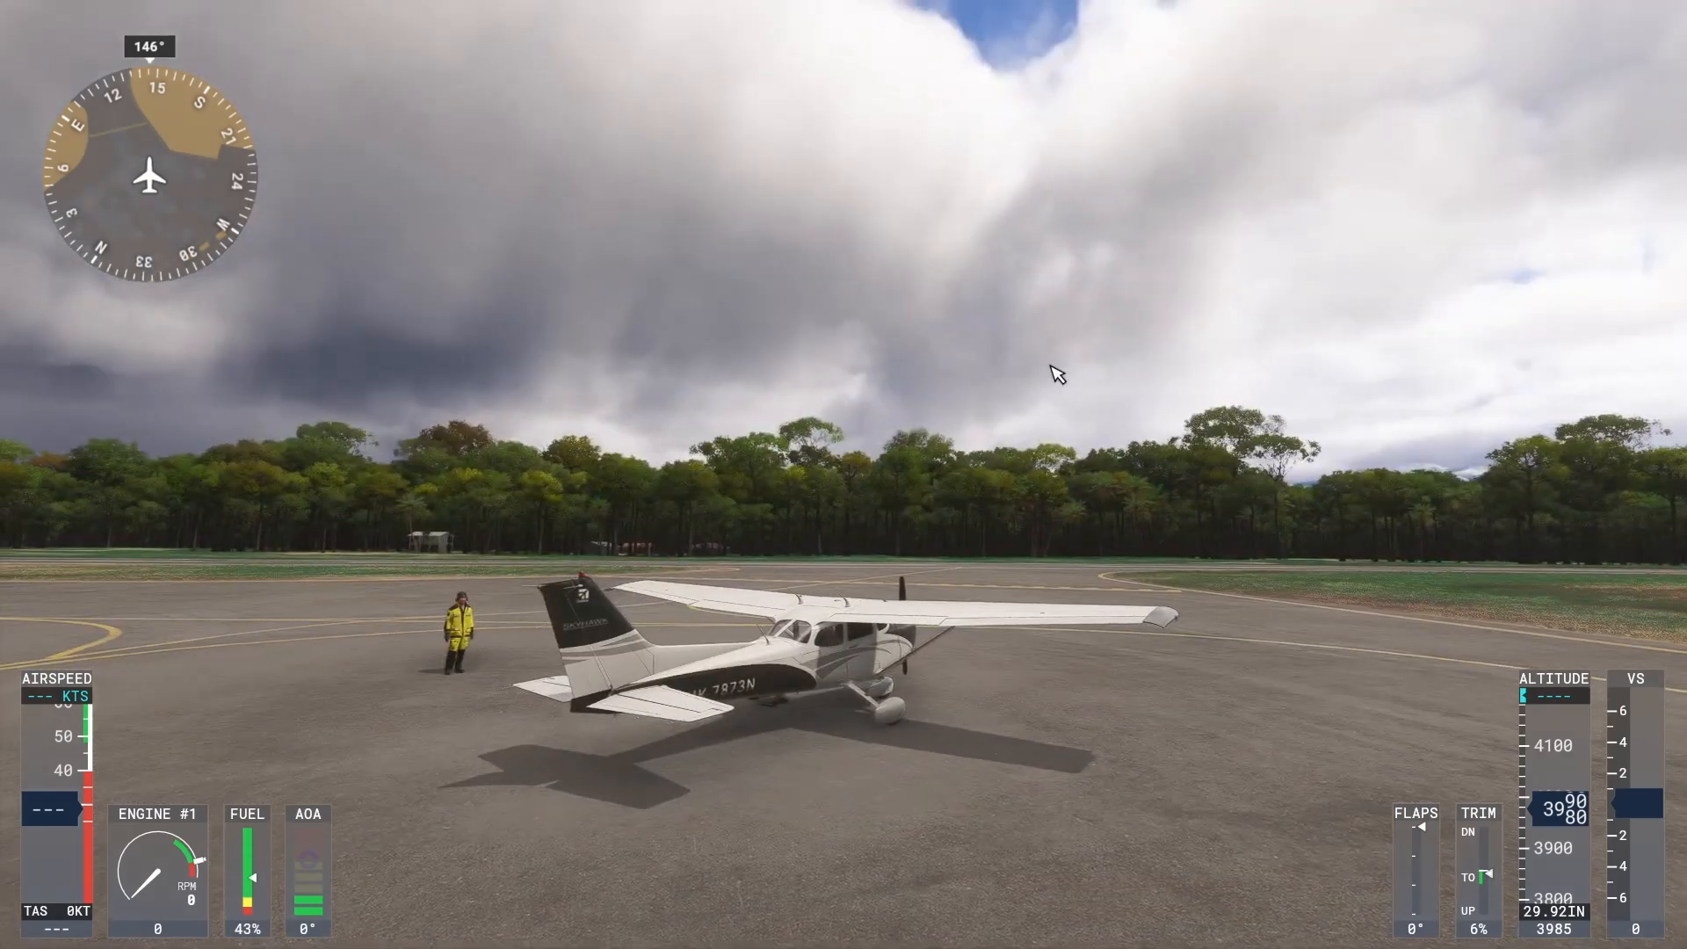
pyautogui.hotkey('ctrl', 'space')
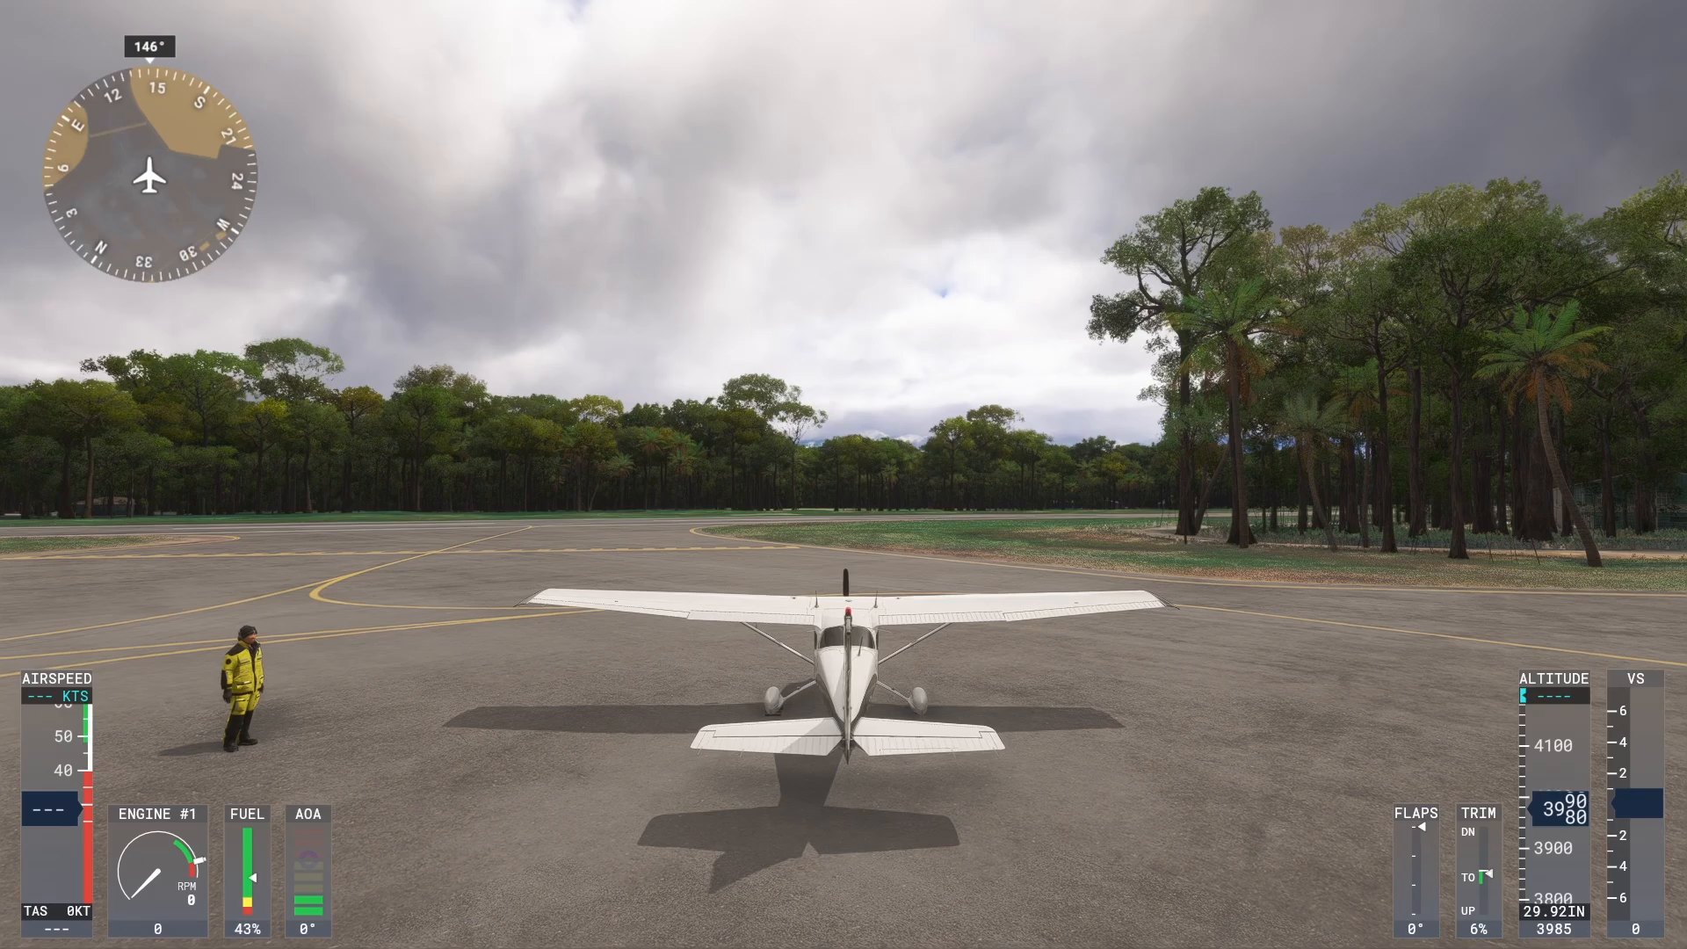
# Return to the cockpit view and reset it to the default forward view.
pyautogui.press('End')
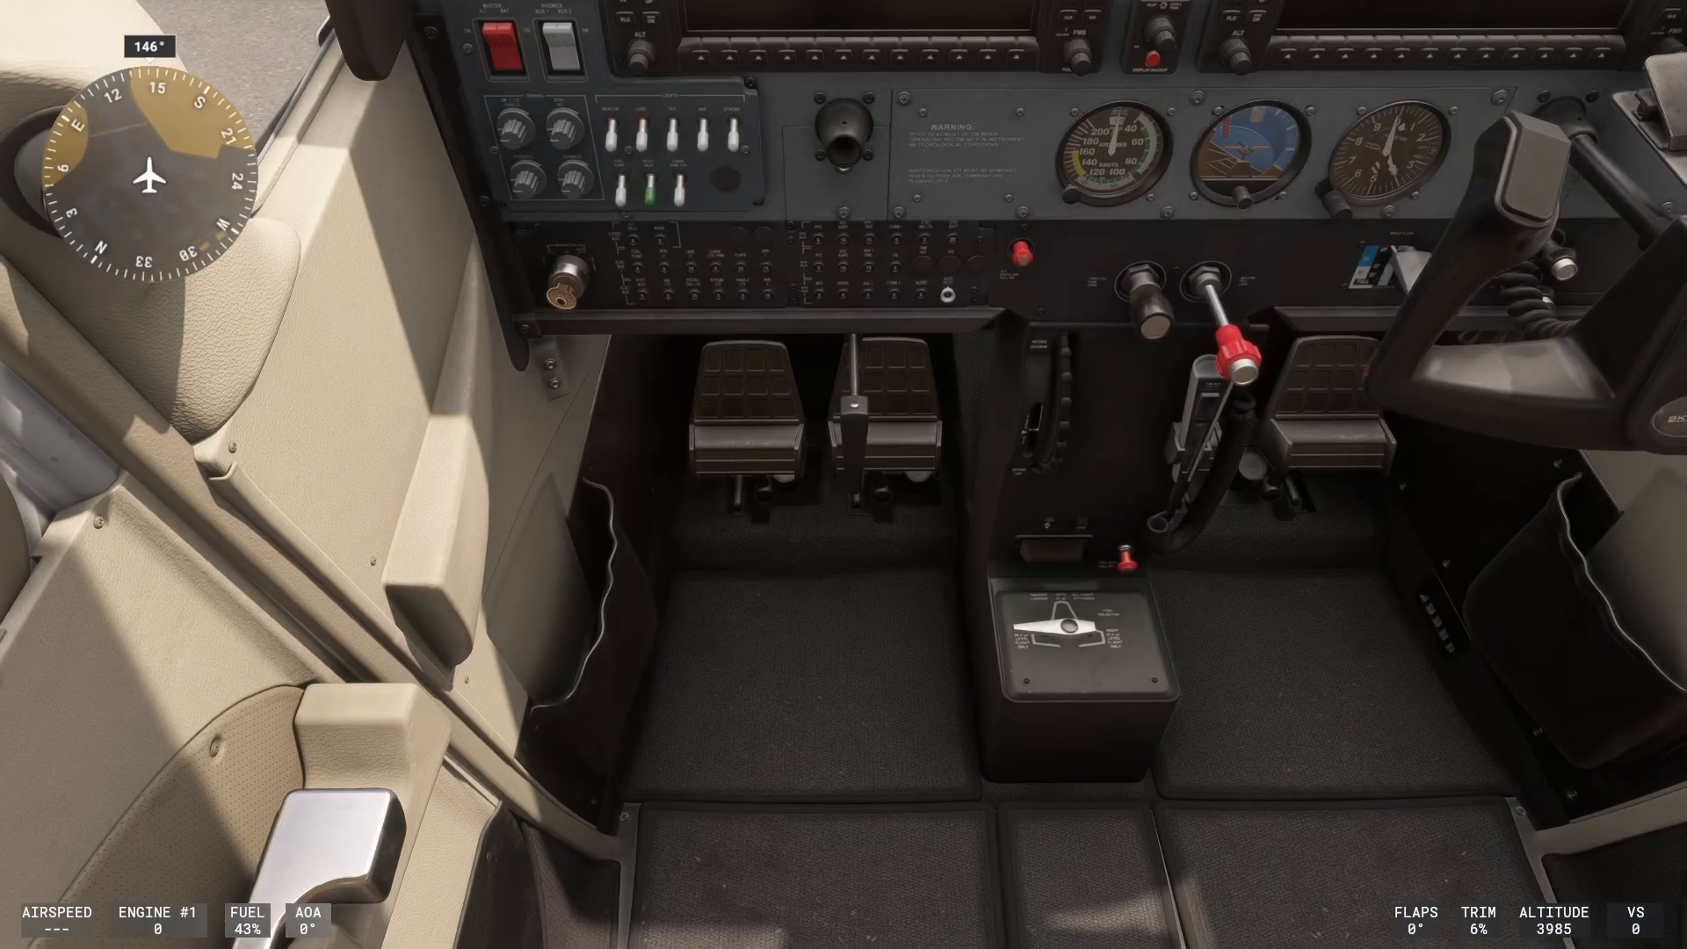
pyautogui.press('End')
pyautogui.press('End')
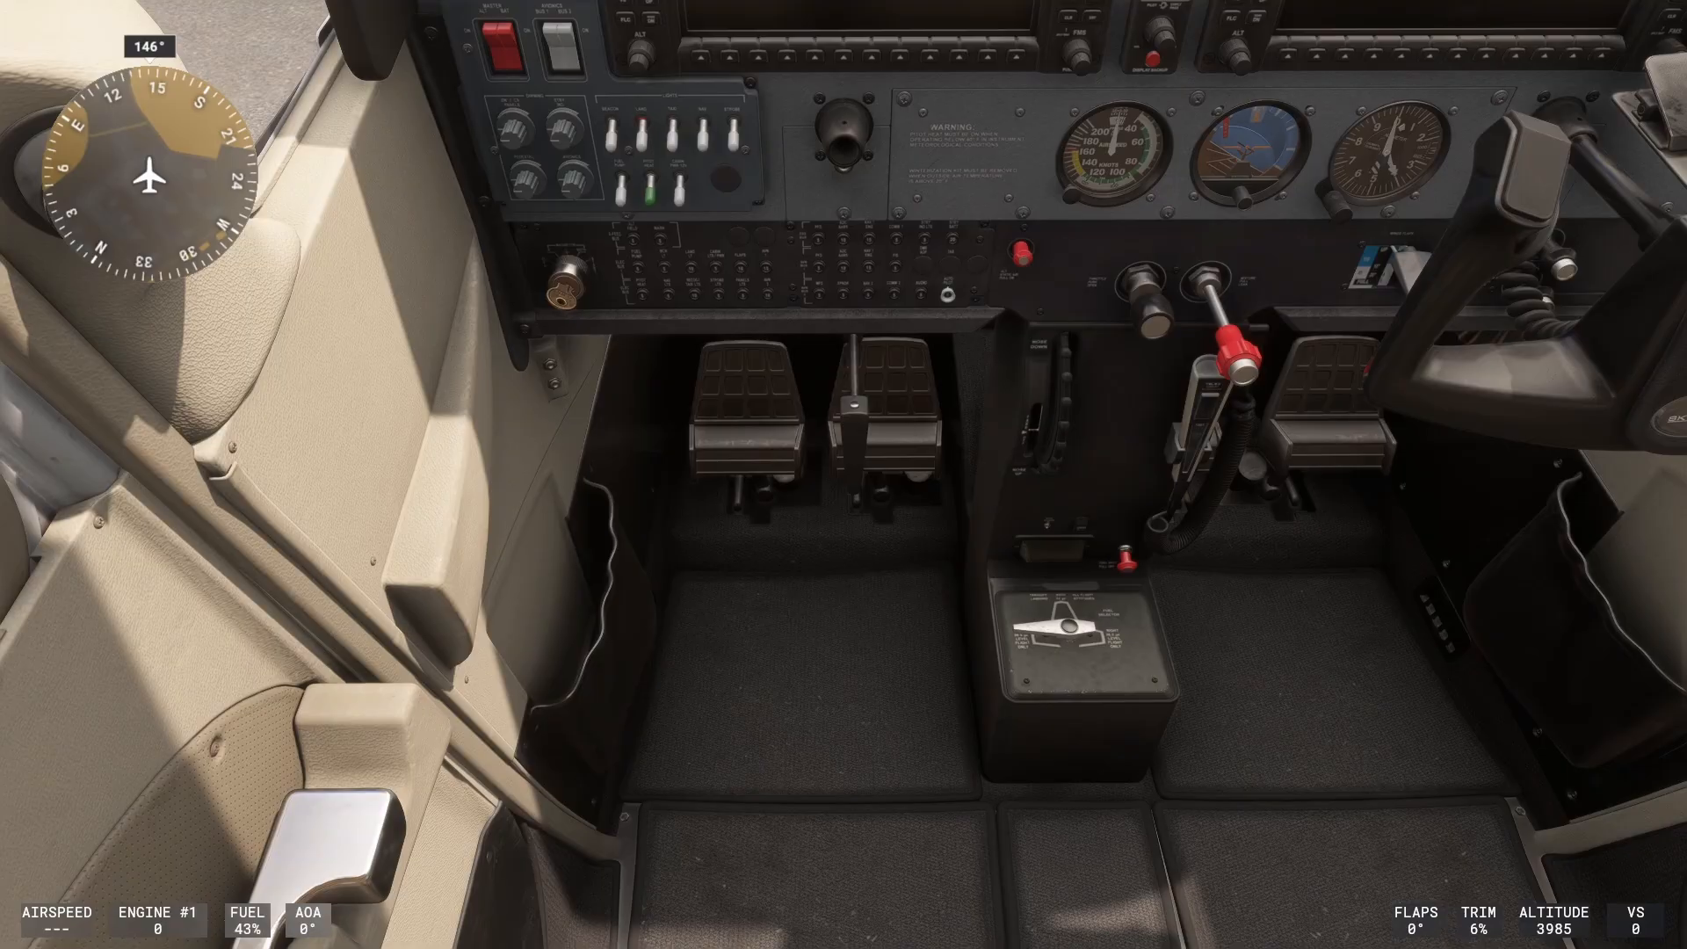
pyautogui.hotkey('ctrl', 'space')
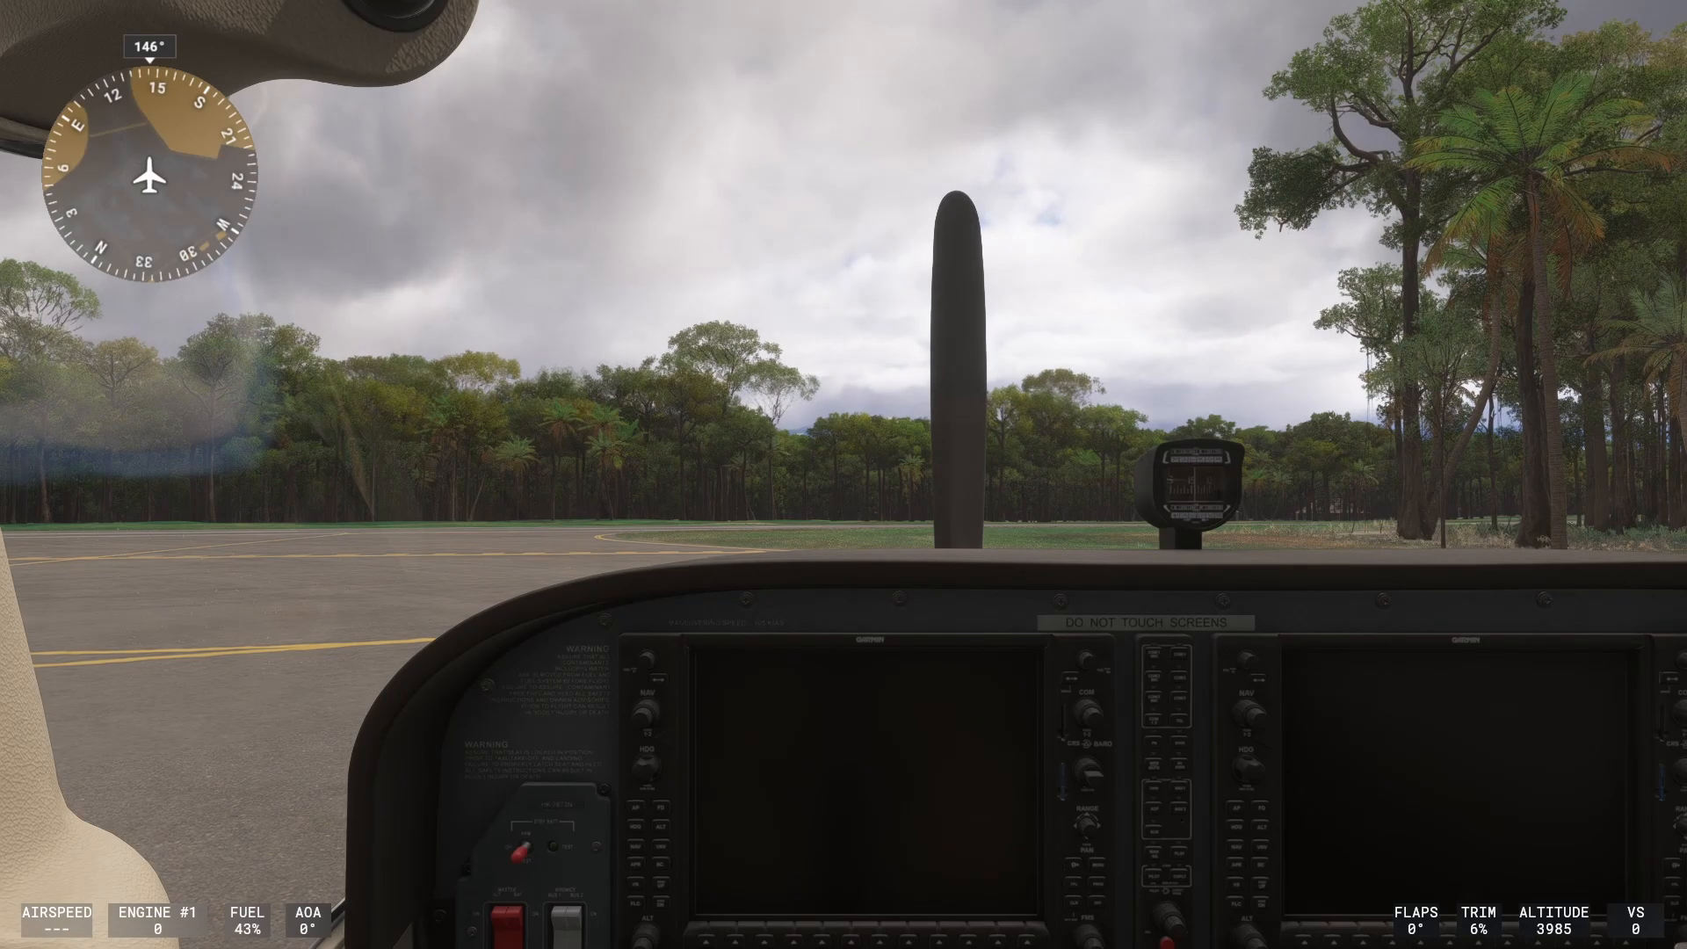
# Cycle through the cockpit instrument views to check them, finishing with a reset of the cockpit view.
pyautogui.hotkey('ctrl', '1')
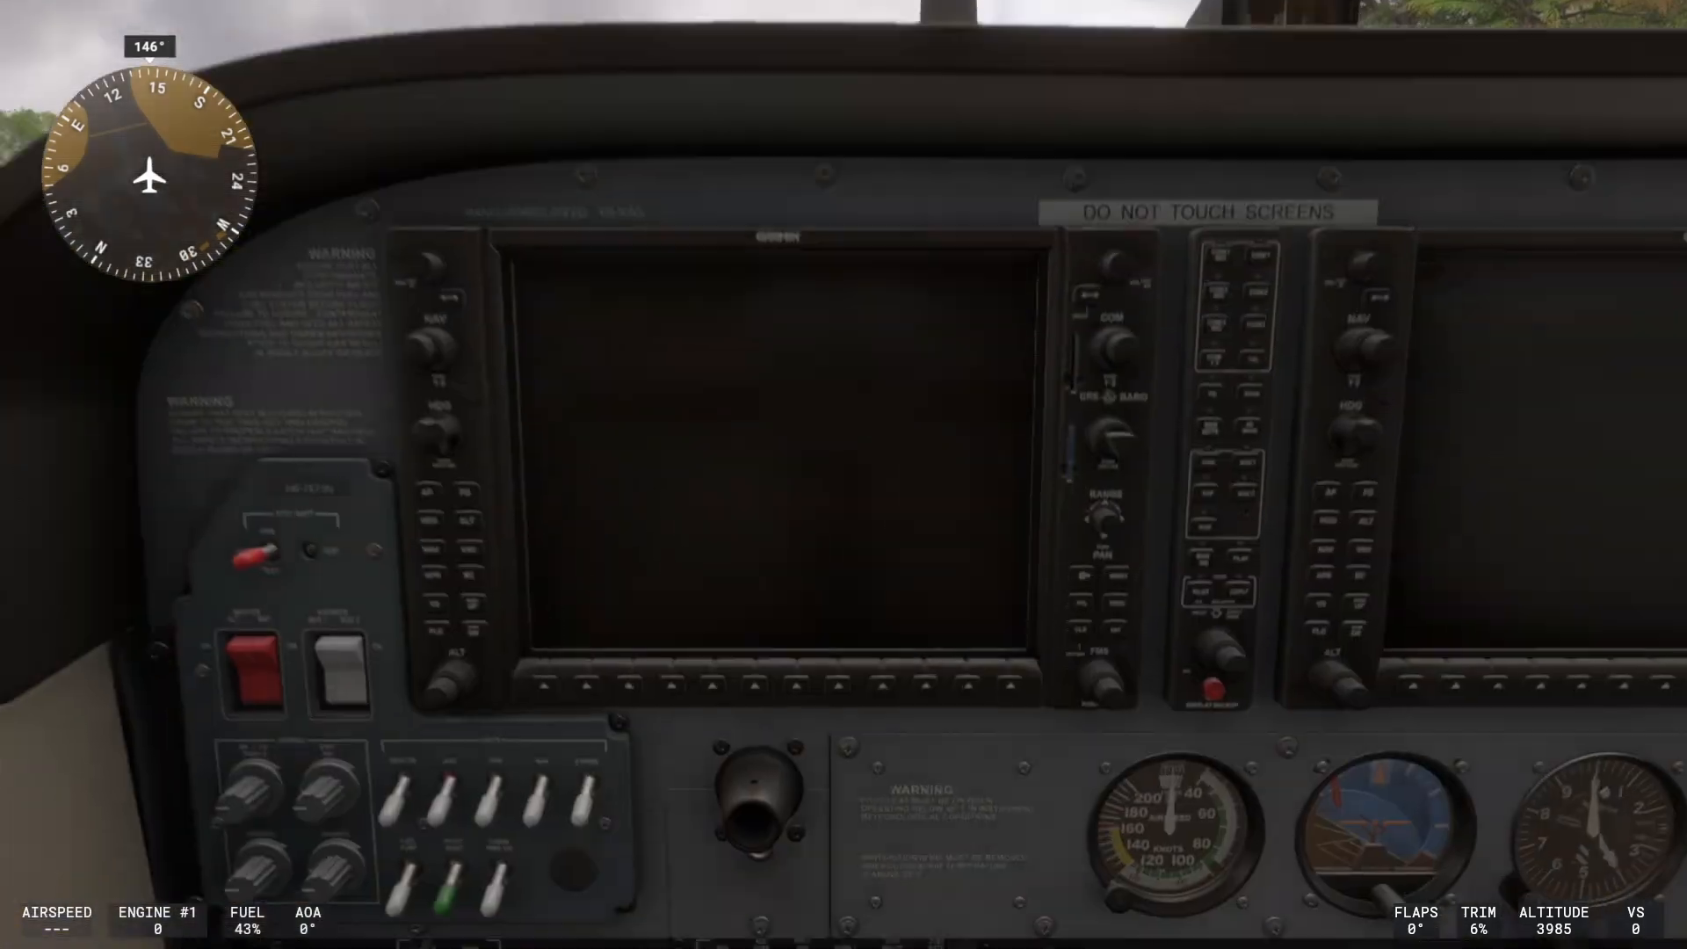
pyautogui.hotkey('ctrl', '2')
pyautogui.hotkey('ctrl', '3')
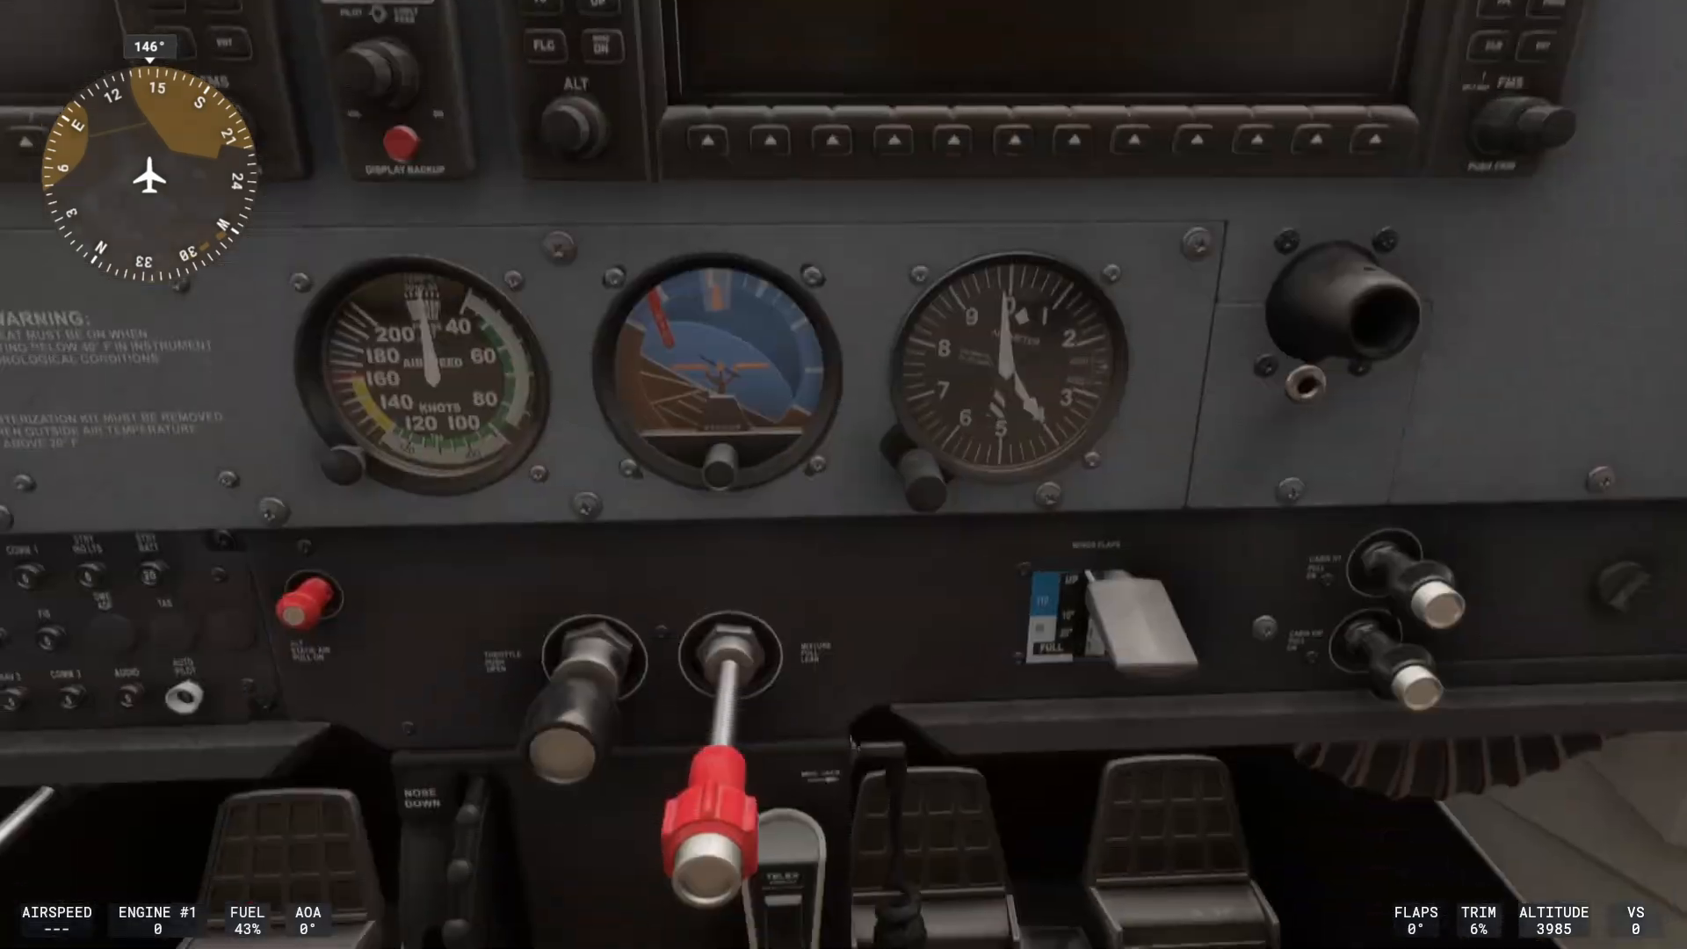
pyautogui.hotkey('ctrl', '4')
pyautogui.hotkey('ctrl', '5')
pyautogui.hotkey('ctrl', '6')
pyautogui.hotkey('ctrl', '7')
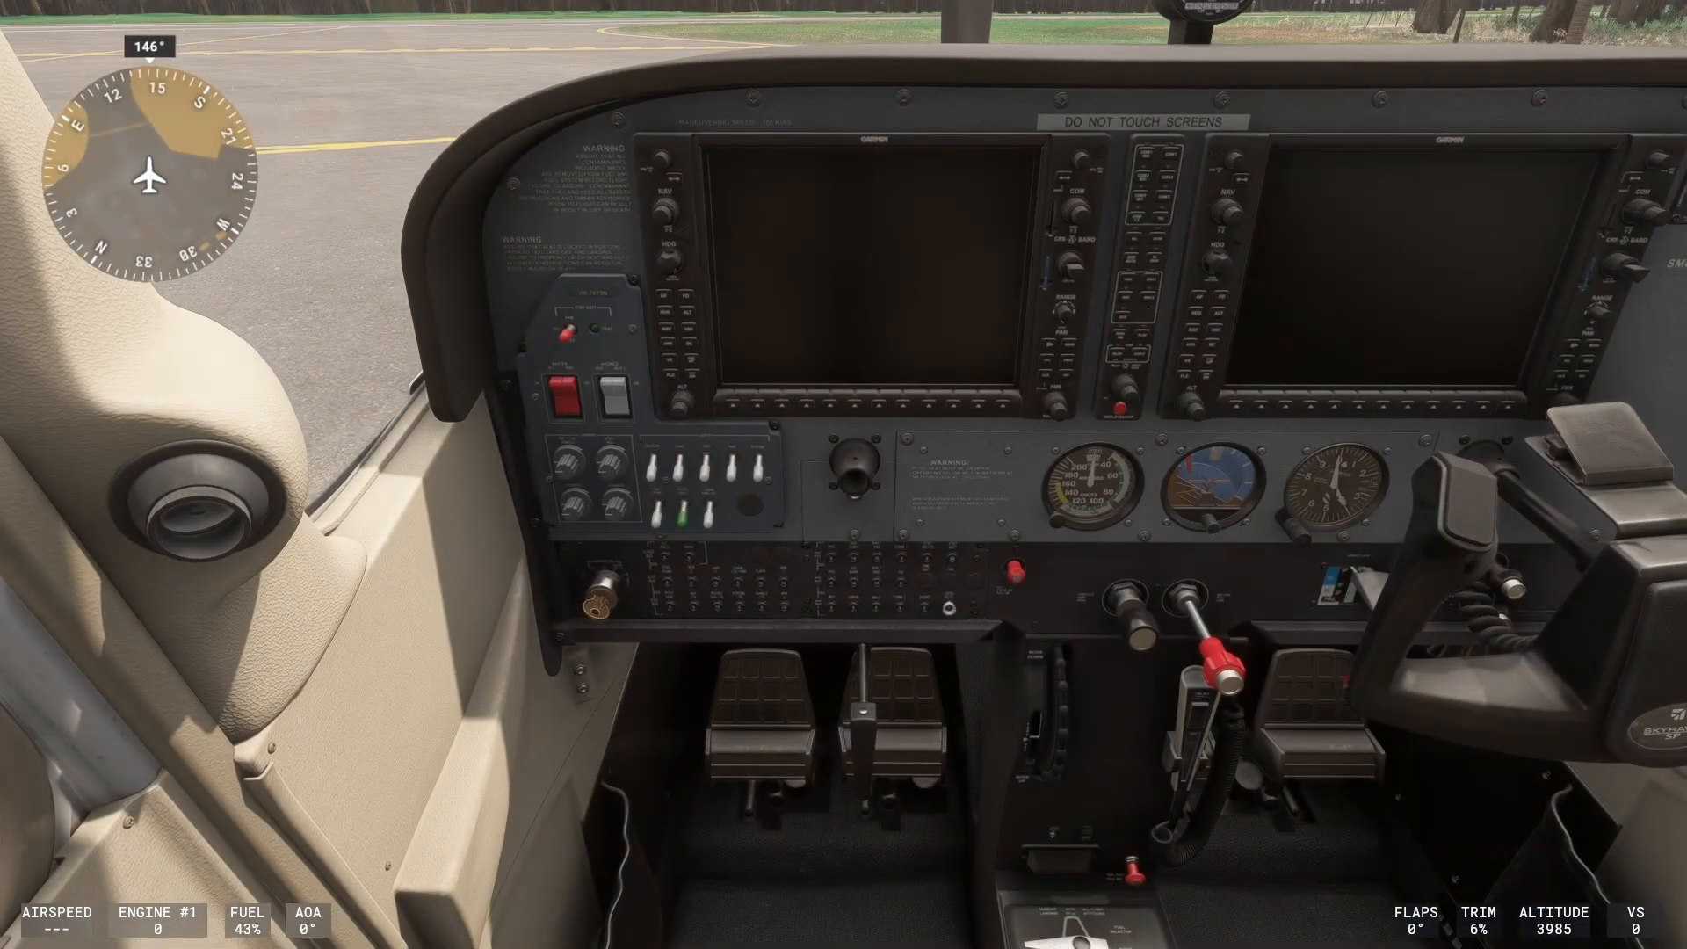
pyautogui.hotkey('ctrl', '8')
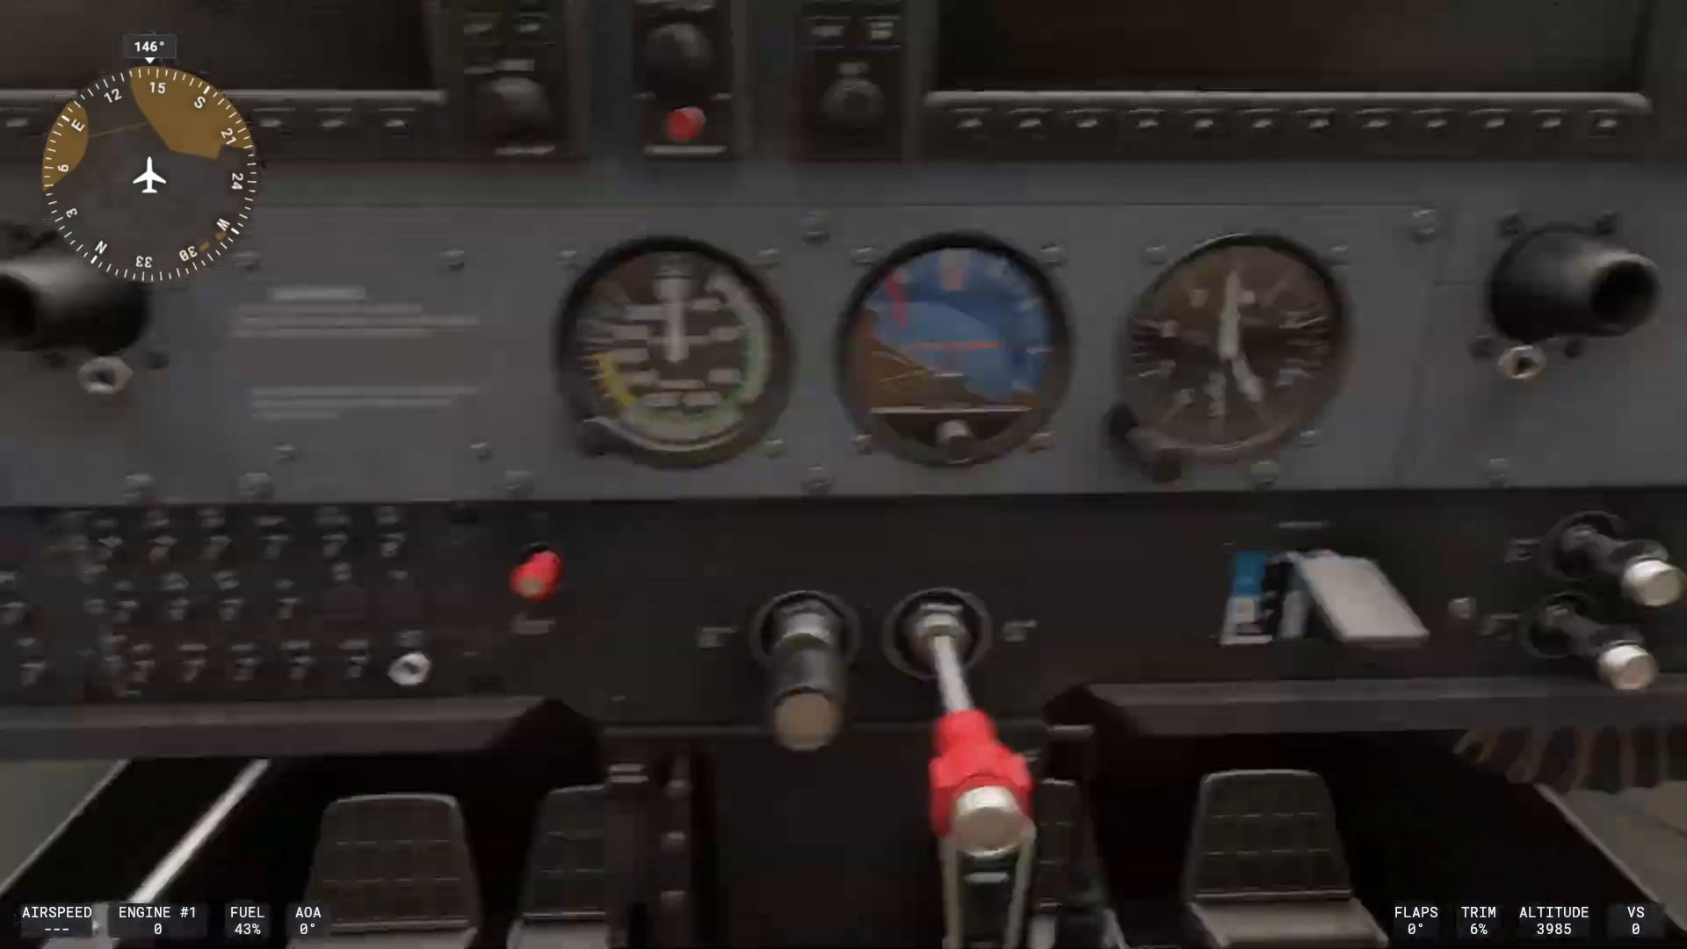
pyautogui.press('a')
pyautogui.press('a')
pyautogui.press('a')
pyautogui.press('a')
pyautogui.press('a')
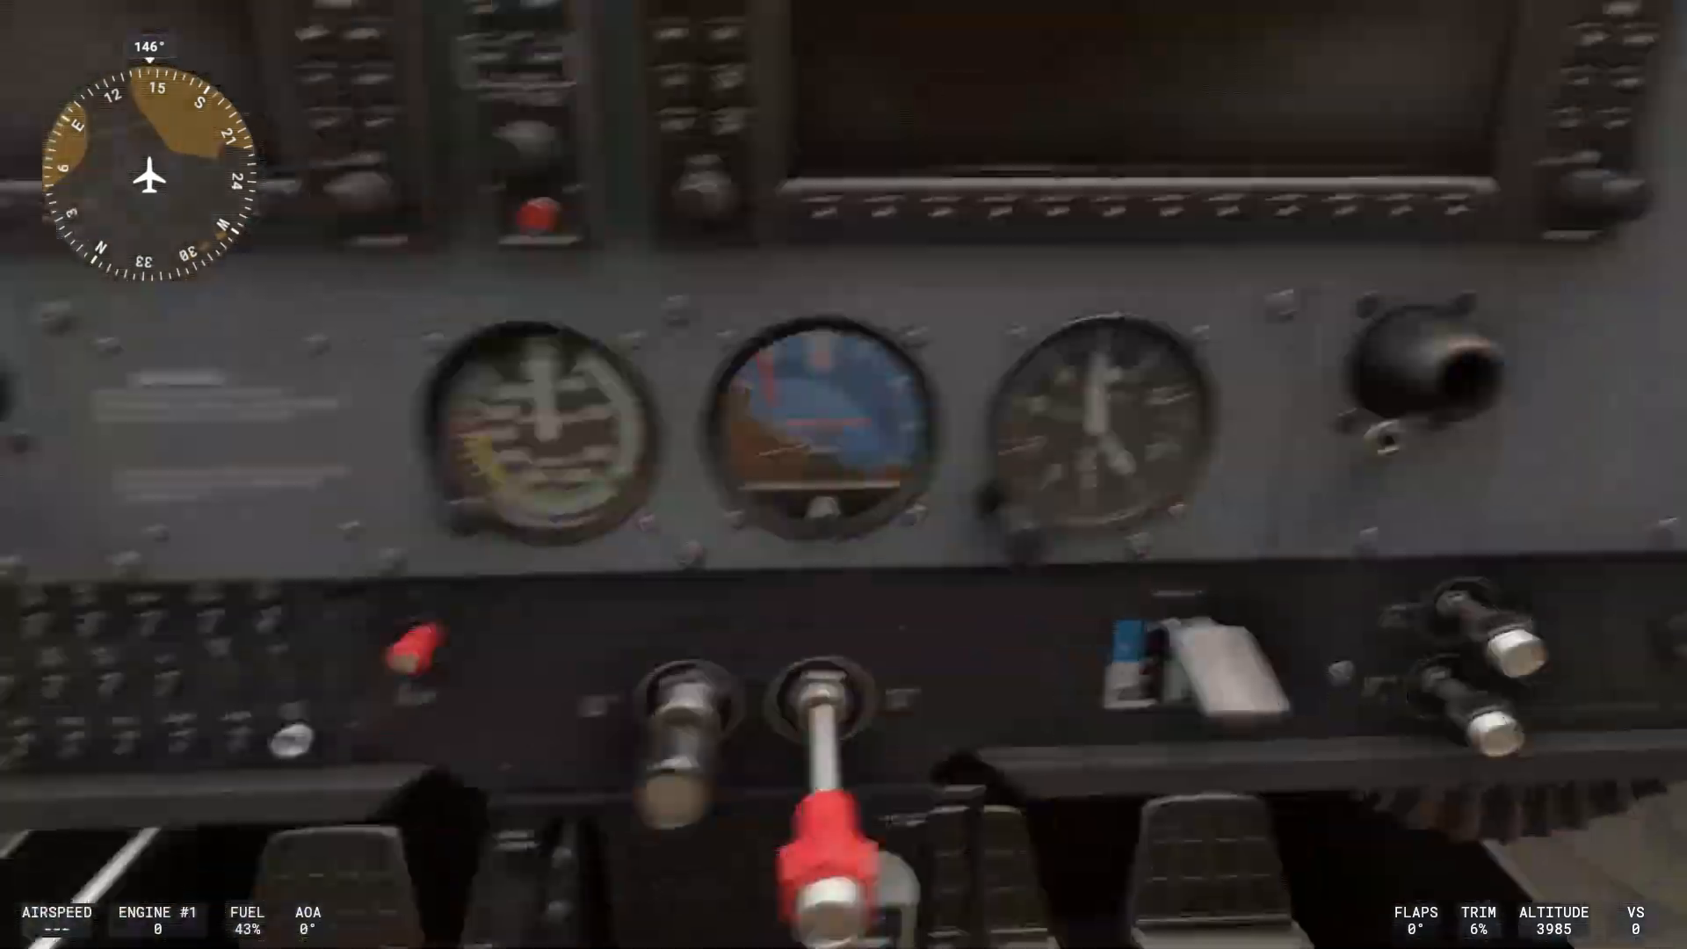
pyautogui.hotkey('ctrl', 'space')
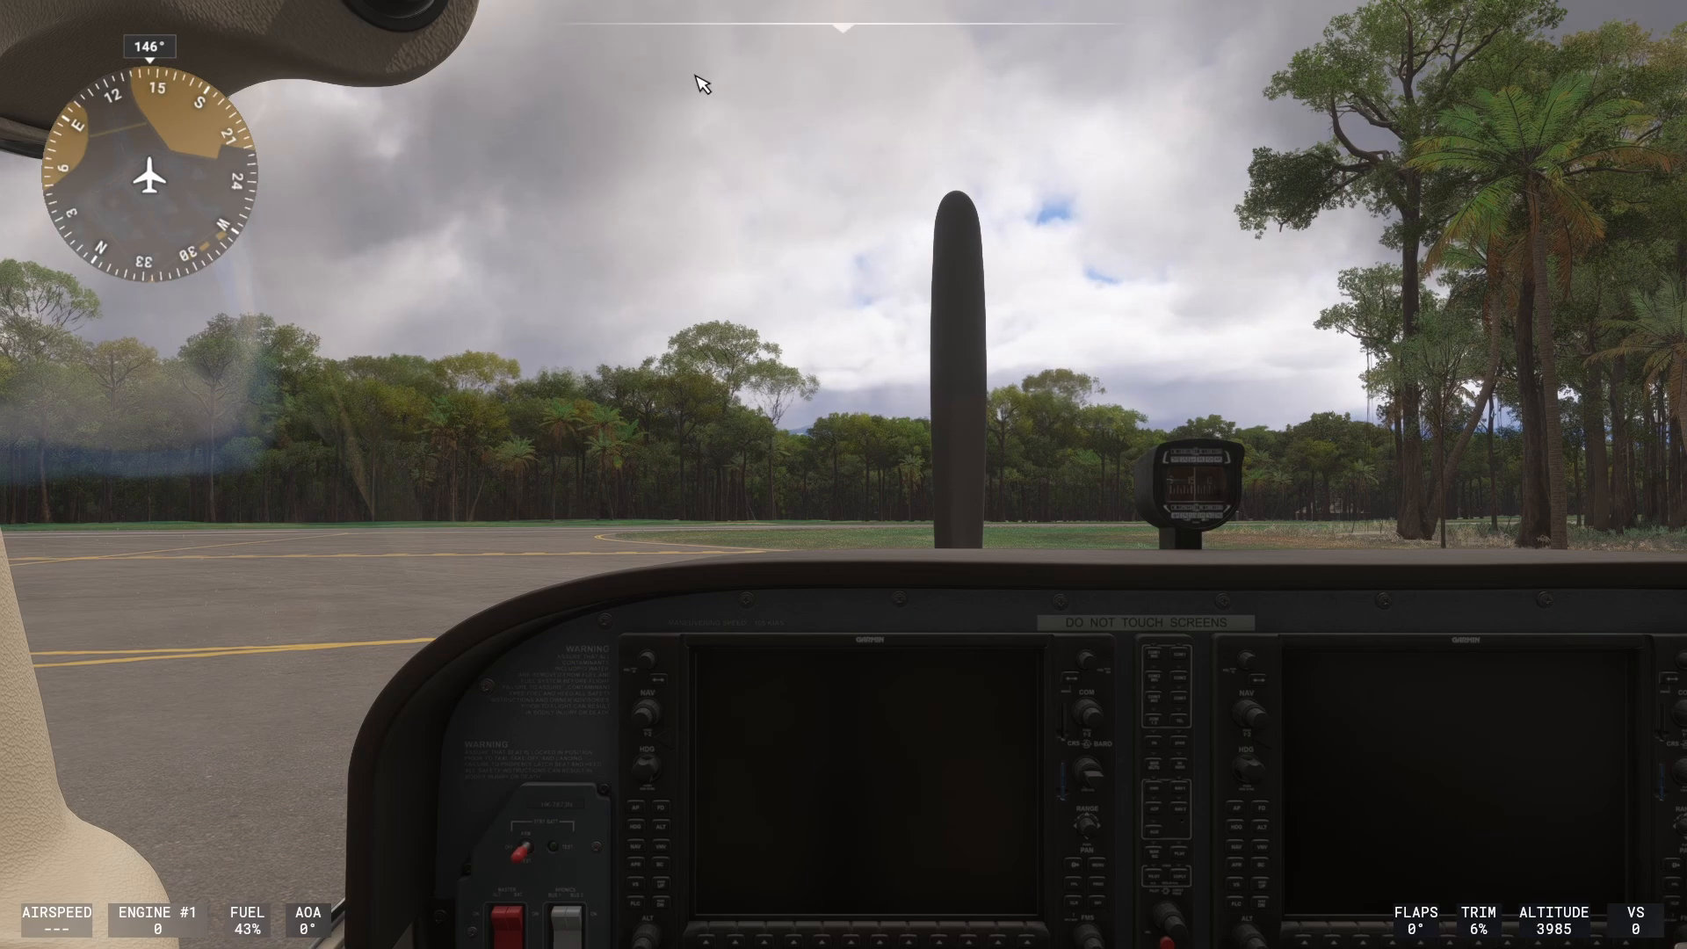
# Look down at the throttle lever and move the throttle to check its axis direction.
pyautogui.moveTo(662, 253); pyautogui.dragTo(843, 527)
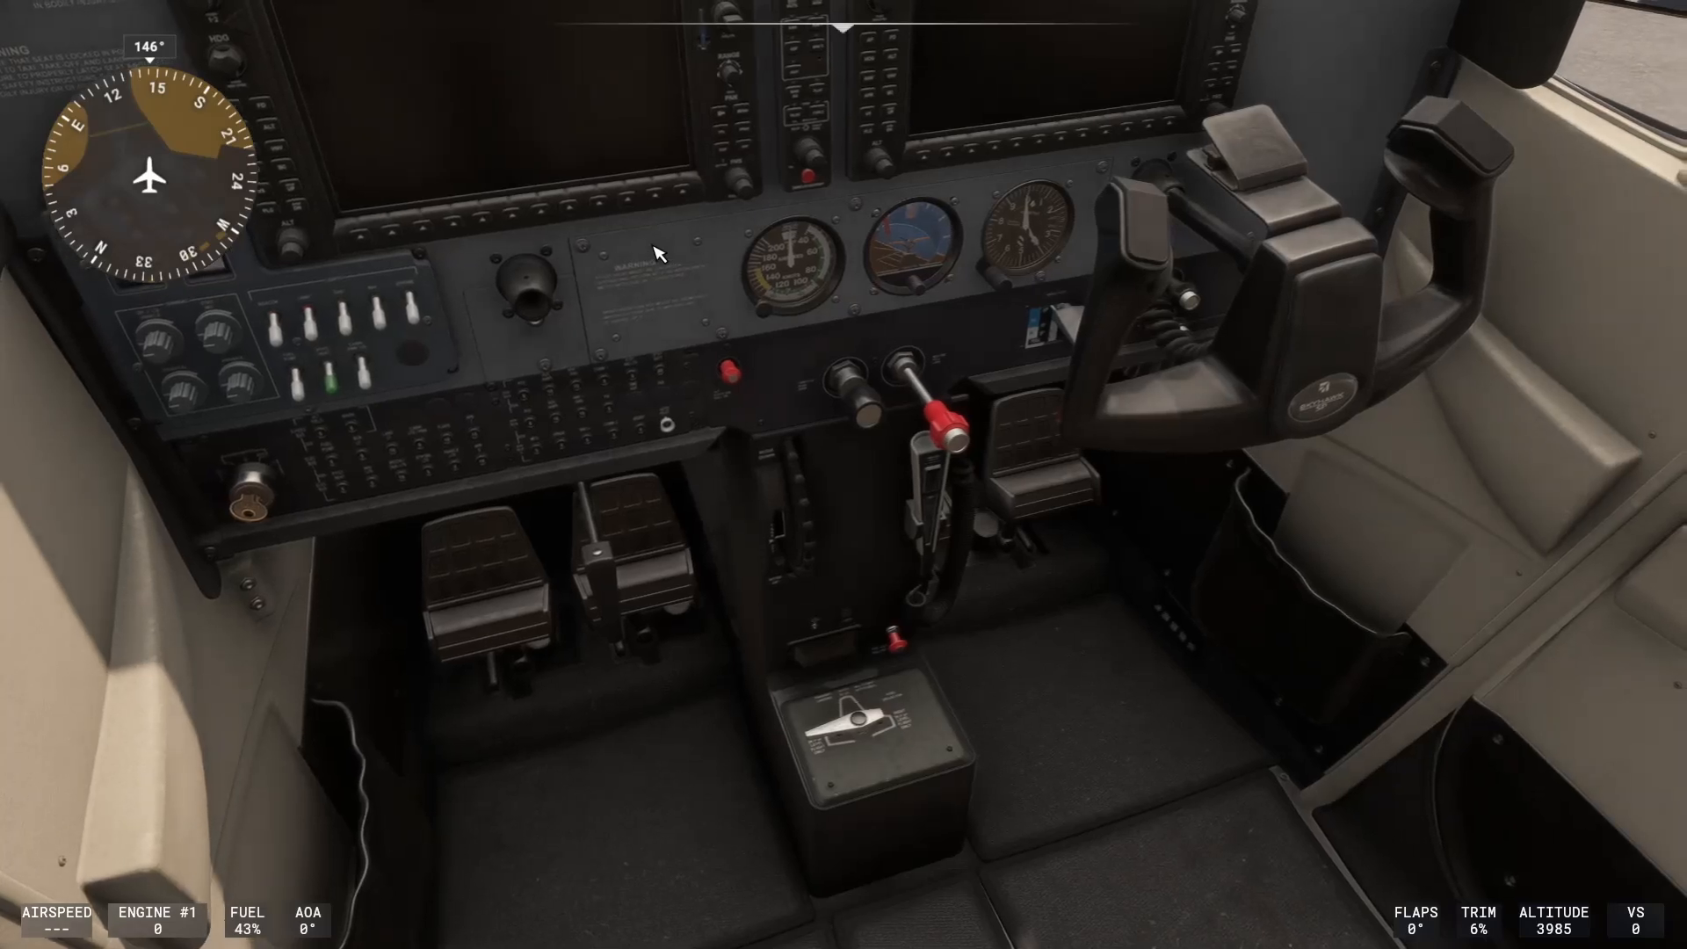
pyautogui.press('F2')
pyautogui.press('F1')
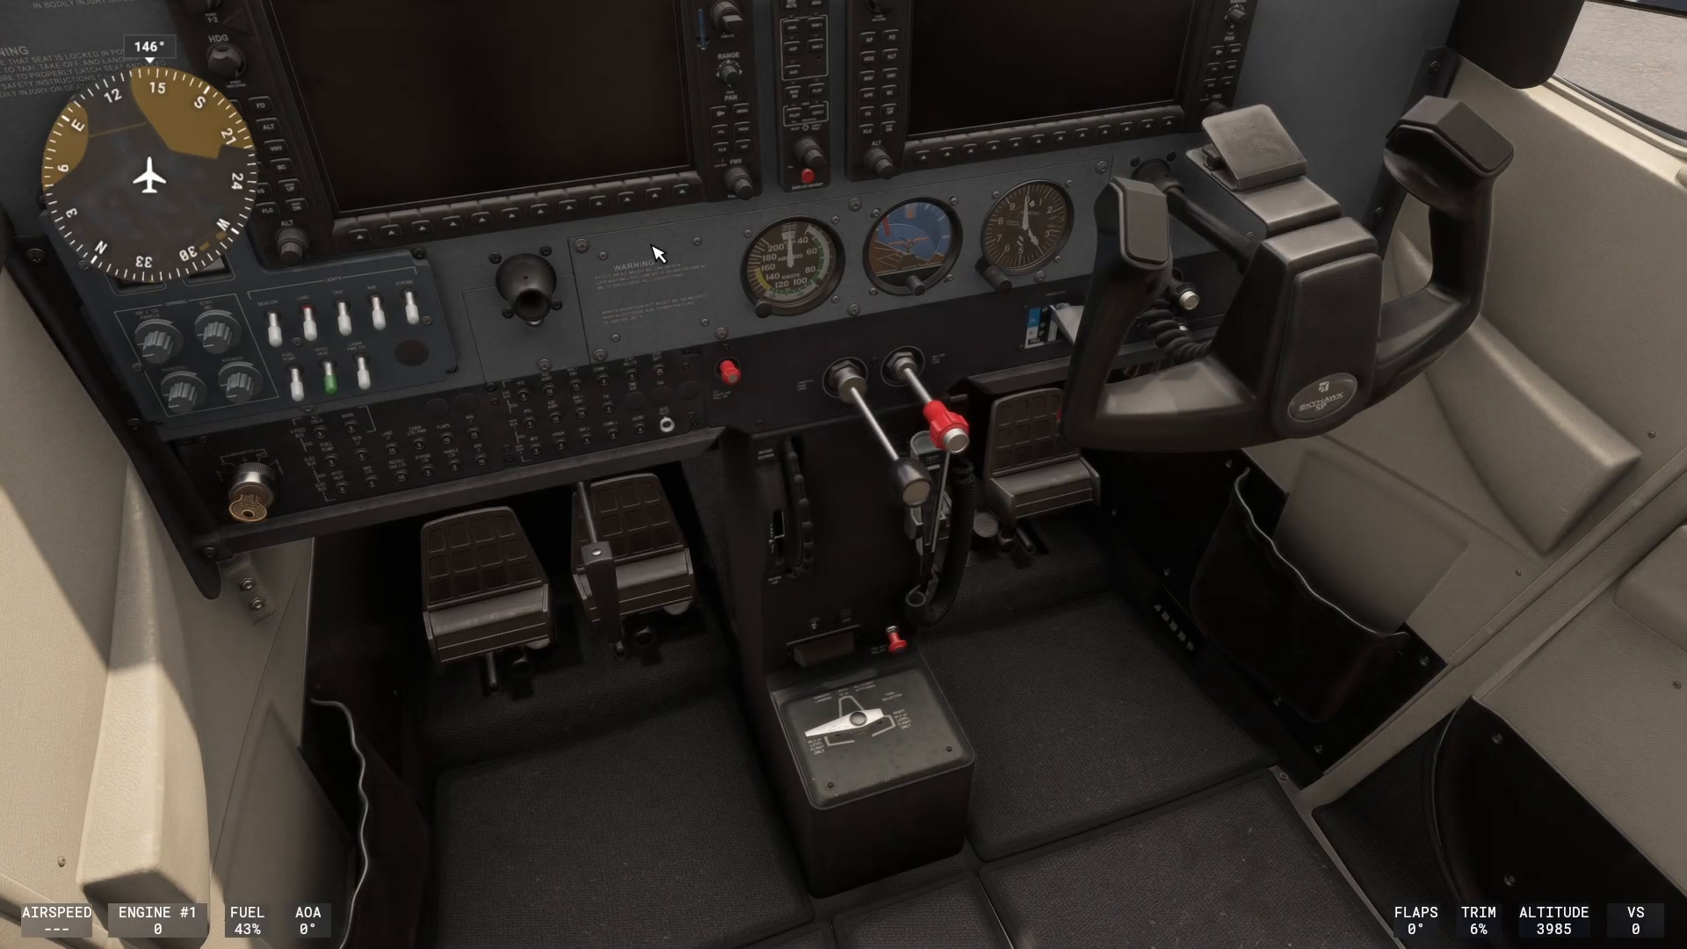
# Turn on the inverted axis option for the T.16000M throttle axis and save the control settings.
pyautogui.press('F3')
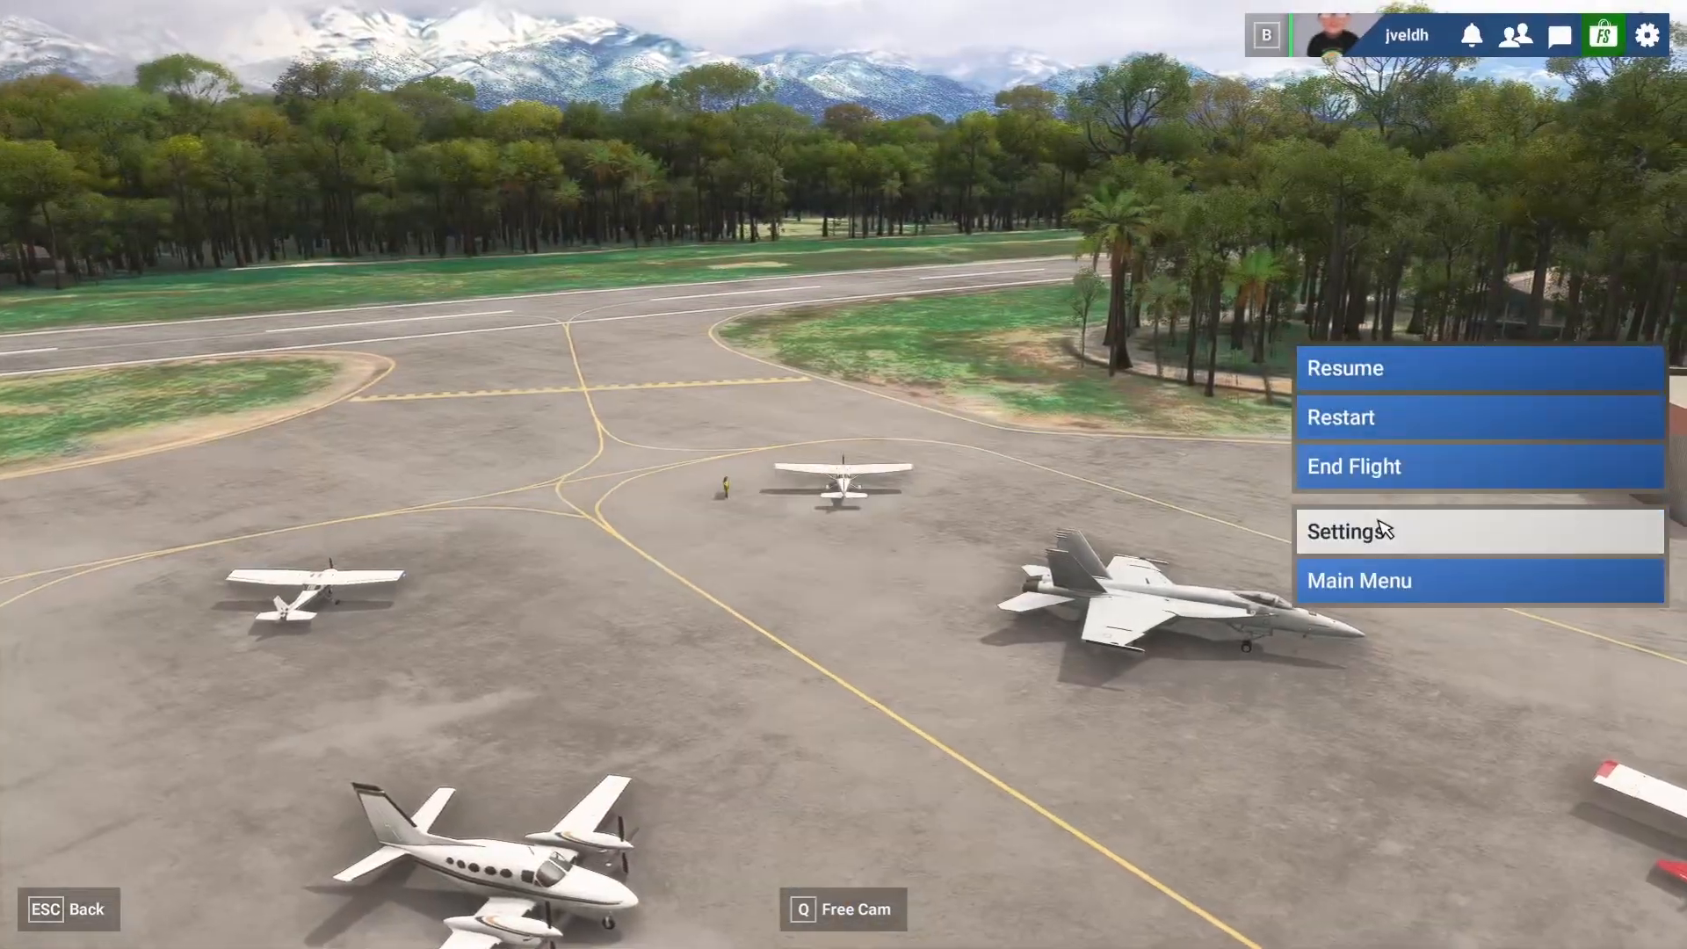
pyautogui.click(1379, 527)
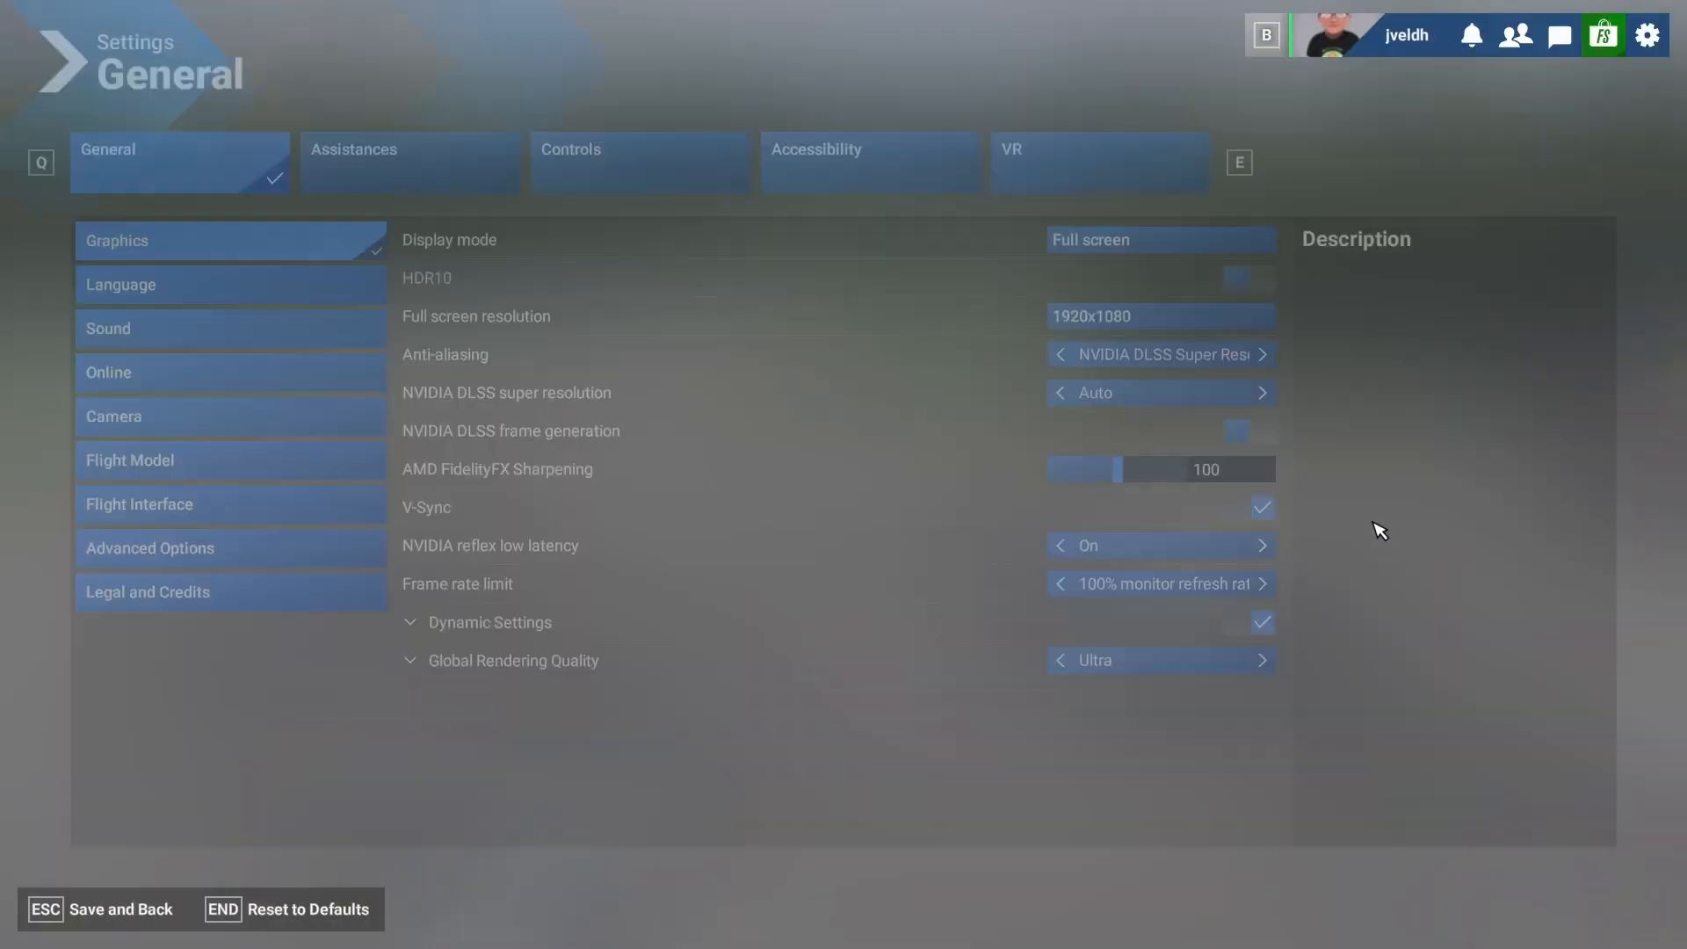
pyautogui.click(630, 167)
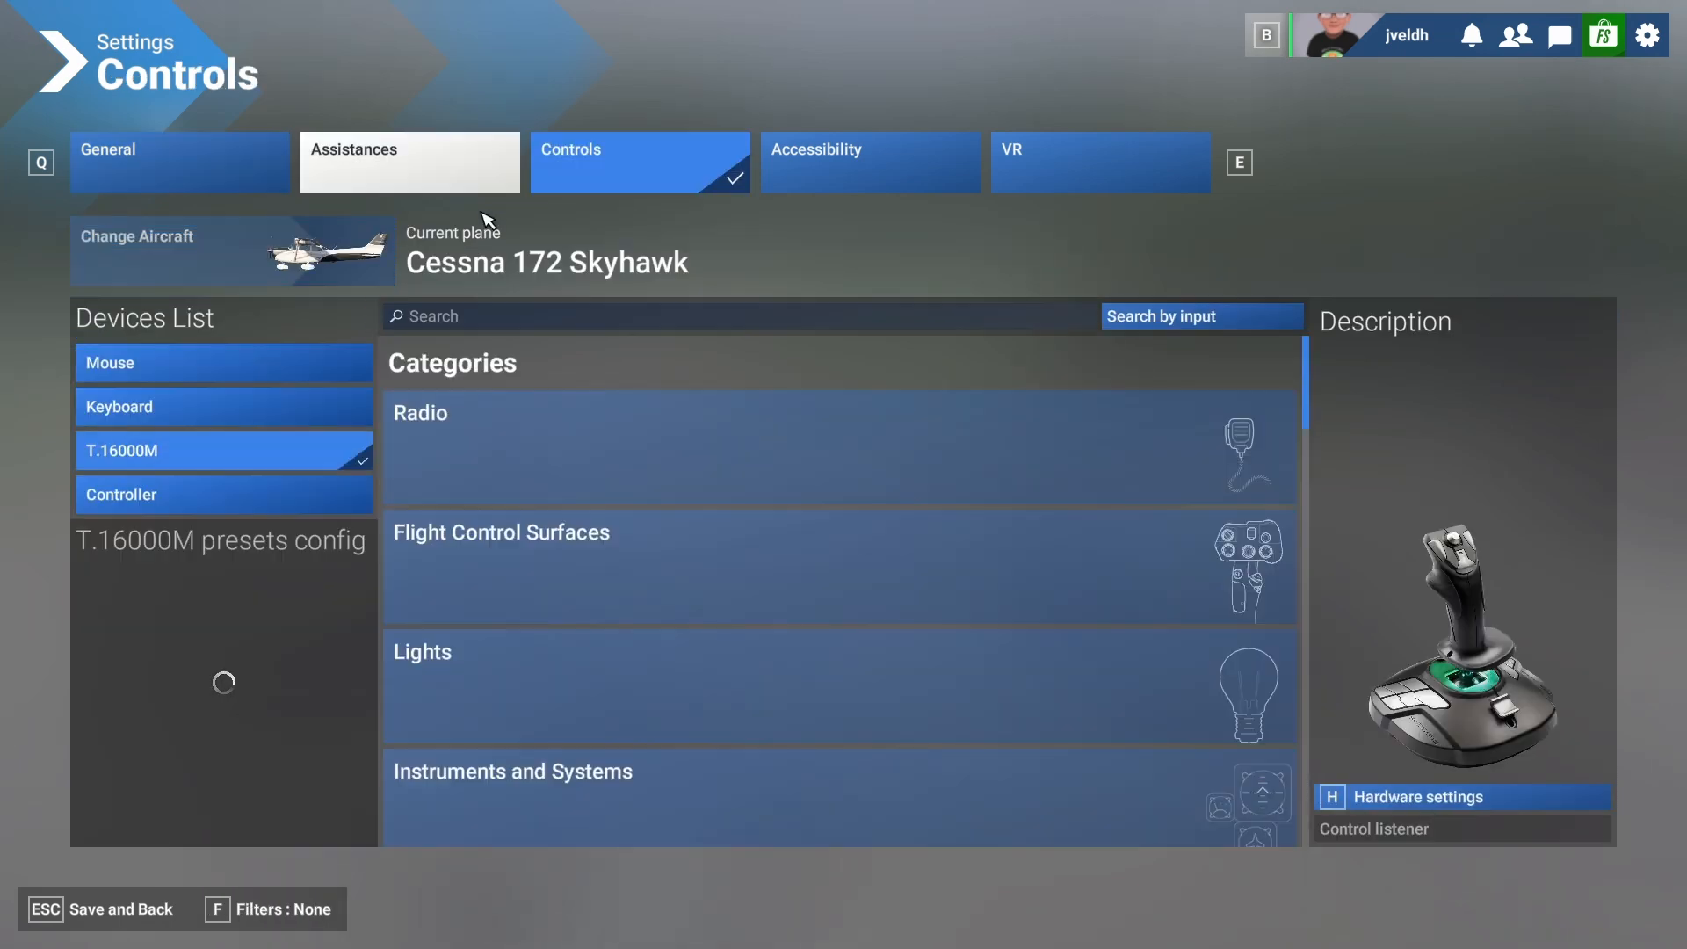
pyautogui.click(451, 318)
pyautogui.write('throttle')
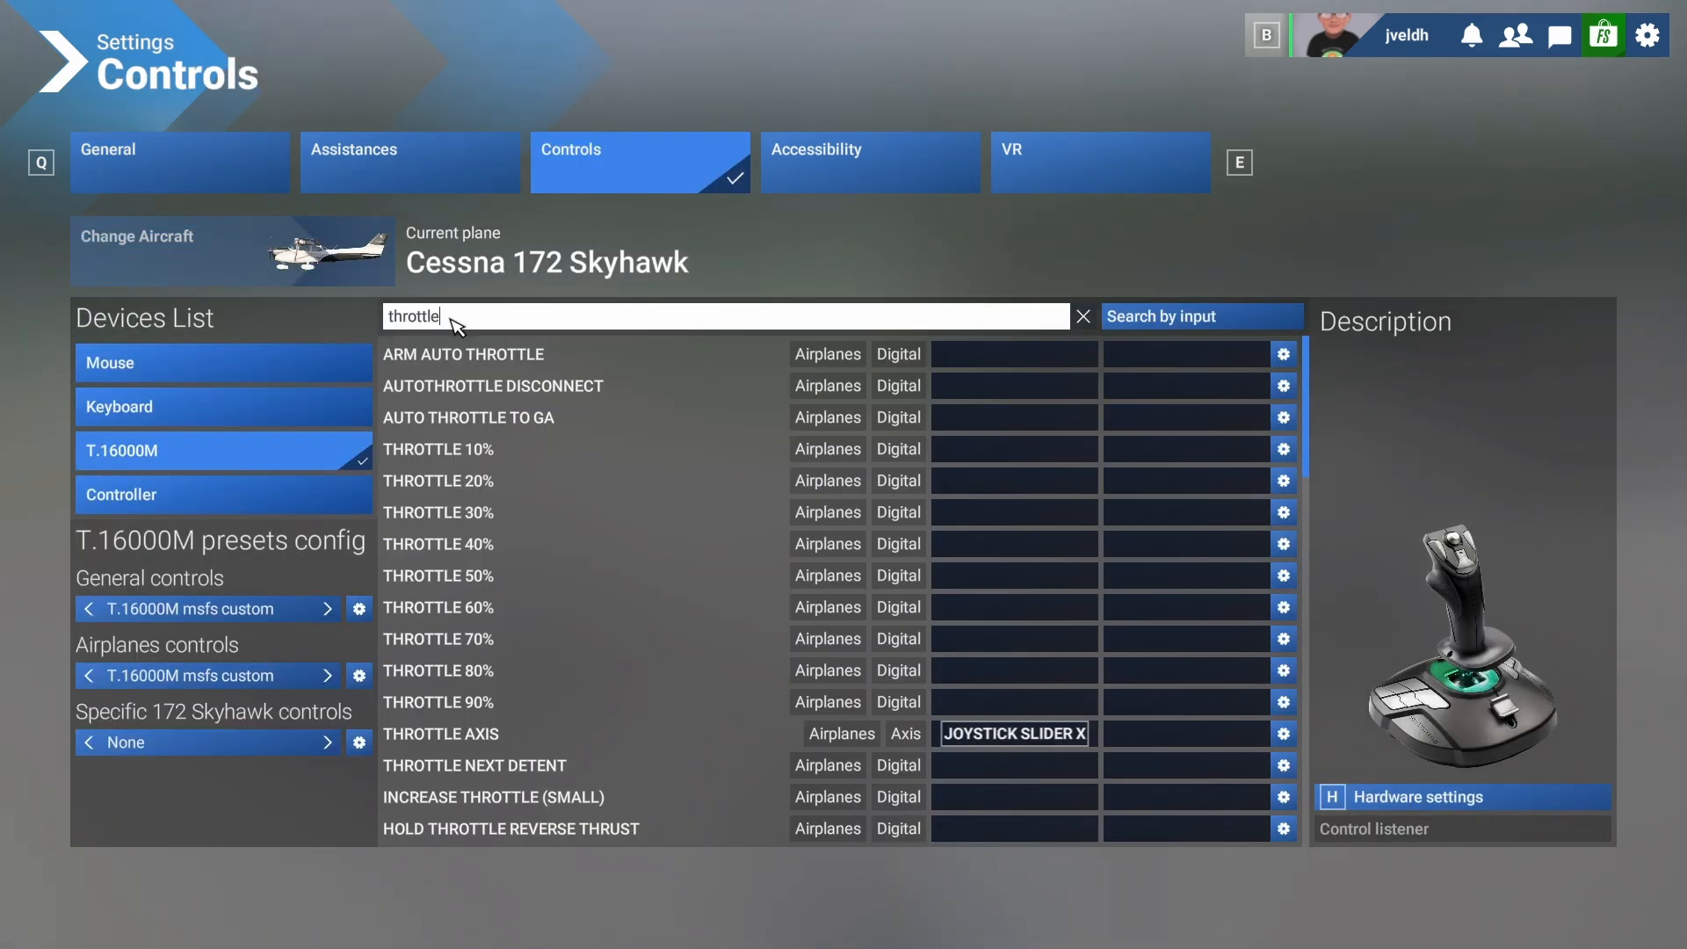
pyautogui.click(1283, 733)
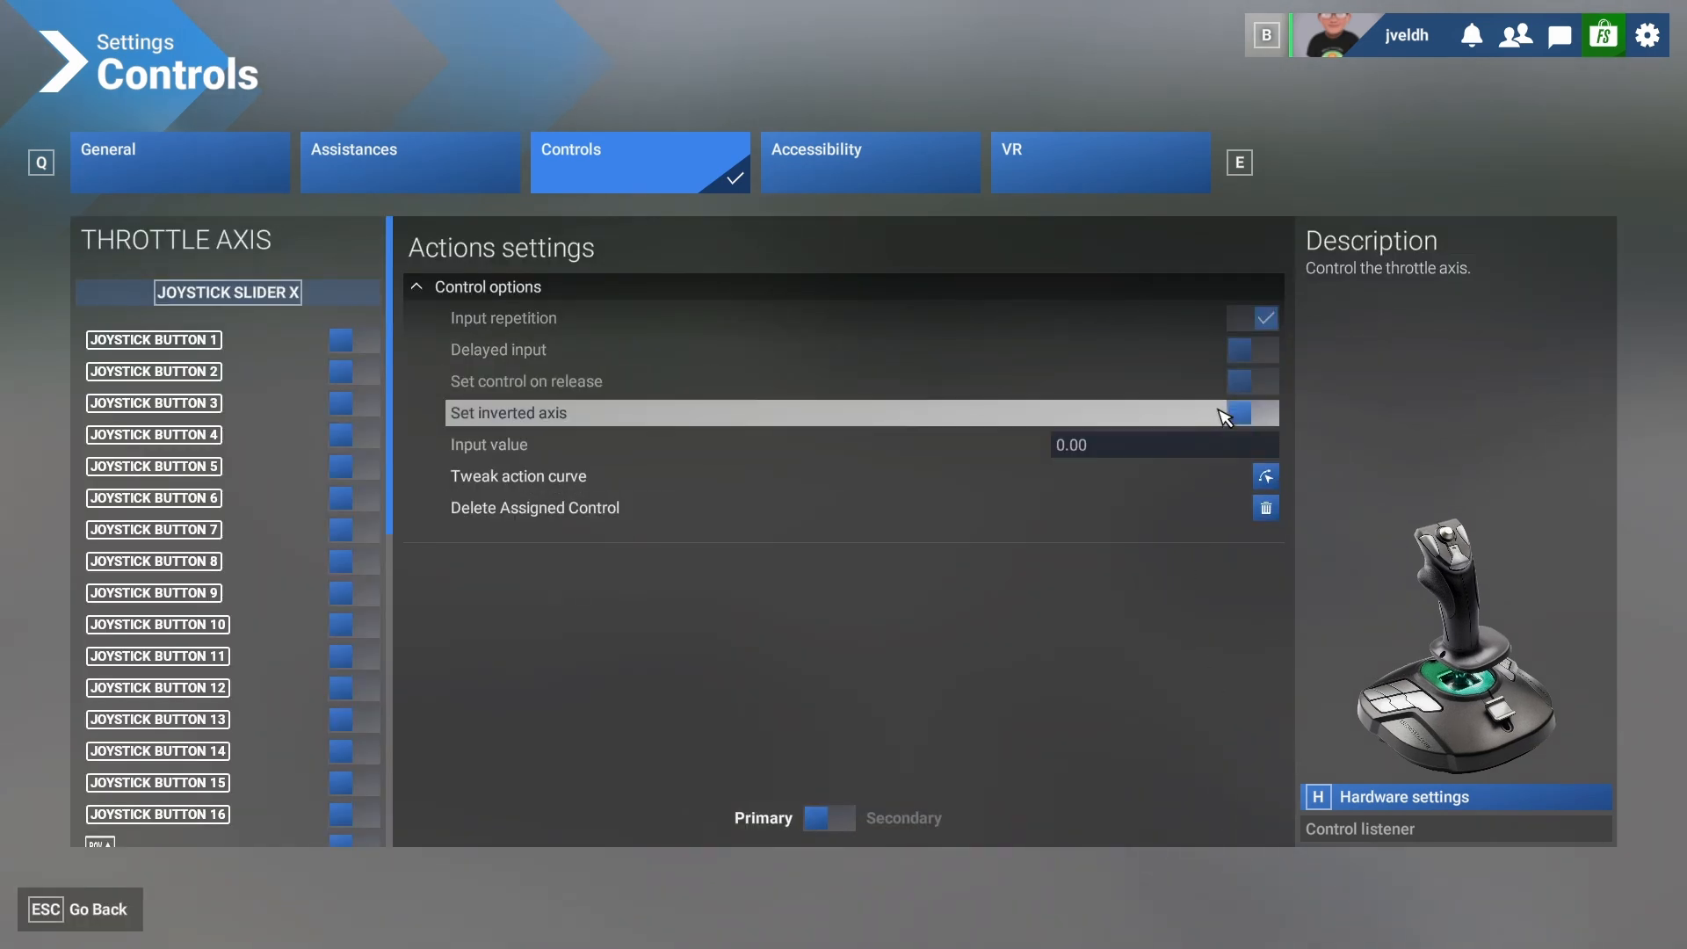
pyautogui.click(1250, 427)
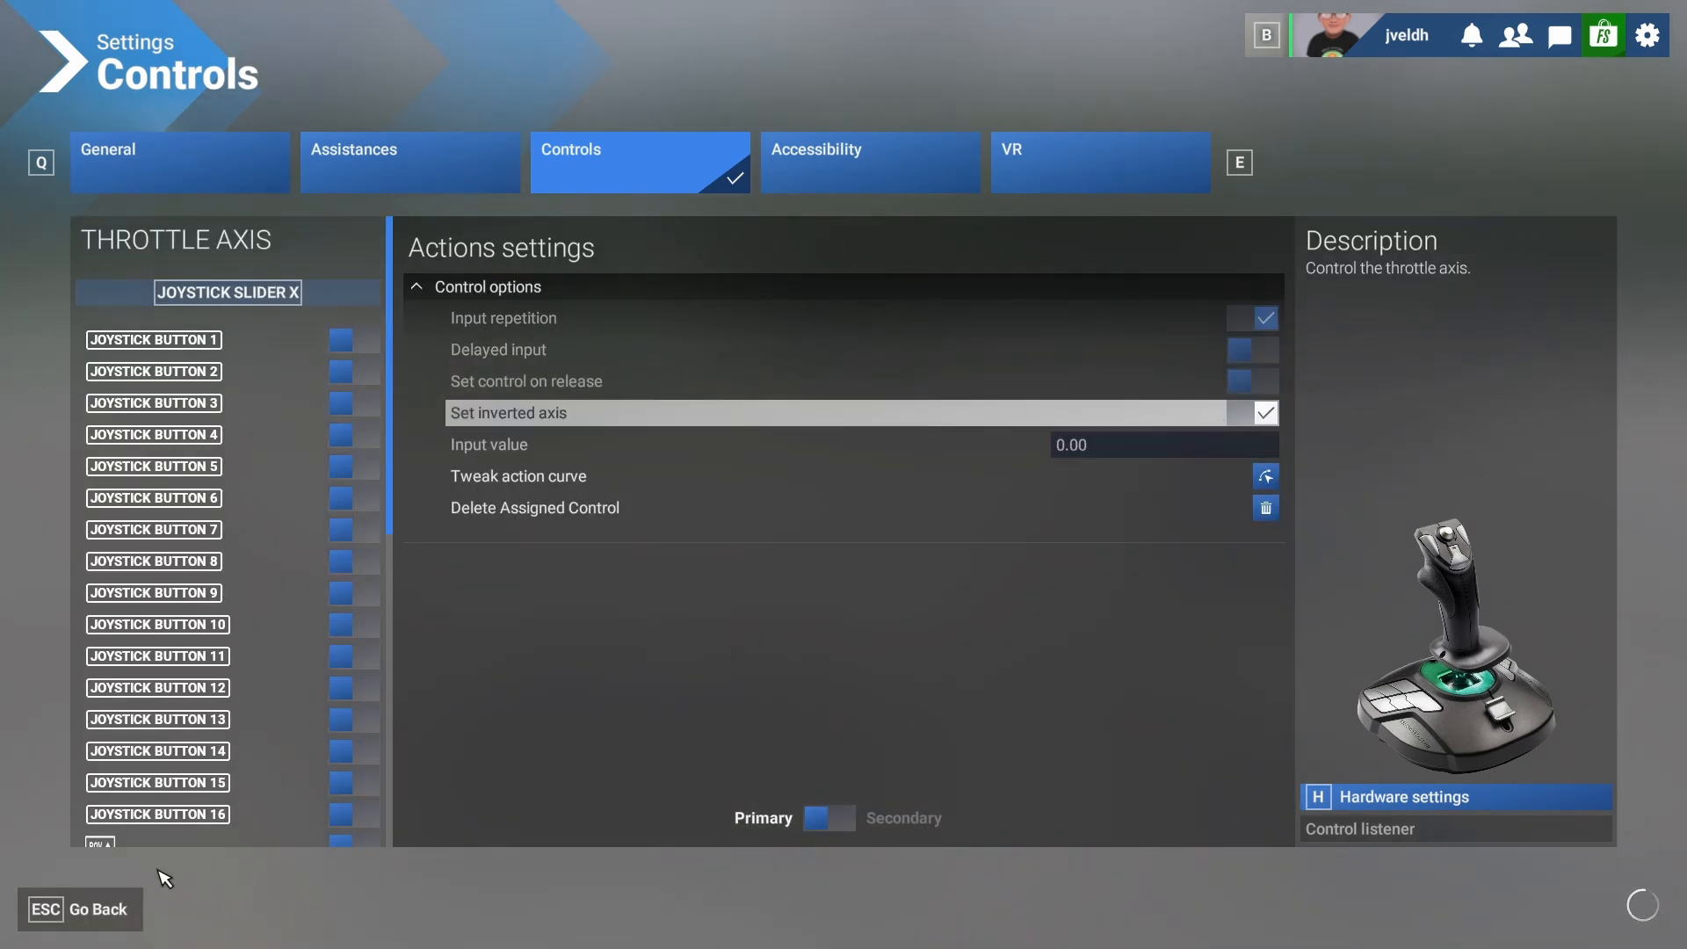
pyautogui.click(103, 914)
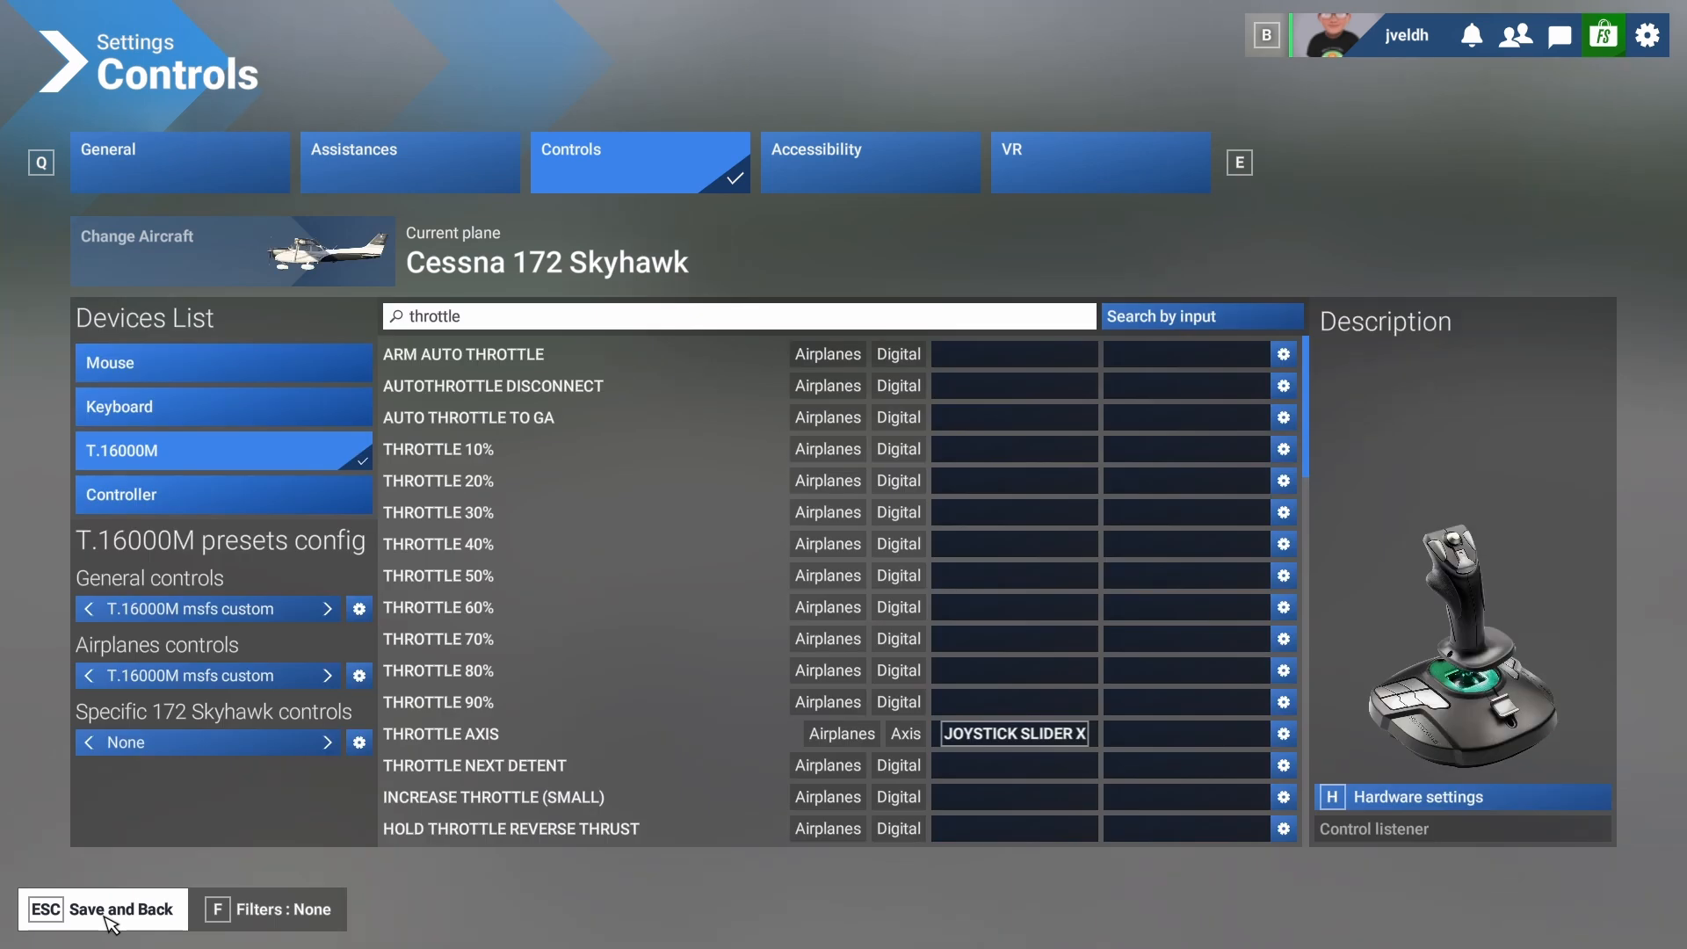
pyautogui.click(104, 913)
pyautogui.click(106, 918)
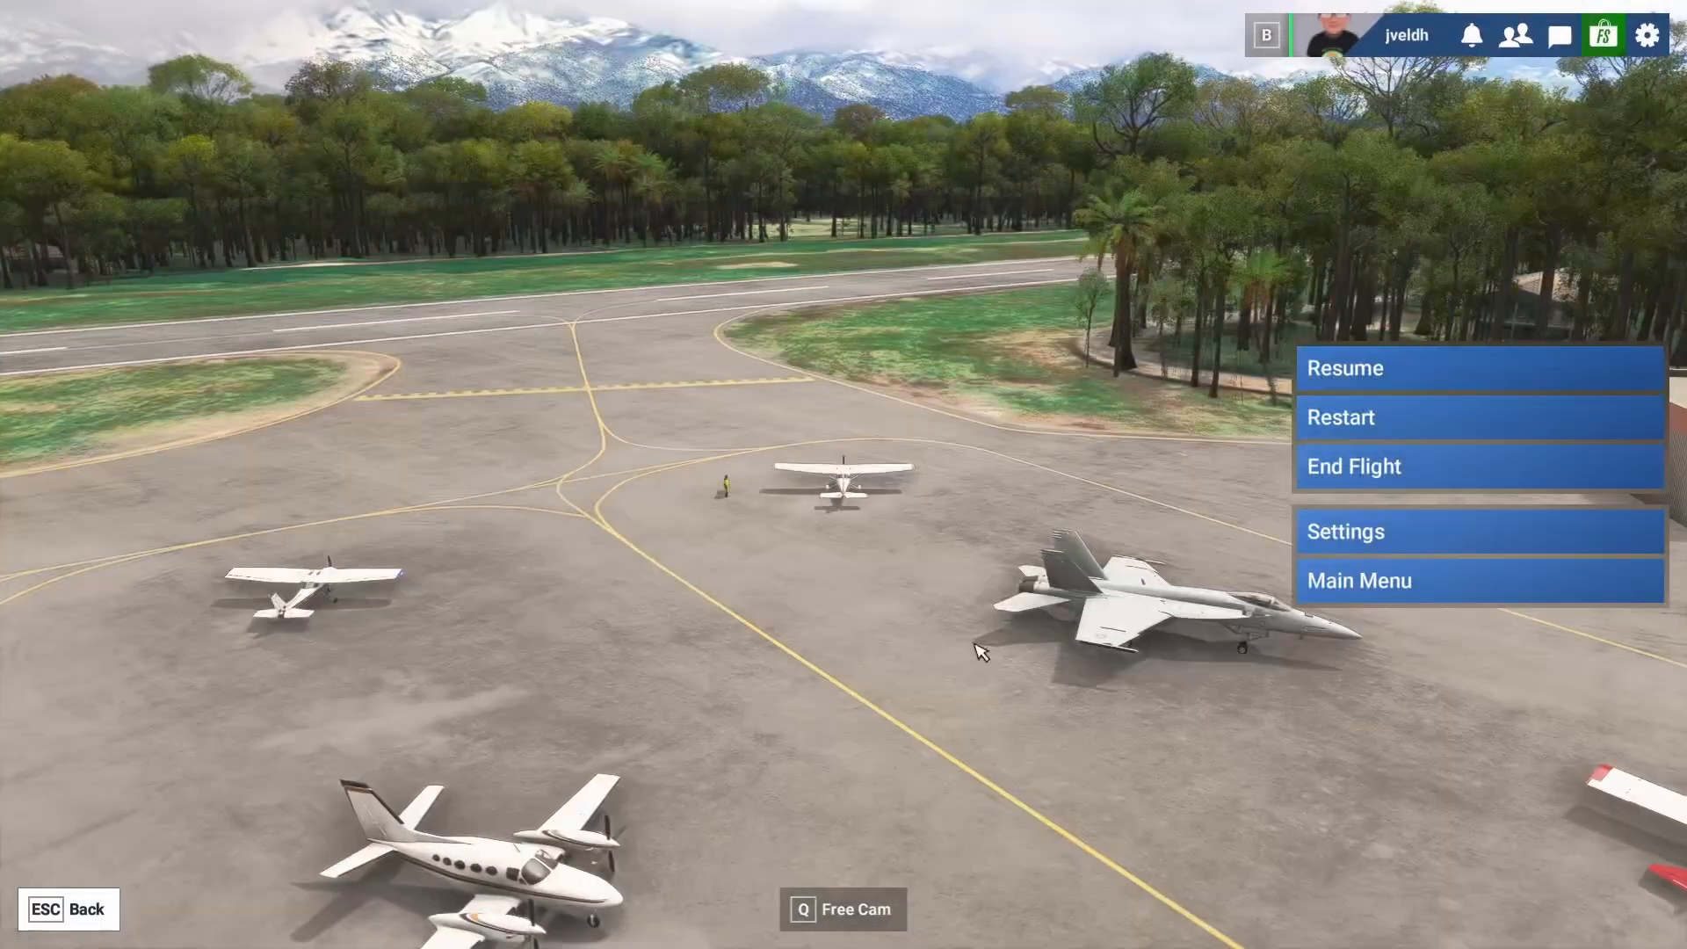
# Turn off the inverted axis option for the throttle axis, save the control settings and return to the cockpit.
pyautogui.click(1318, 527)
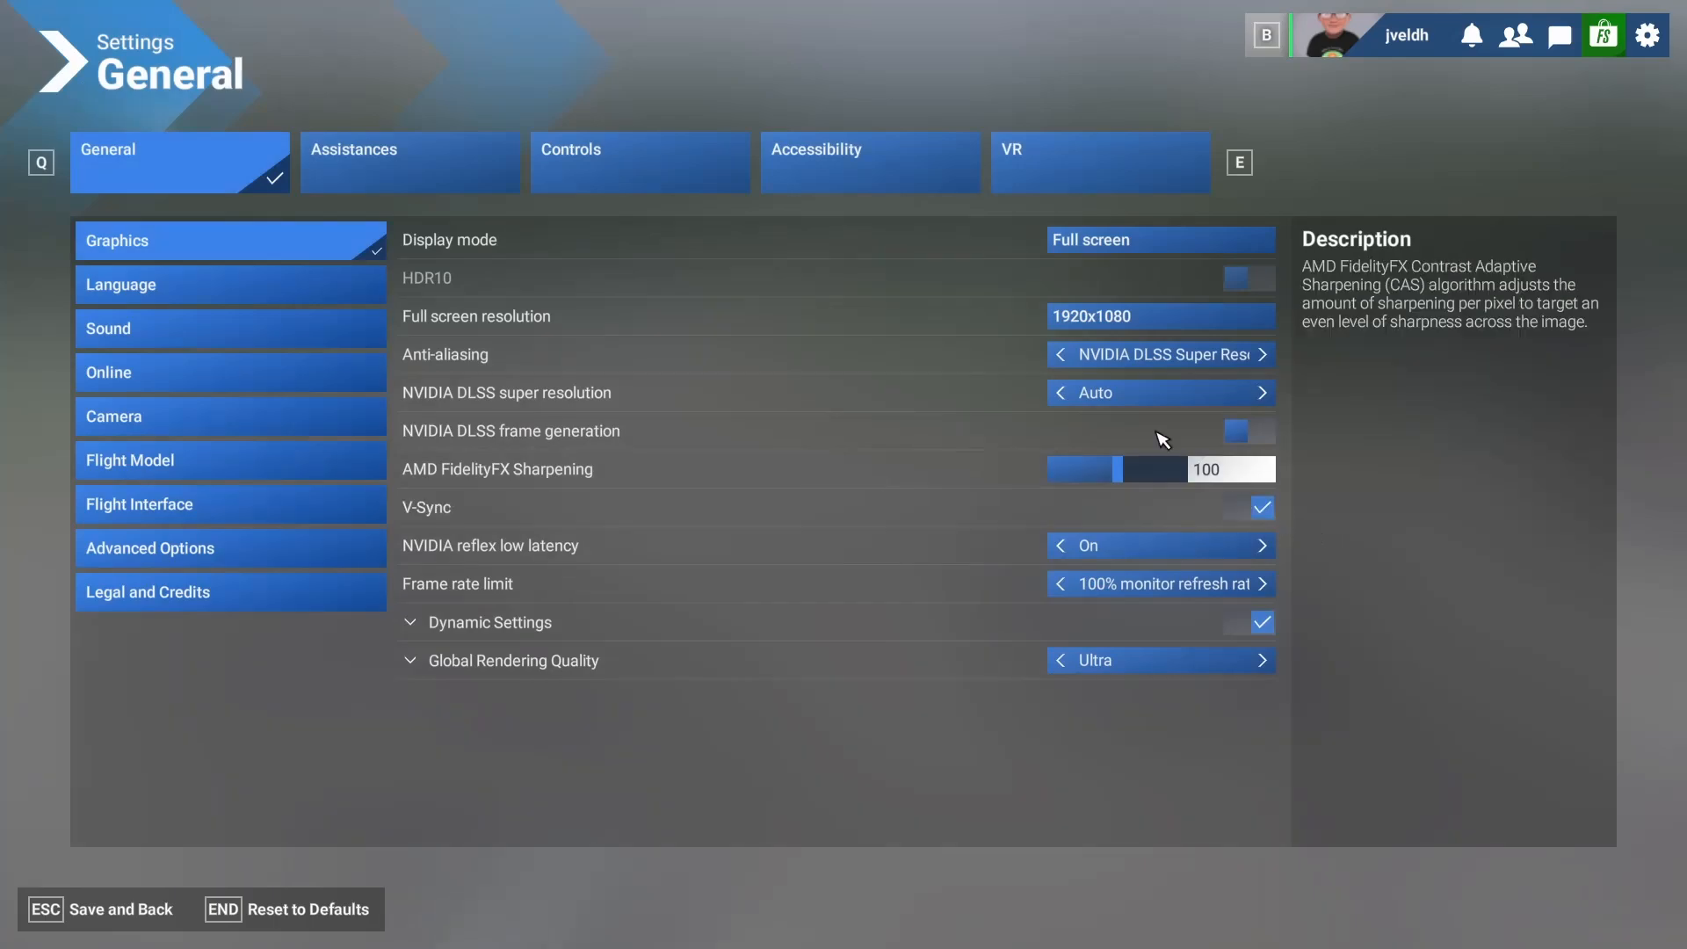
pyautogui.click(670, 185)
pyautogui.click(470, 323)
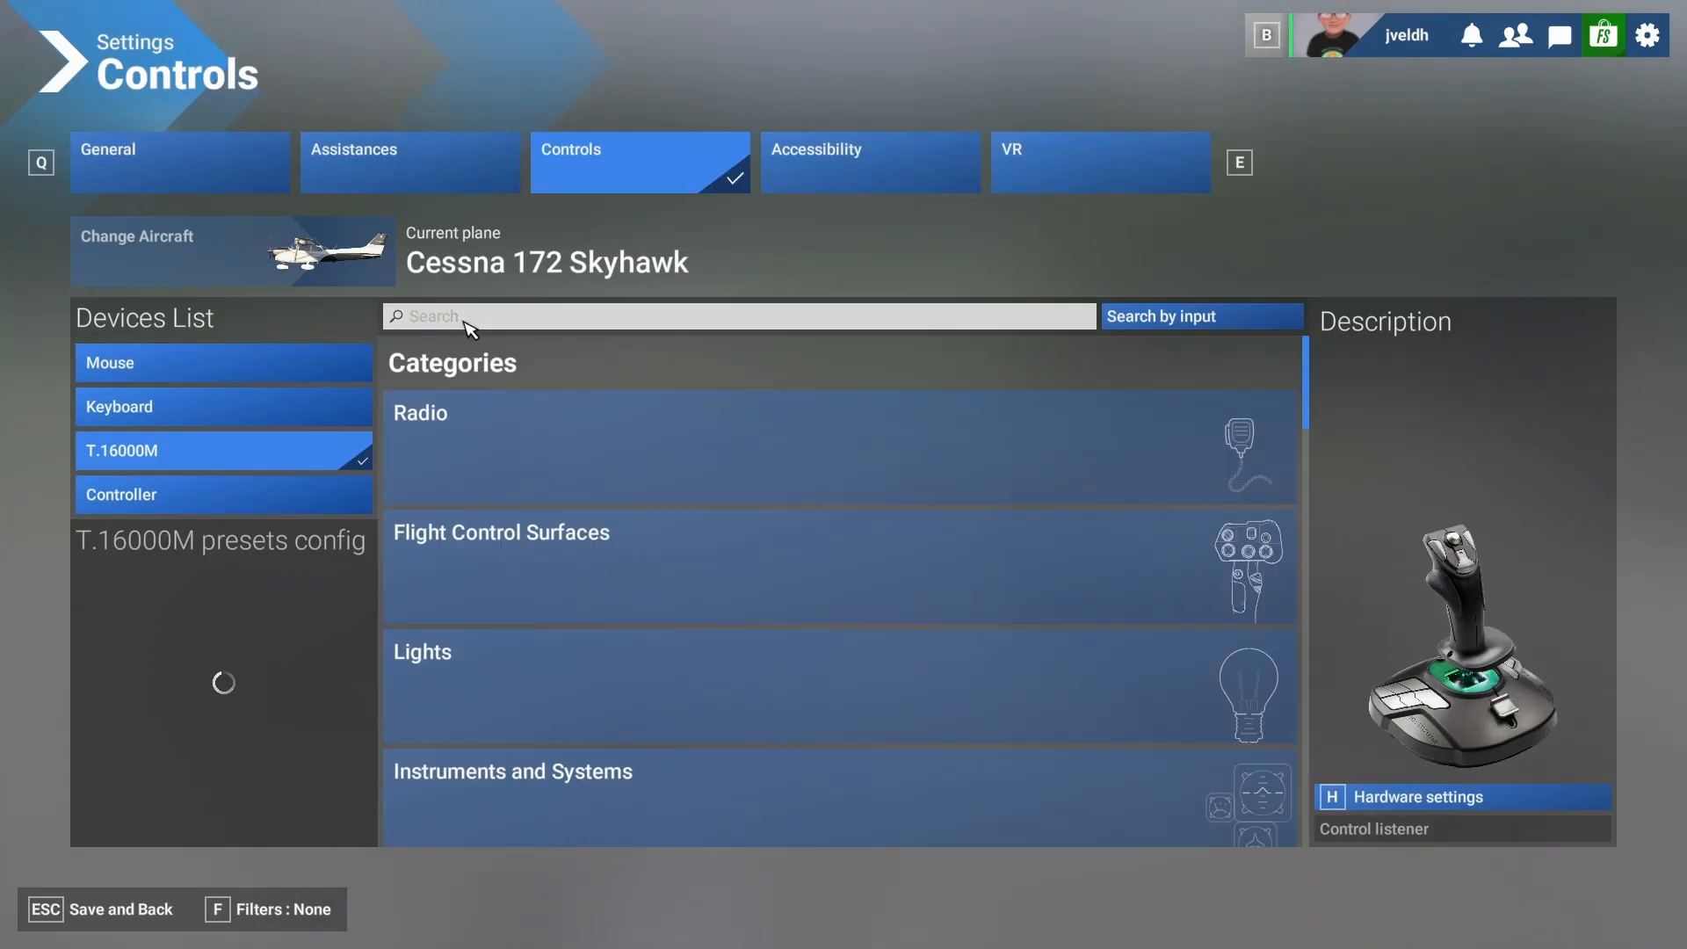
pyautogui.write('t')
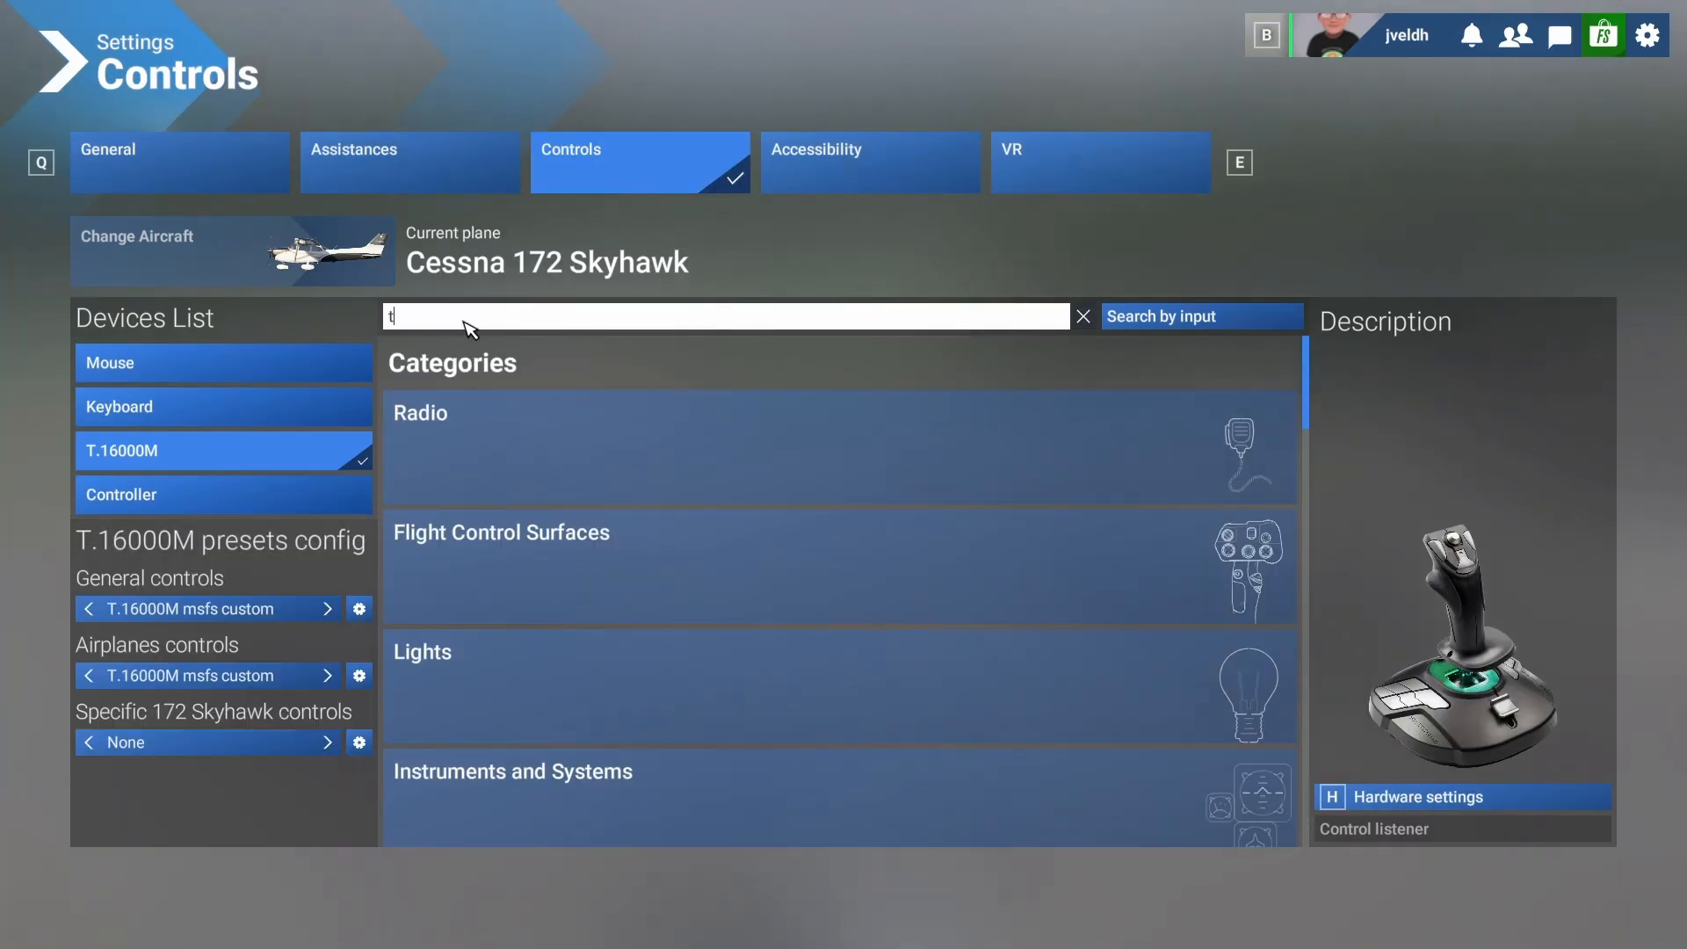
pyautogui.write('hrottle')
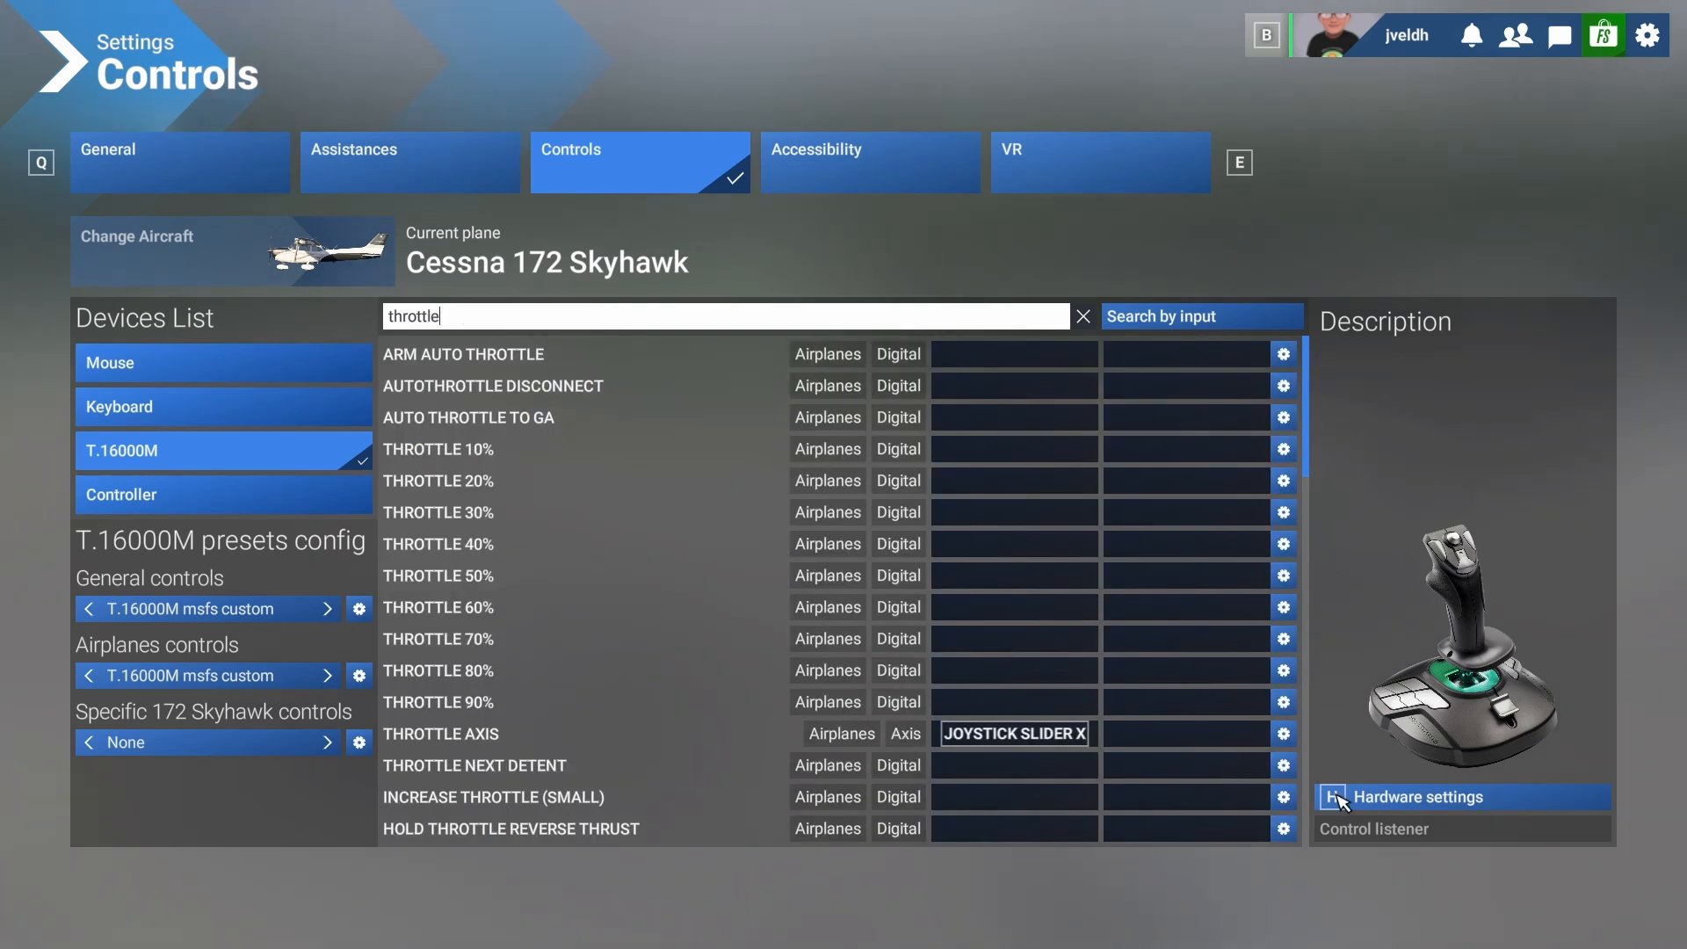
pyautogui.click(1284, 733)
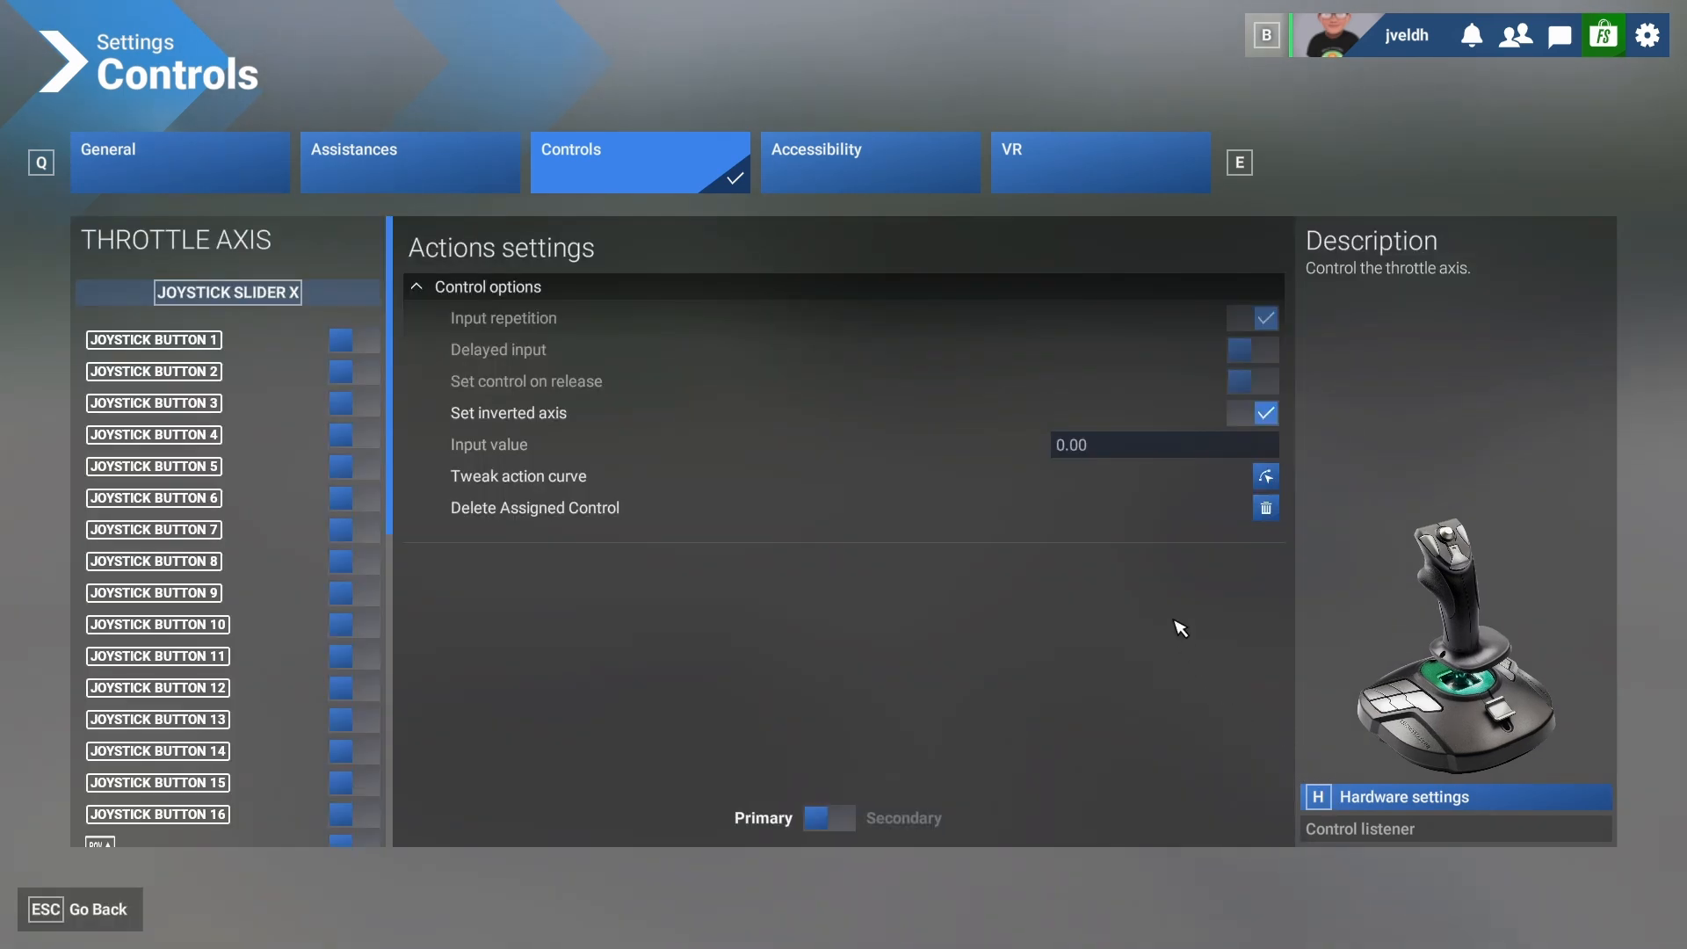
pyautogui.click(1247, 421)
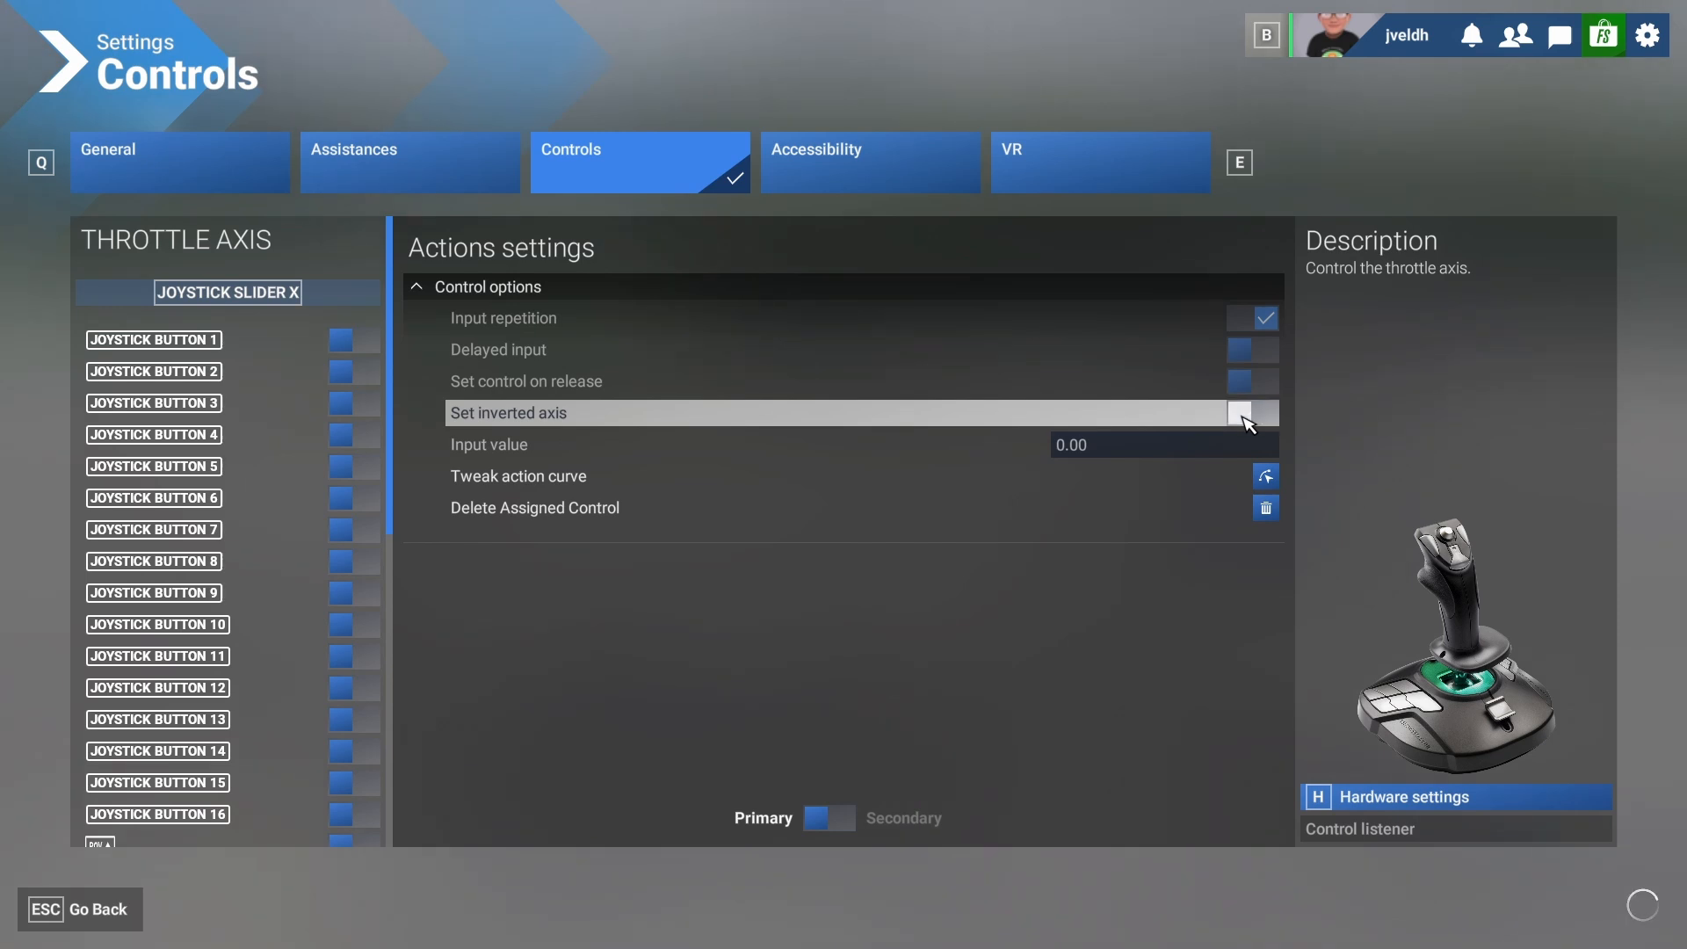
pyautogui.click(79, 913)
pyautogui.click(79, 913)
pyautogui.click(79, 915)
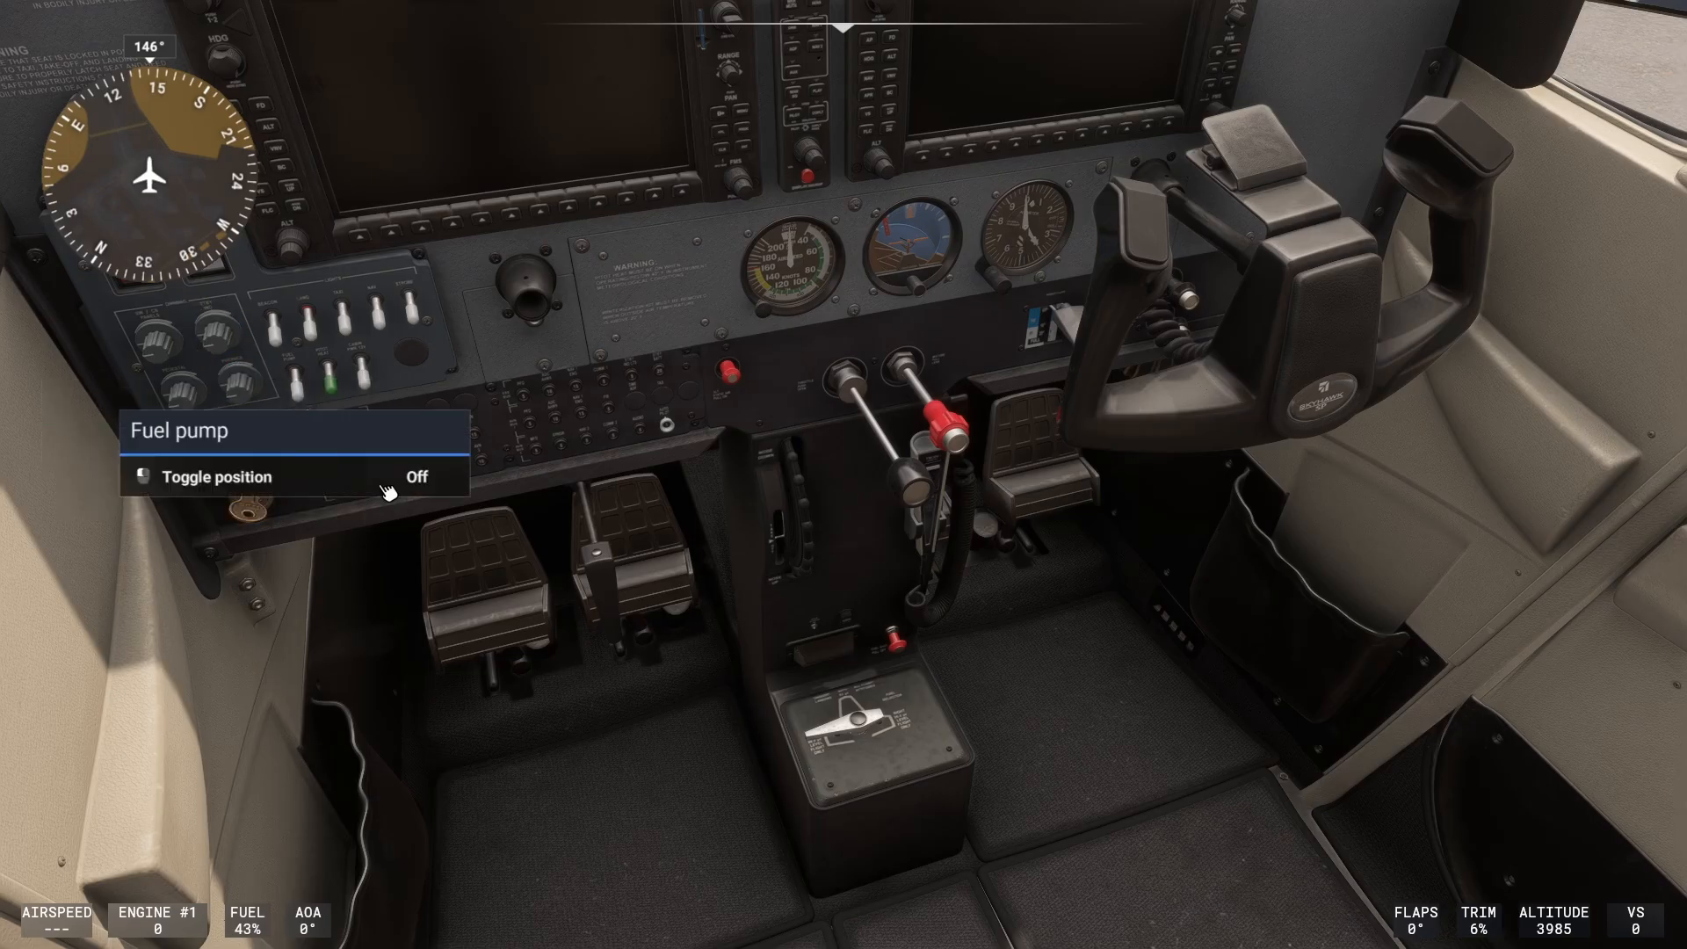
pyautogui.moveTo(388, 489); pyautogui.dragTo(327, 370)
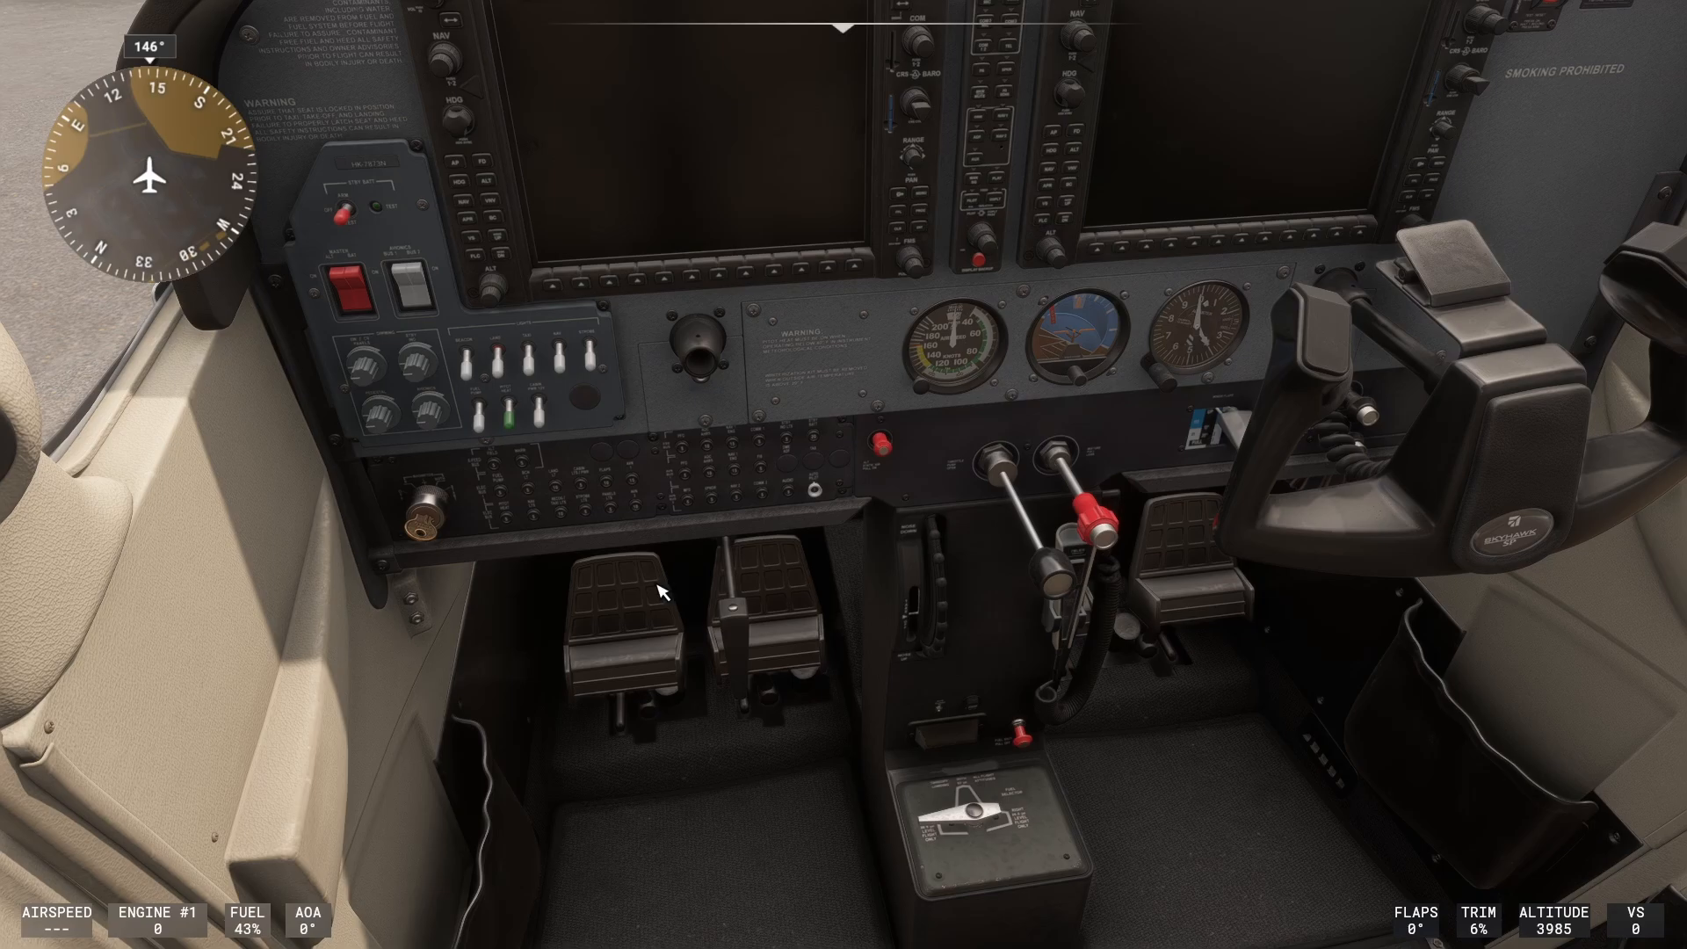
# Find the Toggle Autopilot Master action in the T.16000M controls and bind it to Joystick Button 13.
pyautogui.press('Escape')
pyautogui.click(1434, 538)
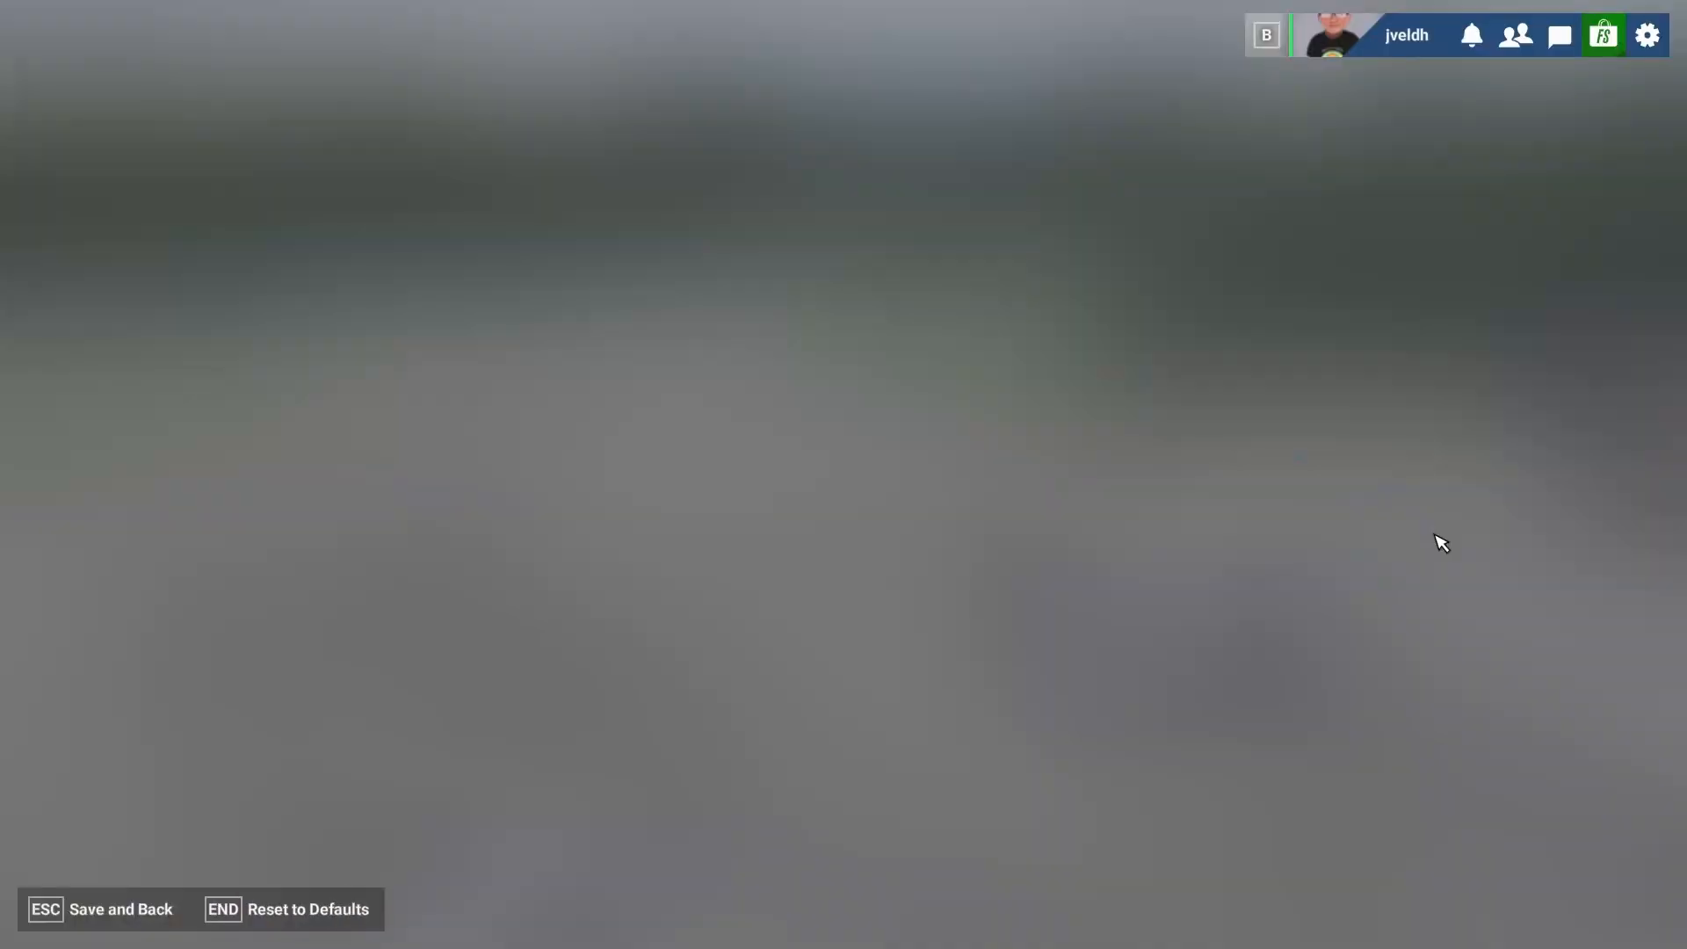
pyautogui.click(591, 161)
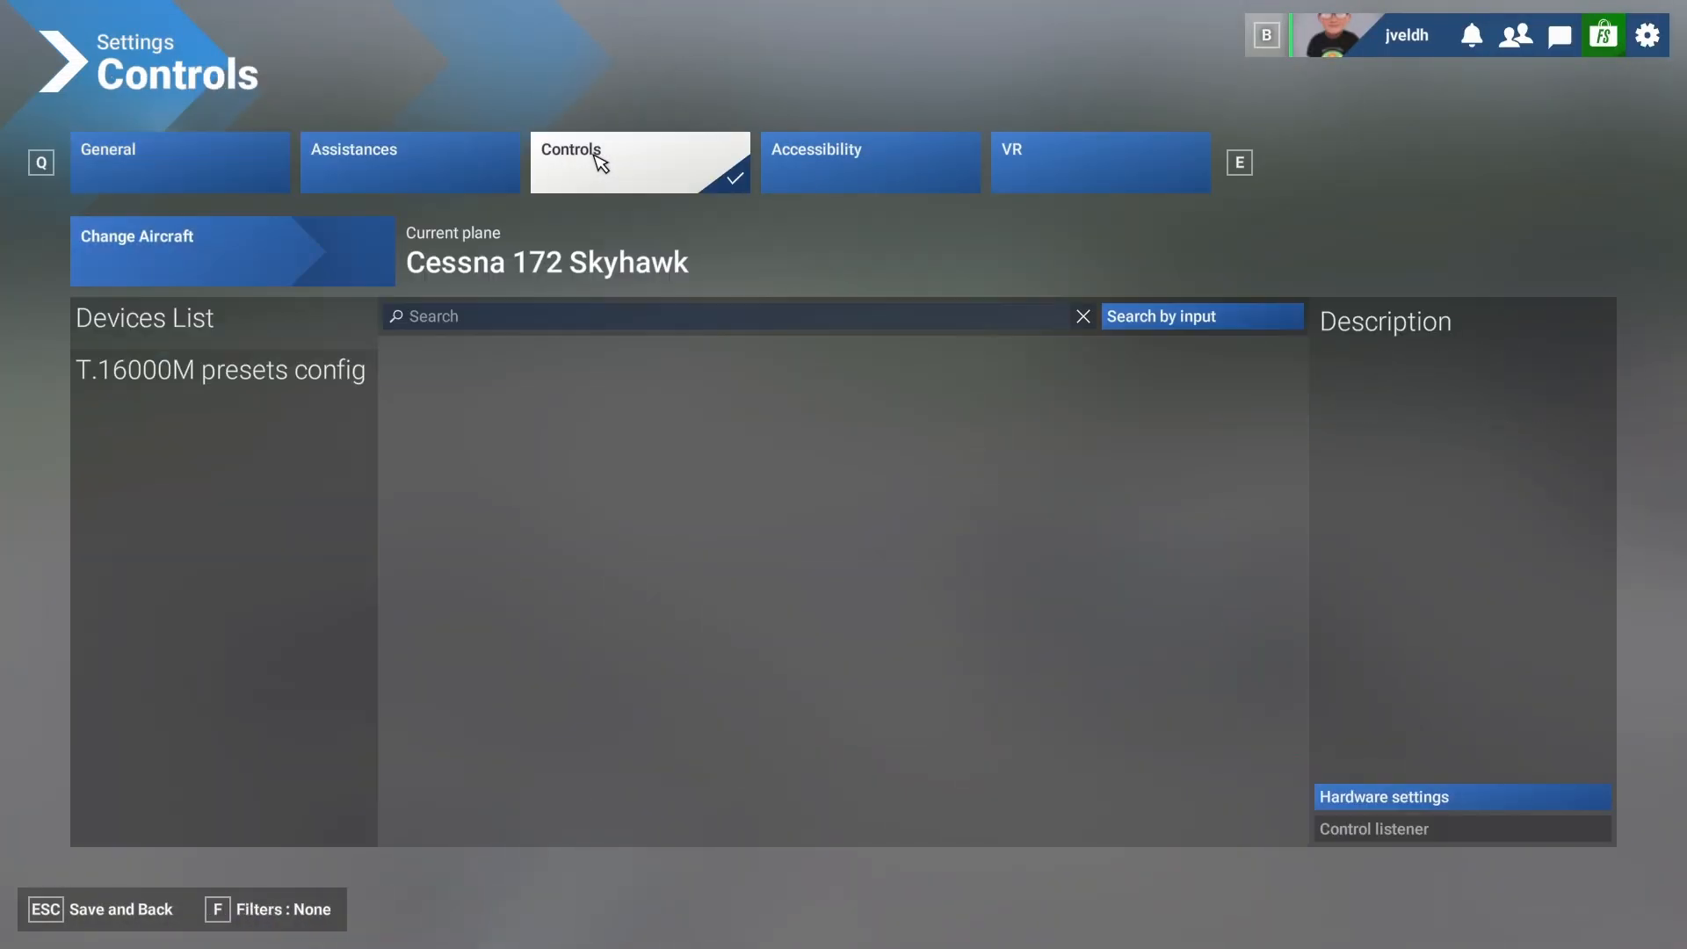
pyautogui.click(479, 327)
pyautogui.write('a')
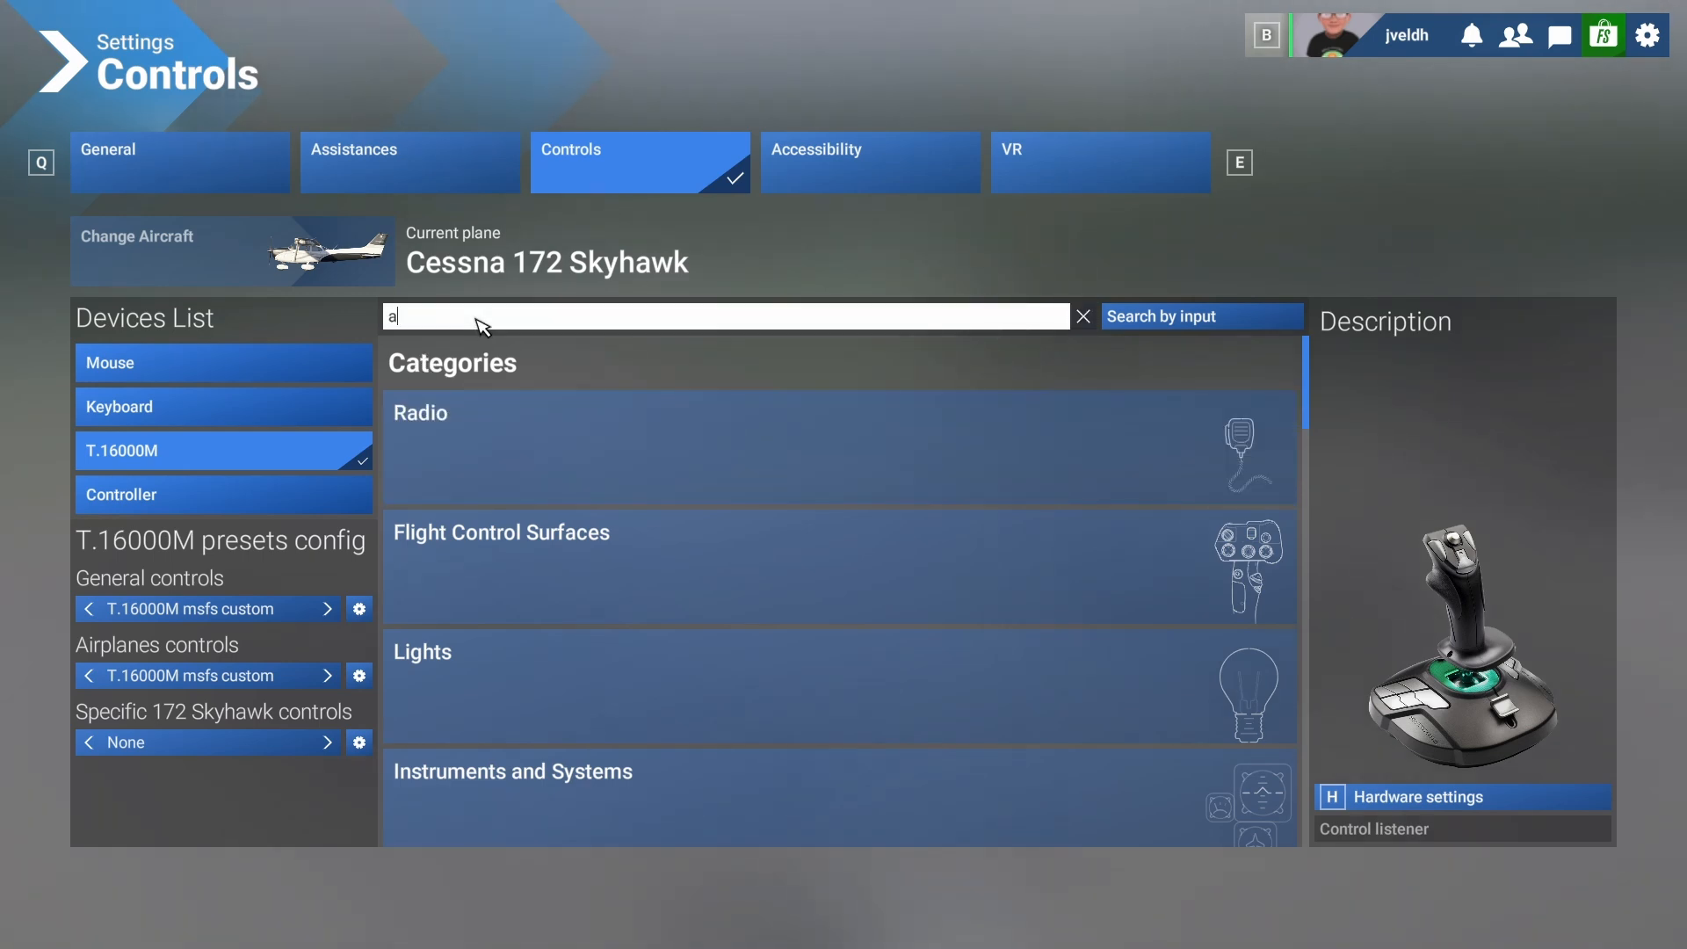
pyautogui.write('utopil')
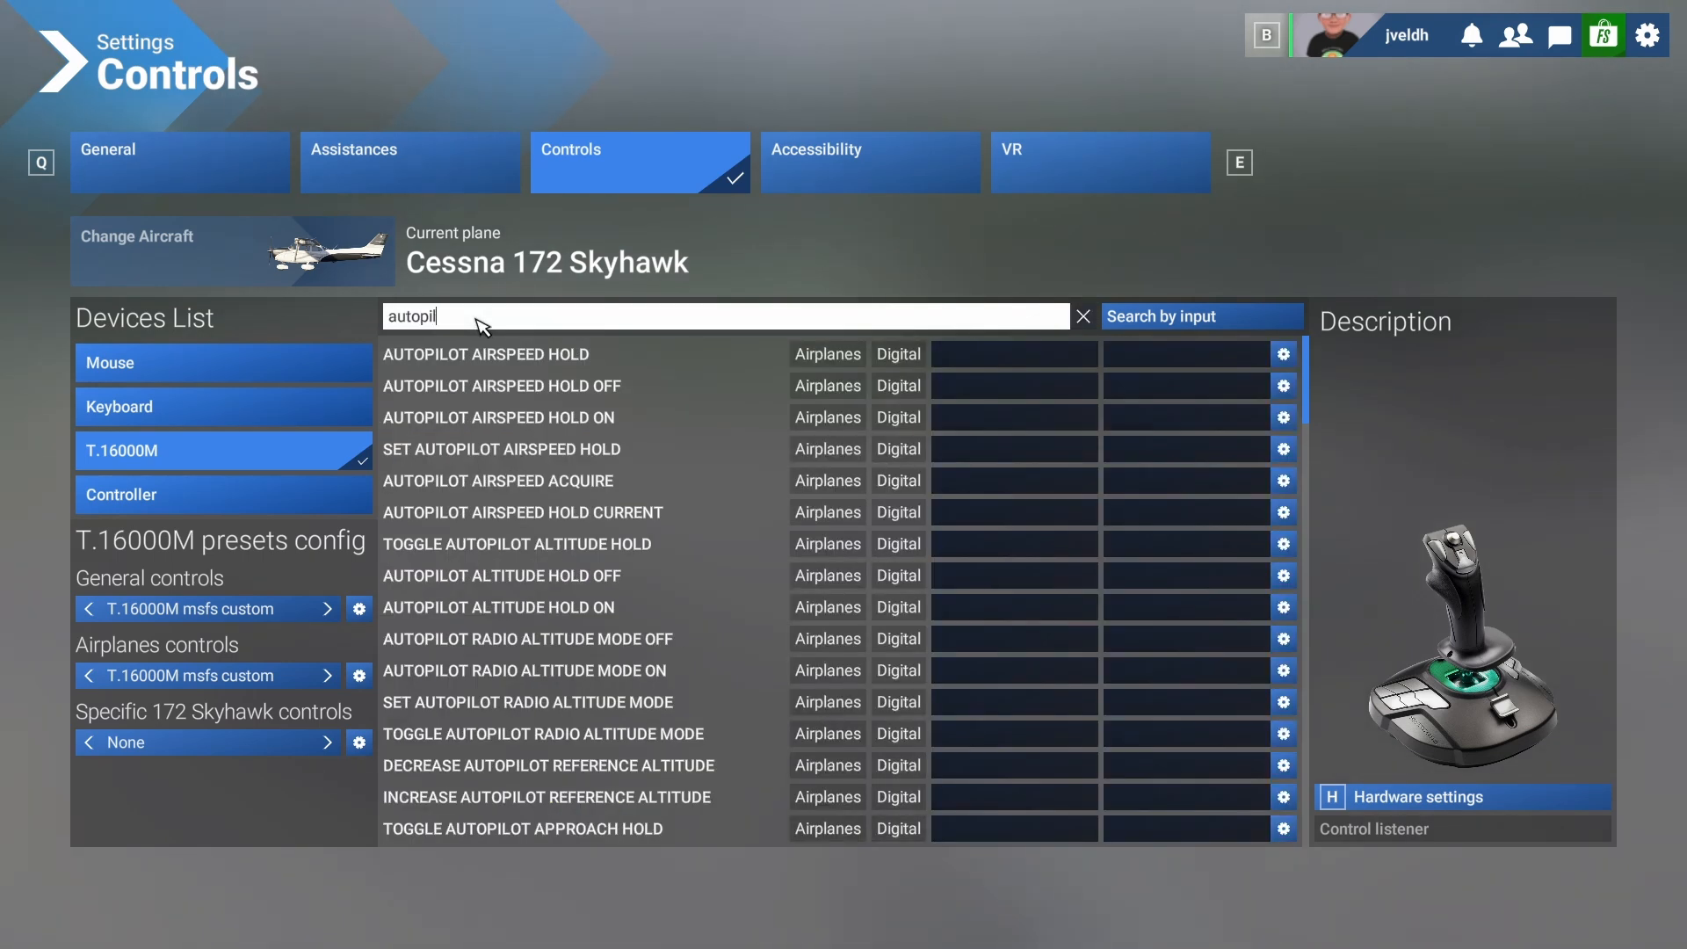
pyautogui.write('ot')
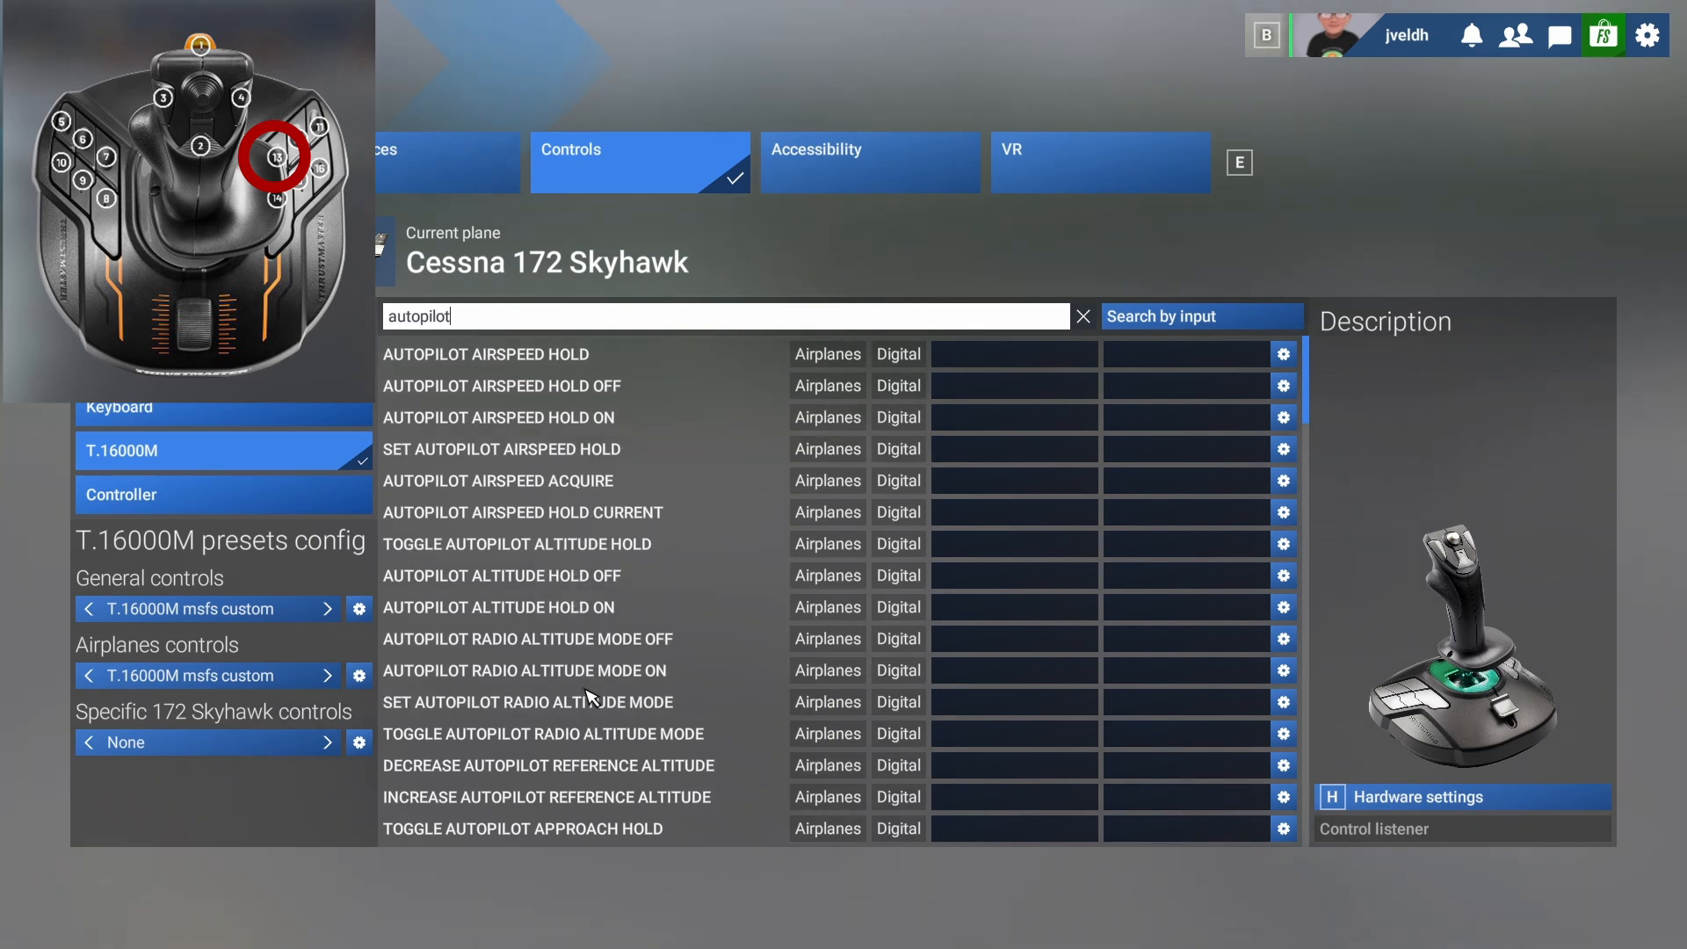
pyautogui.scroll(-2, 624, 536)
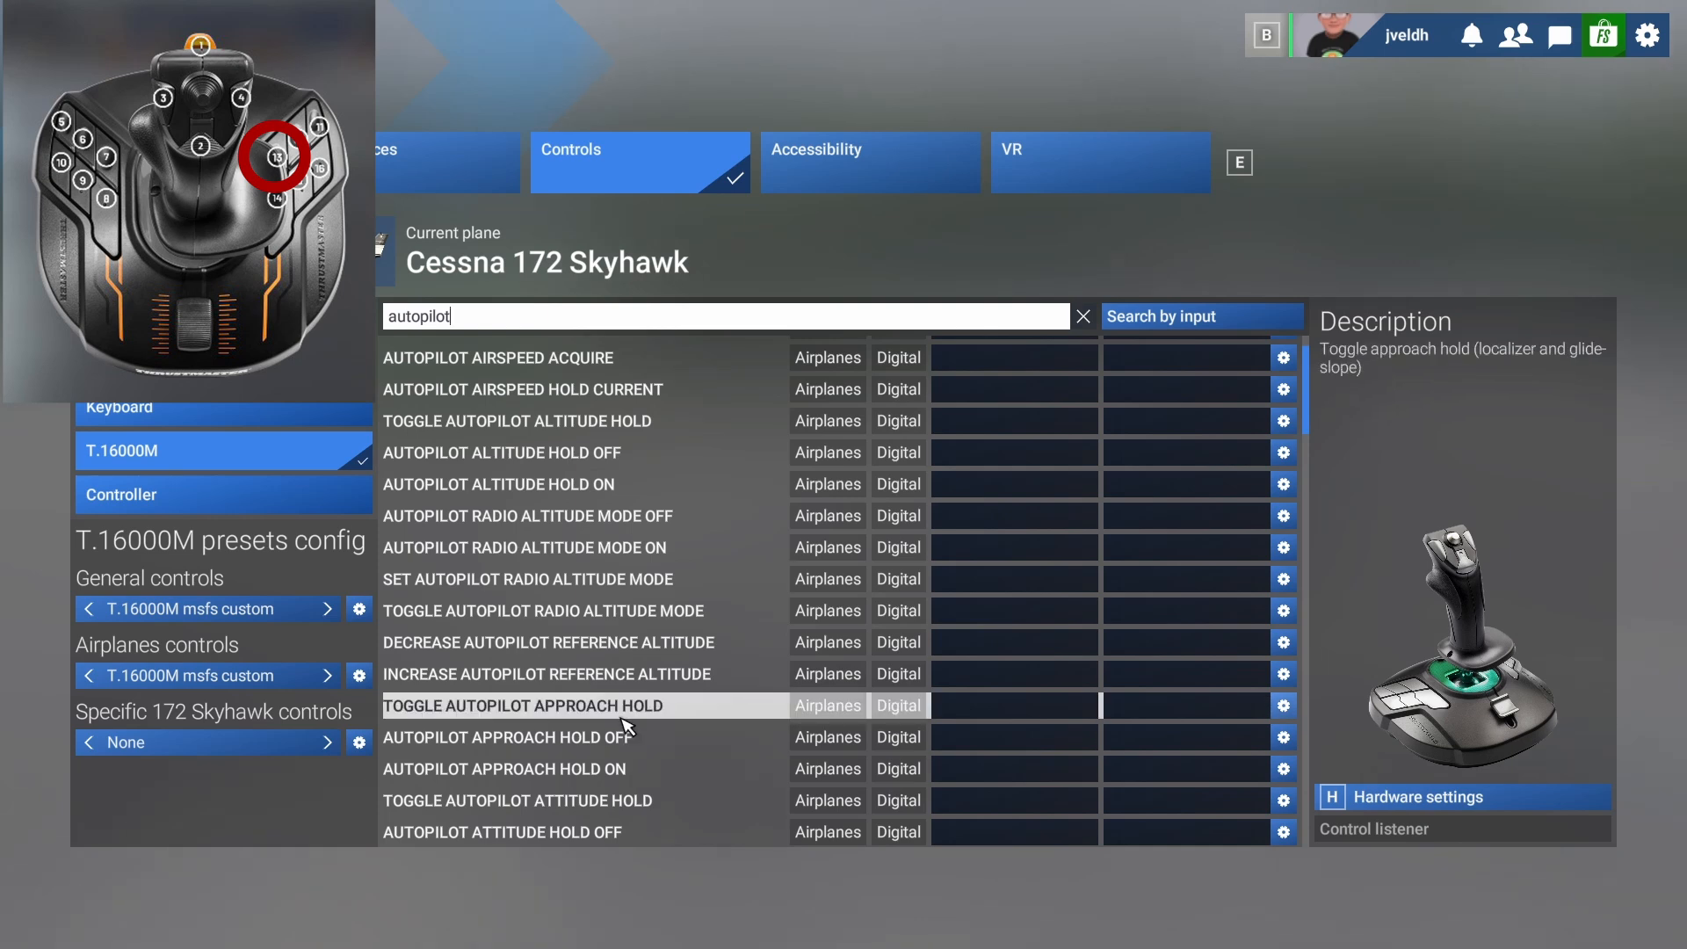
pyautogui.write('t')
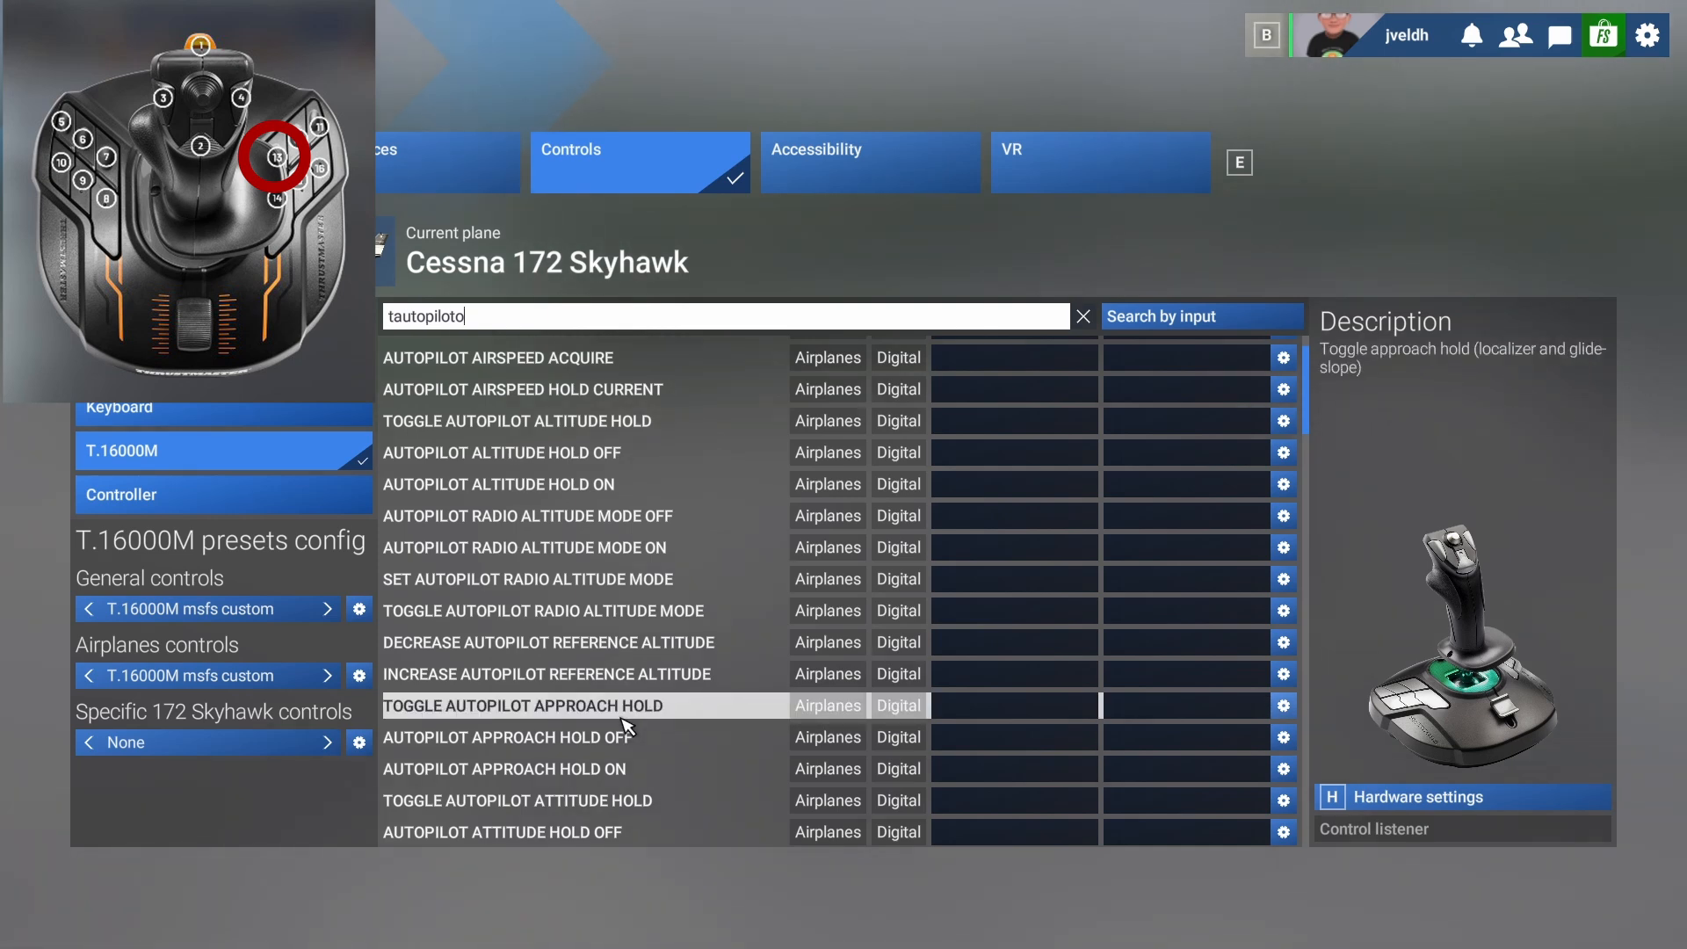
pyautogui.press('BackSpace')
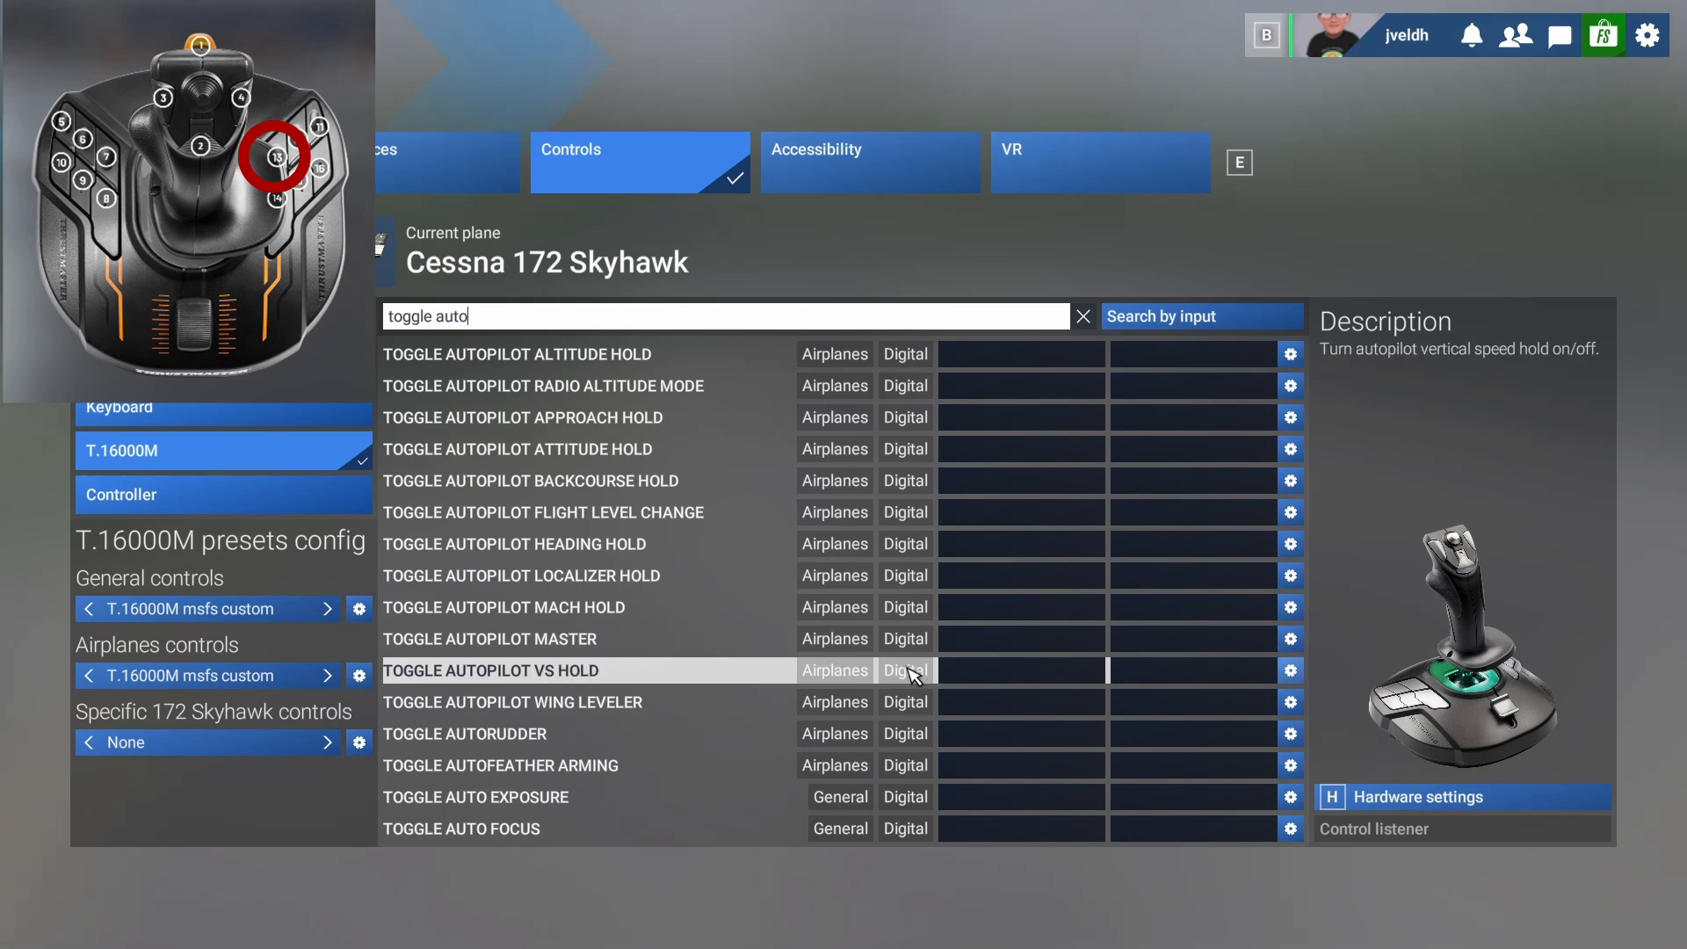
pyautogui.click(980, 642)
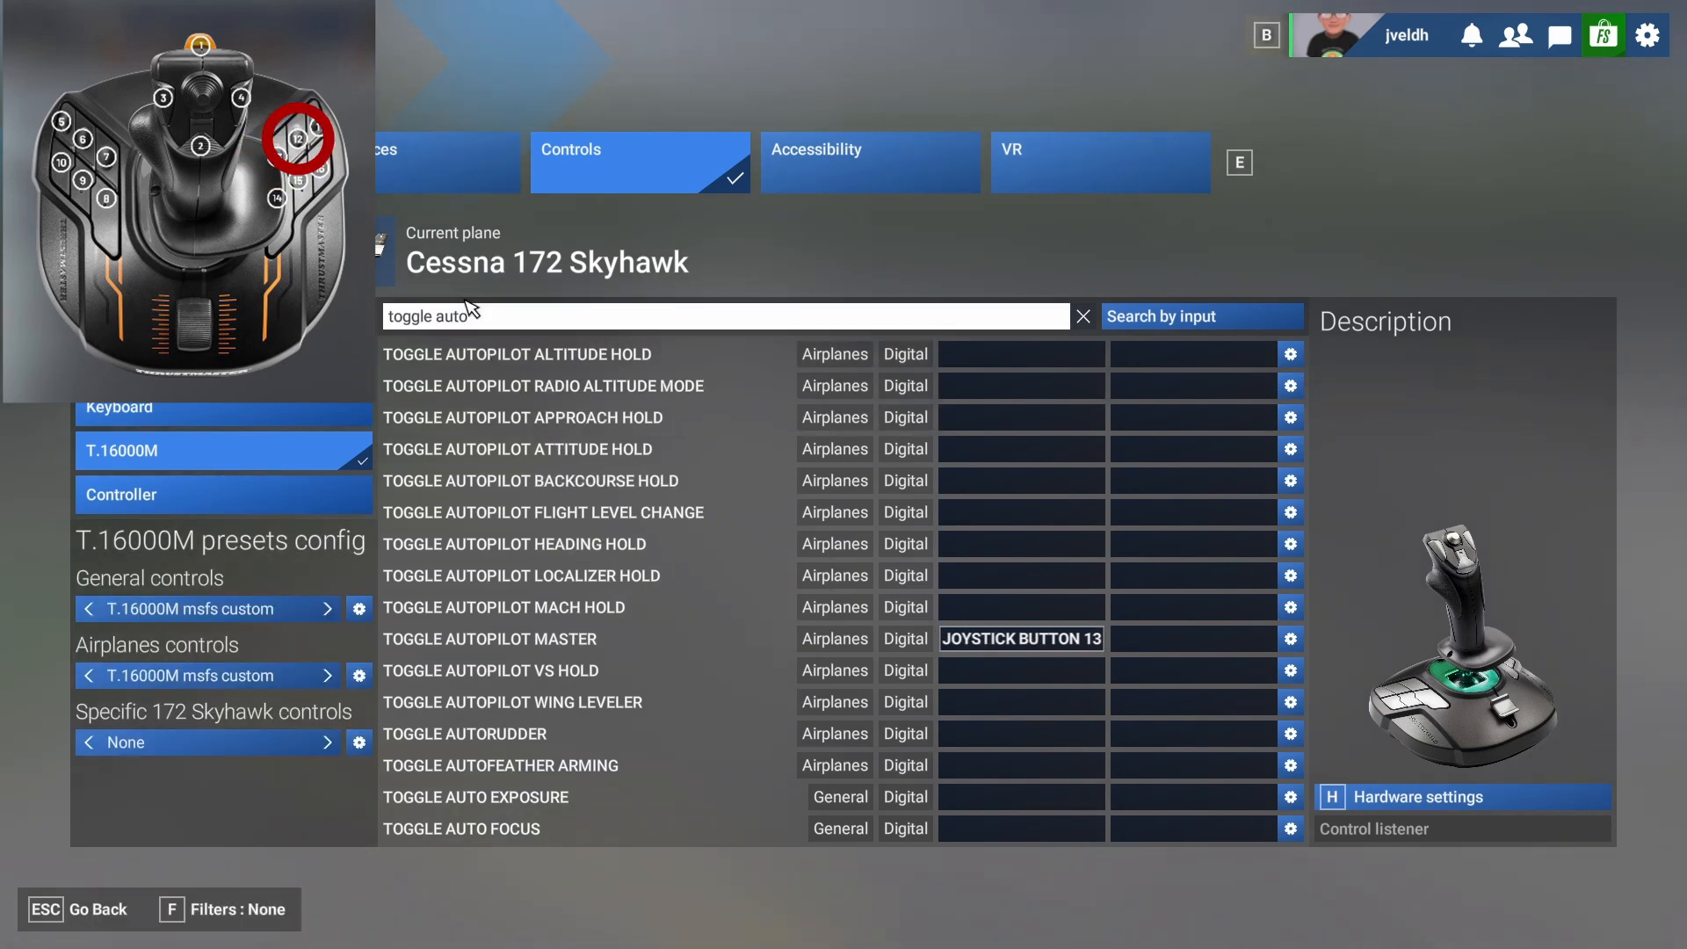
# Search the controls for "battery" and bind Toggle Master Battery to Joystick Button 12.
pyautogui.click(483, 320)
pyautogui.press('BackSpace')
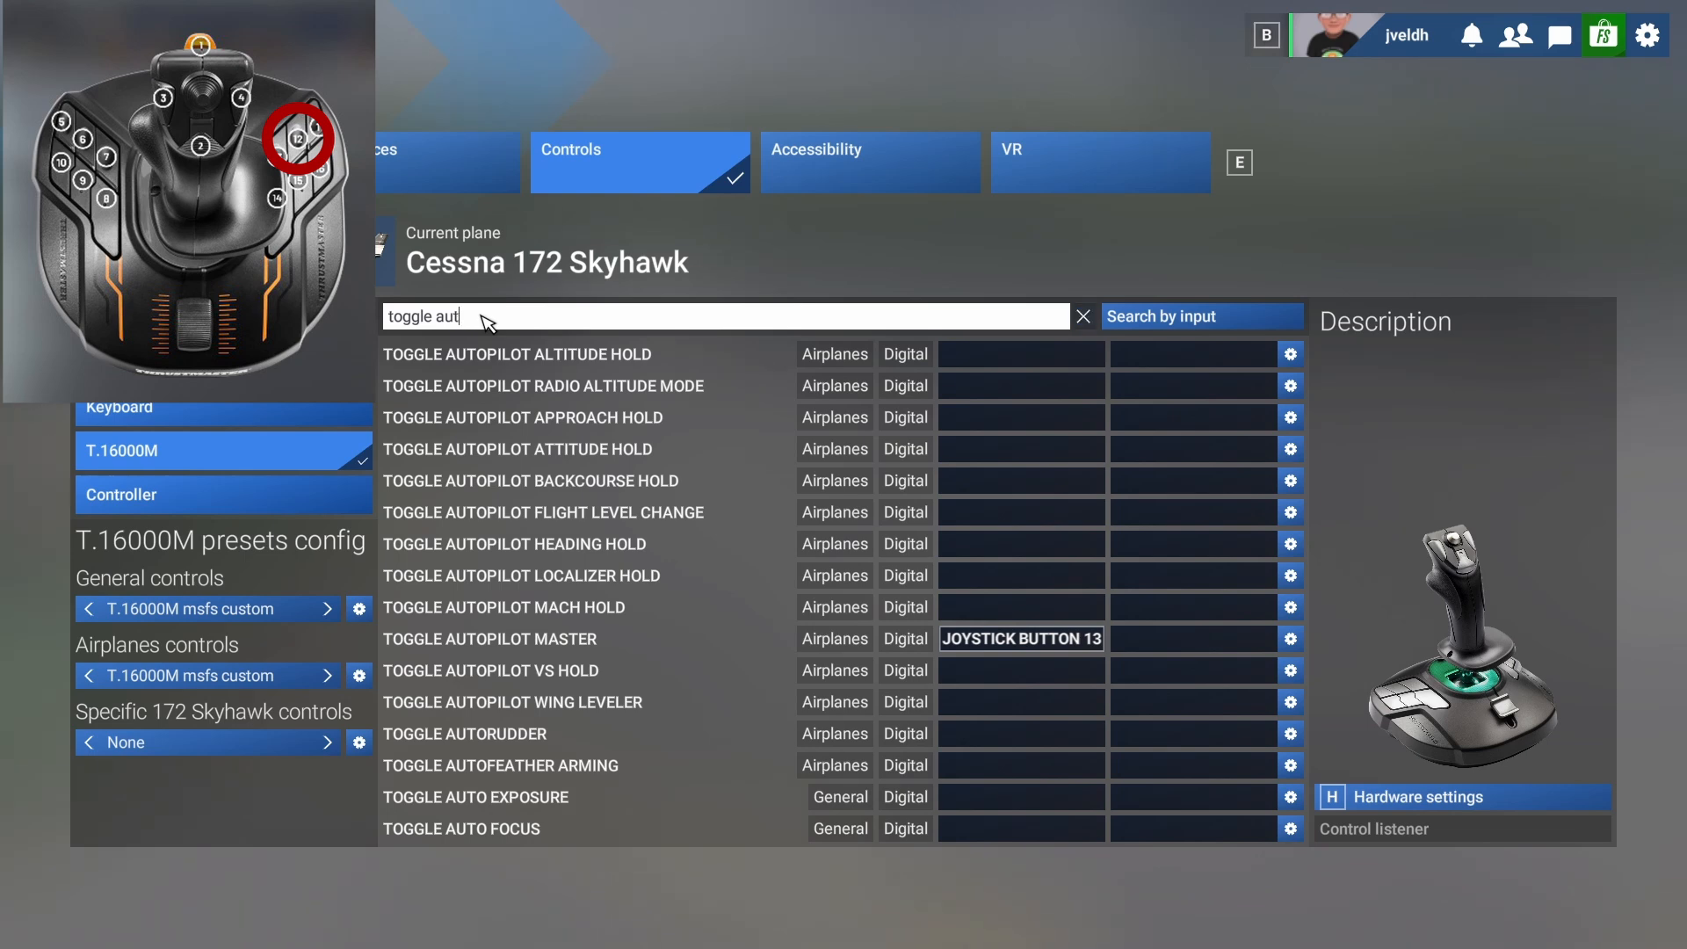
pyautogui.press('BackSpace')
pyautogui.press('BackSpace')
pyautogui.press('BackSpace')
pyautogui.press('BackSpace')
pyautogui.press('BackSpace')
pyautogui.press('BackSpace')
pyautogui.press('BackSpace')
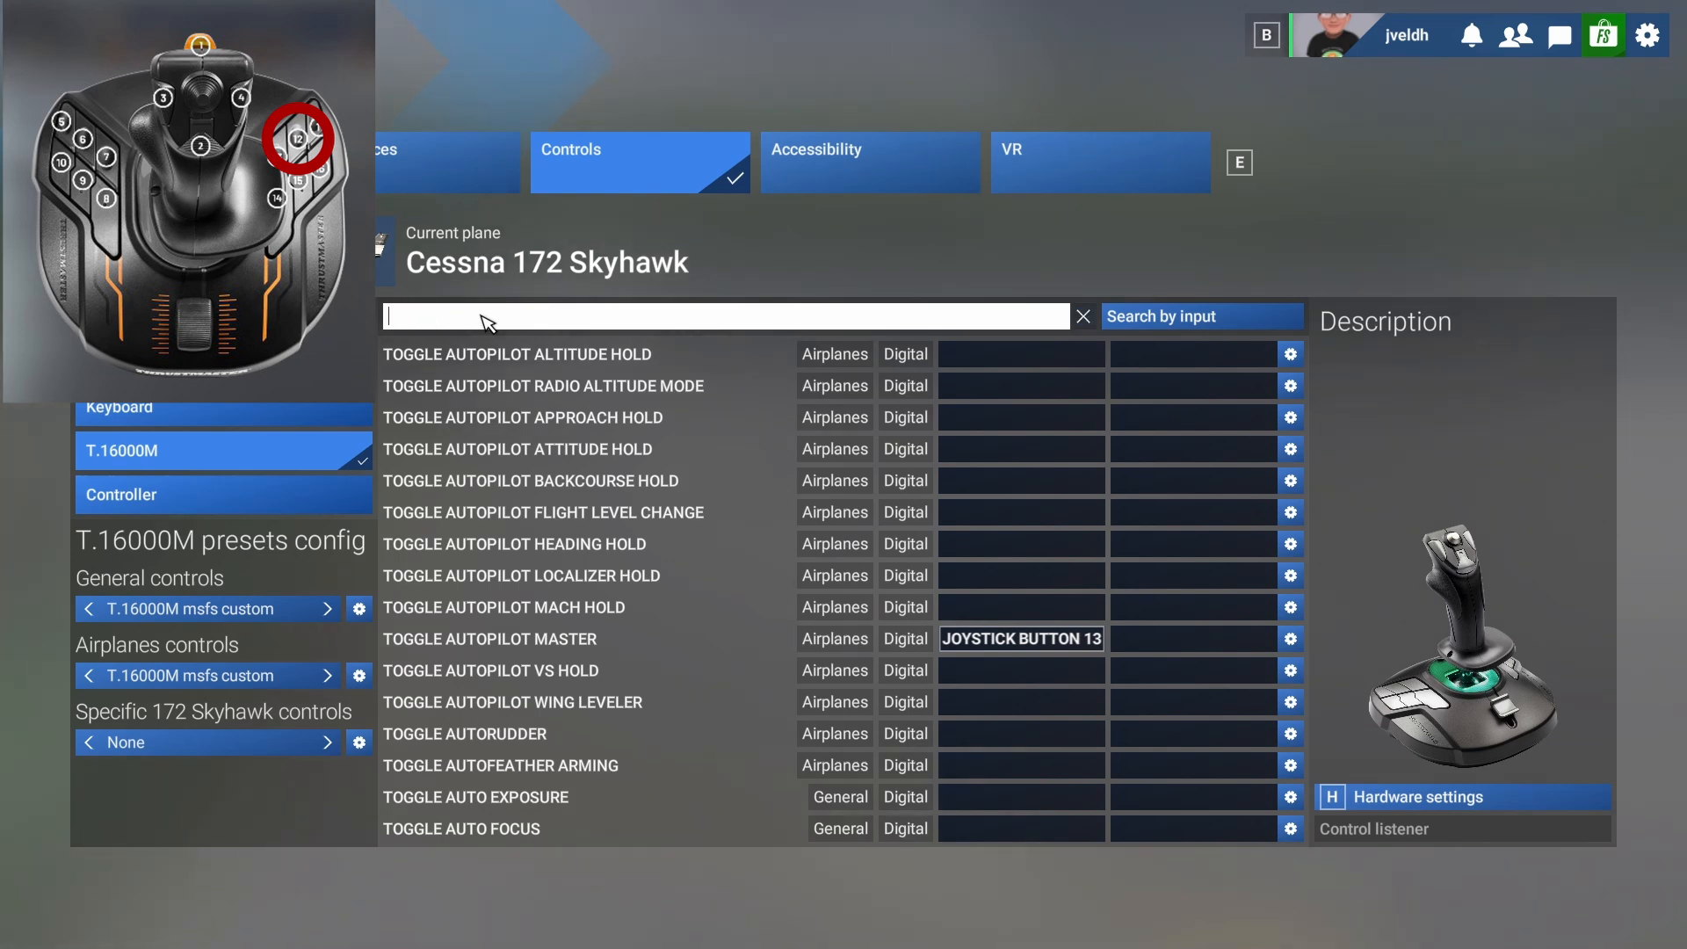
pyautogui.write('ba')
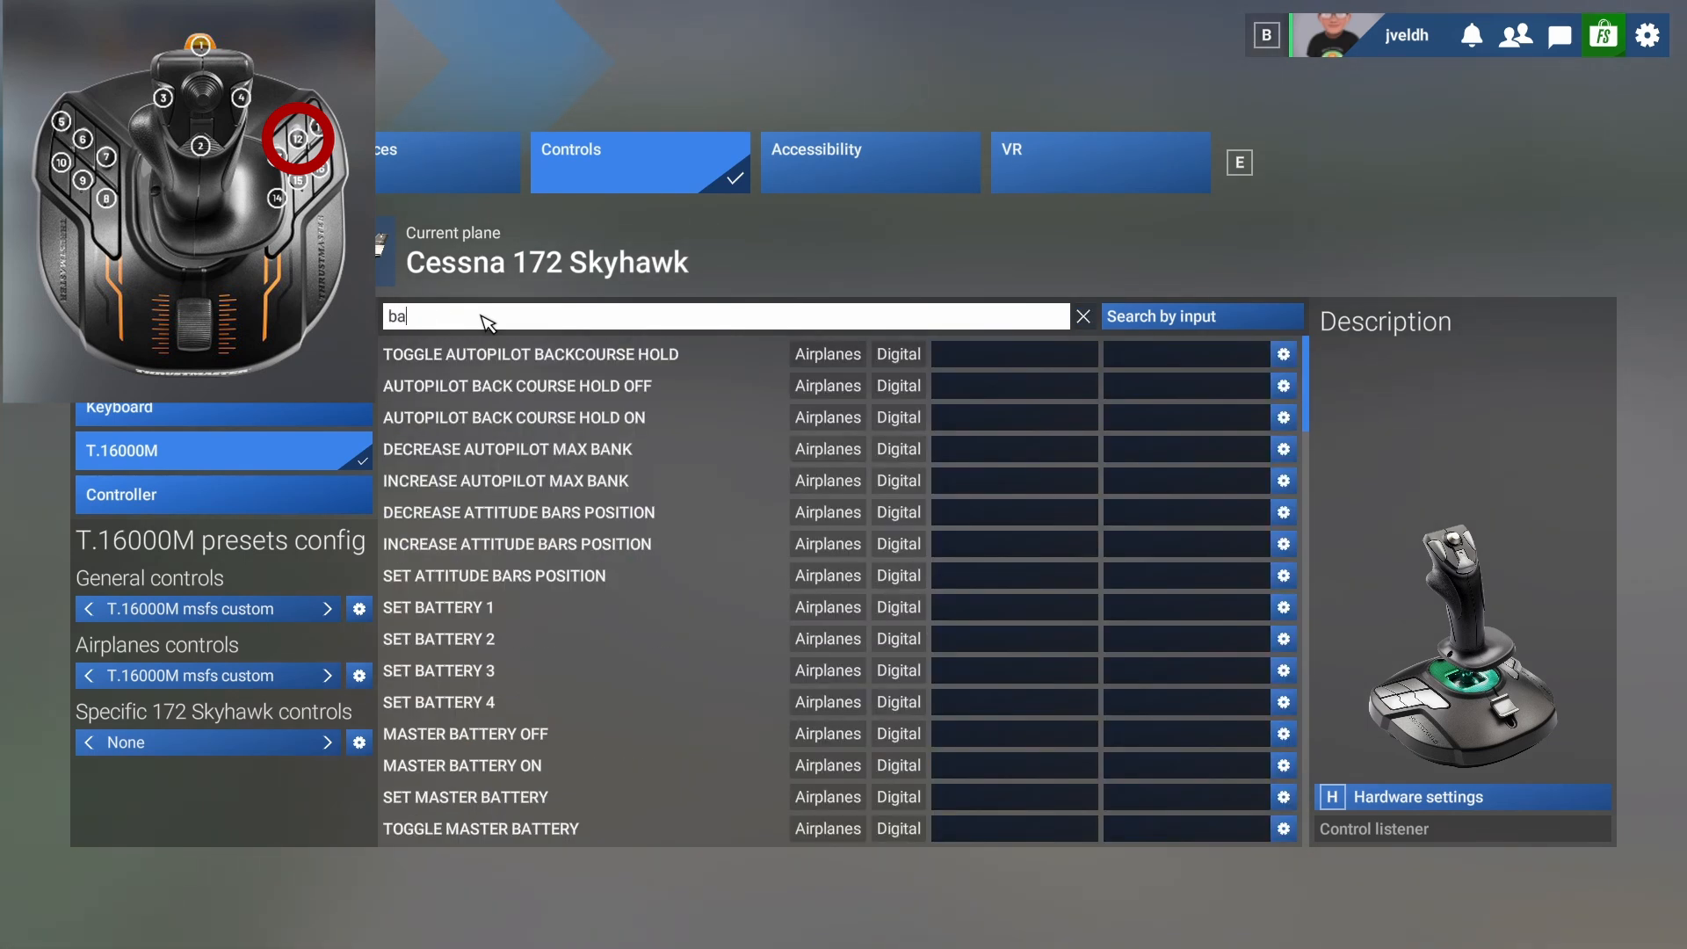
pyautogui.write('ttery')
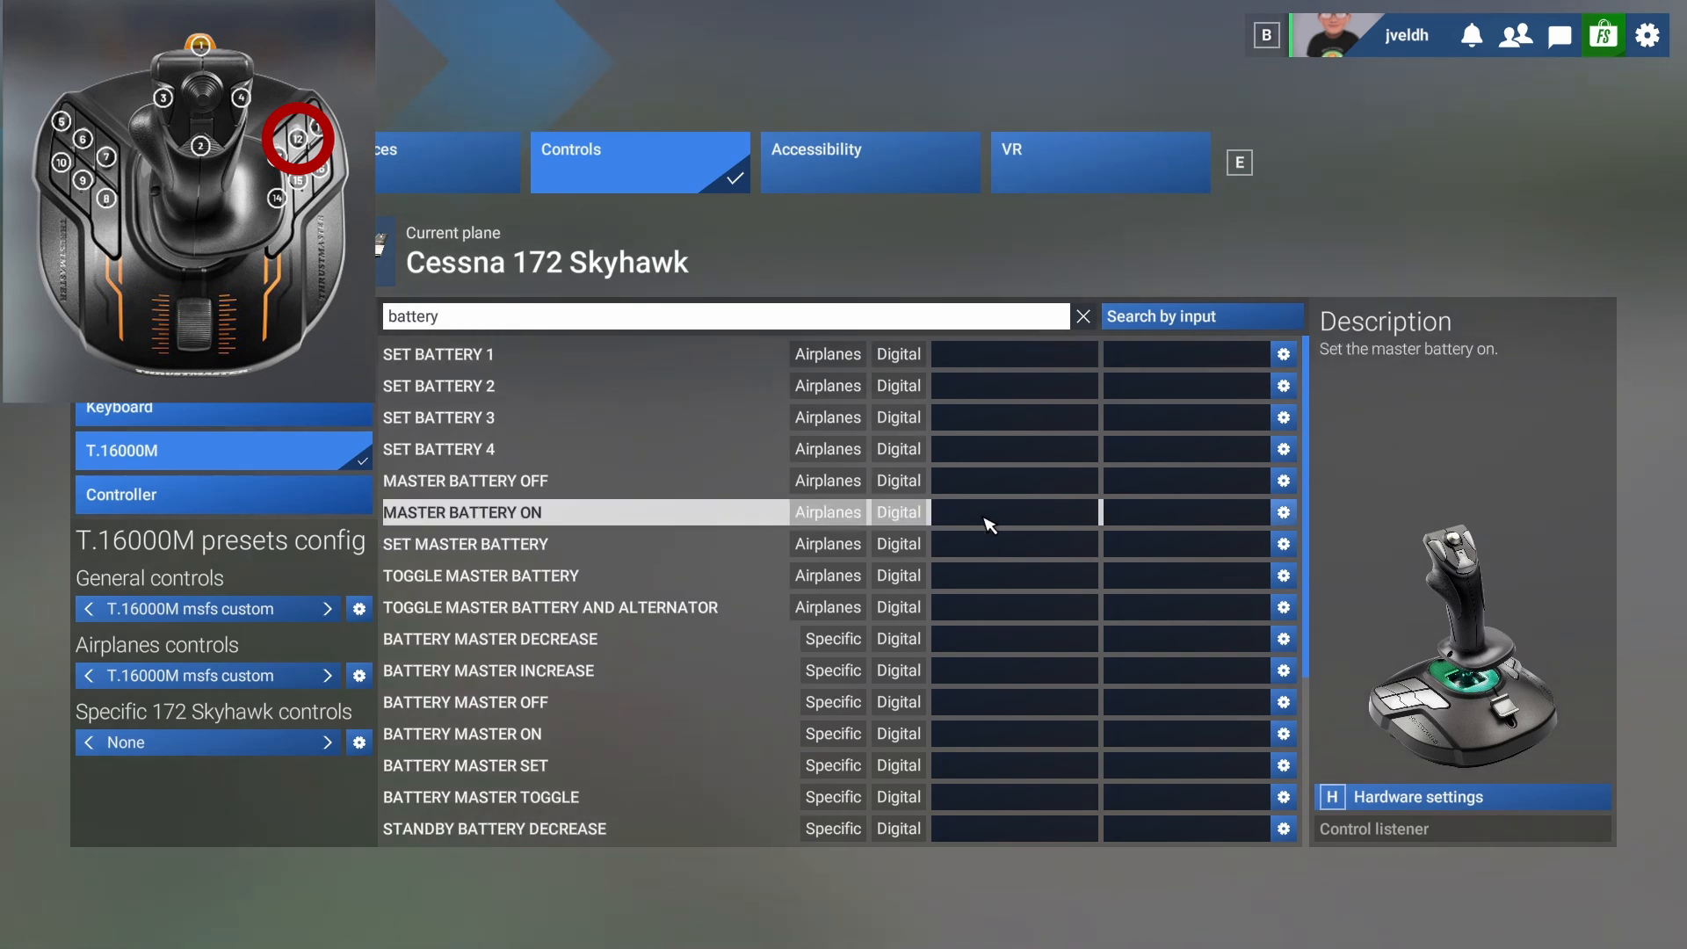
pyautogui.click(975, 583)
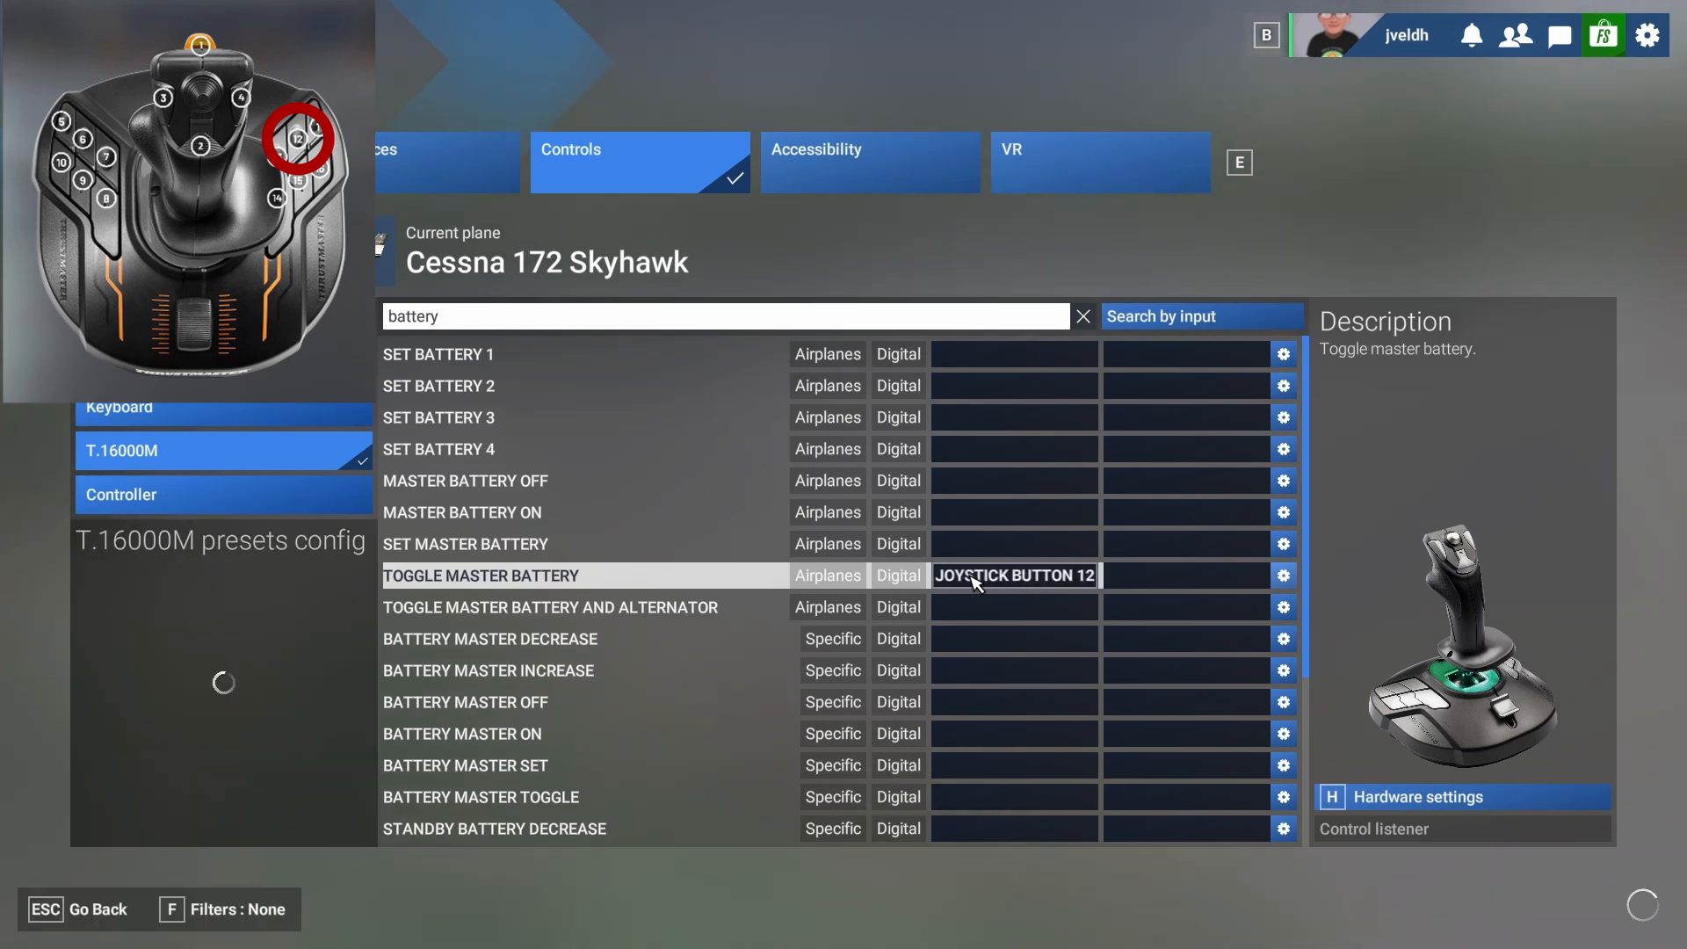
# Search the T.16000M controls for "engine" and look through the listed actions for a suitable engine start command.
pyautogui.click(548, 315)
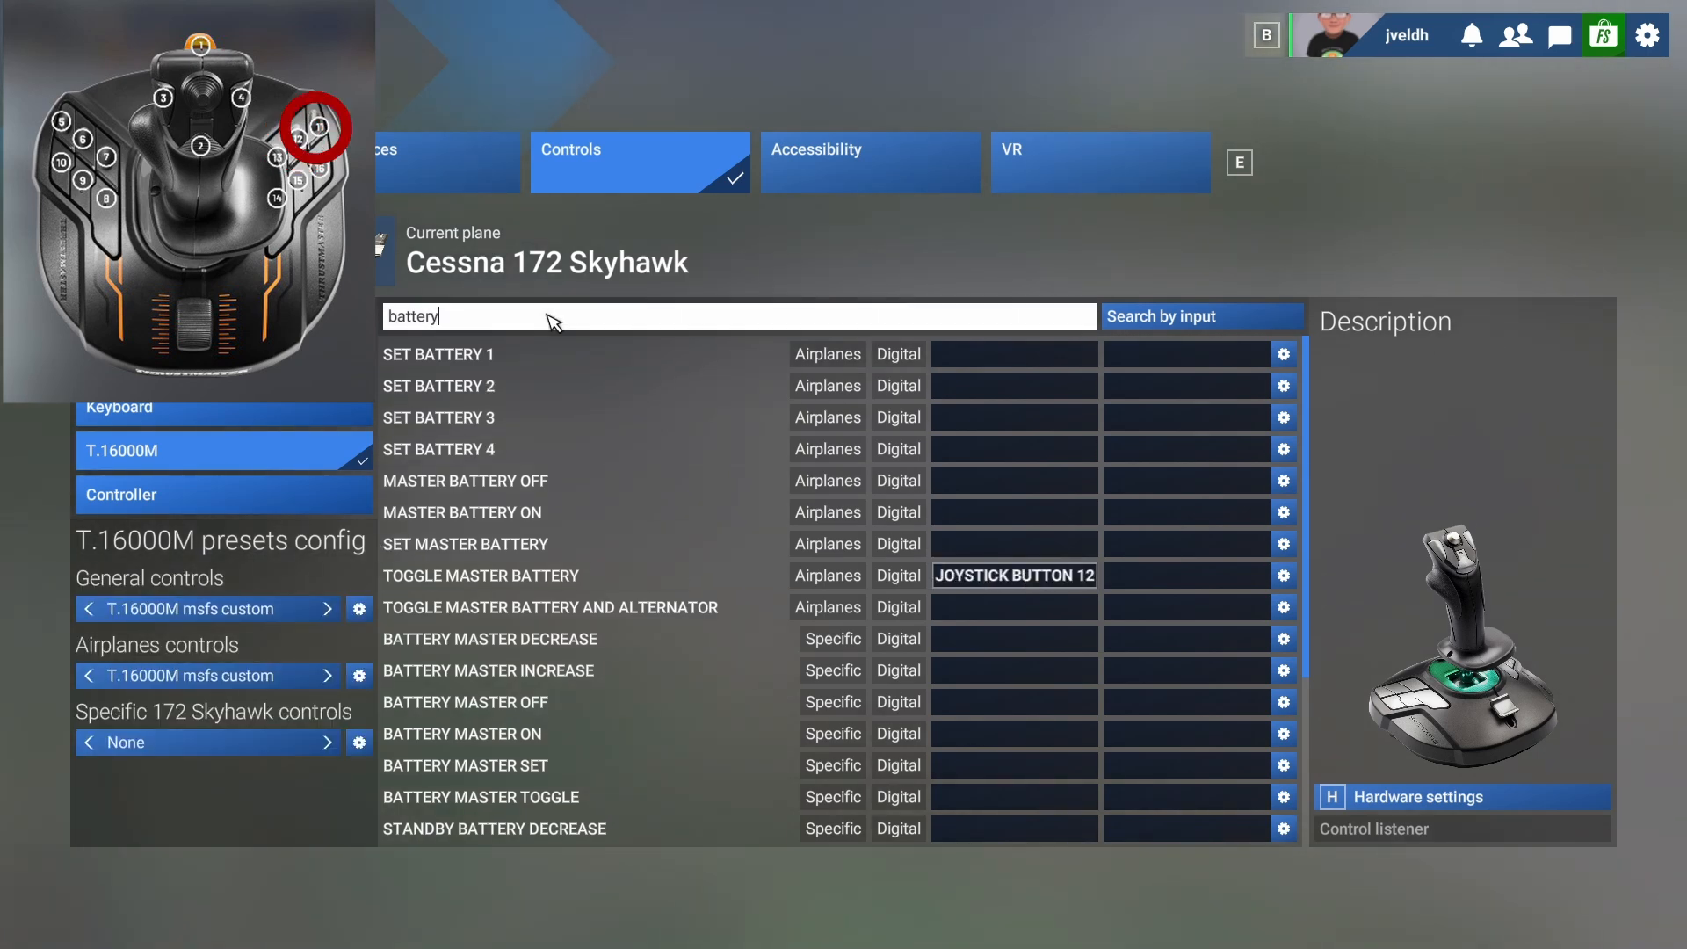
pyautogui.press('BackSpace')
pyautogui.press('BackSpace')
pyautogui.press('BackSpace')
pyautogui.press('BackSpace')
pyautogui.press('BackSpace')
pyautogui.press('BackSpace')
pyautogui.press('BackSpace')
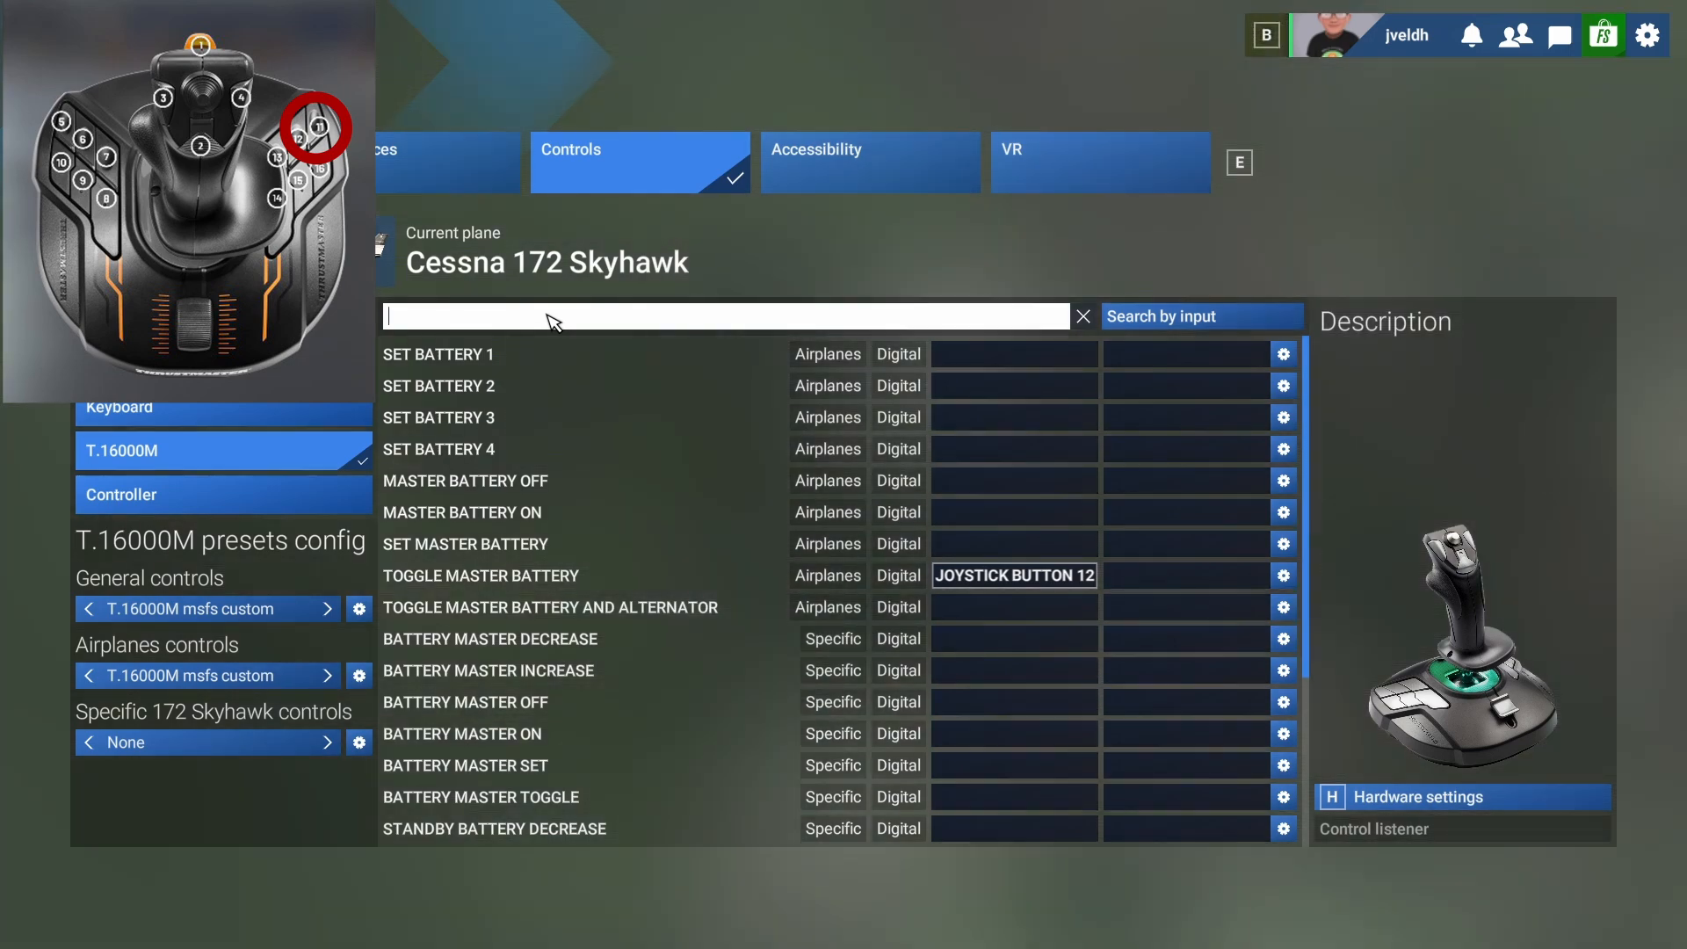
pyautogui.write('en')
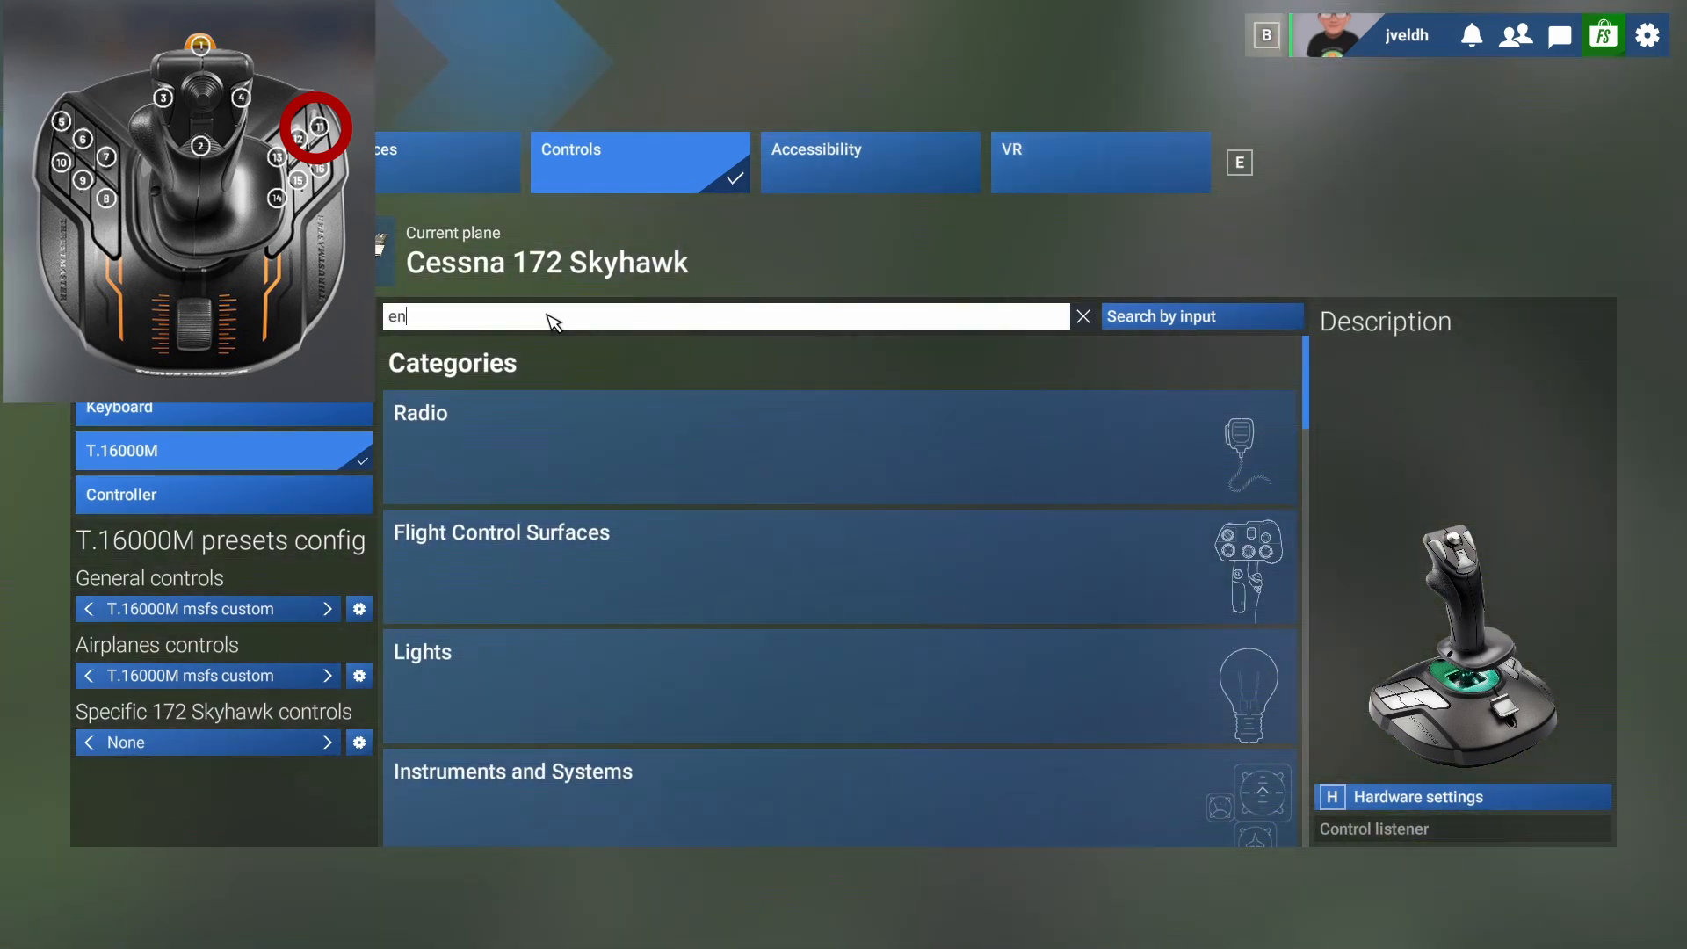
pyautogui.write('ginge')
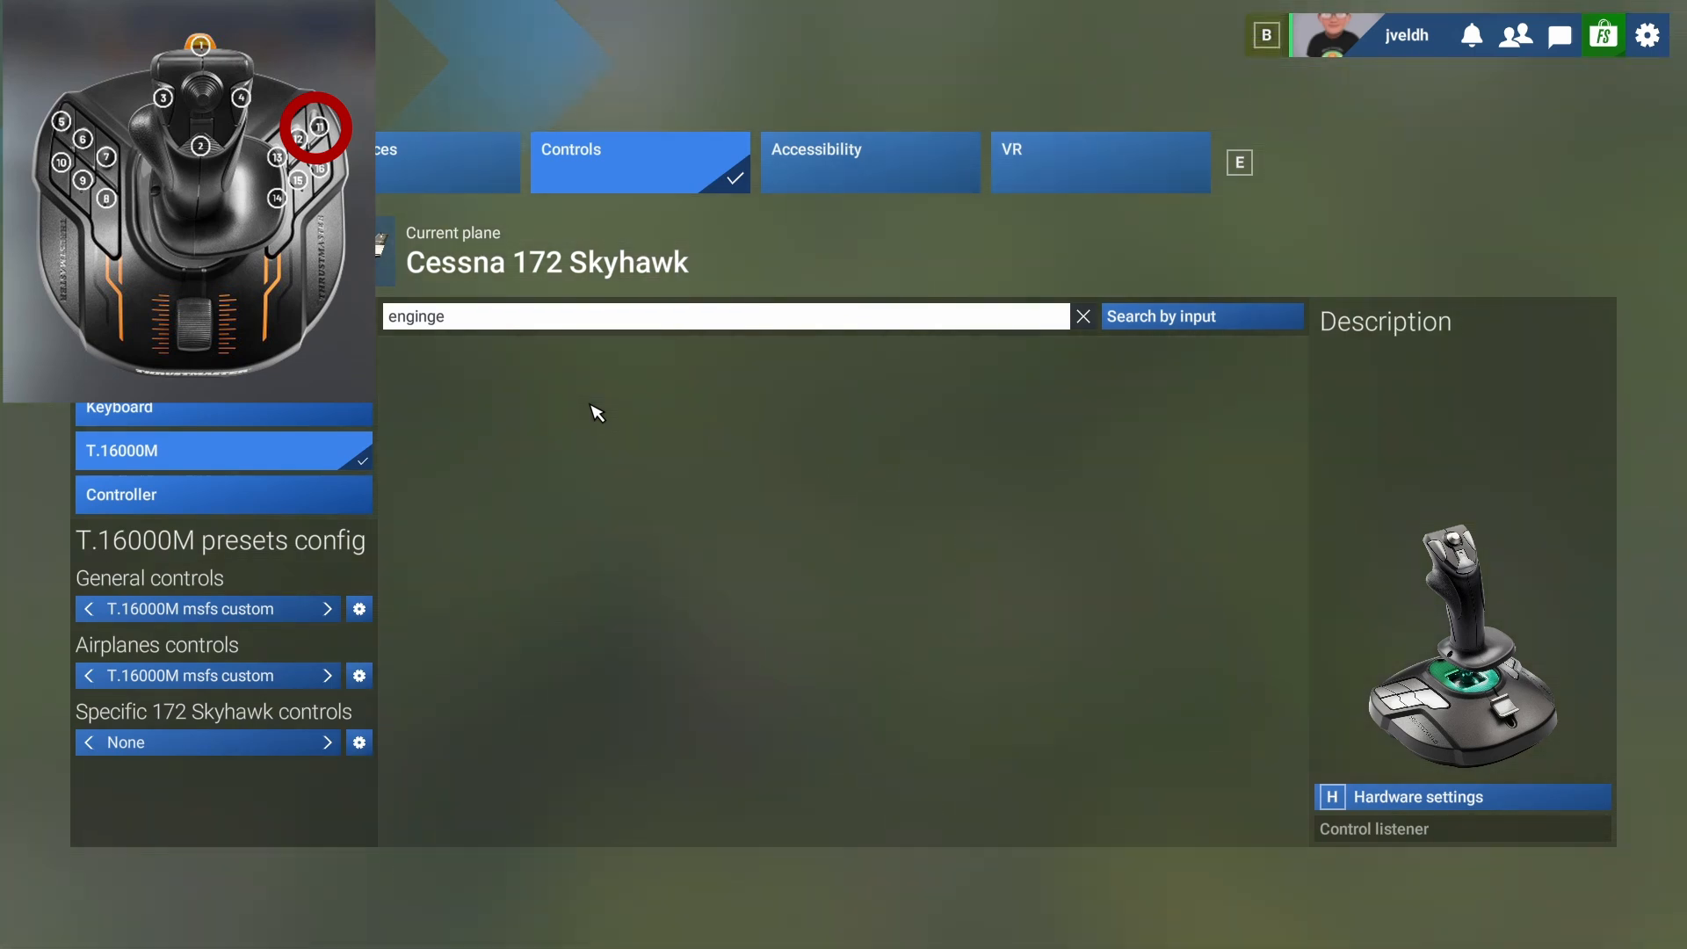
pyautogui.press('BackSpace')
pyautogui.press('BackSpace')
pyautogui.press('BackSpace')
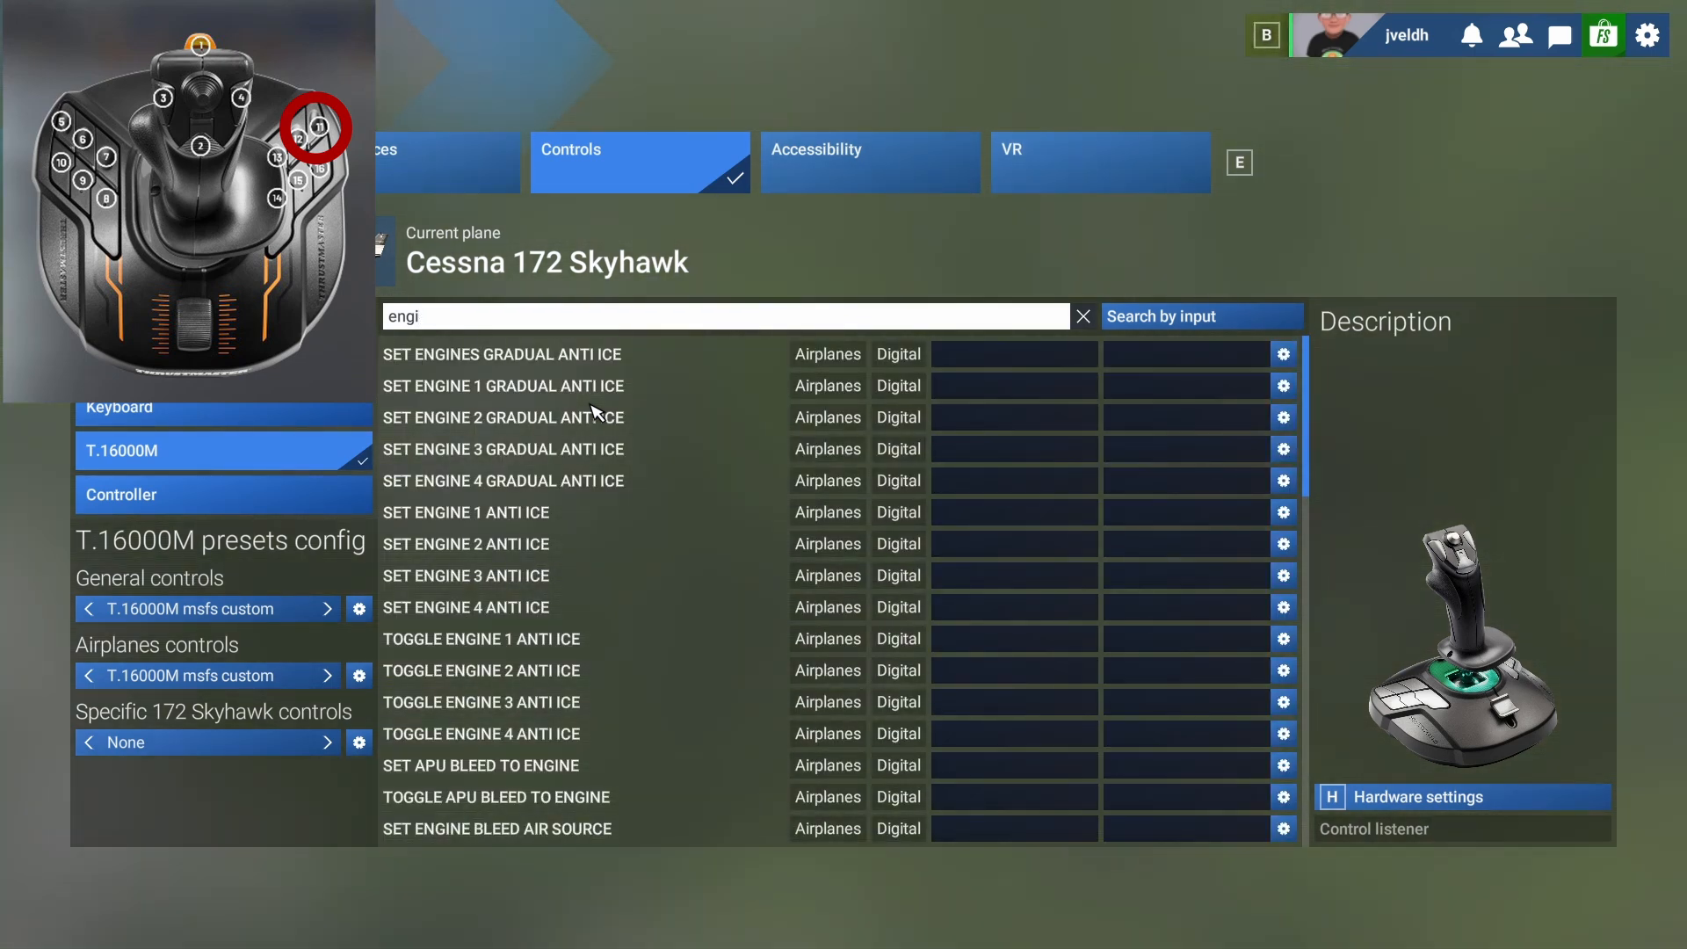
pyautogui.write('ne')
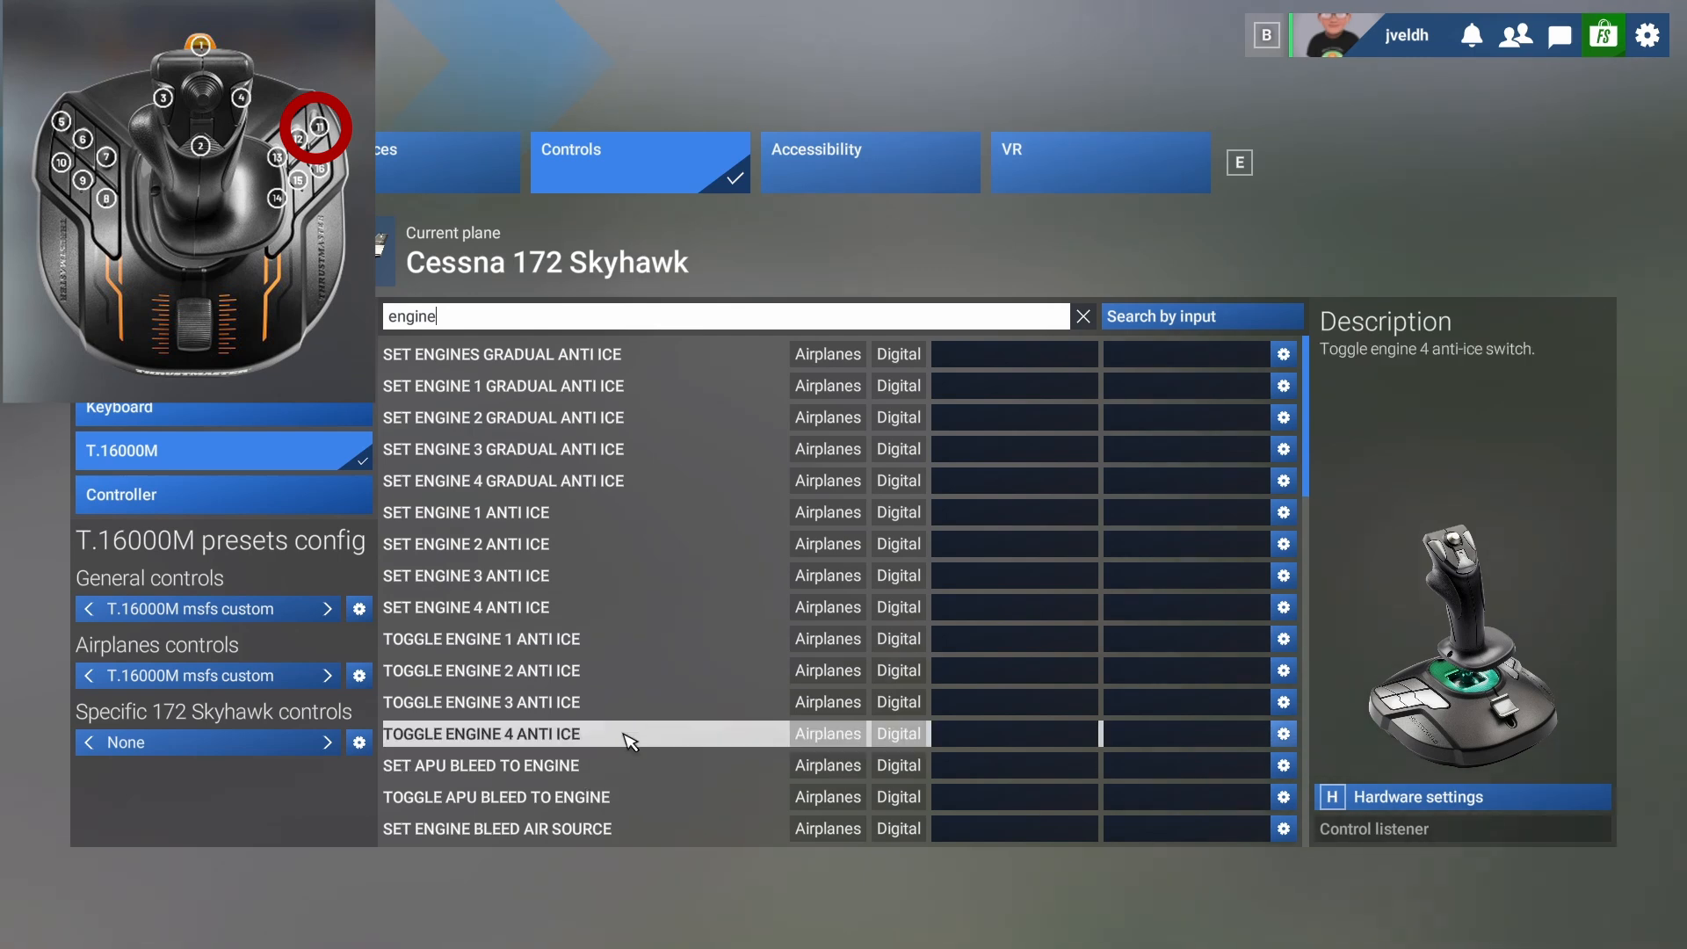
pyautogui.scroll(-2, 639, 726)
pyautogui.scroll(-8, 689, 784)
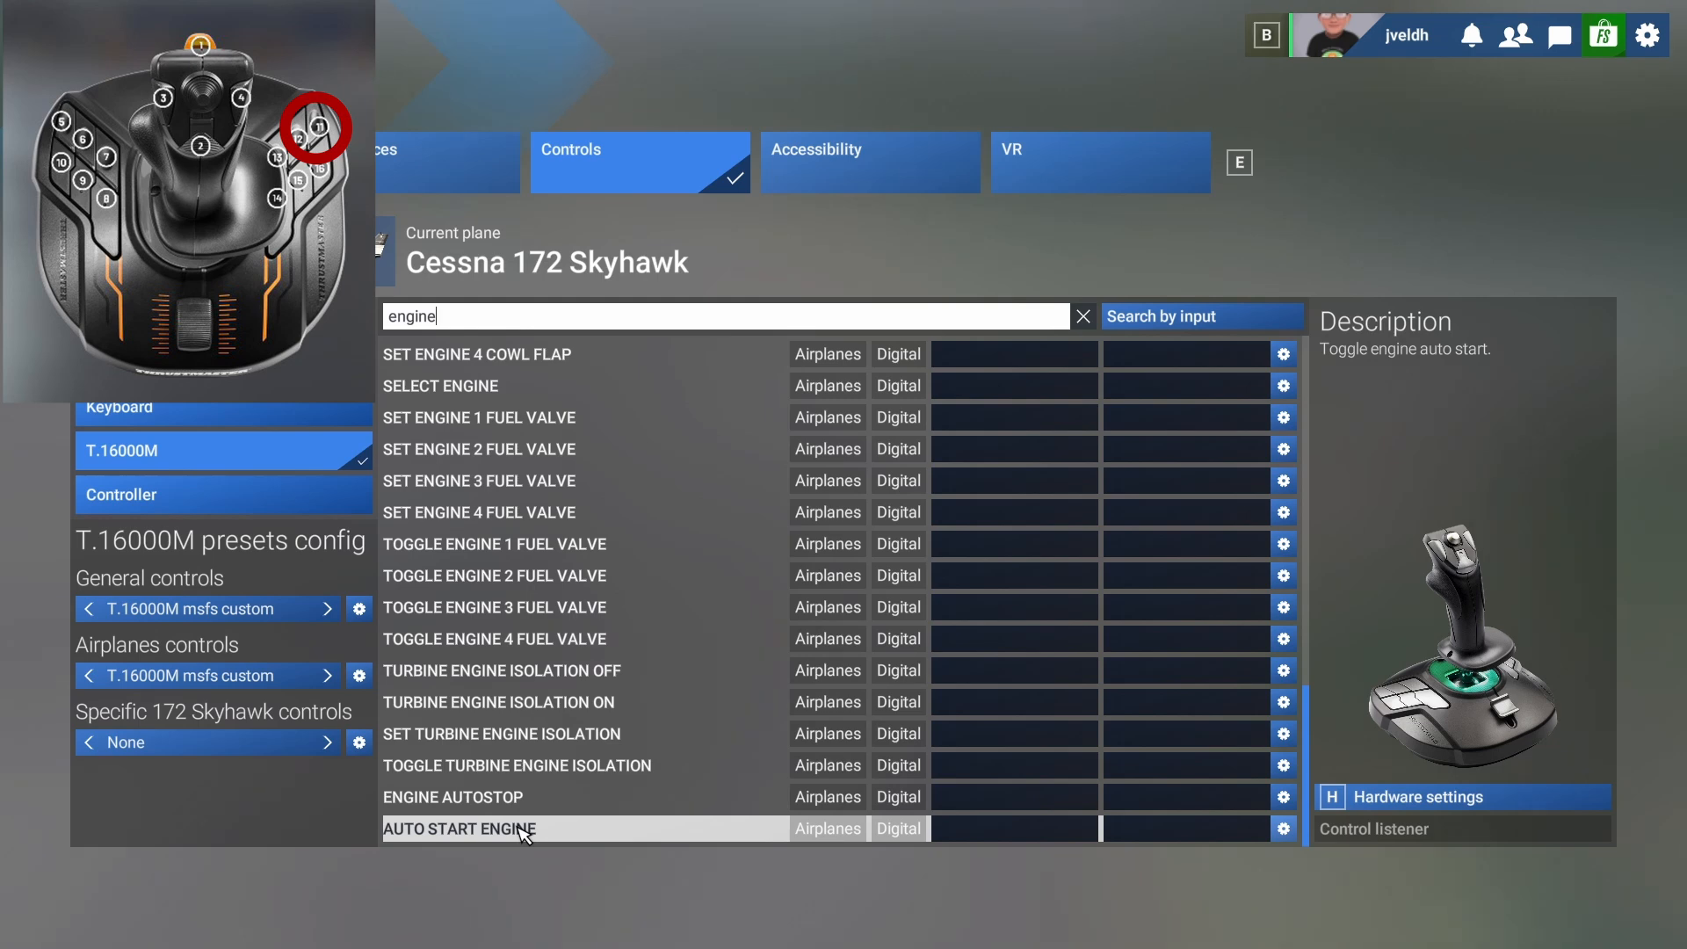
pyautogui.scroll(2, 524, 833)
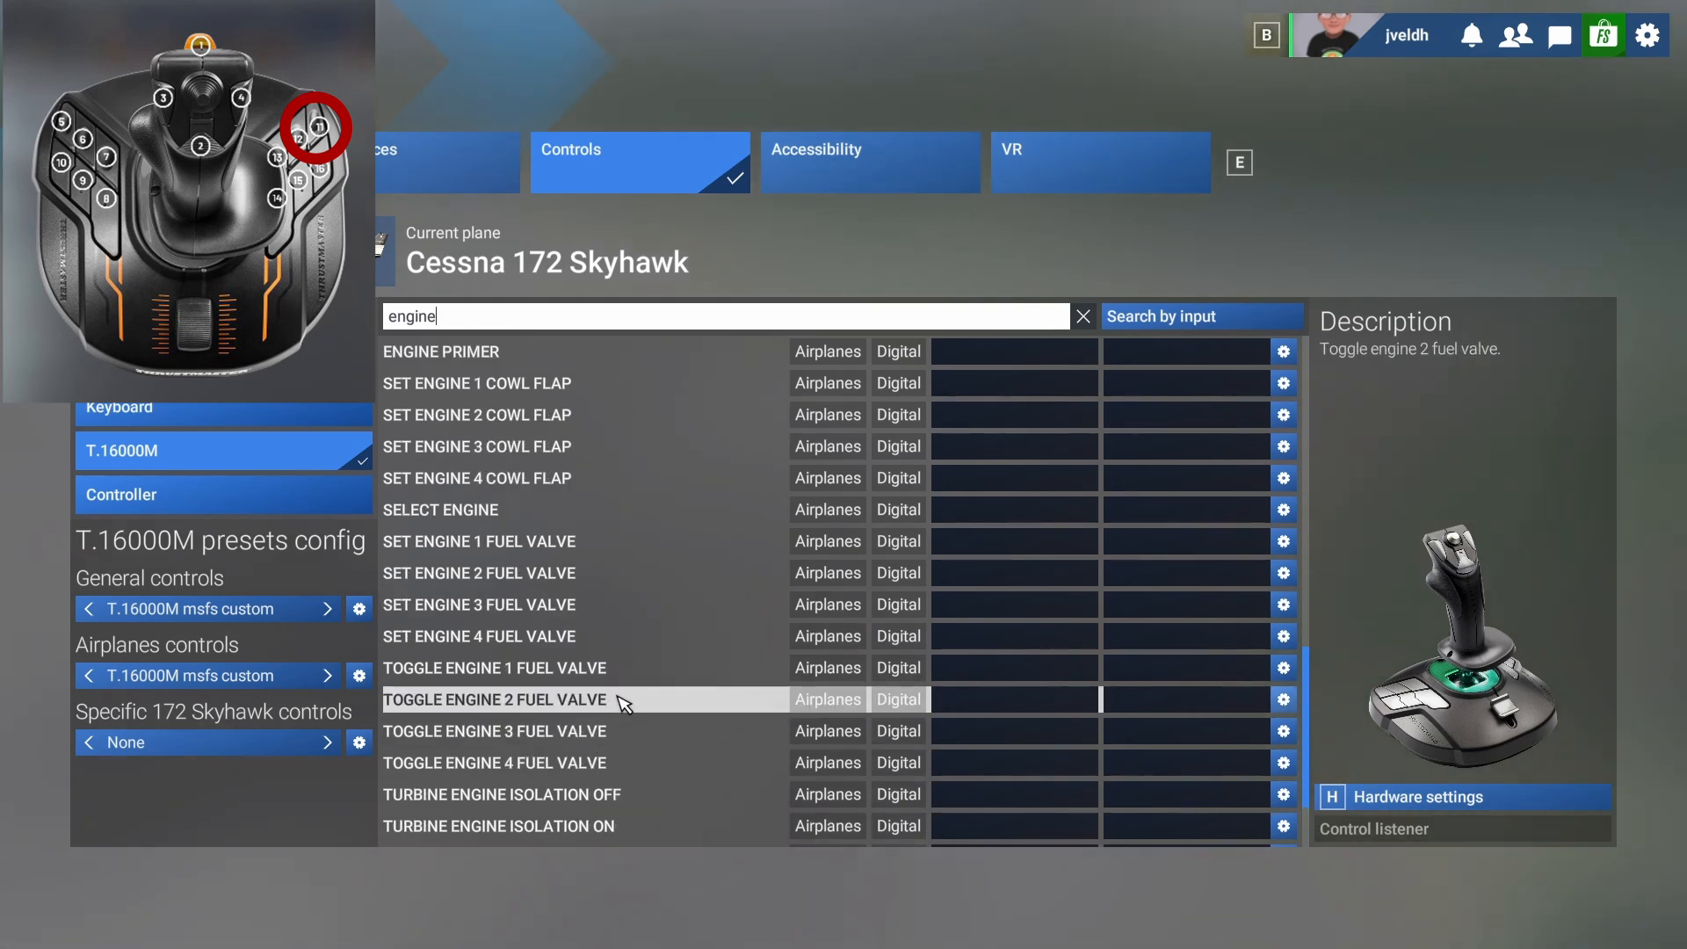
pyautogui.scroll(4, 622, 700)
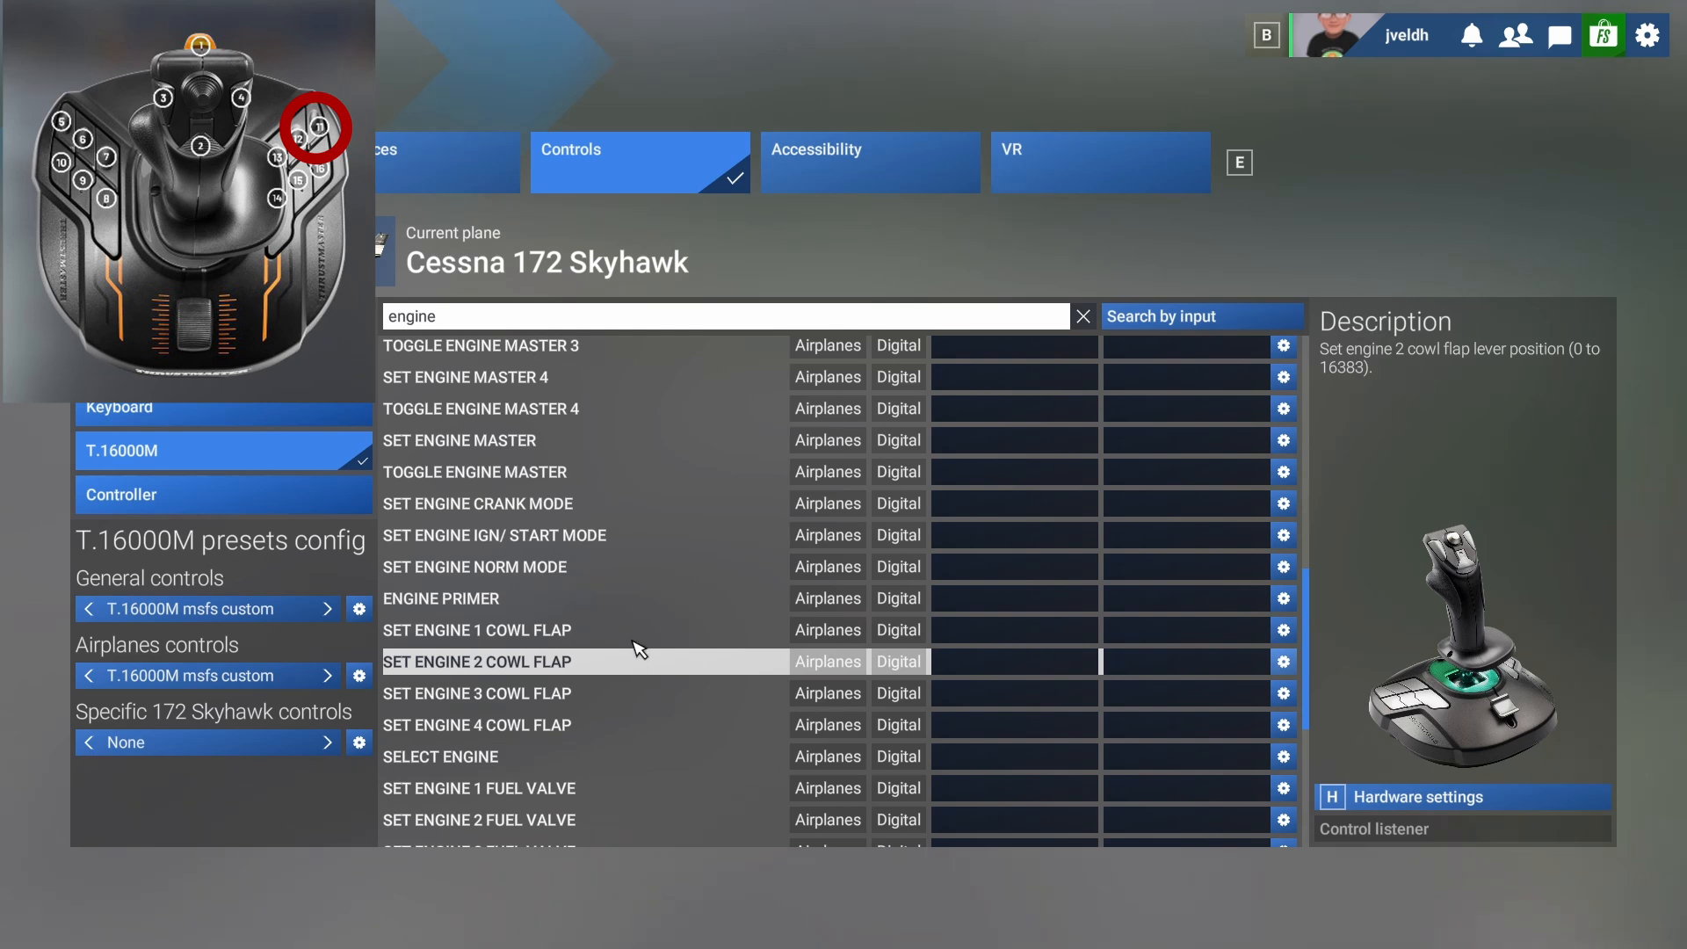
pyautogui.scroll(2, 672, 527)
pyautogui.scroll(4, 670, 540)
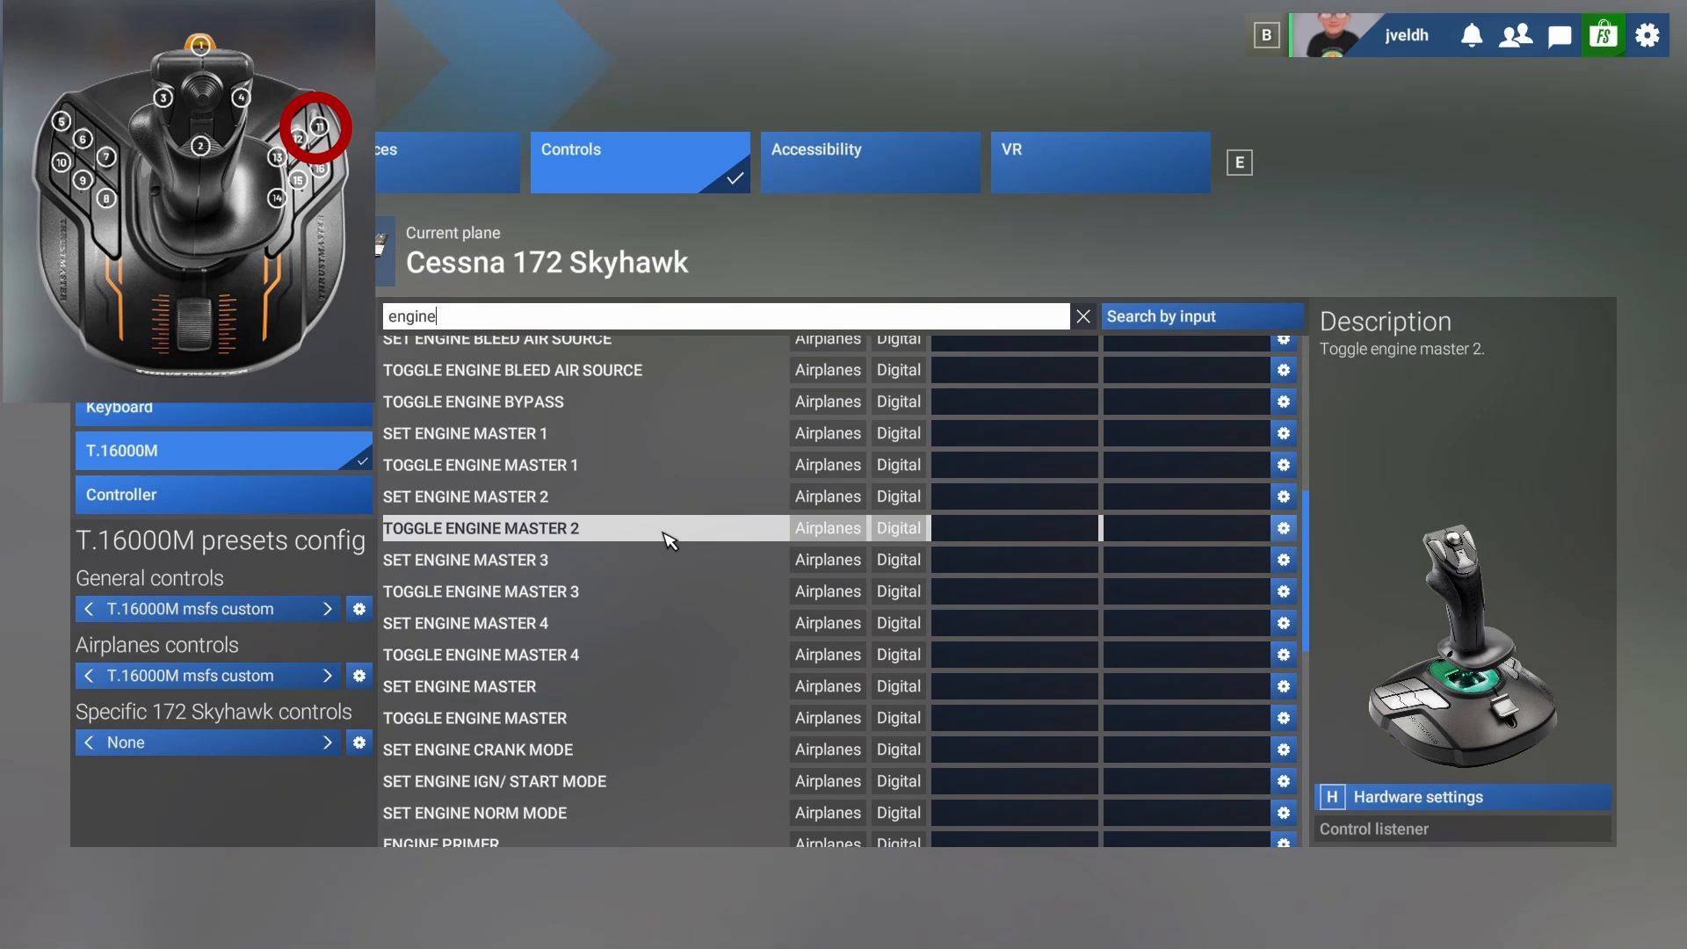
pyautogui.scroll(2, 671, 539)
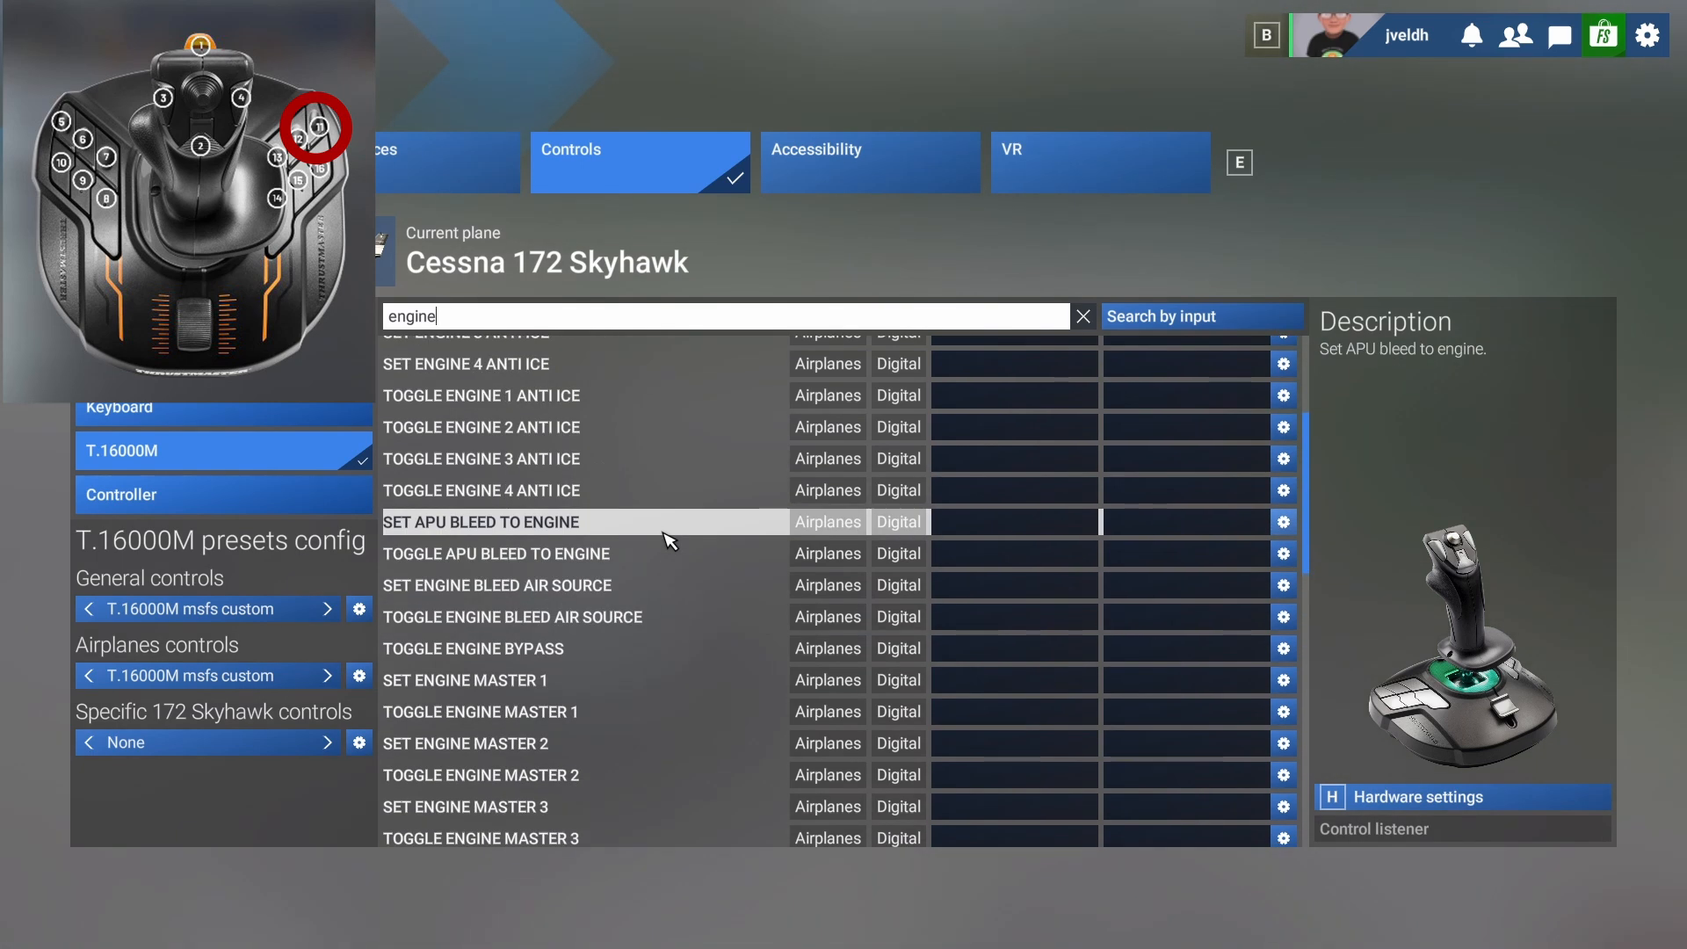
# Search the controls for "start" and bind Magneto 1 Start to Joystick Button 11.
pyautogui.press('BackSpace')
pyautogui.press('BackSpace')
pyautogui.press('BackSpace')
pyautogui.press('BackSpace')
pyautogui.press('BackSpace')
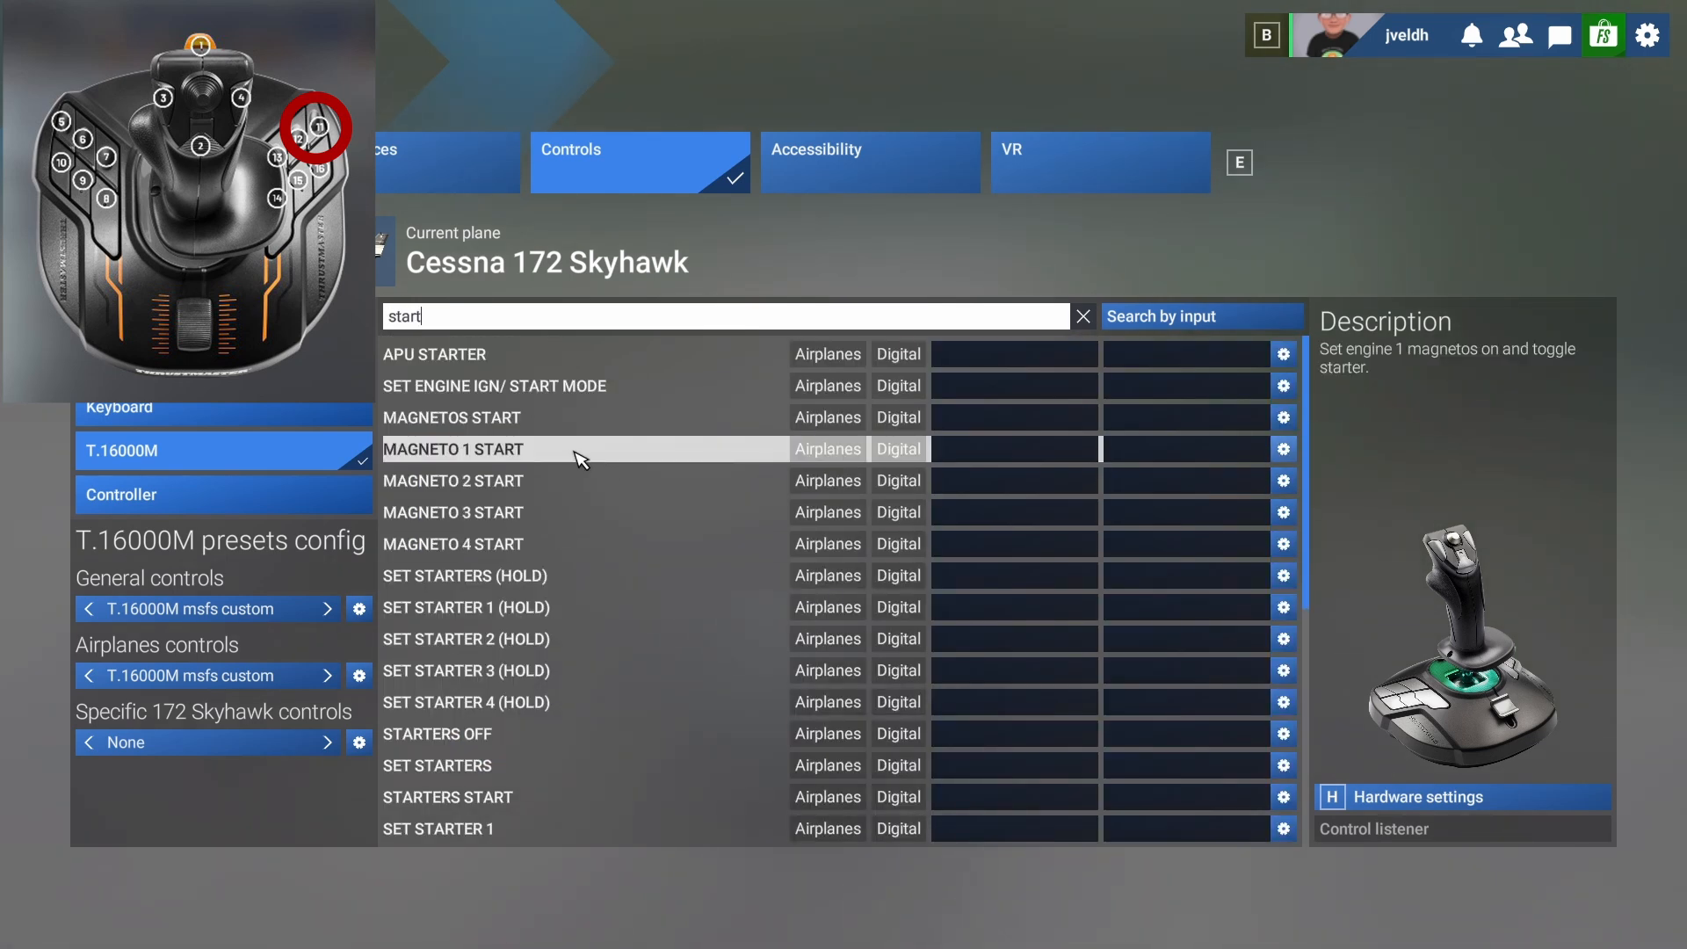
pyautogui.click(1006, 458)
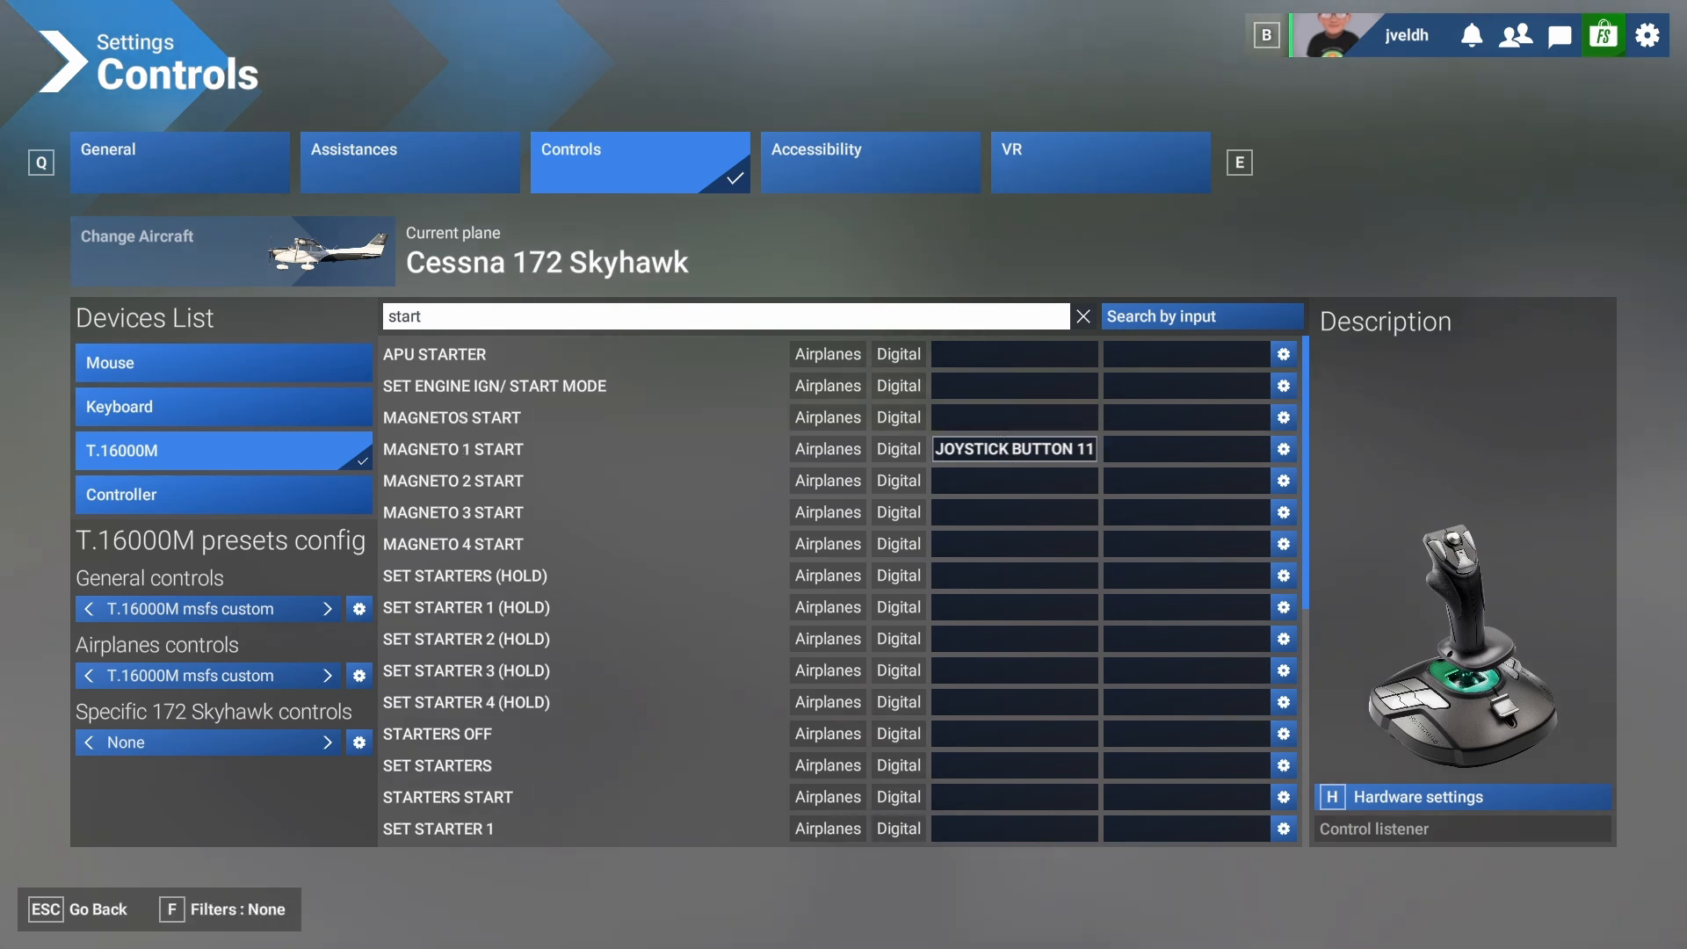
# Leave the control settings, return to the Cessna's cockpit and tilt the view up to the full instrument panel.
pyautogui.click(84, 912)
pyautogui.click(81, 914)
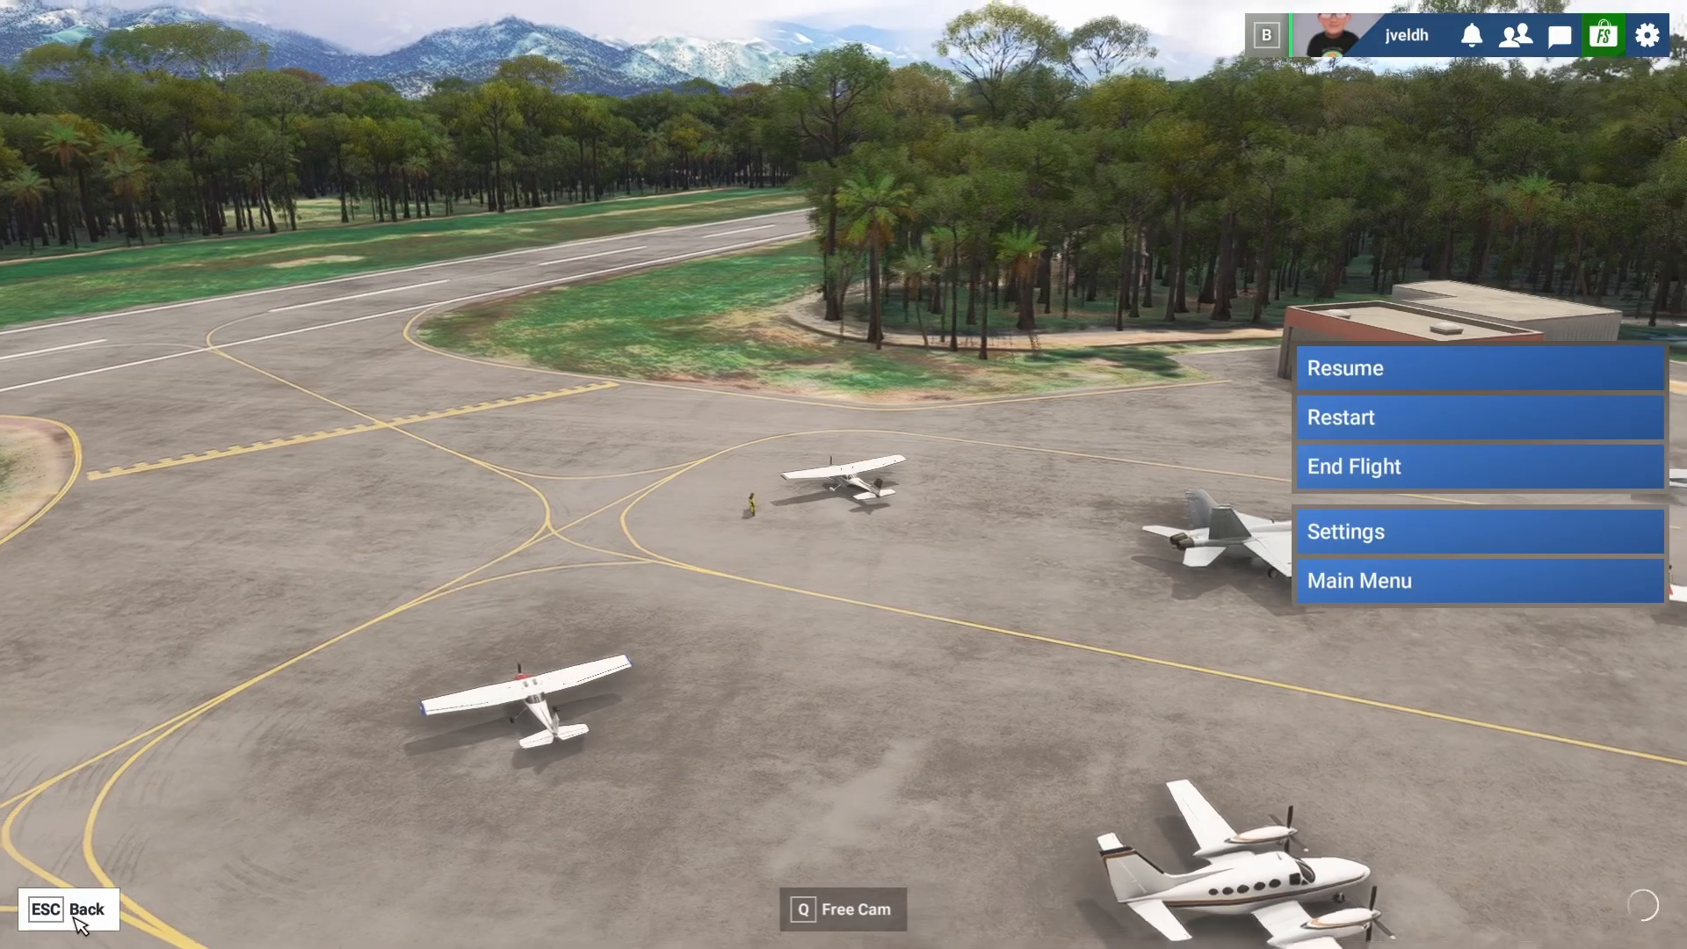
pyautogui.click(78, 914)
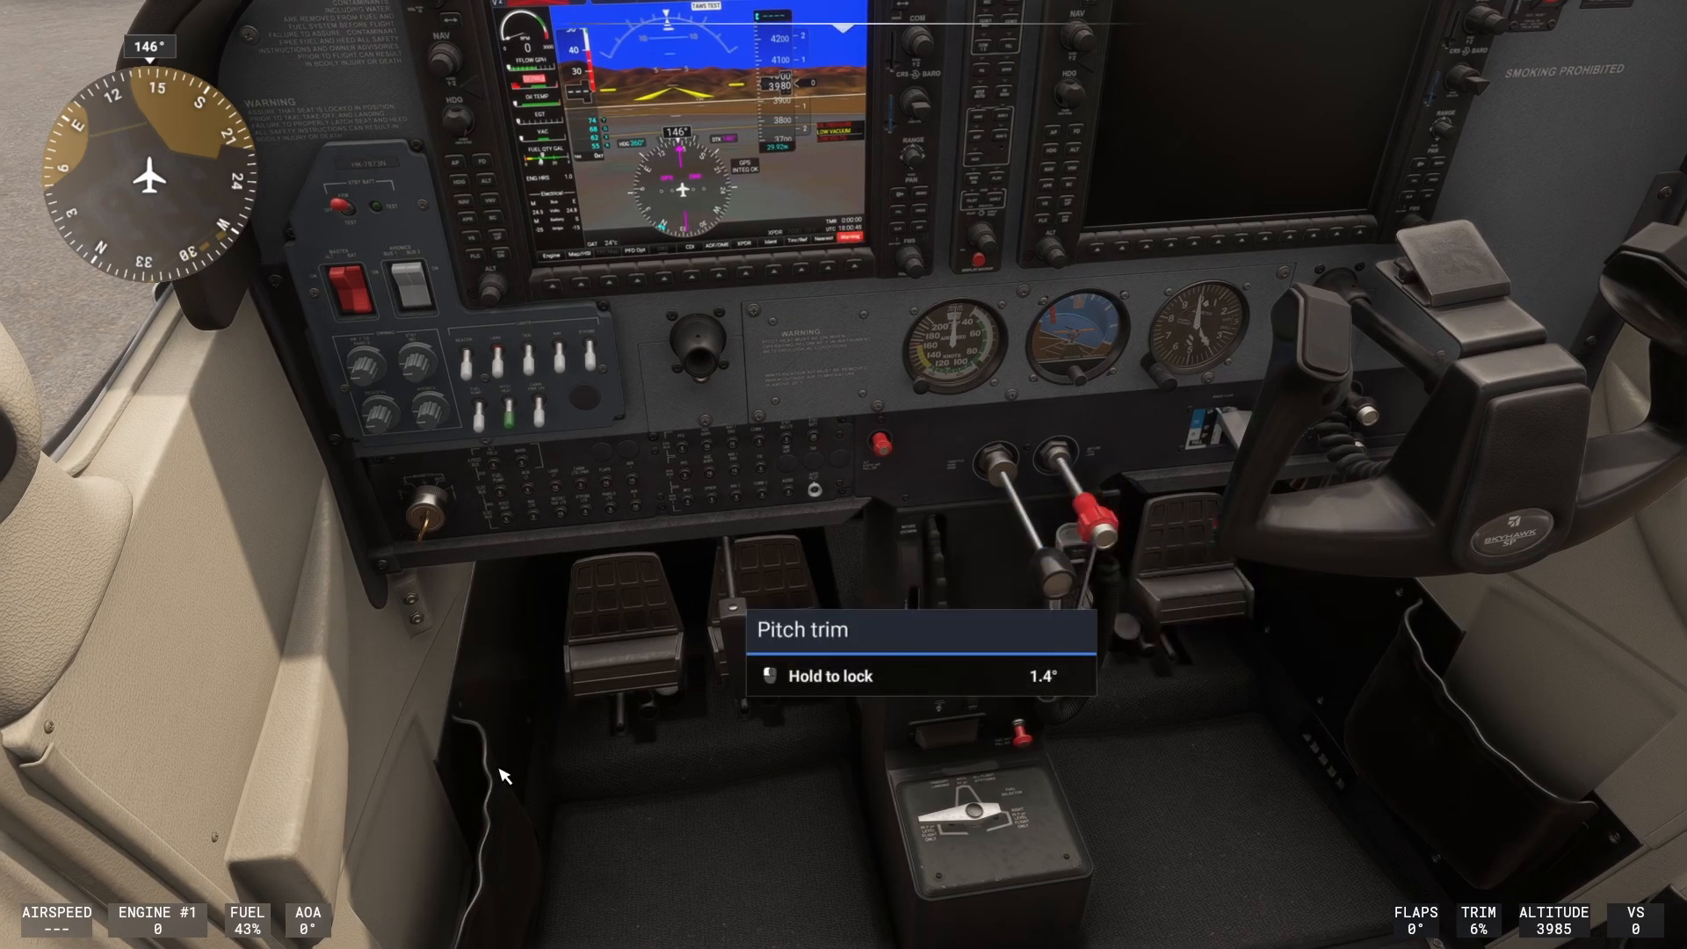
pyautogui.moveTo(482, 831); pyautogui.dragTo(482, 583)
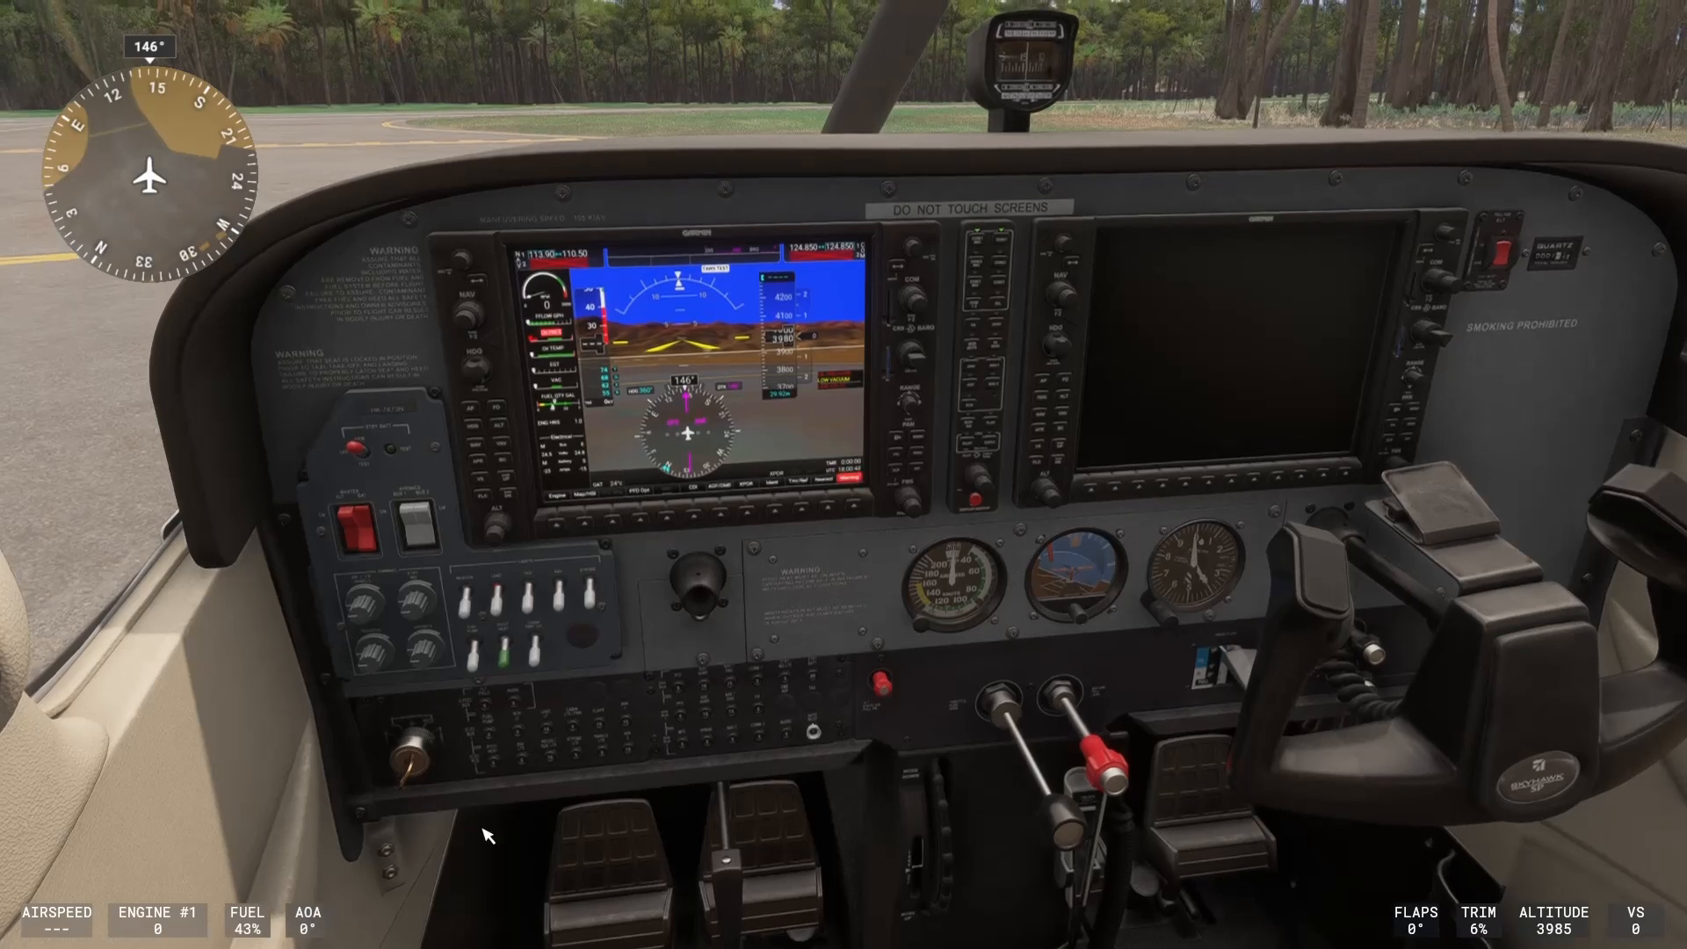